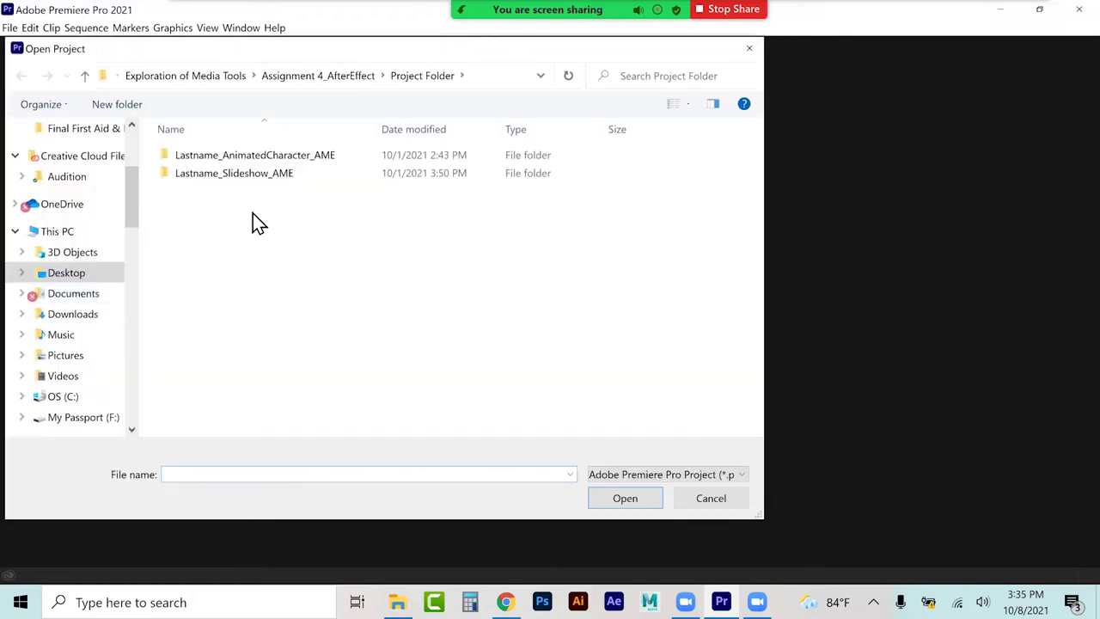
Step: Open the Lastname_Slideshow project from the Assignment 5_PremierePro folder inside Exploration of Media Tools
click(215, 77)
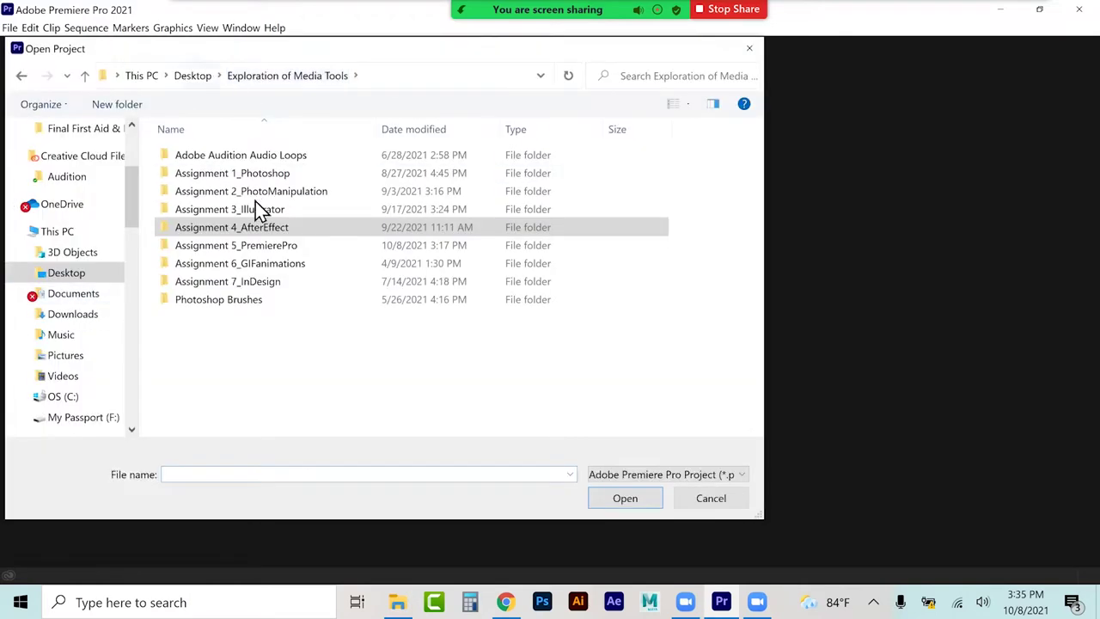
double_click(248, 246)
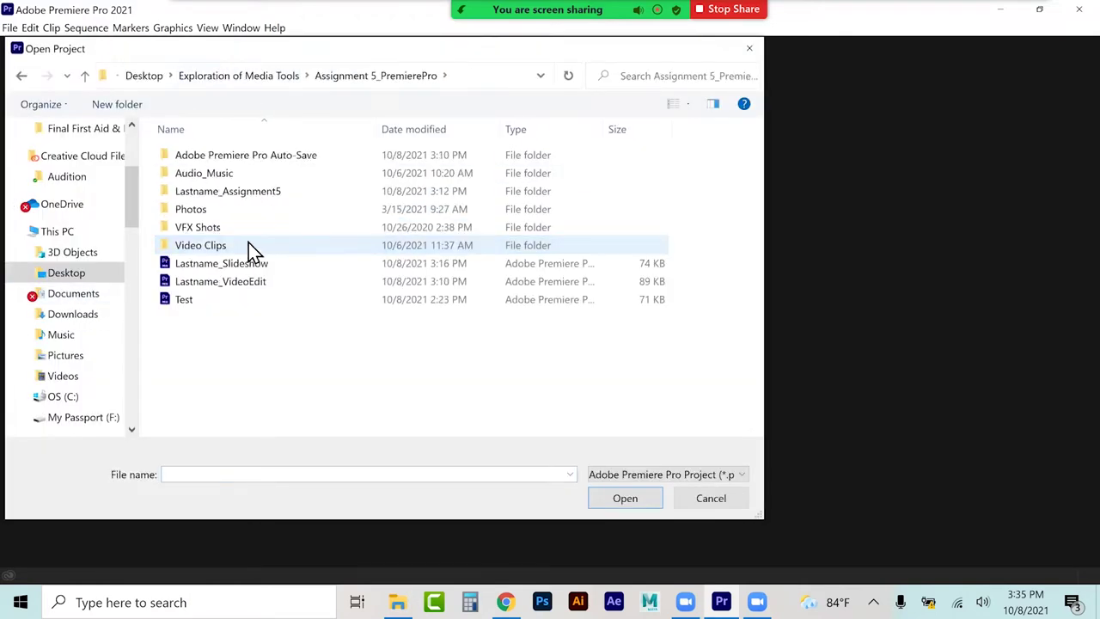
click(234, 285)
click(199, 264)
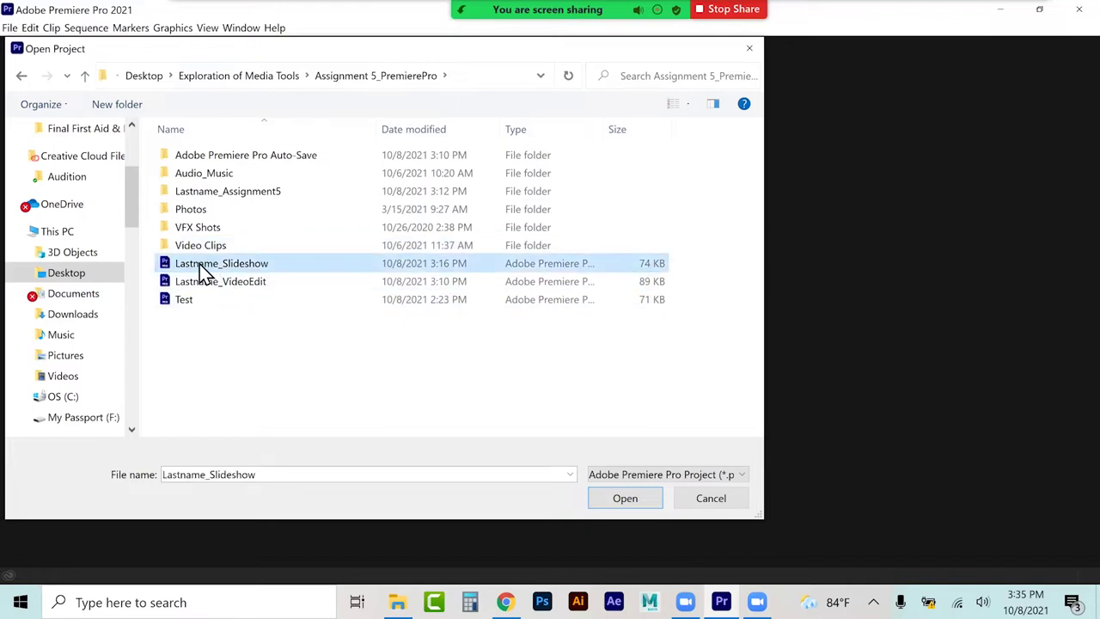
click(625, 498)
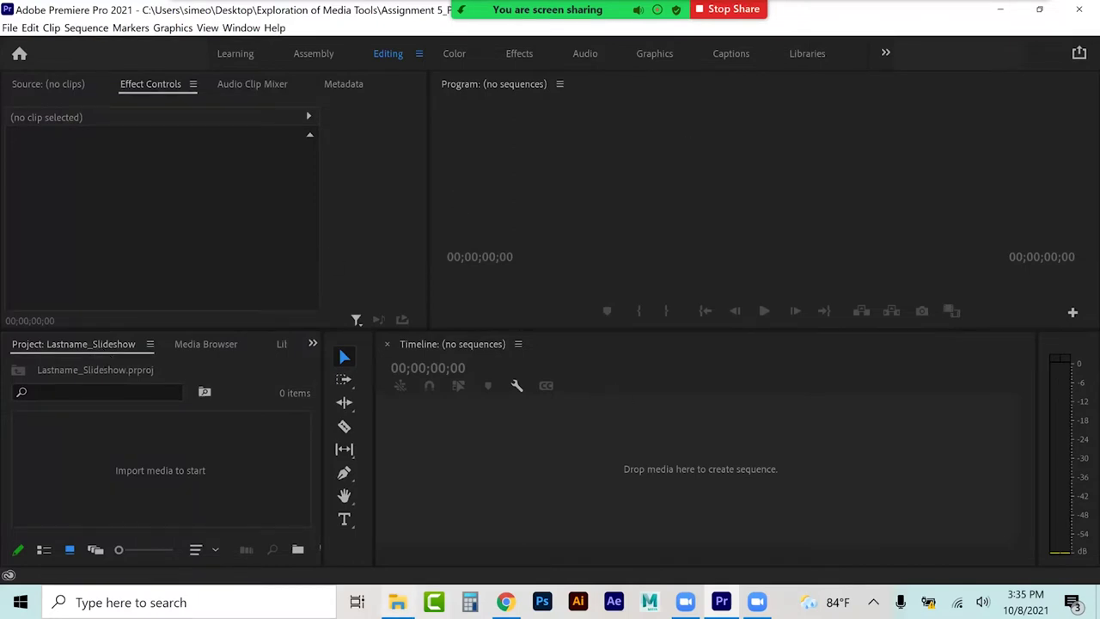
Step: Import Awards Logo and Photo 01 through Photo 10 from the Assignment 5_PremierePro Photos folder into the project, leaving out the CAts folder
click(397, 601)
double_click(457, 354)
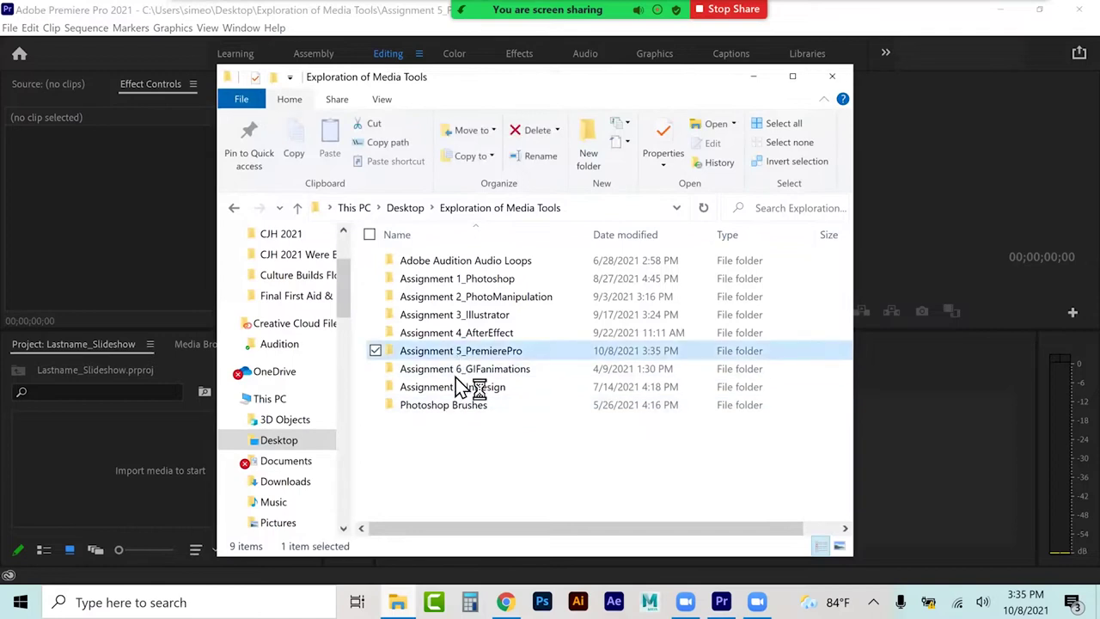
double_click(437, 314)
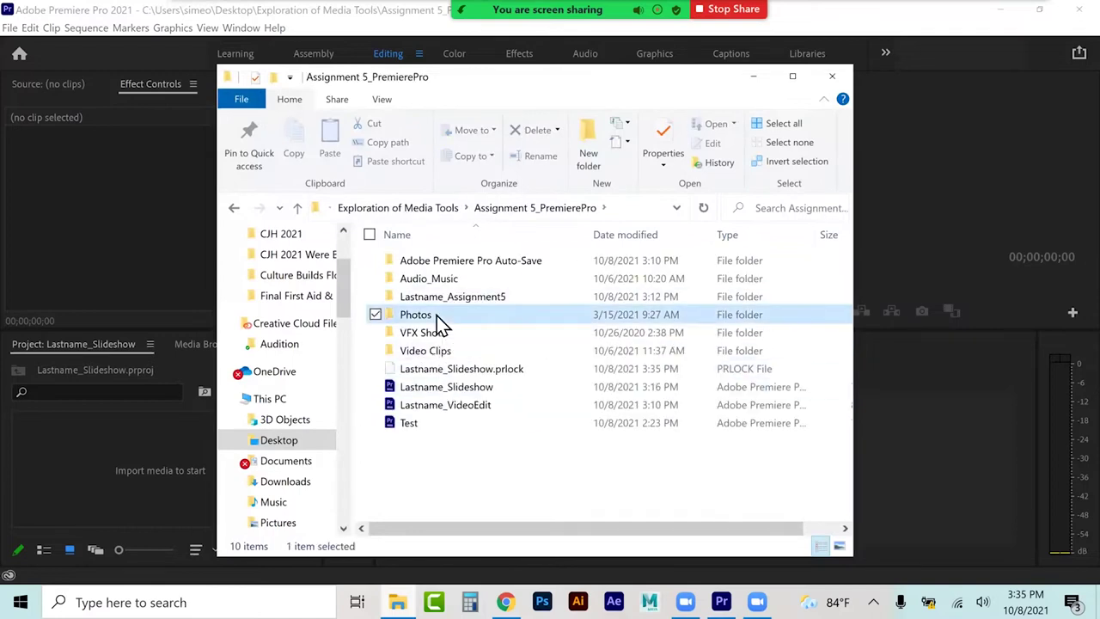
drag(820, 494, 418, 305)
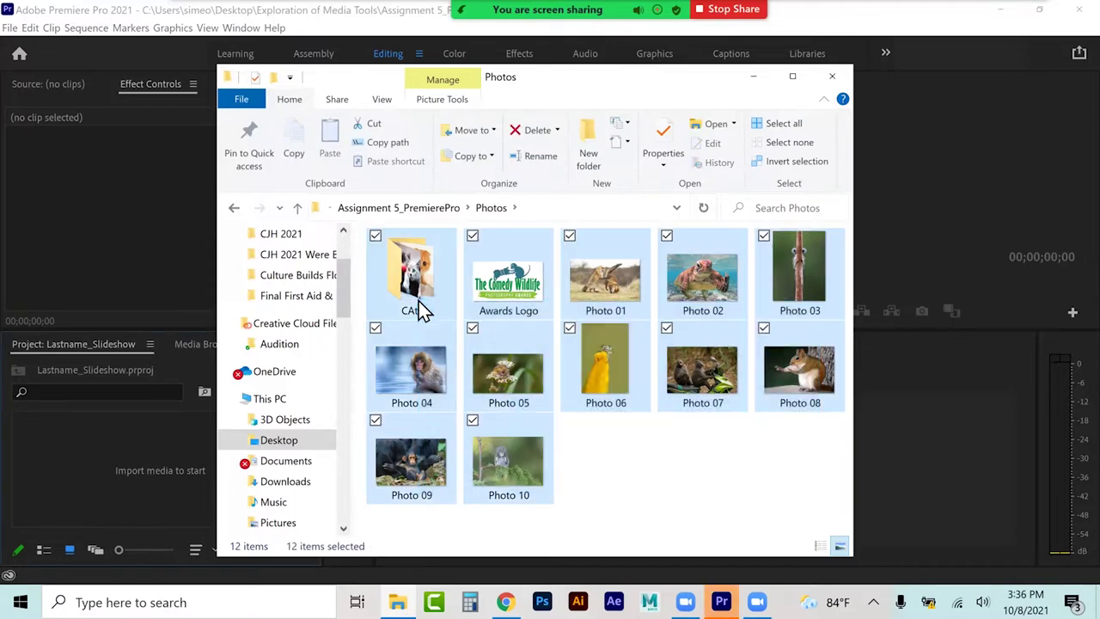
click(419, 299)
drag(825, 497, 419, 297)
ctrl+click(416, 286)
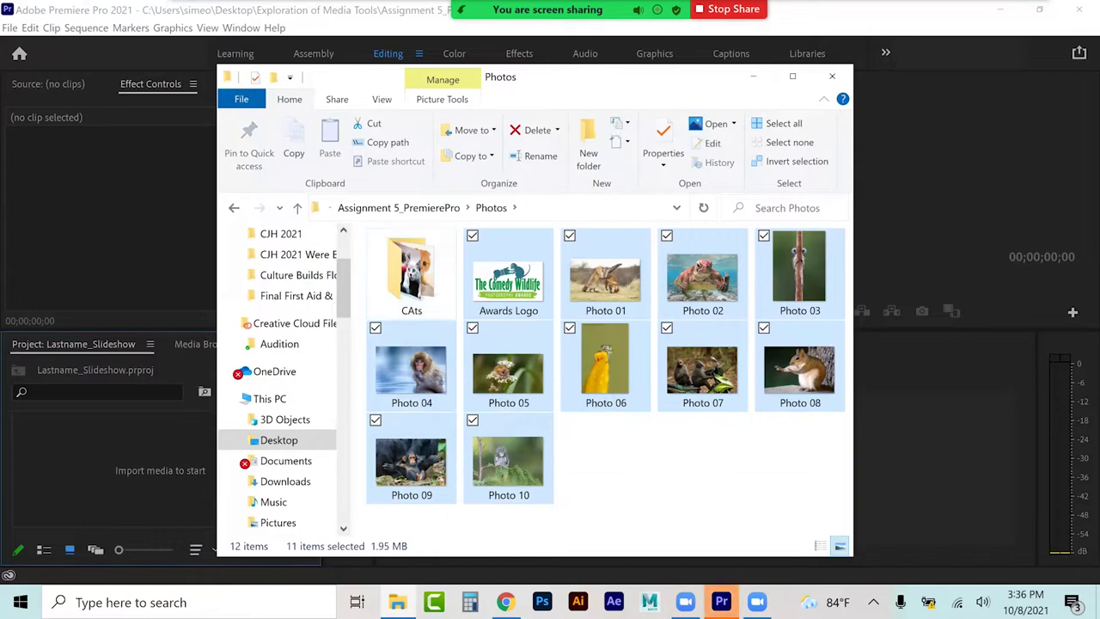
drag(410, 369, 168, 469)
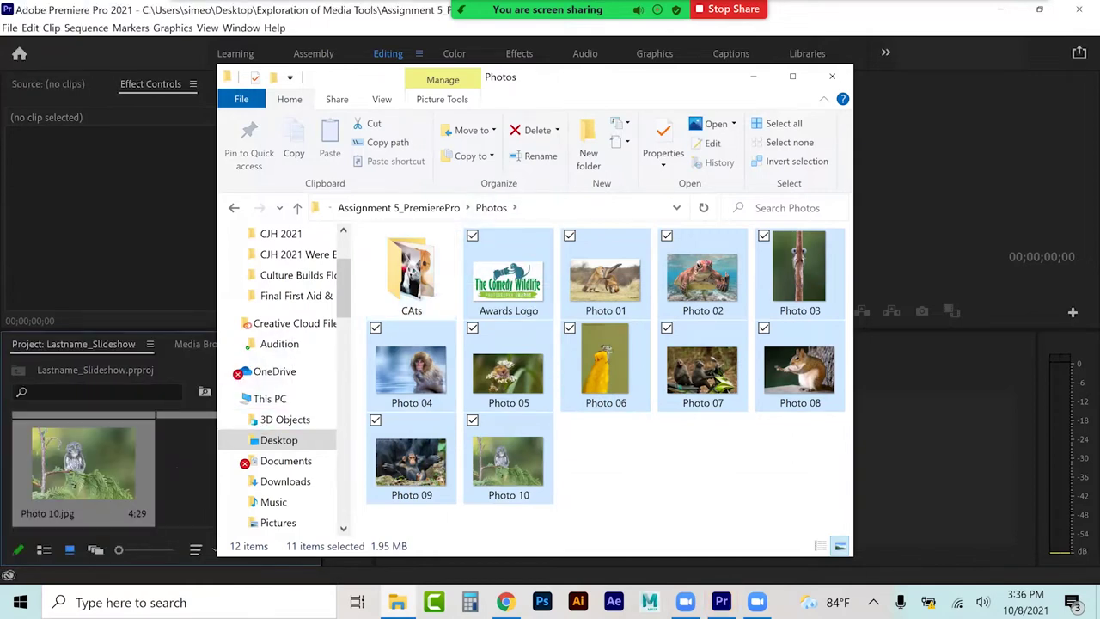
click(753, 76)
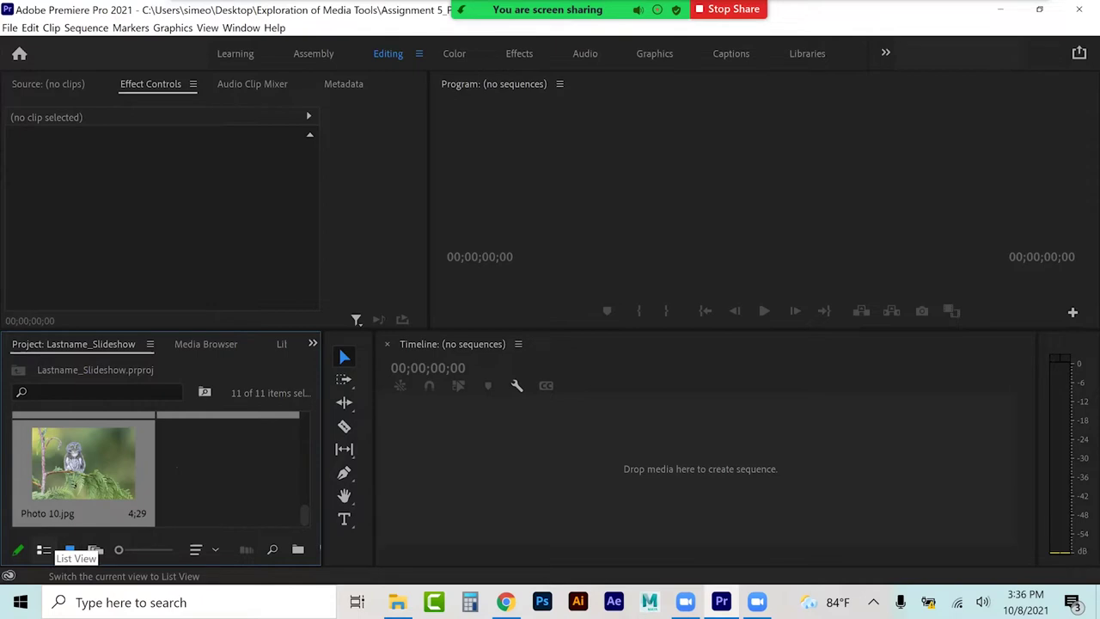
Step: Show the project items as a list and create a new sequence from all the imported images
click(44, 550)
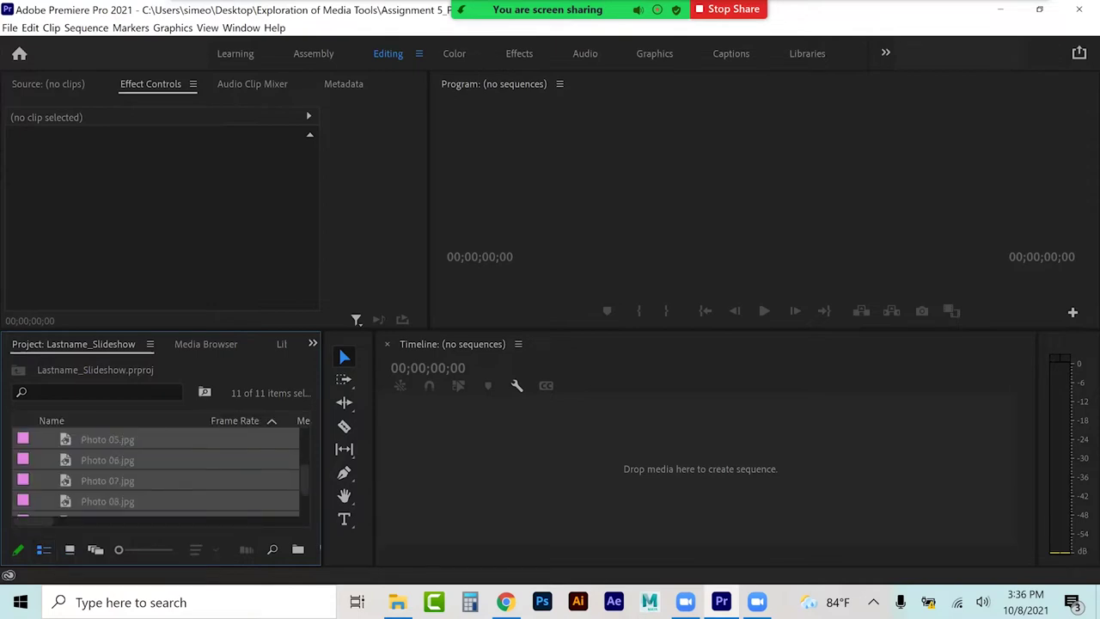
click(115, 439)
scroll(154, 470, down, 3)
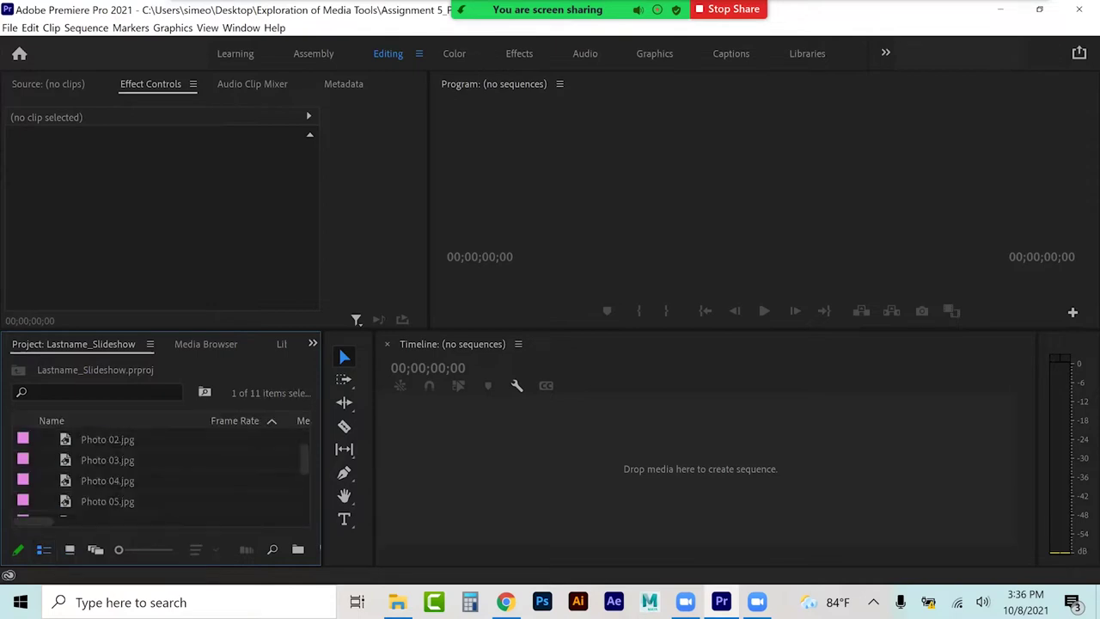
key(ctrl+a)
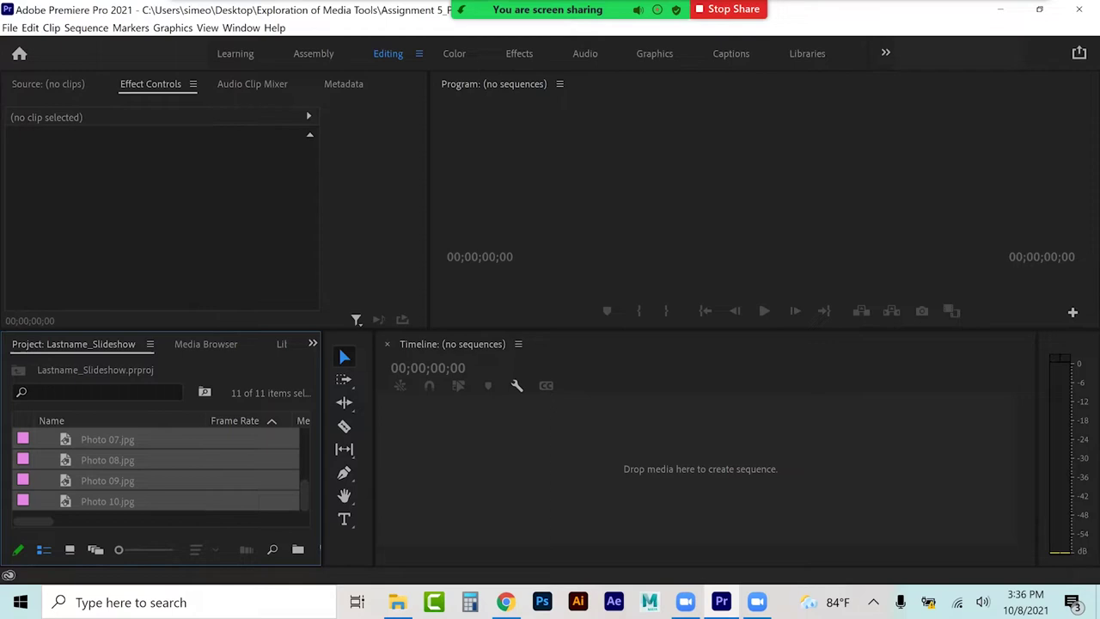
drag(107, 501, 699, 468)
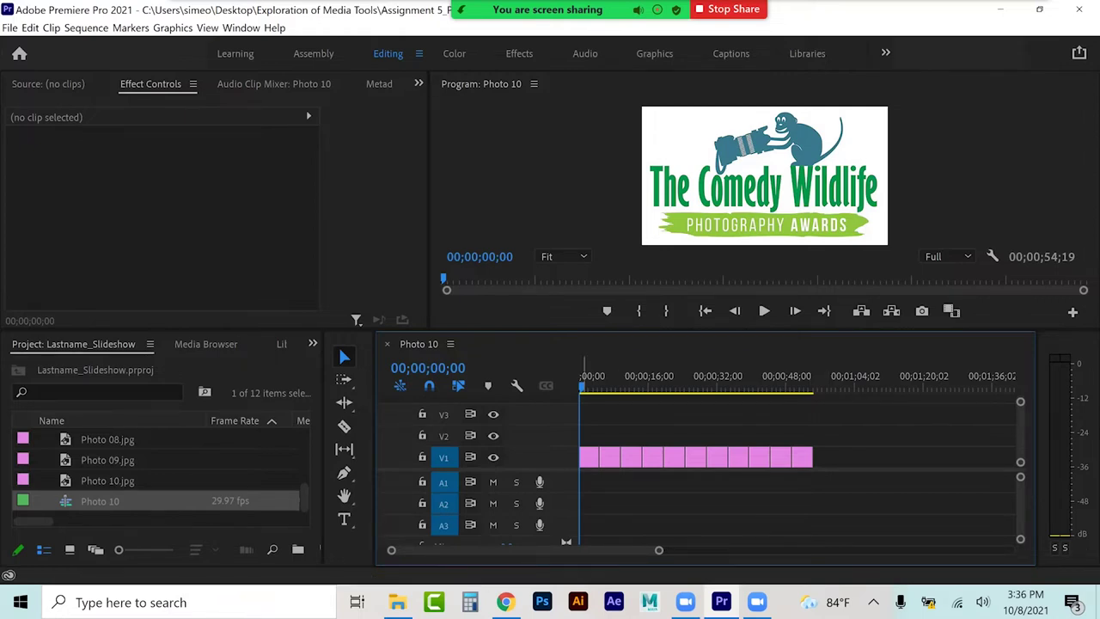
Step: Set the sequence's editing mode to AVCHD 720p square pixel and accept deleting its preview files
mouse_move(584, 386)
mouse_down()
mouse_move(784, 385)
mouse_move(593, 385)
mouse_up()
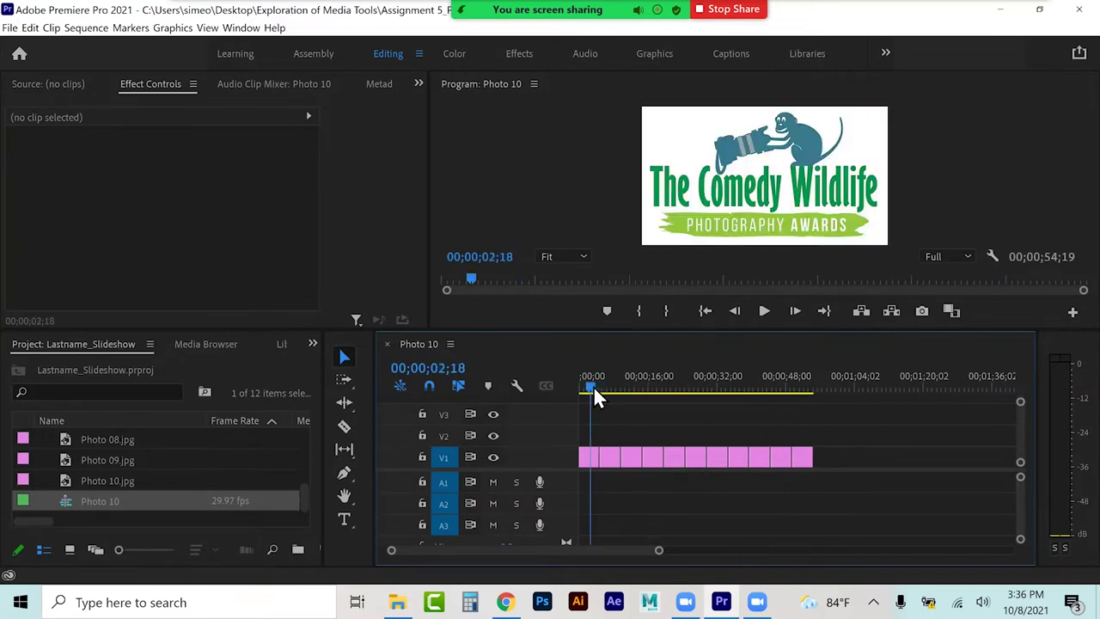
click(588, 457)
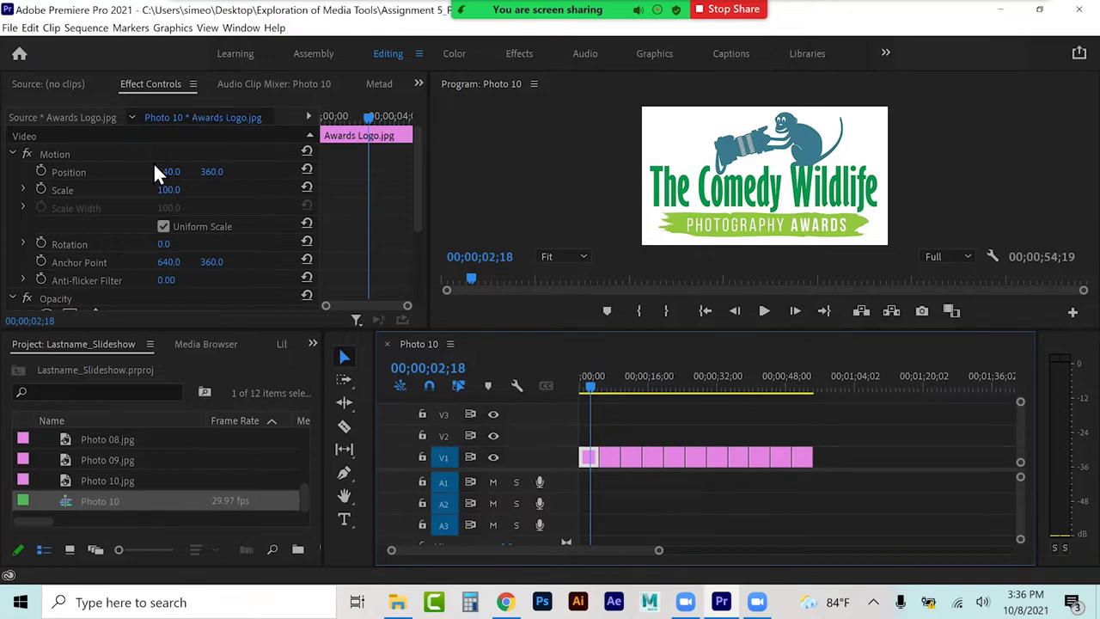
click(88, 29)
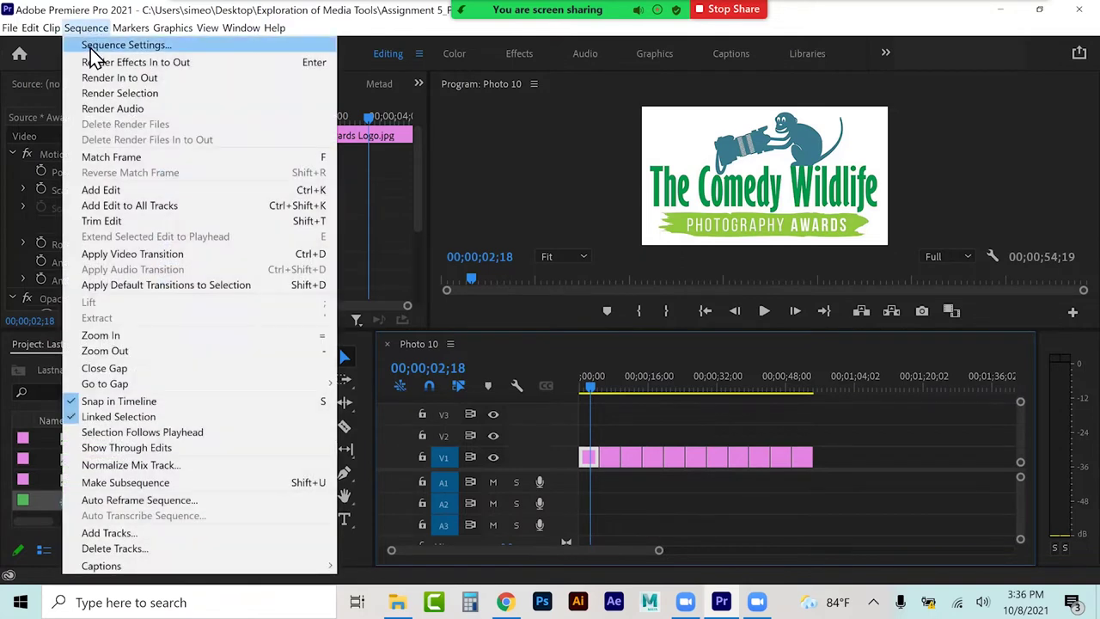
click(91, 45)
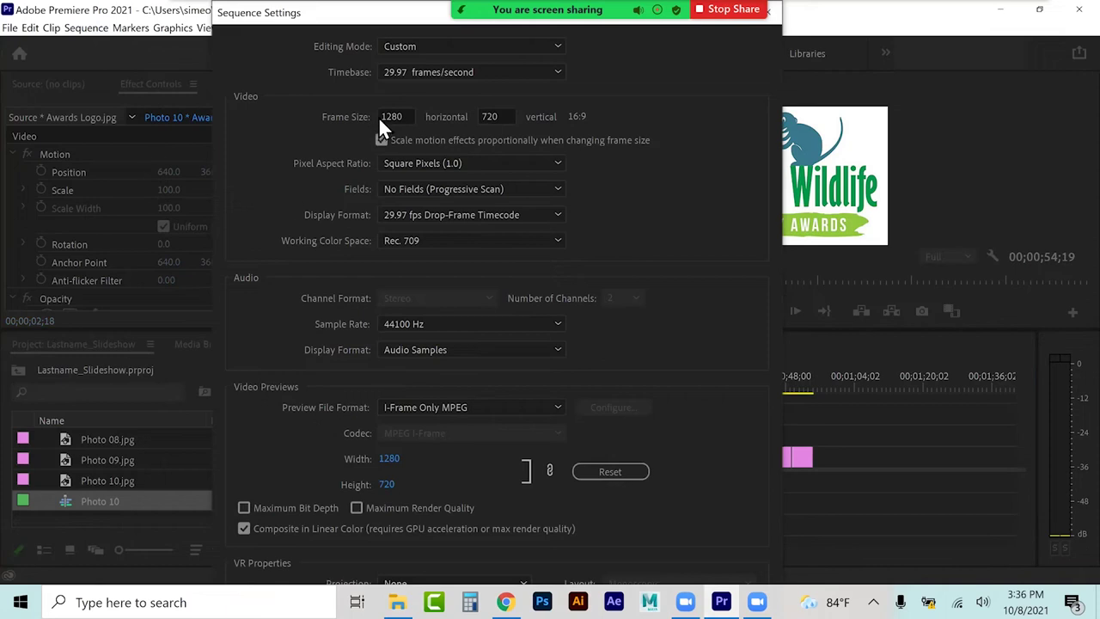
click(431, 42)
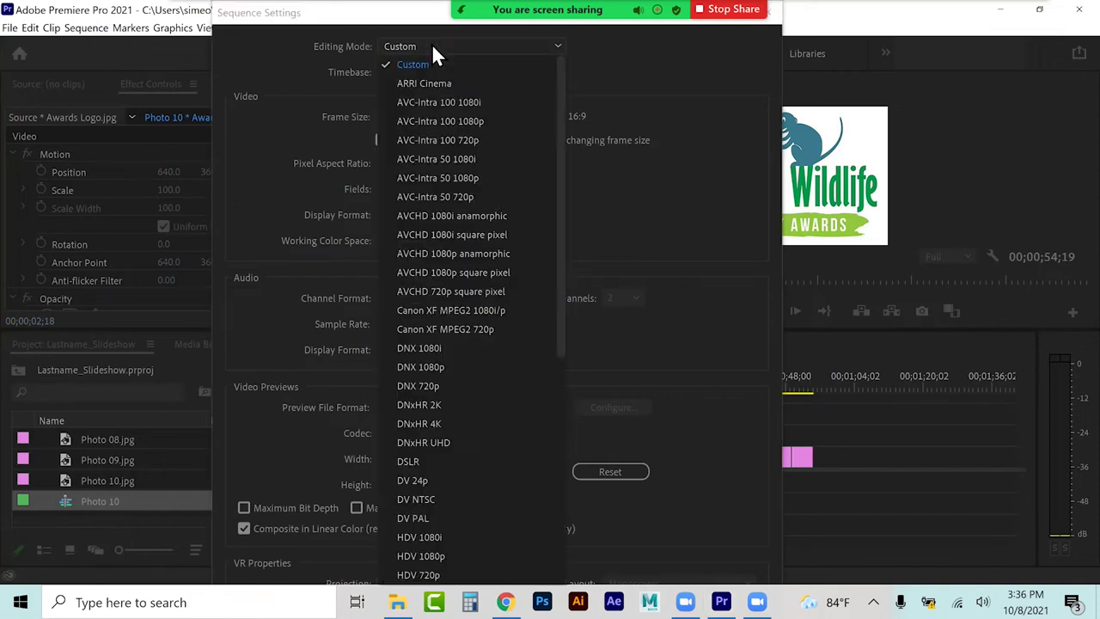
click(422, 290)
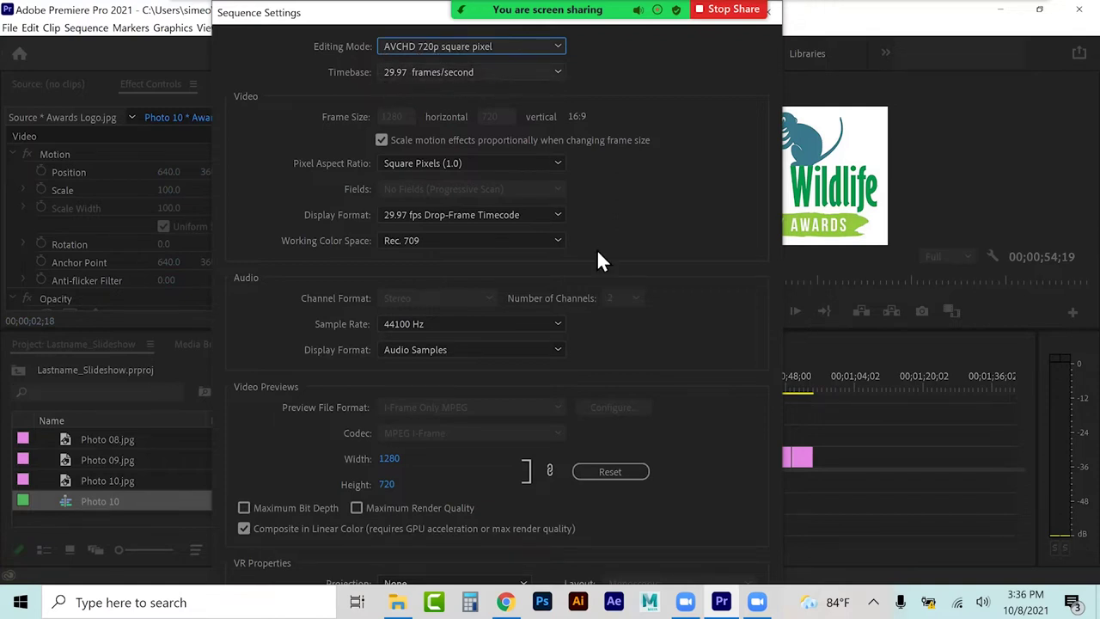
key(Return)
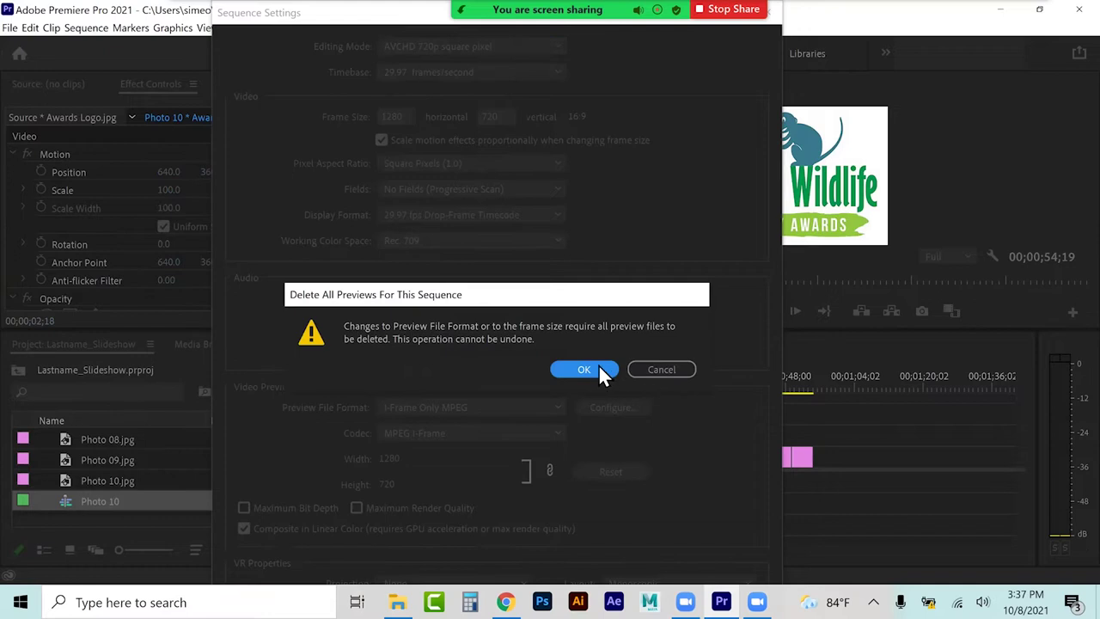
click(598, 371)
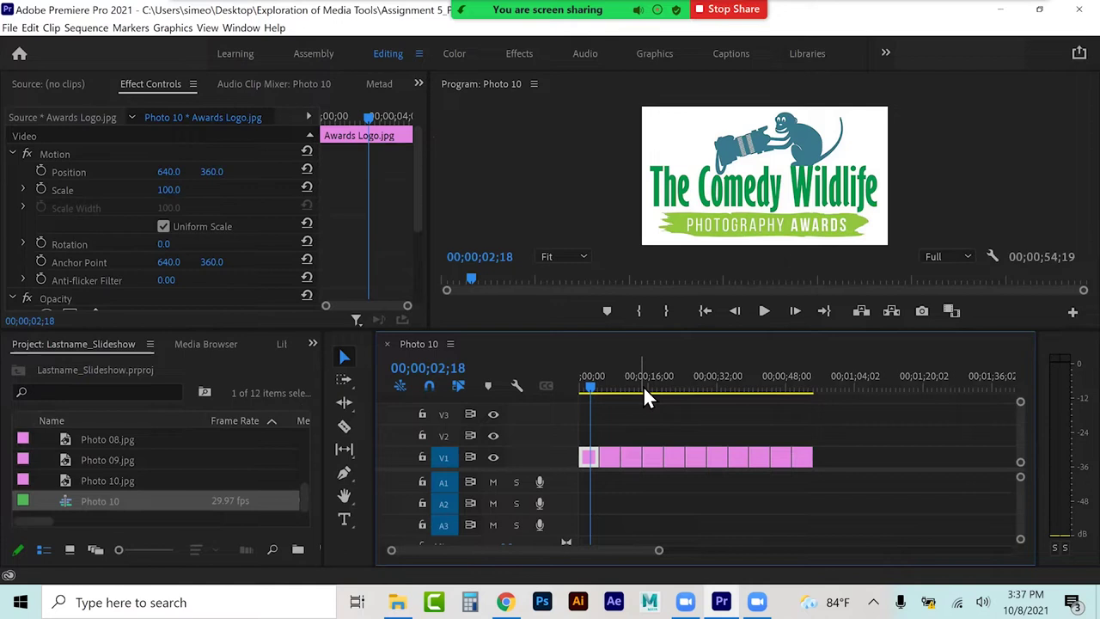
Step: Duplicate all the V1 clips onto track V2 directly above them and hide track V2's output
drag(834, 436, 583, 436)
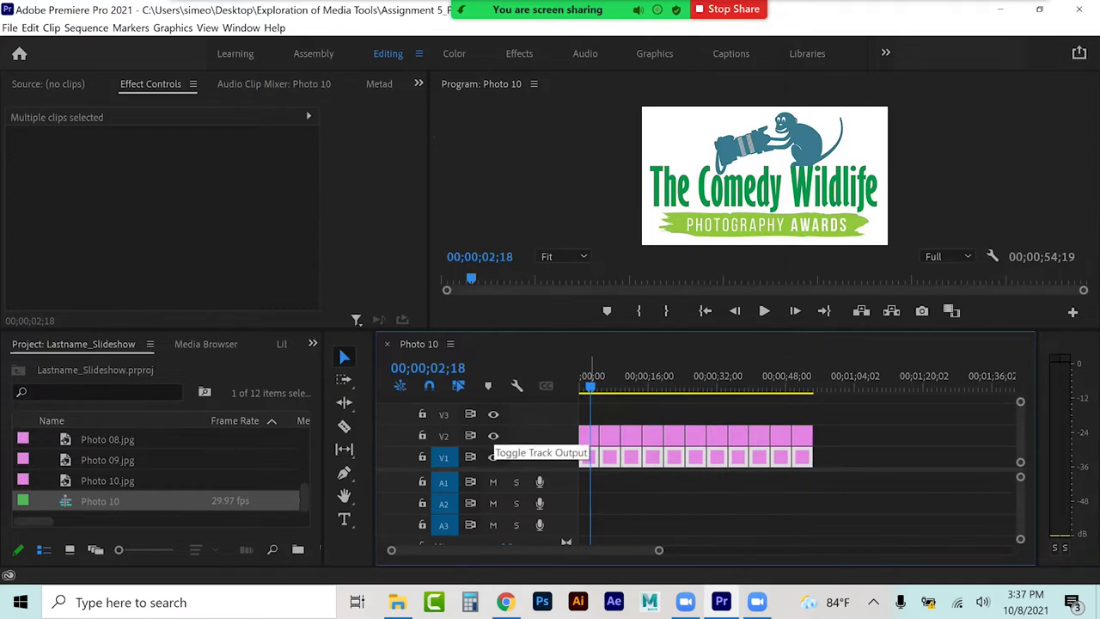
click(493, 435)
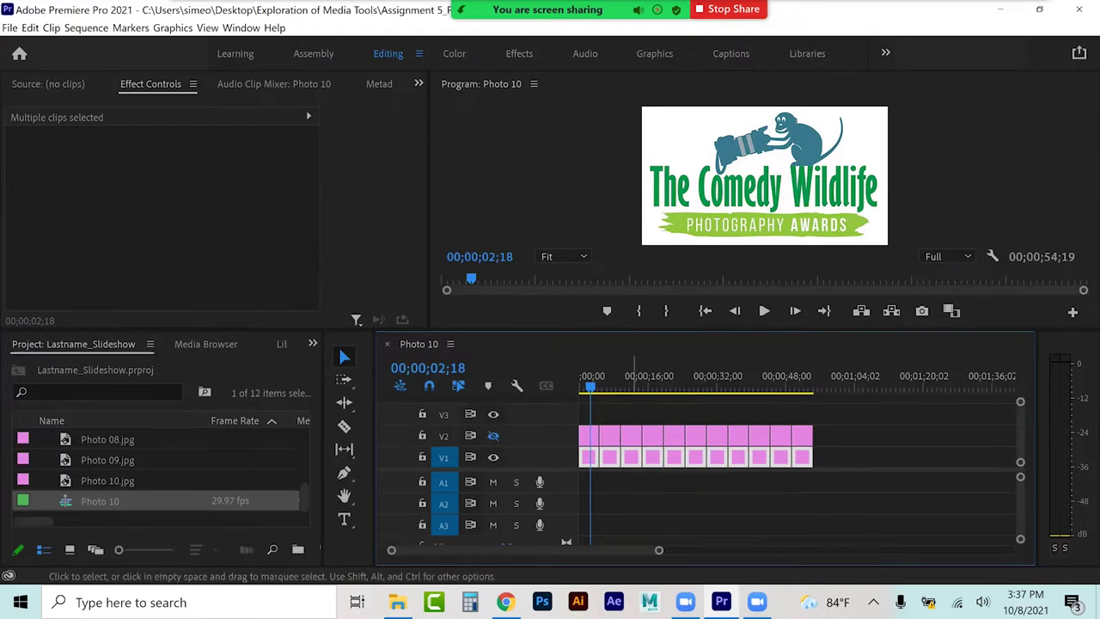
click(690, 490)
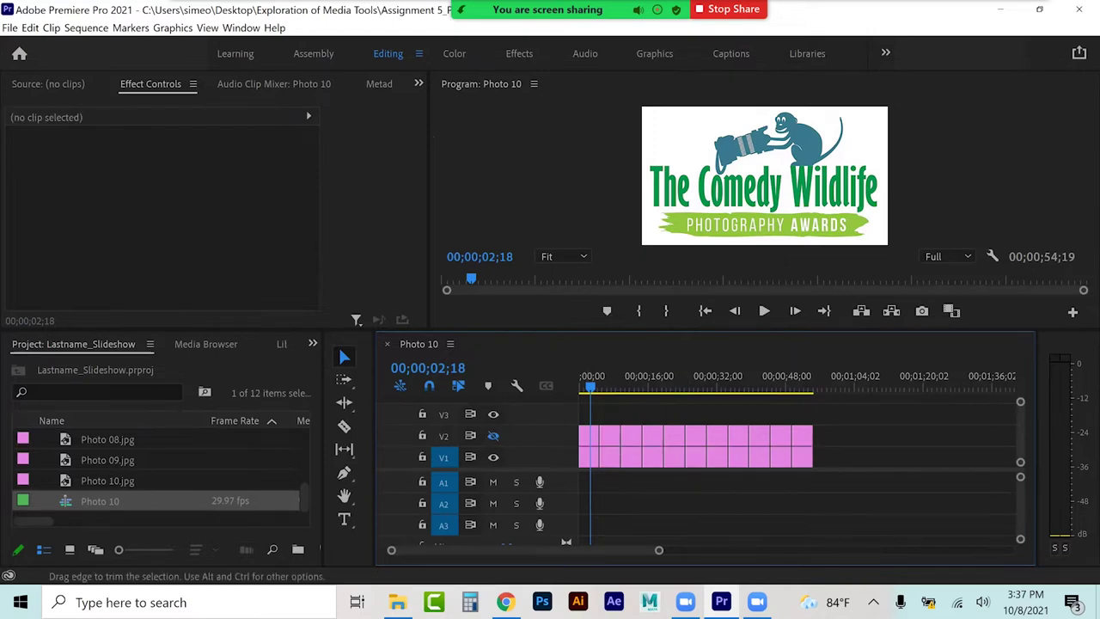
Step: Scale up the Awards Logo and Photo 01 clips on track V1 so each fills the frame
click(588, 457)
drag(168, 189, 219, 189)
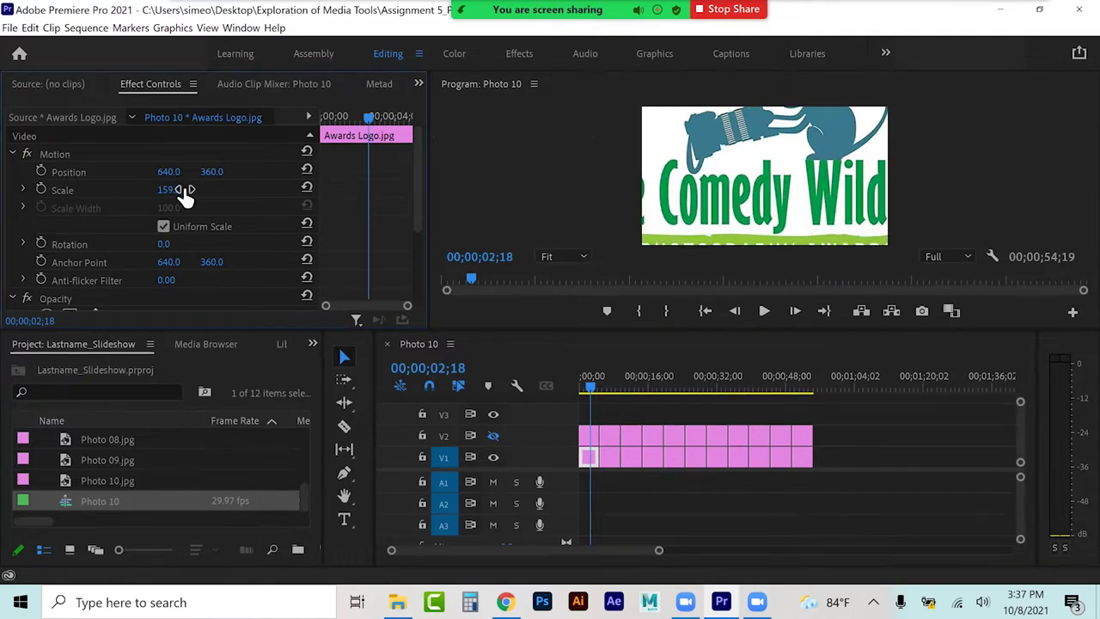
click(609, 456)
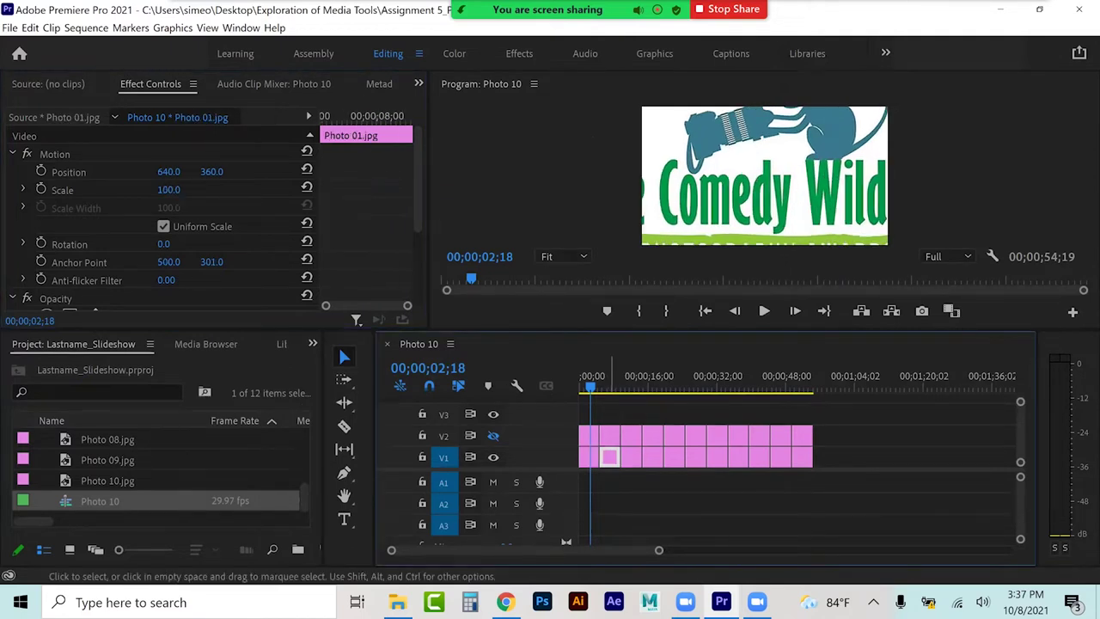
click(606, 386)
drag(171, 190, 229, 189)
Step: Set the scale of the Photo 02 clip on track V1 to 165
click(630, 456)
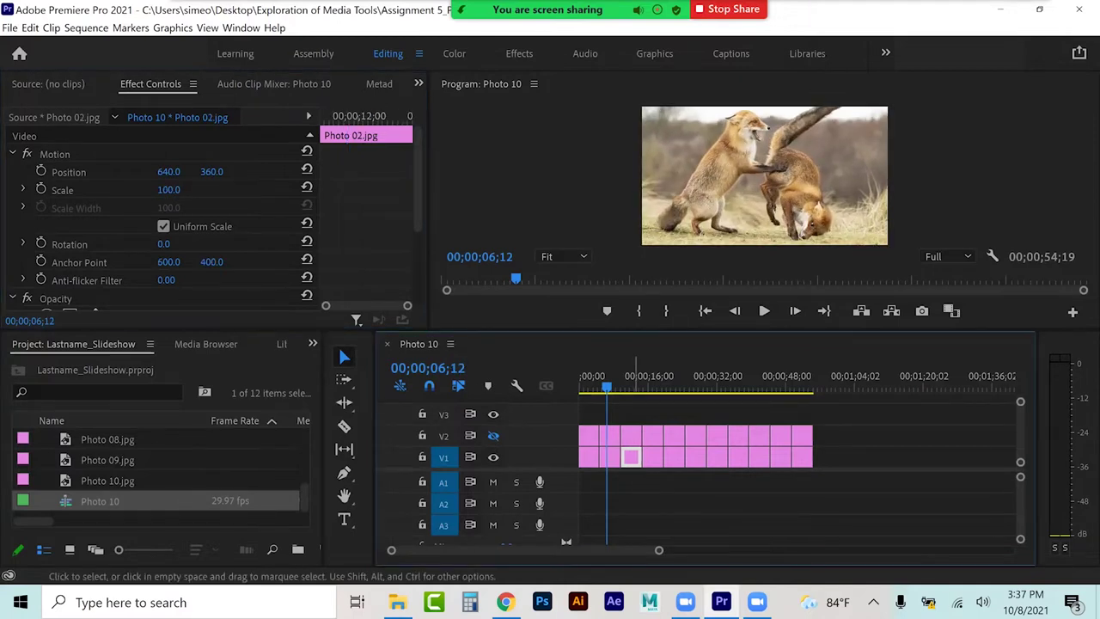
click(630, 385)
drag(168, 190, 226, 185)
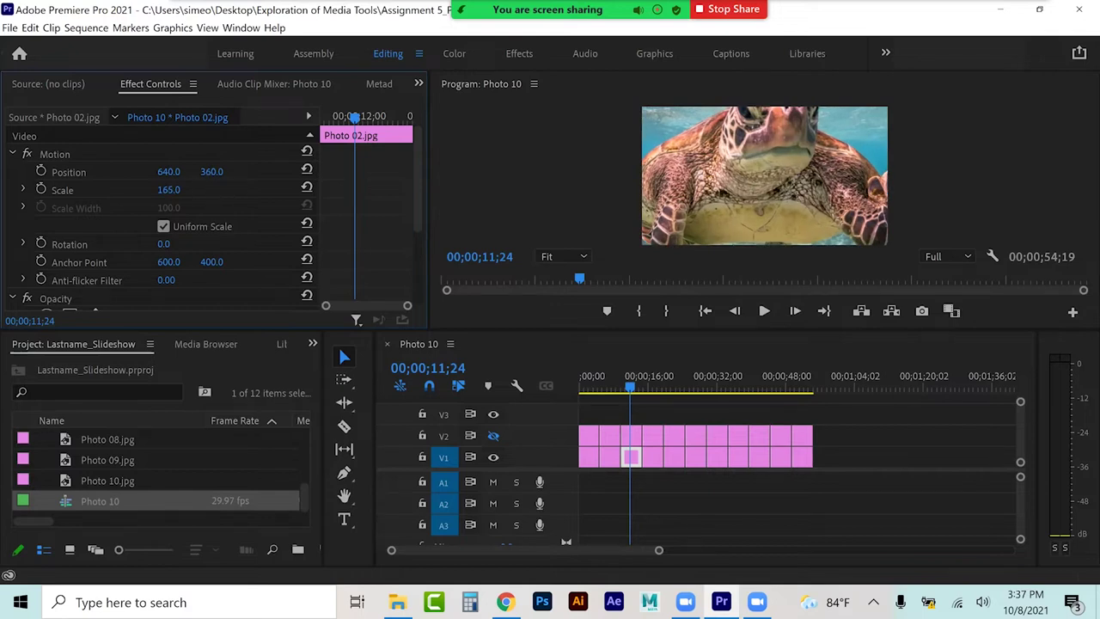
click(215, 172)
Step: Scale the Photo 03 clip on track V1 to 250 and shift it down to bring the eyes into frame
click(652, 385)
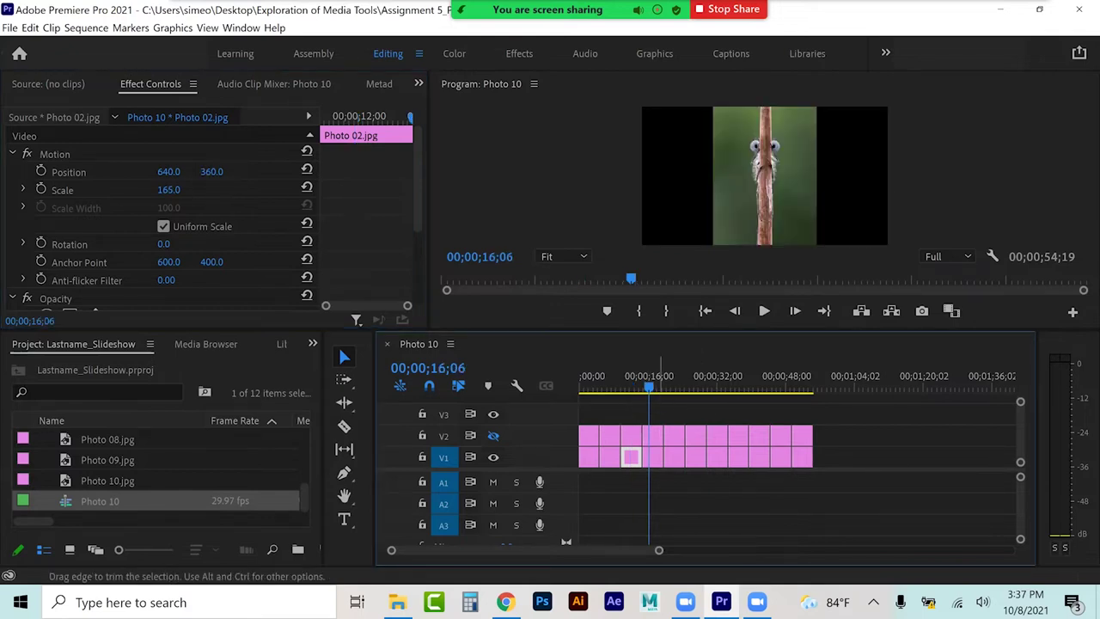
click(659, 212)
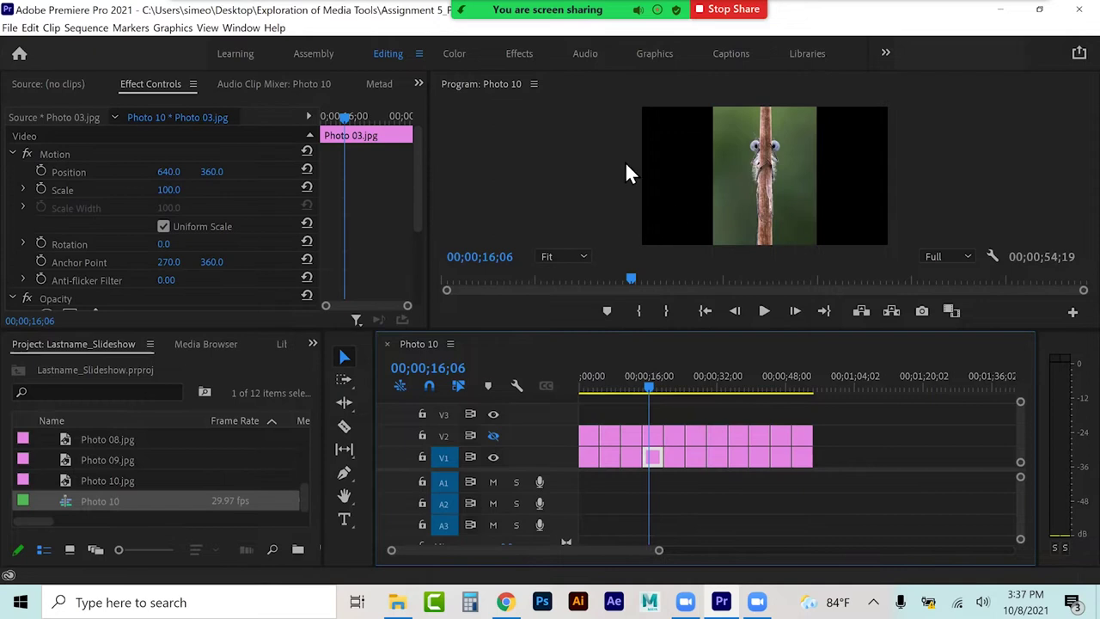
drag(170, 190, 352, 172)
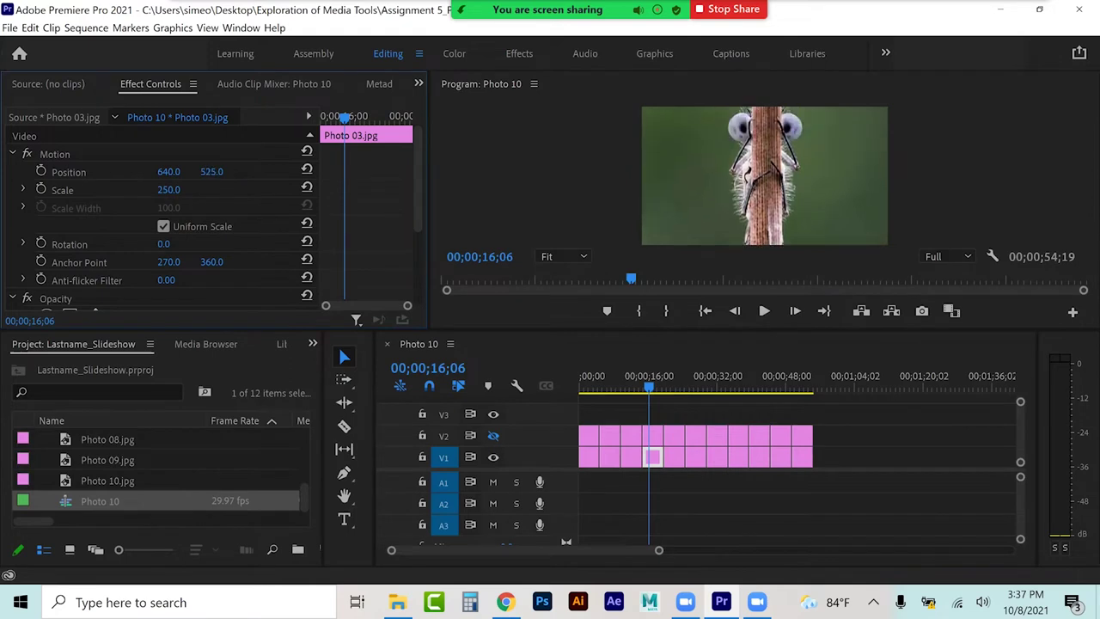
Step: Set the scale of the Photo 04 clip on track V1 to 166
click(674, 457)
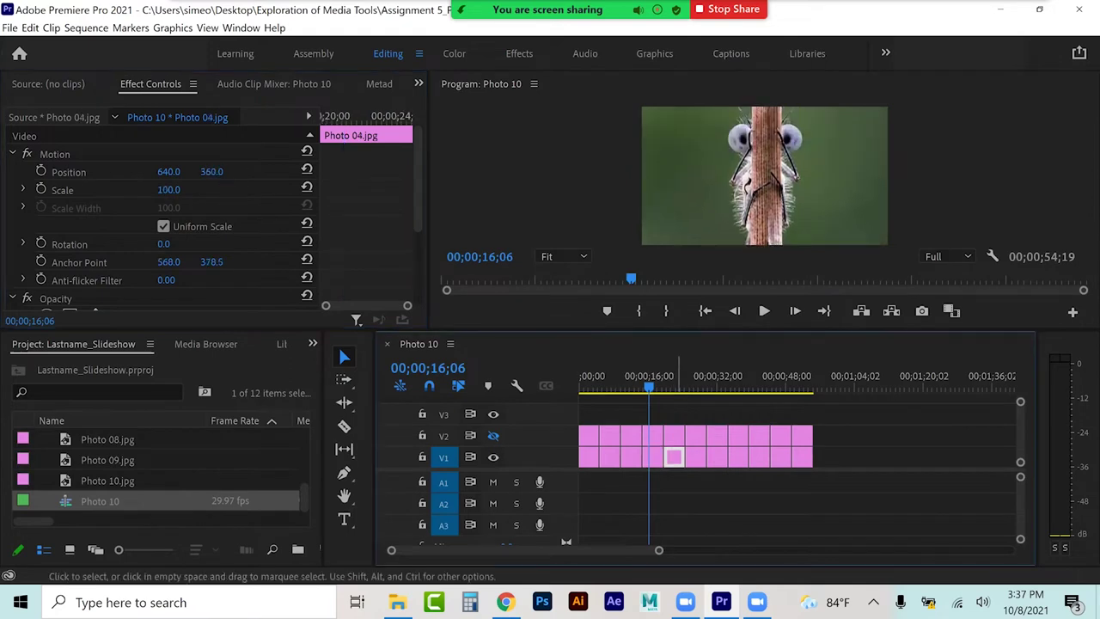
click(675, 378)
drag(168, 189, 184, 192)
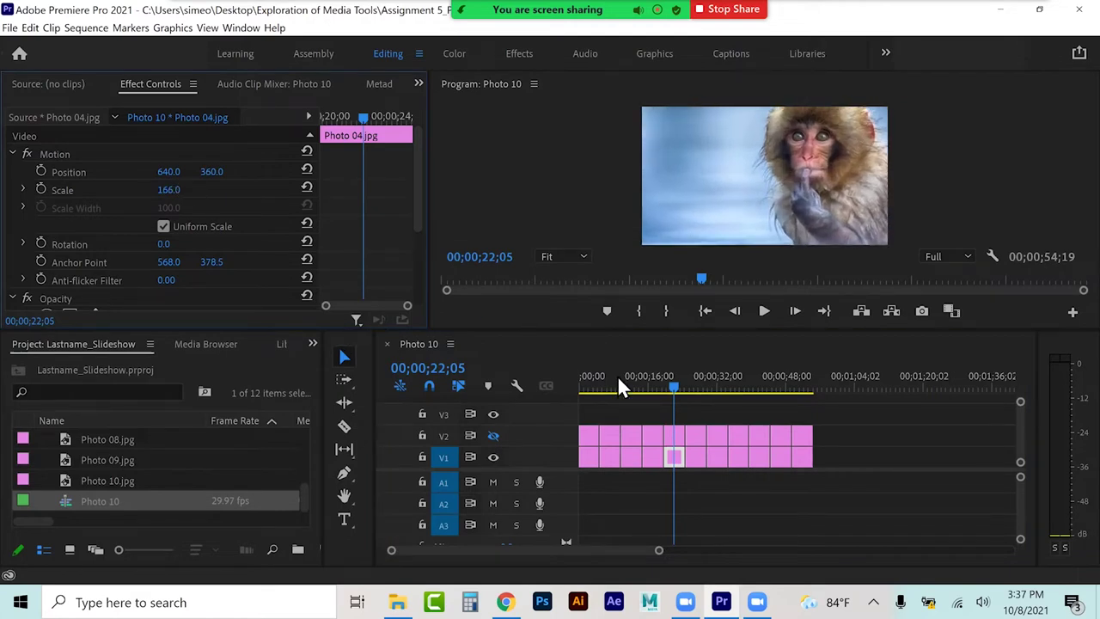
Step: Set the scale of the Photo 05 clip on track V1 to 196 and the Photo 06 clip to 147
click(695, 380)
click(695, 456)
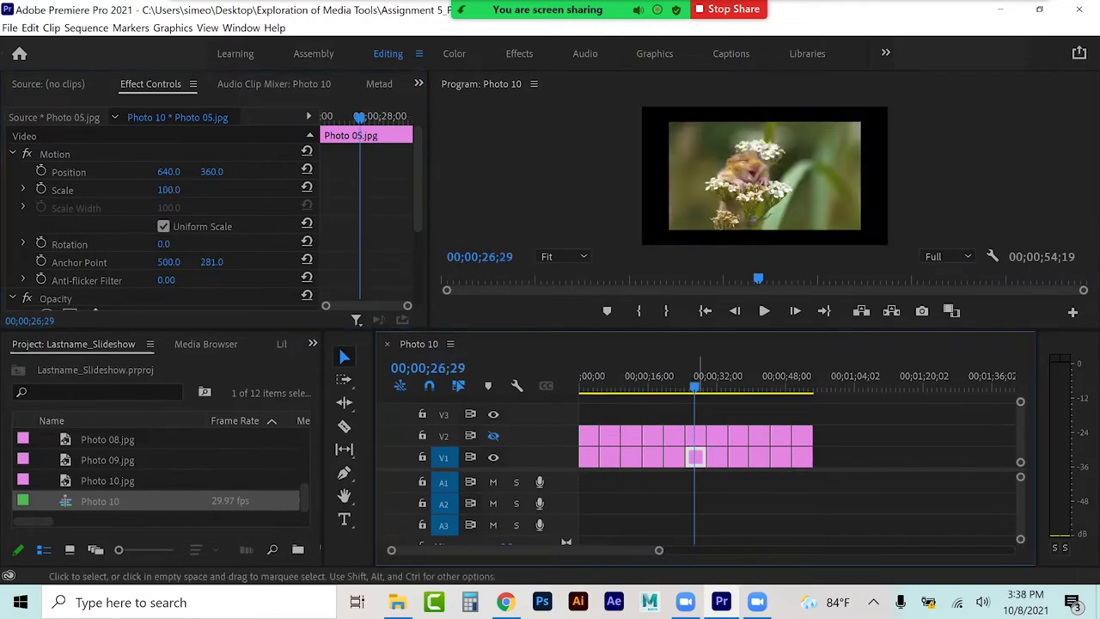
drag(169, 190, 251, 190)
click(707, 383)
click(719, 386)
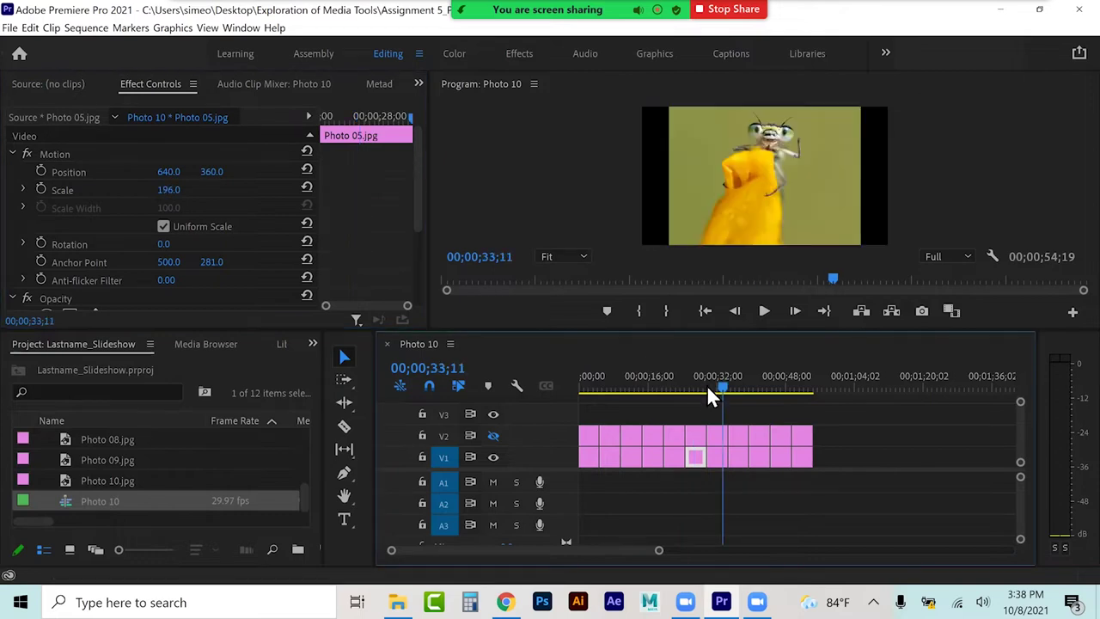
click(718, 456)
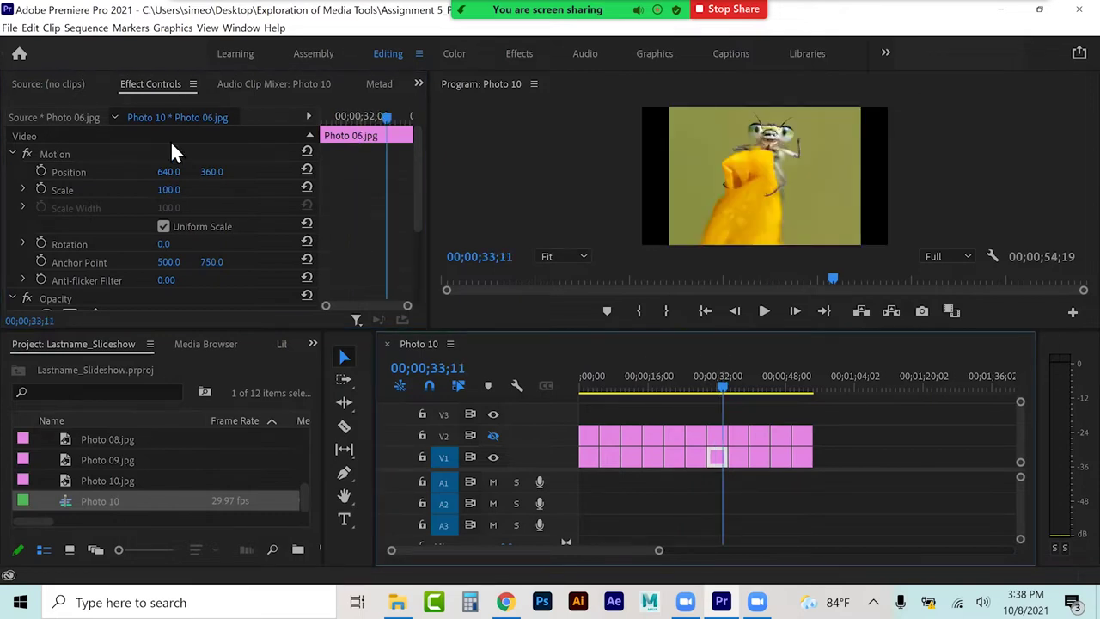
drag(168, 190, 238, 212)
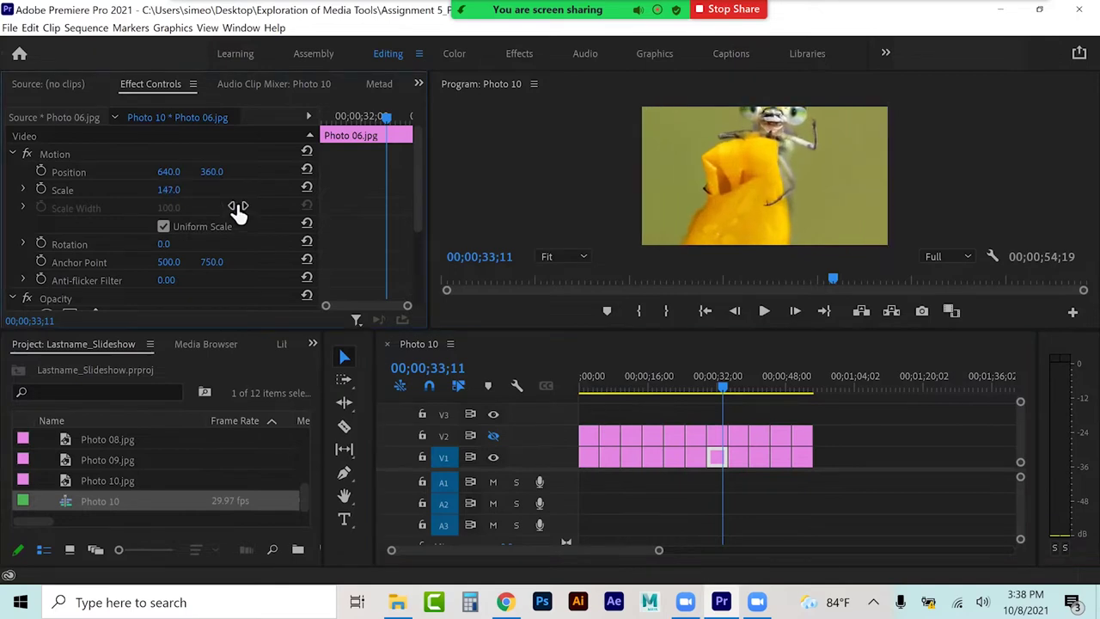
Step: Set the scale of the Photo 07 clip on track V1 to 175
click(739, 384)
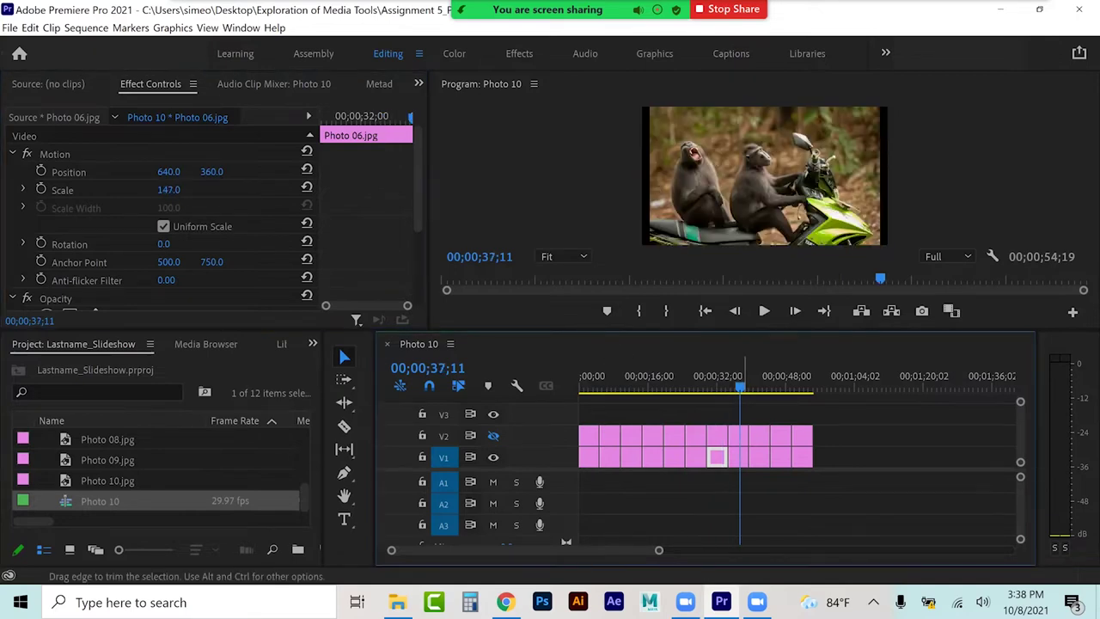
click(738, 457)
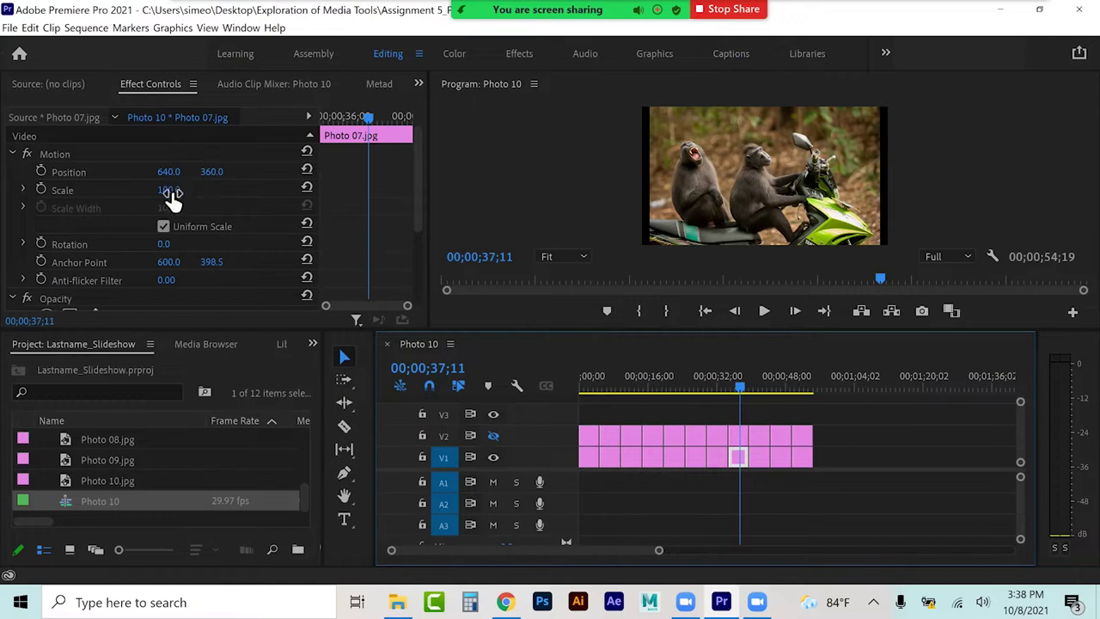
drag(170, 191, 235, 191)
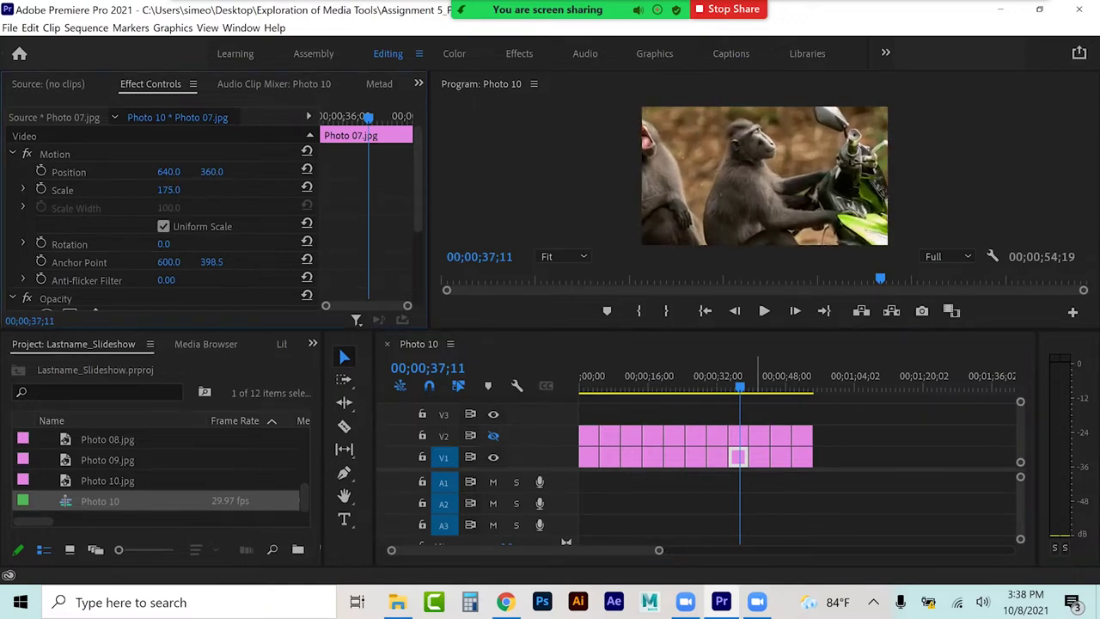
Step: On track V1, scale the Photo 09 clip to 171, and the Photo 10 clip to 177 with its vertical position at 489
click(756, 376)
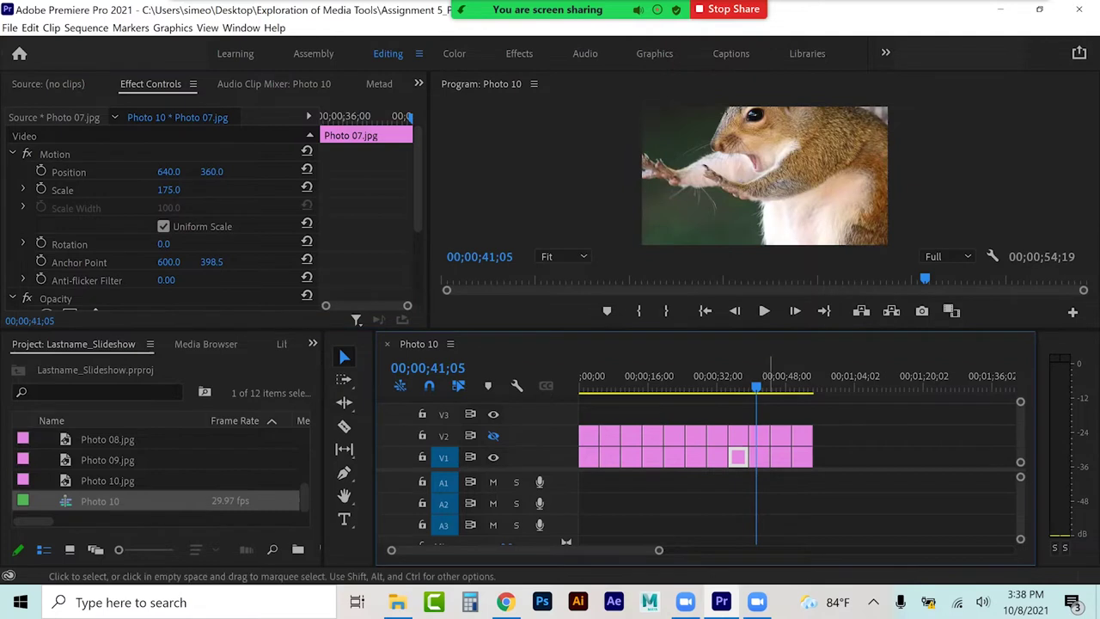
click(777, 385)
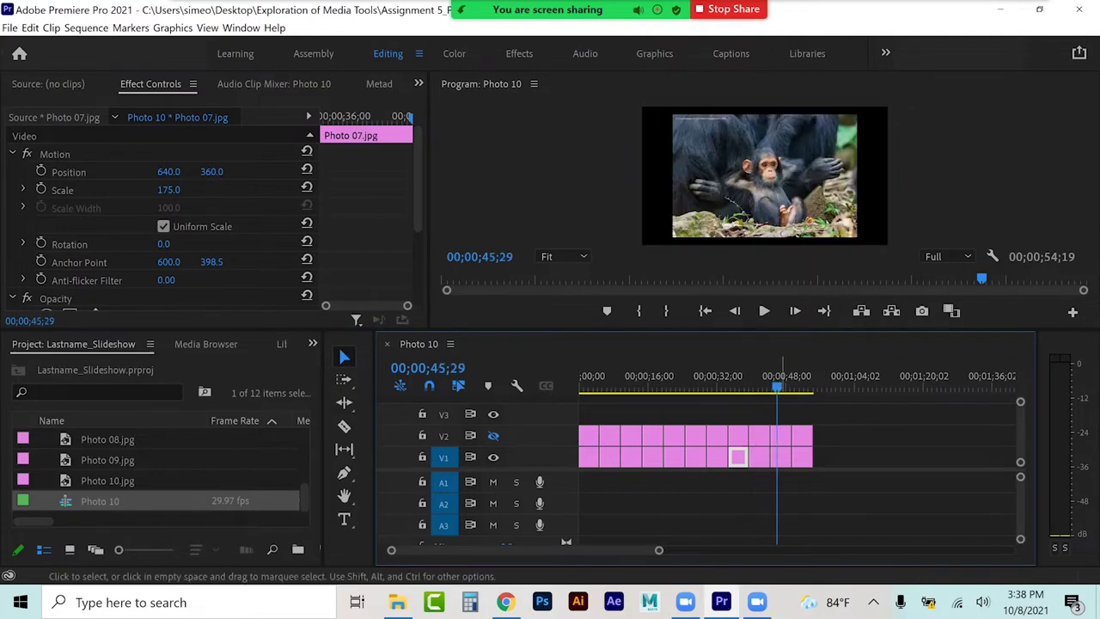
drag(159, 191, 703, 335)
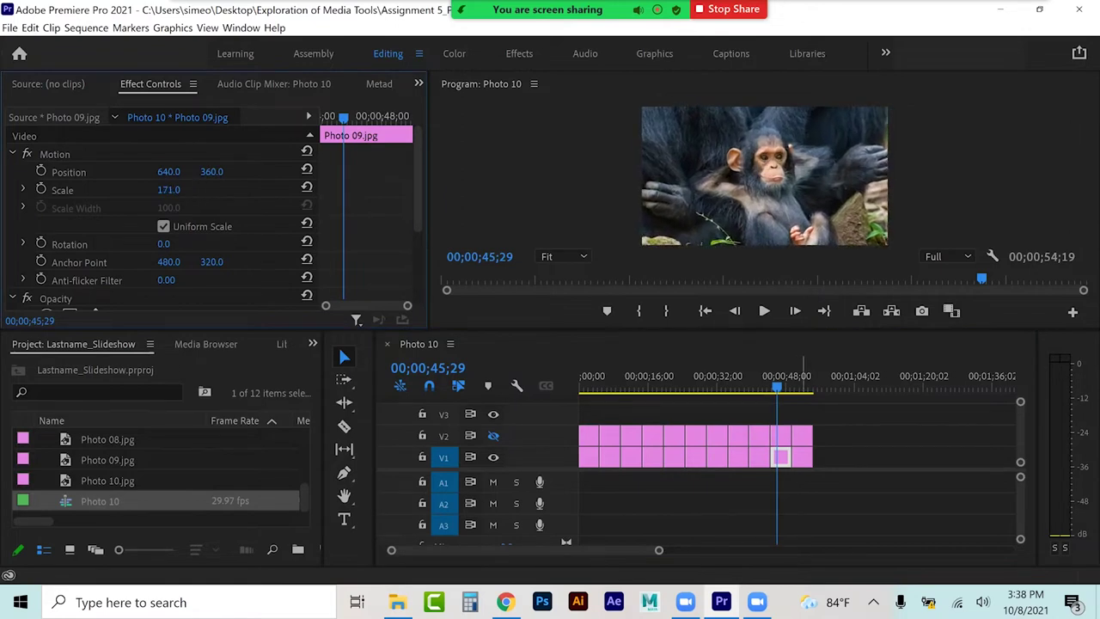
click(798, 385)
drag(168, 196, 280, 268)
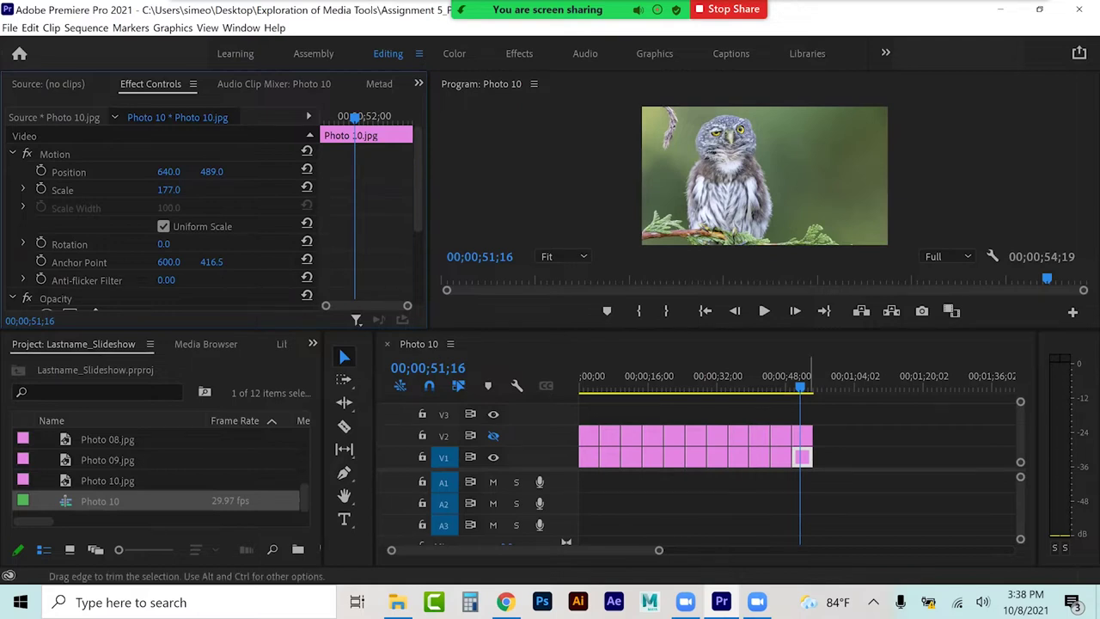
Step: Apply a Gaussian Blur to the Awards Logo clip on track V1 and set its Blurriness to 72
click(586, 393)
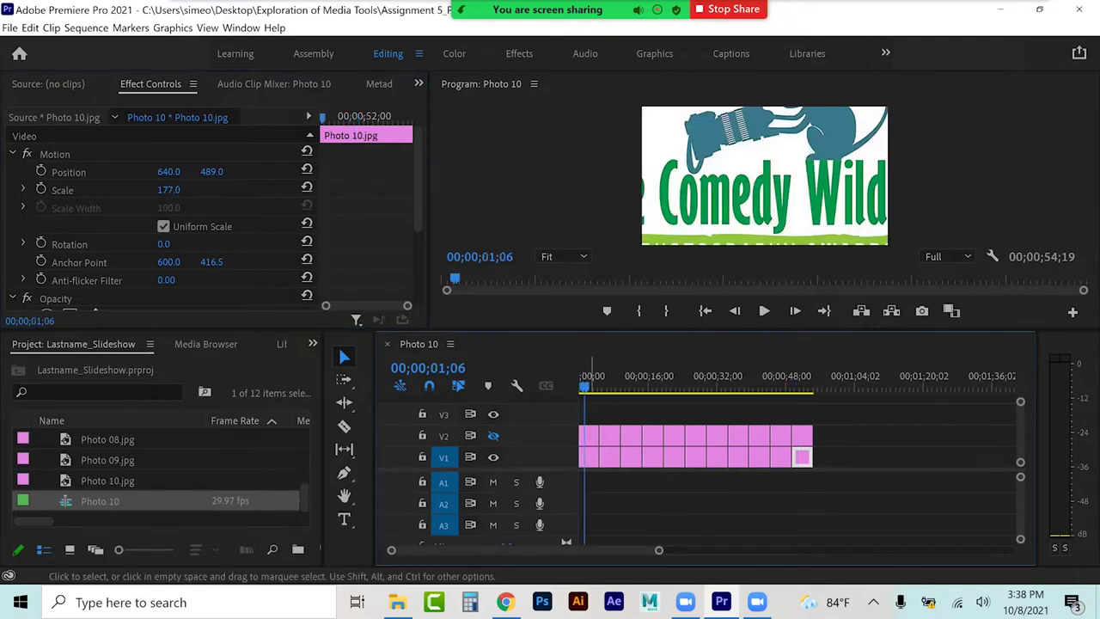
click(314, 345)
click(342, 439)
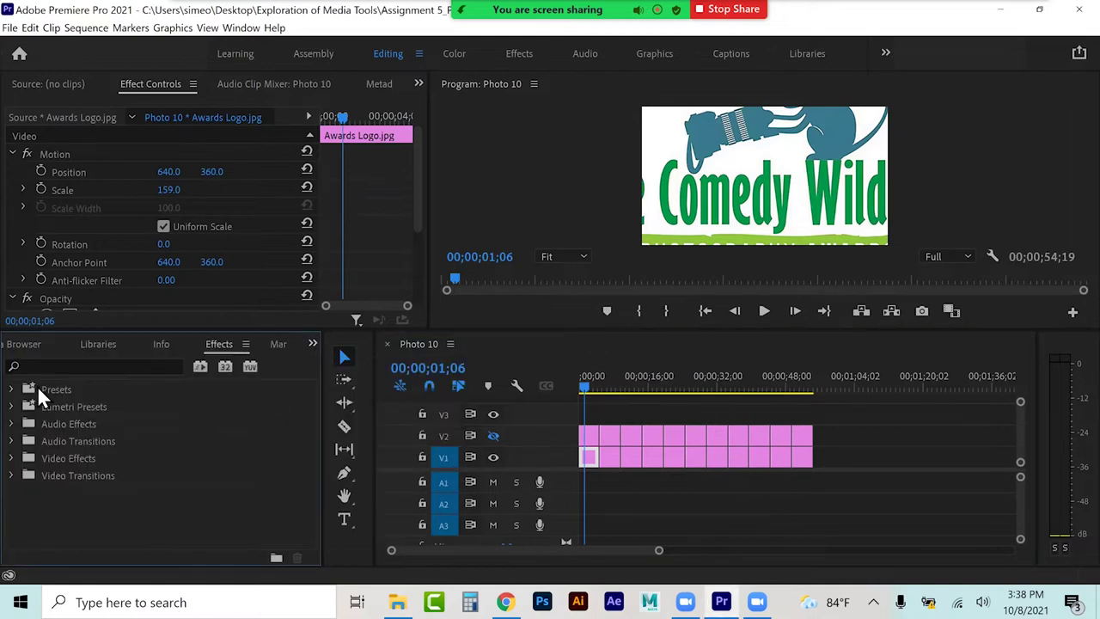
click(12, 458)
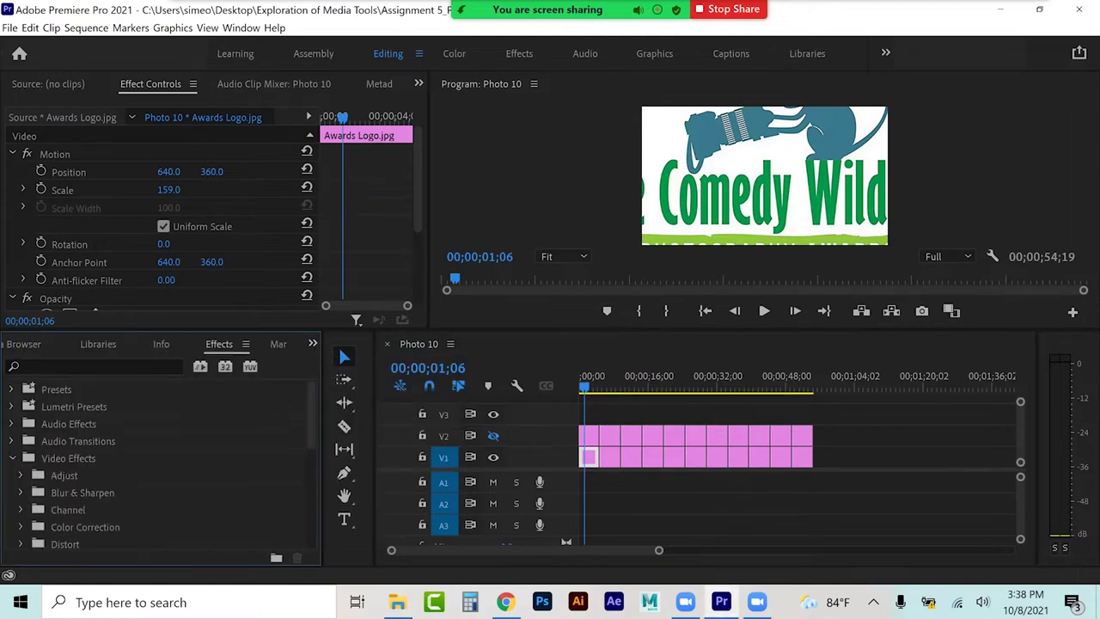
scroll(162, 465, down, 2)
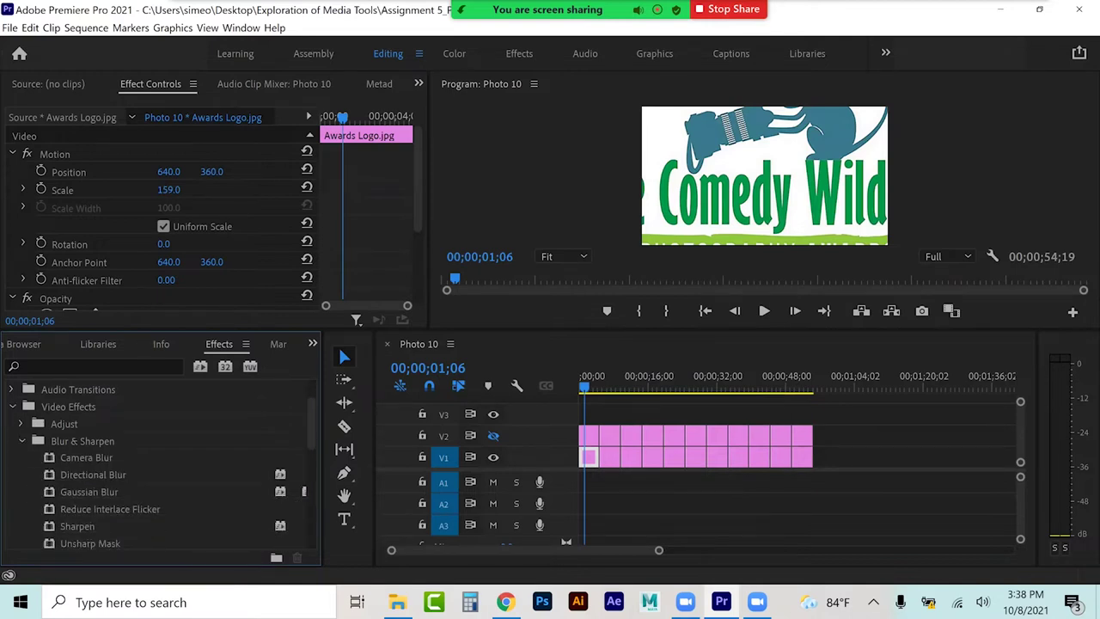
click(88, 491)
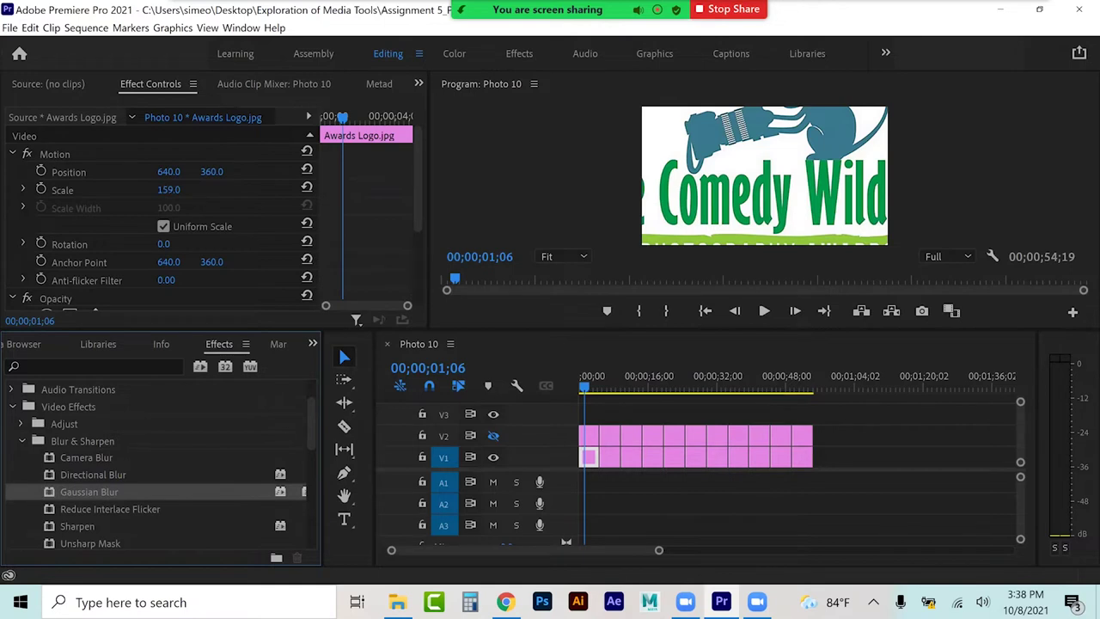
drag(89, 491, 588, 367)
scroll(121, 203, down, 5)
drag(164, 229, 219, 228)
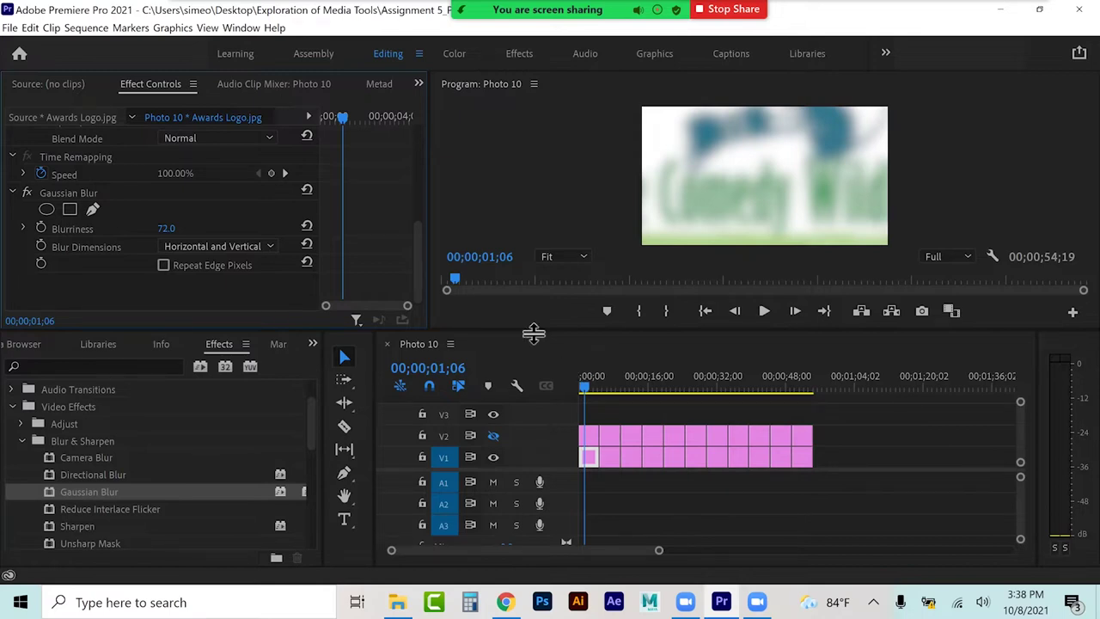
Step: Copy the Gaussian Blur from the Awards Logo clip, paste it onto all the photo clips on track V1 and check the result
click(67, 188)
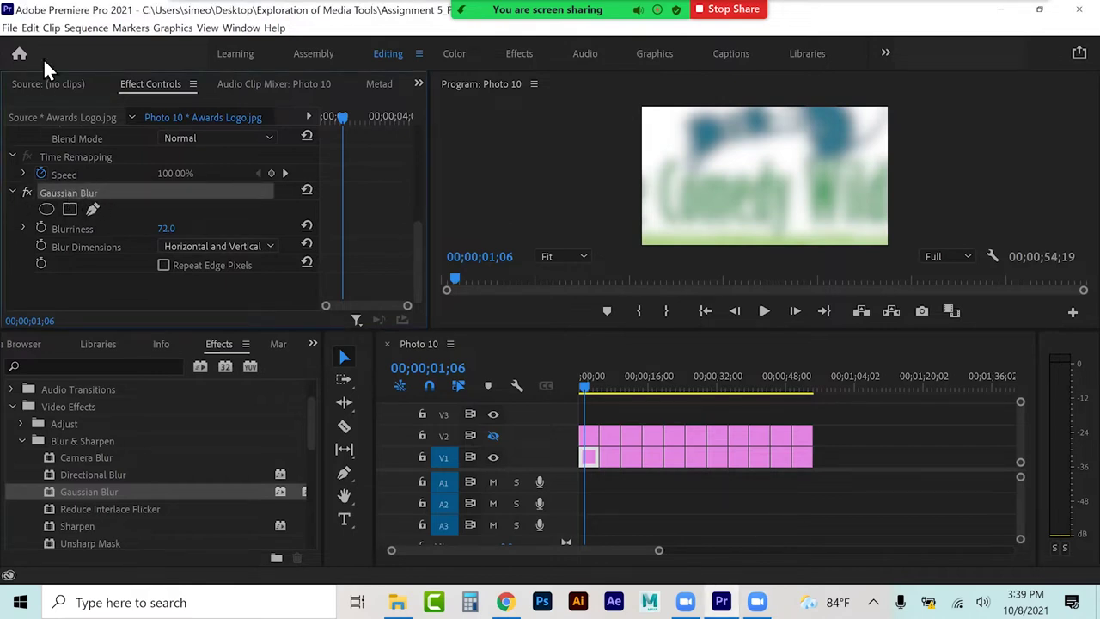
click(32, 28)
click(50, 93)
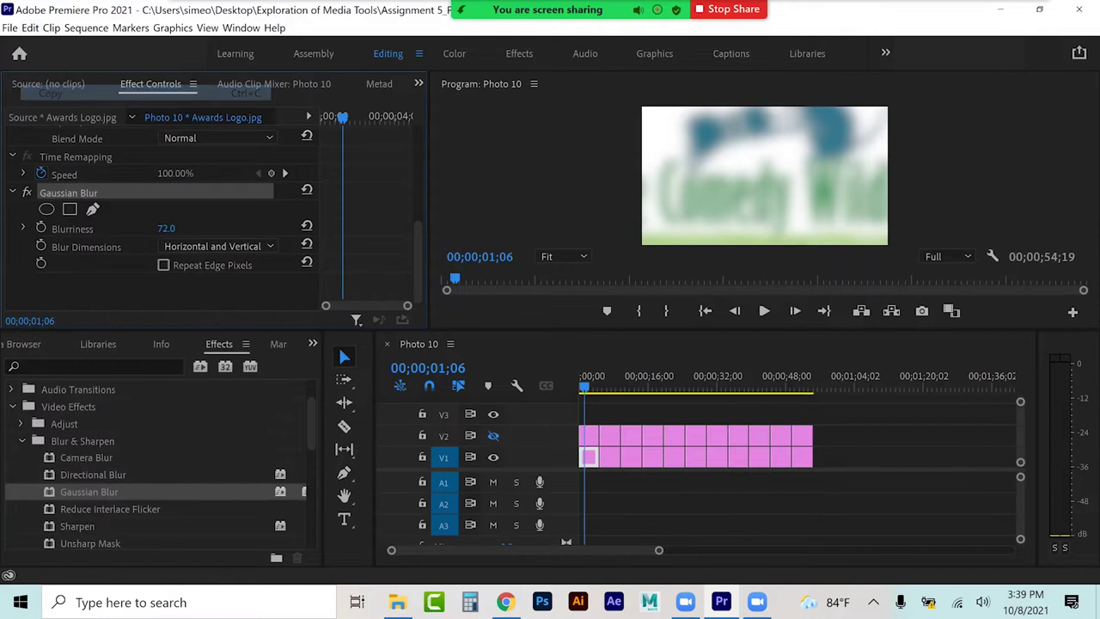
drag(607, 491, 817, 465)
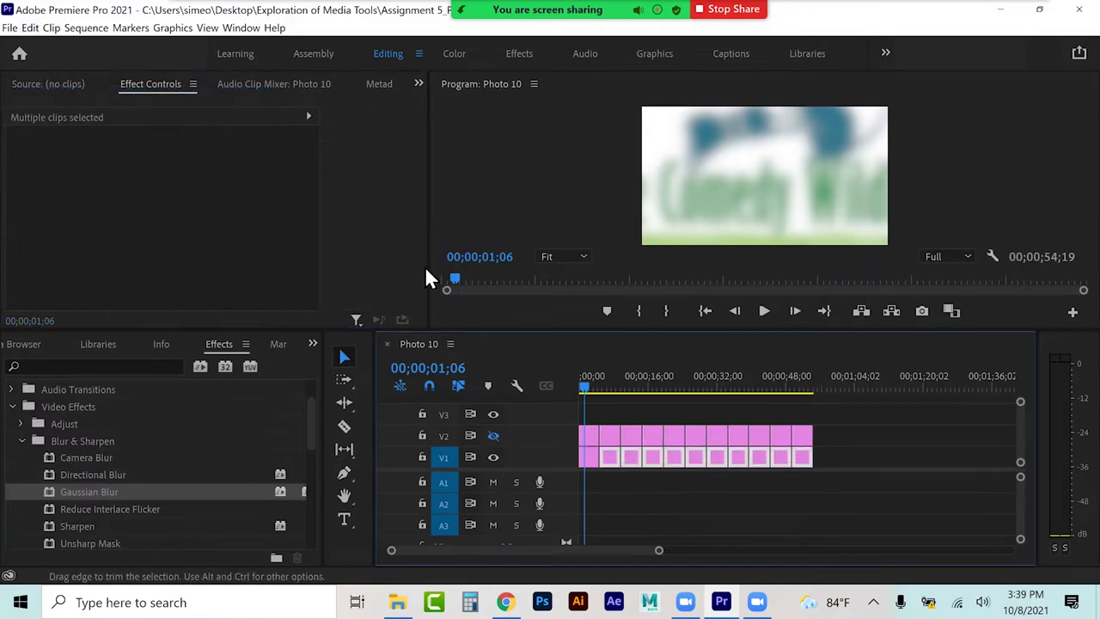
click(31, 28)
click(54, 105)
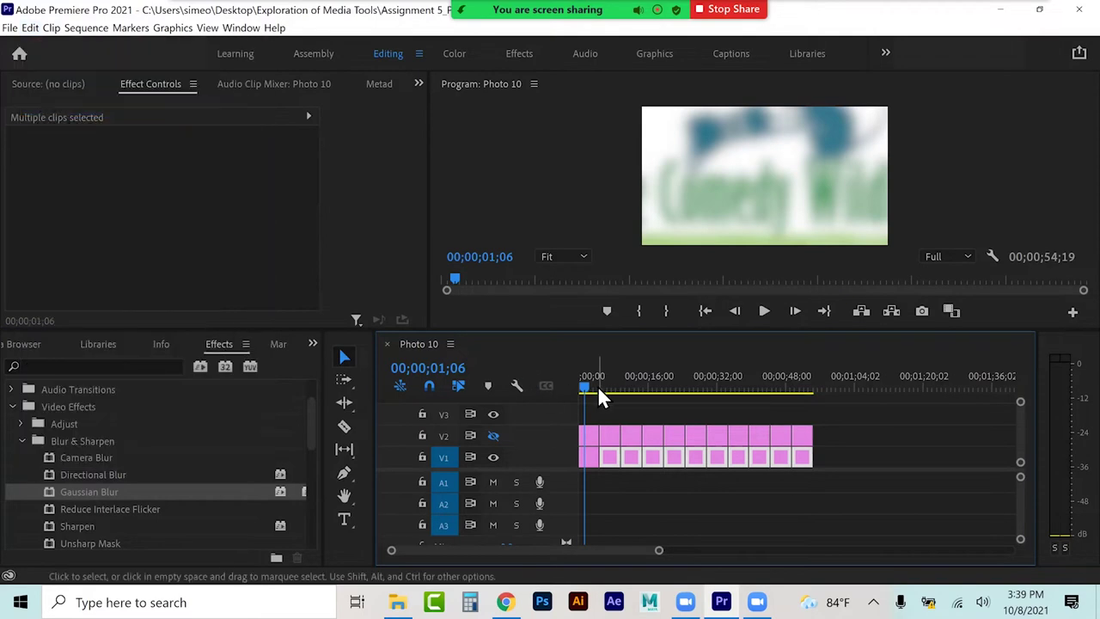
drag(584, 389, 777, 388)
drag(601, 389, 589, 388)
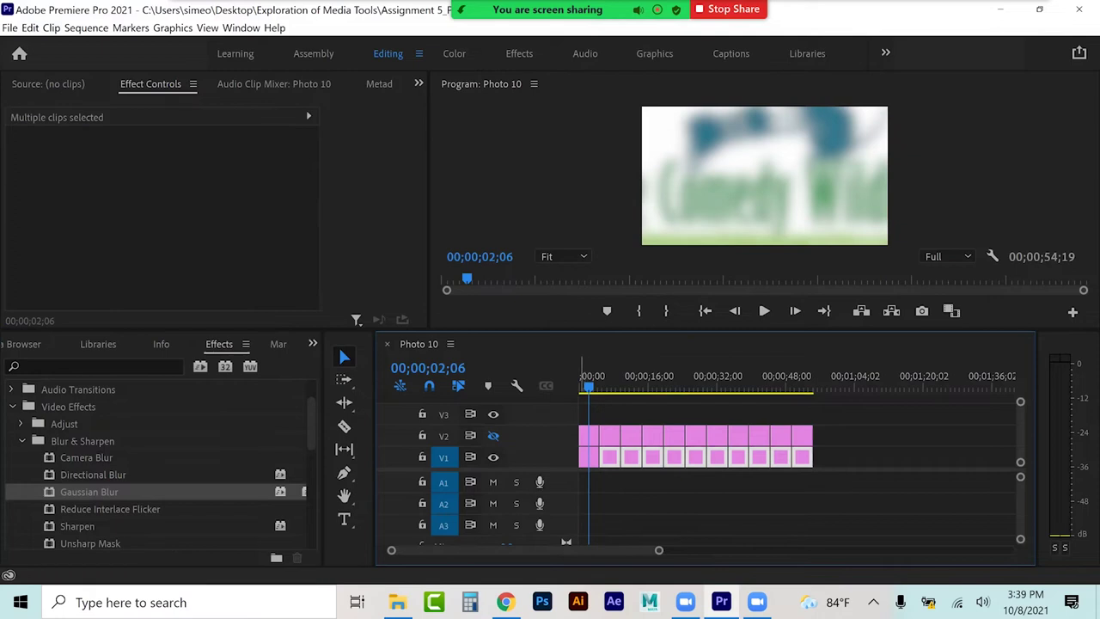
Step: Turn the visibility of track V2 back on and set the scale of its Awards Logo clip to 75
click(493, 435)
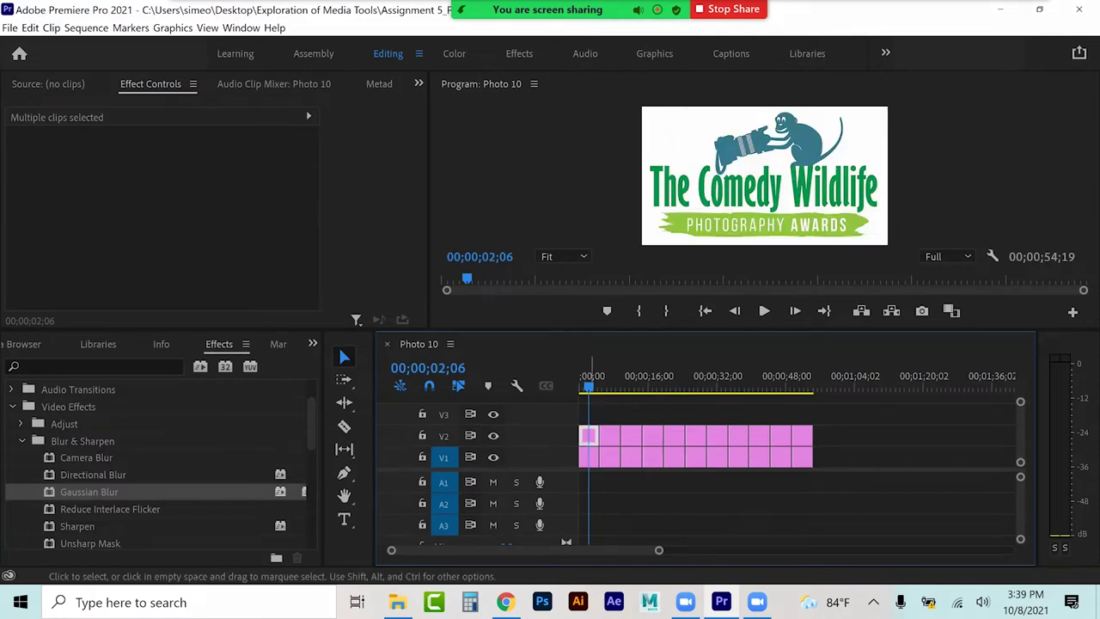
click(169, 189)
drag(168, 189, 147, 189)
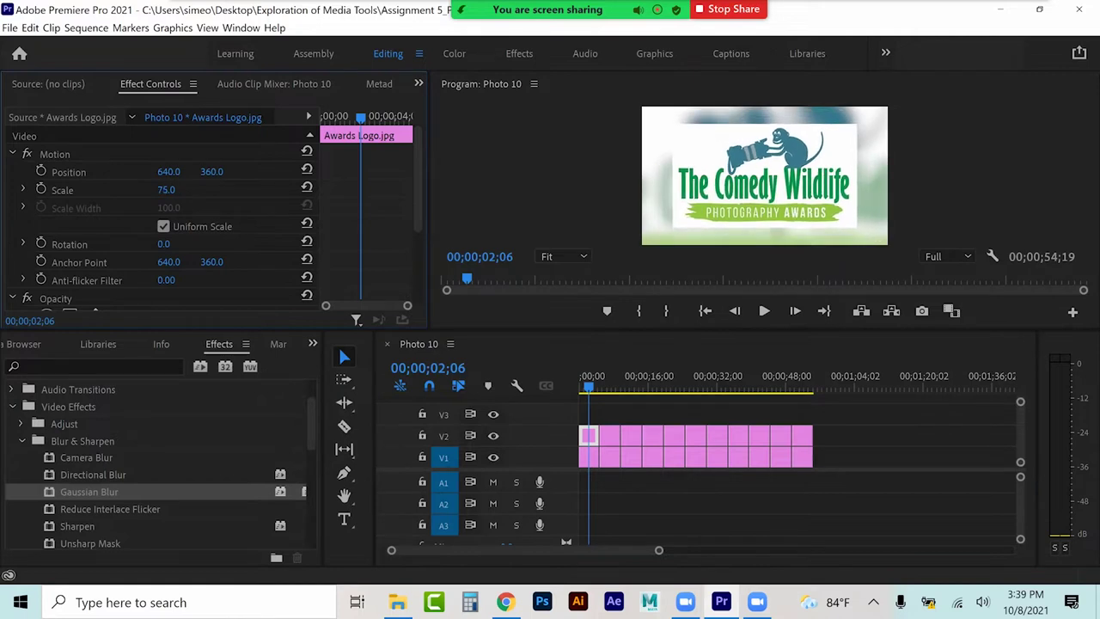
Step: Set the scale of the Photo 01 clip on track V2 to 93 and the Photo 02 clip to 70
click(611, 381)
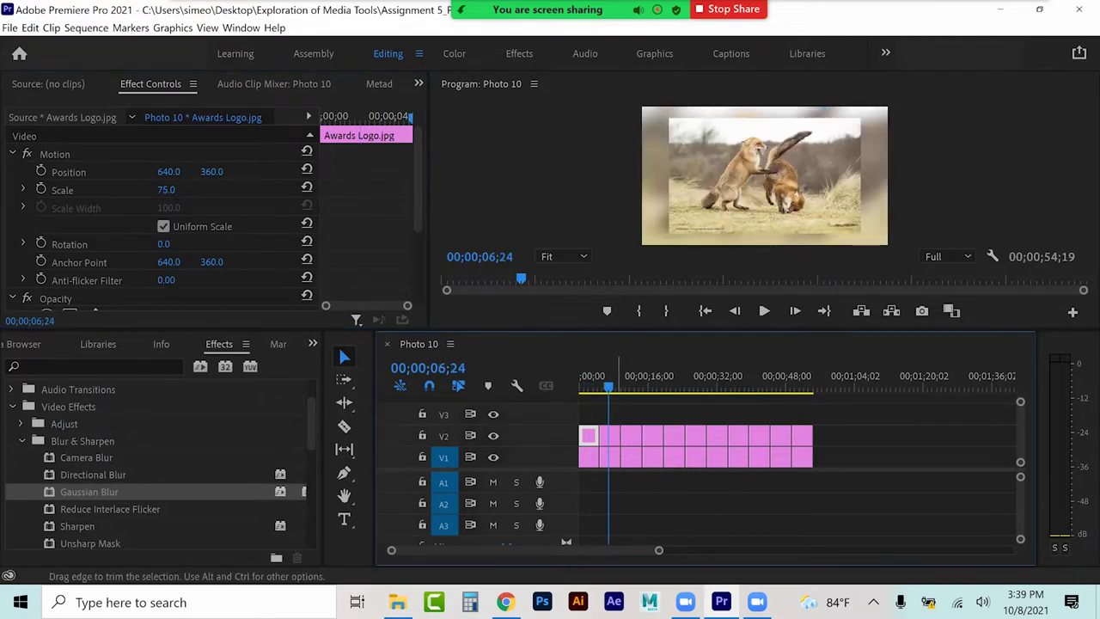
click(616, 436)
drag(166, 190, 161, 190)
click(633, 383)
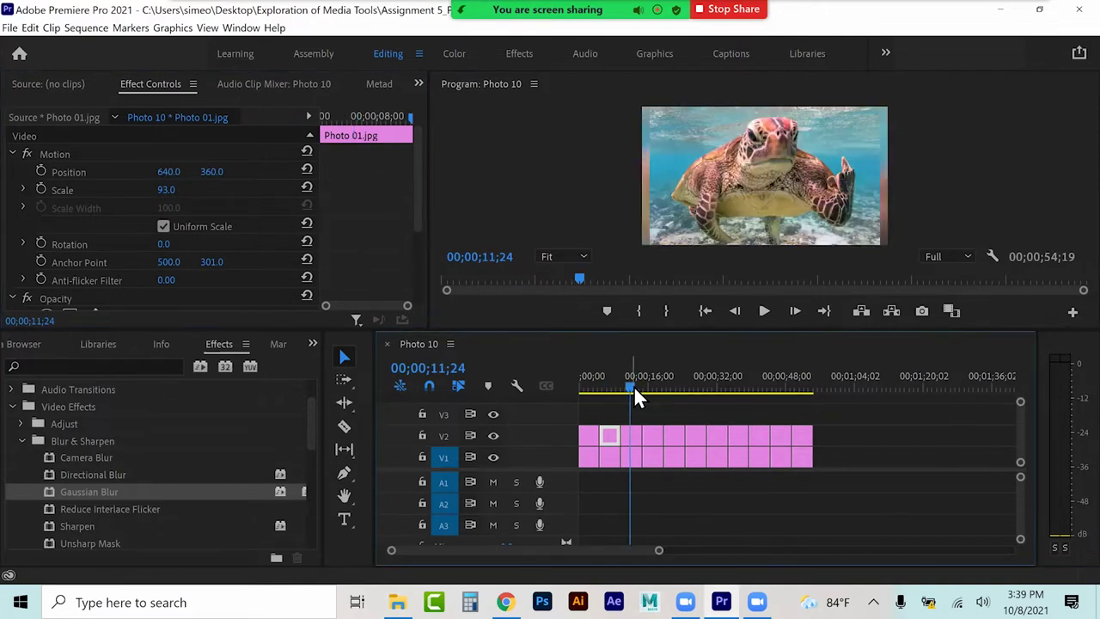
click(632, 435)
drag(170, 197, 148, 196)
Step: Set the scale of the Photo 03 clip on track V2 to 82 and the Photo 04 clip to 70
click(656, 386)
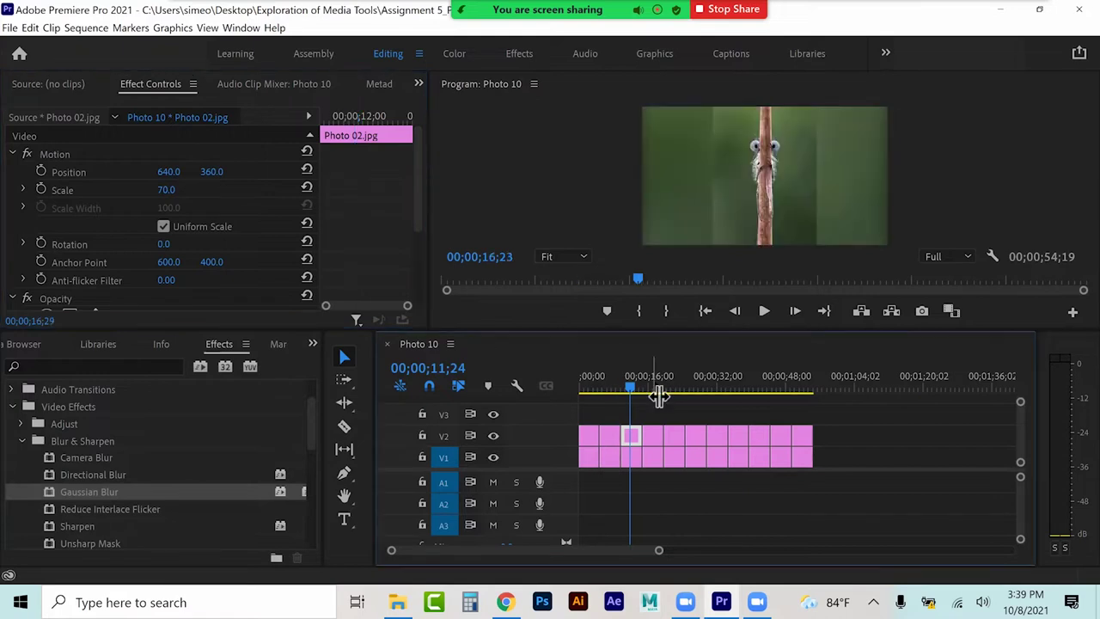
click(653, 436)
drag(166, 190, 165, 190)
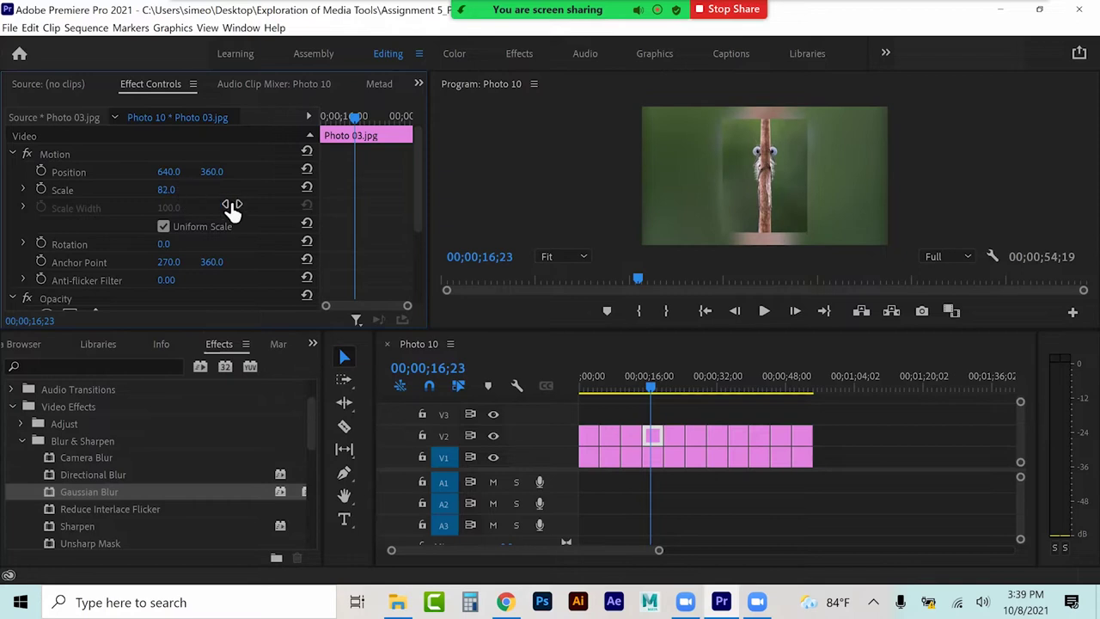
click(673, 435)
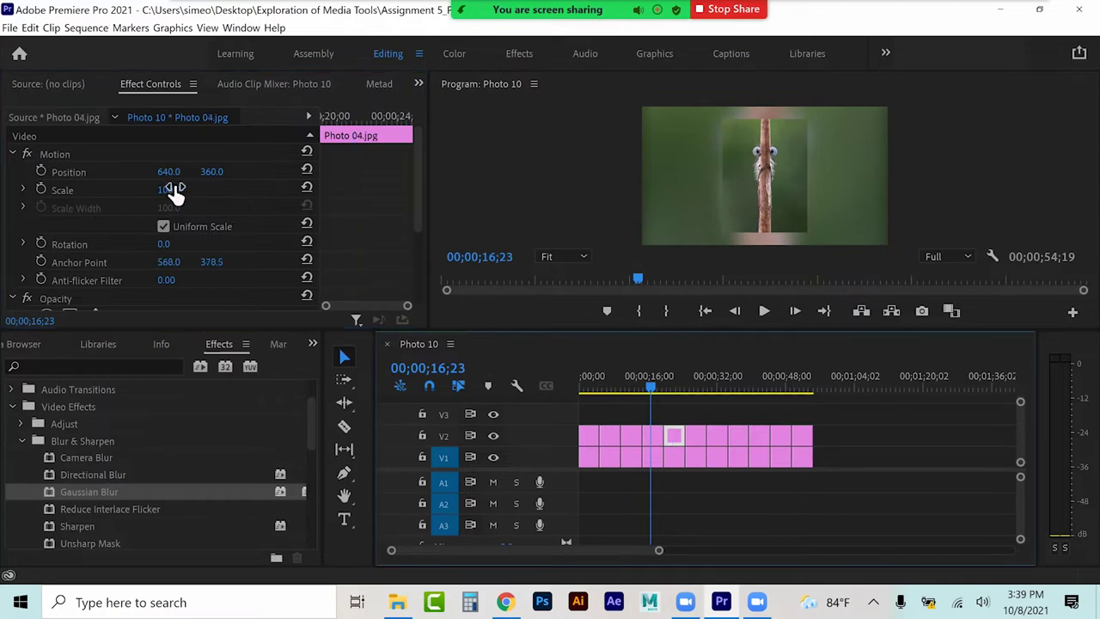
click(673, 387)
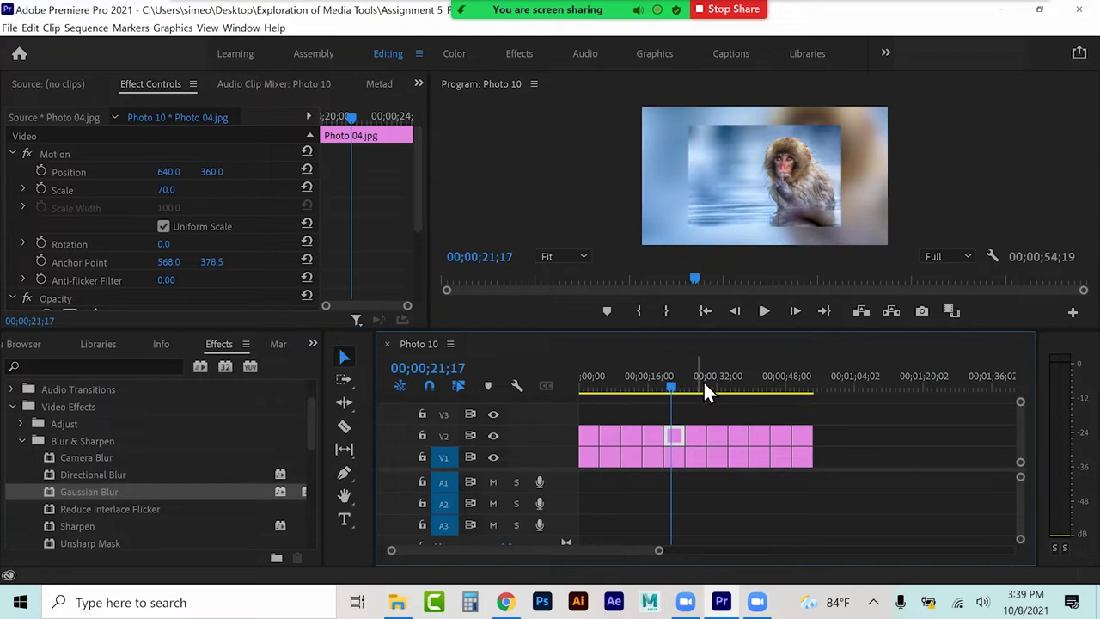
Step: Scale down the Photo 05 clip on track V2 and set the scale of the Photo 06 clip to 41
click(698, 385)
drag(169, 192, 164, 192)
click(706, 386)
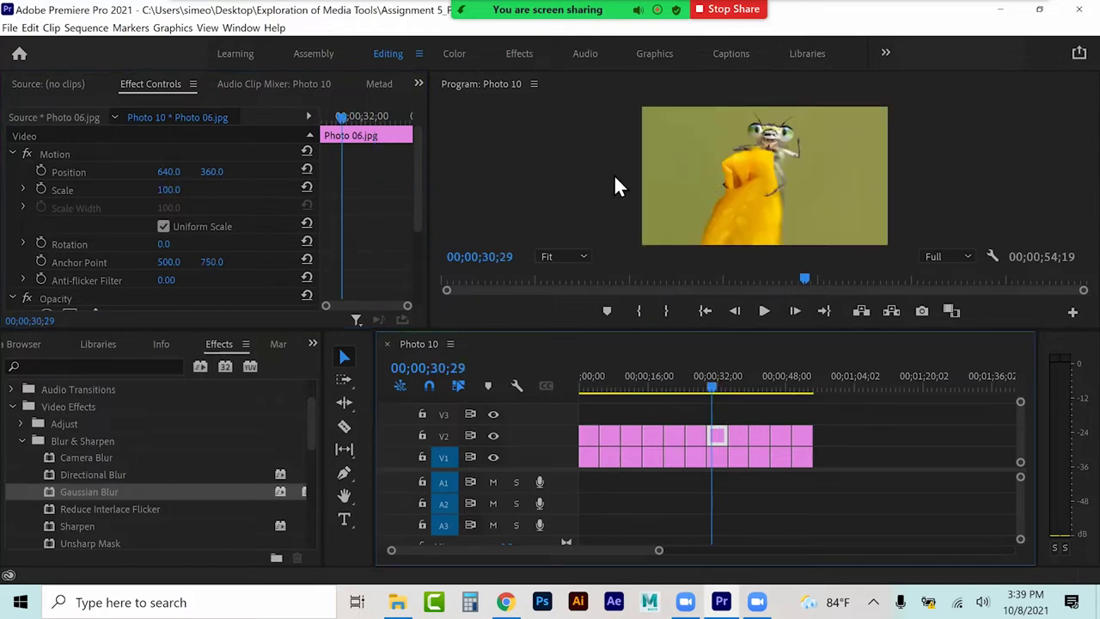
drag(168, 189, 118, 189)
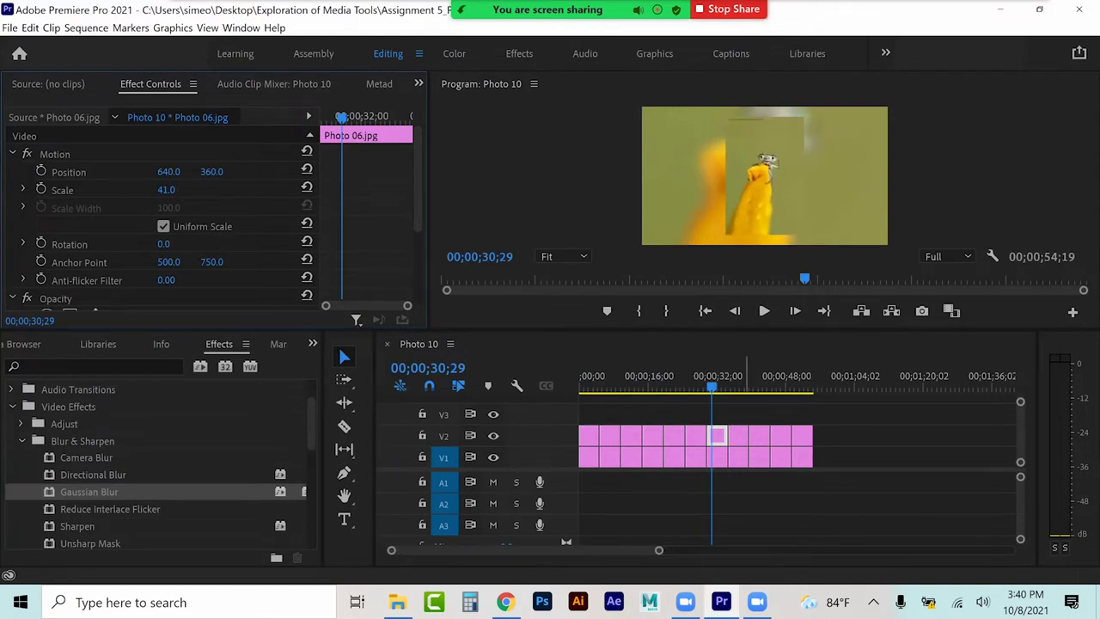
Step: Set the scale of the Photo 07 clip on track V2 to 70 and the Photo 08 clip to 42
click(740, 375)
click(738, 435)
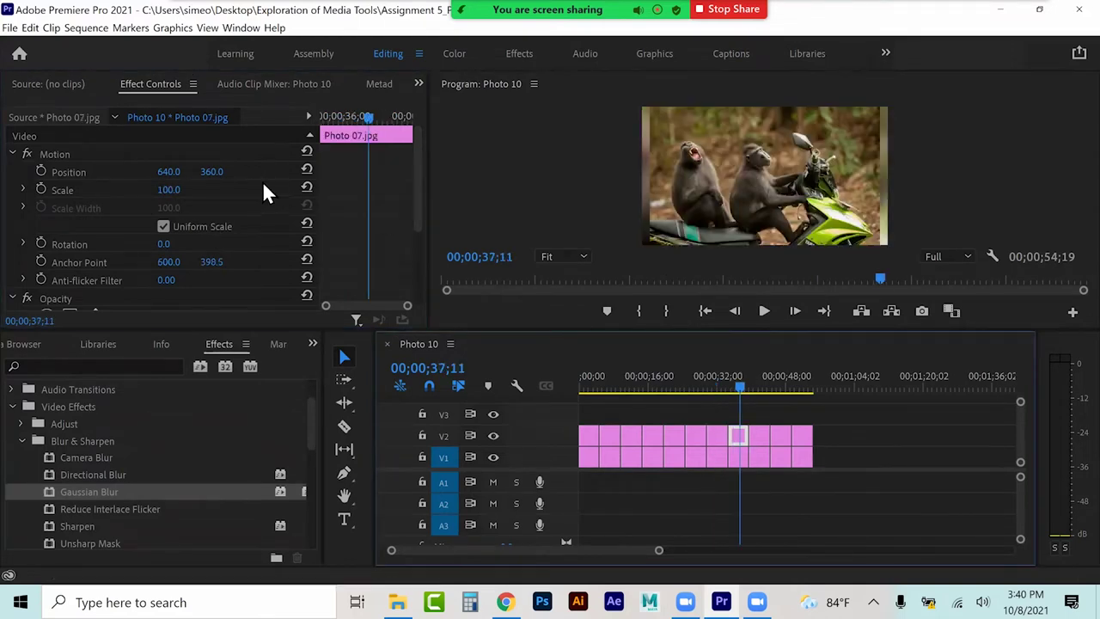
drag(178, 198, 153, 197)
click(761, 376)
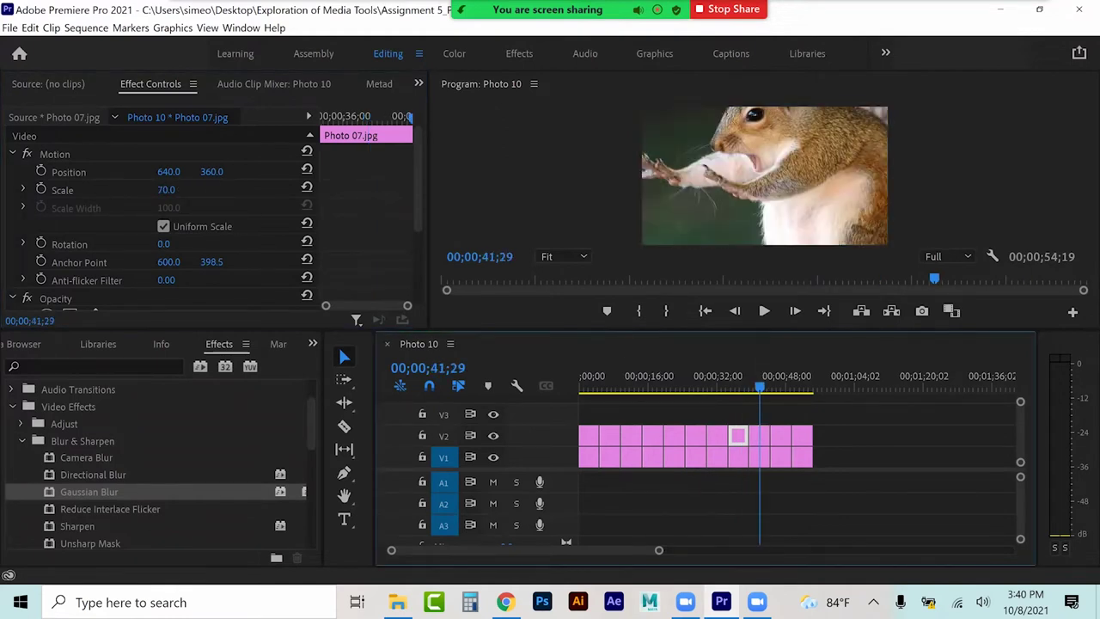
drag(172, 195, 199, 197)
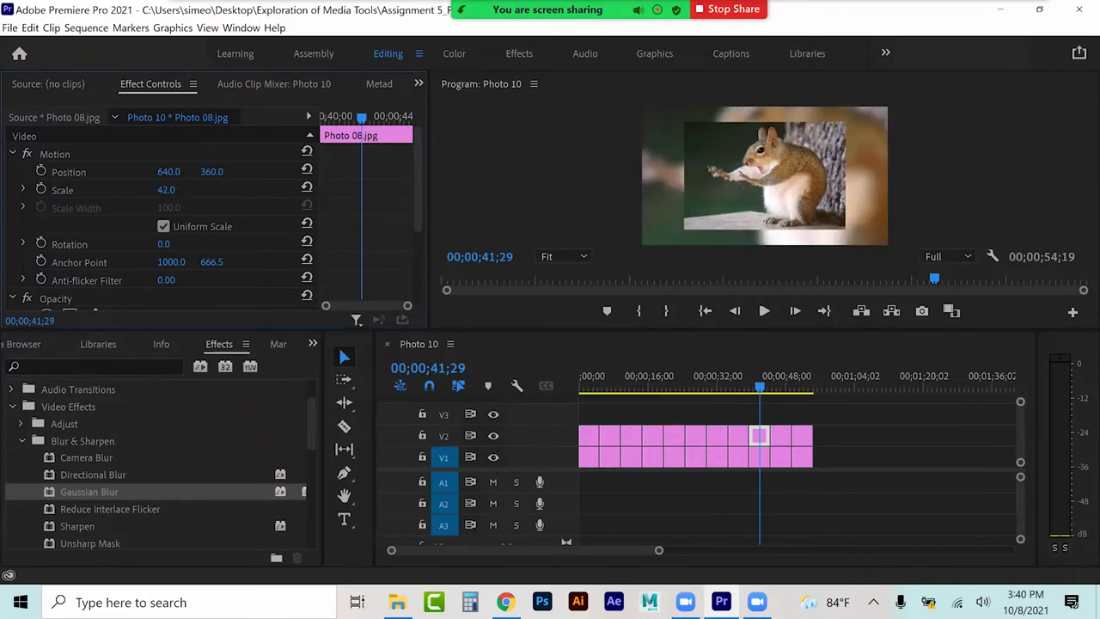
Step: Set the scale of the Photo 09 clip on track V2 to 81 and the Photo 10 clip to 65
click(778, 376)
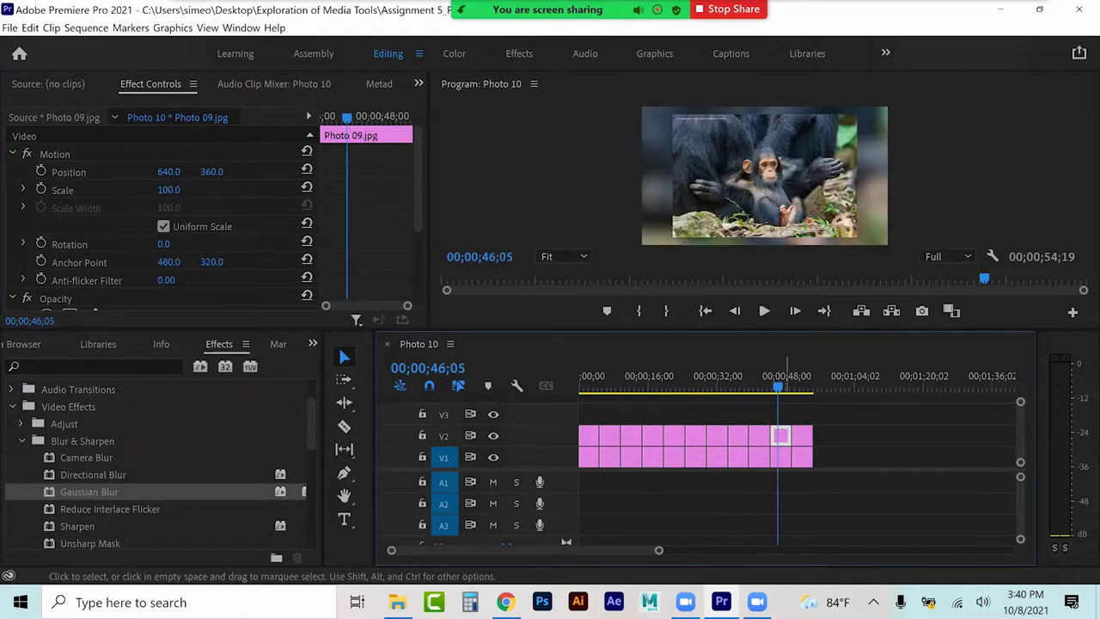
mouse_move(181, 195)
mouse_down()
mouse_move(171, 195)
mouse_move(184, 191)
mouse_up()
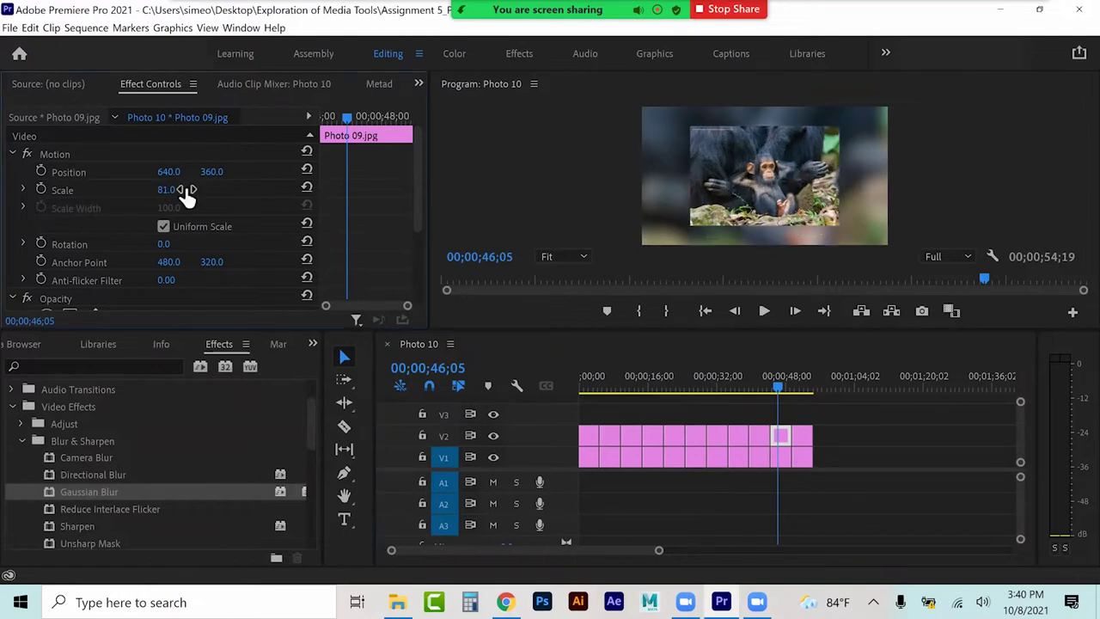
click(801, 375)
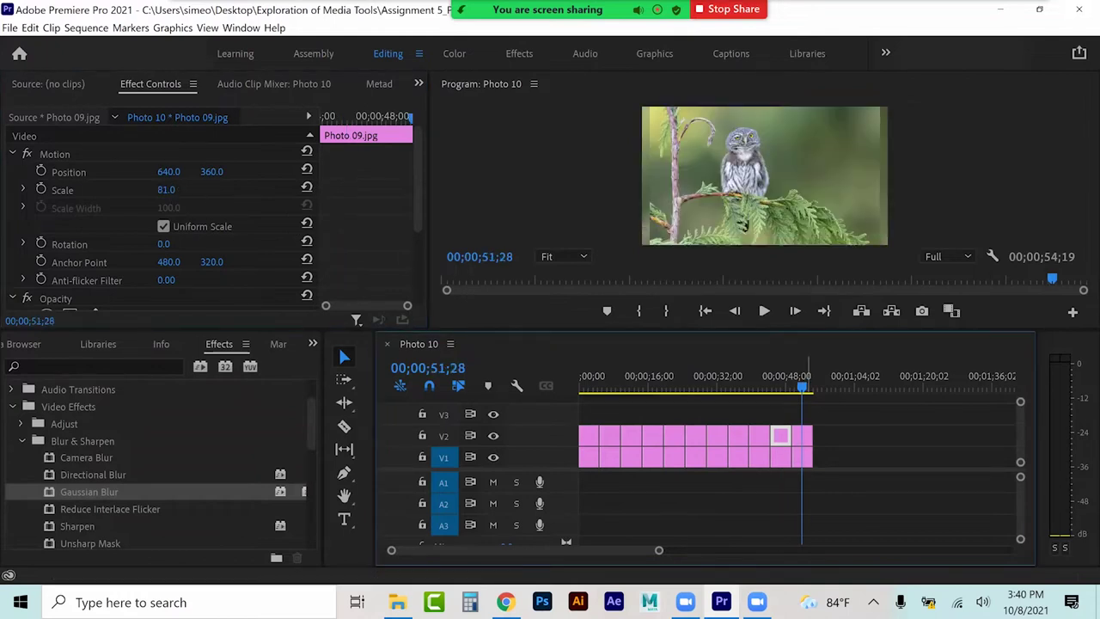
drag(172, 190, 154, 189)
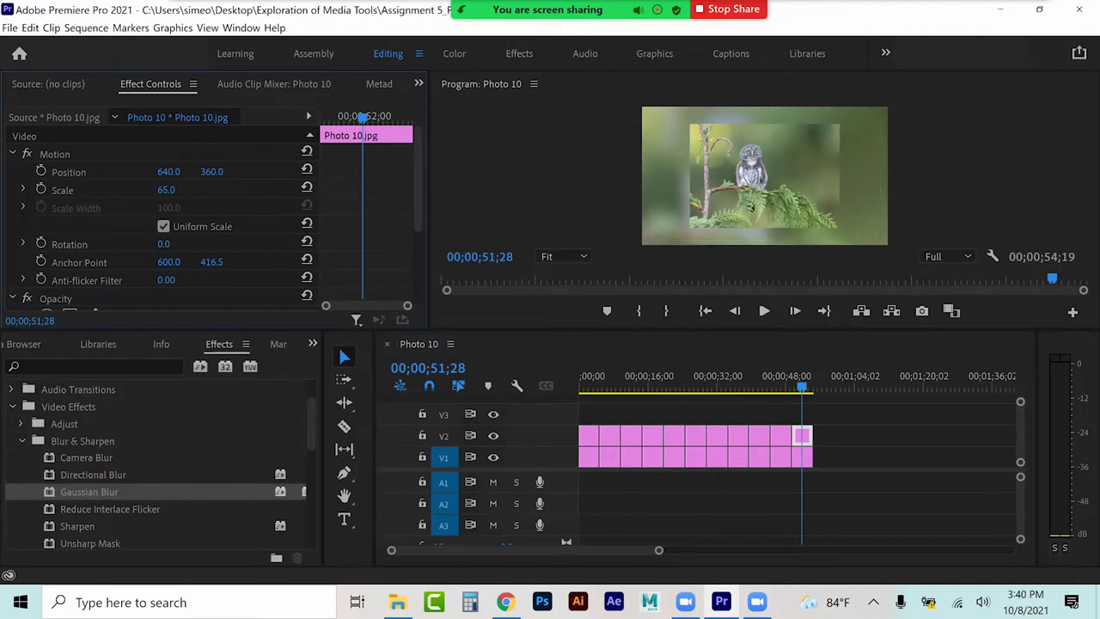
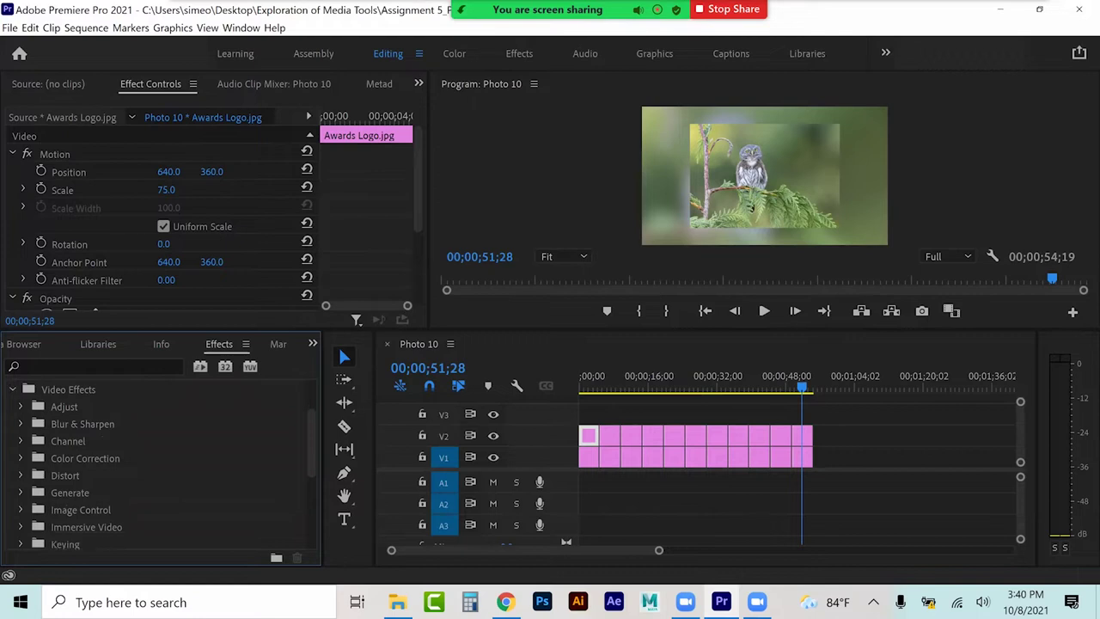
Step: Apply the Drop Shadow effect to the Awards Logo clip on track V2 and set its distance to 64
click(21, 510)
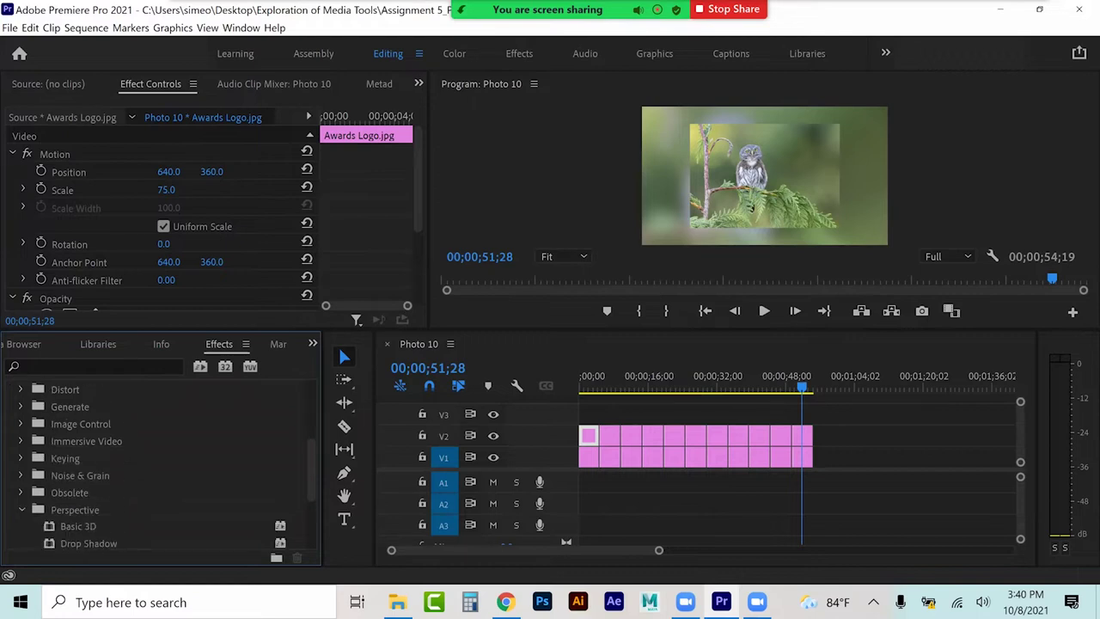
scroll(171, 467, down, 1)
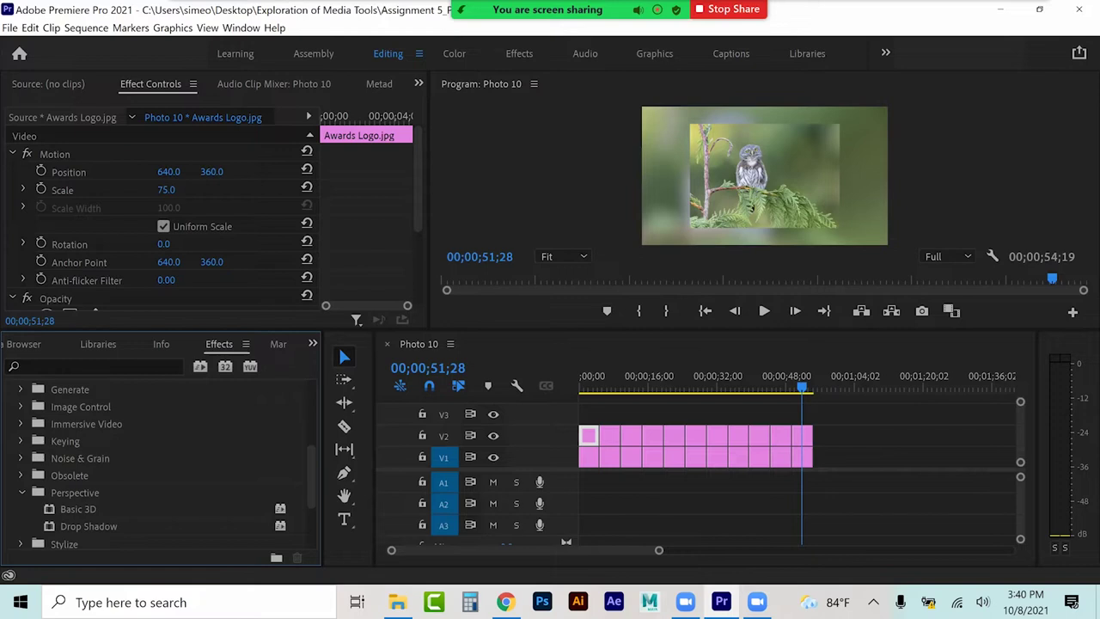
drag(89, 526, 588, 435)
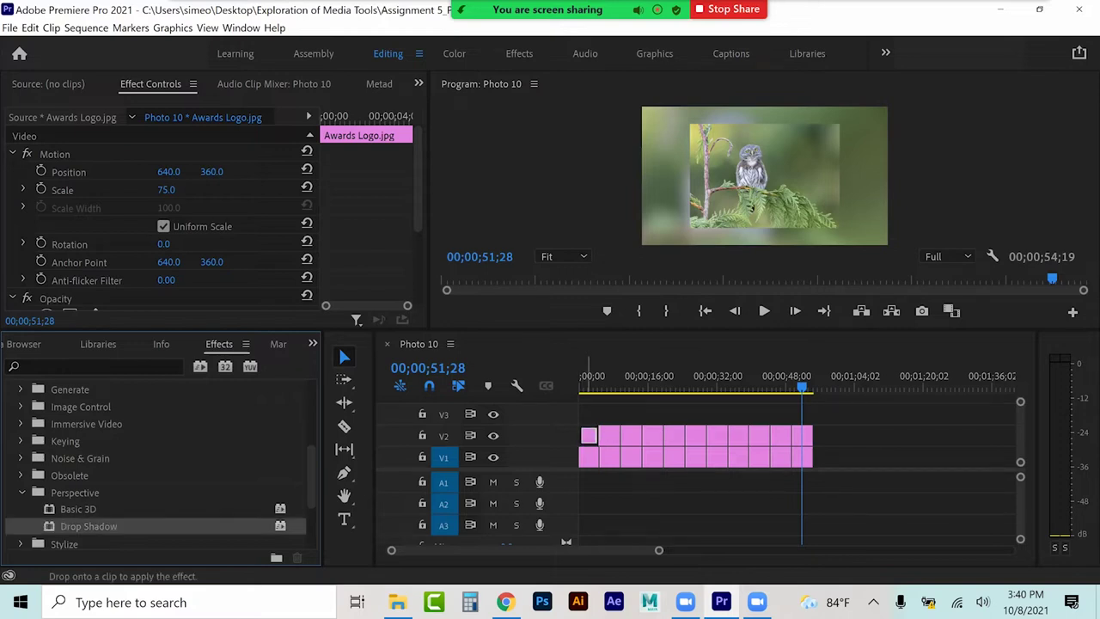
click(590, 384)
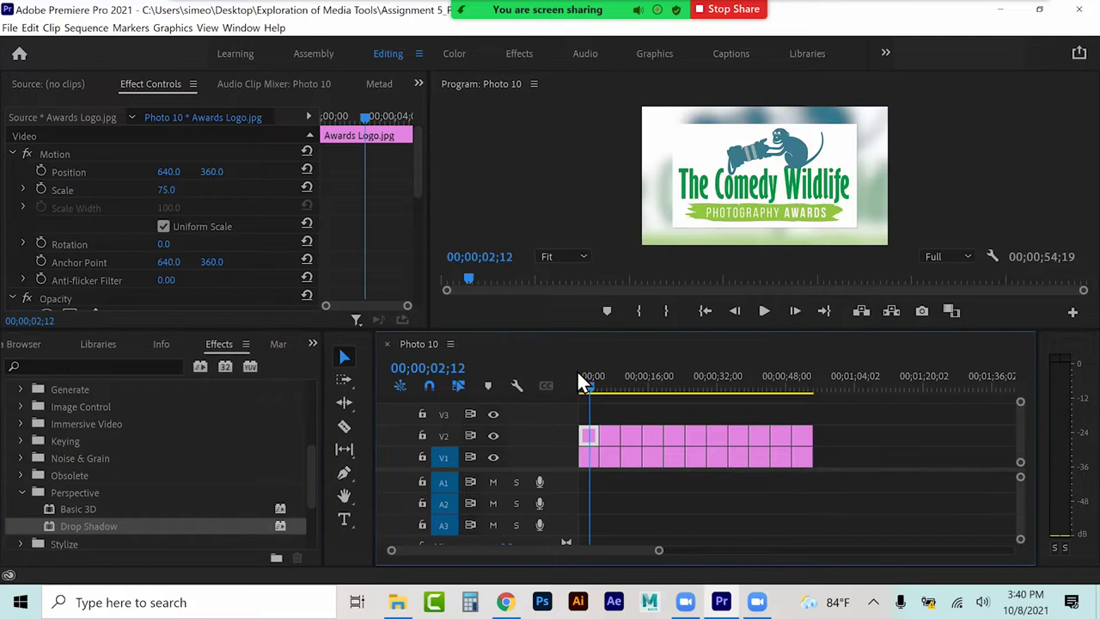
scroll(135, 266, down, 5)
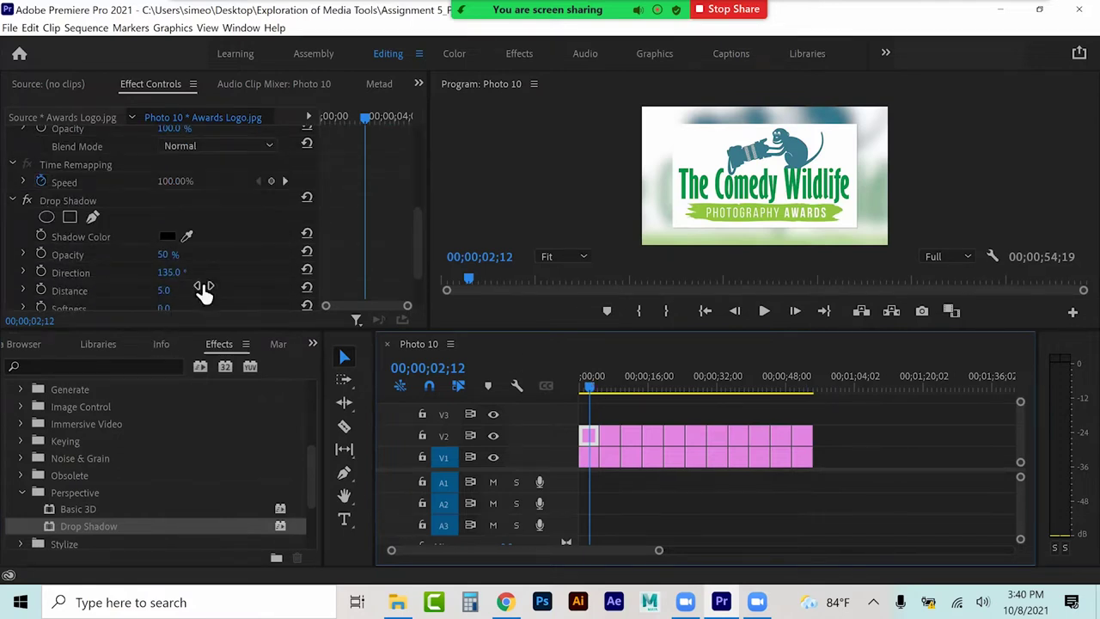
drag(165, 291, 216, 290)
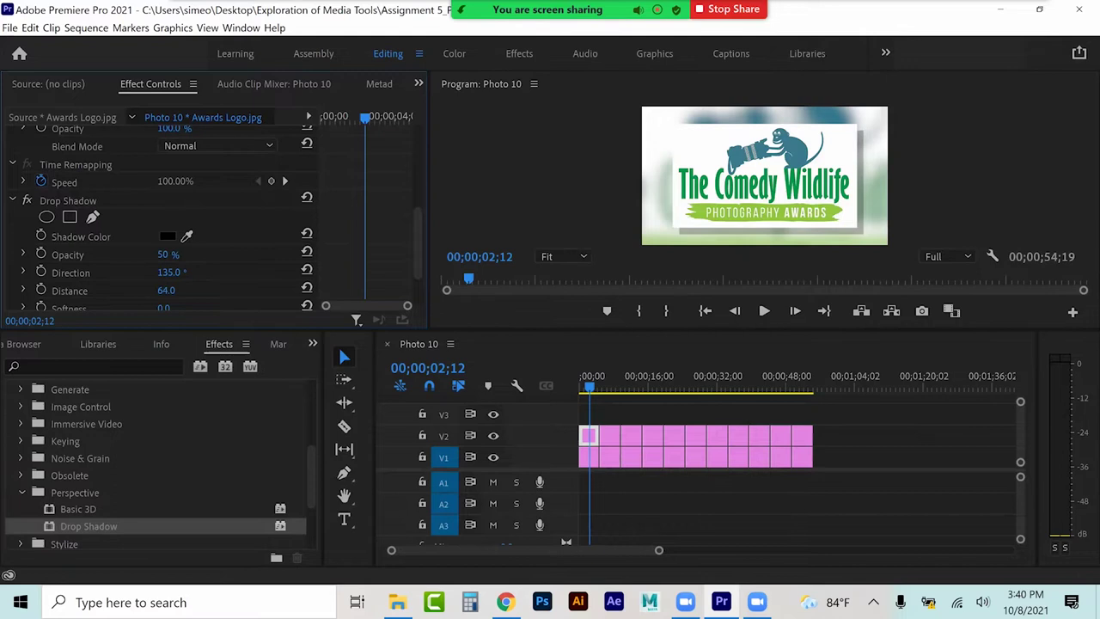
Step: Look through the video effect categories, including Image Control, Stylize and Adjust, for a bevel effect
click(21, 492)
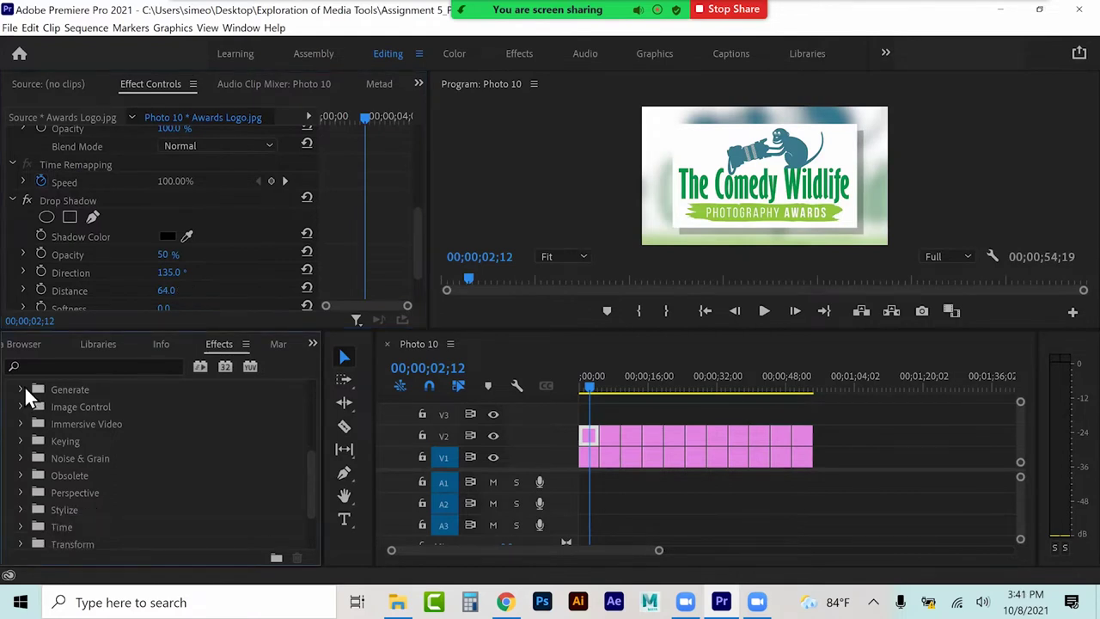
scroll(25, 384, up, 1)
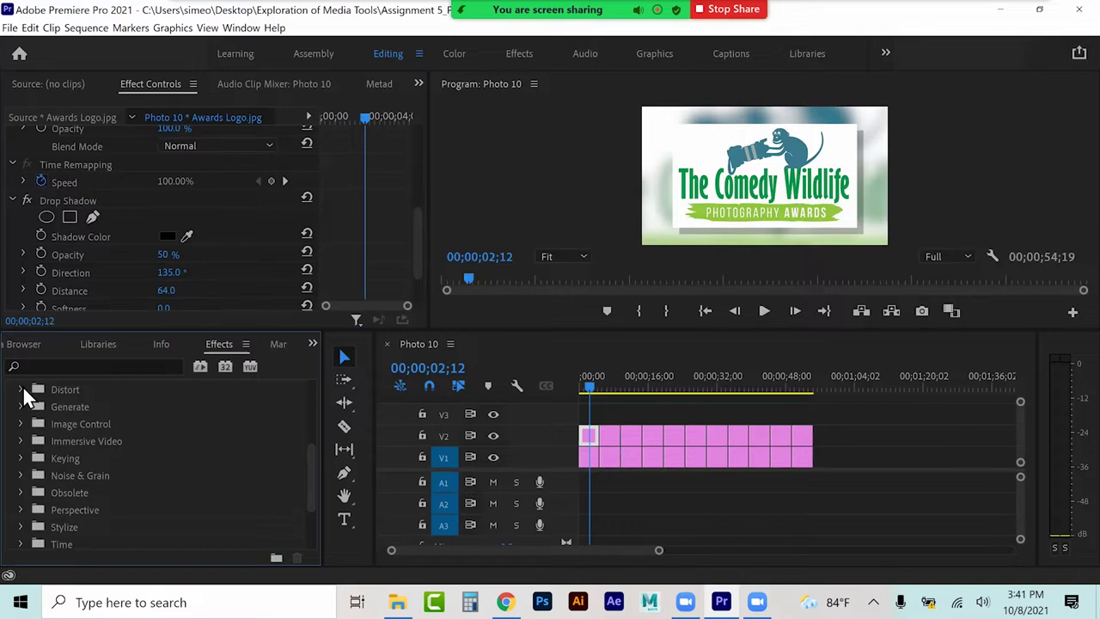
click(22, 385)
click(23, 385)
click(21, 387)
click(22, 387)
click(21, 424)
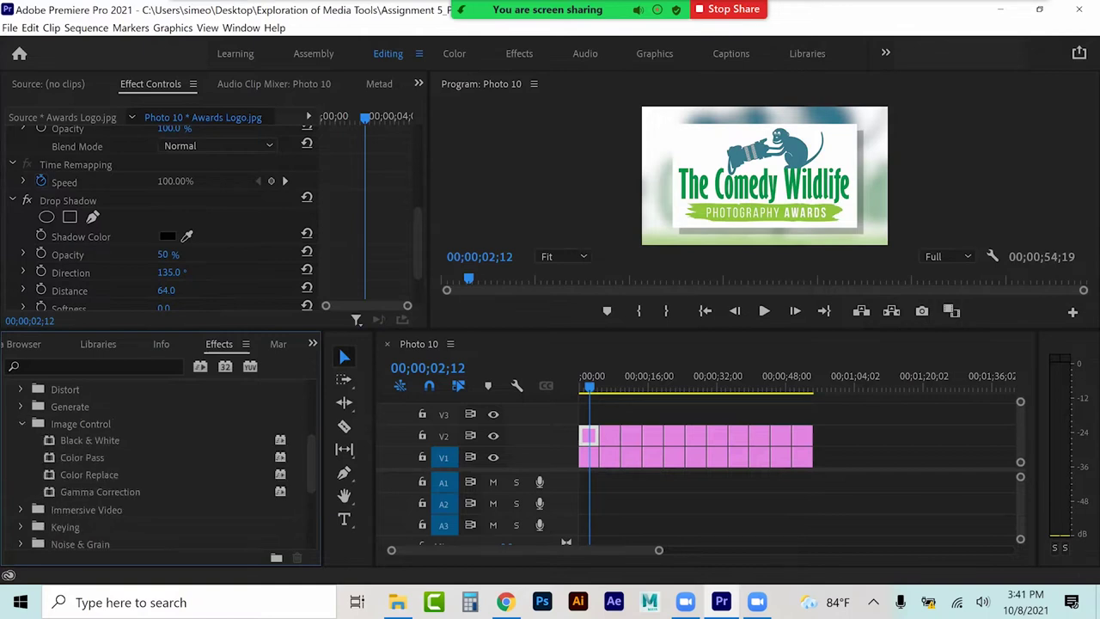
click(21, 424)
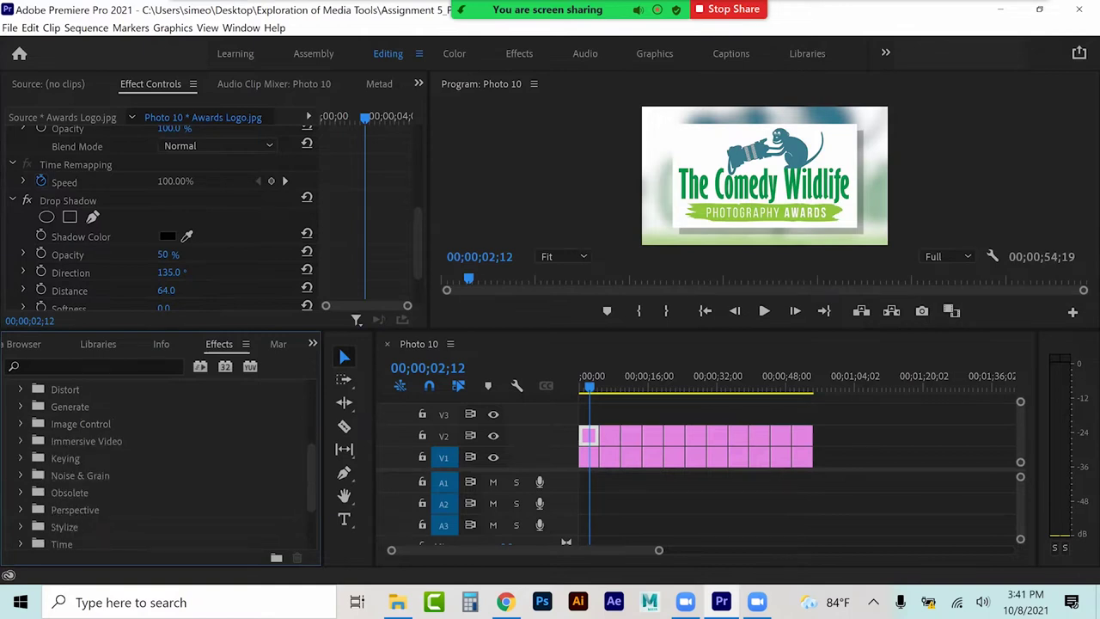
scroll(154, 464, down, 1)
click(22, 509)
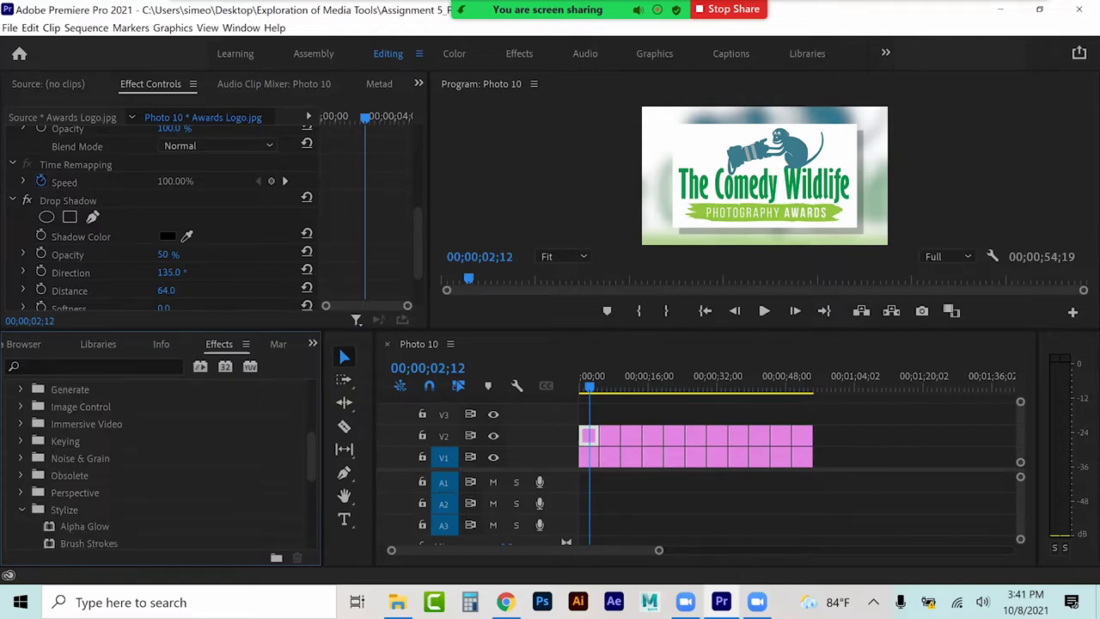
scroll(155, 464, down, 4)
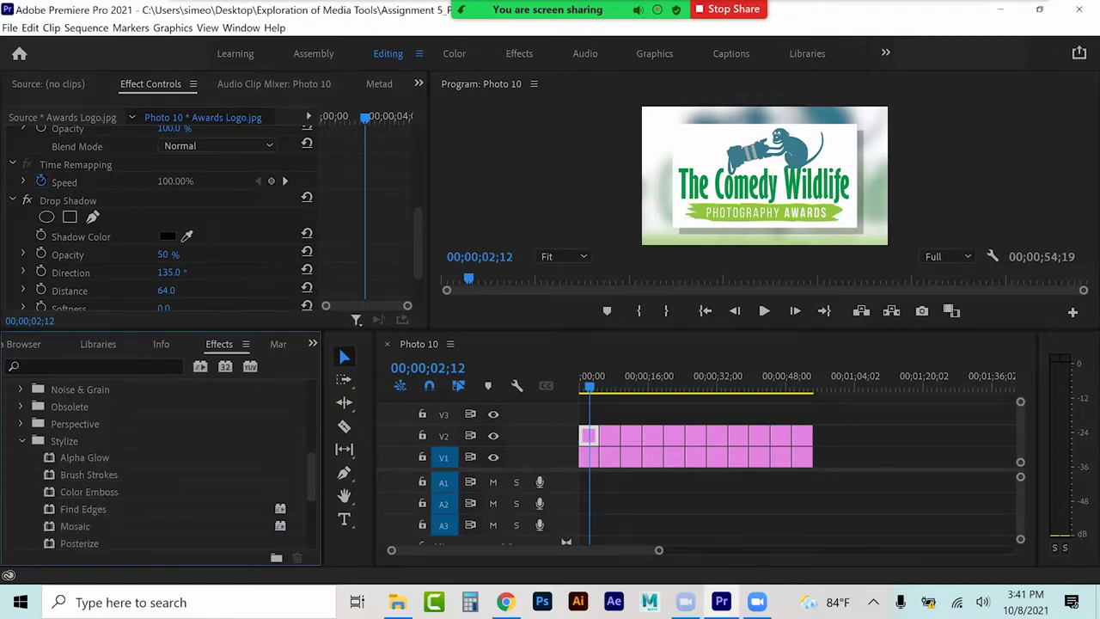
click(22, 441)
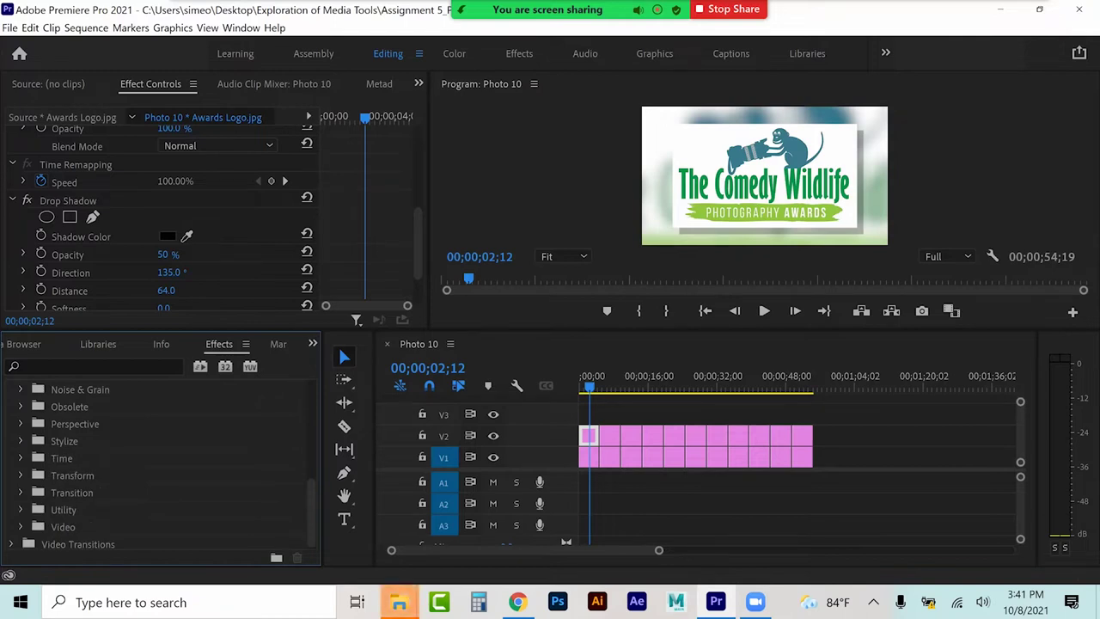
scroll(155, 464, up, 4)
scroll(154, 464, up, 2)
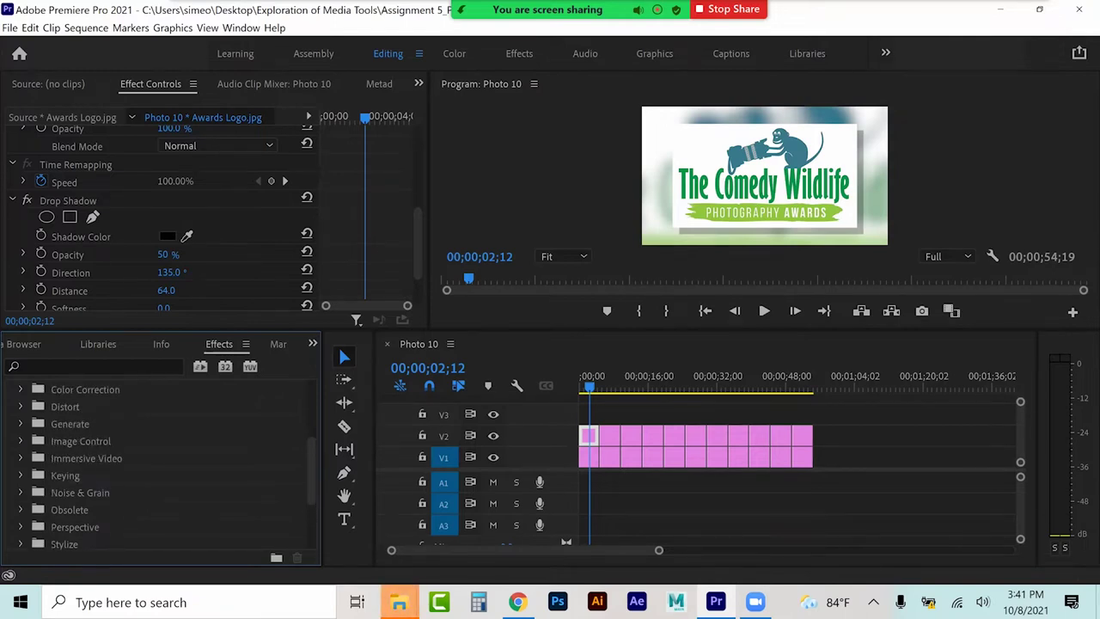
click(22, 424)
click(22, 424)
scroll(154, 463, up, 2)
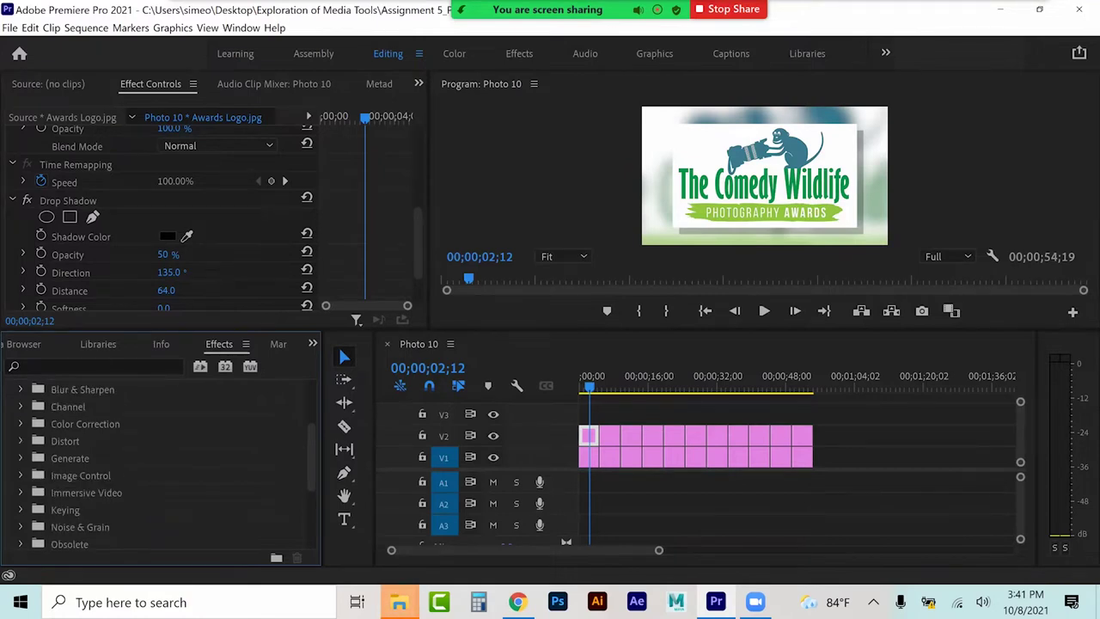
scroll(33, 391, up, 1)
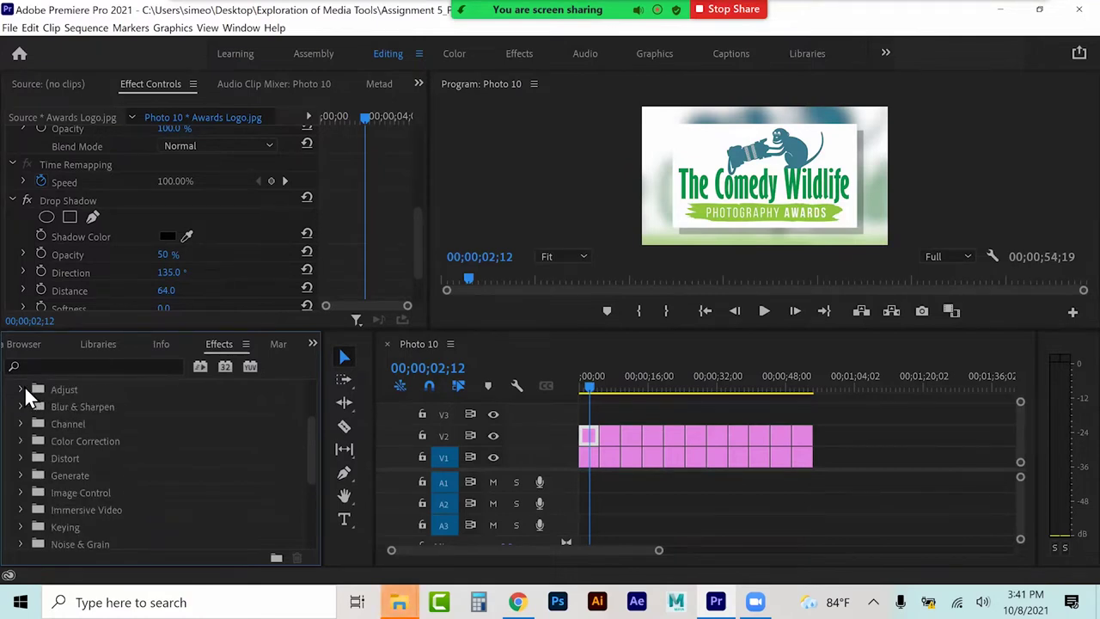
click(21, 388)
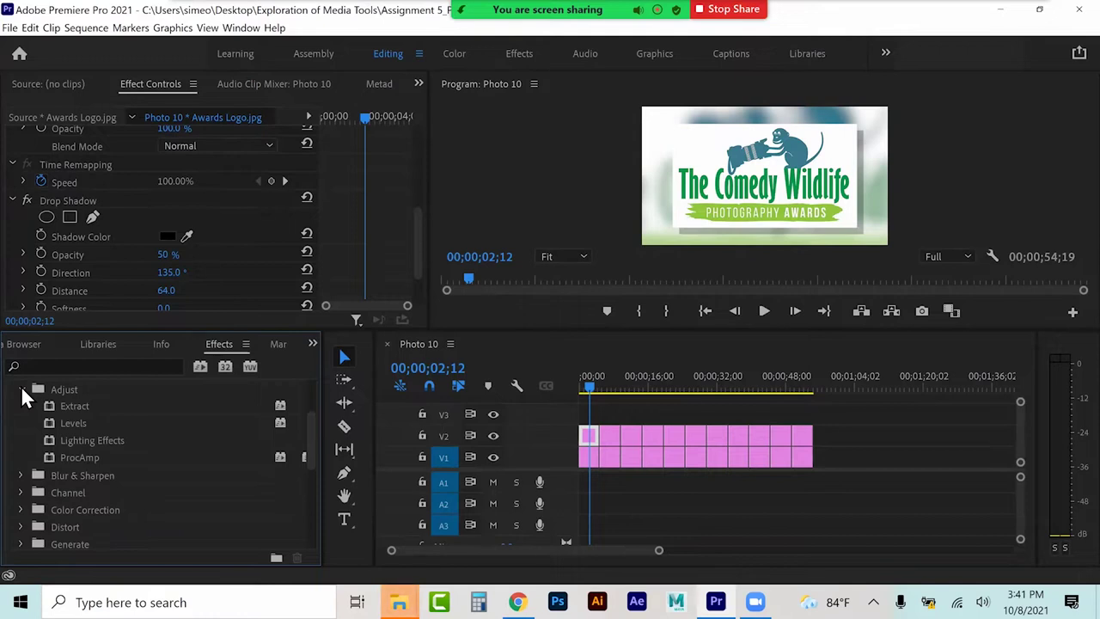
click(22, 388)
Step: Find Bevel Alpha and apply it to the Awards Logo clip on V2 with edge thickness 22.90 and light intensity 1.00
click(47, 363)
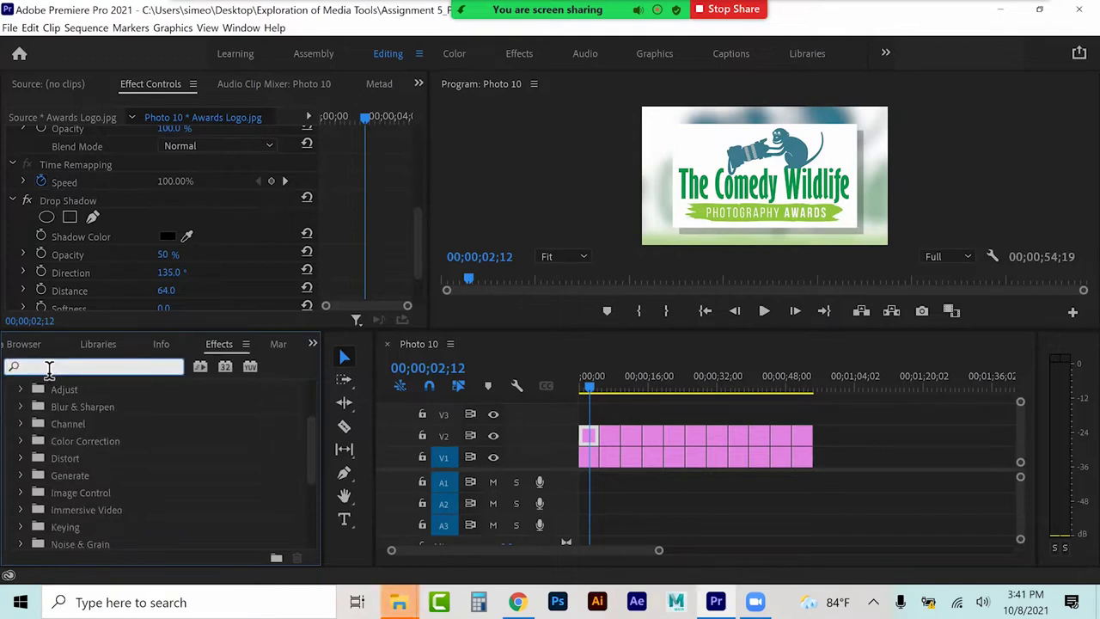
text(bevel alpha)
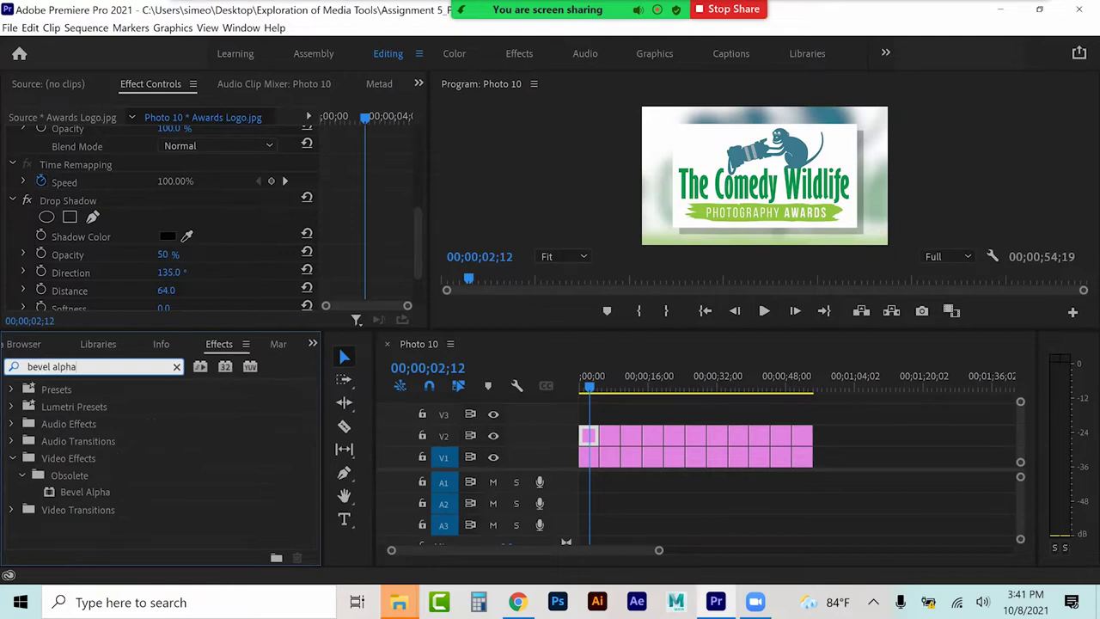
click(85, 492)
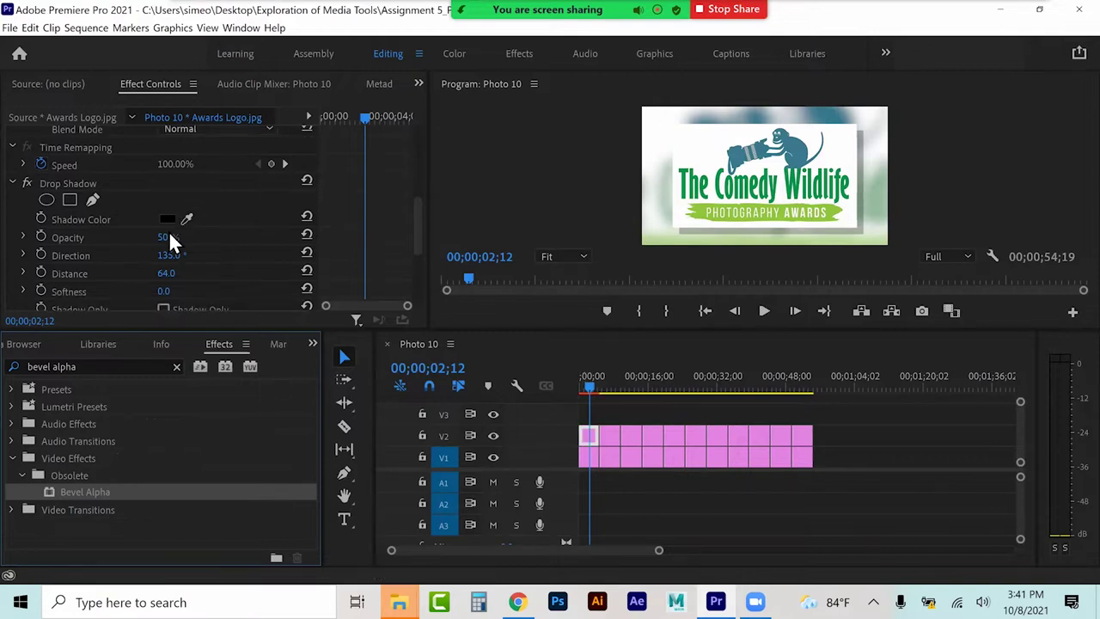
scroll(165, 232, down, 5)
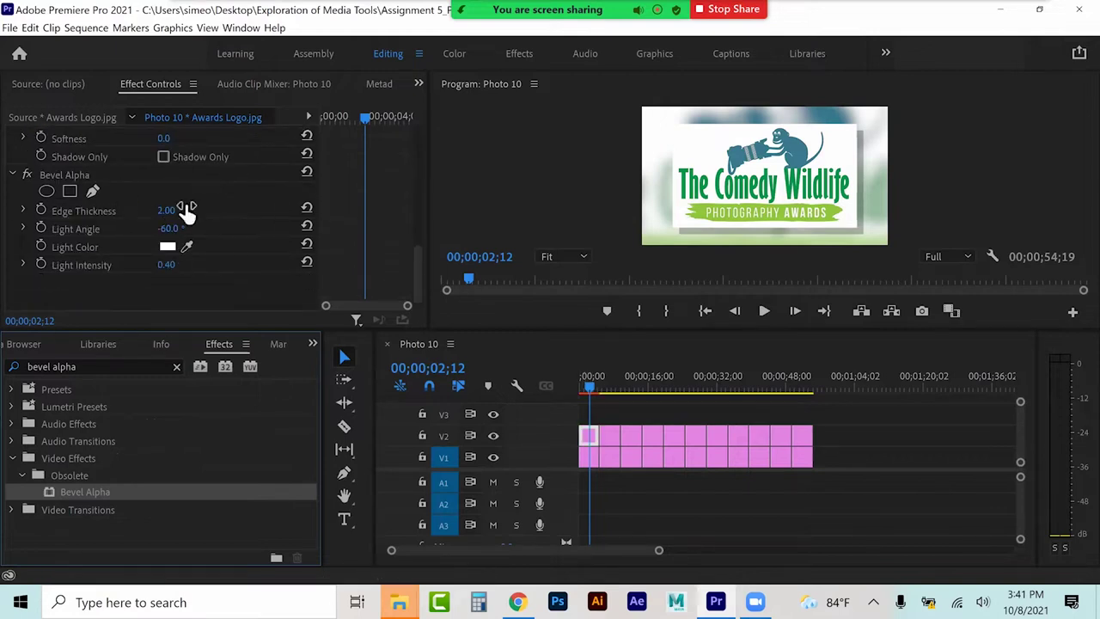
drag(169, 212, 224, 210)
drag(166, 265, 197, 264)
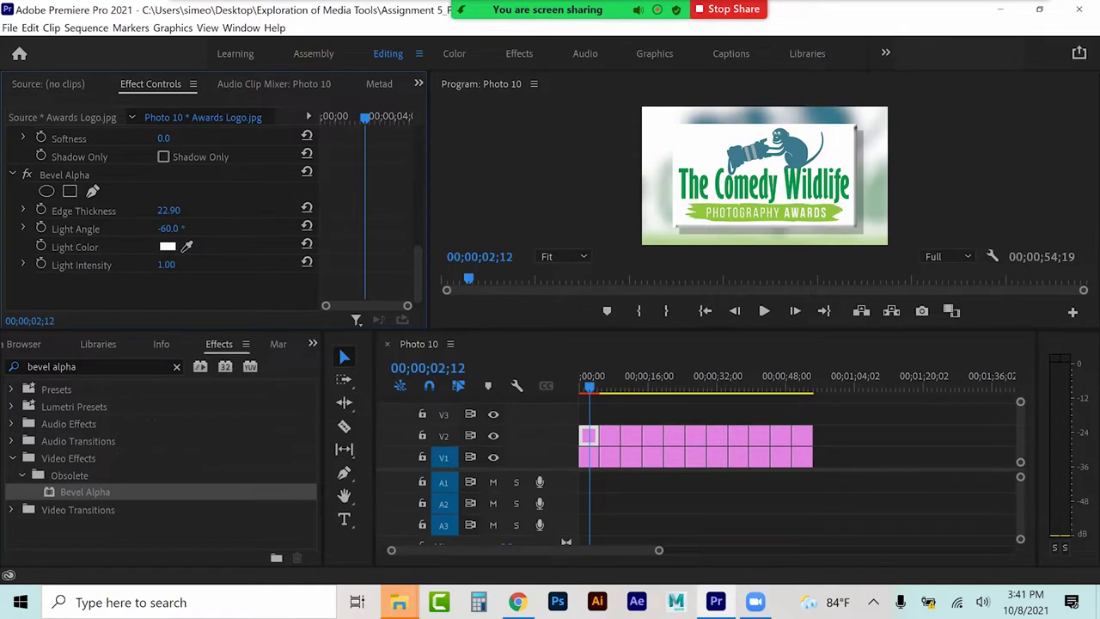
Step: Try black as the light color of the Awards Logo clip's Bevel Alpha effect
click(167, 249)
drag(439, 233, 348, 177)
click(706, 182)
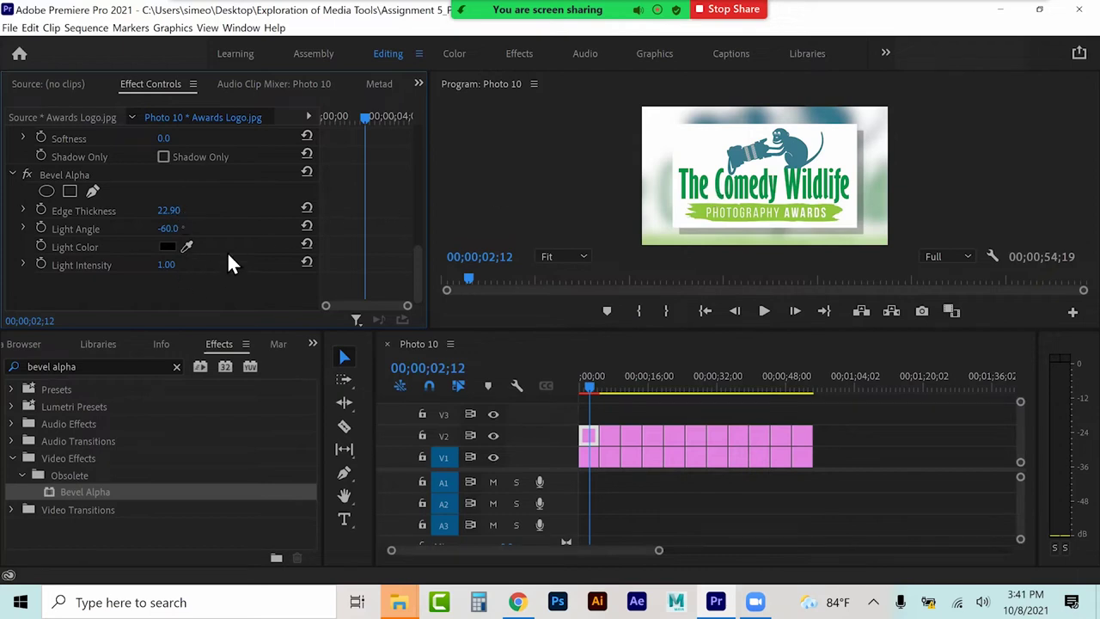
Step: Adjust the logo's Bevel Alpha effect to a 104° light angle, light color F7ECEC and edge thickness 32.50
drag(172, 265, 103, 265)
mouse_move(171, 230)
mouse_down()
mouse_move(128, 229)
mouse_move(182, 232)
mouse_up()
click(168, 247)
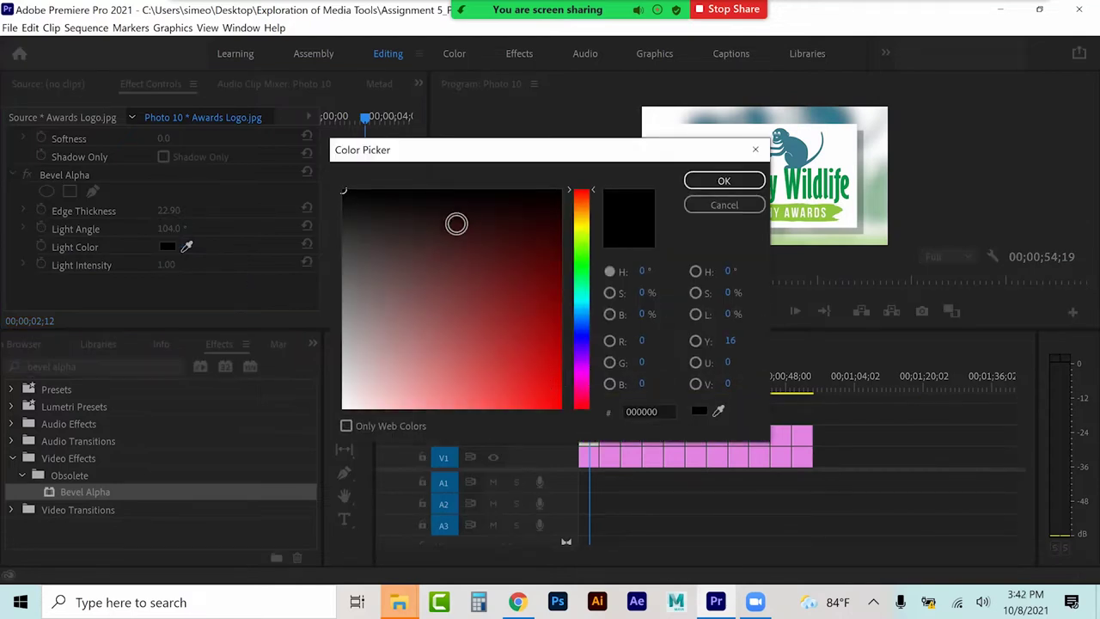
drag(359, 381, 351, 401)
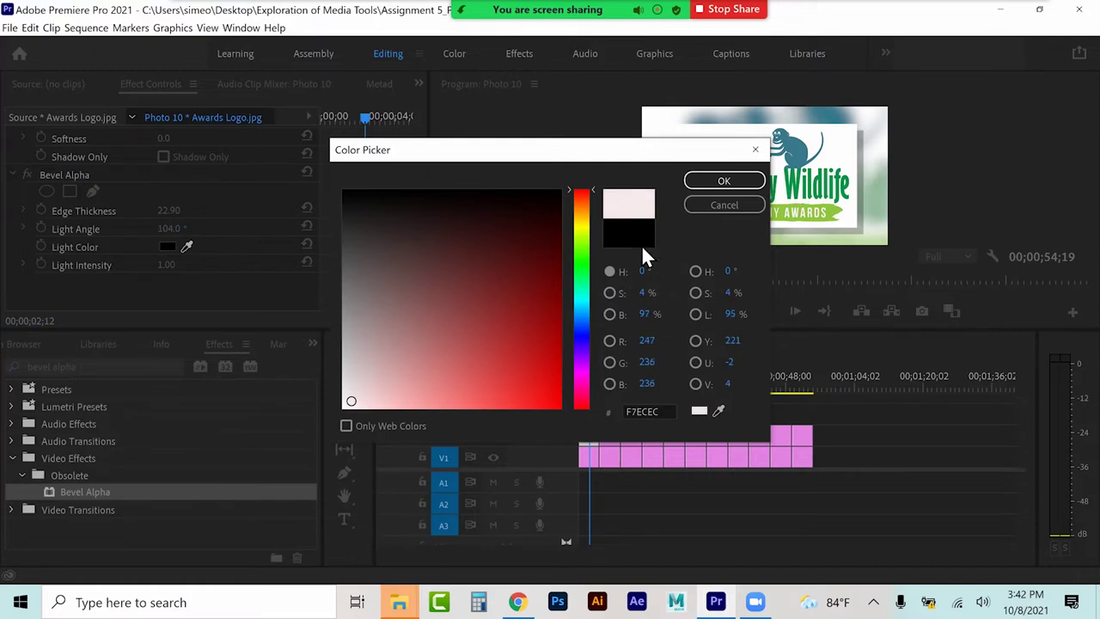
click(707, 181)
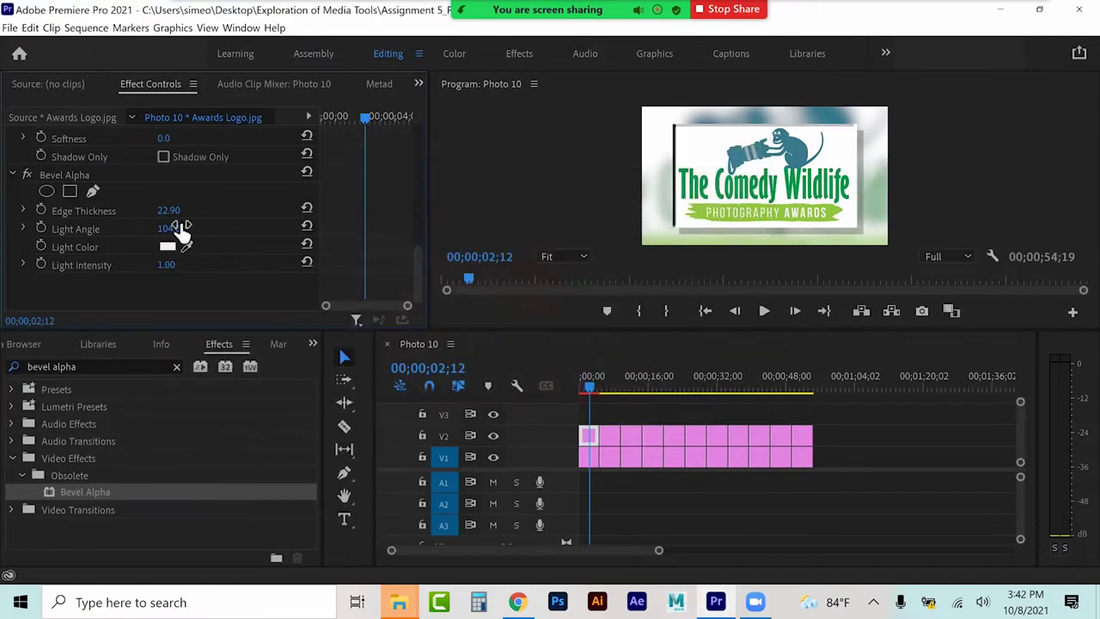
mouse_move(168, 211)
mouse_down()
mouse_move(255, 210)
mouse_move(172, 216)
mouse_up()
mouse_move(169, 265)
mouse_down()
mouse_move(120, 265)
mouse_move(187, 270)
mouse_up()
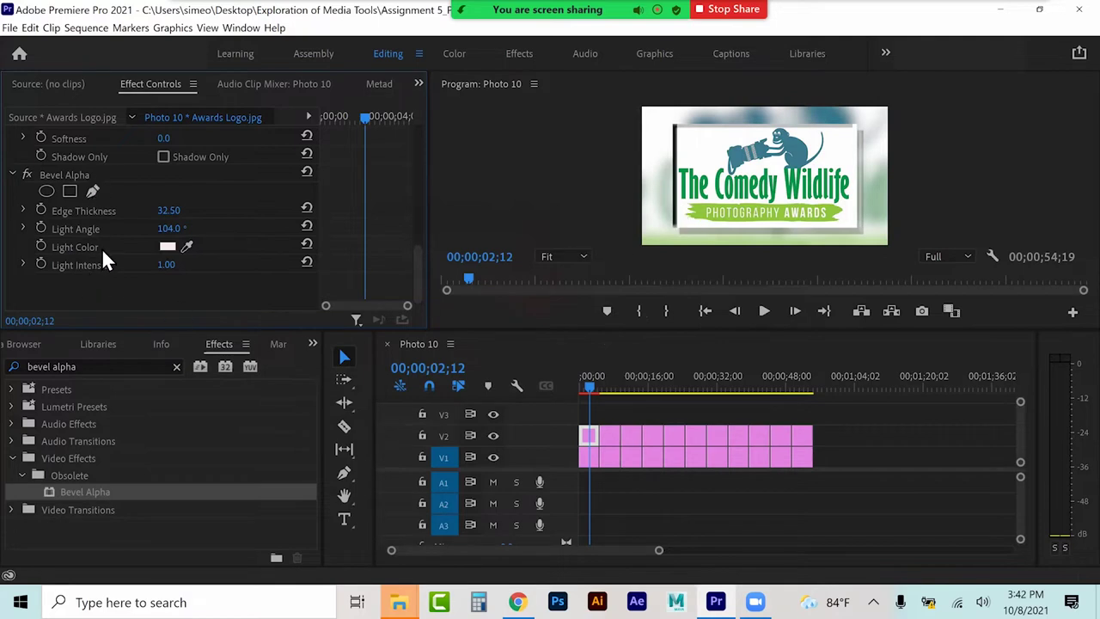
Step: Copy the Drop Shadow and Bevel Alpha effects from the Awards Logo clip onto all the photo clips on track V2 and preview Photo 01
scroll(103, 243, up, 3)
click(80, 147)
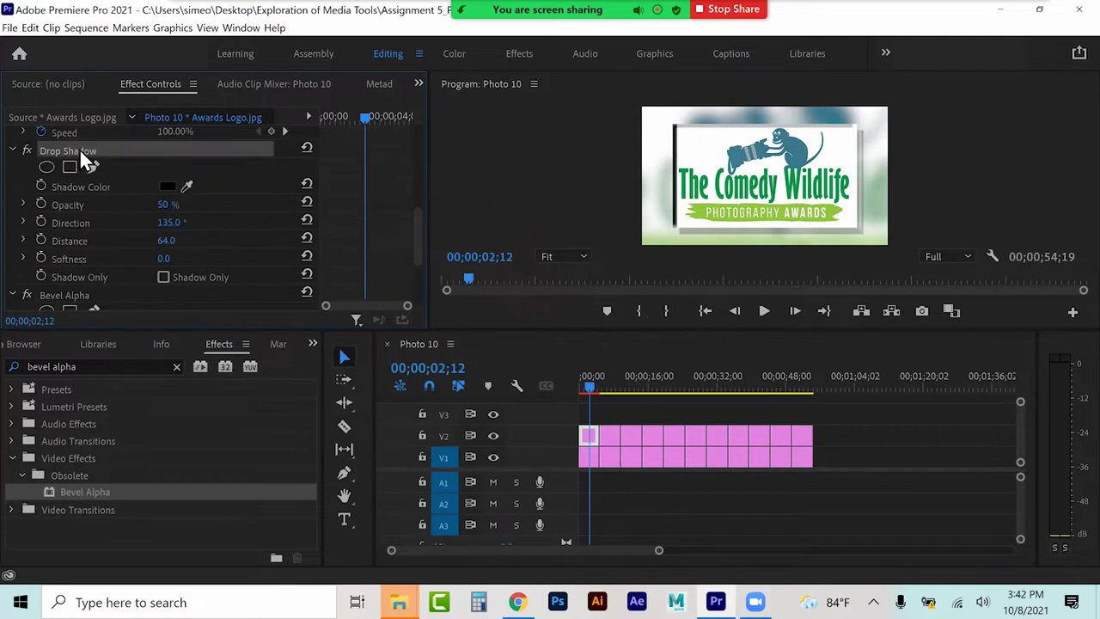
scroll(80, 206, down, 2)
click(67, 262)
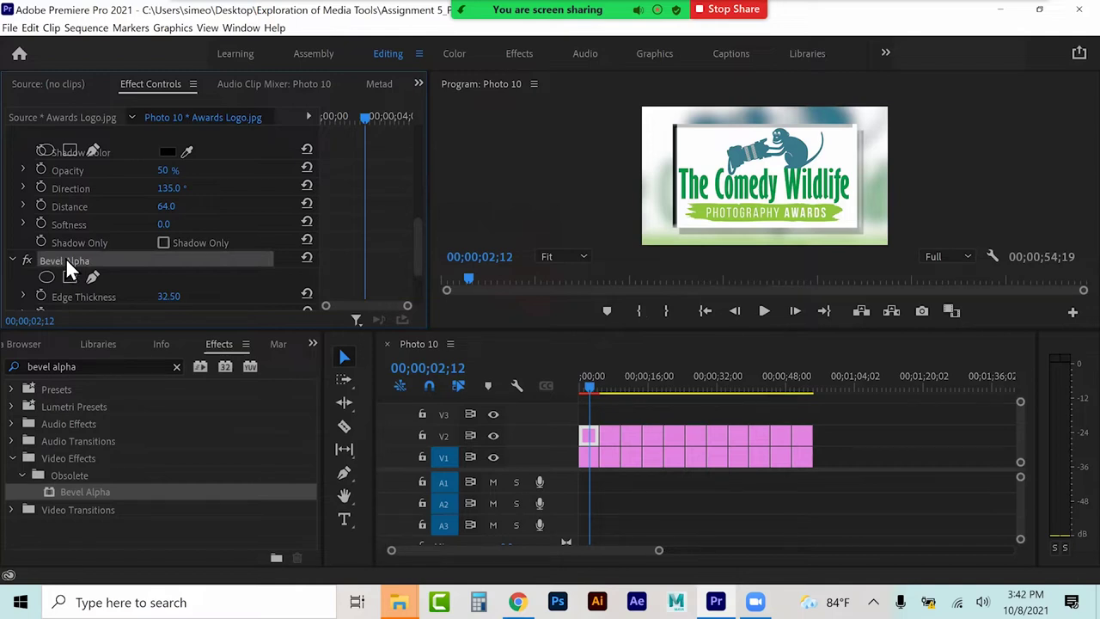
drag(609, 415, 803, 434)
key(ctrl+v)
mouse_move(589, 384)
mouse_down()
mouse_move(723, 388)
mouse_move(581, 388)
mouse_up()
click(610, 385)
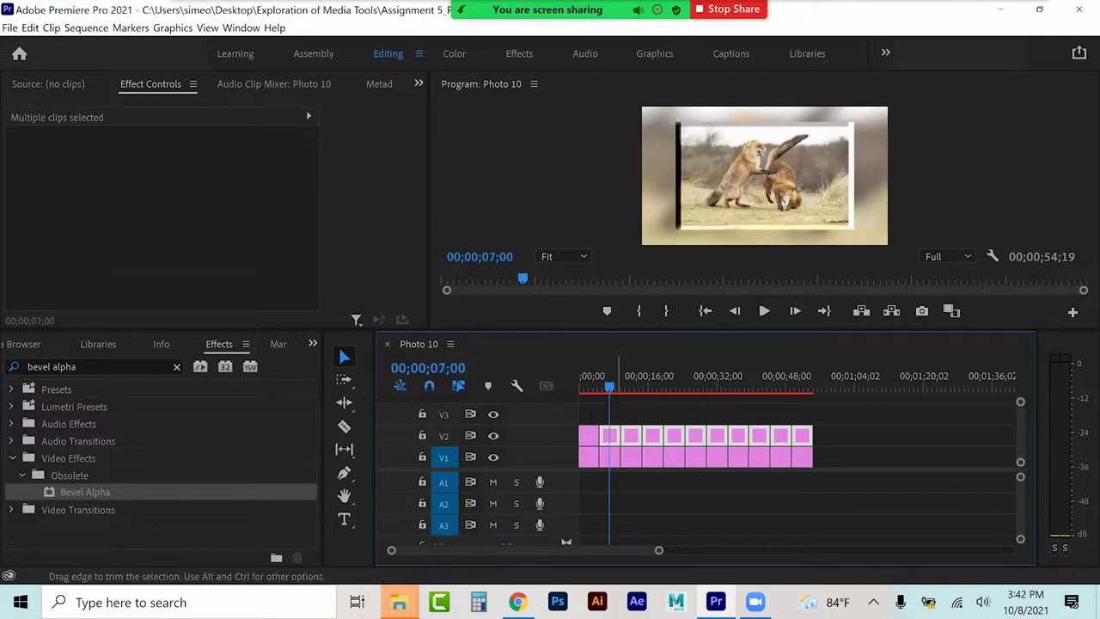
Step: Copy the Awards Logo clip's Drop Shadow effect onto all the photo clips on track V2 and preview the sequence
click(609, 435)
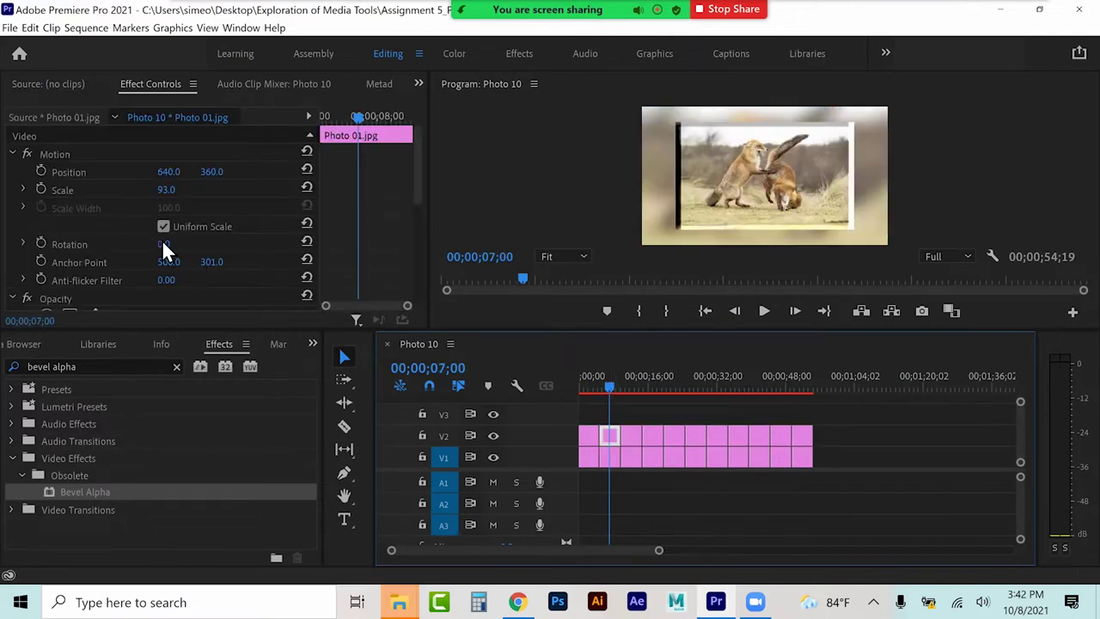
scroll(162, 239, down, 8)
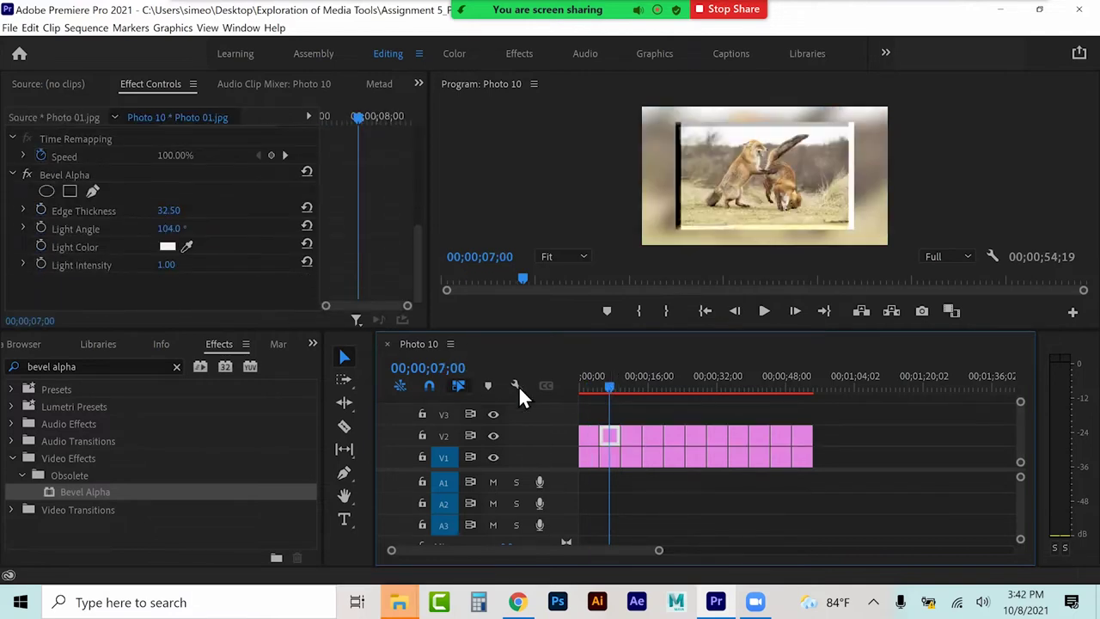
click(588, 436)
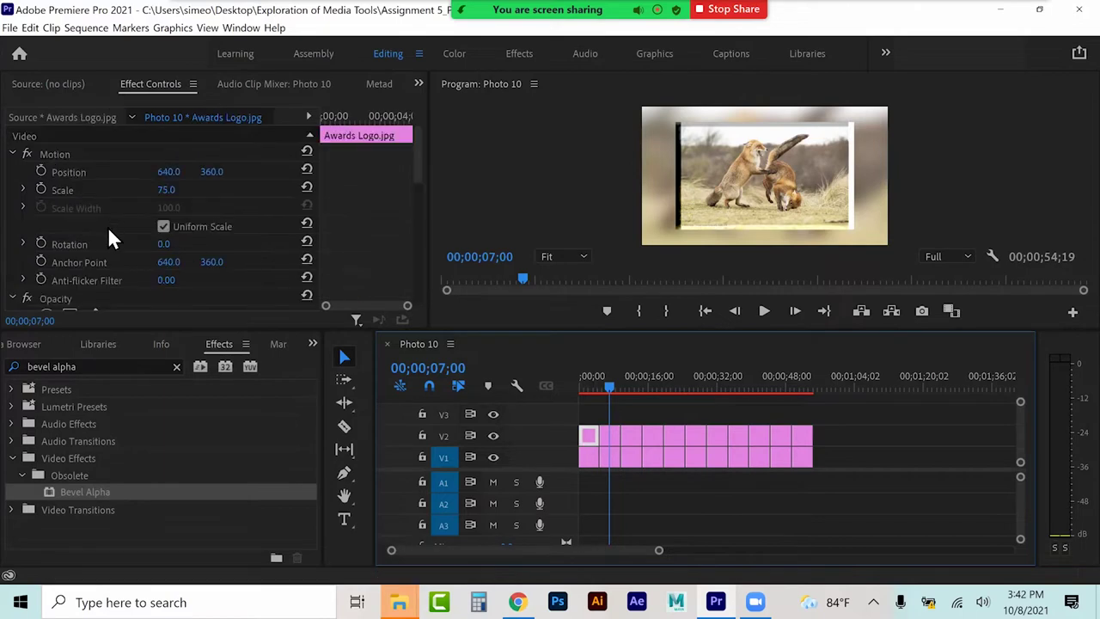
scroll(108, 226, down, 5)
click(86, 254)
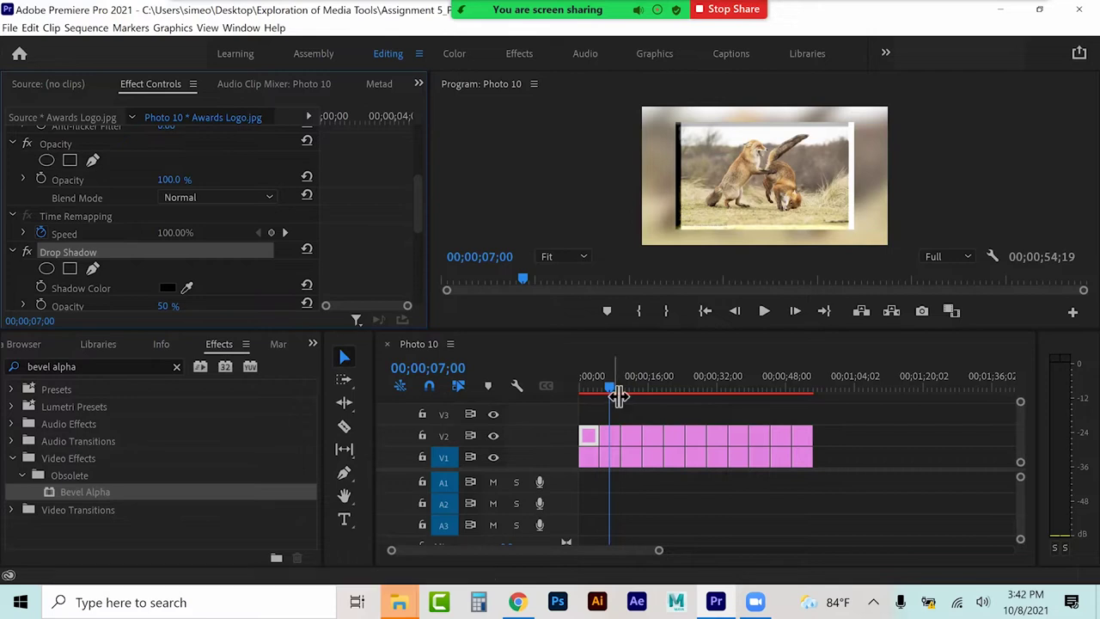
drag(811, 401, 619, 435)
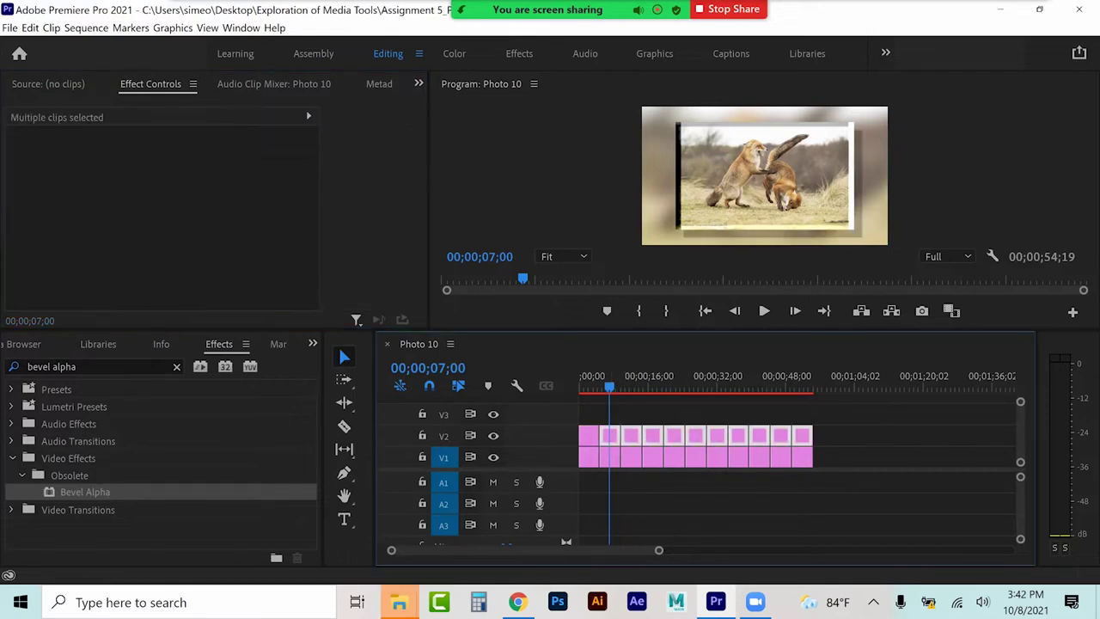
drag(620, 387, 794, 386)
drag(685, 393, 591, 387)
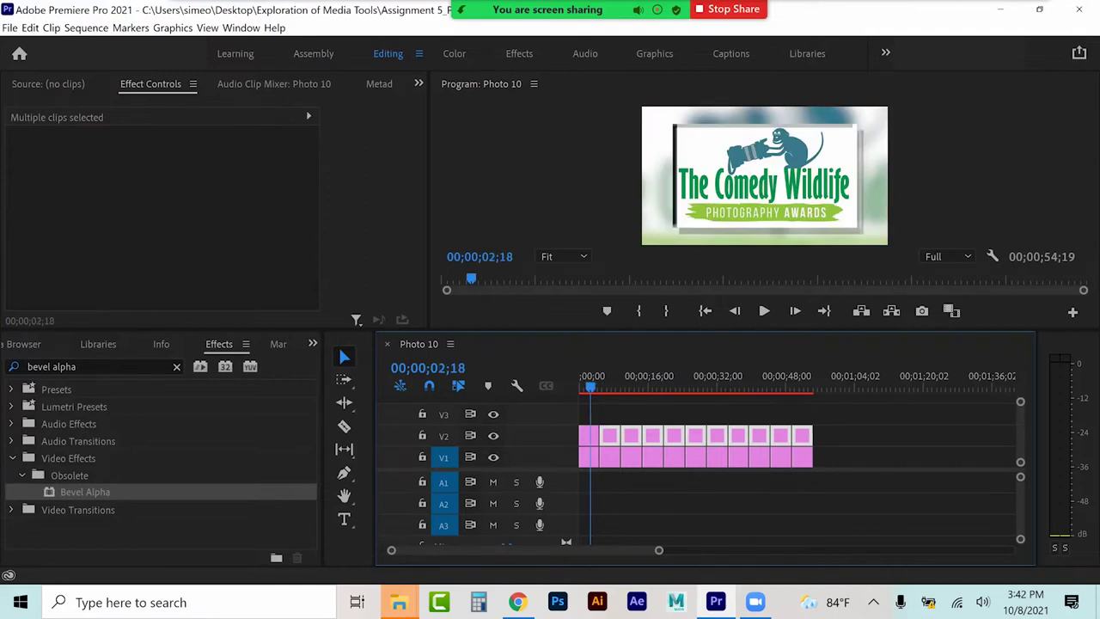
key(ctrl+shift+a)
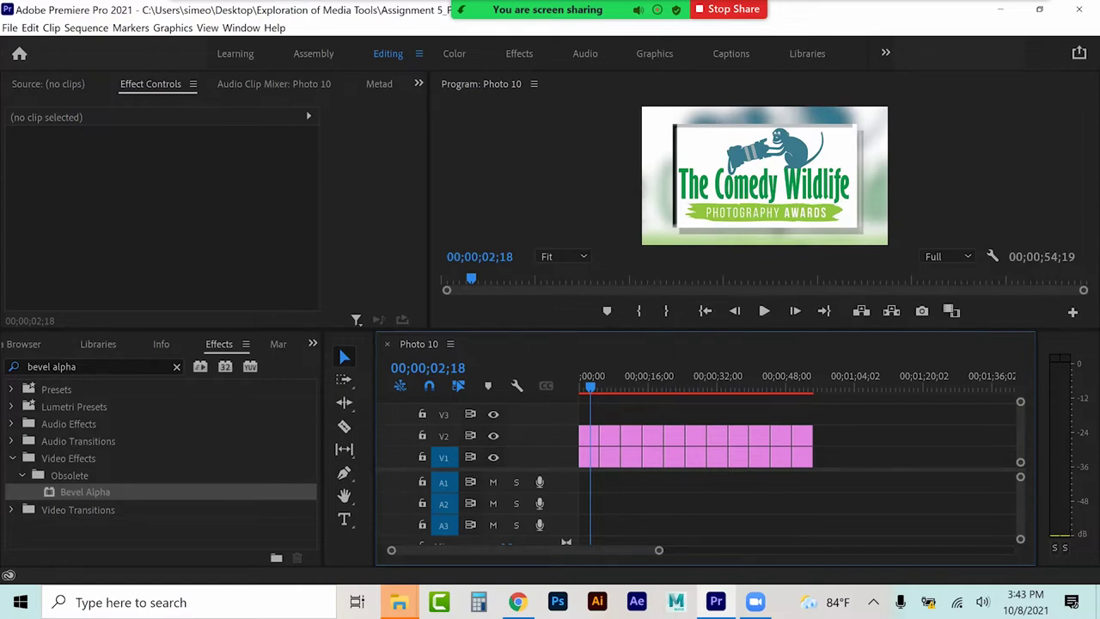
Step: Clear the bevel alpha effects search and apply the Basic 3D perspective effect to the Awards Logo clip on V2
click(176, 366)
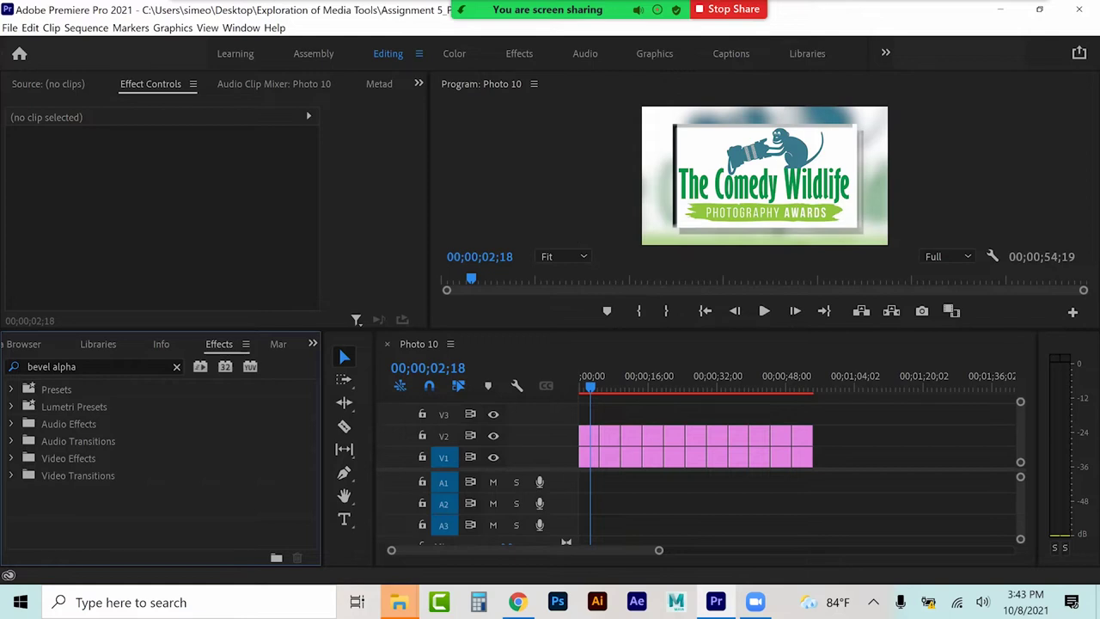
click(12, 457)
click(12, 457)
click(12, 458)
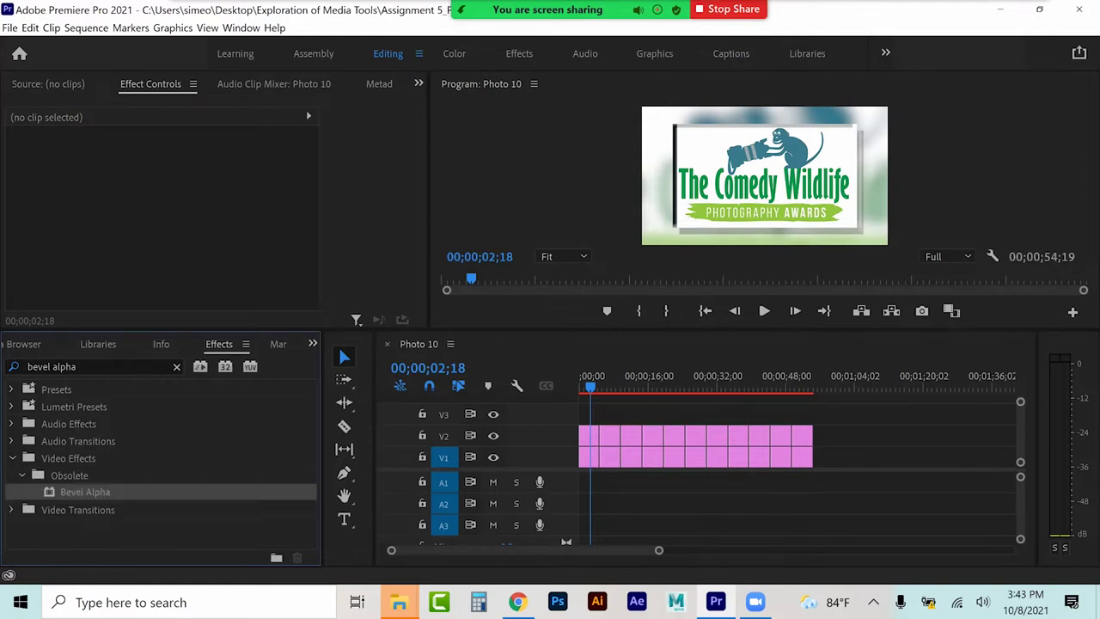
drag(87, 366, 11, 367)
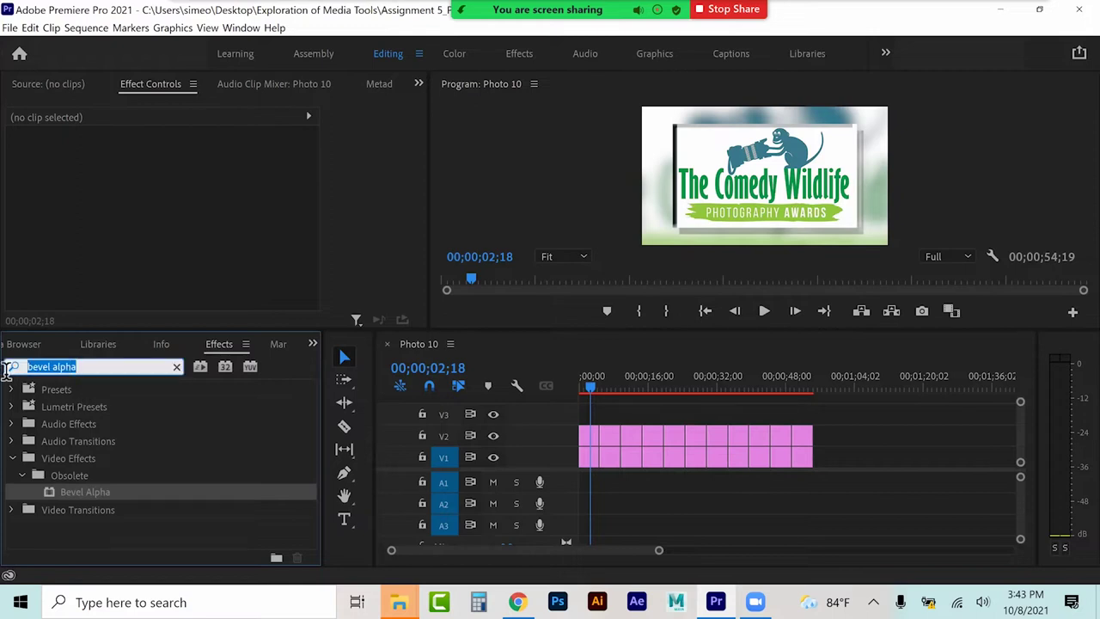
key(BackSpace)
click(12, 458)
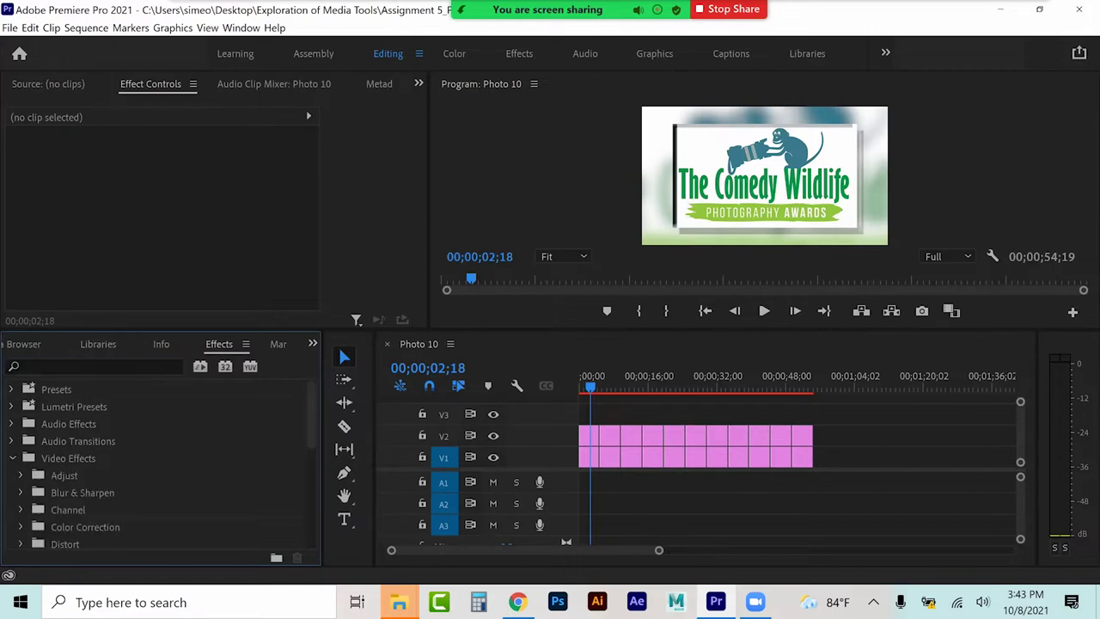
scroll(154, 464, down, 4)
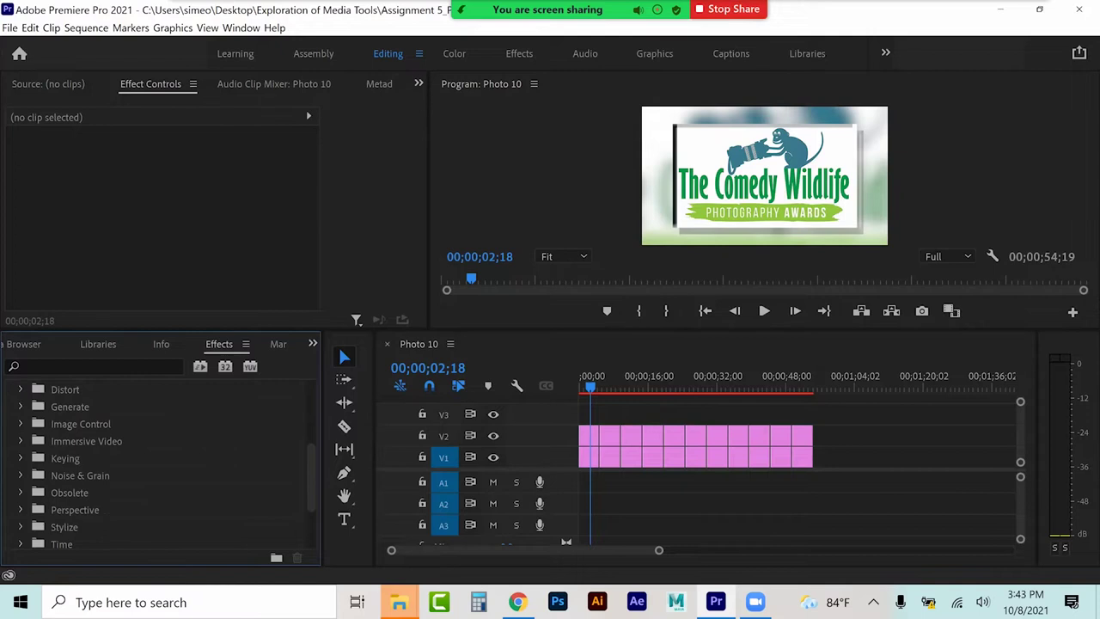
click(21, 510)
scroll(154, 468, down, 2)
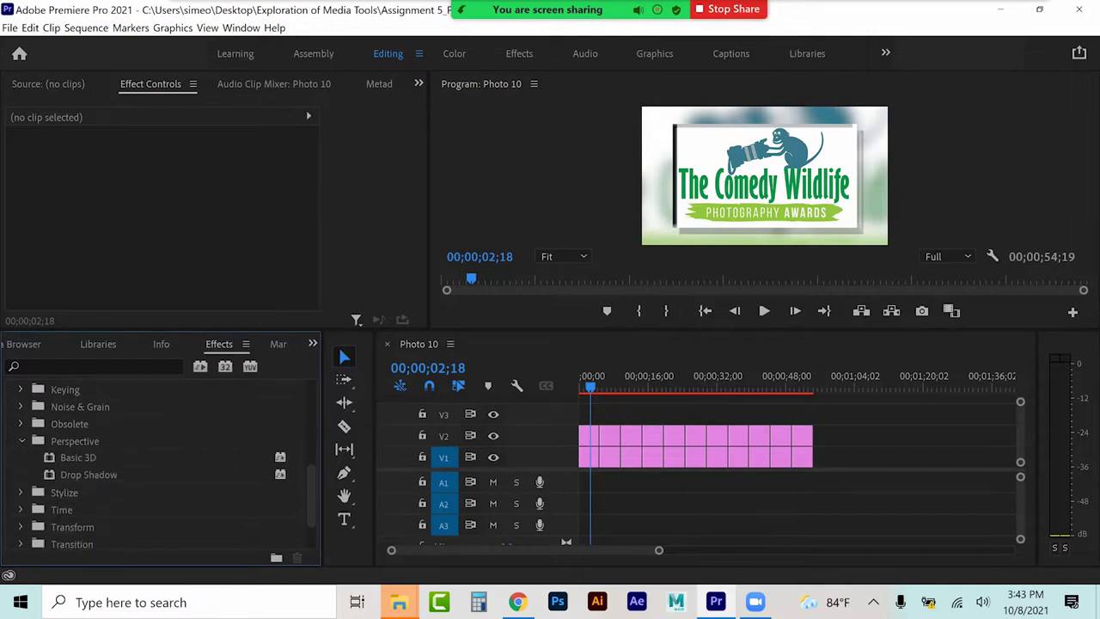
click(78, 457)
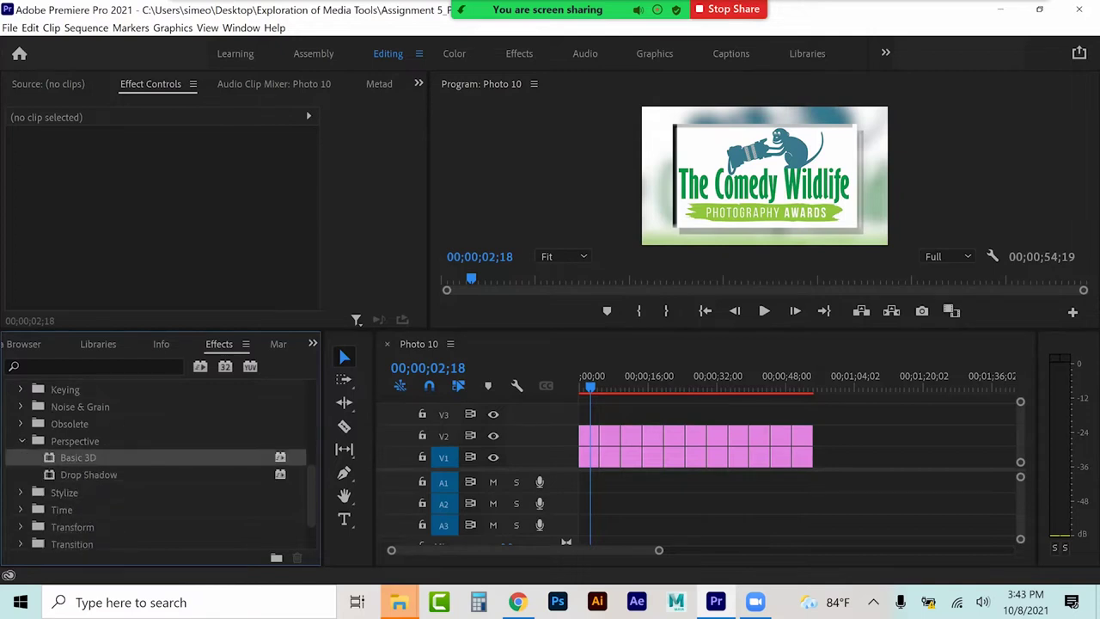
drag(414, 399, 589, 435)
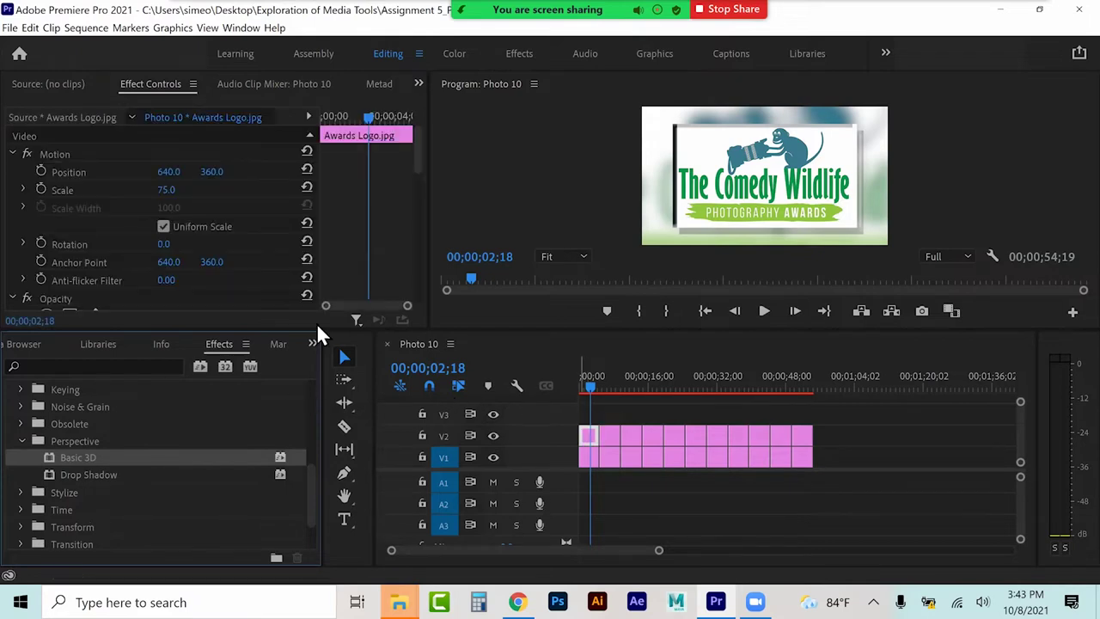
Step: Set the Awards Logo clip's Basic 3D swivel to 14° and tilt to 23°
scroll(121, 179, down, 5)
scroll(119, 236, down, 6)
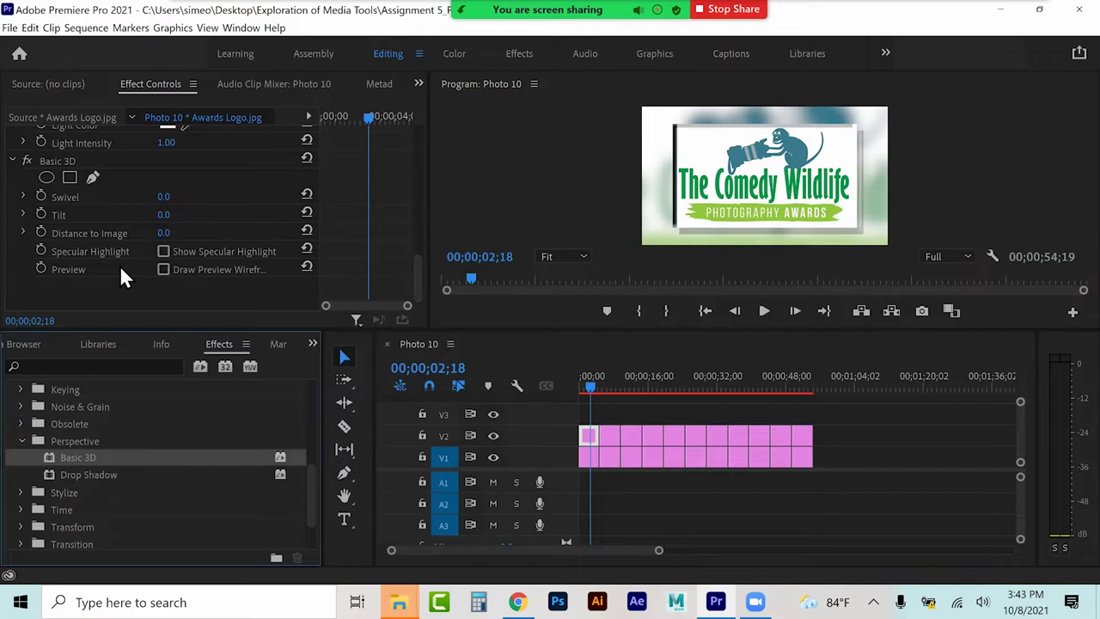
click(60, 161)
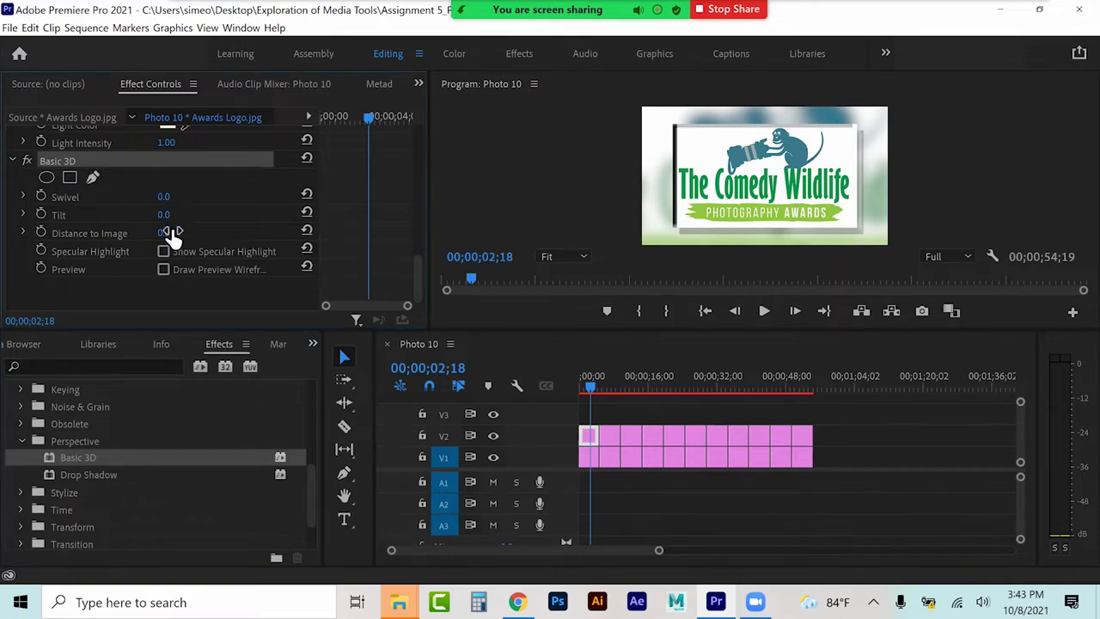
click(163, 198)
text(23)
key(Return)
drag(169, 196, 162, 197)
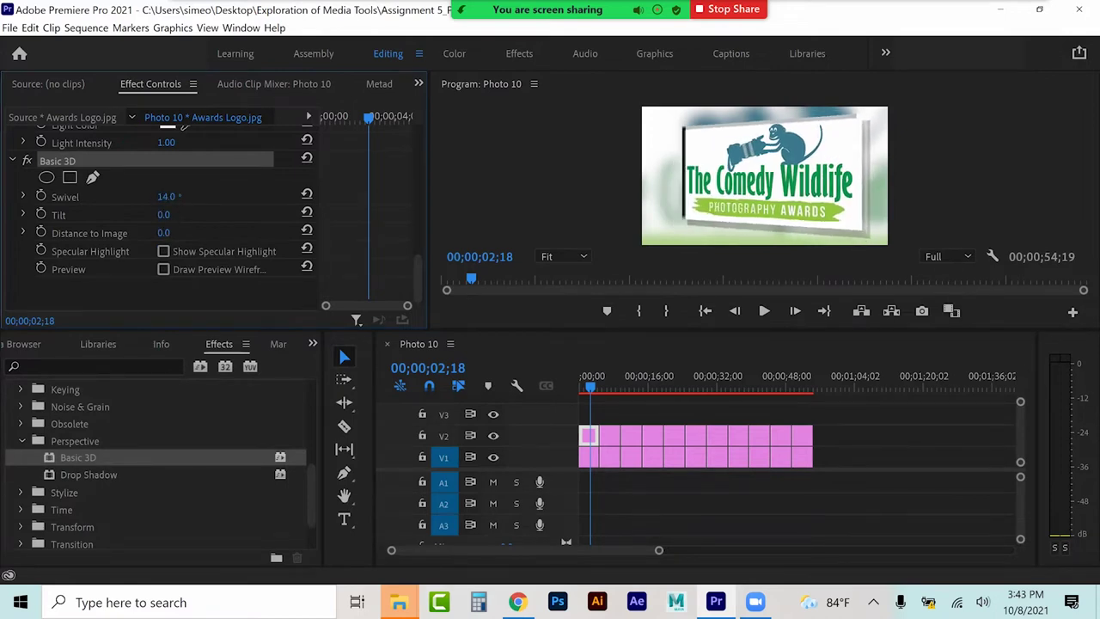
drag(170, 215, 181, 214)
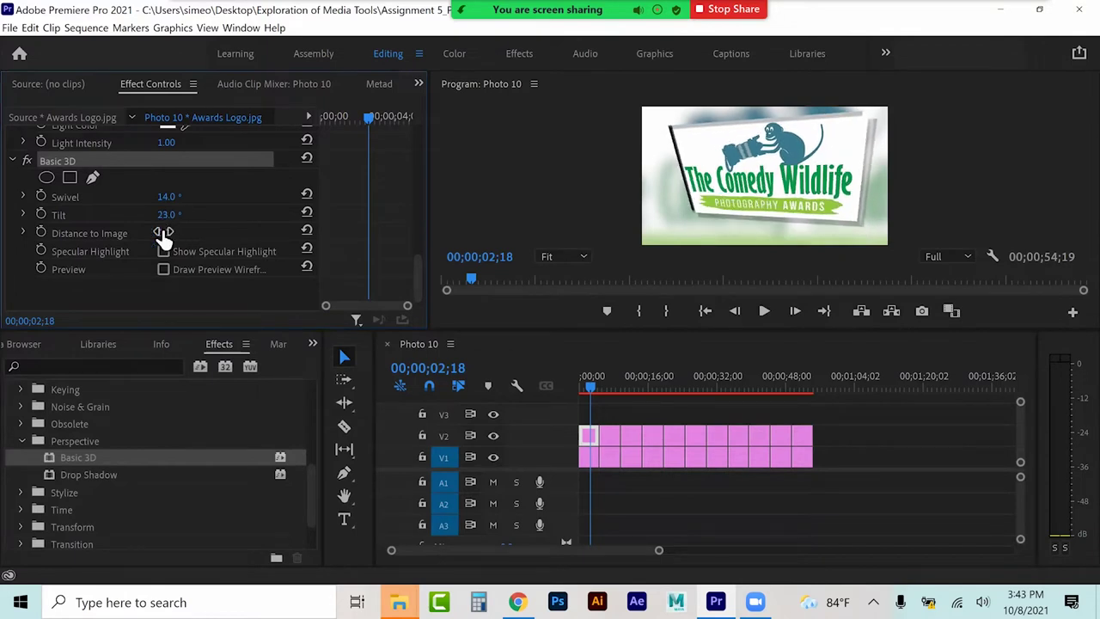
Step: Start keyframing the logo's Basic 3D Swivel and Tilt at 00;00;00;00
drag(371, 117, 313, 118)
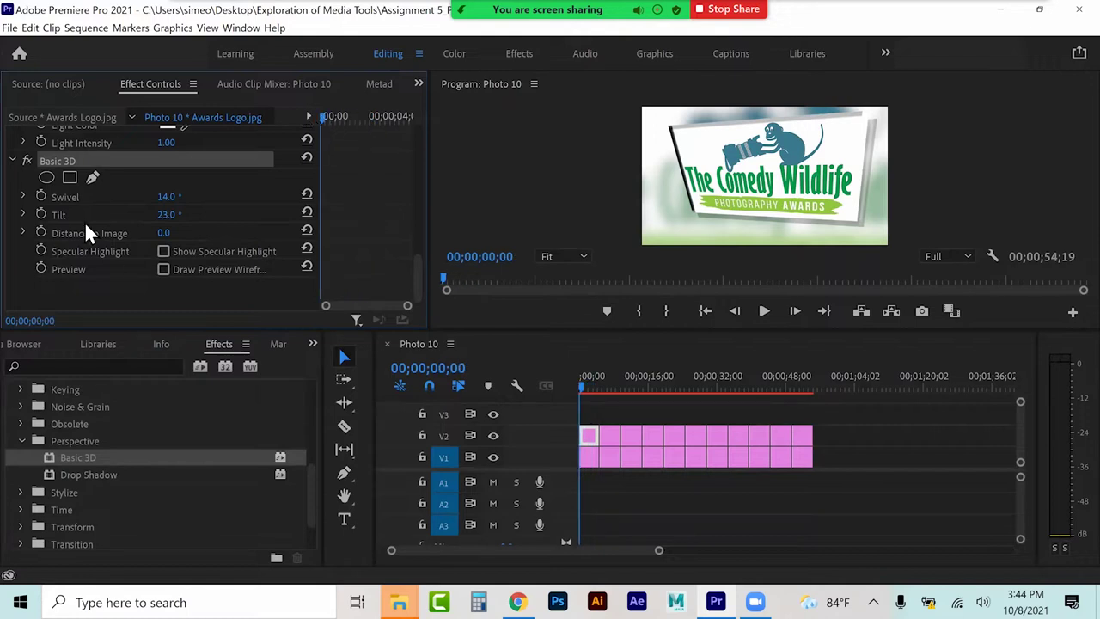
click(44, 193)
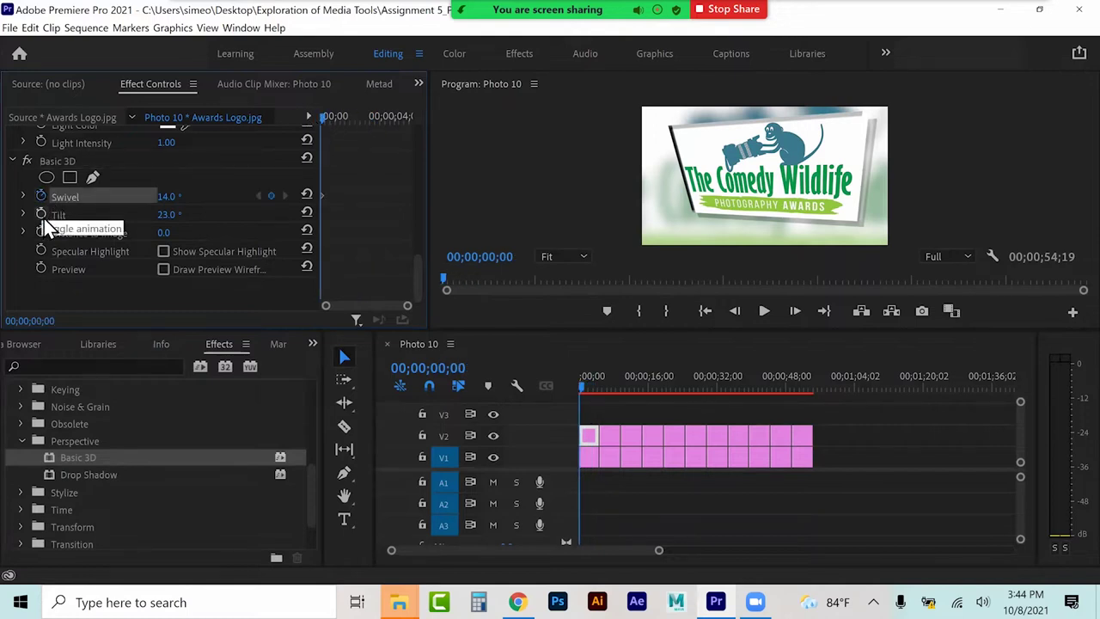
click(43, 216)
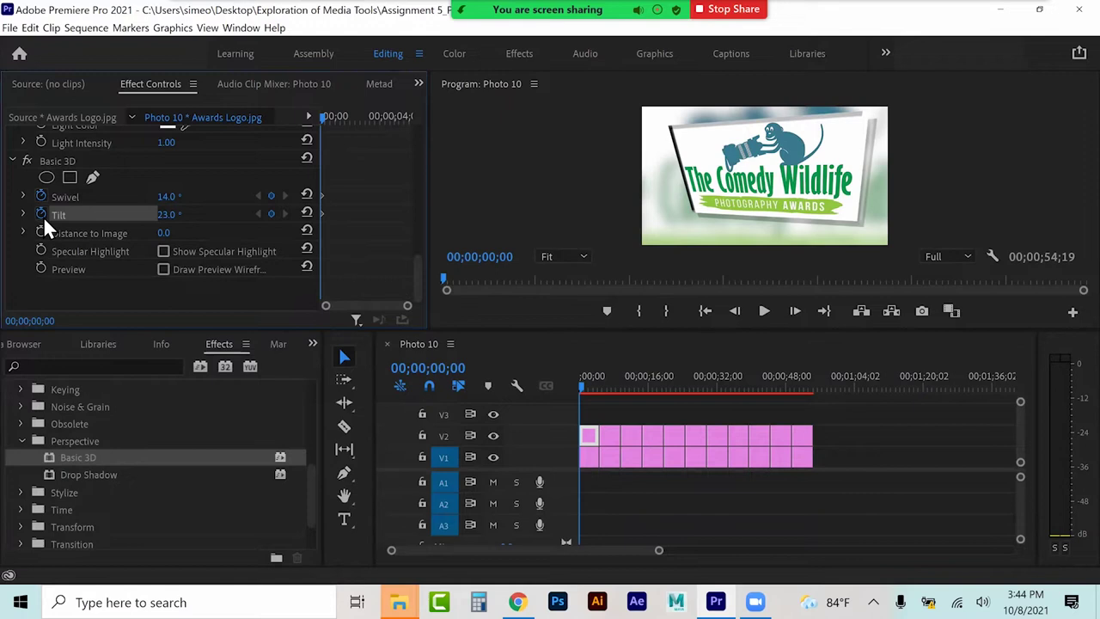
Step: Add second Basic 3D keyframes with swivel -22° and tilt -7°, and move both to the end of the logo clip
drag(582, 384, 602, 386)
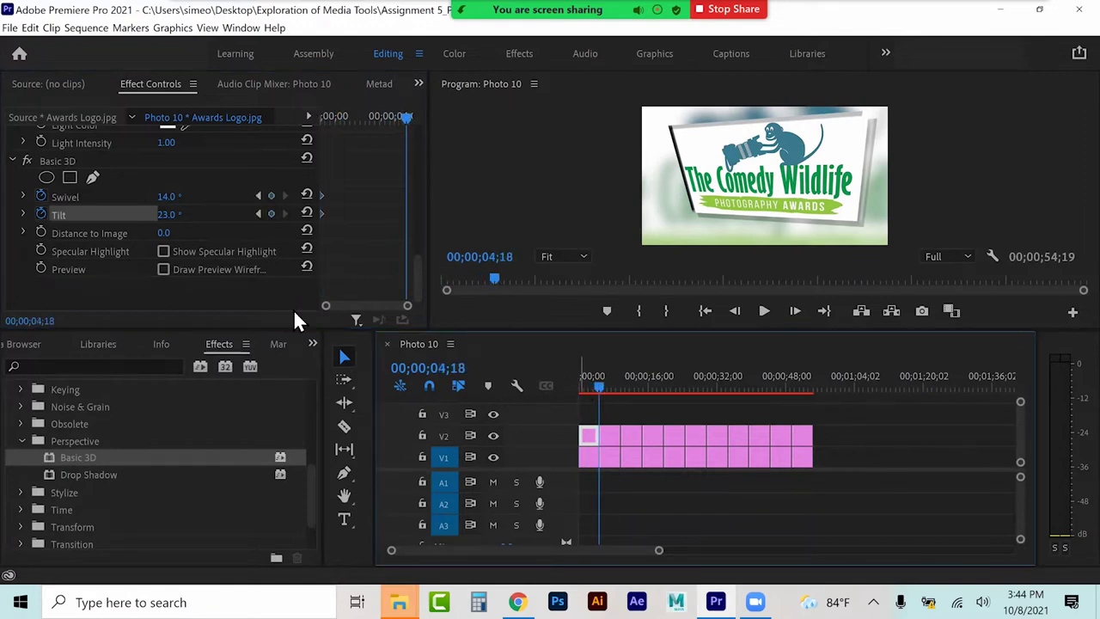
drag(404, 117, 369, 115)
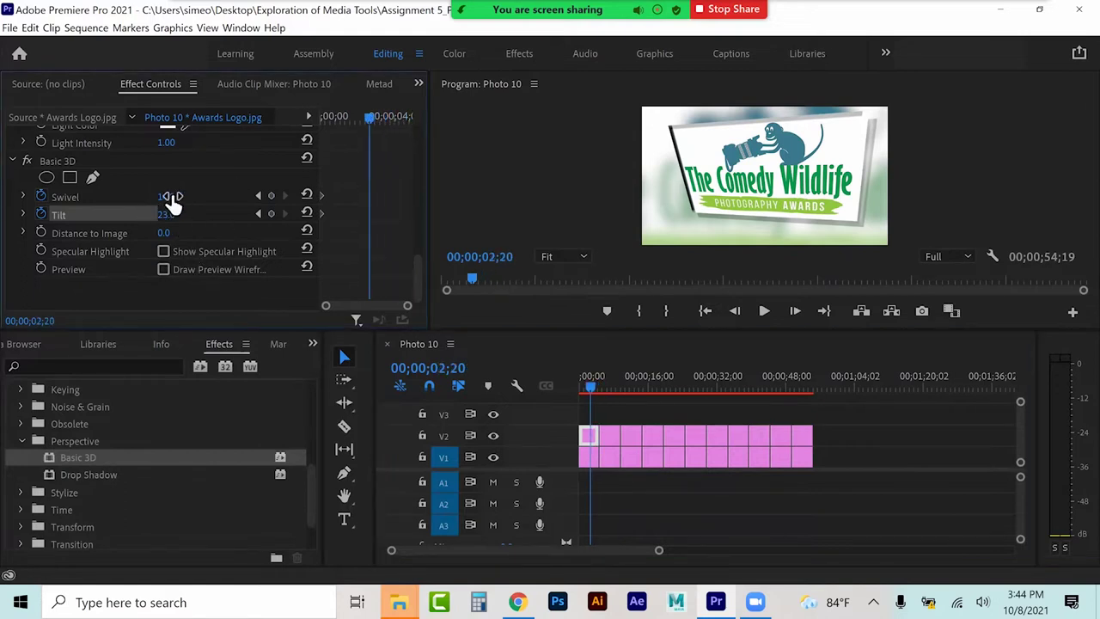
drag(168, 196, 149, 214)
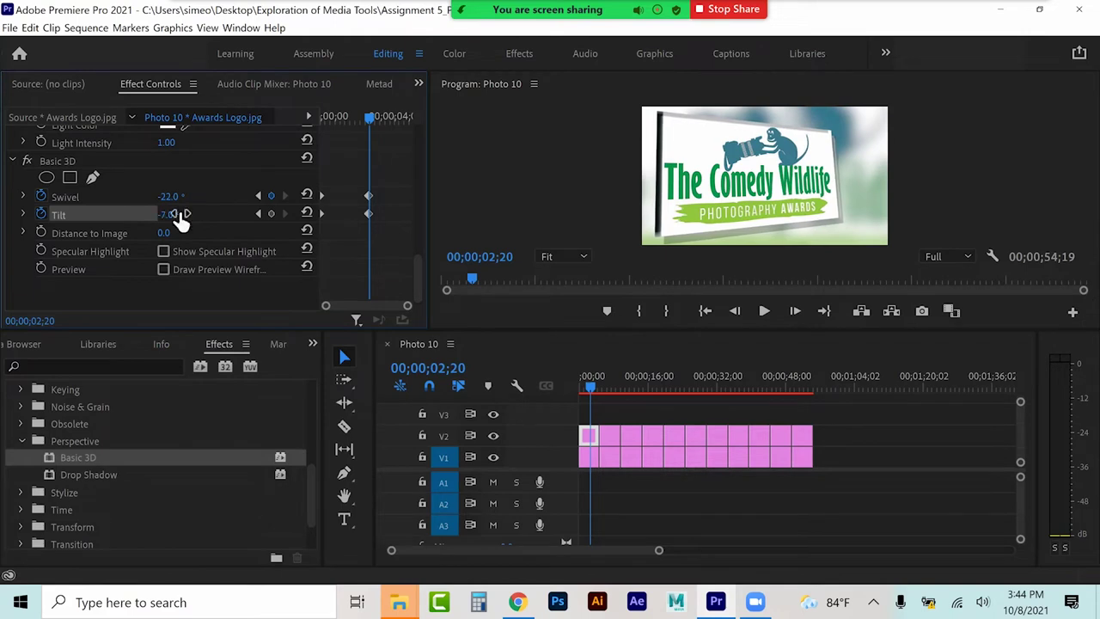
drag(353, 179, 415, 220)
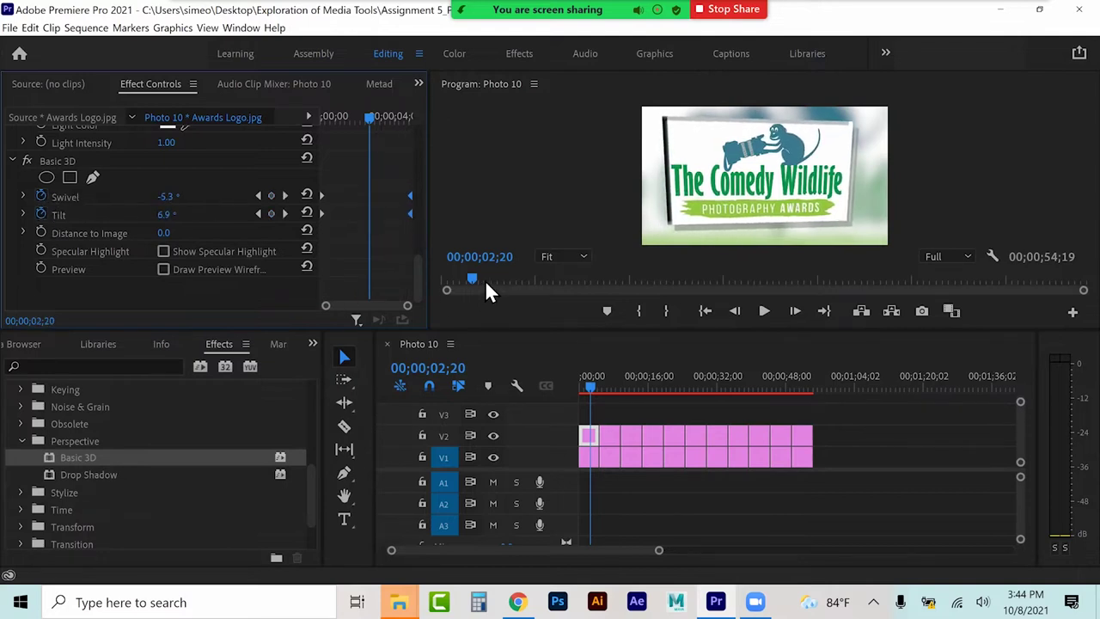
Step: Copy the logo's animated Basic 3D effect onto Photo 02, 04, 06, 08 and 10 on V2 and preview the sequence
click(66, 161)
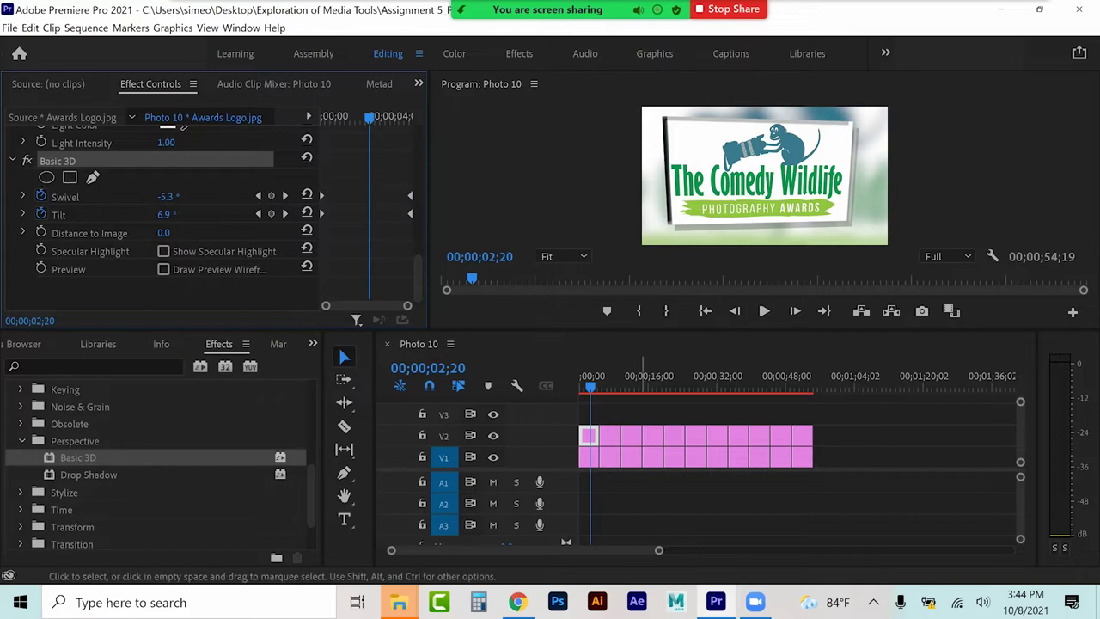
click(632, 436)
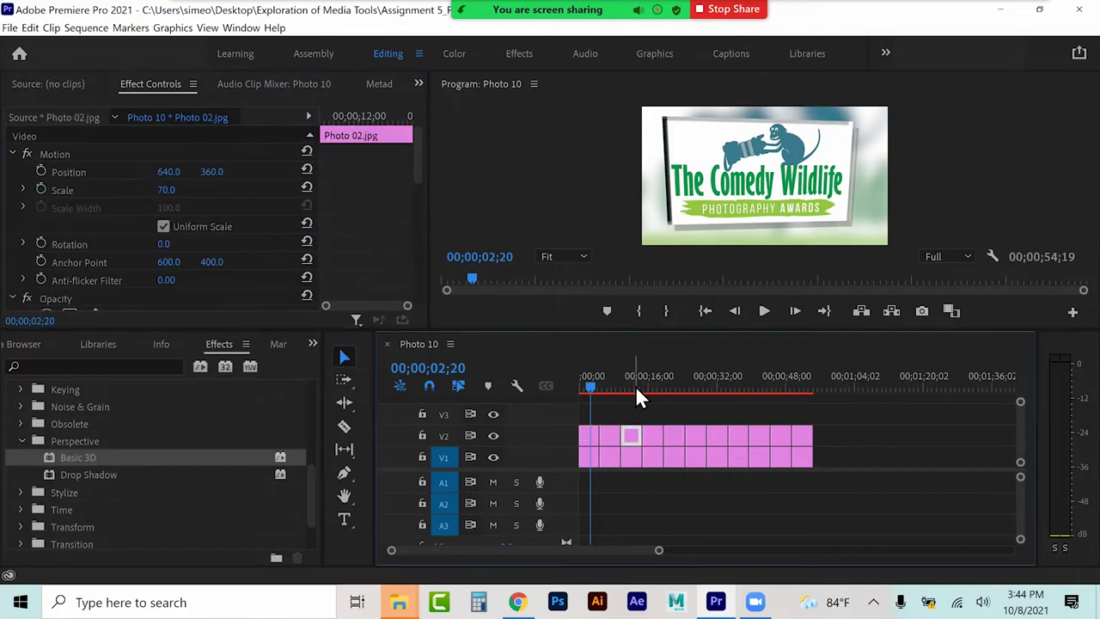
drag(612, 384, 643, 385)
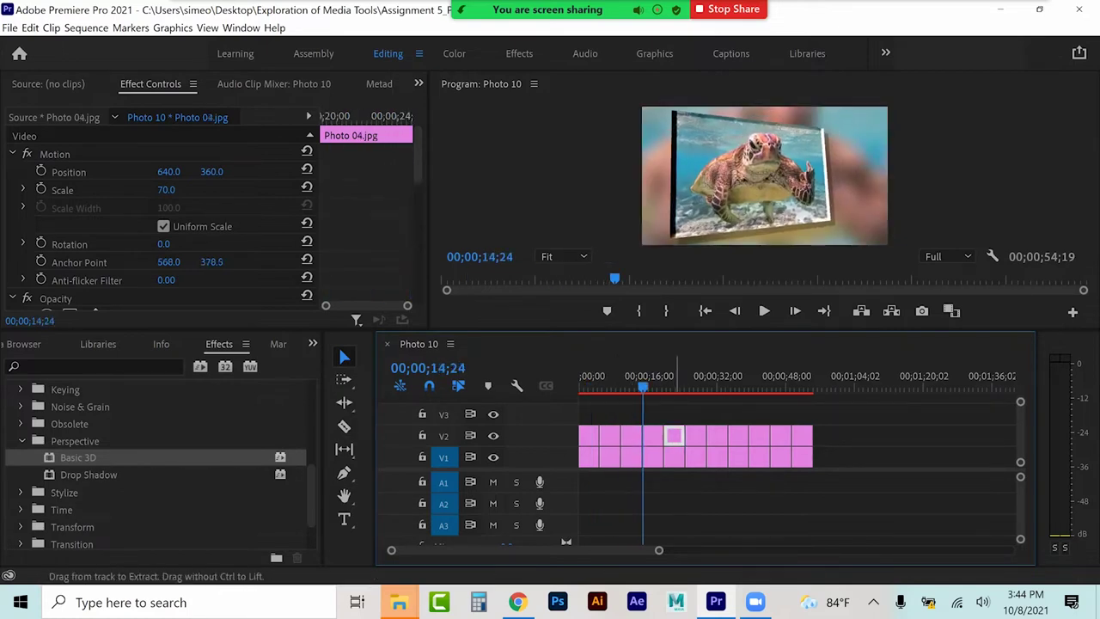
click(716, 436)
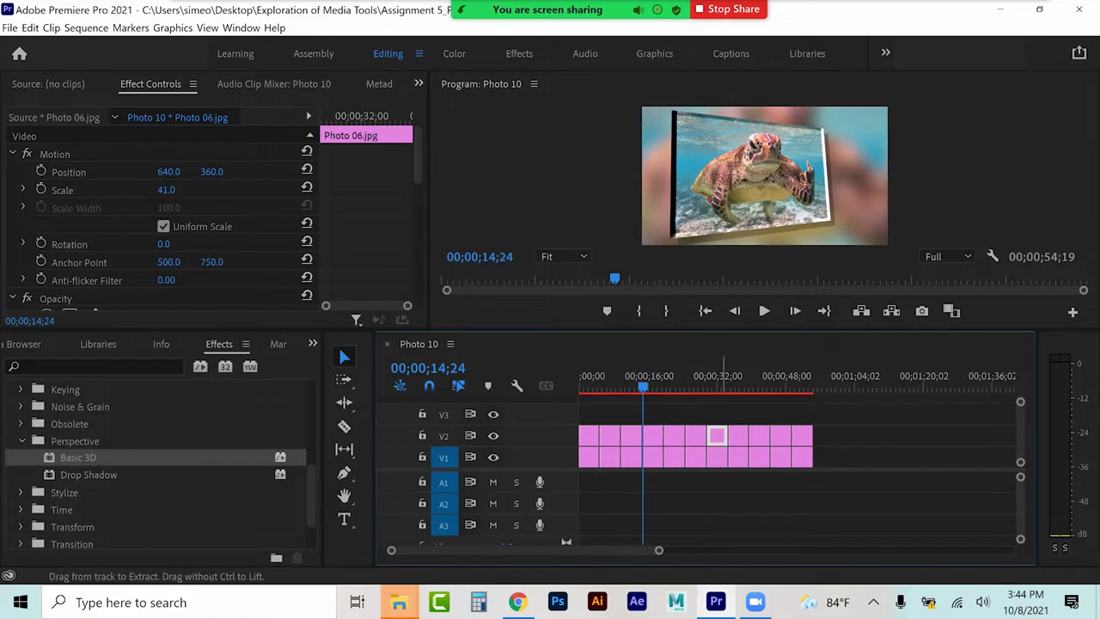
click(761, 435)
click(803, 435)
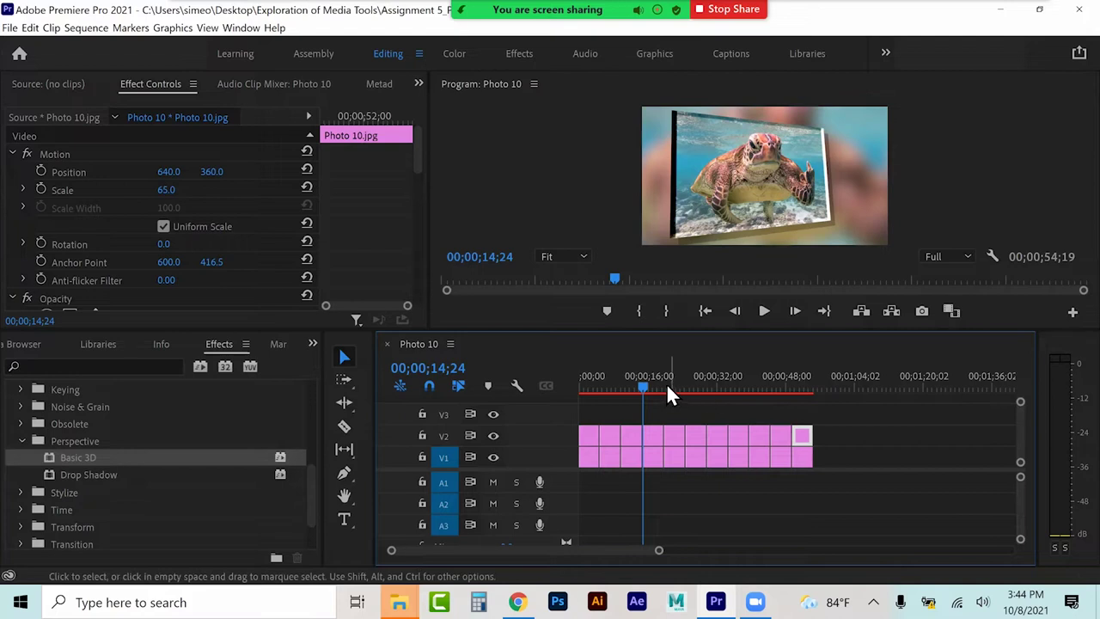
drag(643, 385, 806, 387)
drag(627, 391, 611, 386)
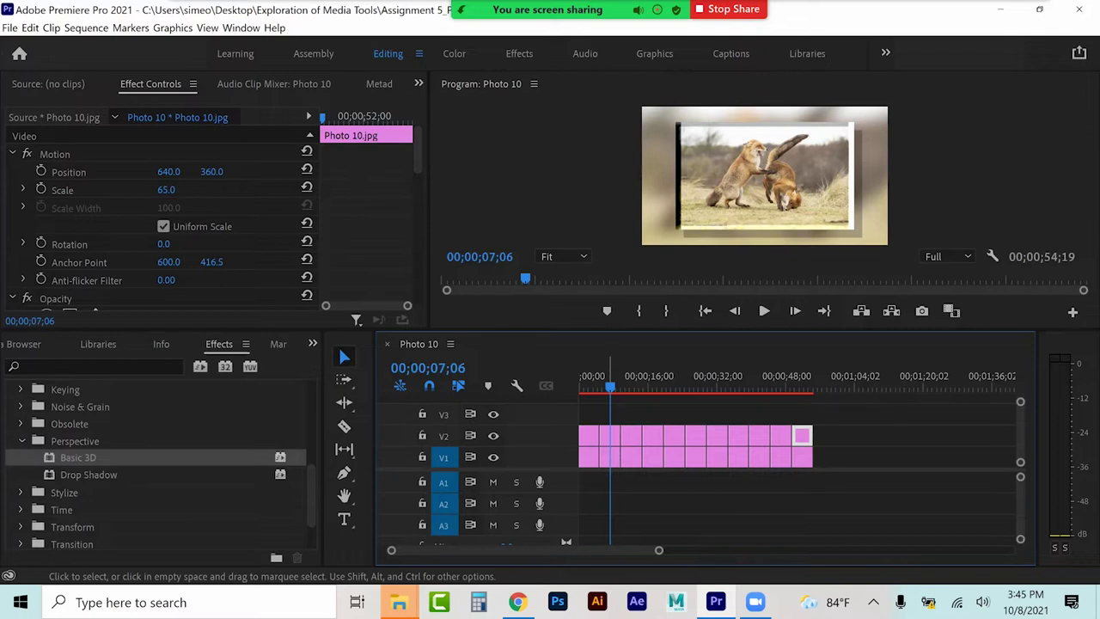
Step: Paste the animated Basic 3D effect onto the Photo 01 clip on V2 and bring up its Swivel and Tilt settings
click(609, 435)
key(ctrl+v)
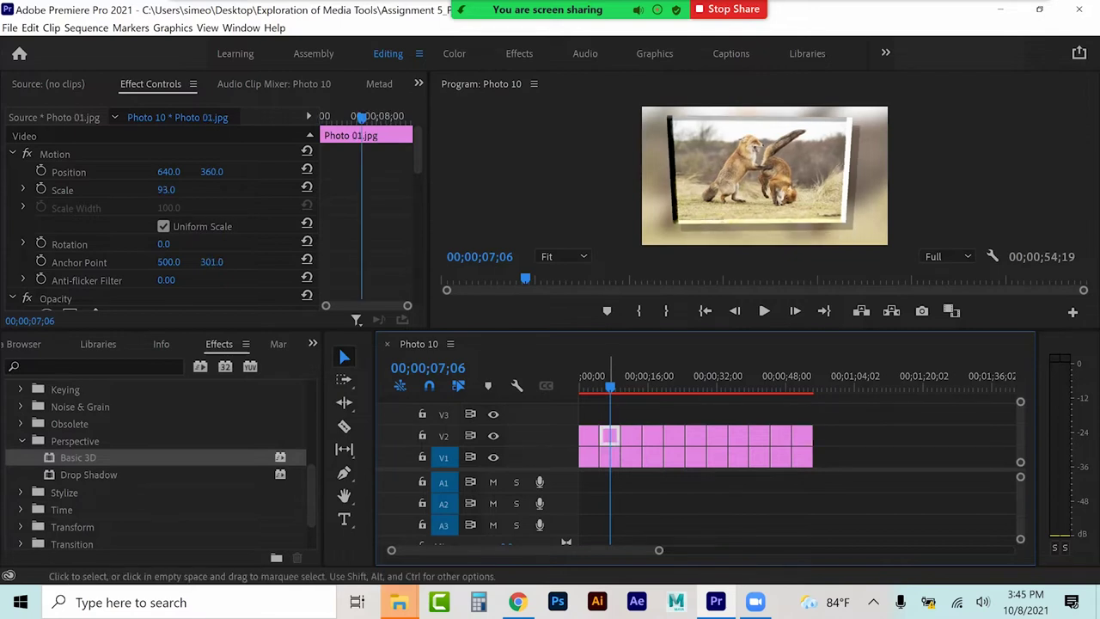
scroll(137, 198, down, 10)
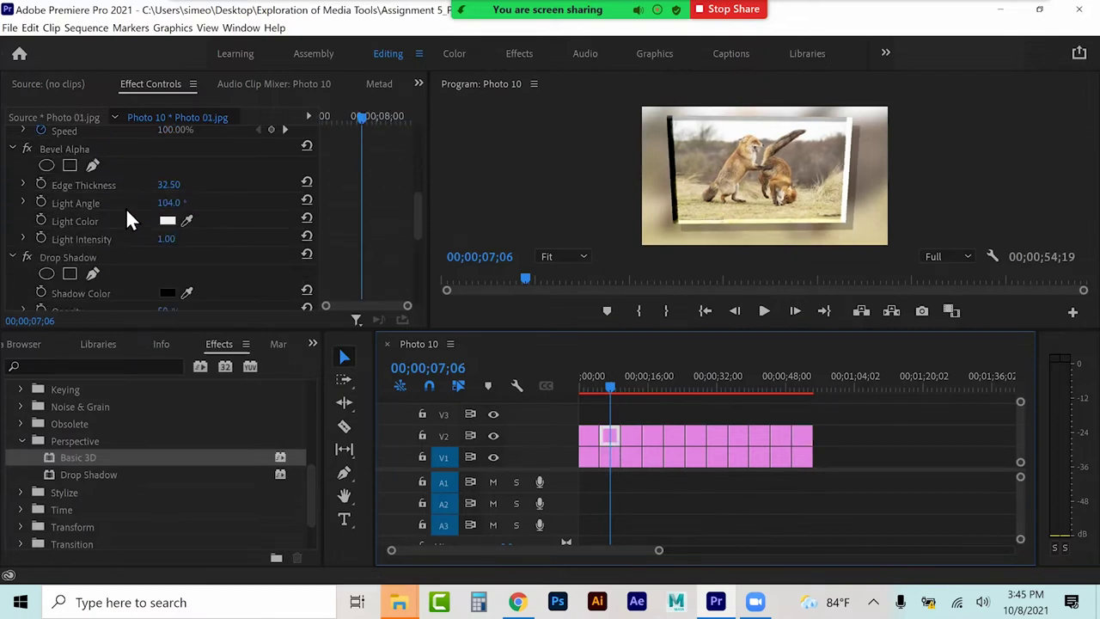
scroll(127, 224, down, 2)
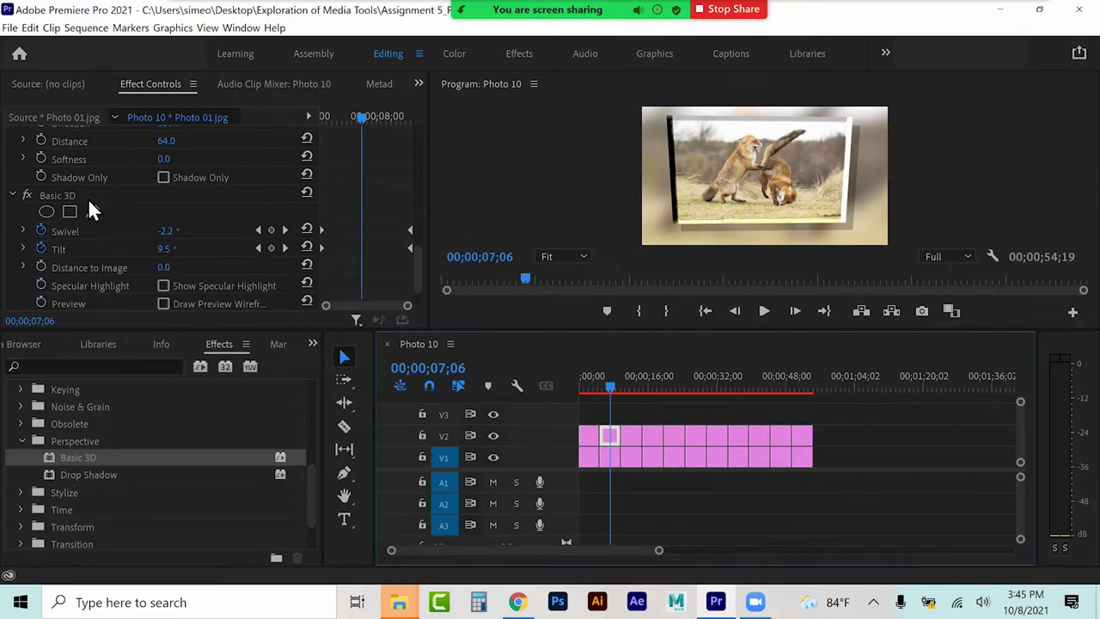
Step: Swap Photo 01's start and end Basic 3D keyframes and copy the effect onto Photo 03, 05, 07 and 09 on V2
click(88, 199)
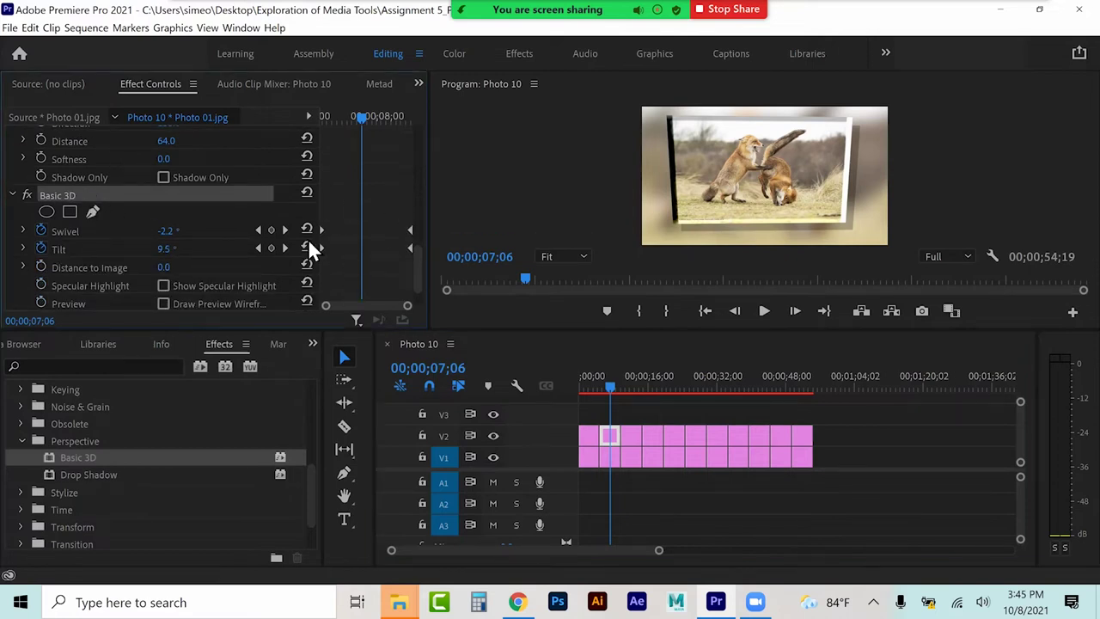
mouse_move(341, 226)
mouse_down()
mouse_move(322, 259)
mouse_move(335, 248)
mouse_move(426, 257)
mouse_move(319, 255)
mouse_move(413, 251)
mouse_up()
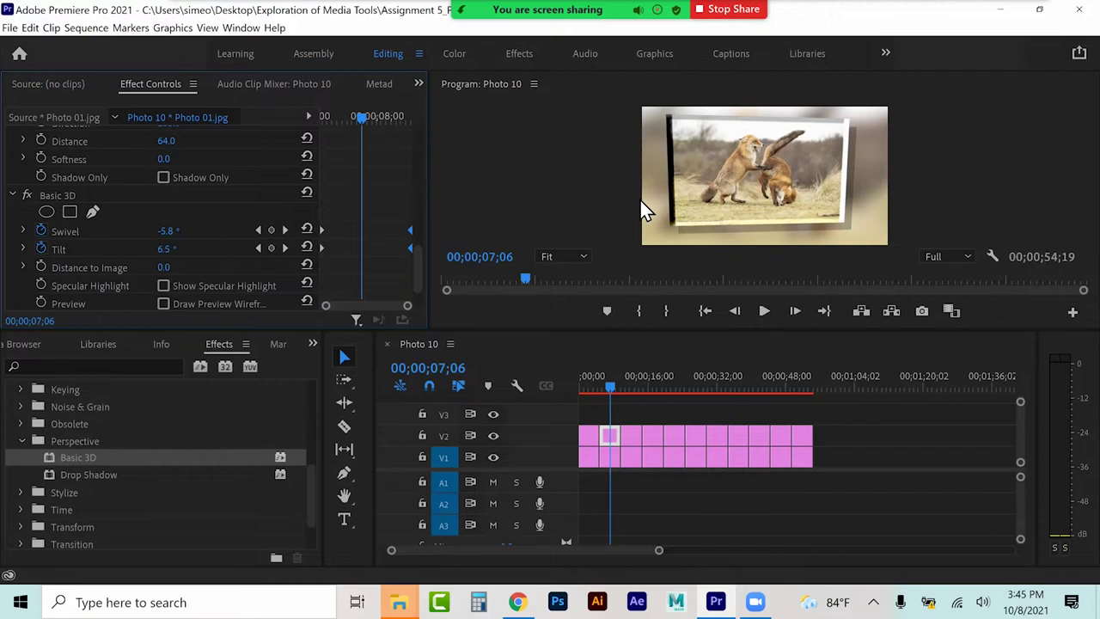
click(135, 196)
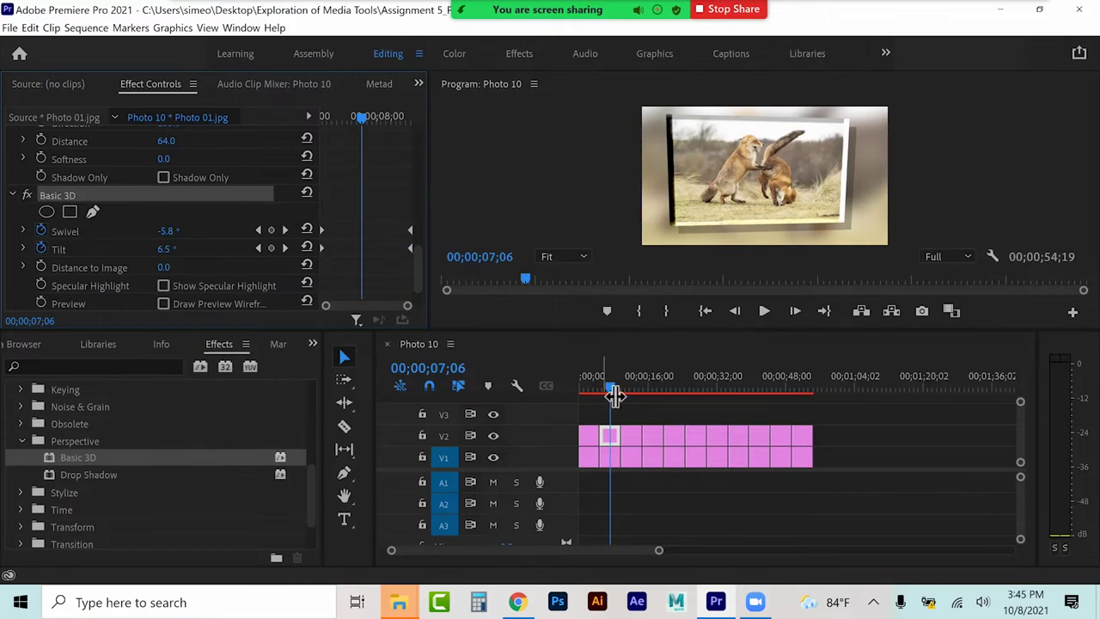
click(652, 435)
click(695, 435)
click(738, 436)
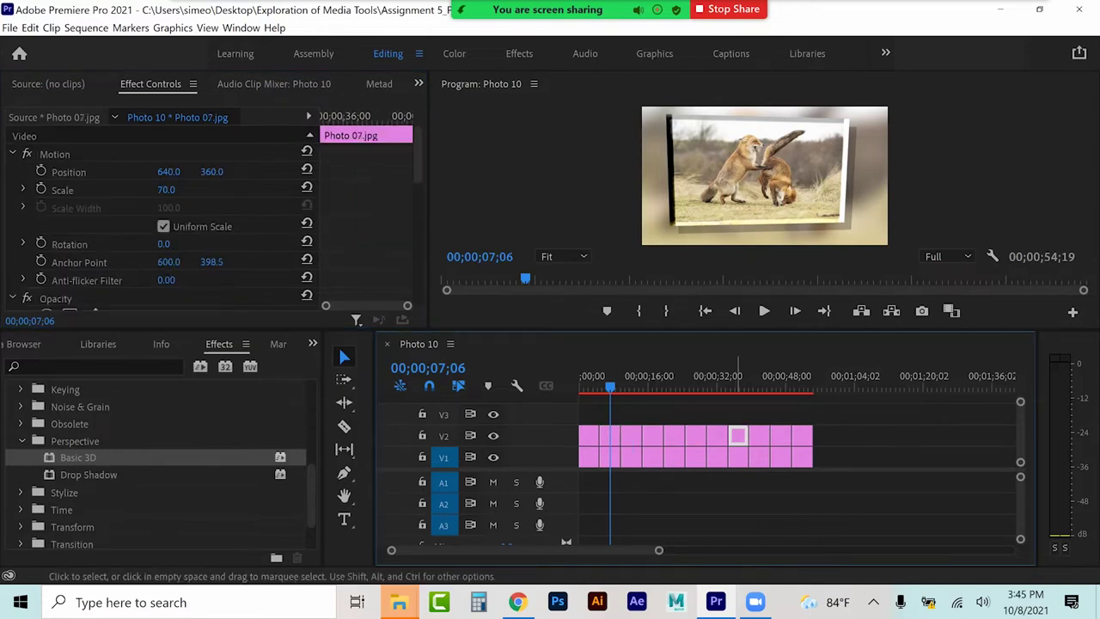
click(780, 436)
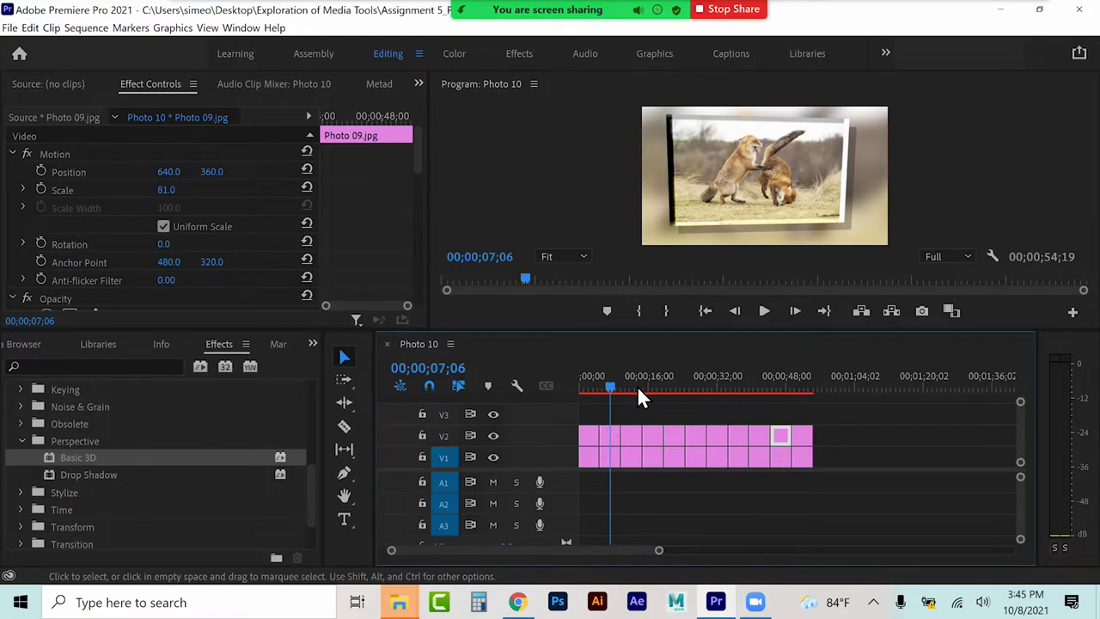
Step: Play the slideshow from the beginning to review the alternating 3D animations
drag(612, 384, 540, 385)
key(space)
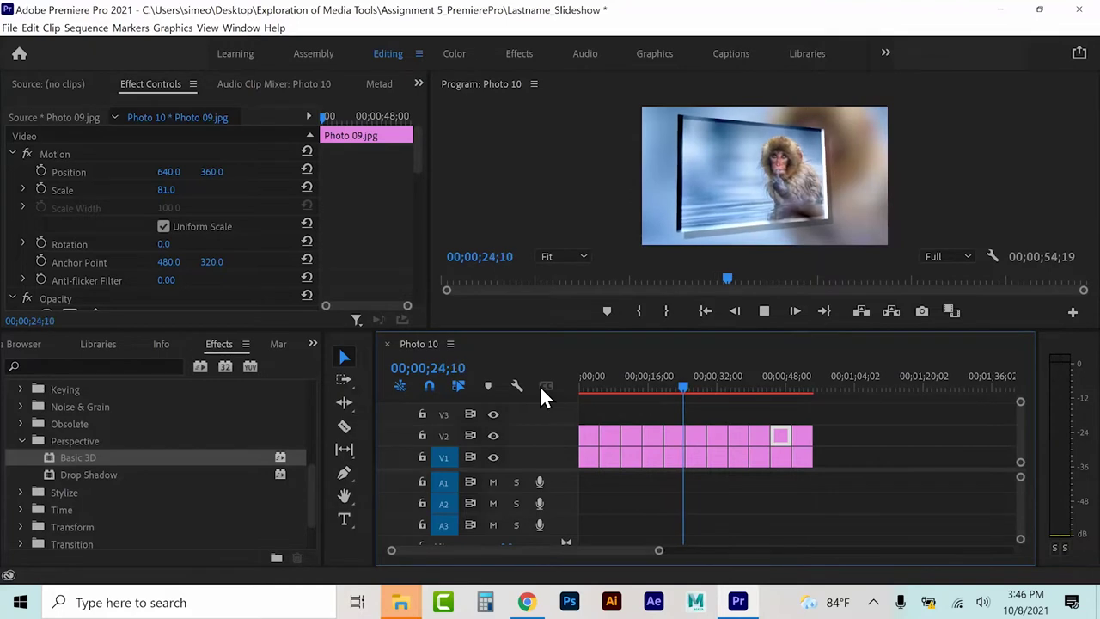
key(space)
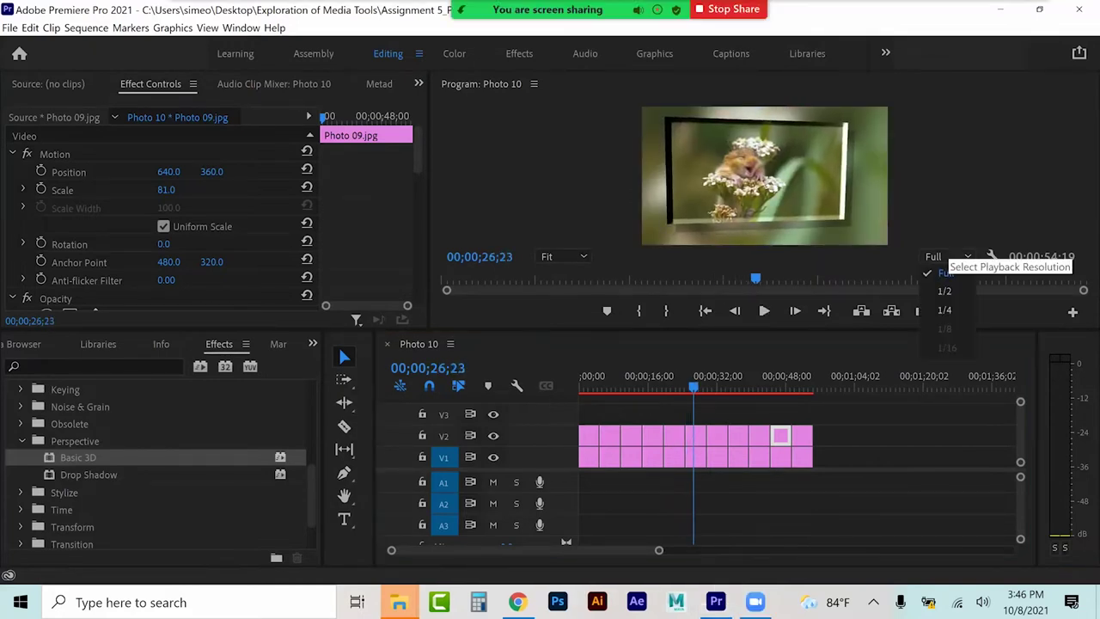
Step: Preview the slideshow from the start at 1/4 playback resolution, and restore Full resolution with the playhead back at 00;00;00;00
click(944, 309)
drag(648, 380, 561, 385)
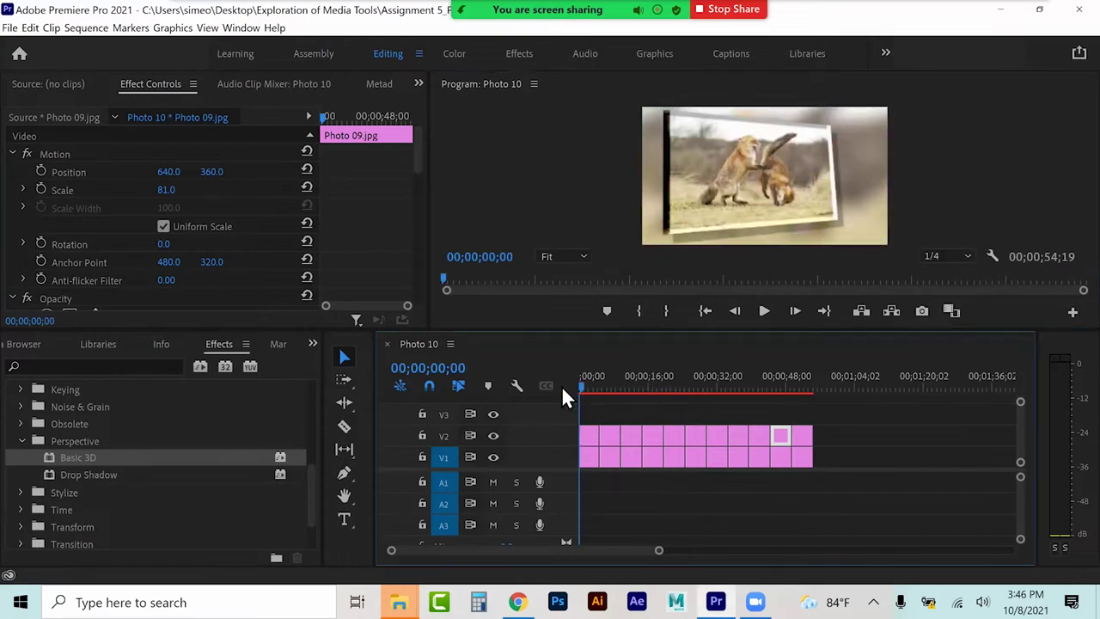
key(space)
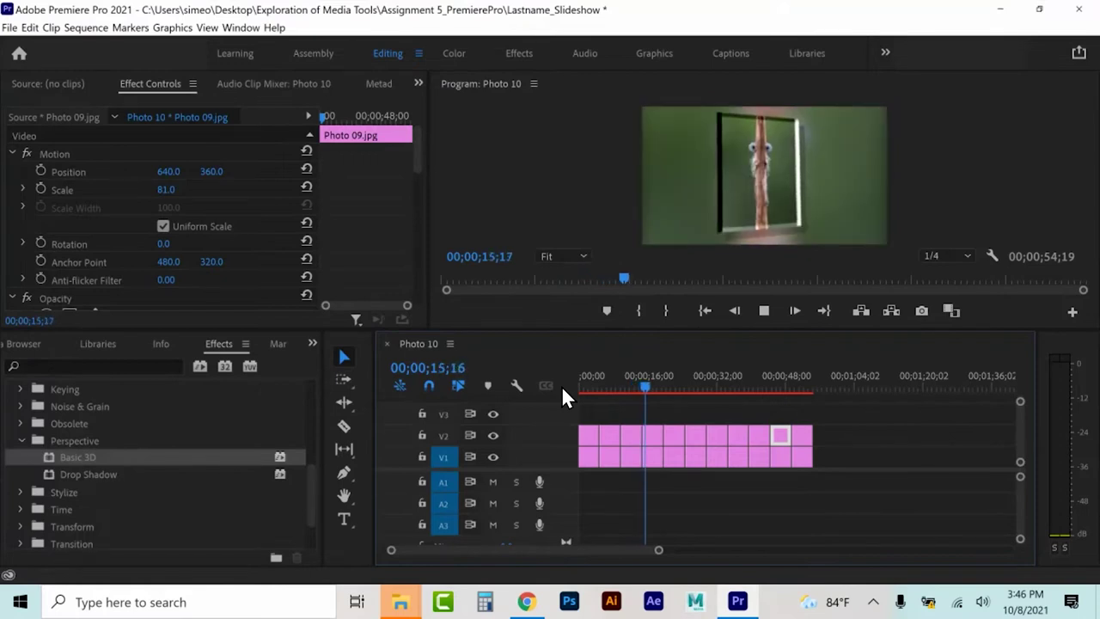
key(space)
click(945, 256)
click(945, 273)
click(844, 414)
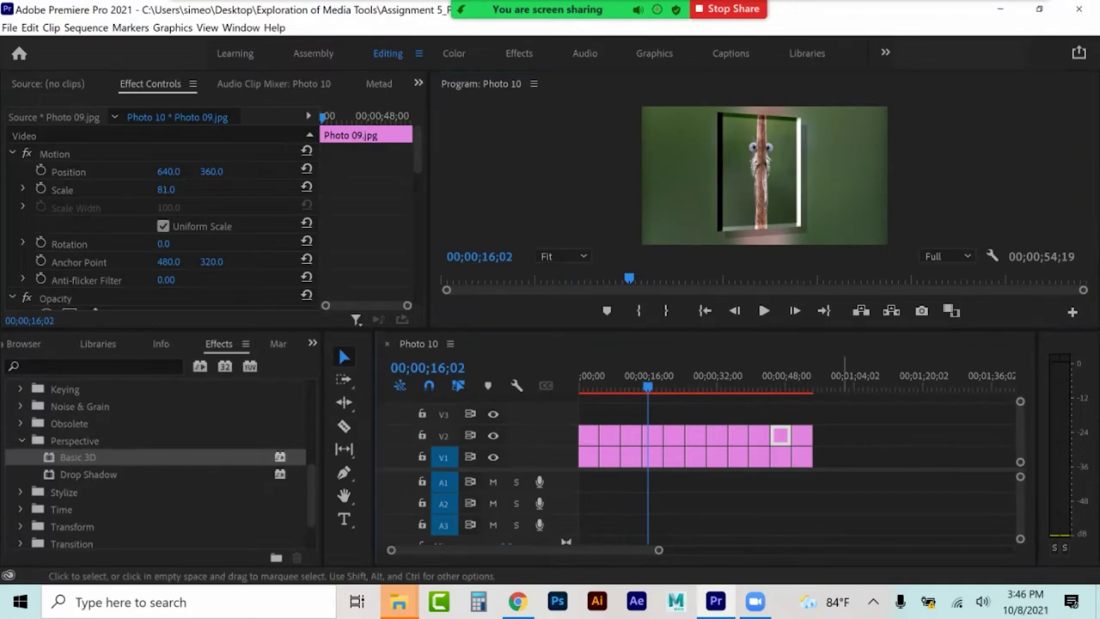
drag(615, 384, 575, 384)
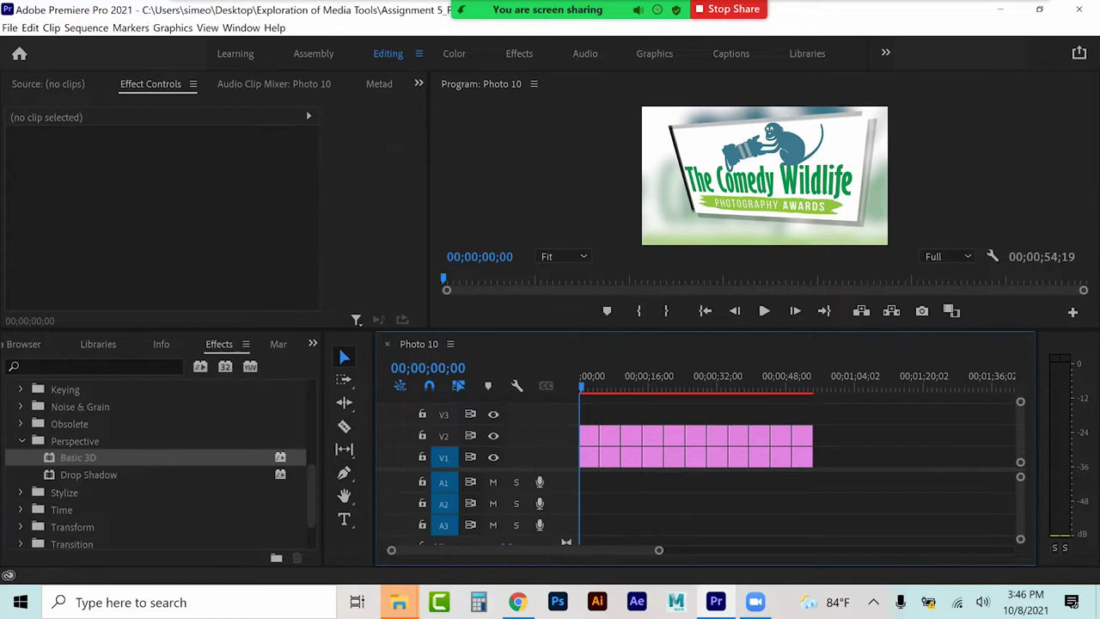
Step: Switch to File Explorer, open the Audio_Music folder inside Assignment 5_PremierePro, and clear away the other Explorer window
mouse_move(399, 601)
click(464, 524)
click(333, 520)
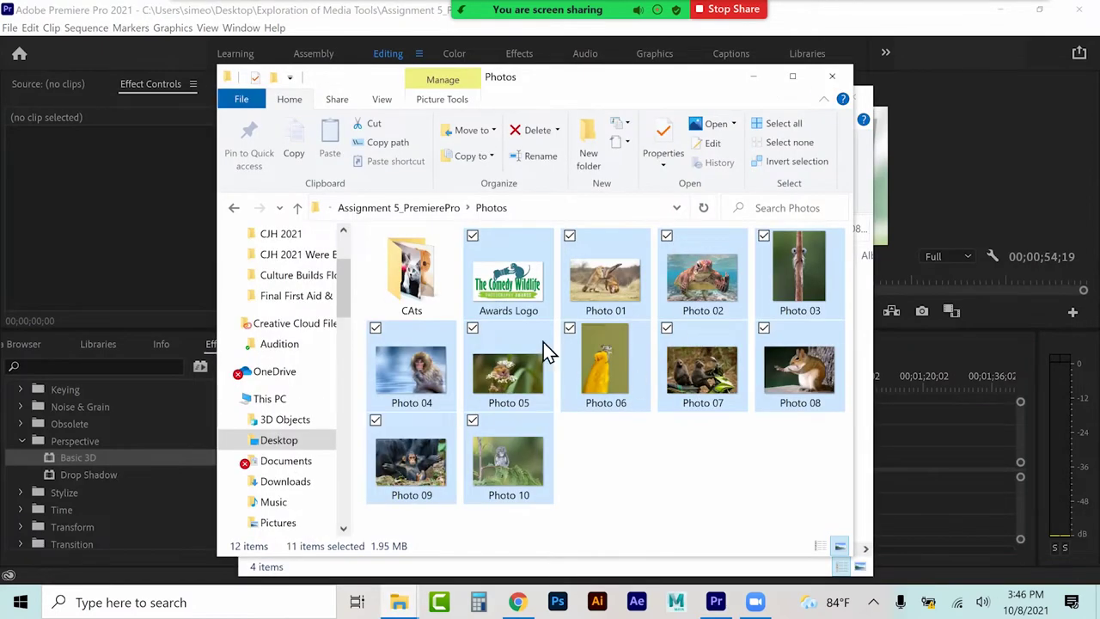
click(436, 212)
click(436, 281)
double_click(436, 281)
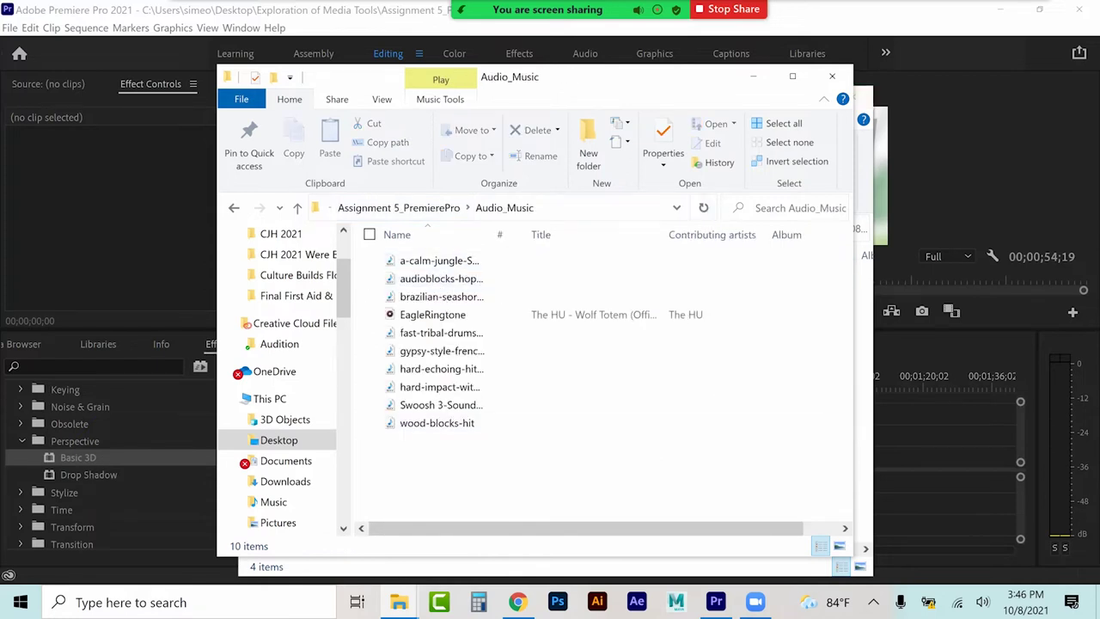
click(864, 109)
click(773, 96)
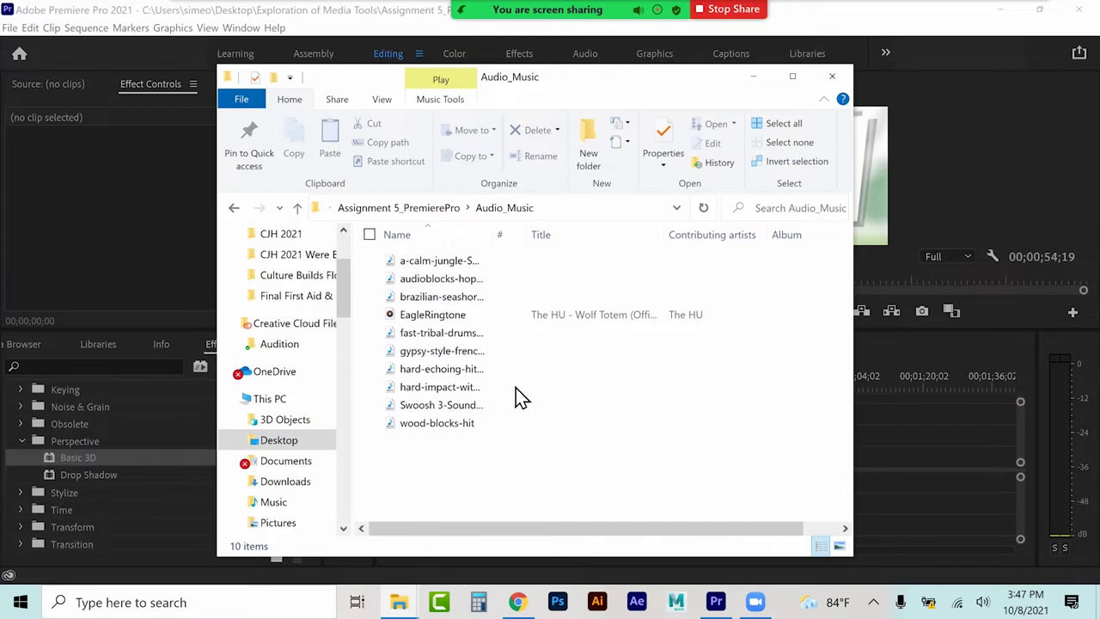
Step: Import the fast-tribal-drums audio file from the Audio_Music folder into the Lastname_Slideshow project
mouse_move(412, 339)
mouse_down()
mouse_move(425, 346)
mouse_move(381, 373)
mouse_move(418, 335)
mouse_up()
click(29, 343)
click(20, 344)
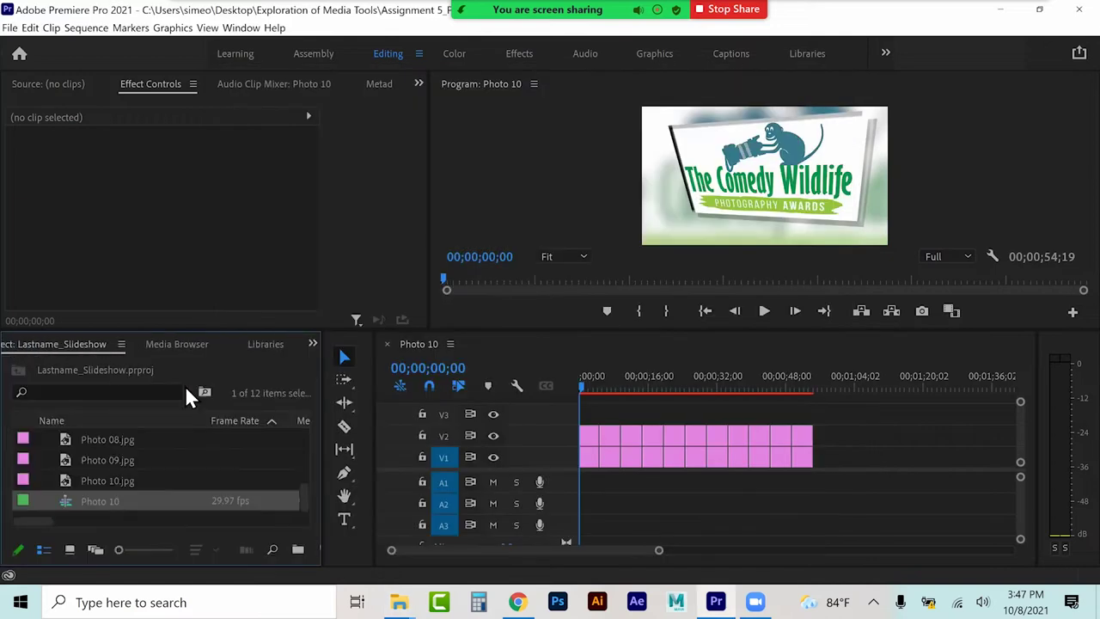
mouse_move(399, 601)
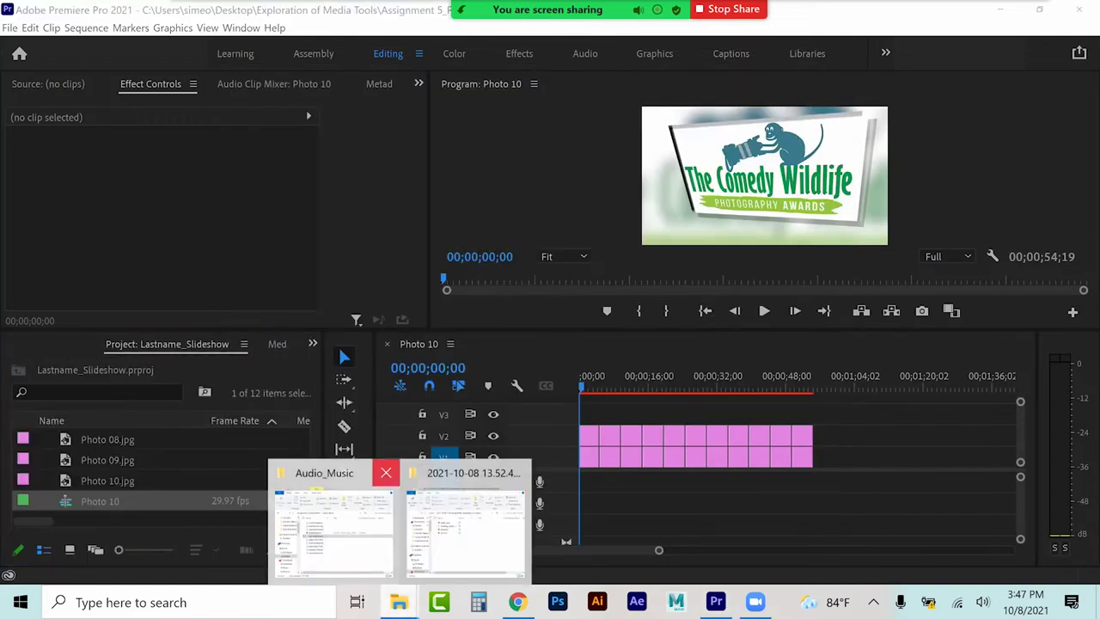
click(334, 524)
drag(437, 335, 202, 527)
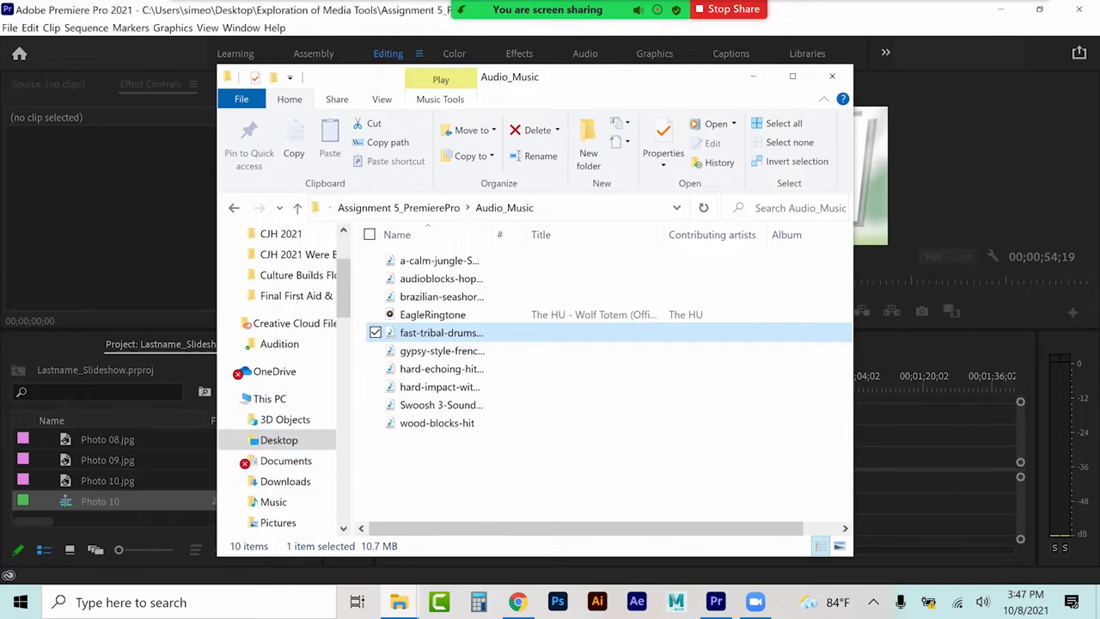
click(752, 77)
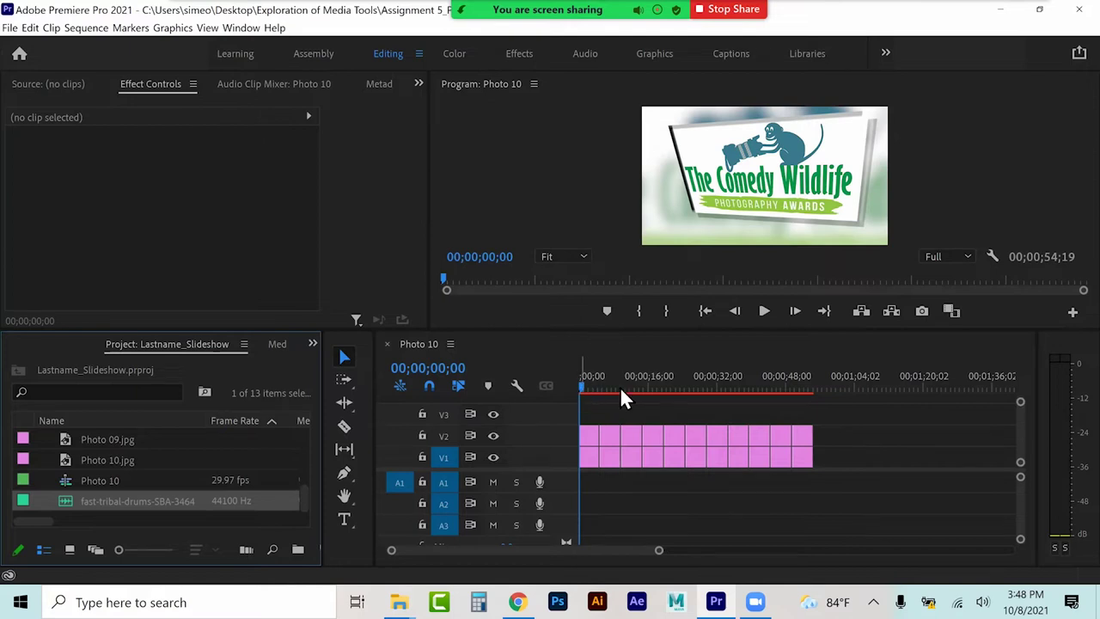
Step: Place the fast-tribal-drums clip on audio track A1 at the start of the sequence
click(583, 387)
drag(590, 386, 603, 387)
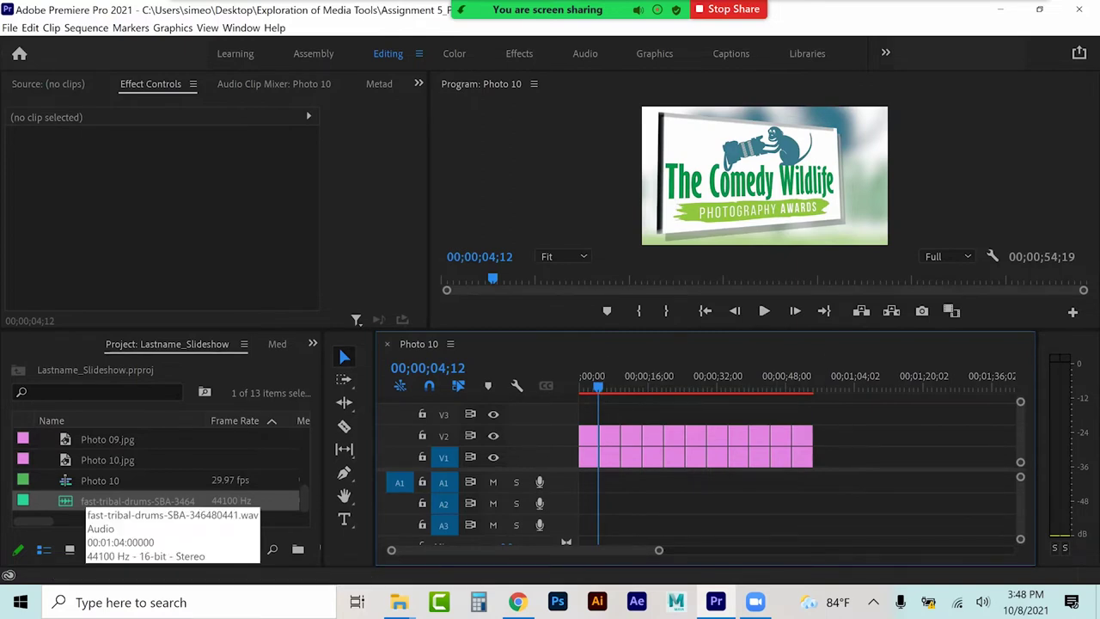
drag(83, 501, 591, 478)
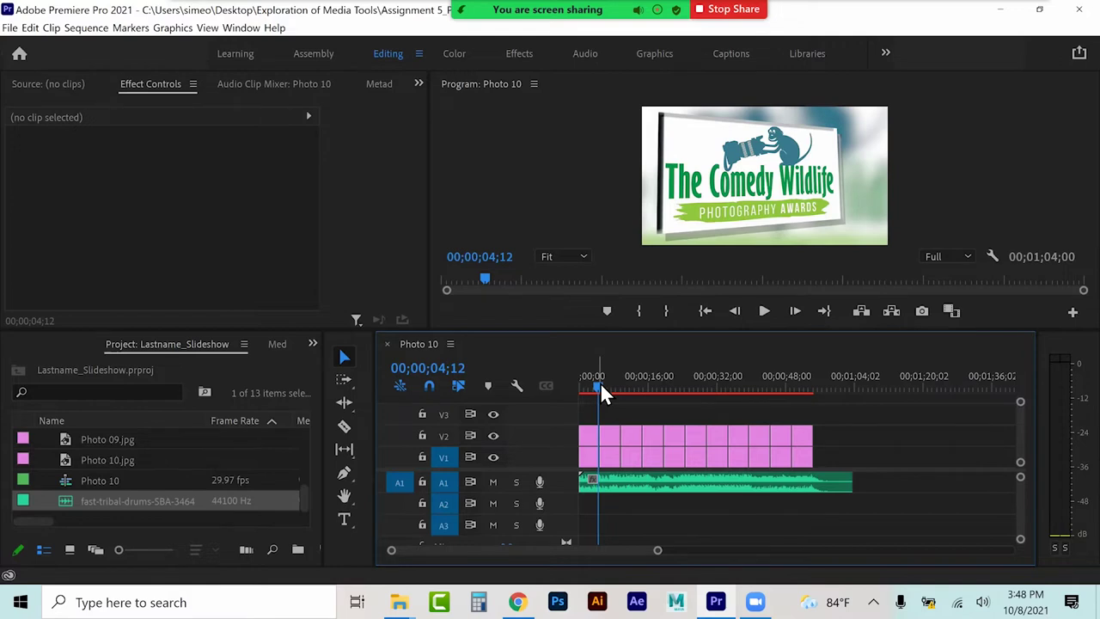
Step: Set the speed of the fast-tribal-drums clip on A1 to 110%
click(645, 481)
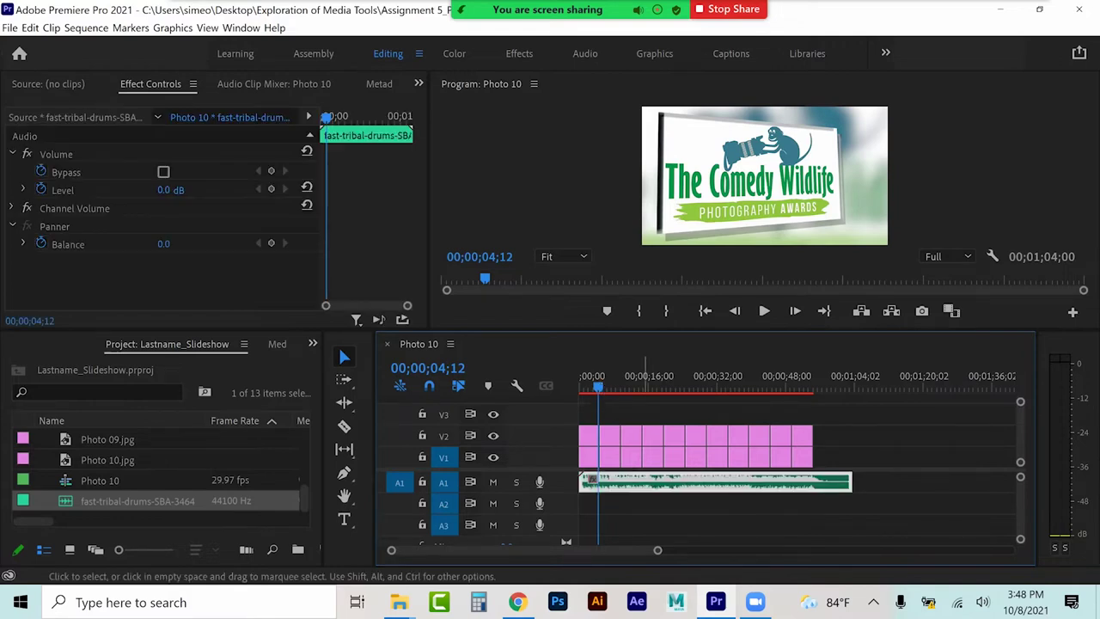
right_click(644, 481)
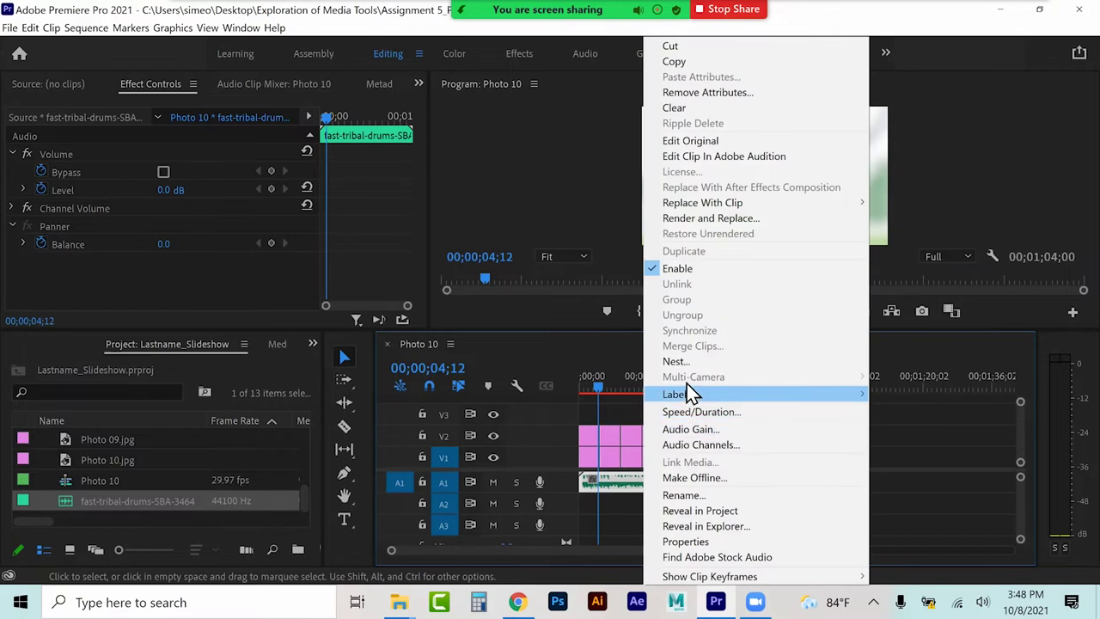
click(687, 412)
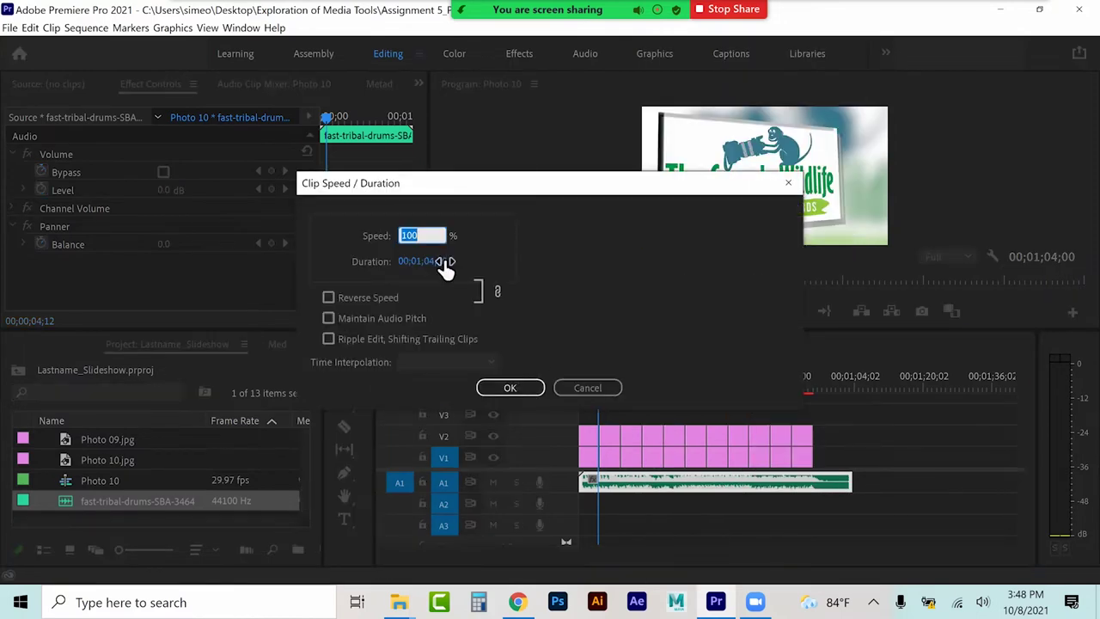
text(110)
click(516, 387)
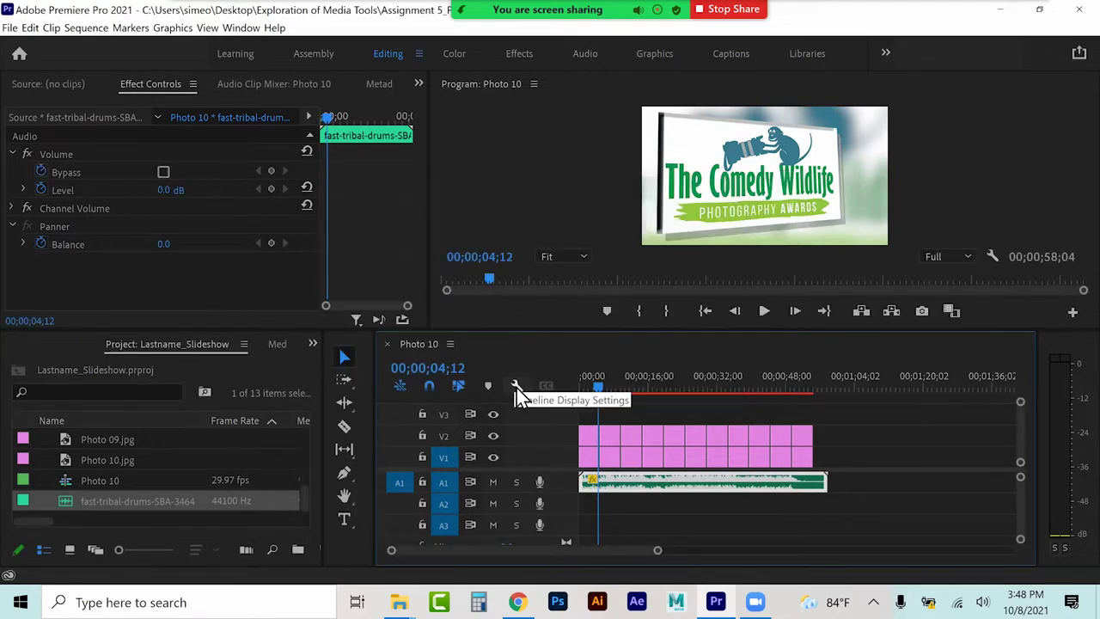
Step: Set the speed of the fast-tribal-drums clip on A1 to 115%
right_click(658, 481)
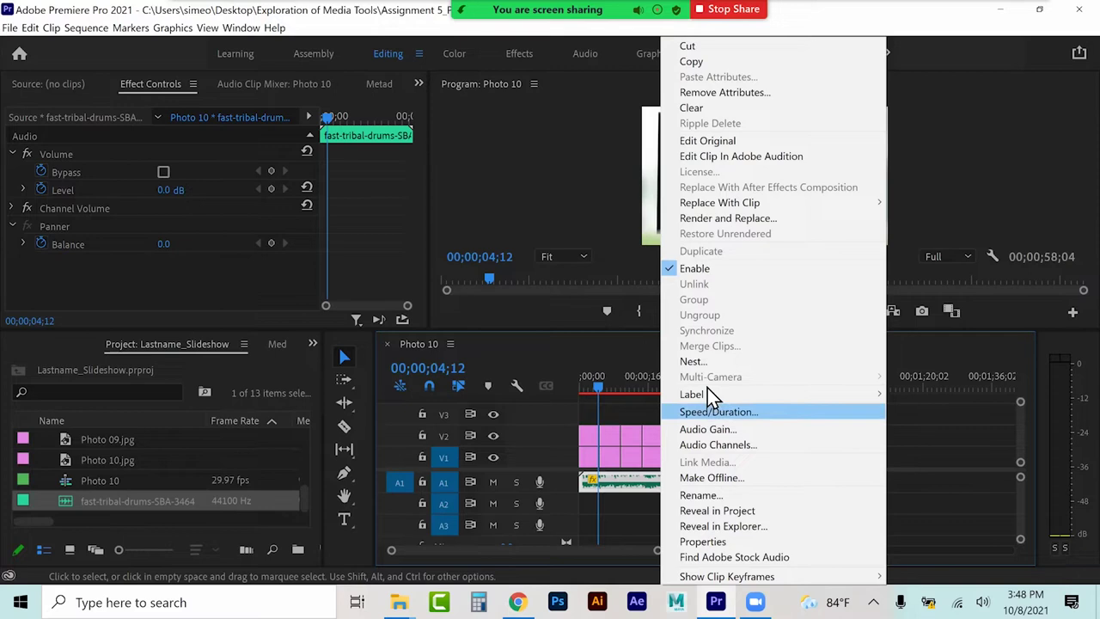
click(713, 411)
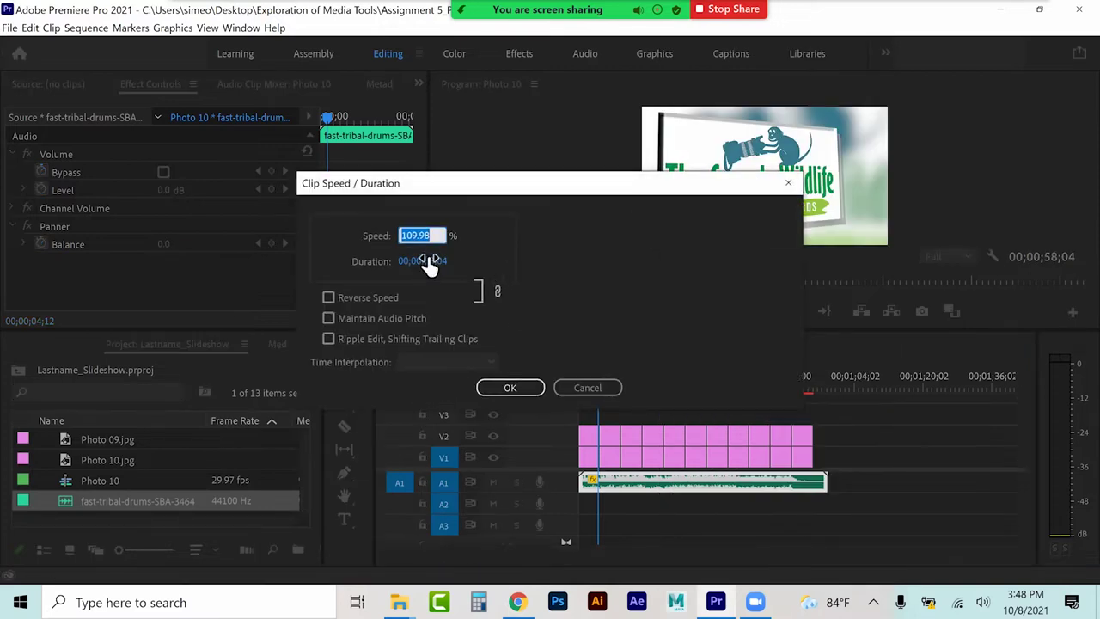
text(115)
key(Return)
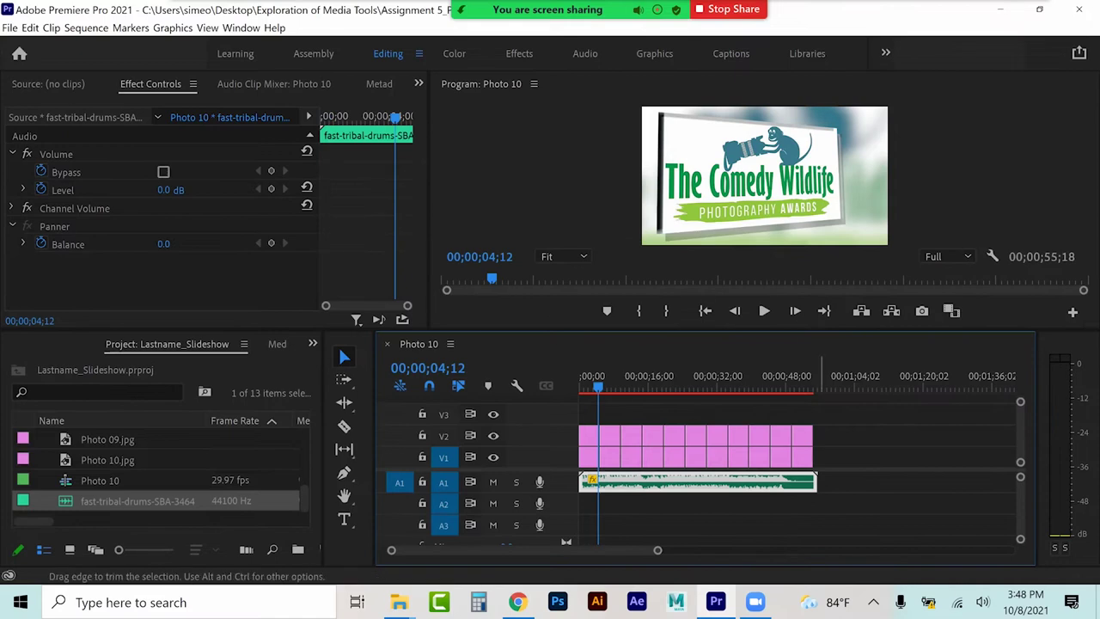
Step: Play the opening of the sequence from 00;00;00;00 to hear the music with the logo
drag(598, 386, 583, 388)
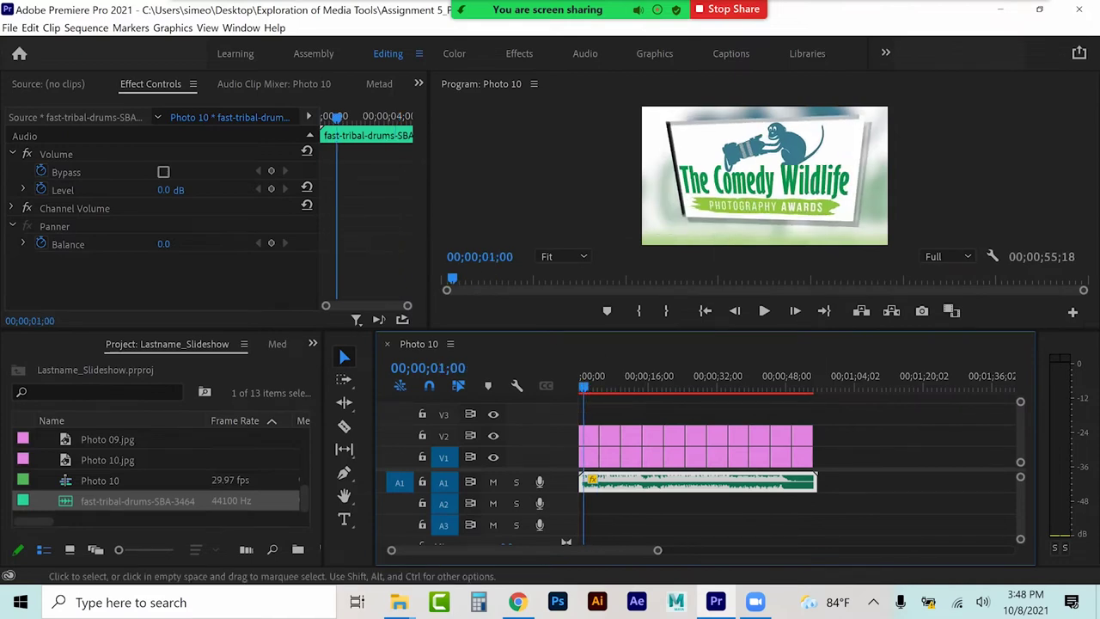
click(580, 384)
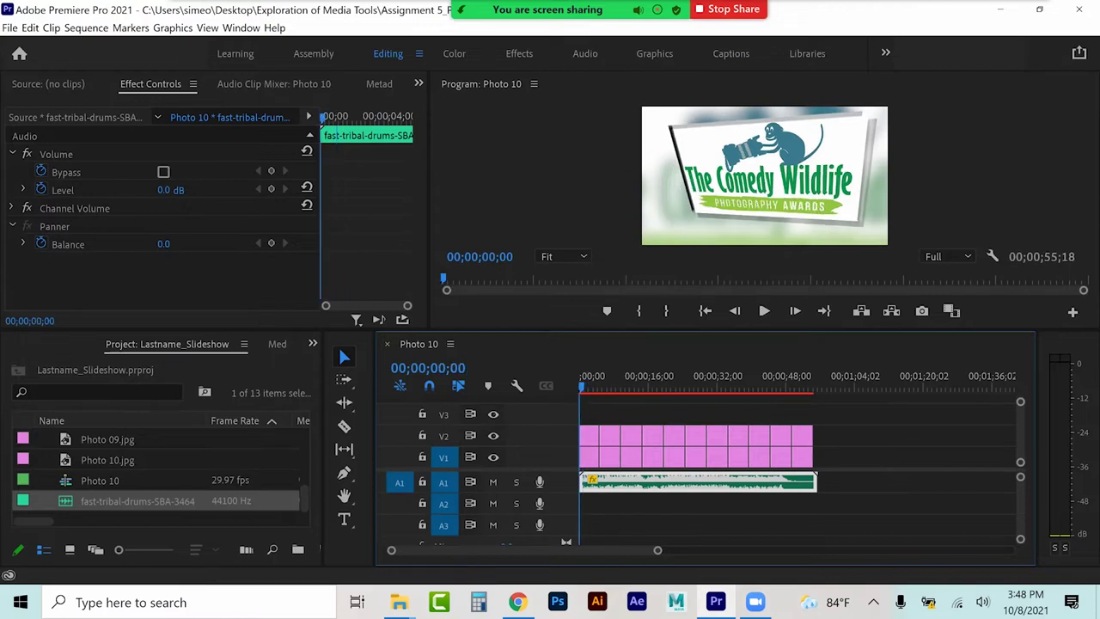
key(space)
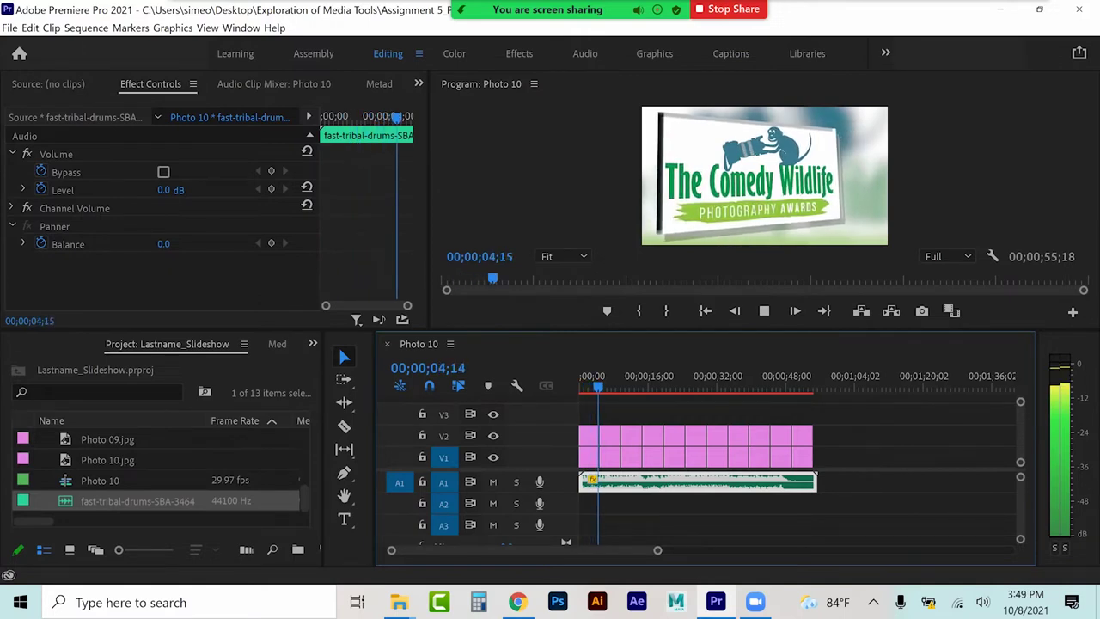
key(space)
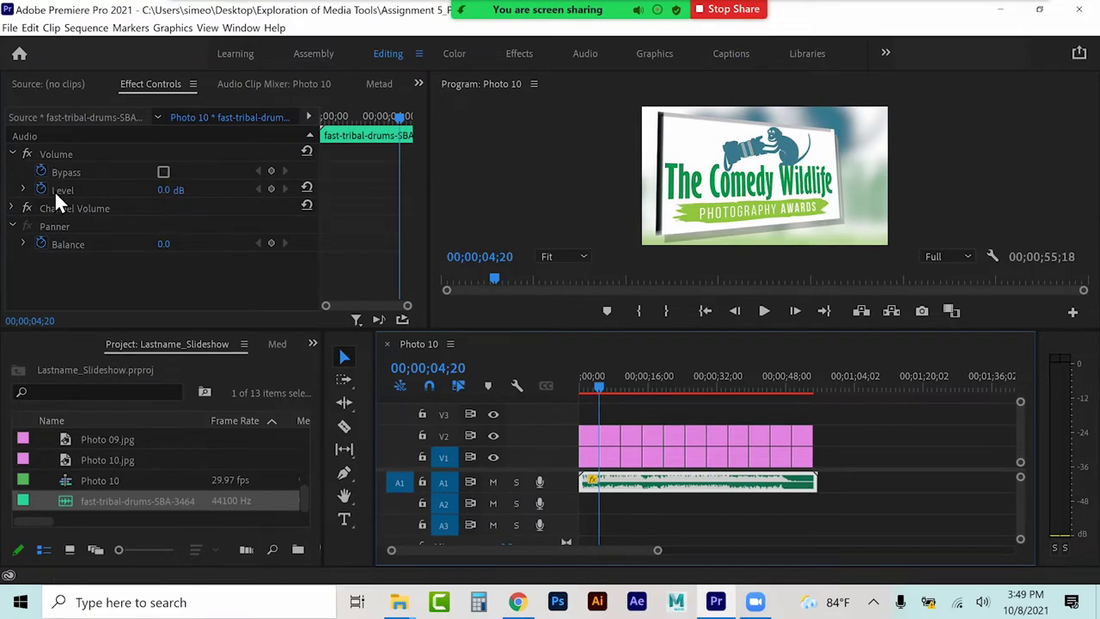
Step: Turn off keyframing for the drum clip's volume level and set the level to -3 dB
click(163, 189)
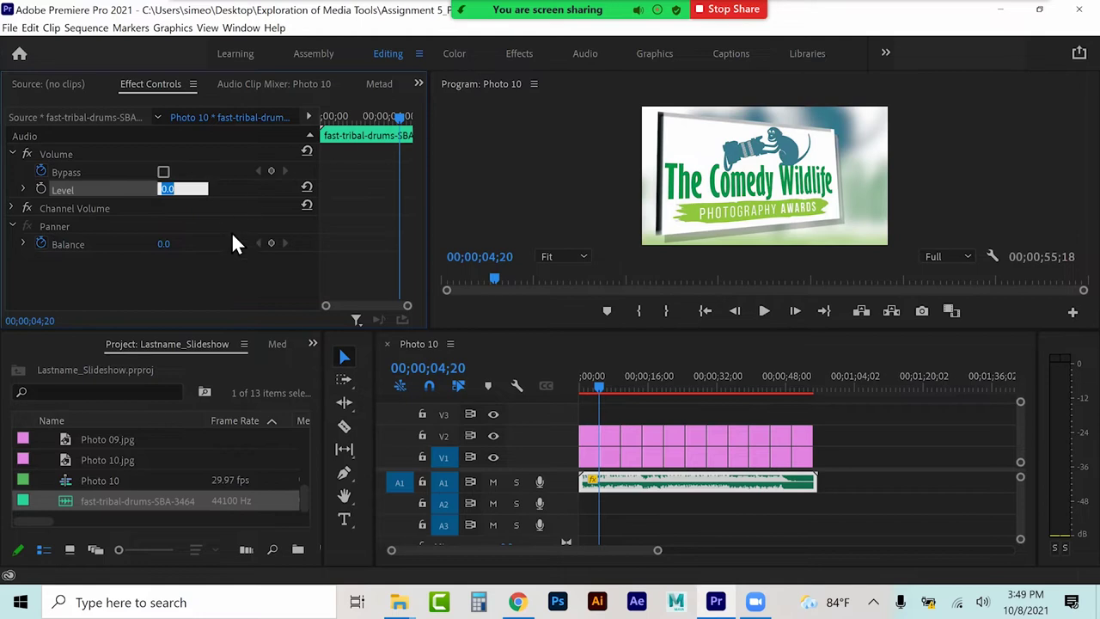
text(-3)
key(Return)
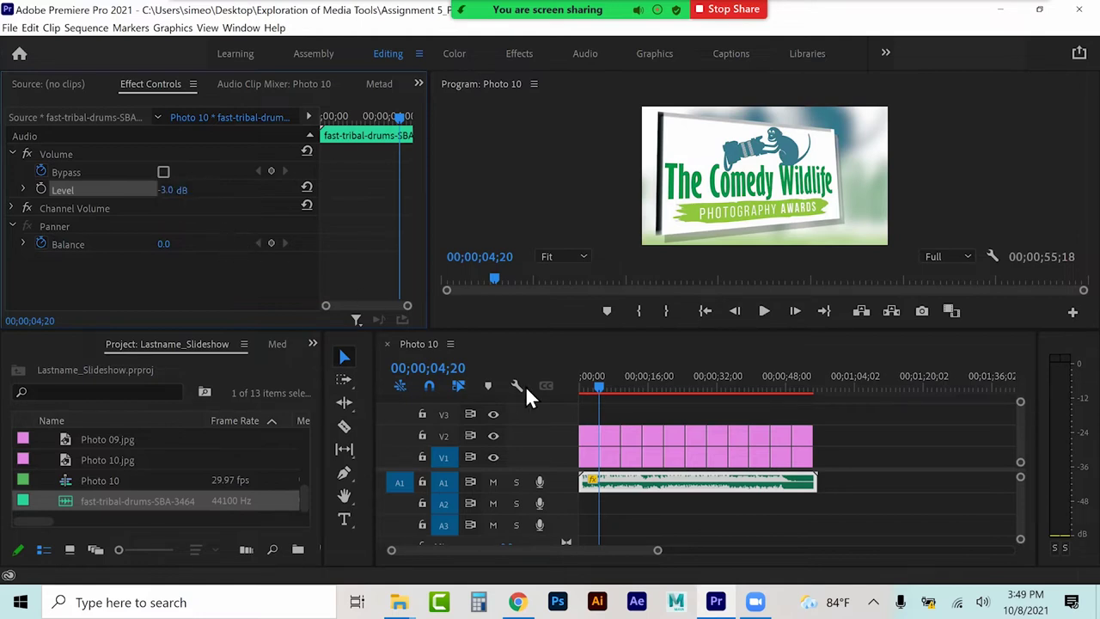
Step: Fade the music in with volume level keyframes of -3 dB at 00;00;00;18 and -281.1 dB at 00;00;00;00
drag(594, 385, 584, 388)
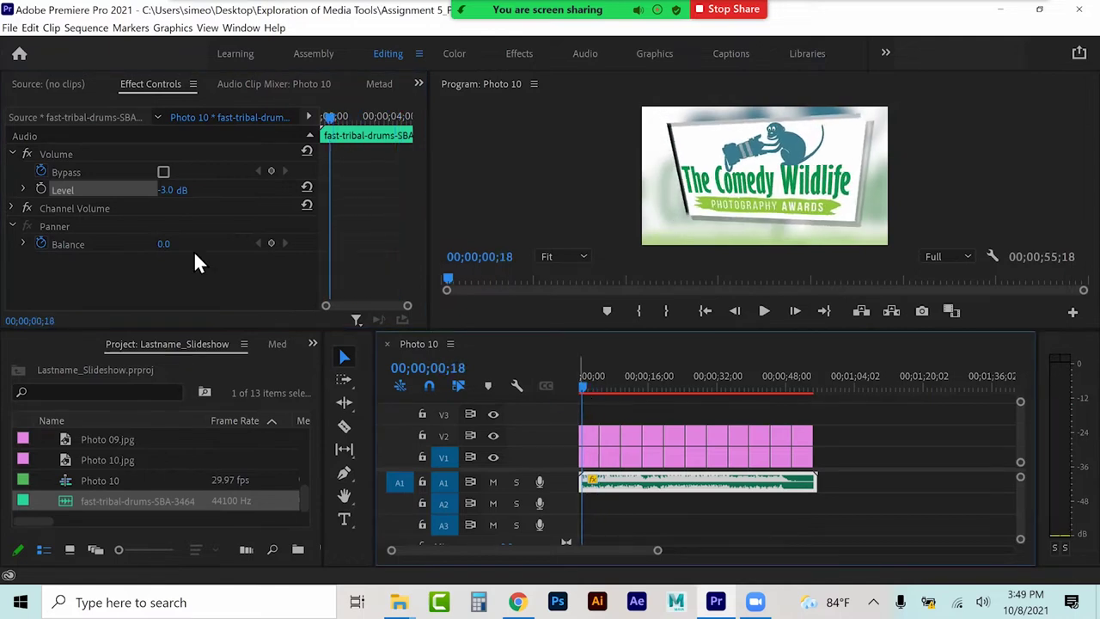
click(40, 189)
drag(584, 384, 566, 397)
mouse_move(182, 190)
mouse_down()
mouse_move(164, 190)
mouse_move(183, 190)
mouse_up()
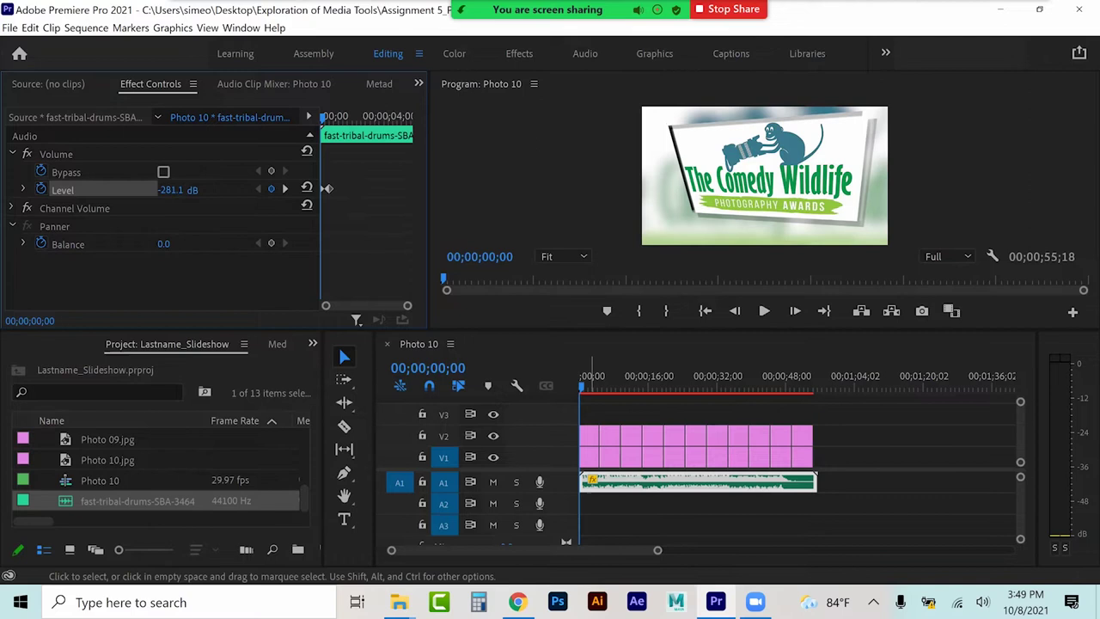
drag(589, 416, 800, 446)
drag(657, 550, 540, 550)
key(equal)
drag(460, 550, 496, 549)
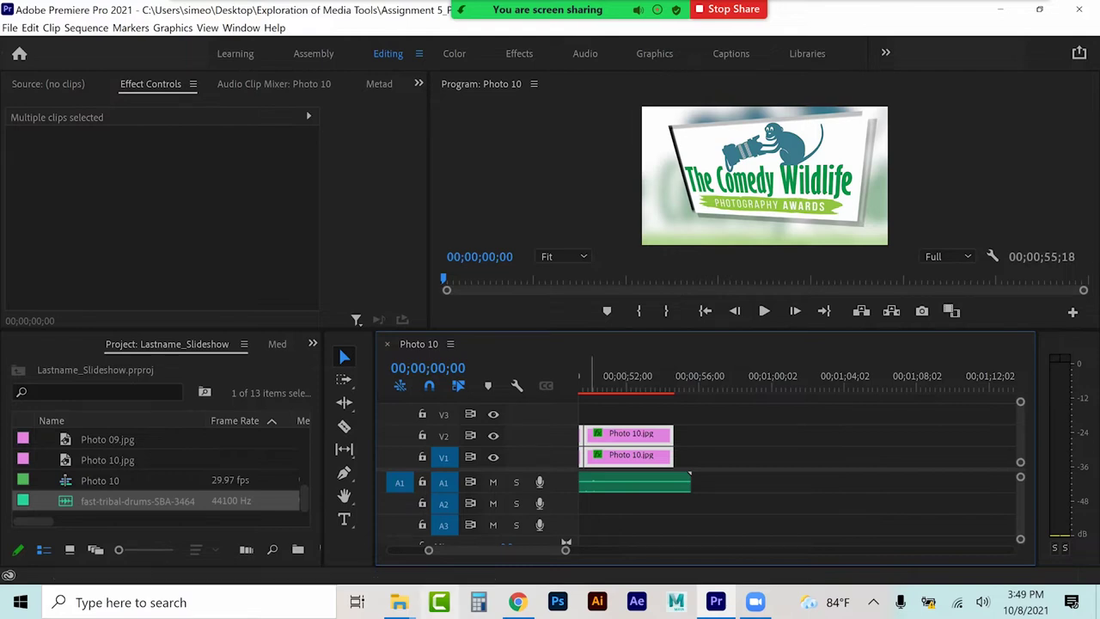
key(backslash)
drag(635, 550, 979, 550)
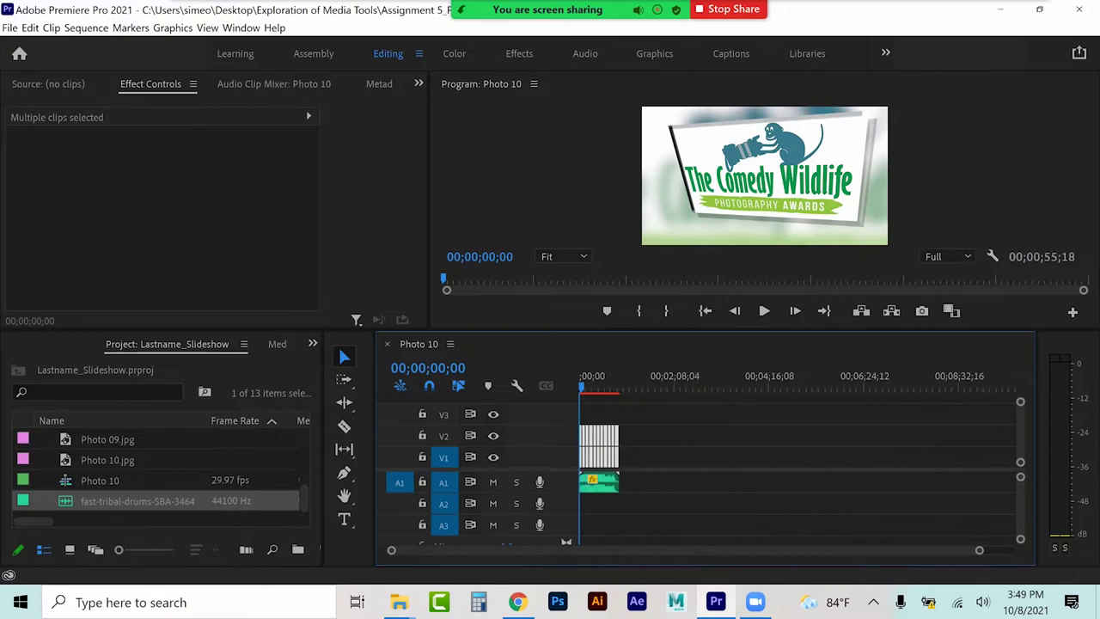
Step: Set the speed of the fast-tribal-drums clip on A1 to 100%
key(equal)
key(equal)
key(equal)
key(equal)
right_click(684, 481)
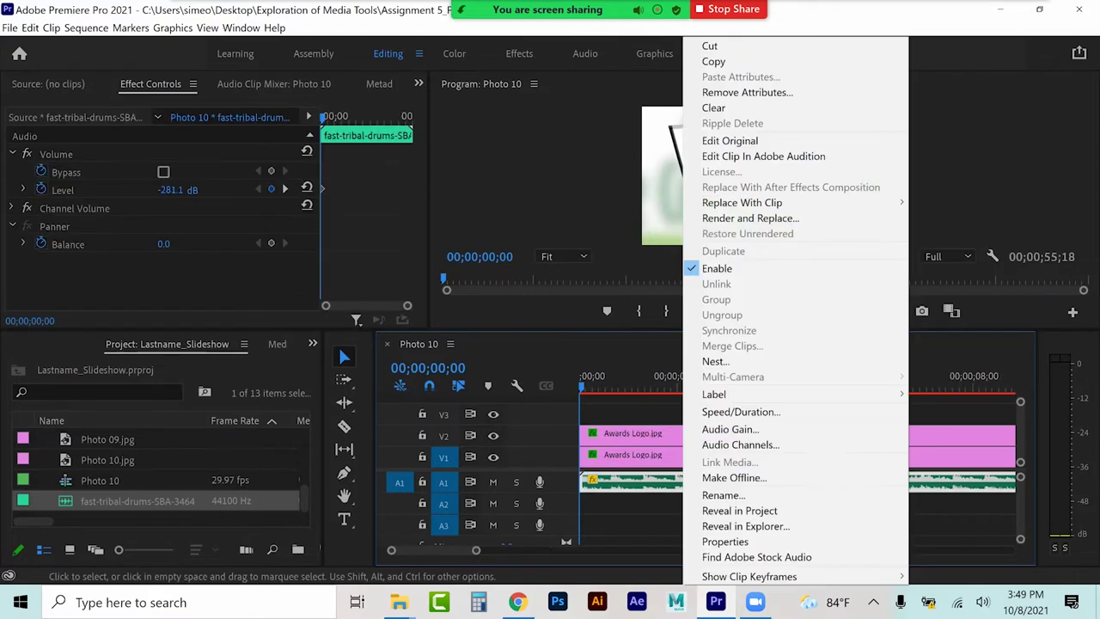
click(741, 411)
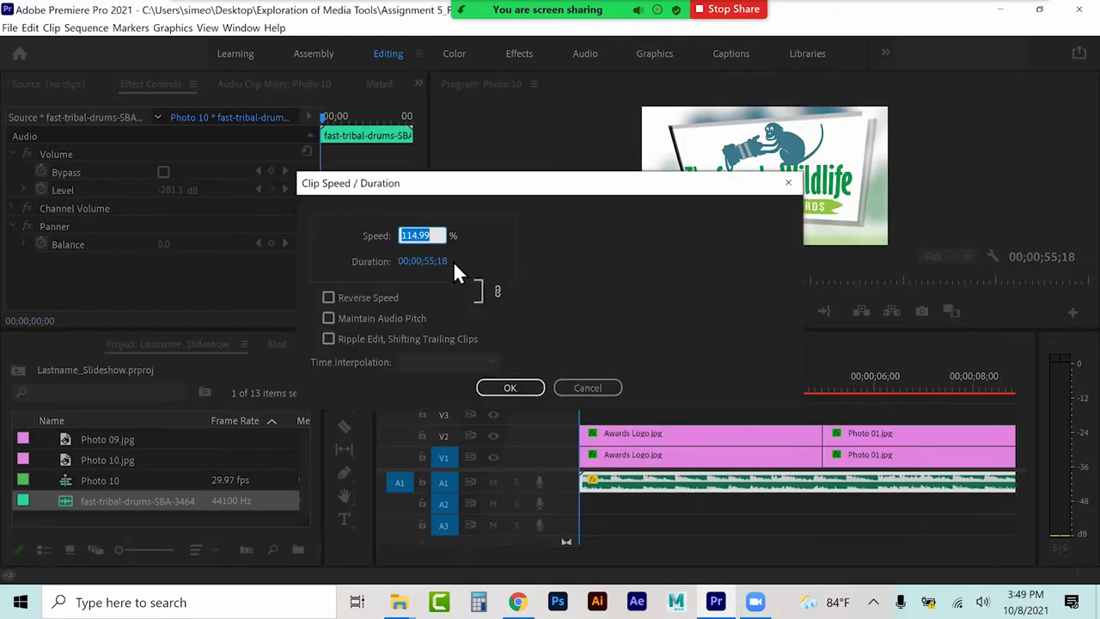
text(100)
key(Return)
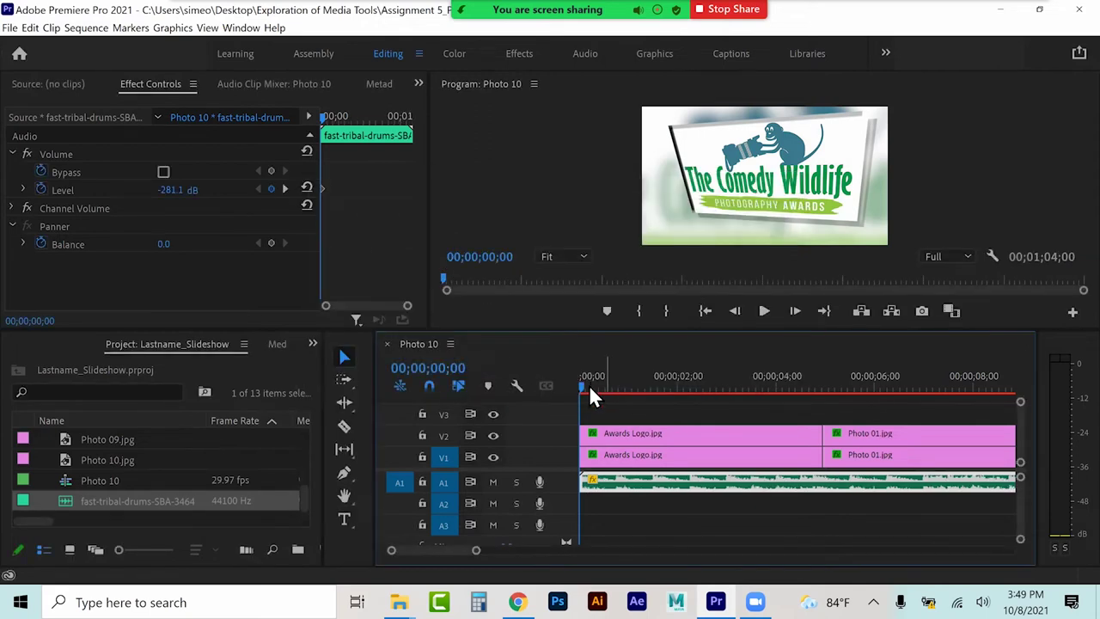
Step: Split the drum clip on A1 just past the end of the last photo, at about 00;00;56;07, and delete the remaining tail
key(minus)
key(minus)
key(minus)
key(minus)
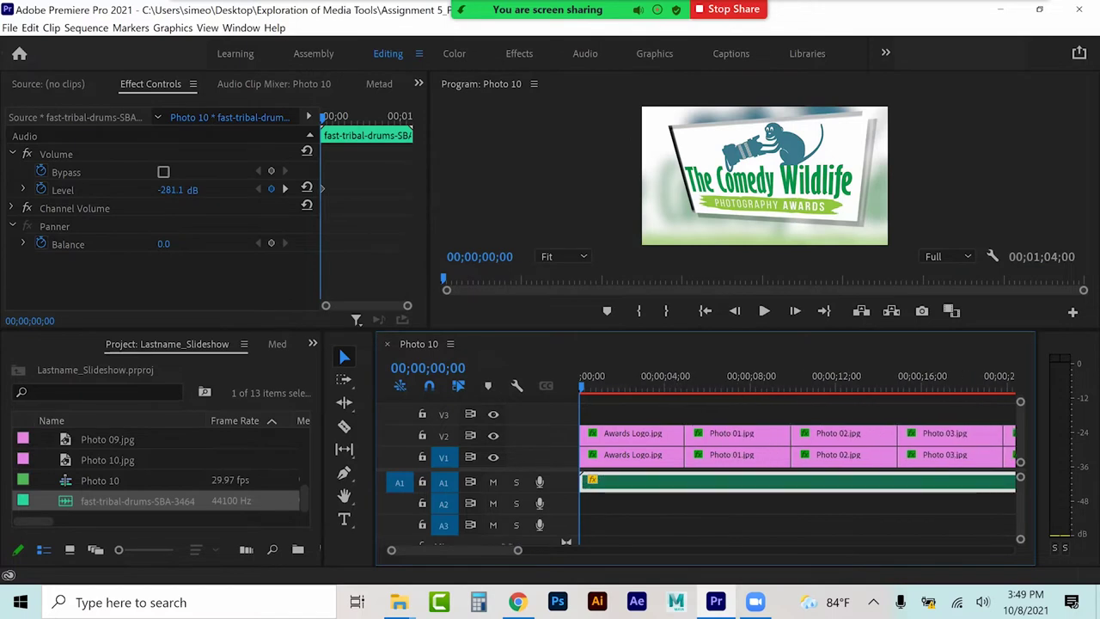
key(minus)
key(minus)
key(minus)
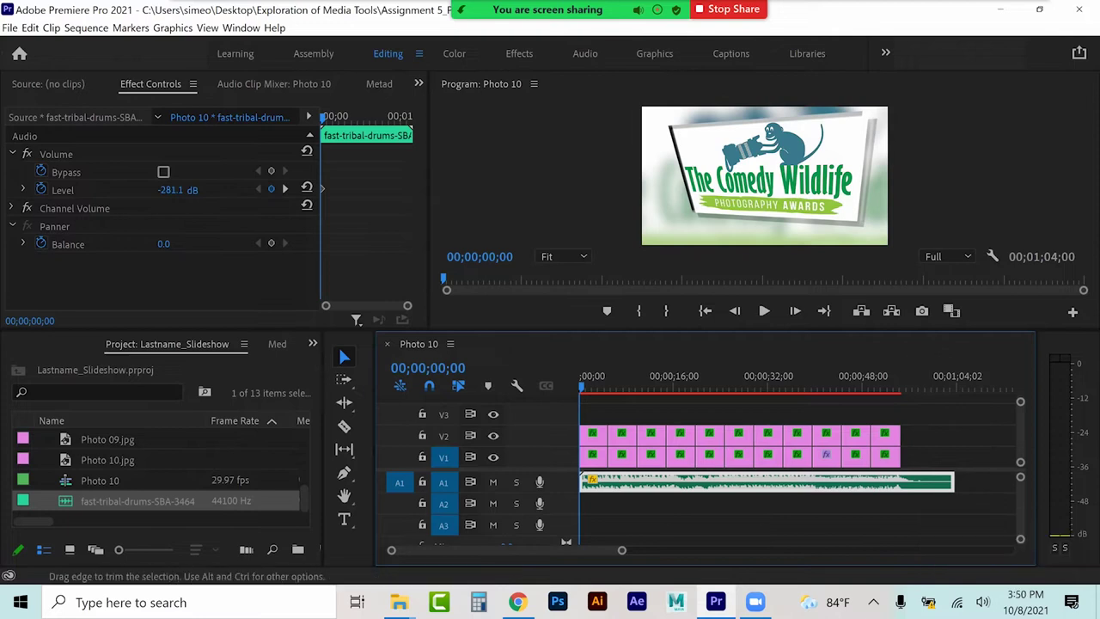
key(c)
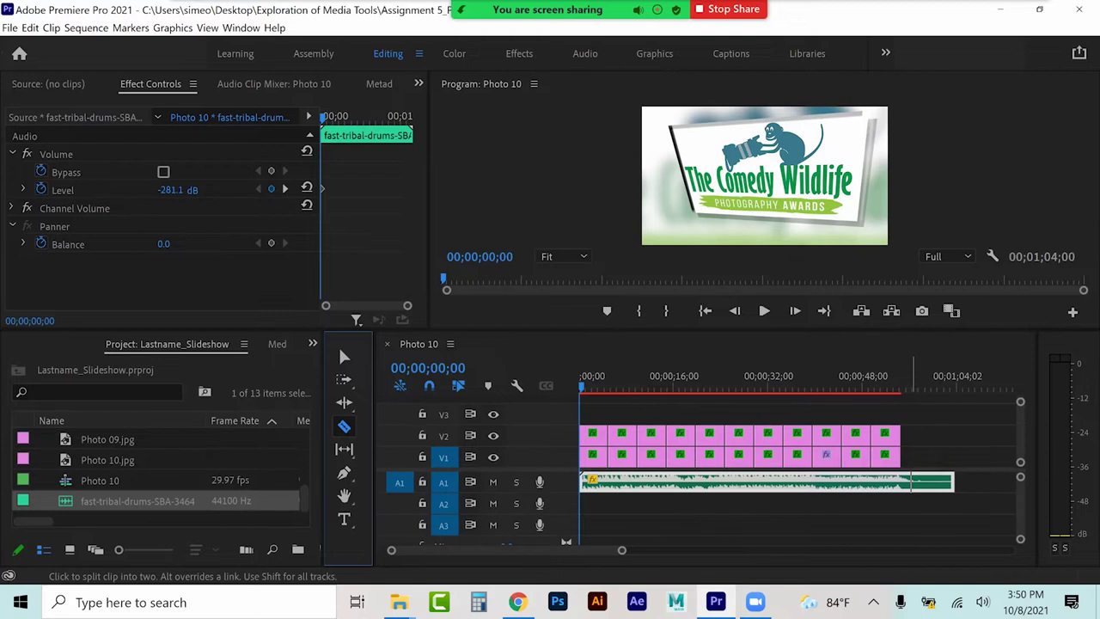
click(344, 358)
click(934, 482)
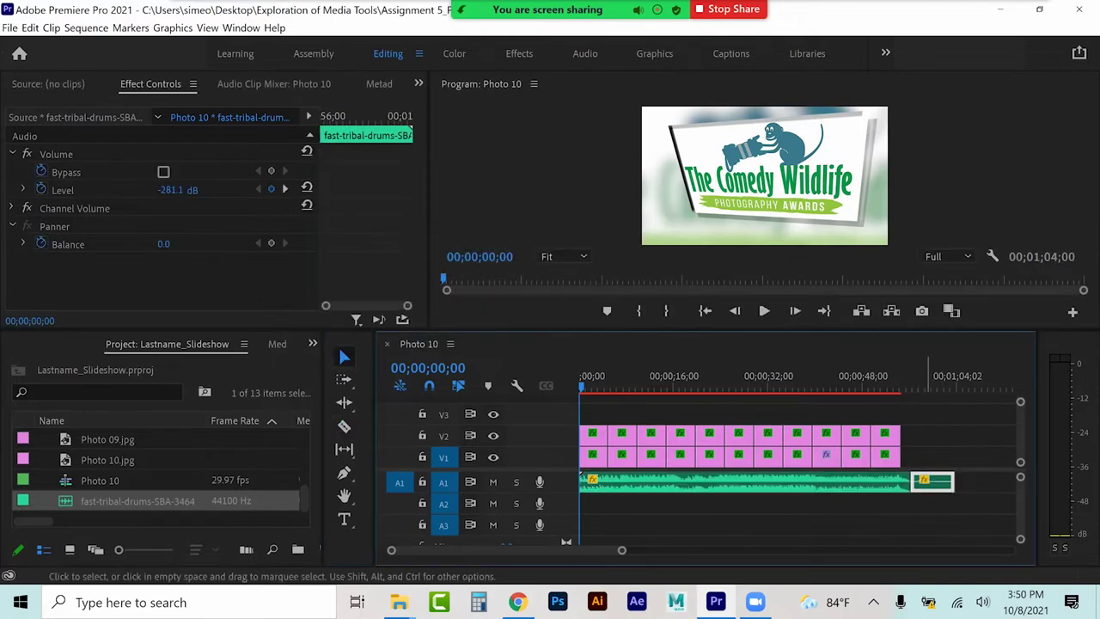
key(Delete)
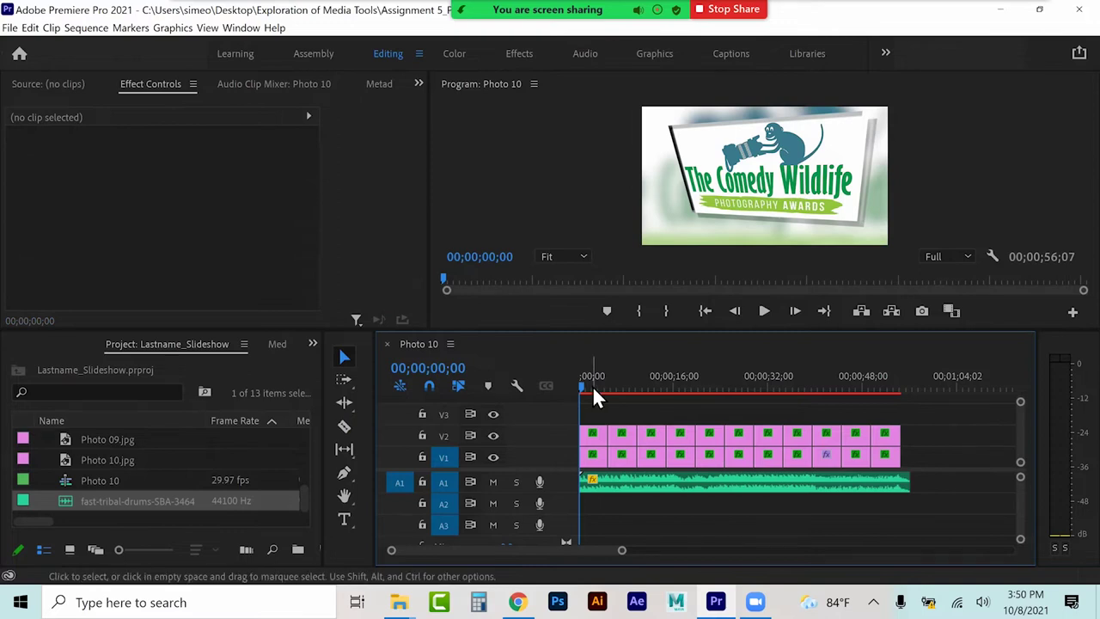
Step: Shift all the logo and photo clips on V1 and V2 about two frames later, leaving a short black gap at the sequence start
drag(588, 407, 903, 466)
drag(621, 550, 569, 550)
key(=)
key(=)
key(=)
key(=)
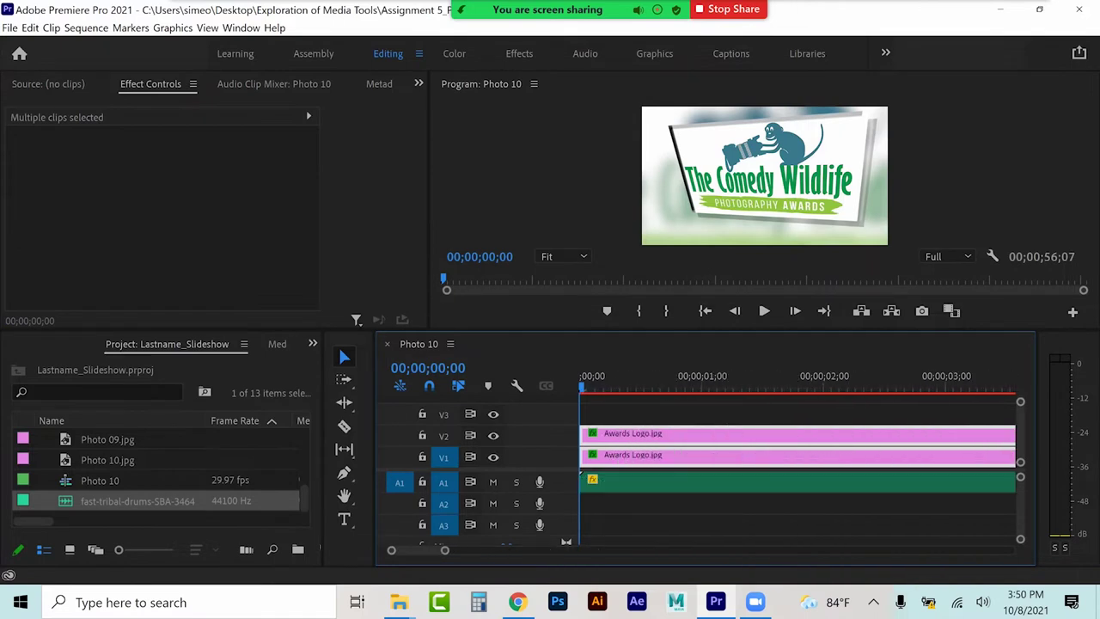
drag(593, 442, 607, 442)
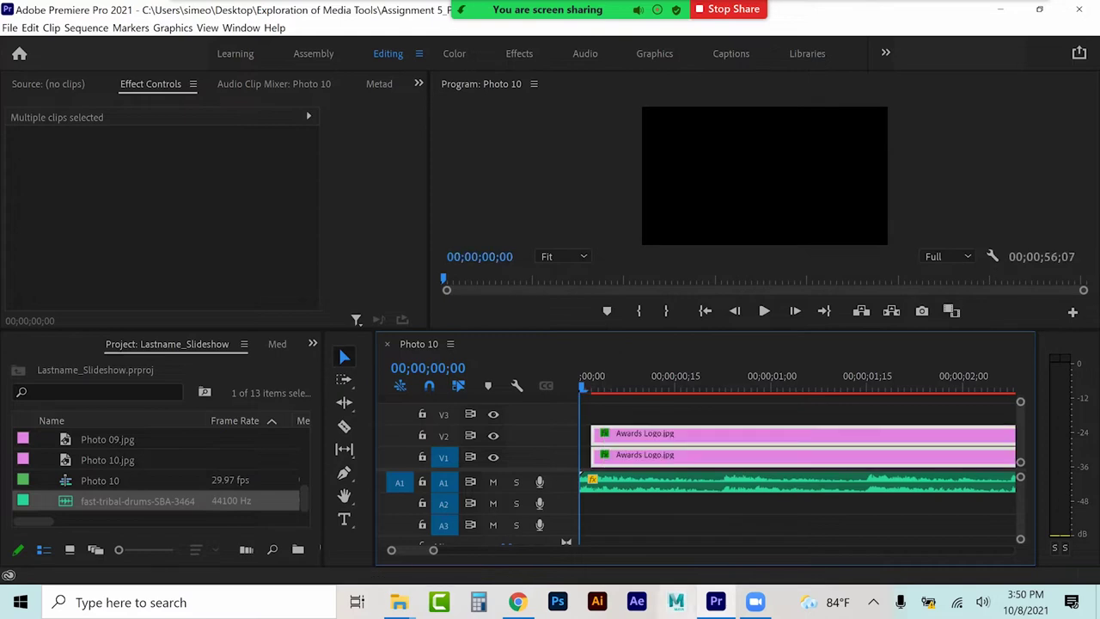
Step: Mark the sequence's out point at 00;00;56;09, at the end of the drum clip
drag(433, 550, 601, 550)
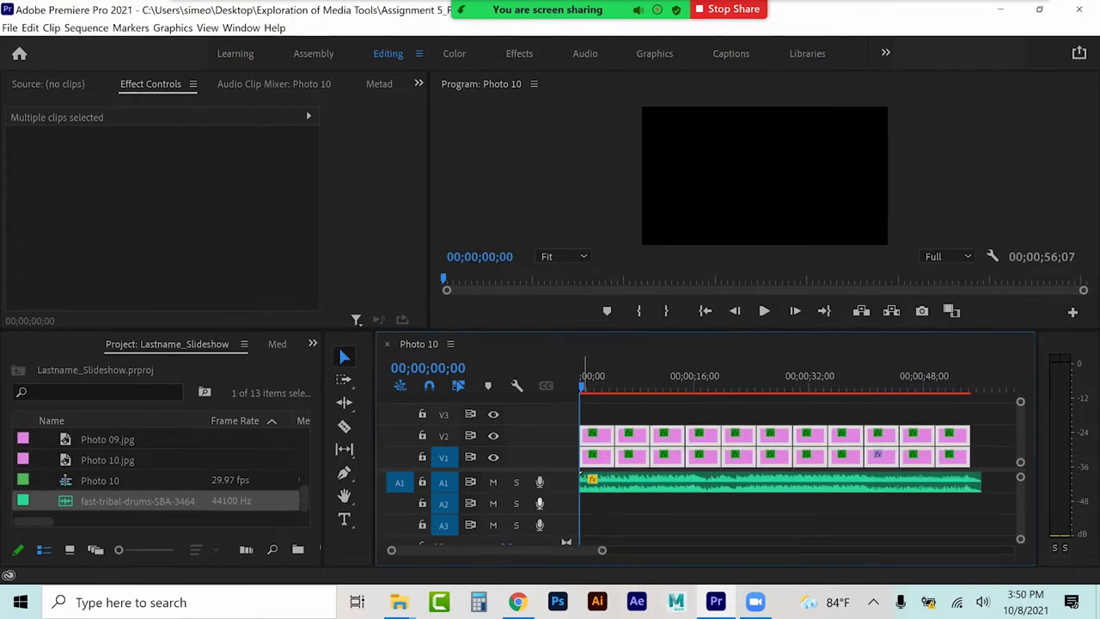
click(982, 378)
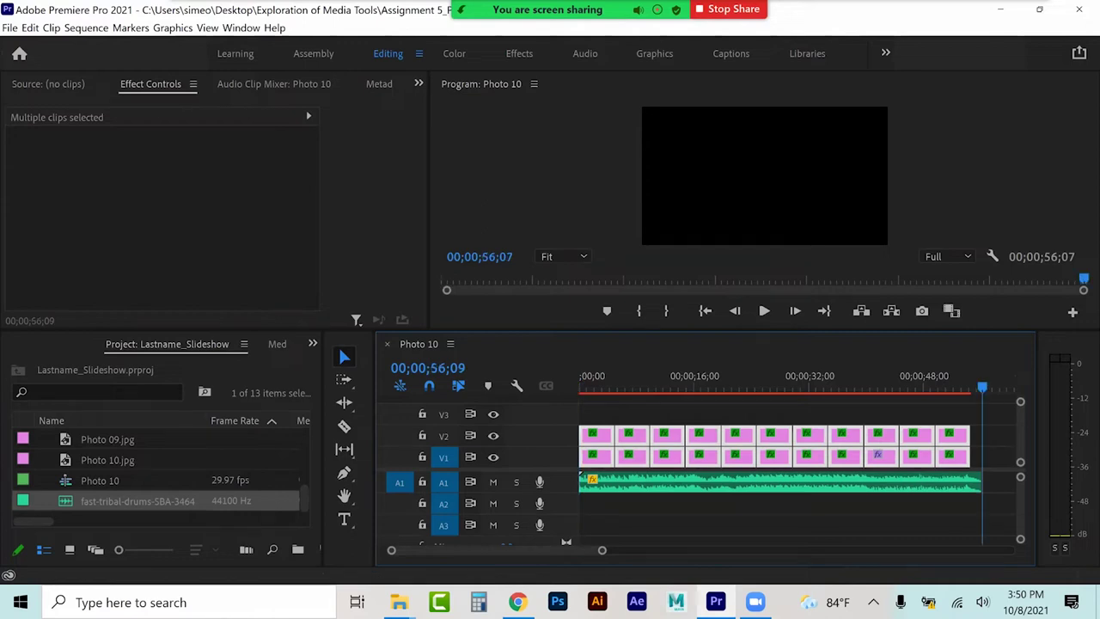
click(668, 313)
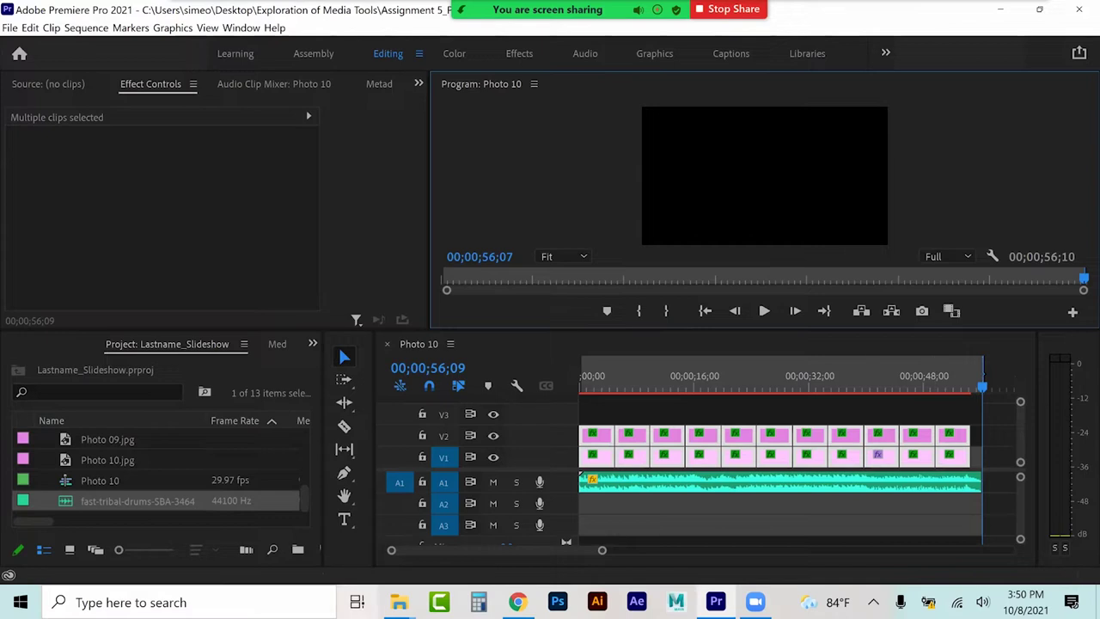
Step: Play the slideshow from 00;00;00;00 through the first photos to check the pictures against the music
drag(601, 385, 570, 387)
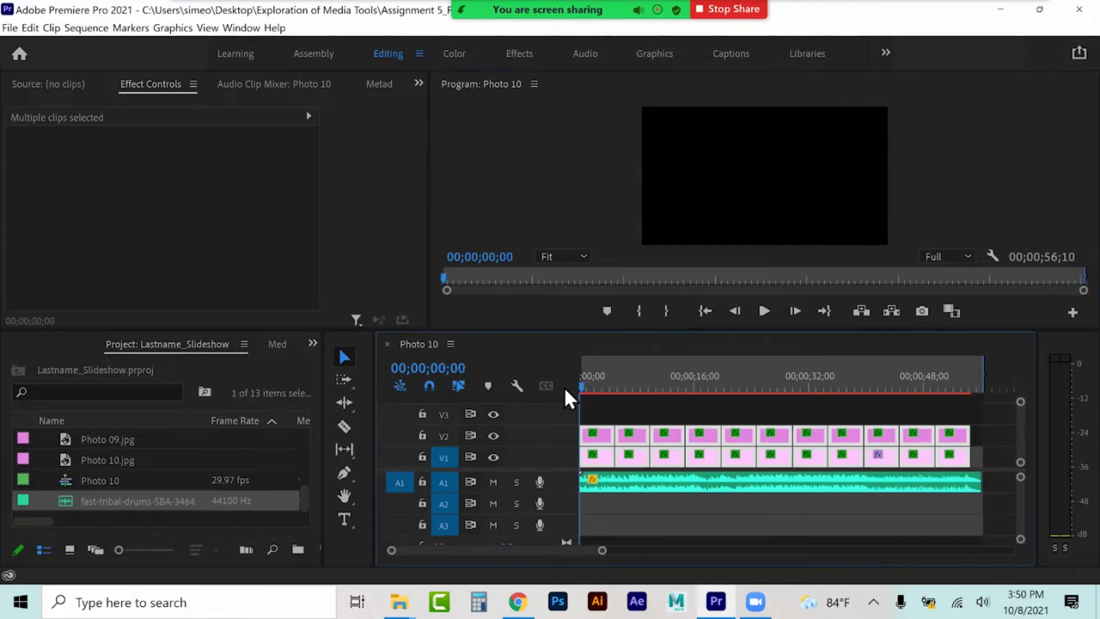
key(space)
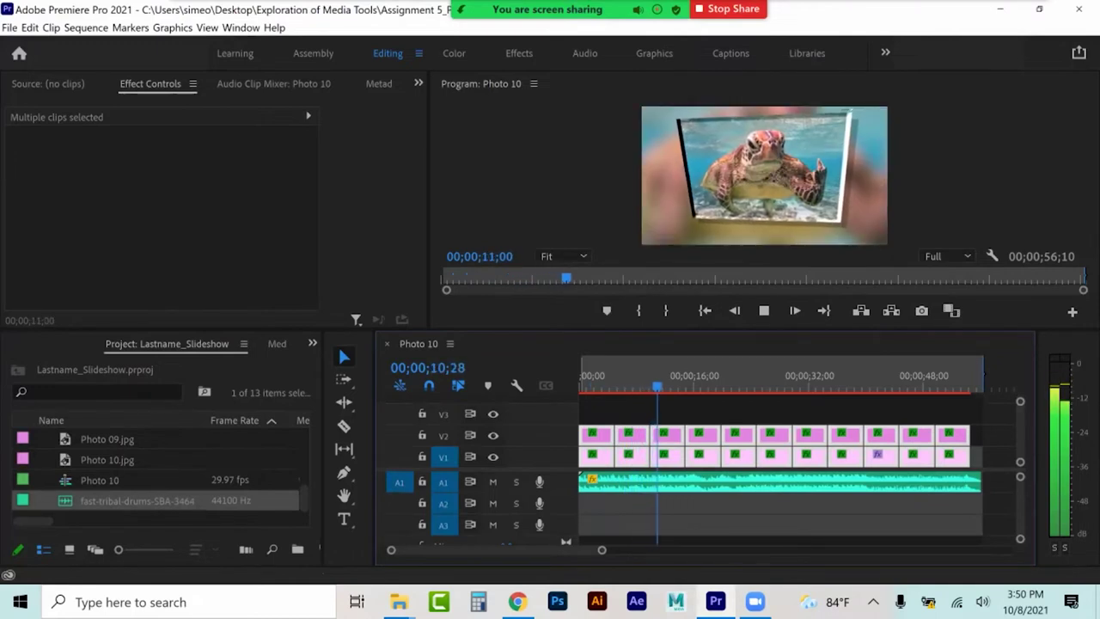
key(space)
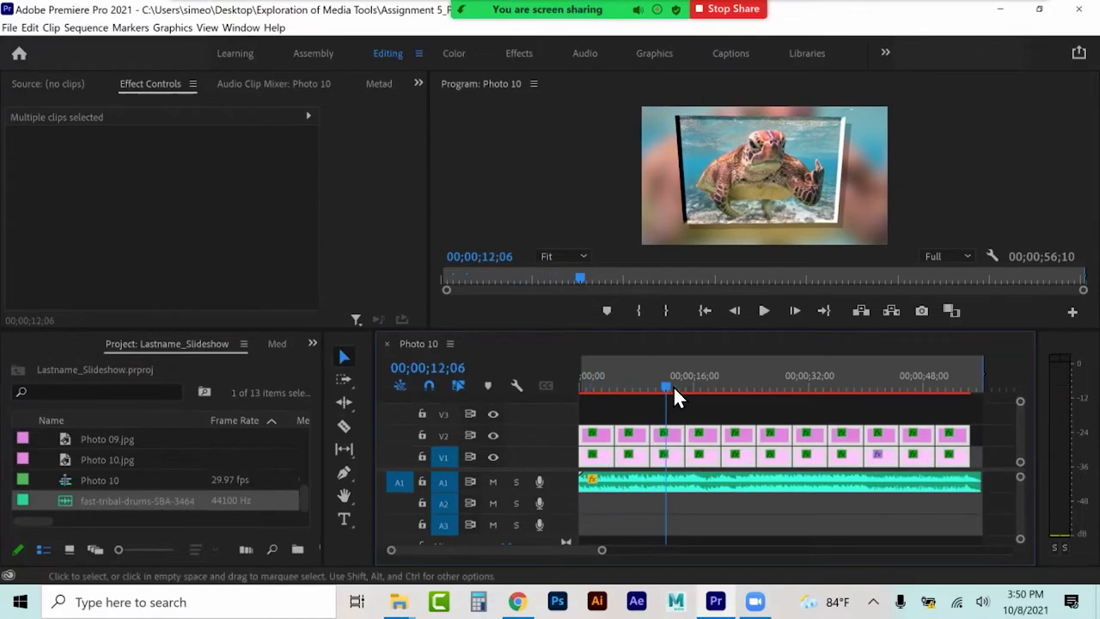
Step: Add a text graphic at 00;00;00;00 reading "(c) 2021" followed by the creator's full name
drag(662, 385, 564, 388)
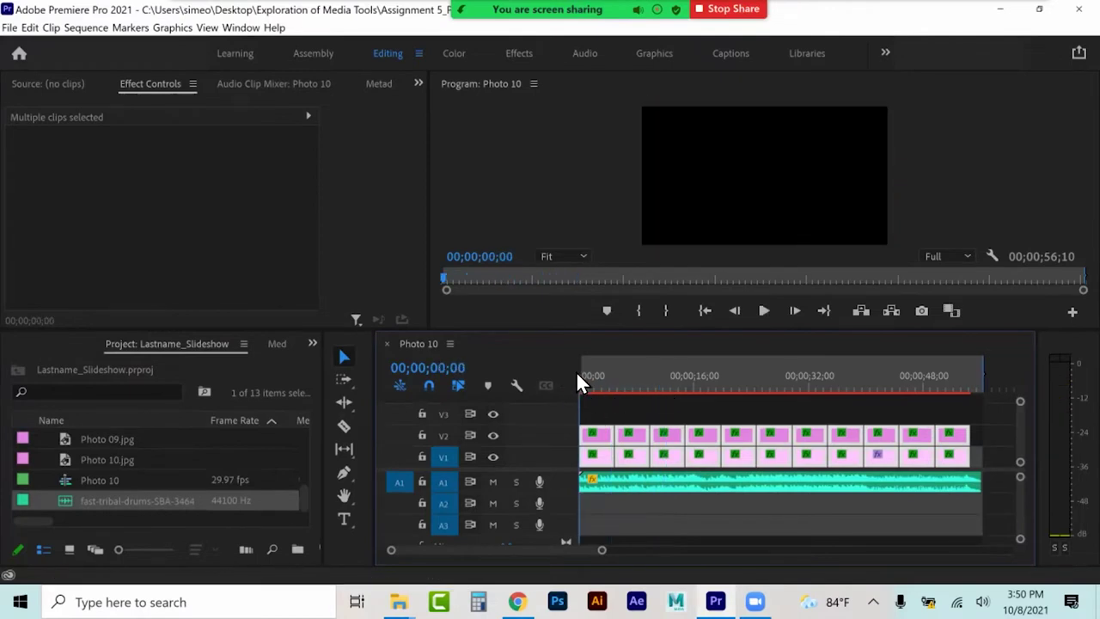
click(344, 518)
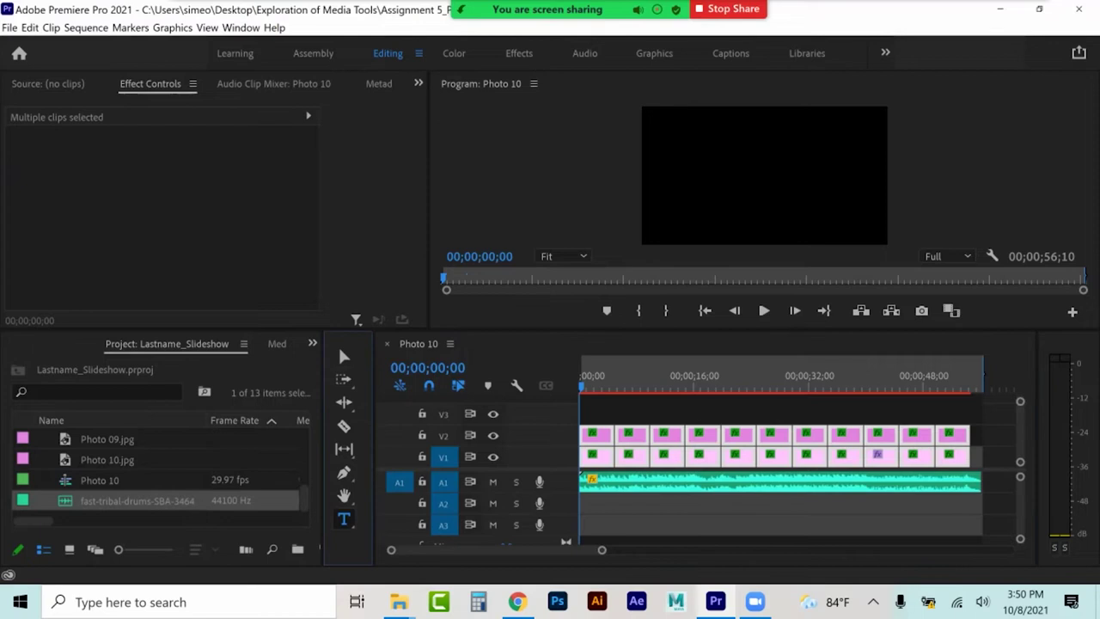
click(724, 191)
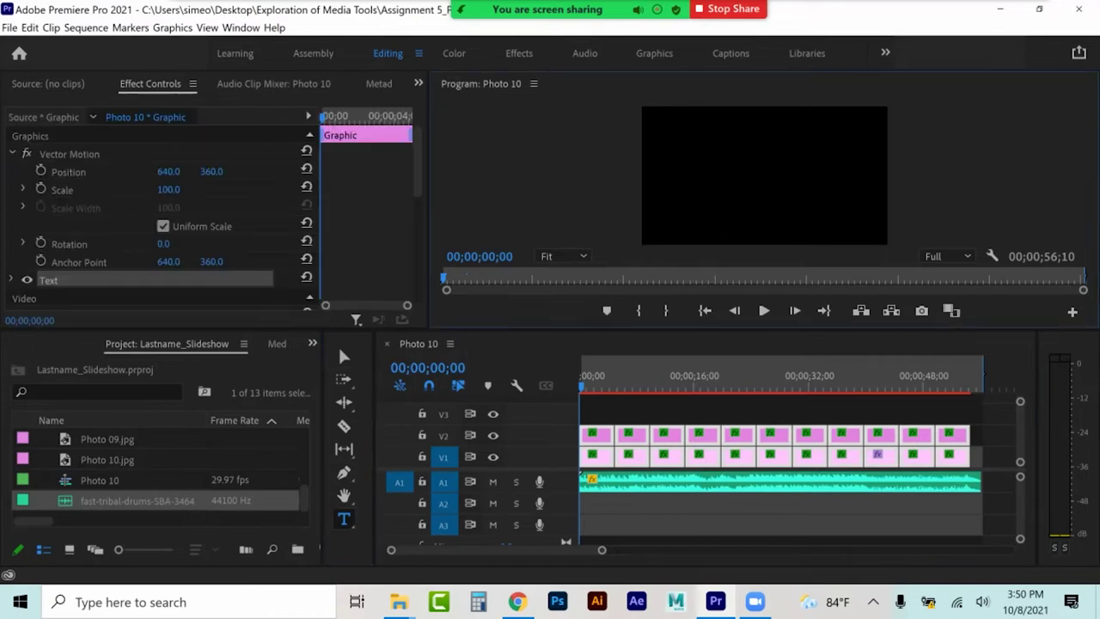
text(C)
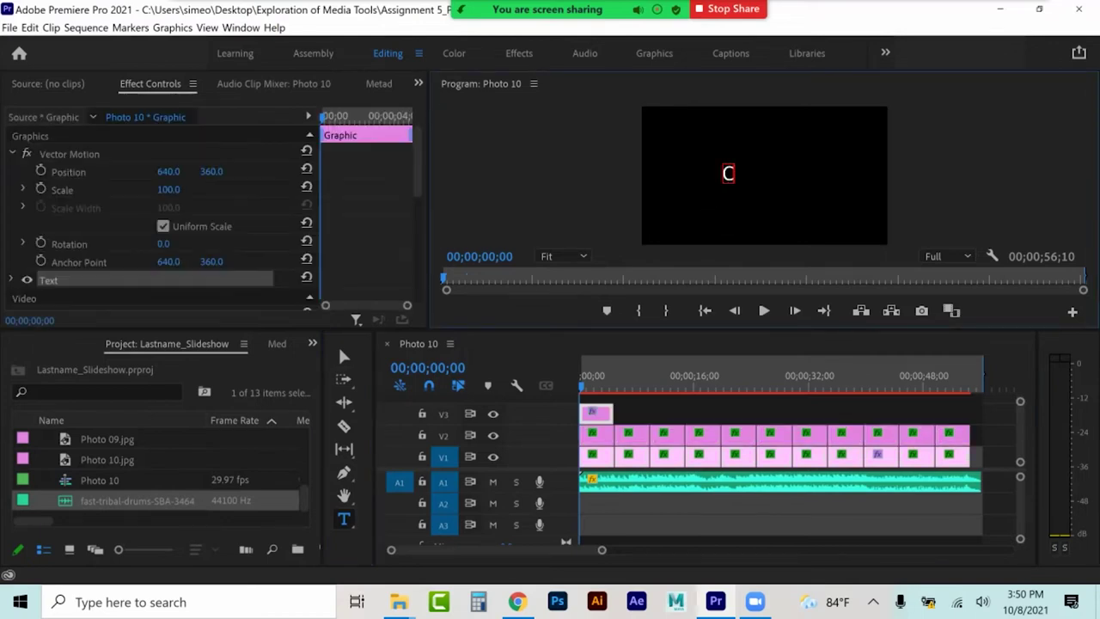
key(BackSpace)
text((c) 2021)
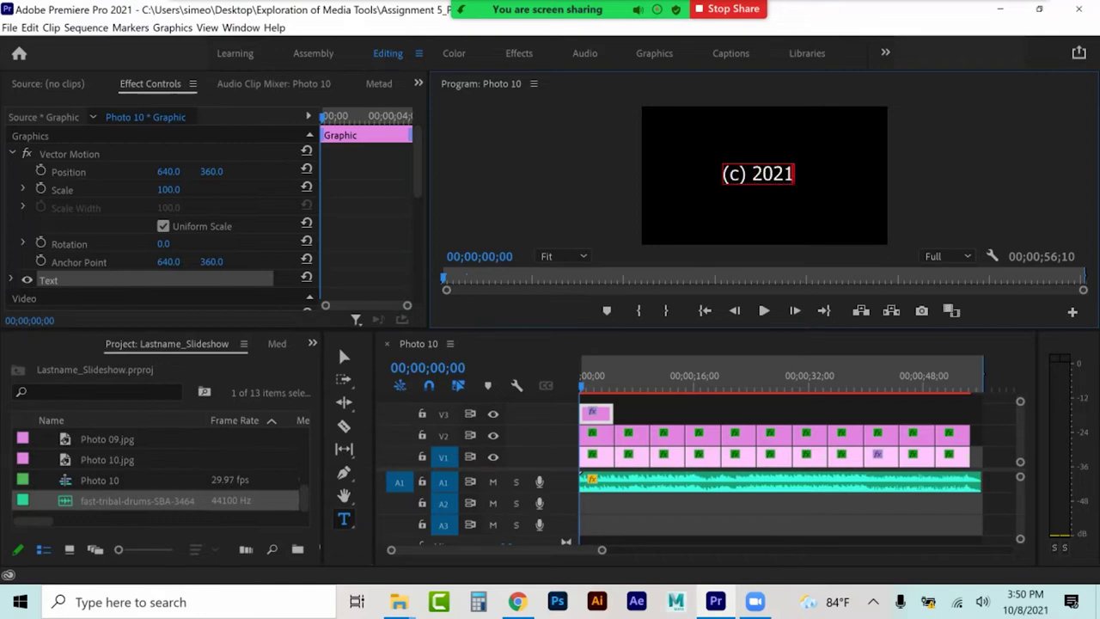
text( Simeon Lie)
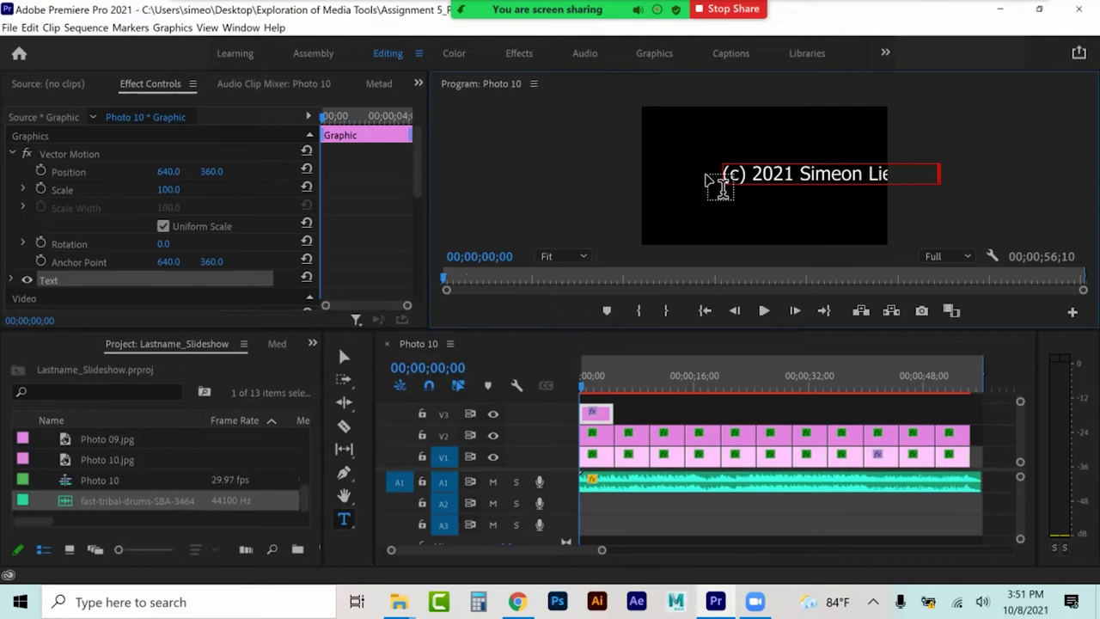
Step: Format the whole copyright text in the Vaccine Extra Bold font at size 39
drag(722, 175, 890, 174)
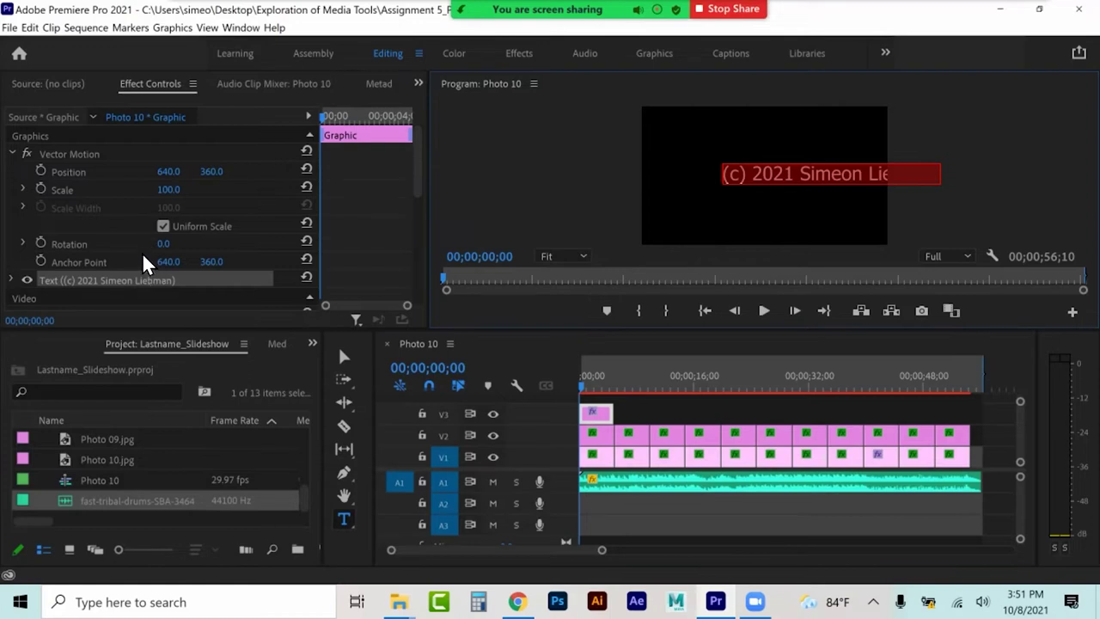
click(12, 280)
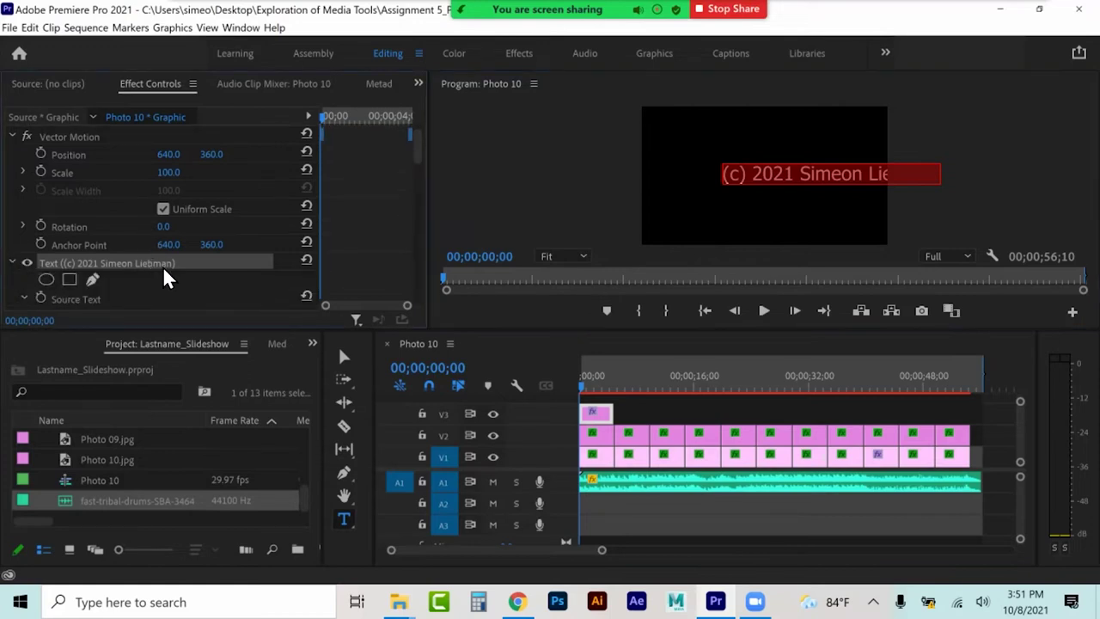
scroll(167, 277, down, 2)
scroll(214, 296, down, 1)
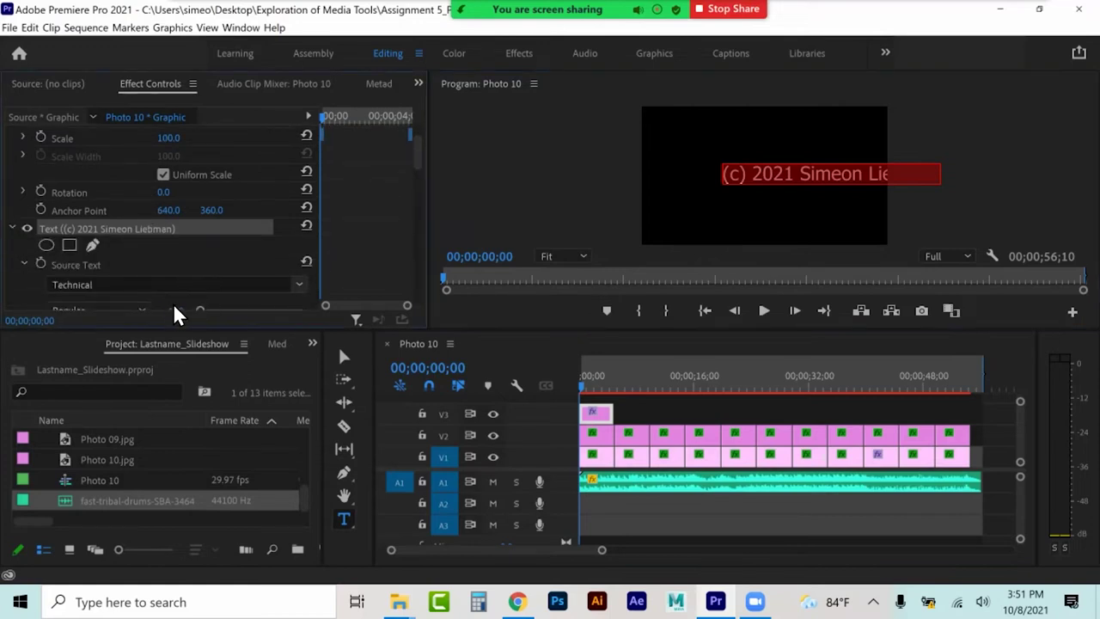
click(175, 308)
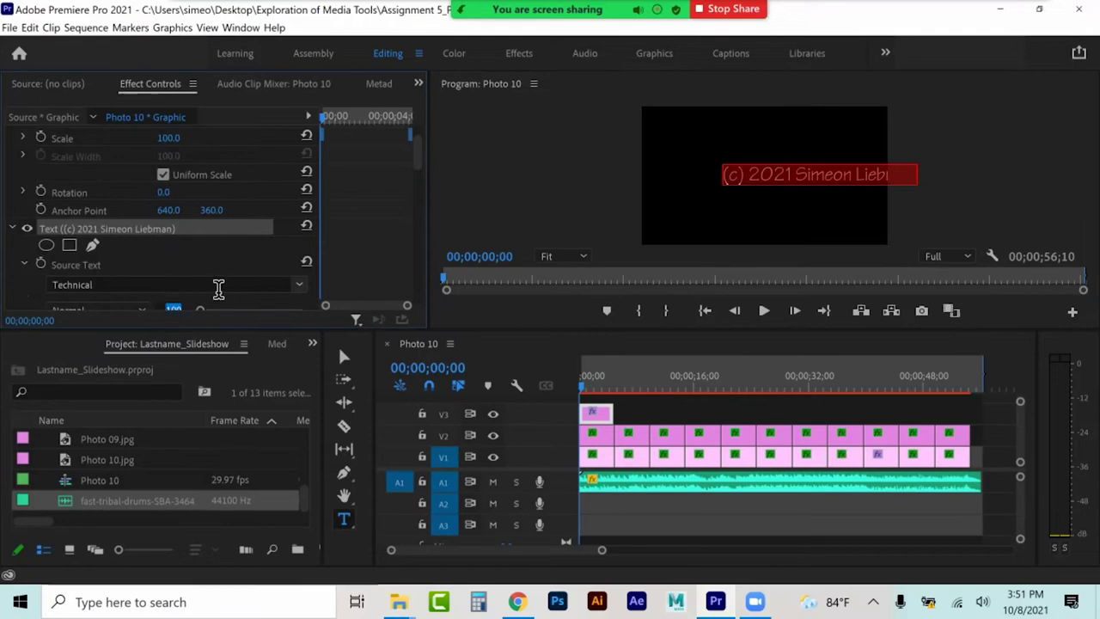
click(215, 285)
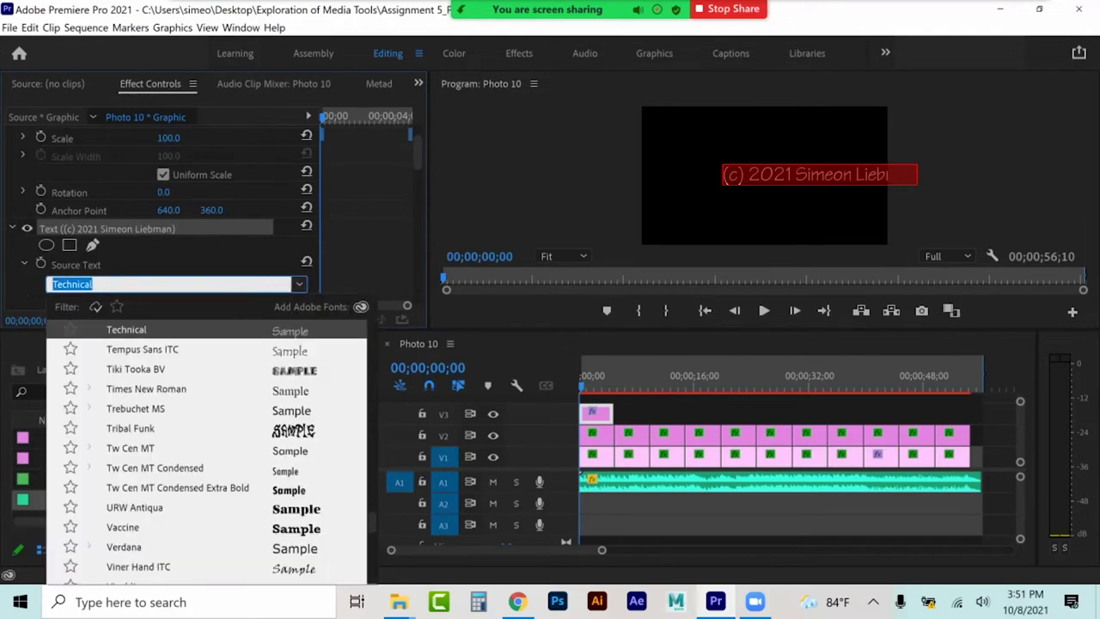
click(123, 527)
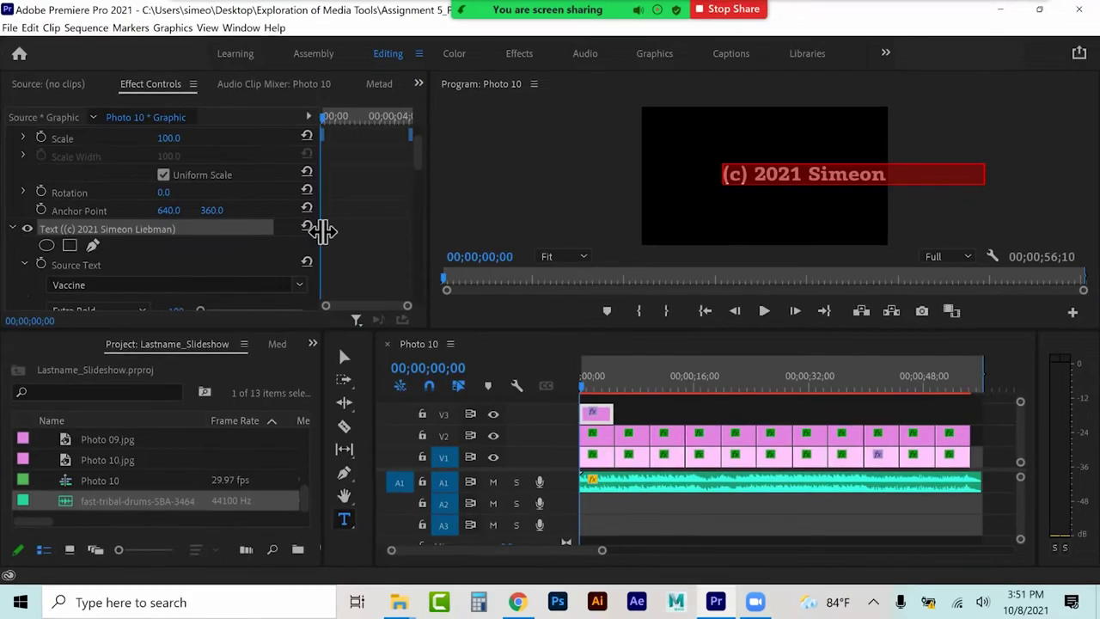
scroll(285, 262, down, 1)
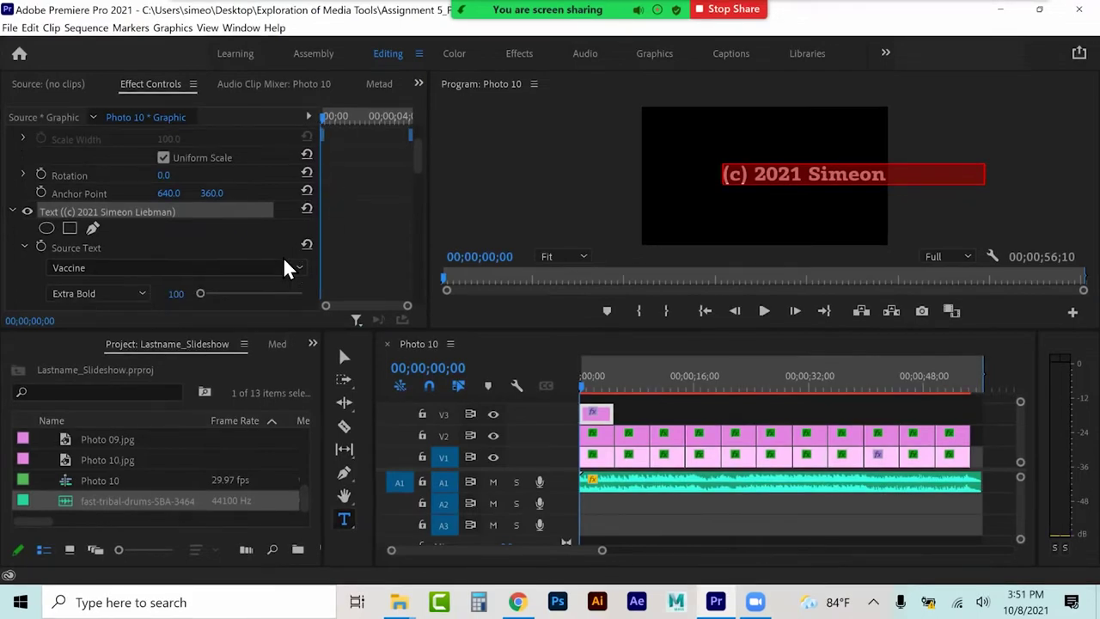
click(182, 294)
drag(201, 293, 174, 293)
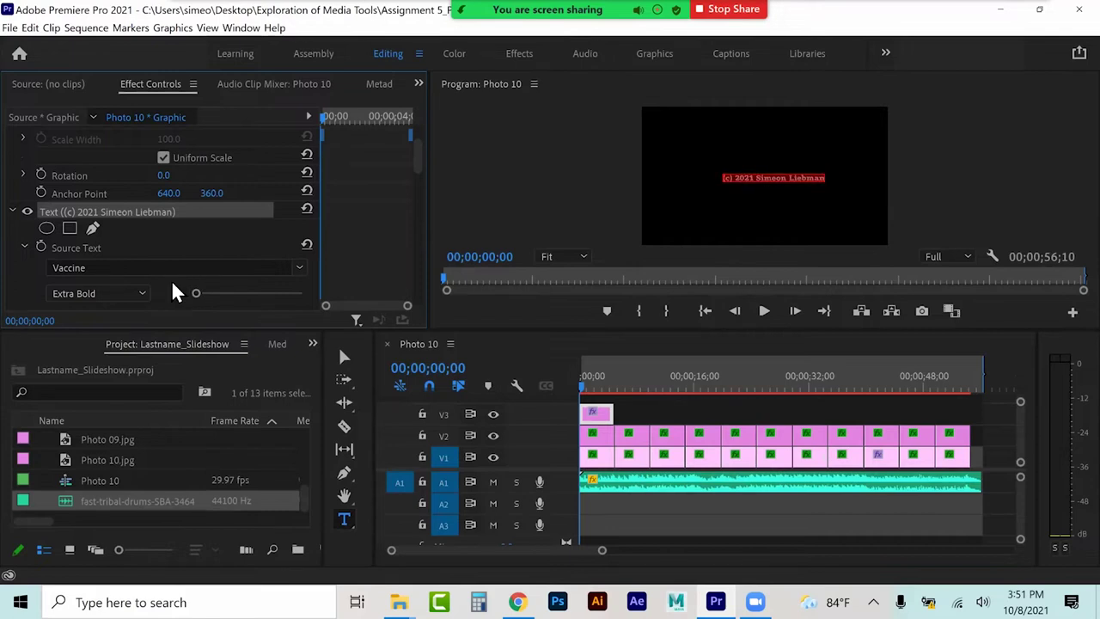
Step: Set the copyright graphic's Vector Motion rotation to 270° and switch to the Selection tool
click(178, 176)
text(270)
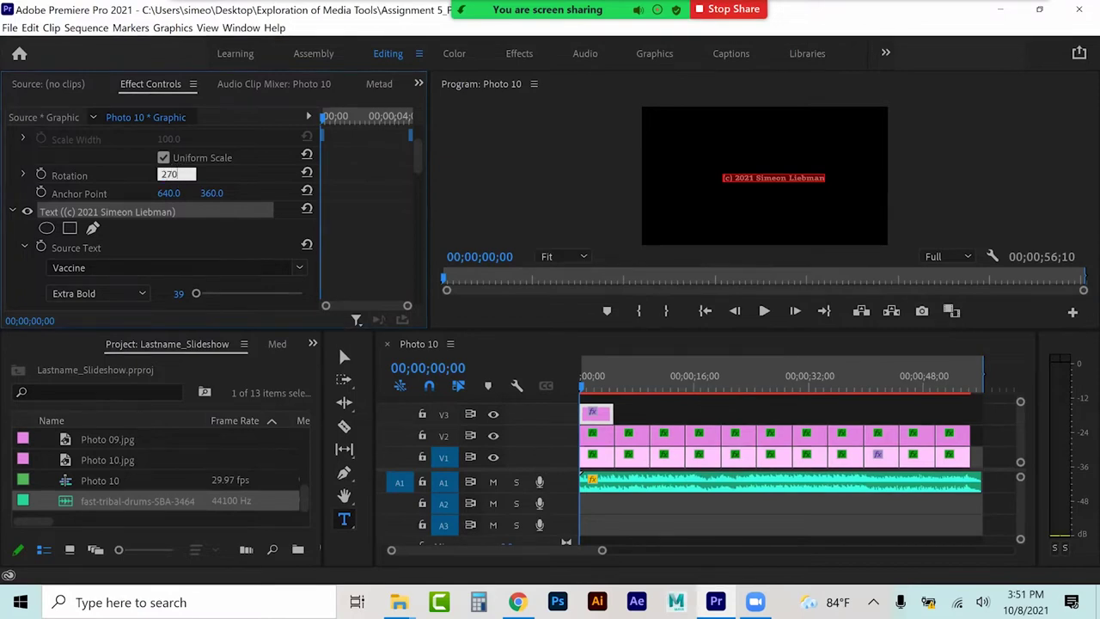
key(Return)
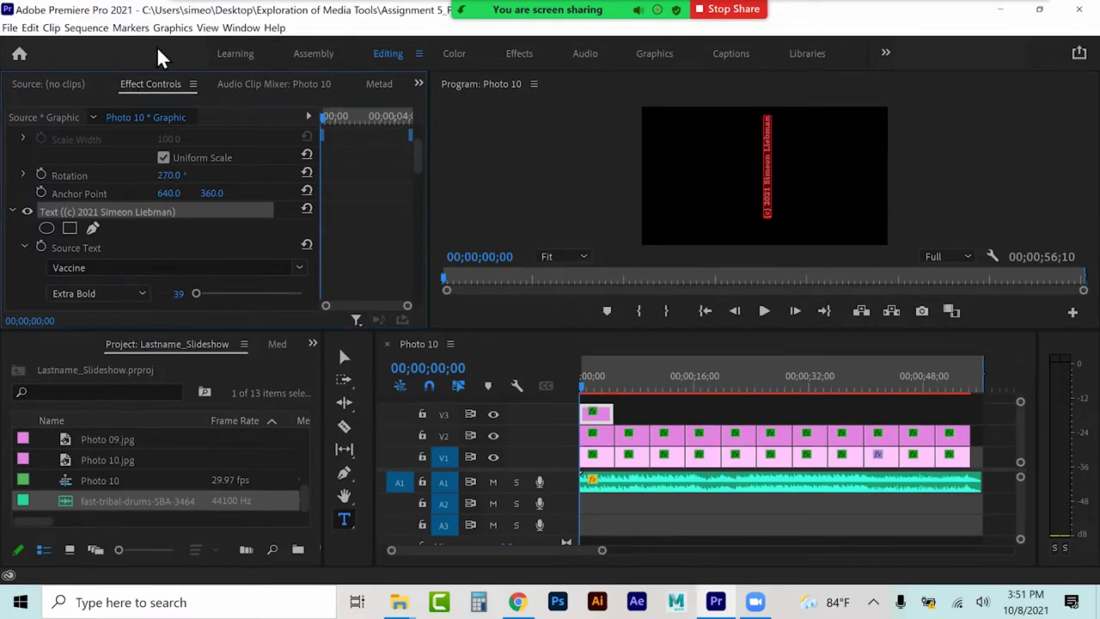
click(344, 356)
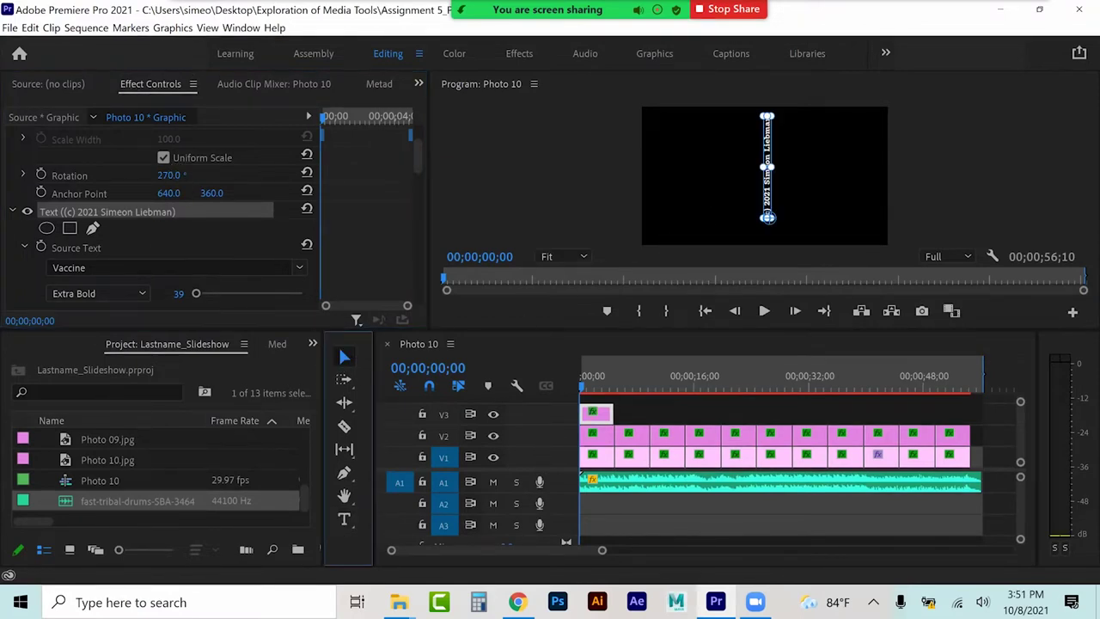
Step: Move the vertical copyright text near the left edge of the frame and set its opacity blend mode to Overlay
drag(771, 150, 661, 148)
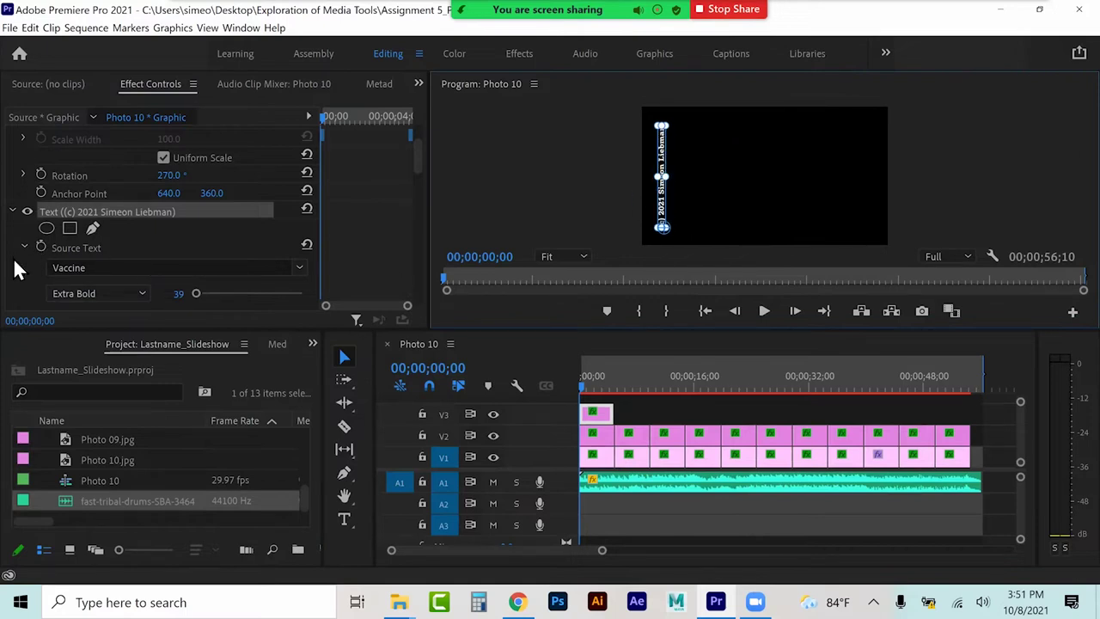
scroll(12, 273, down, 4)
scroll(12, 273, down, 5)
scroll(12, 273, down, 6)
scroll(12, 273, down, 2)
click(215, 246)
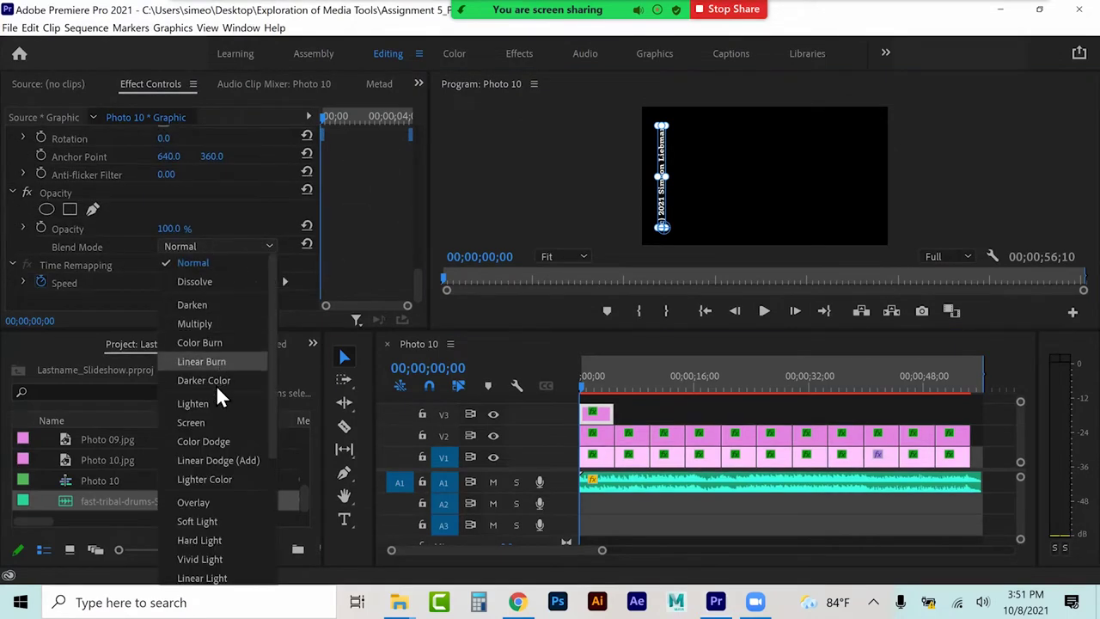
click(193, 502)
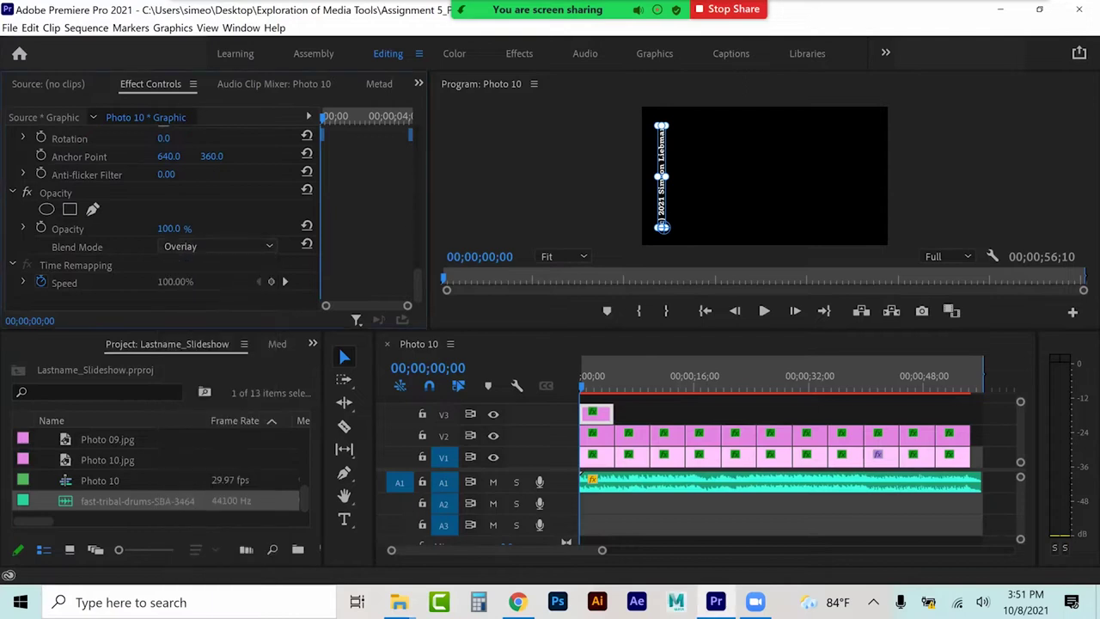
Step: Extend the copyright graphic on V3 to the end of the last photo and add default transitions at both ends
drag(616, 397, 969, 403)
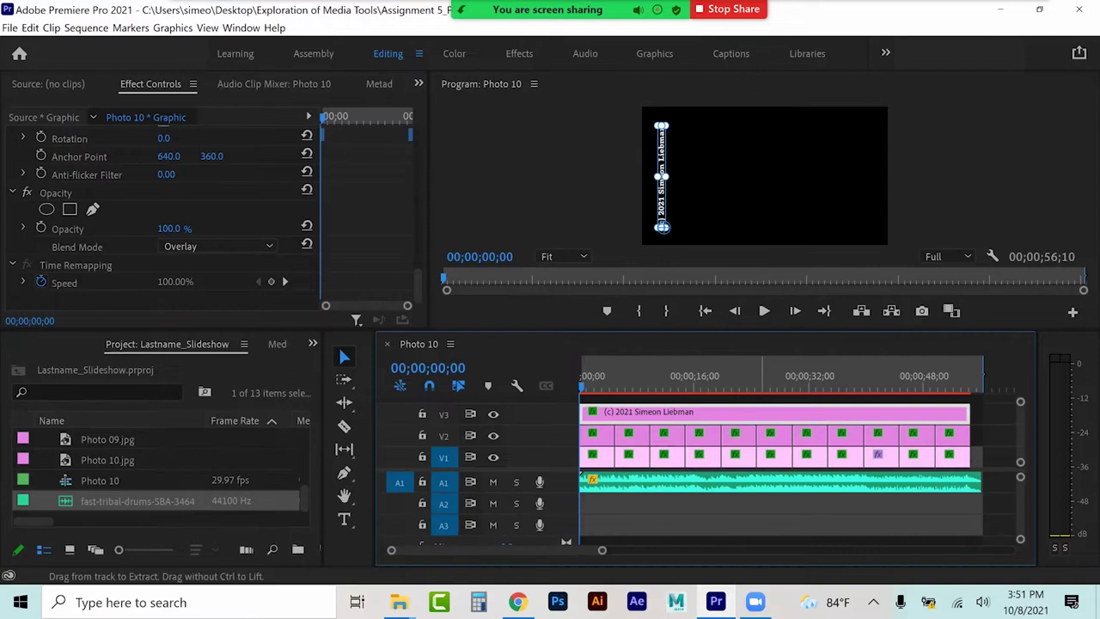
key(ctrl+d)
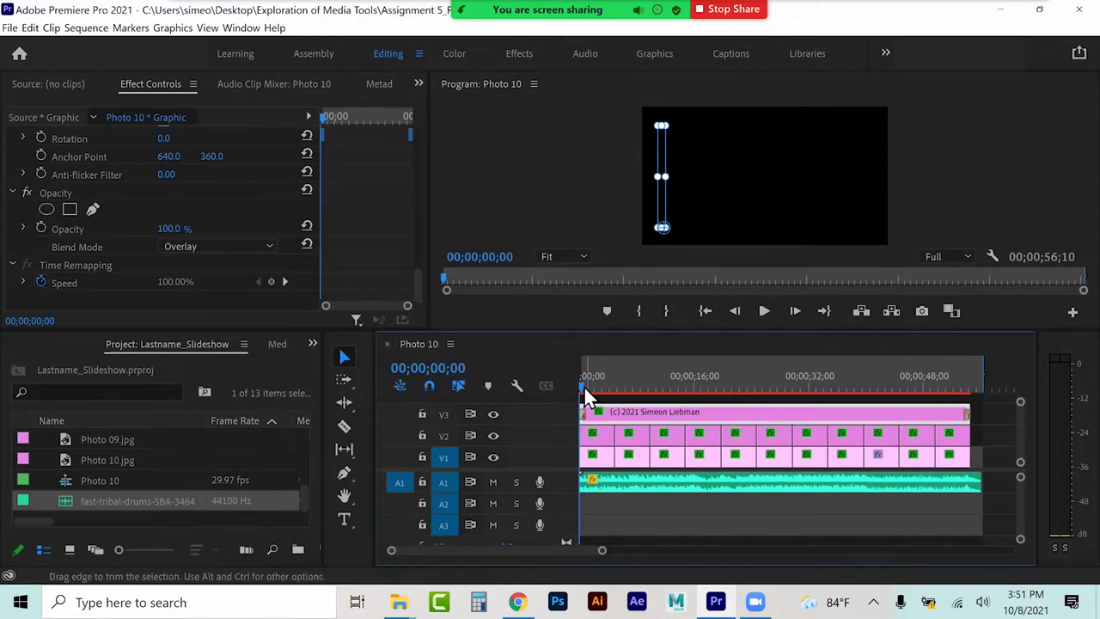
Step: Preview the copyright text over the photos, nudge it slightly farther left, and save the project
key(space)
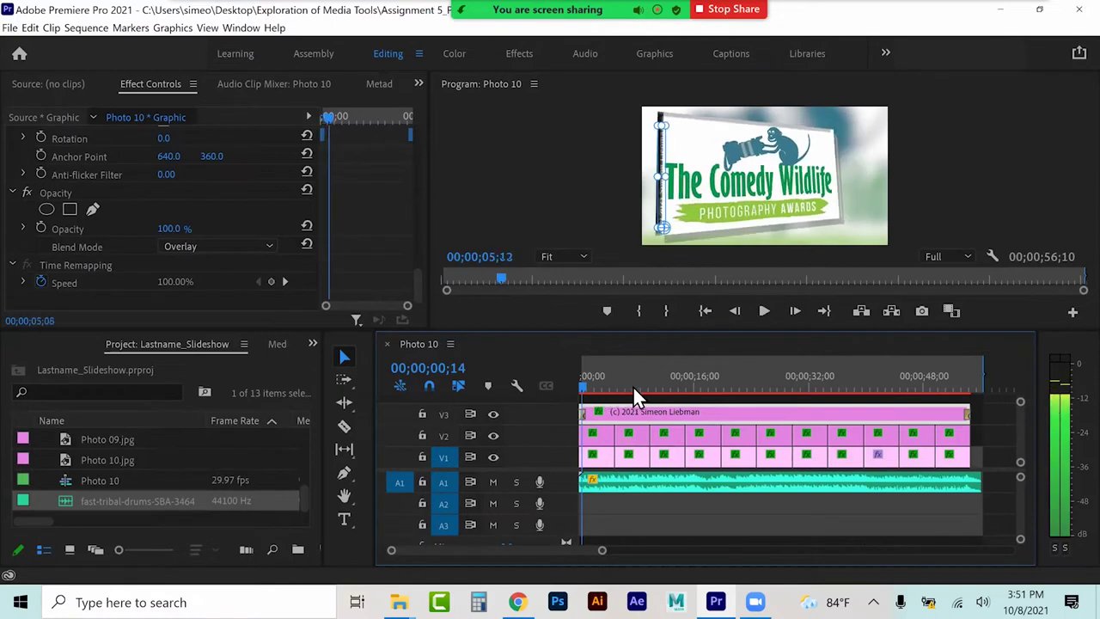
click(688, 378)
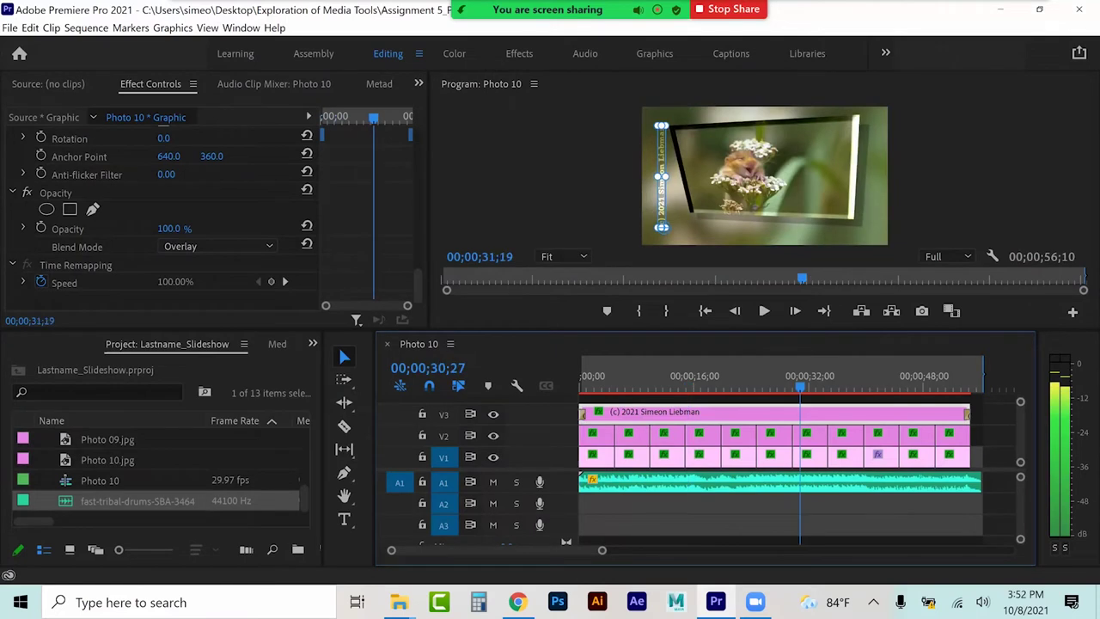
key(space)
drag(663, 195, 657, 194)
click(679, 507)
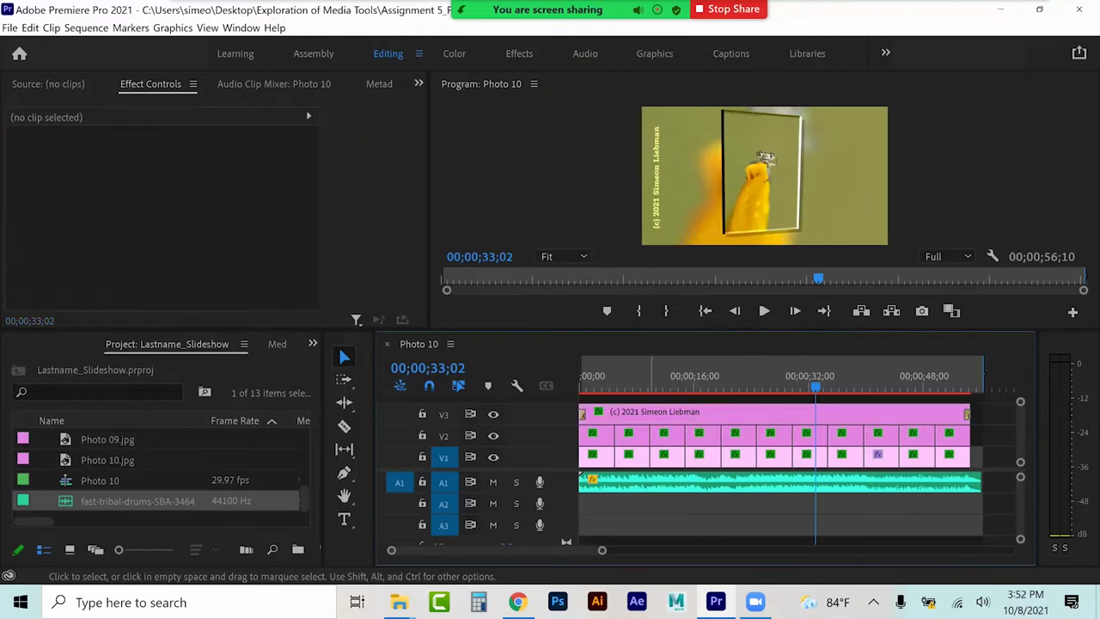
key(ctrl+s)
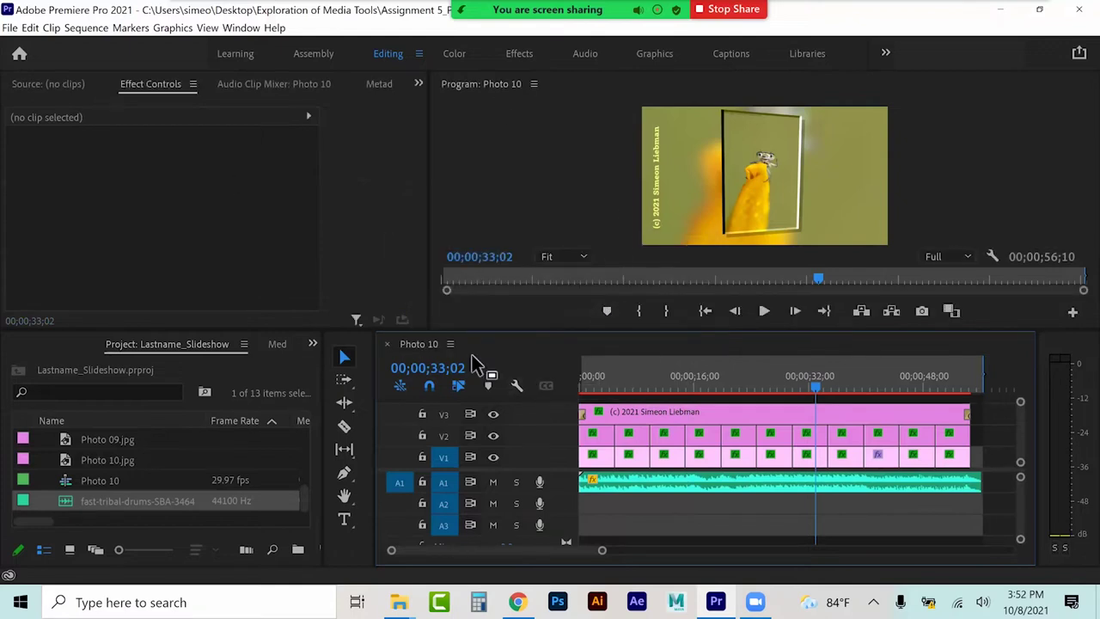
click(10, 28)
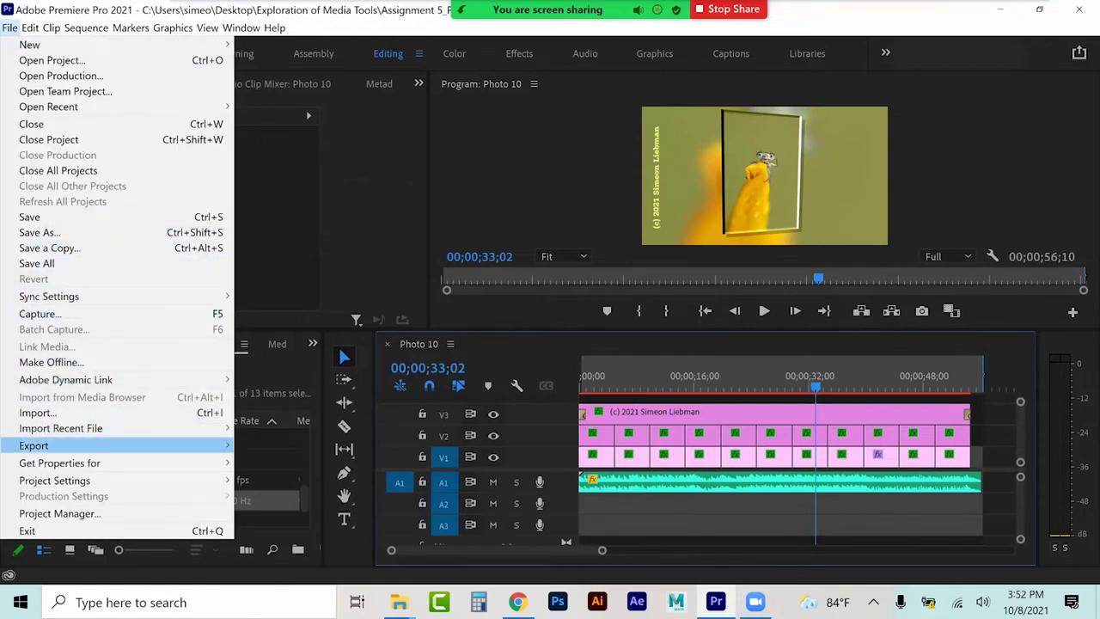
mouse_move(117, 445)
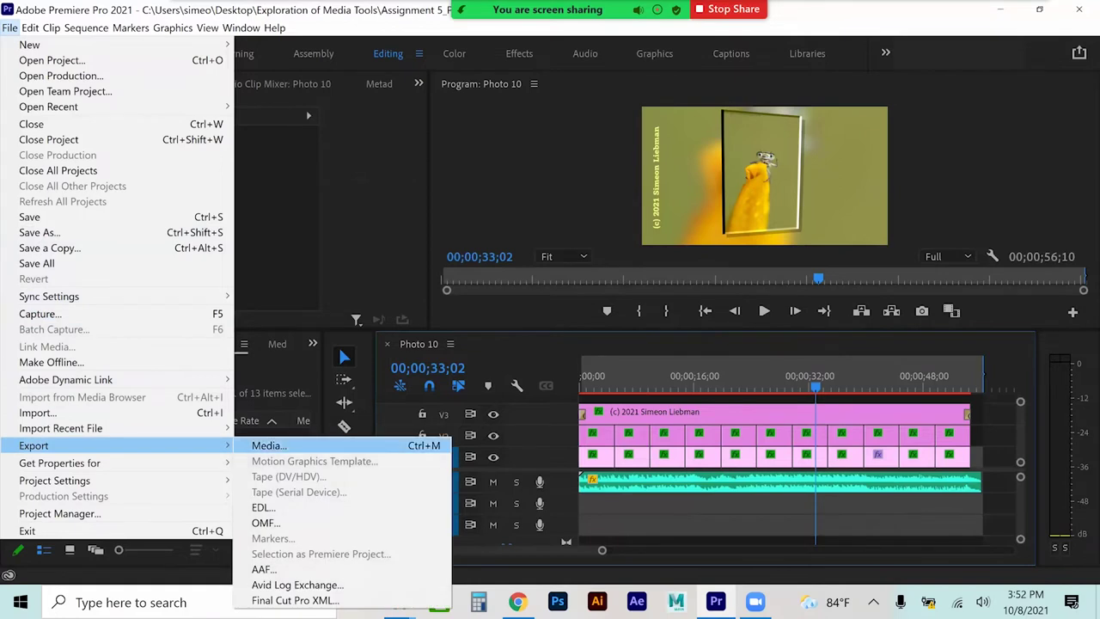
key(Escape)
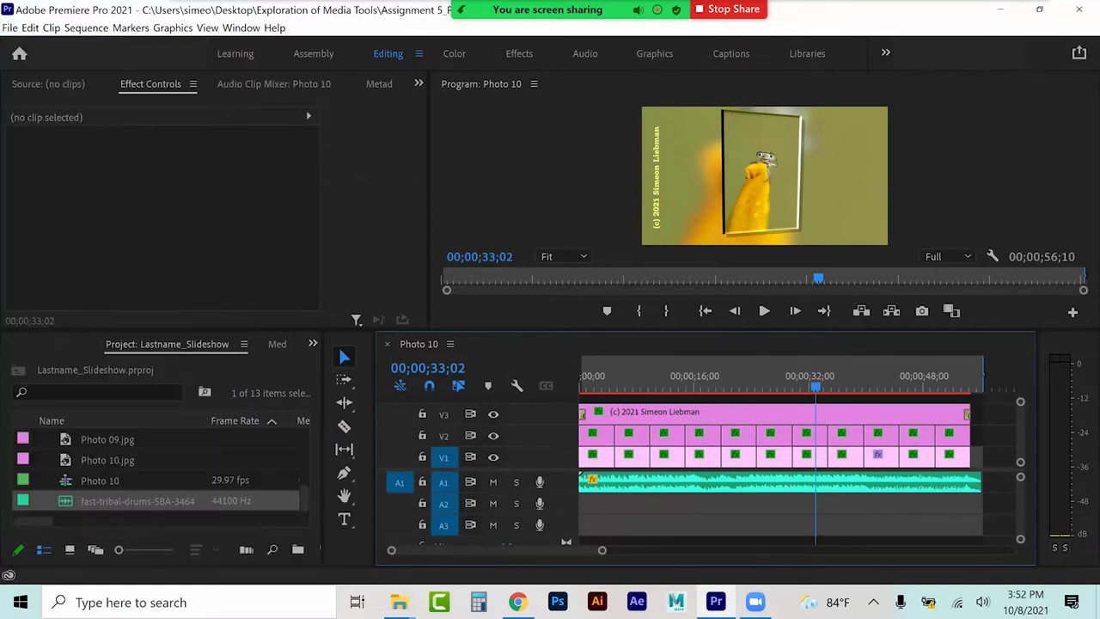
Step: Add a Panner Balance keyframe of -100 at 00;00;00;00 on the tribal drums clip
click(631, 483)
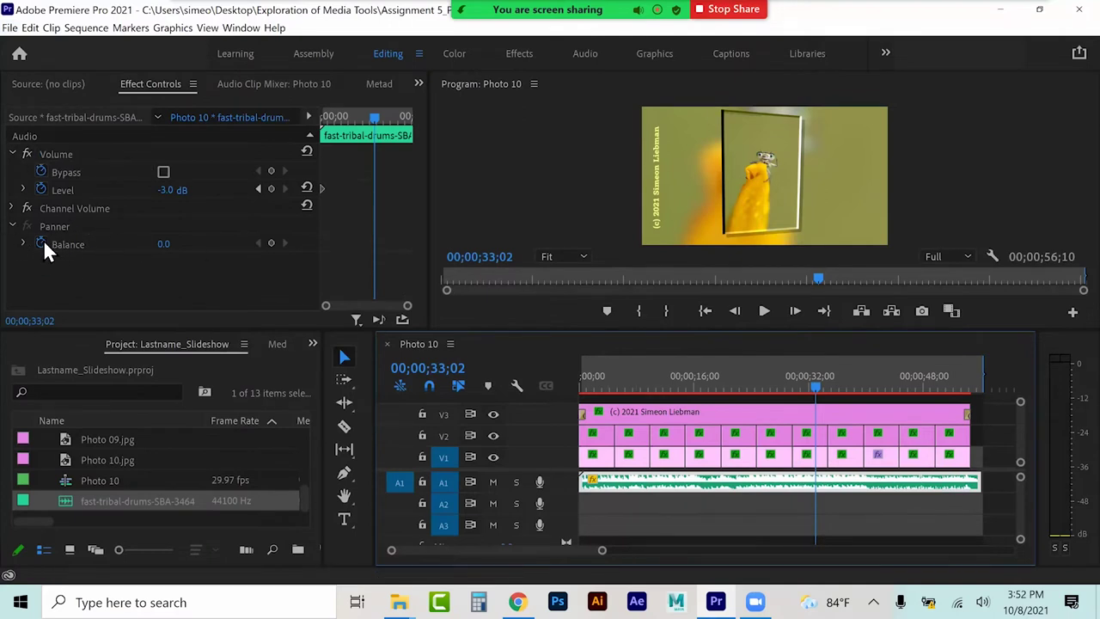
drag(615, 381, 565, 382)
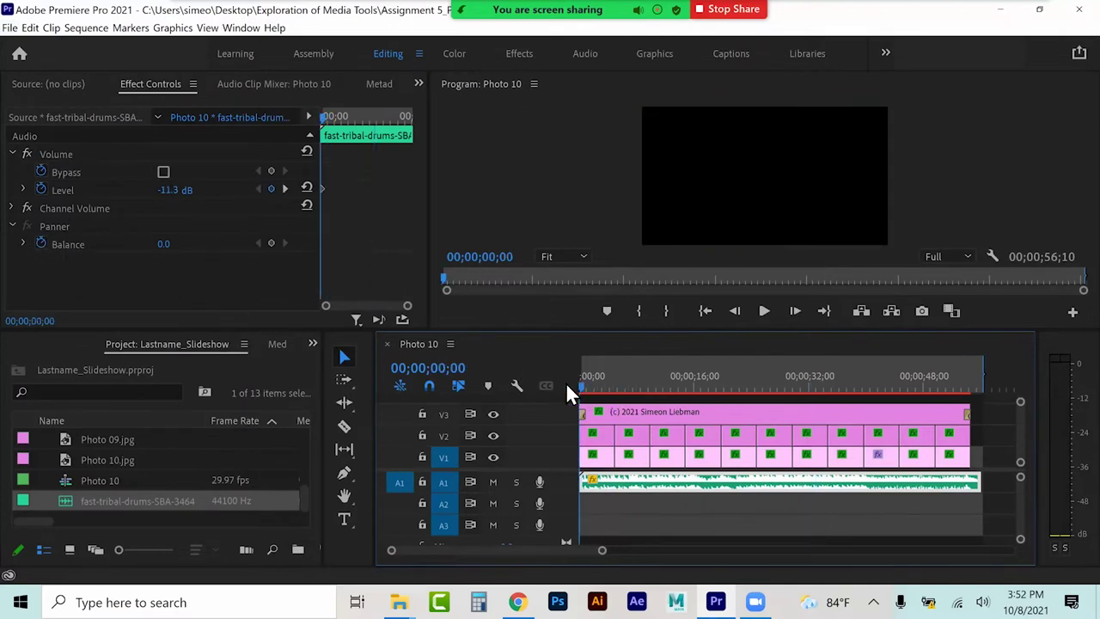
click(41, 244)
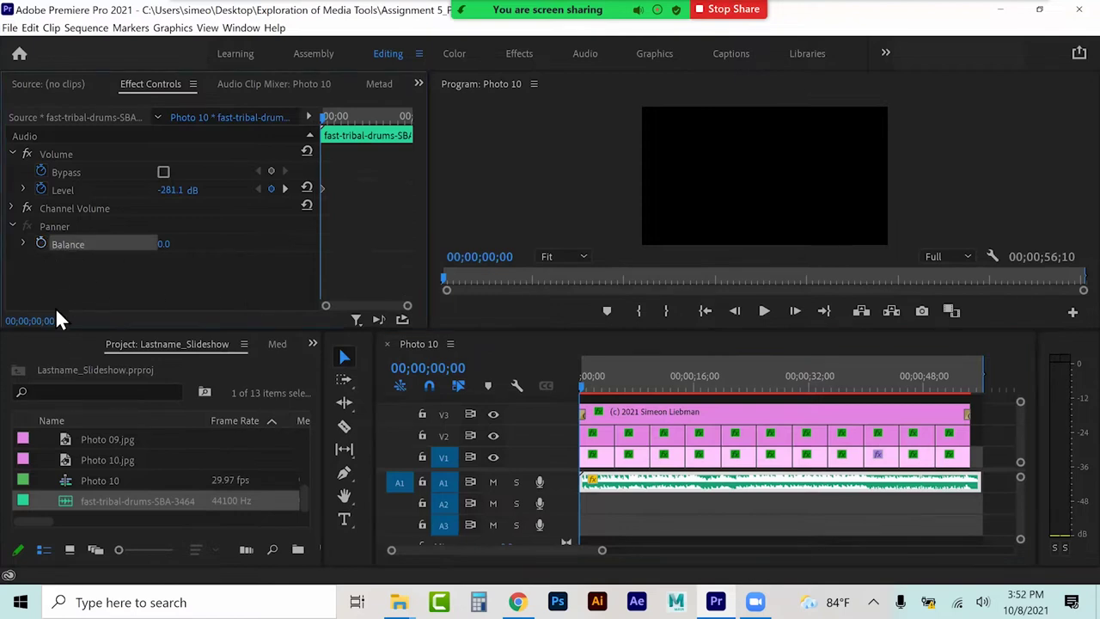
click(24, 242)
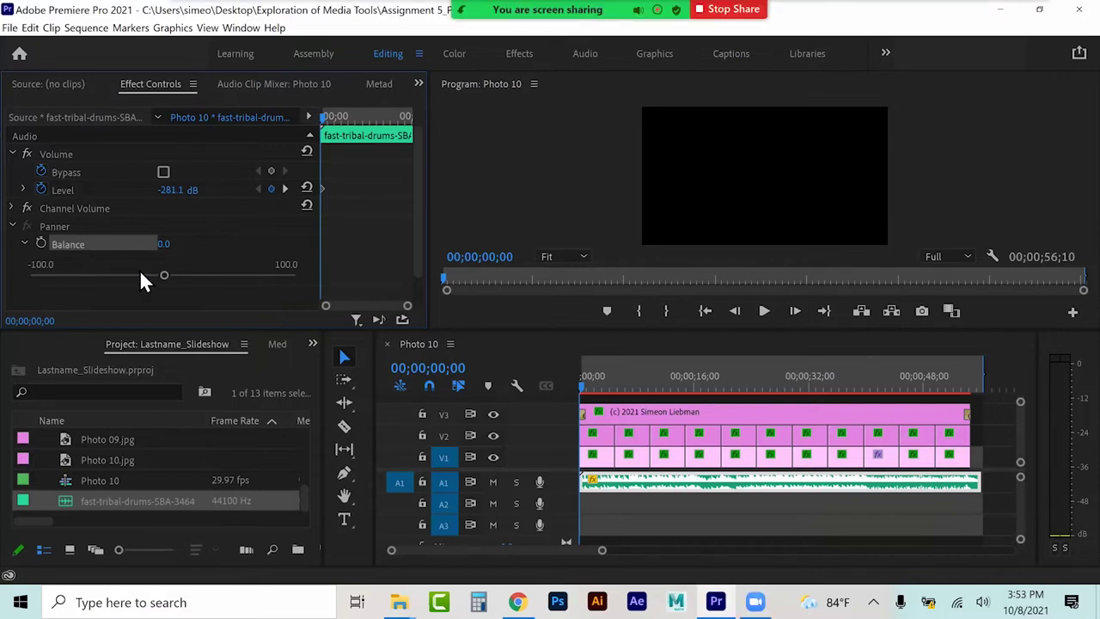
drag(163, 278, 23, 274)
click(40, 243)
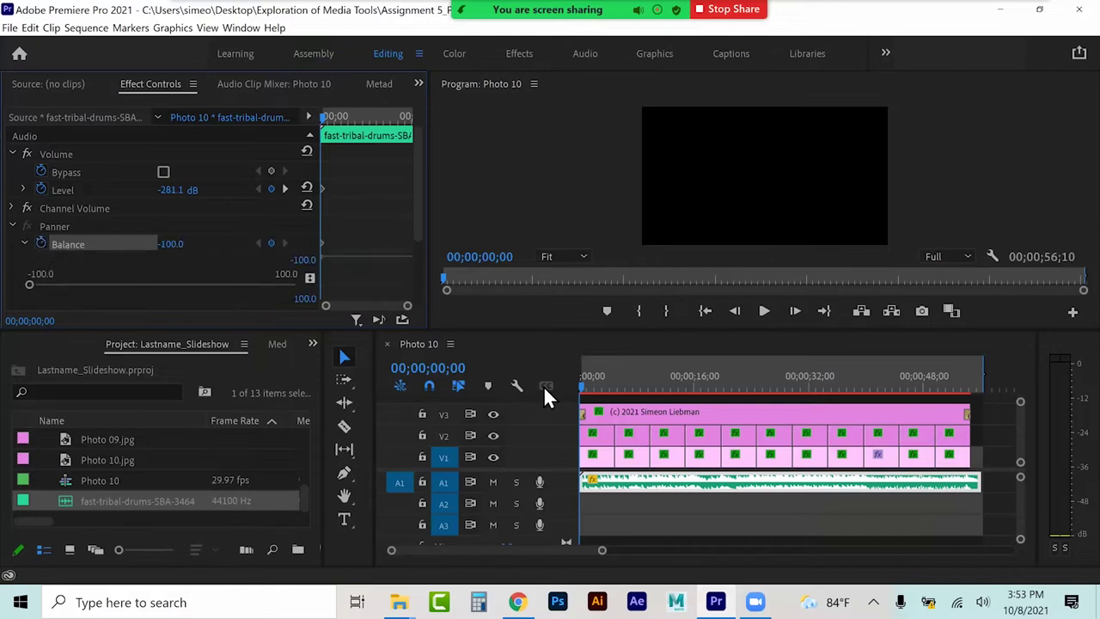
Step: Add a Balance keyframe of 100 at 00;00;09;25 on the tribal drums clip
drag(581, 382, 654, 385)
drag(33, 285, 299, 286)
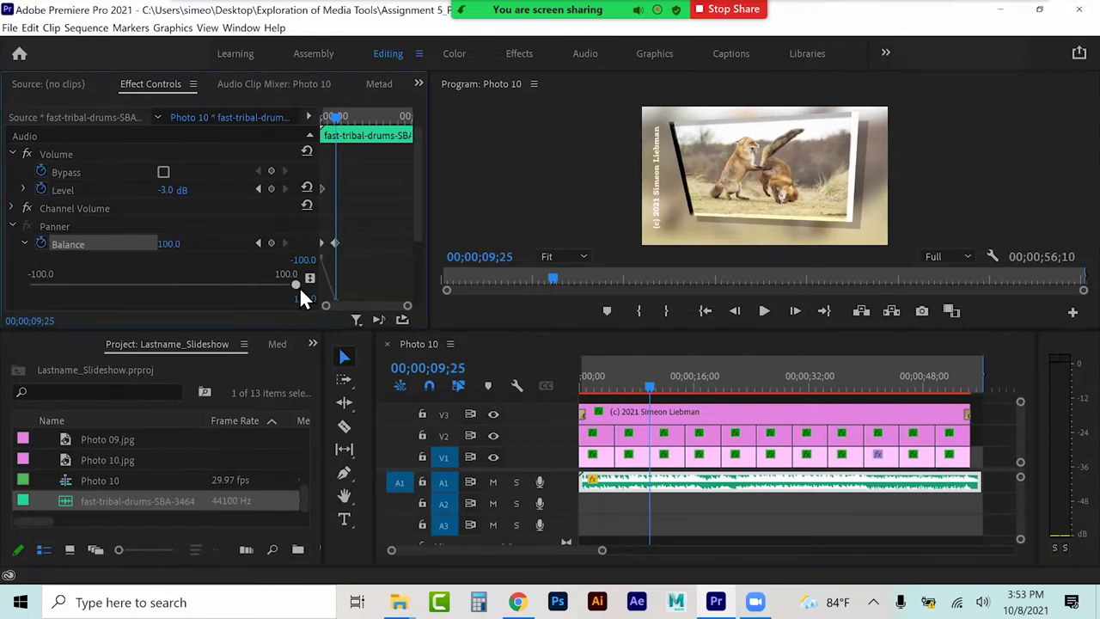
drag(421, 204, 419, 233)
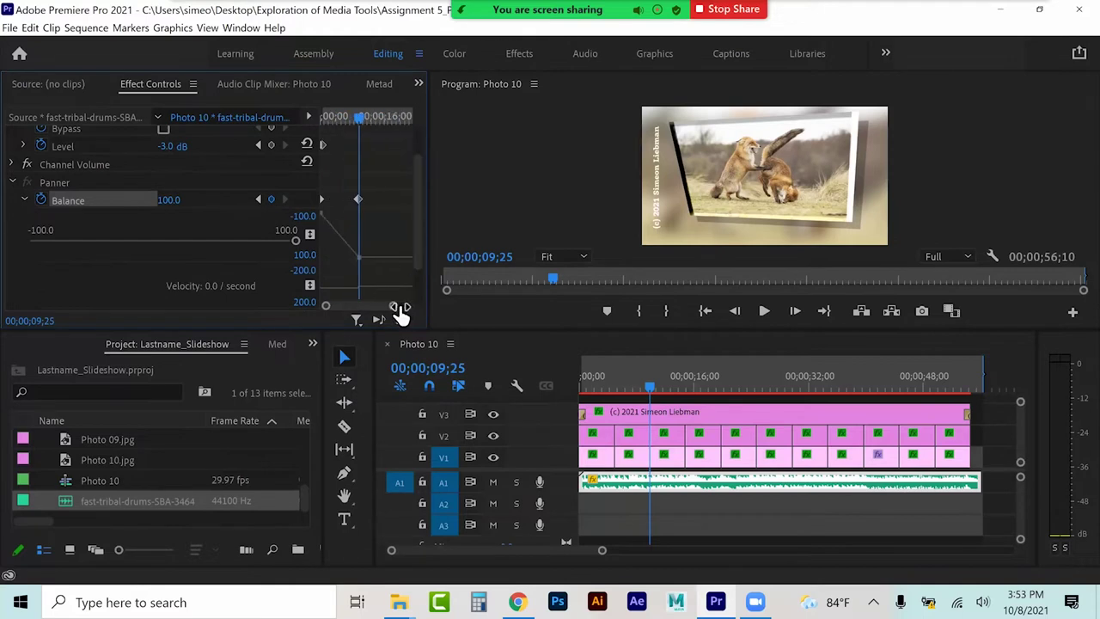
drag(420, 309, 409, 309)
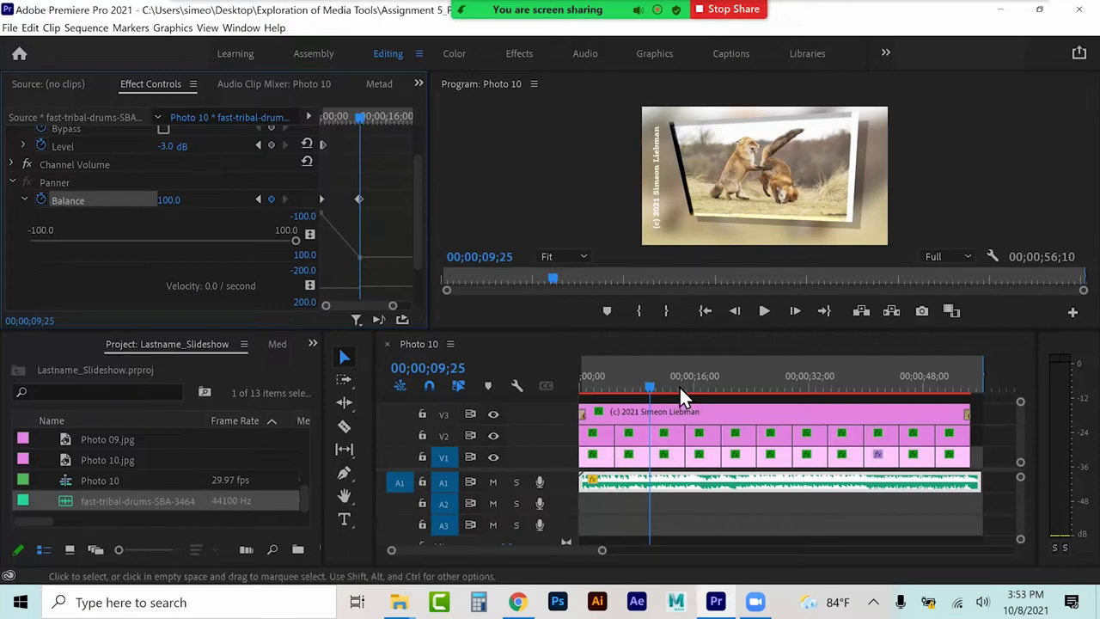
Step: Keyframe the drums' Balance at -100 around 20 seconds and at 100 at 00;00;29;21
drag(652, 385, 705, 386)
drag(294, 242, 5, 283)
drag(706, 385, 787, 386)
key(space)
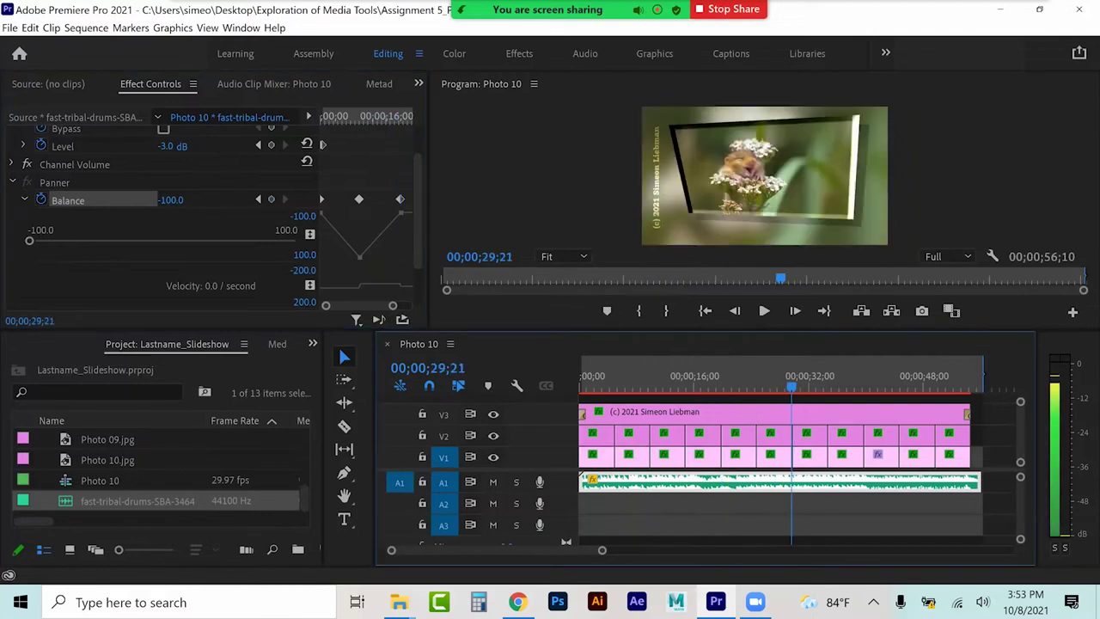
drag(28, 242, 298, 243)
Step: Keyframe the drums' Balance at -100 at 00;00;39;20 and shift it back toward the right channel at 00;00;49;22
key(space)
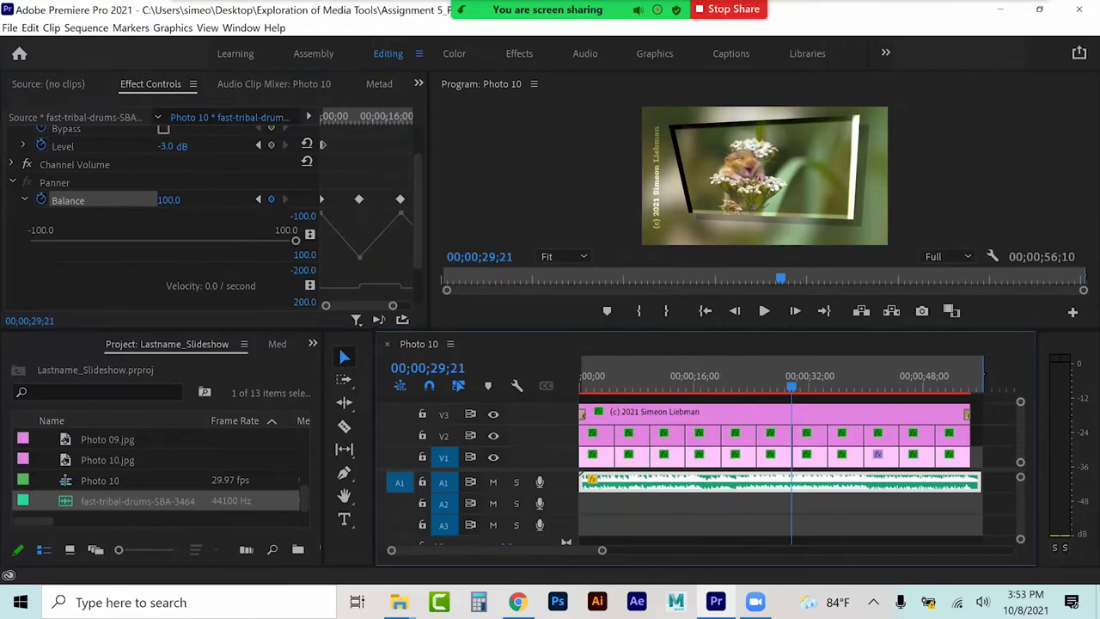
key(space)
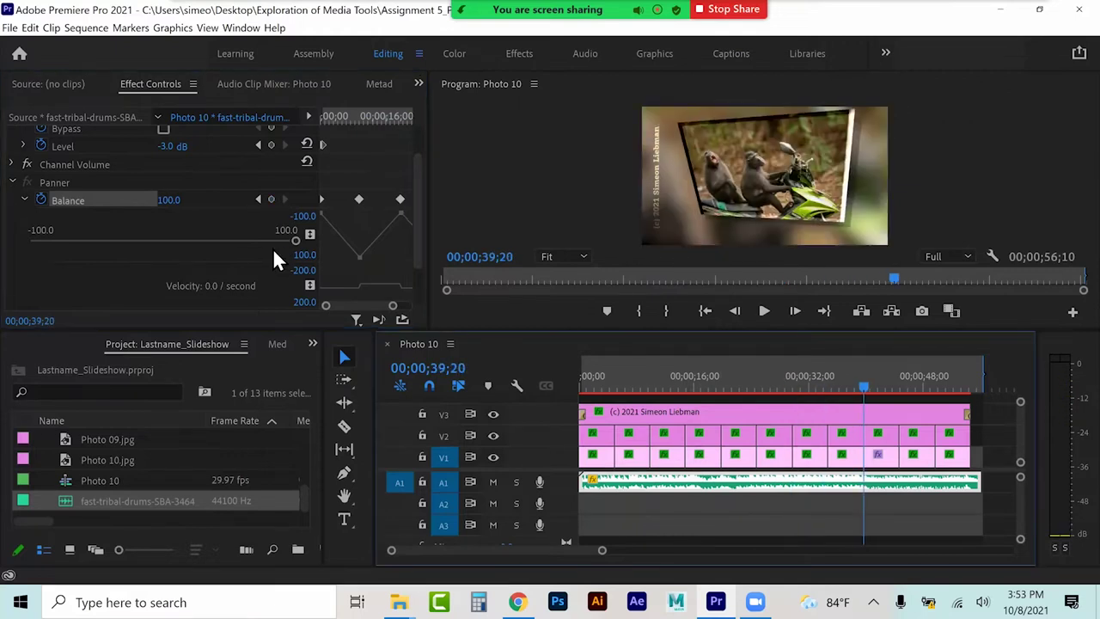
drag(270, 240, 16, 253)
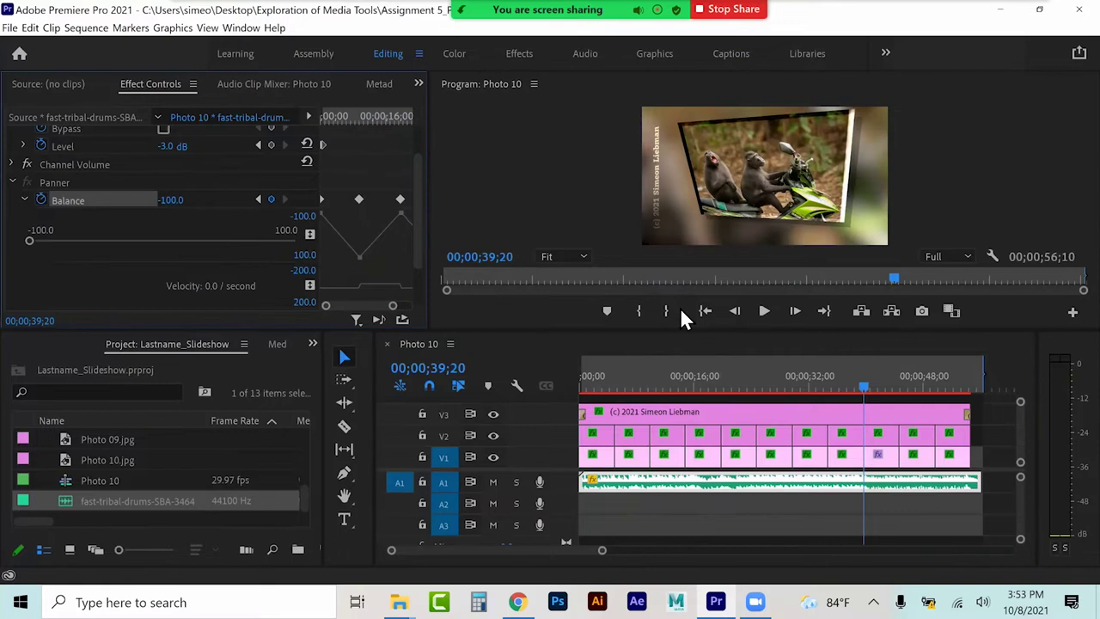
key(space)
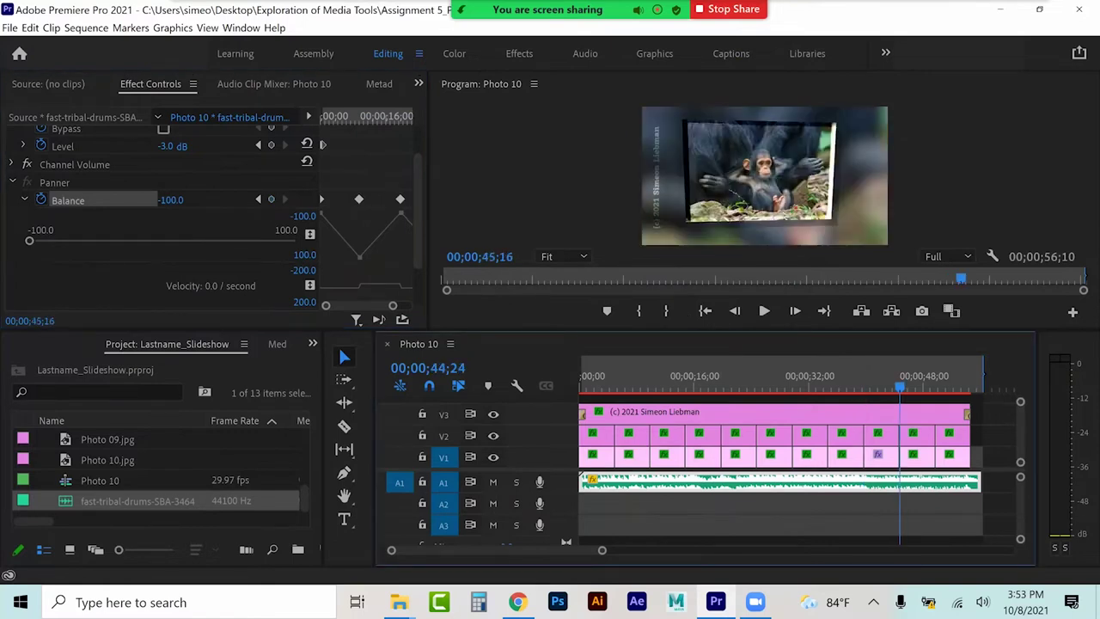
key(space)
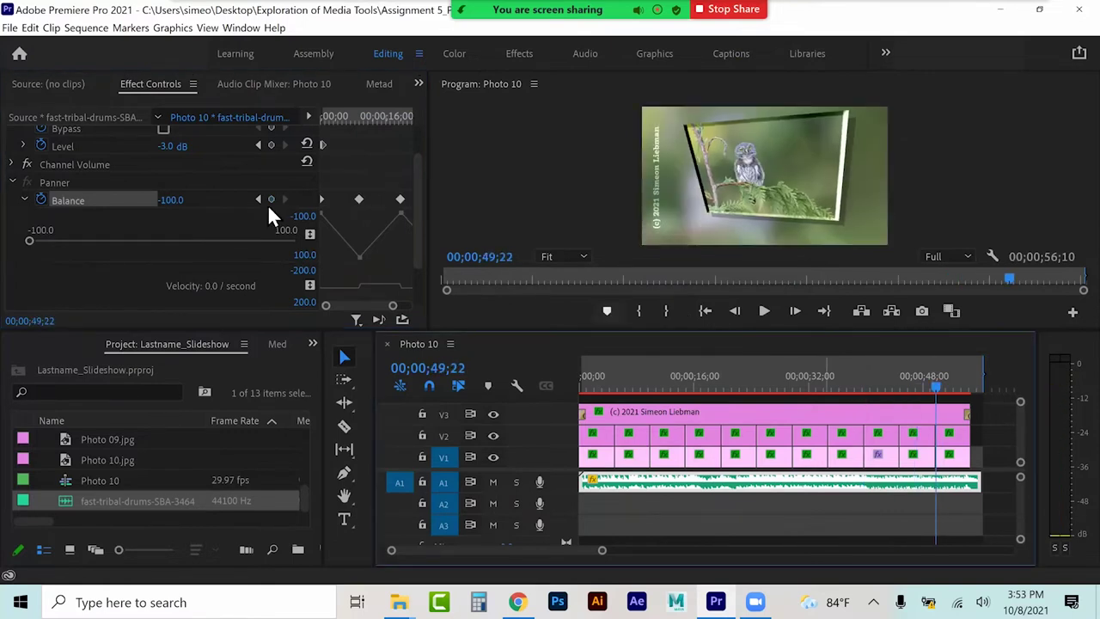
drag(30, 241, 126, 241)
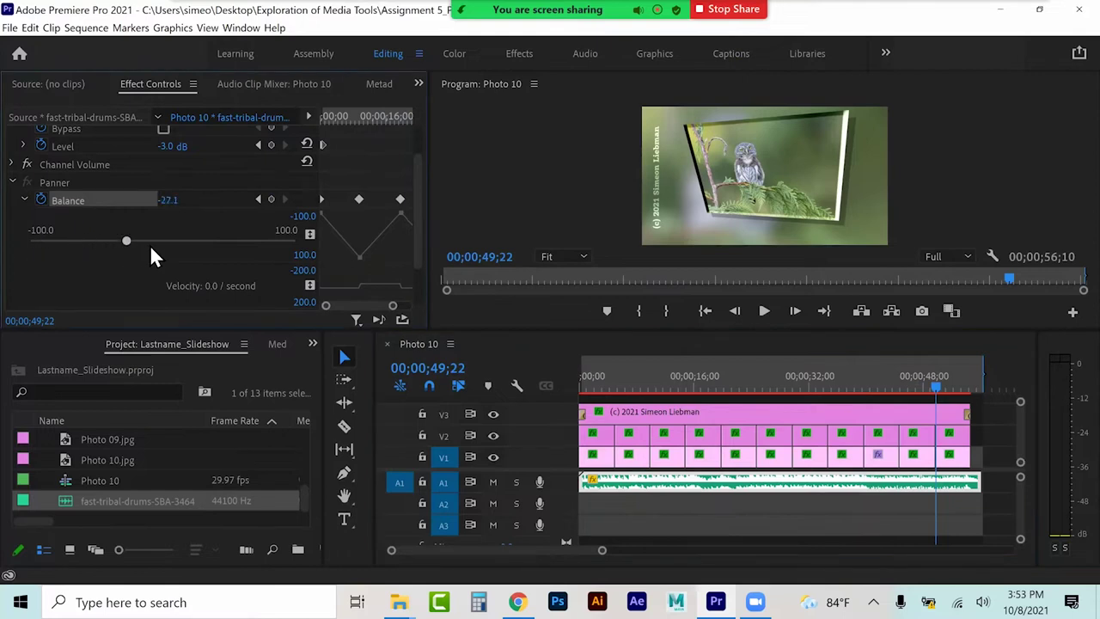
drag(268, 254, 179, 255)
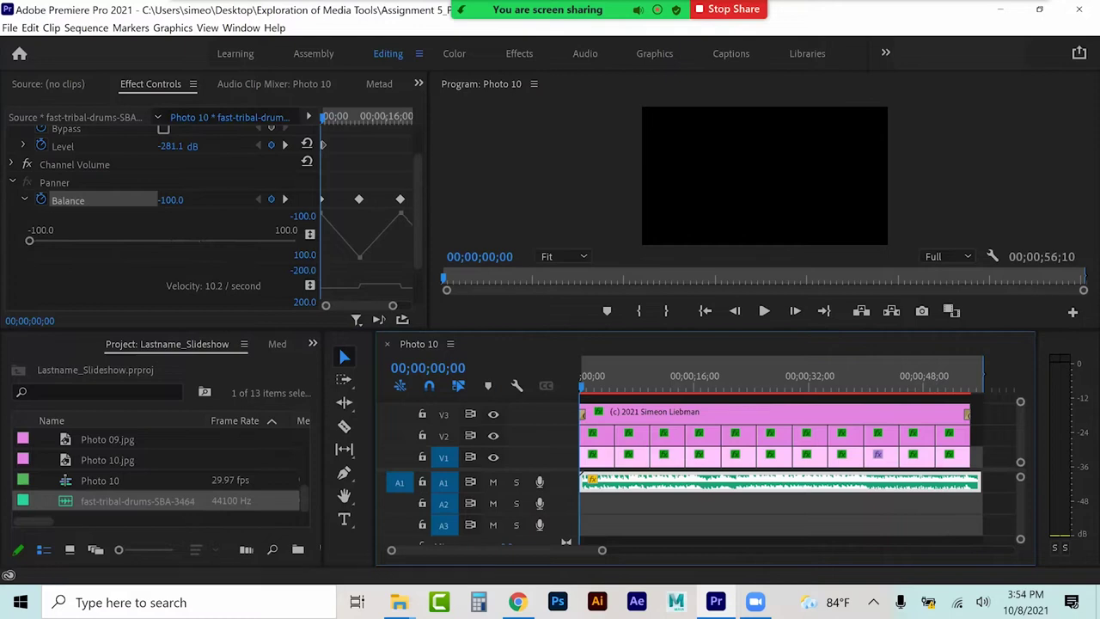
Step: Play the slideshow from 00;00;00;00 to check the drums panning between channels, and save the project
key(space)
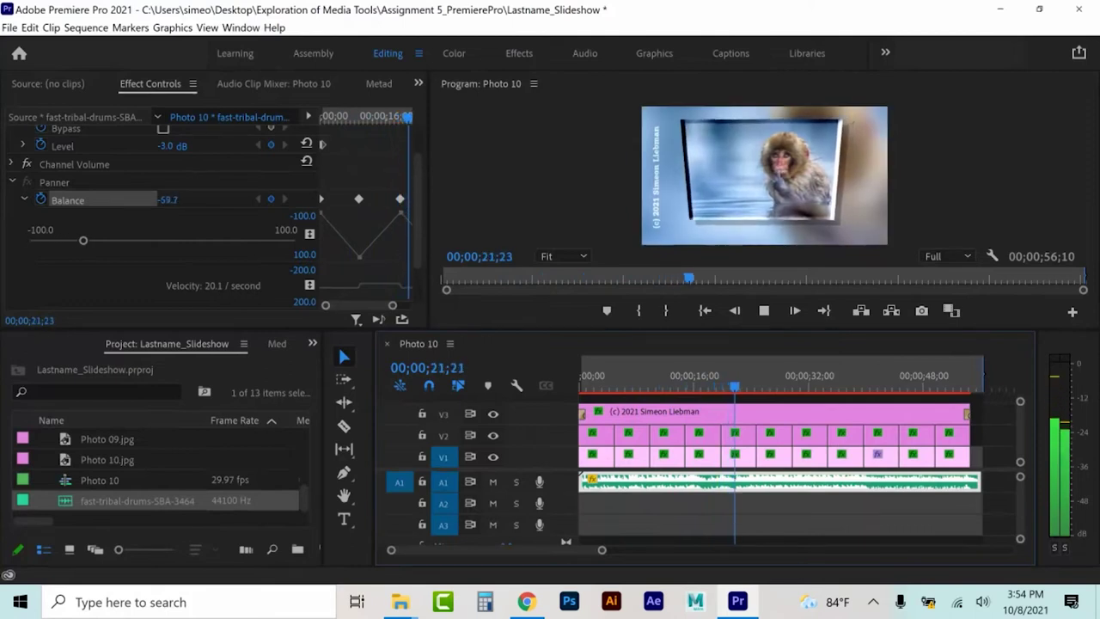
key(space)
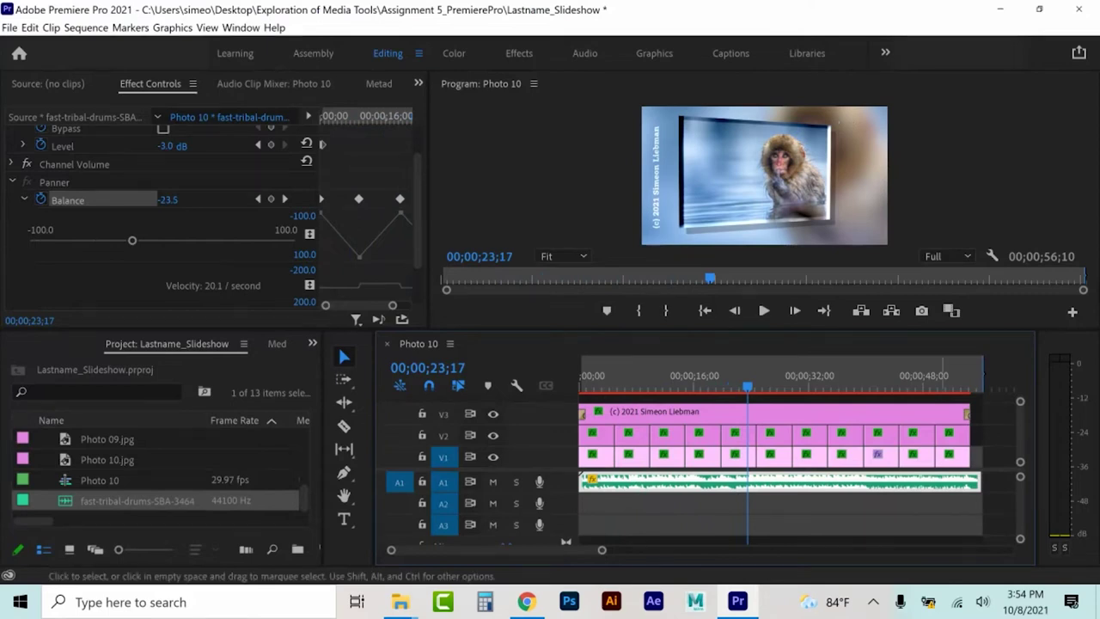
key(ctrl+s)
Step: Apply the Levels video effect from the Adjust group to the Photo 03.jpg clip on V2 at 00;00;16;09
mouse_move(701, 385)
mouse_down()
mouse_move(550, 386)
mouse_move(684, 384)
mouse_up()
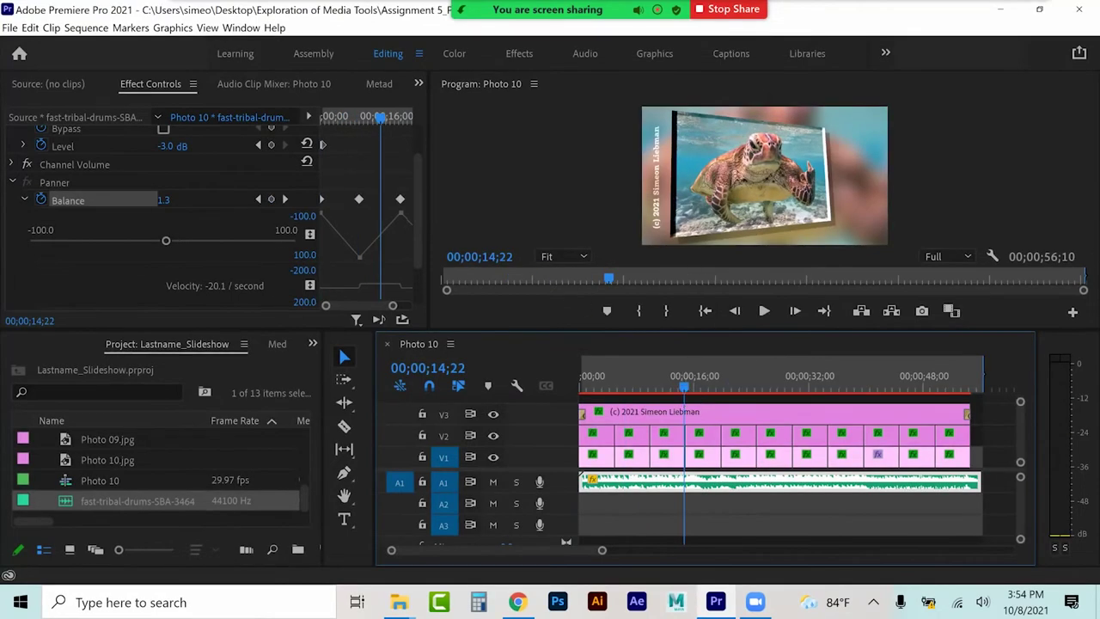
click(663, 385)
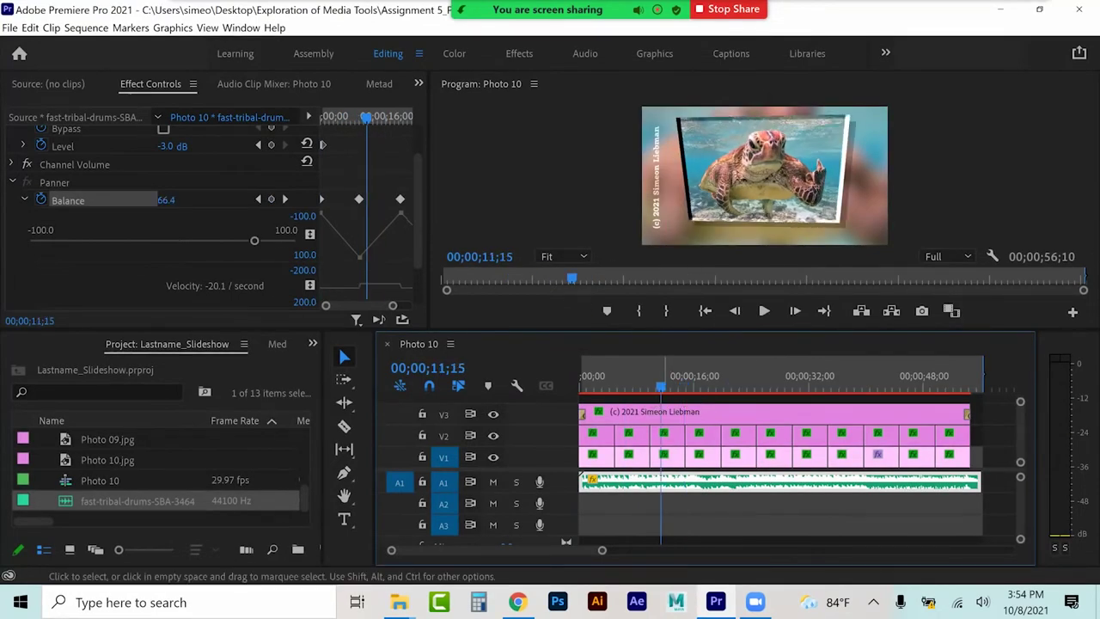
click(697, 384)
click(700, 434)
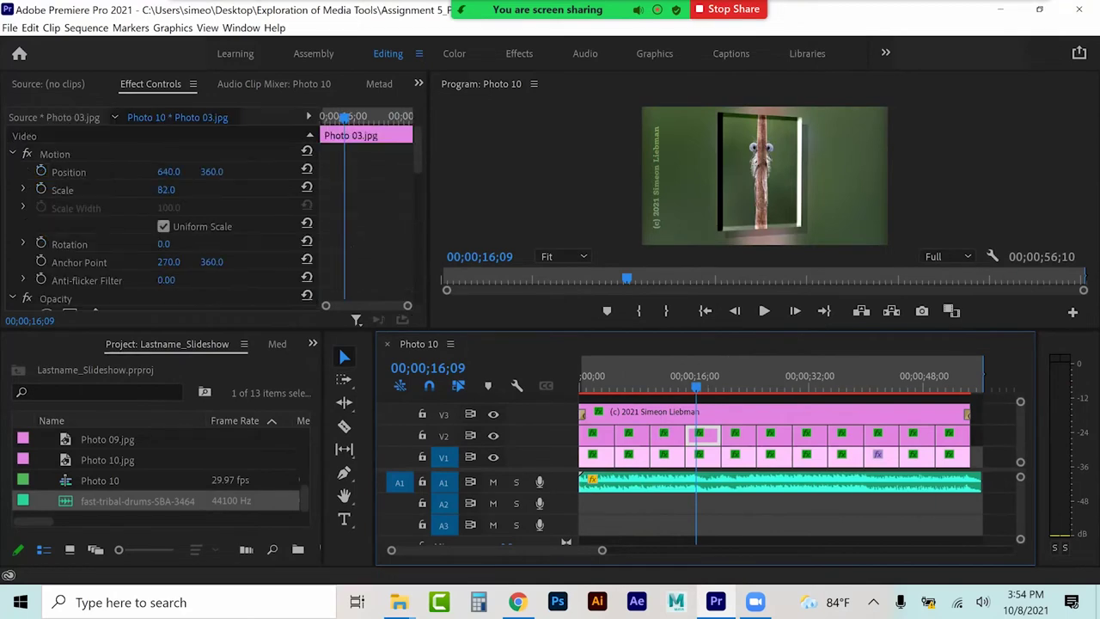
click(311, 344)
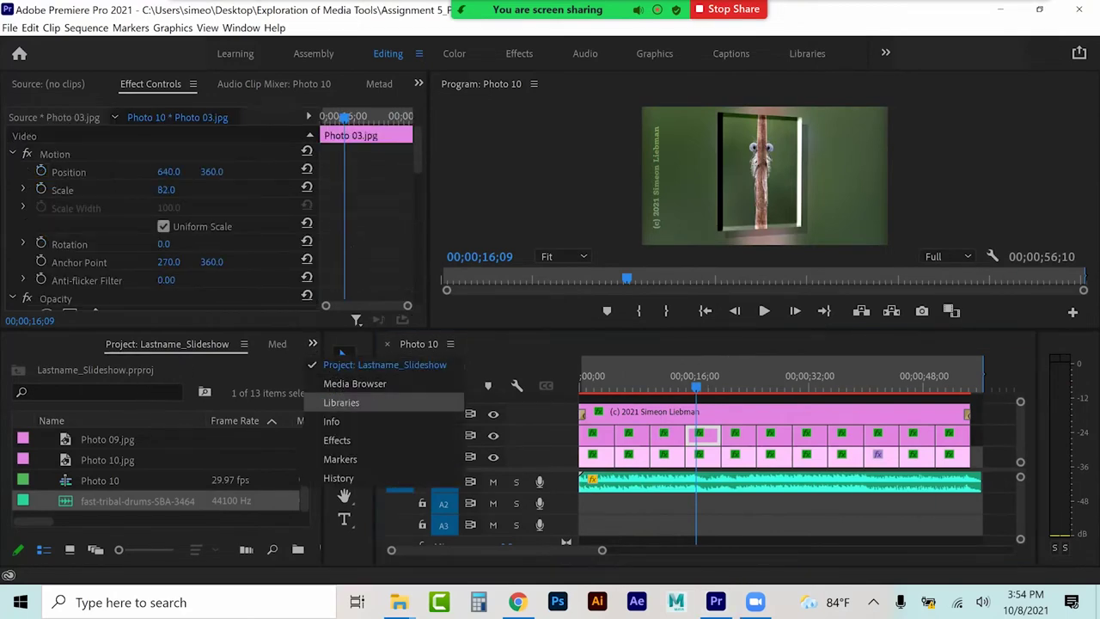
click(327, 440)
click(20, 441)
scroll(155, 464, up, 3)
scroll(71, 392, up, 1)
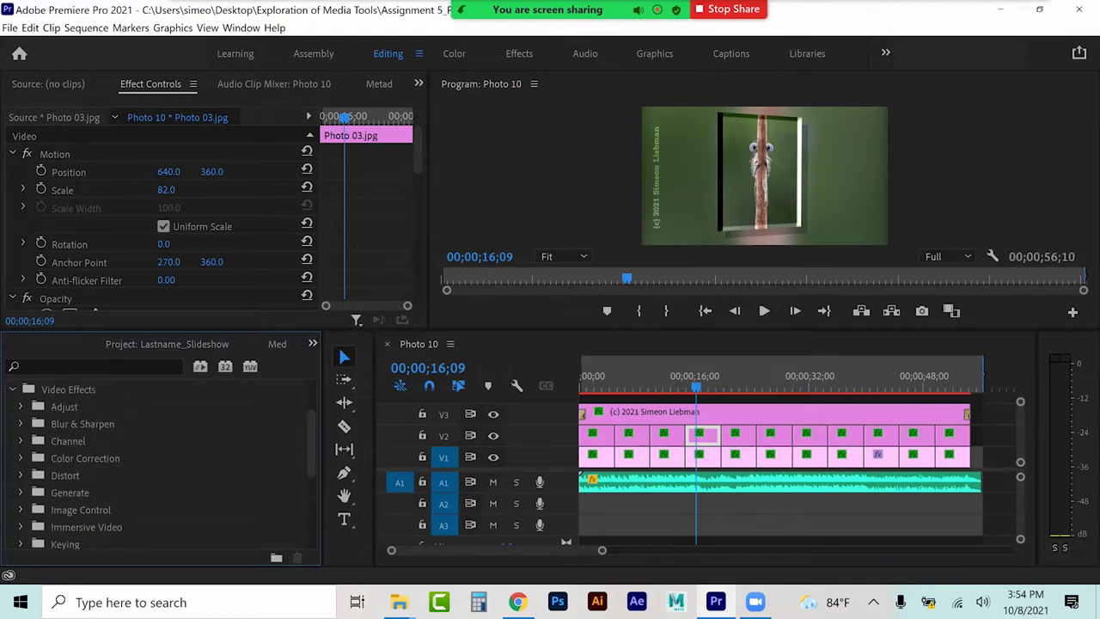
click(20, 406)
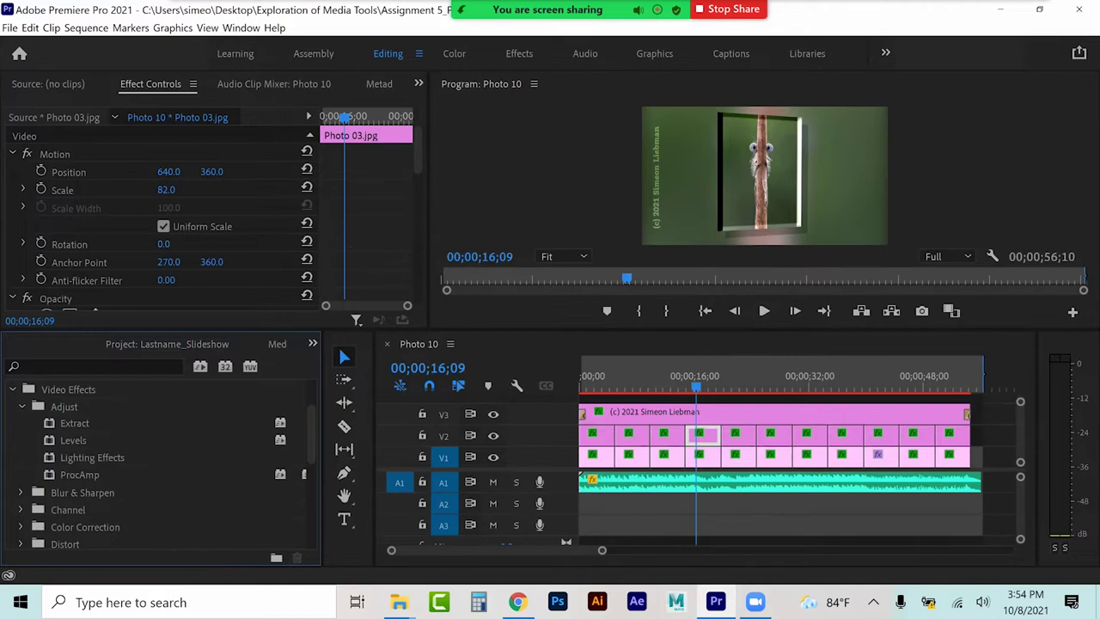
click(73, 439)
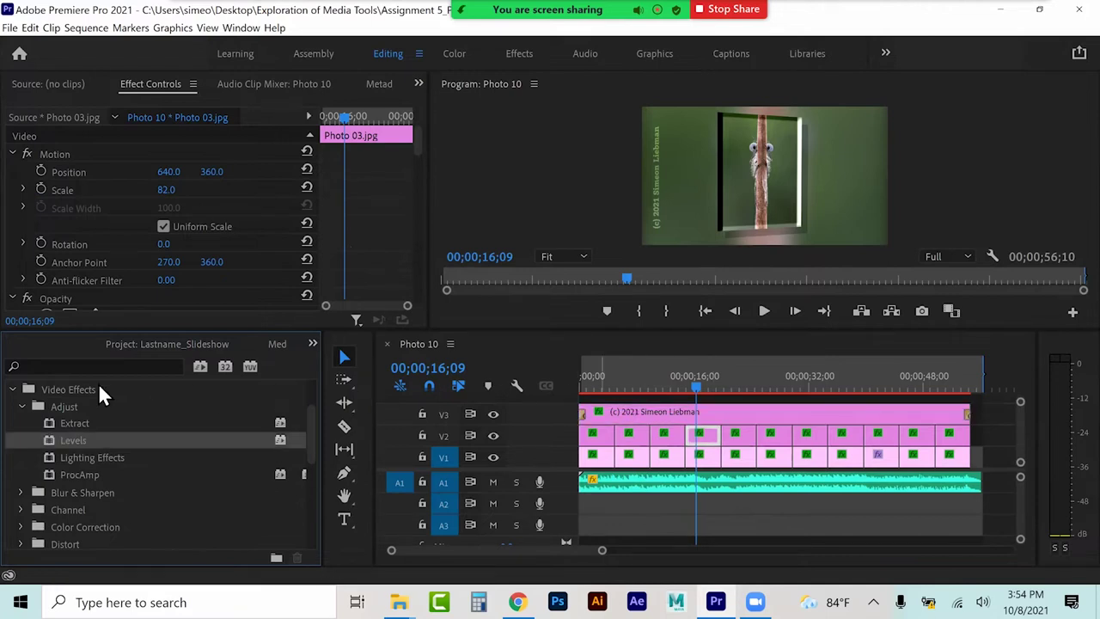
Step: Set the Levels effect's (RGB) Gamma to 101 on the Photo 03.jpg clip and save the project
scroll(138, 227, down, 10)
scroll(127, 239, down, 8)
scroll(125, 255, up, 3)
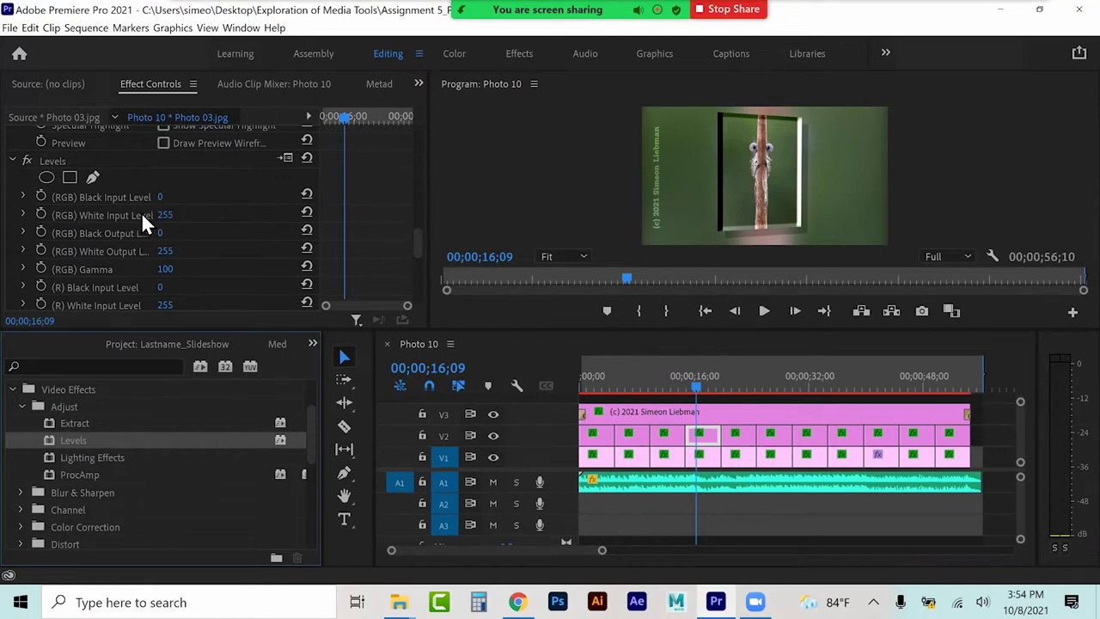
mouse_move(160, 196)
mouse_down()
mouse_move(202, 197)
mouse_move(163, 196)
mouse_up()
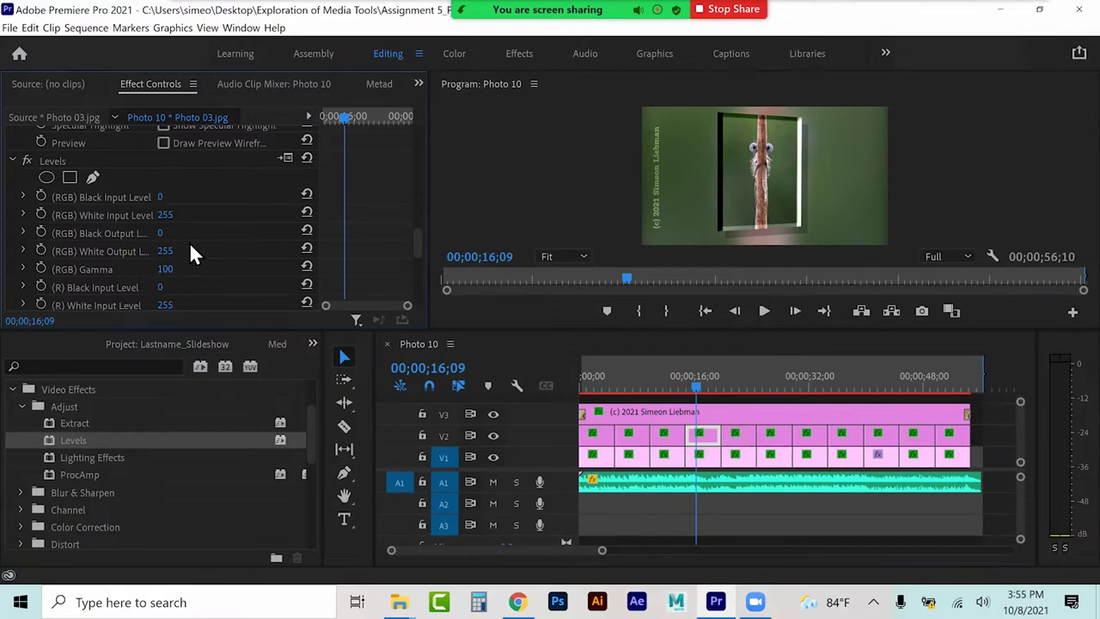
scroll(221, 271, down, 3)
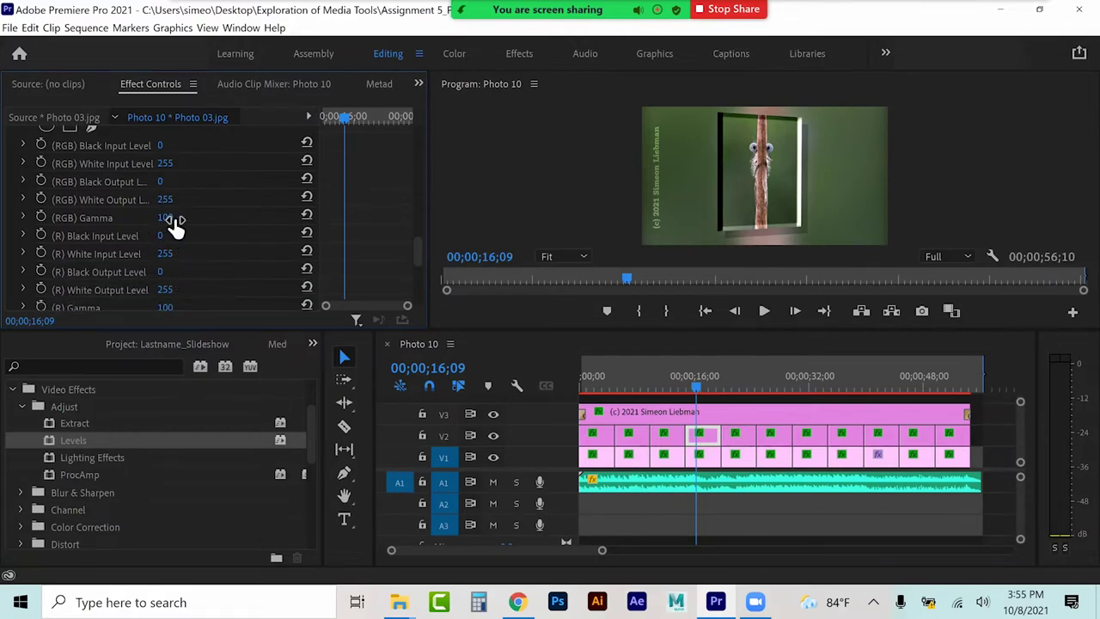
drag(168, 218, 184, 222)
key(ctrl+s)
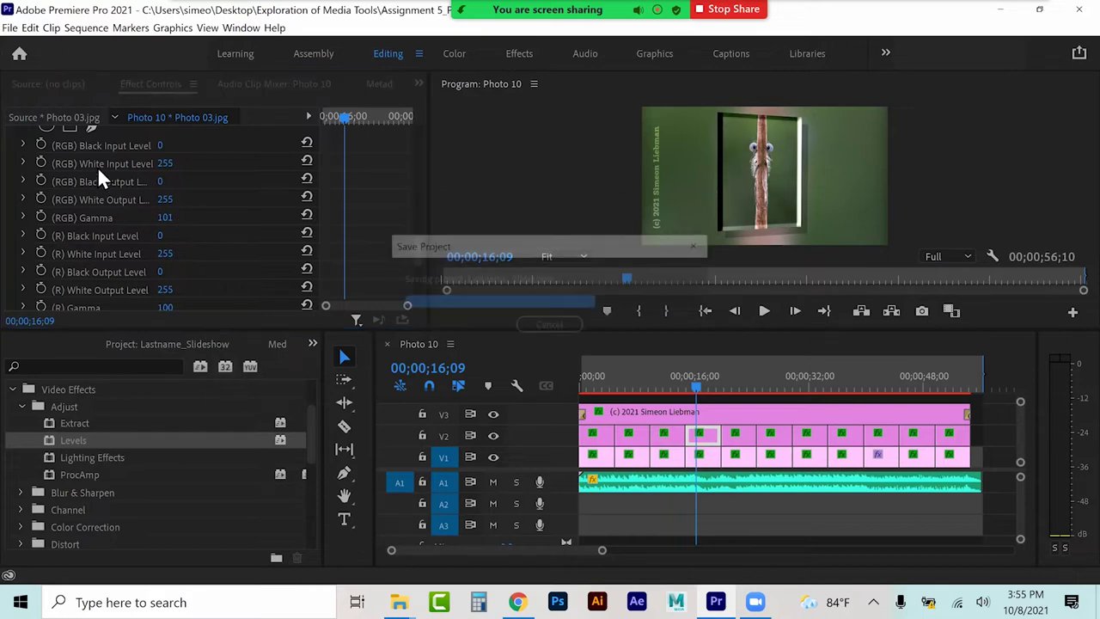
click(12, 30)
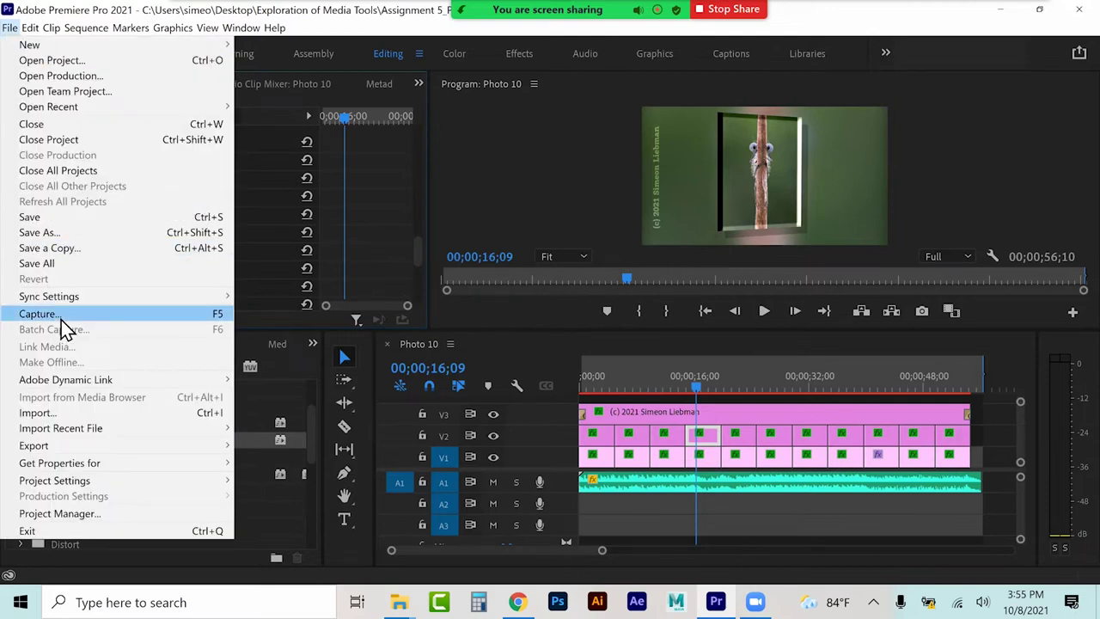
mouse_move(69, 445)
click(269, 445)
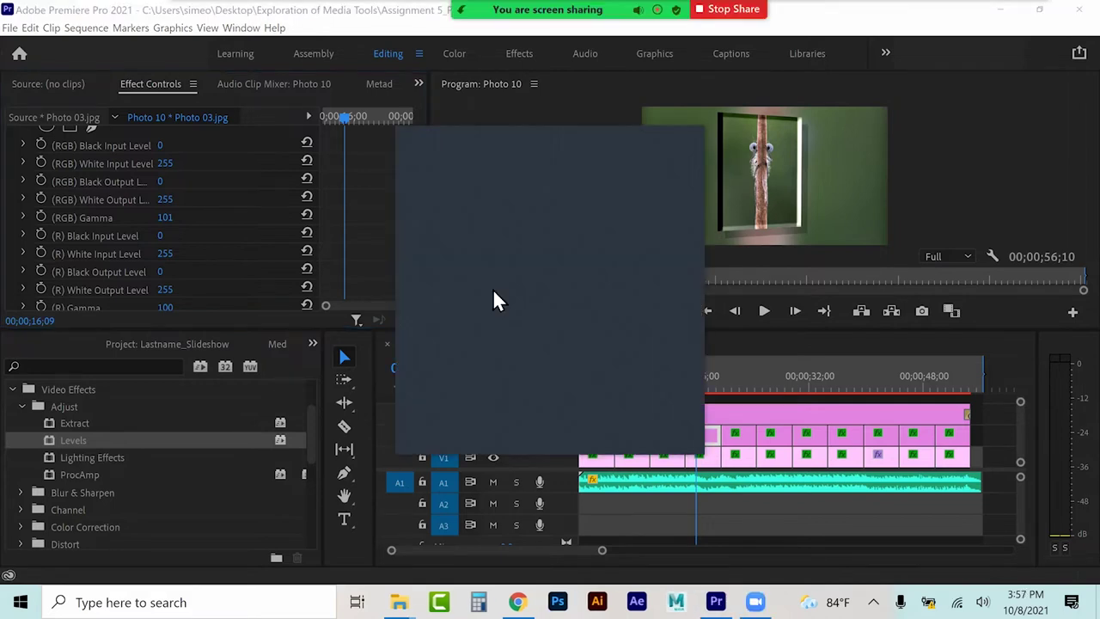
click(685, 143)
click(545, 356)
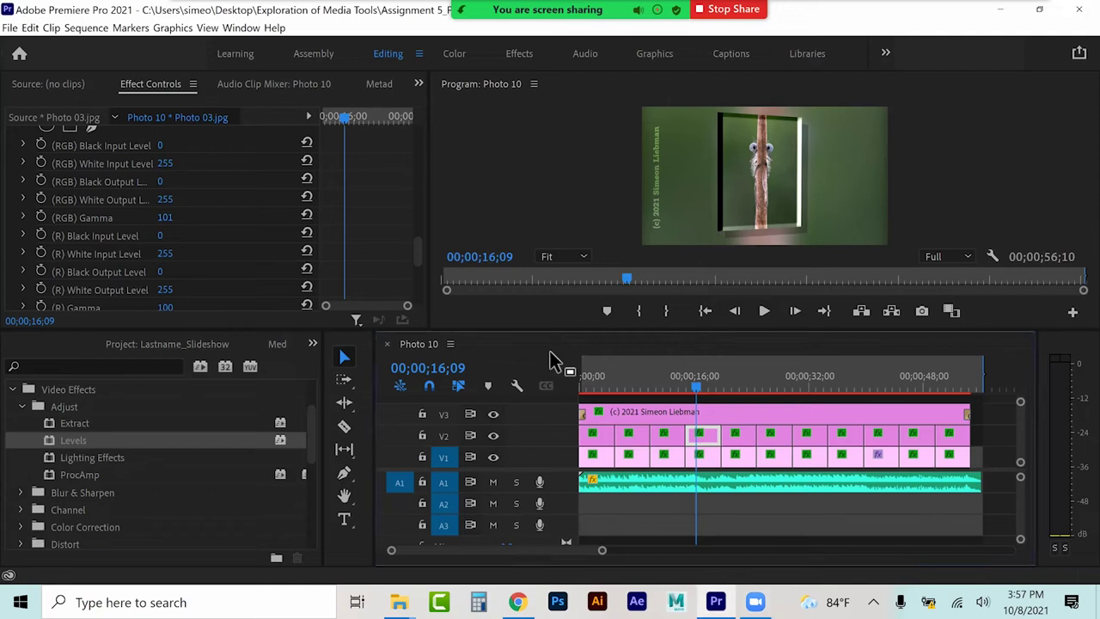
Step: Open the media export settings for the slideshow sequence and preview the output frame at 00;00;47;25
click(11, 28)
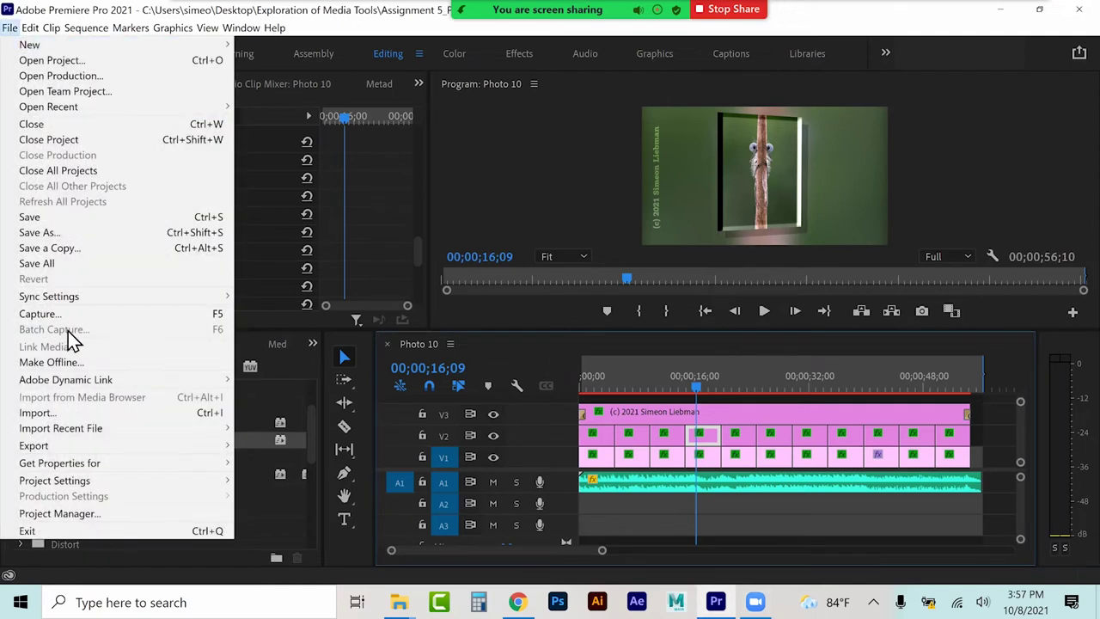
mouse_move(35, 445)
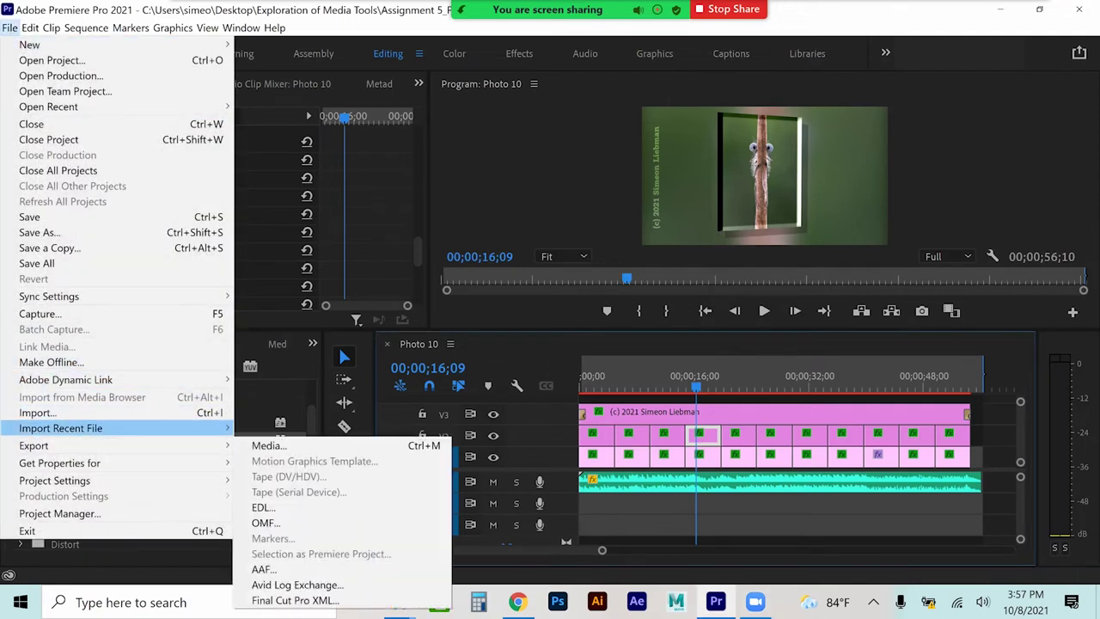
click(269, 445)
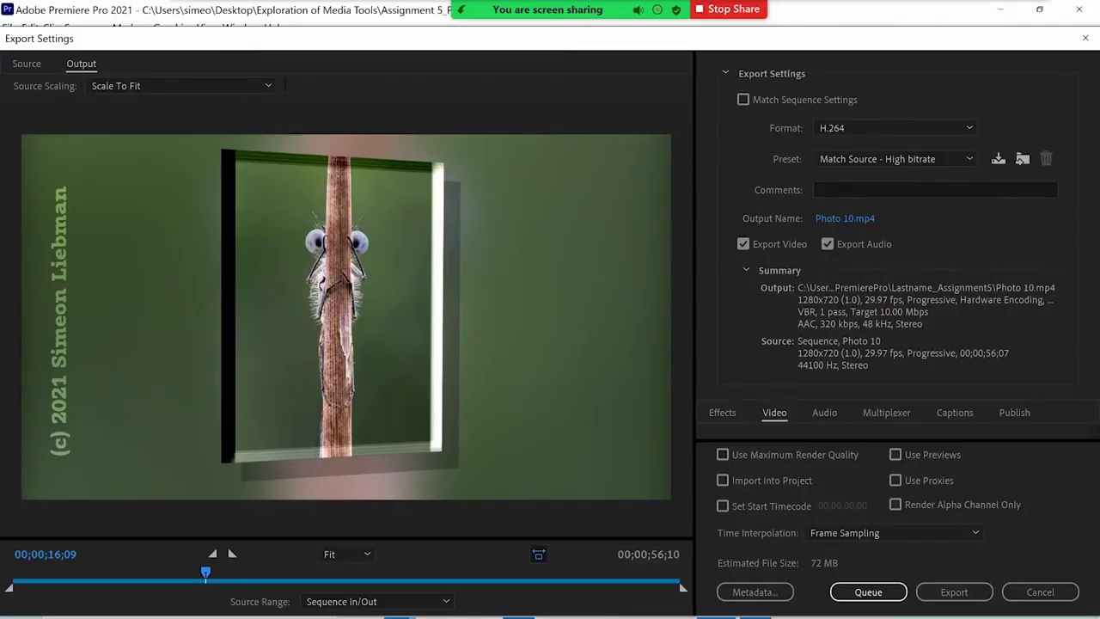
drag(206, 574, 579, 572)
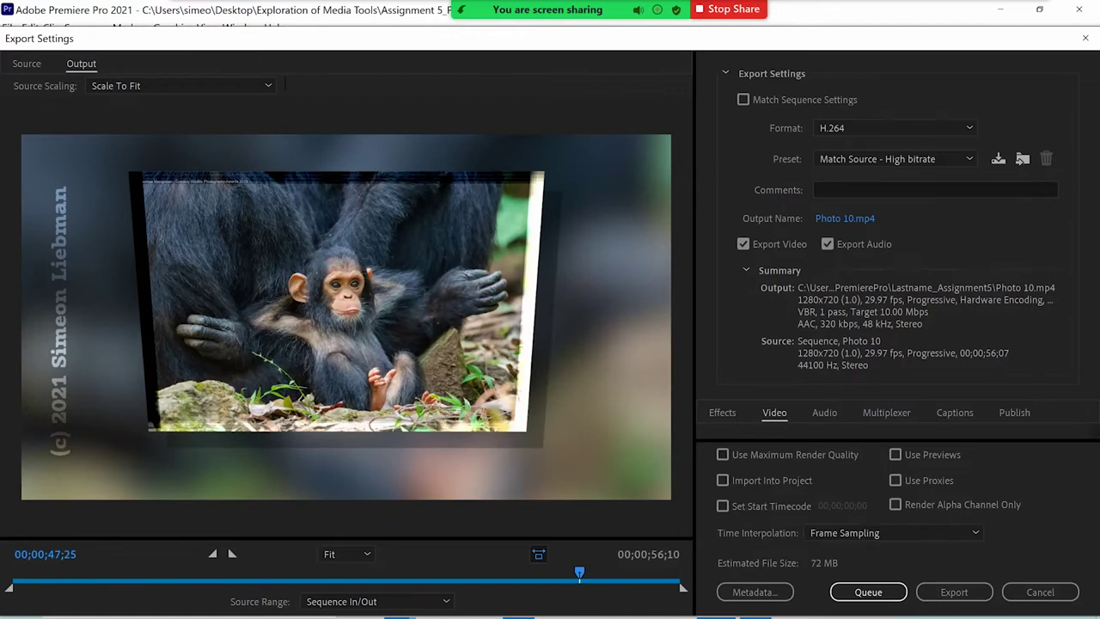
Step: Set the export format to H.264 and choose the YouTube 720p HD preset
click(894, 128)
click(841, 217)
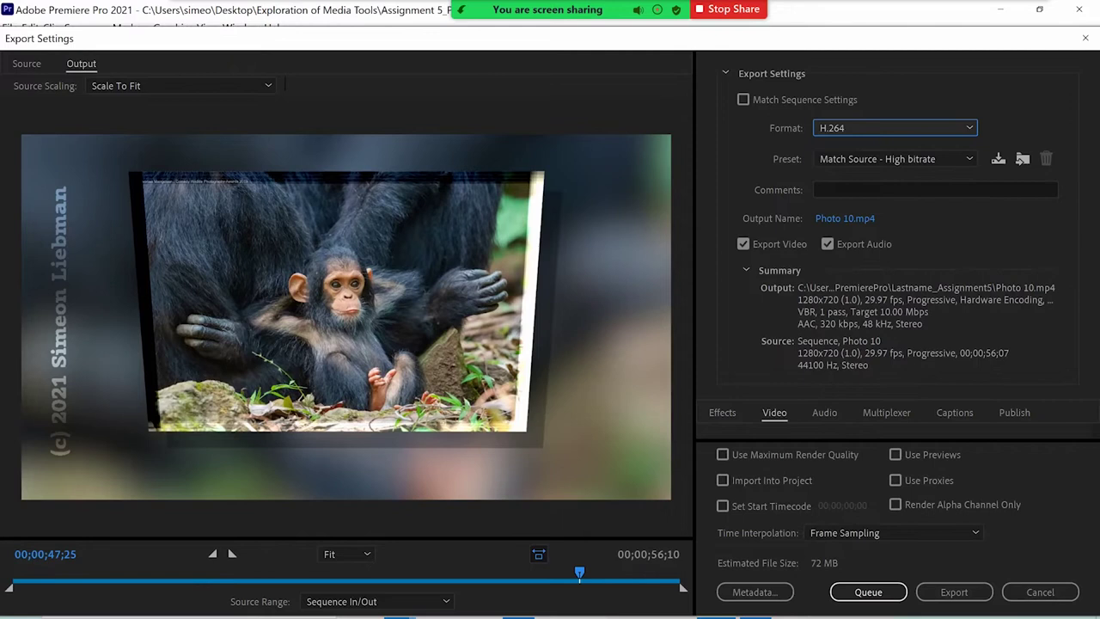
click(893, 158)
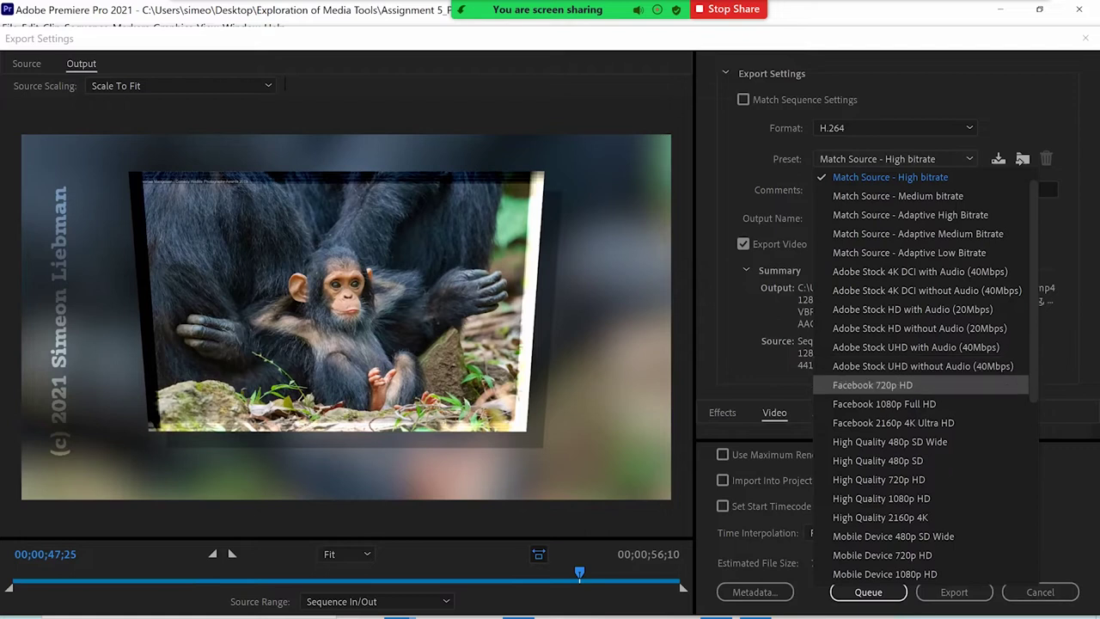
scroll(920, 386, down, 6)
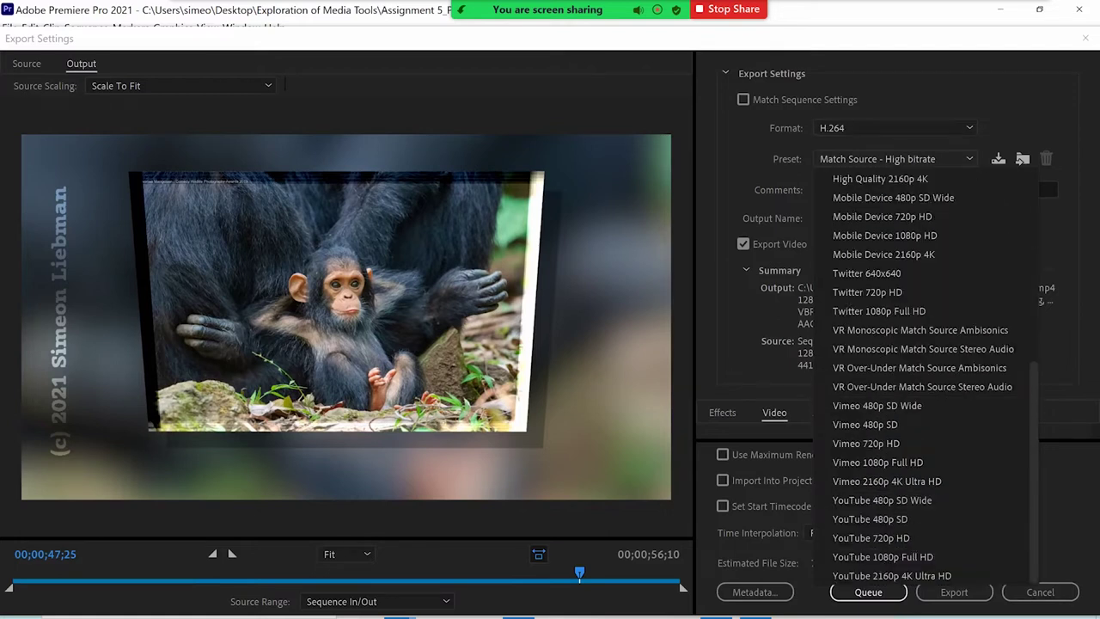
key(Escape)
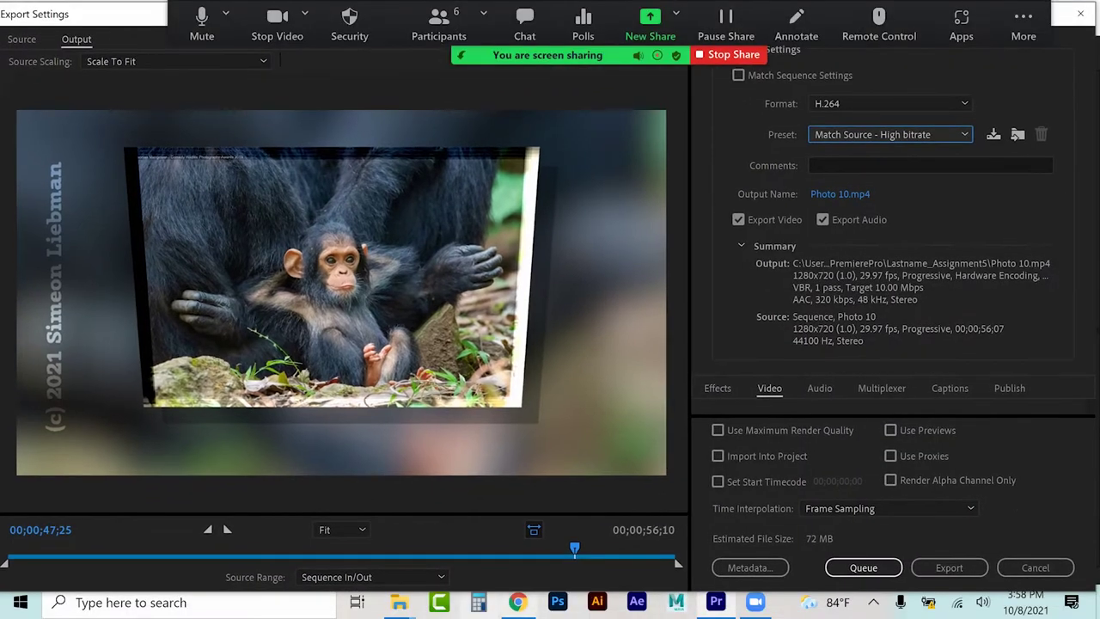
click(517, 601)
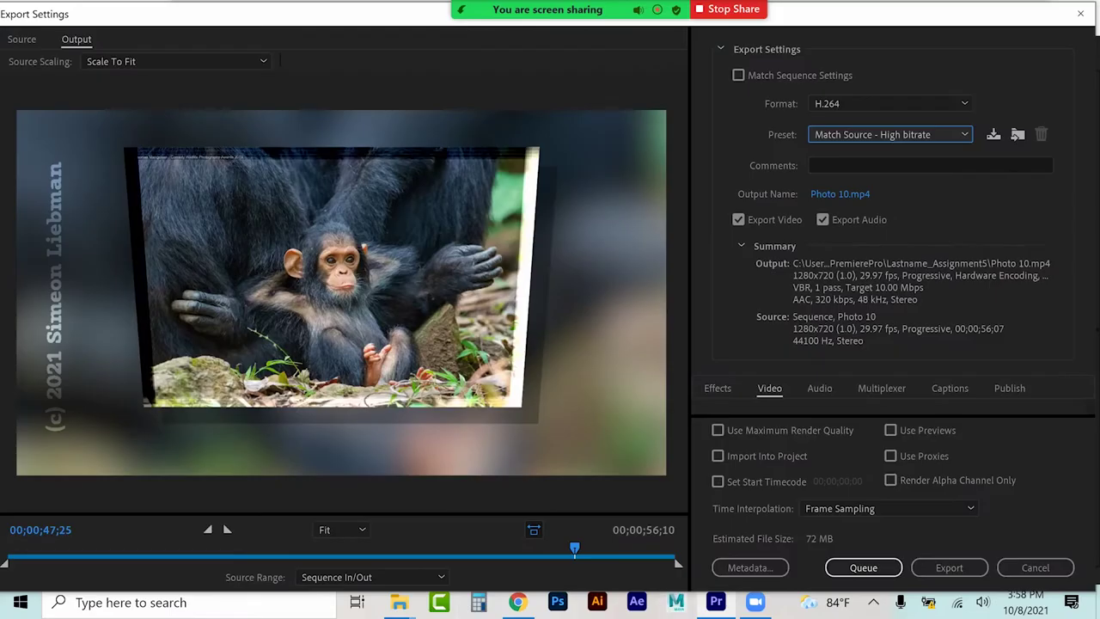
click(889, 134)
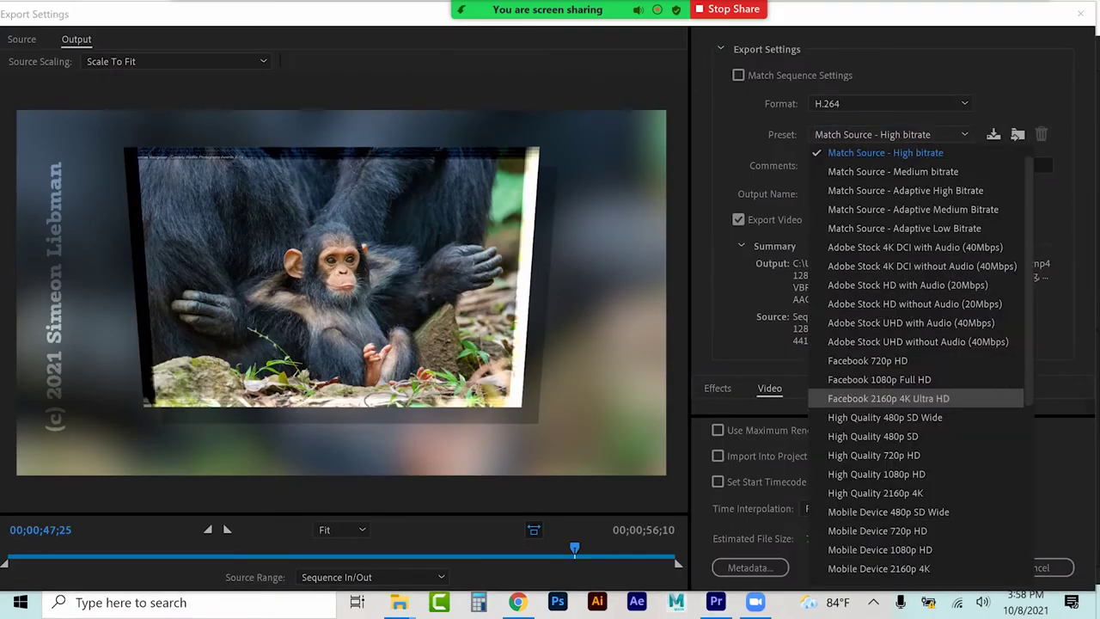
scroll(914, 361, down, 5)
click(866, 537)
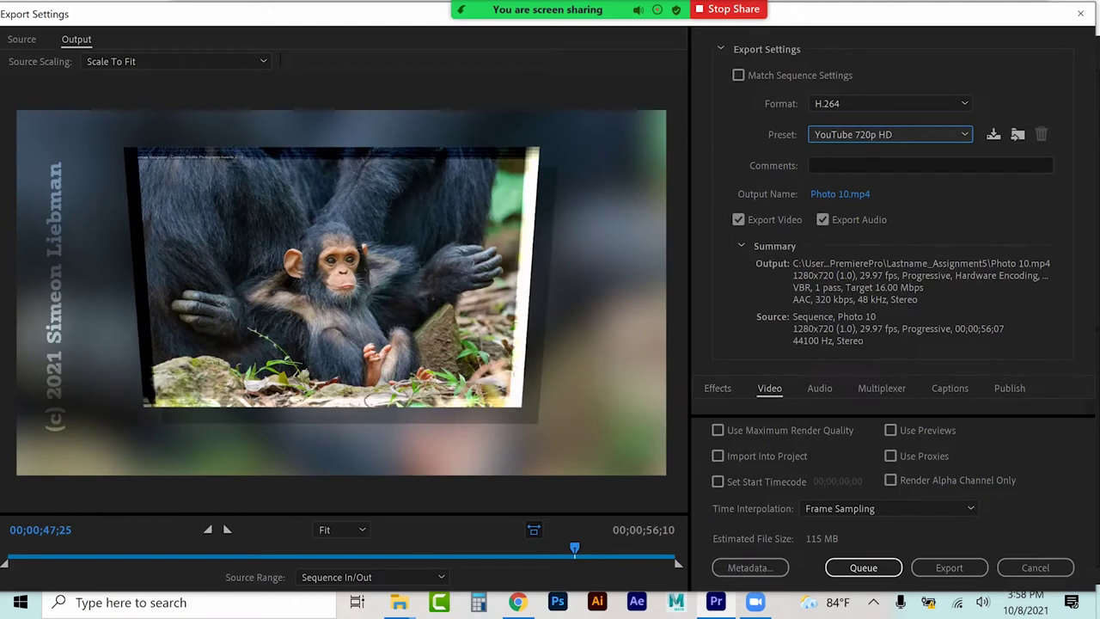
Step: Name the output file Lastname_Slideshow in the Lastname_Assignment5 folder and export the video
click(840, 193)
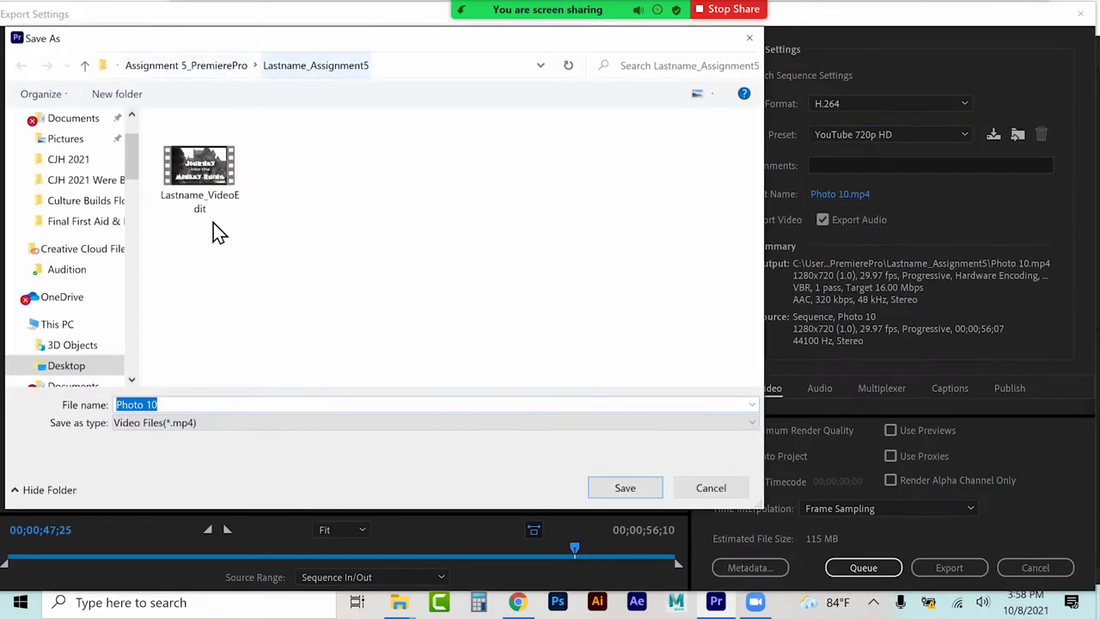
click(195, 211)
click(180, 405)
drag(165, 405, 298, 406)
text(Slideshow)
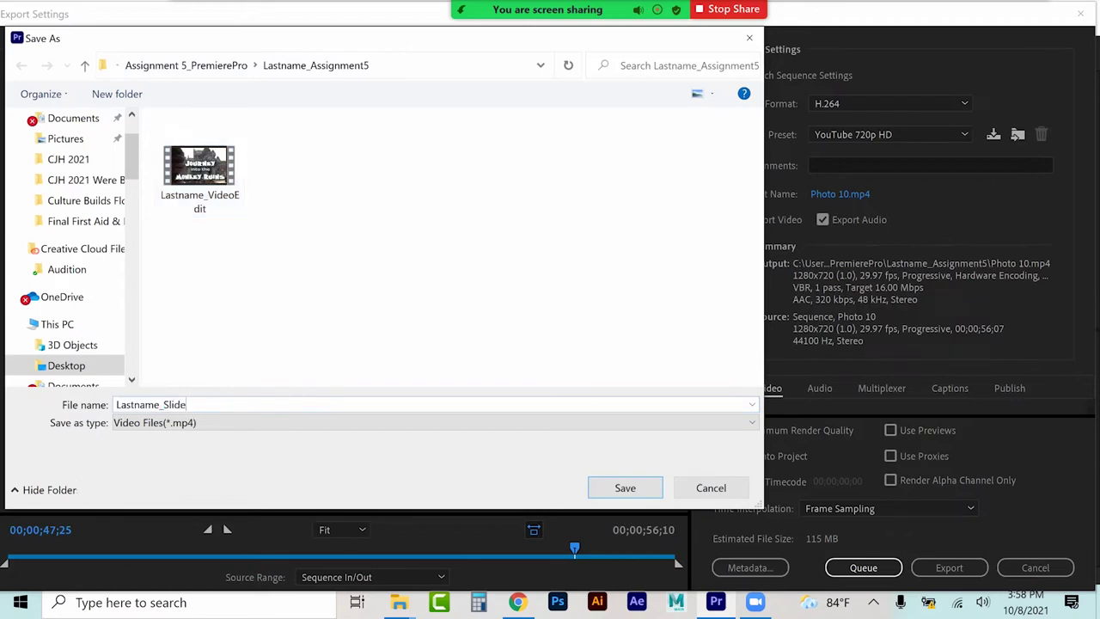
key(Return)
click(948, 567)
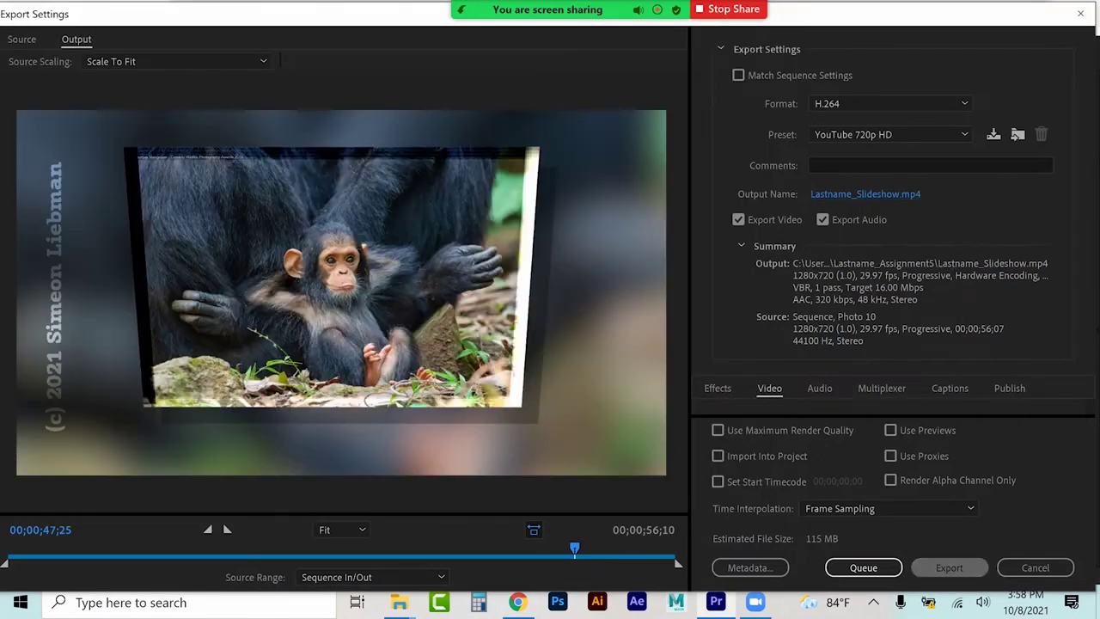
click(949, 567)
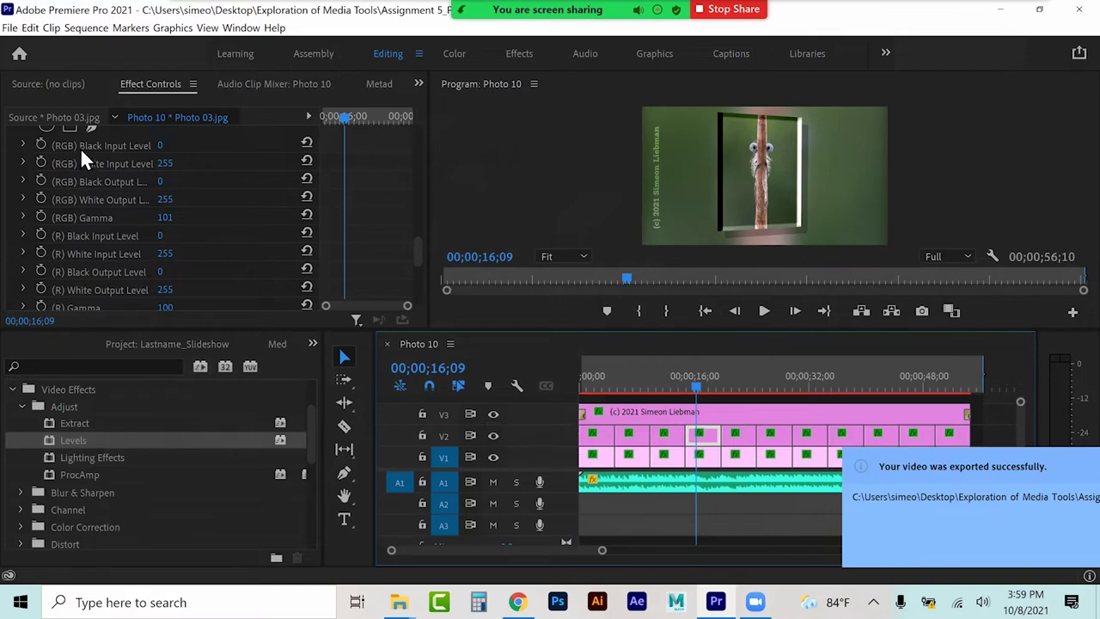
Step: Create a new project named Lastname_VFXtutorial in the Assignment 5_PremierePro folder
click(10, 29)
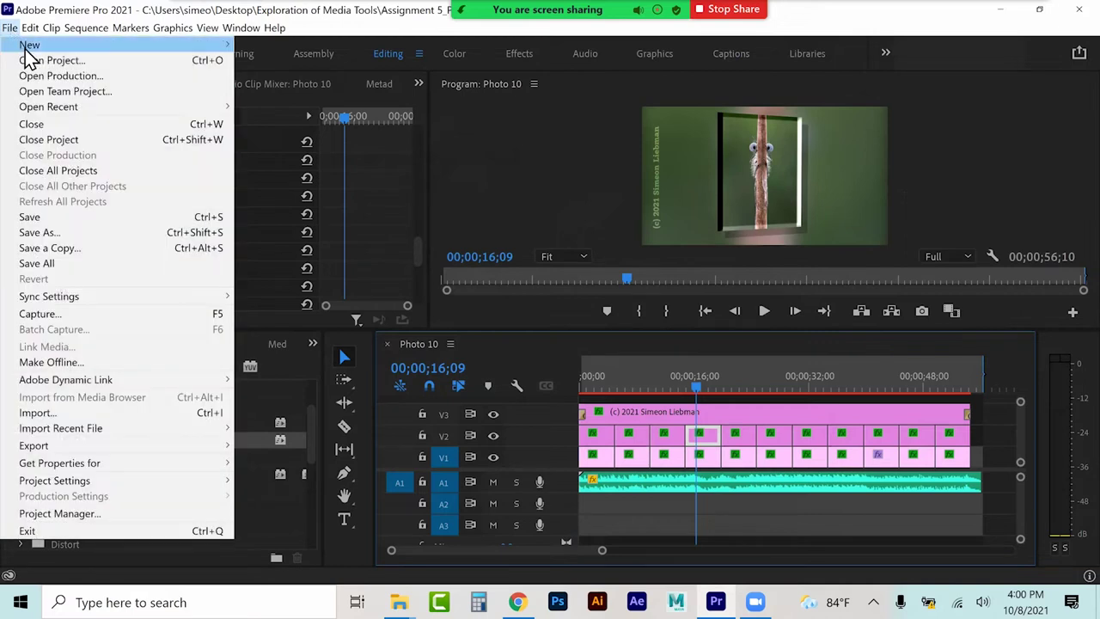
mouse_move(29, 45)
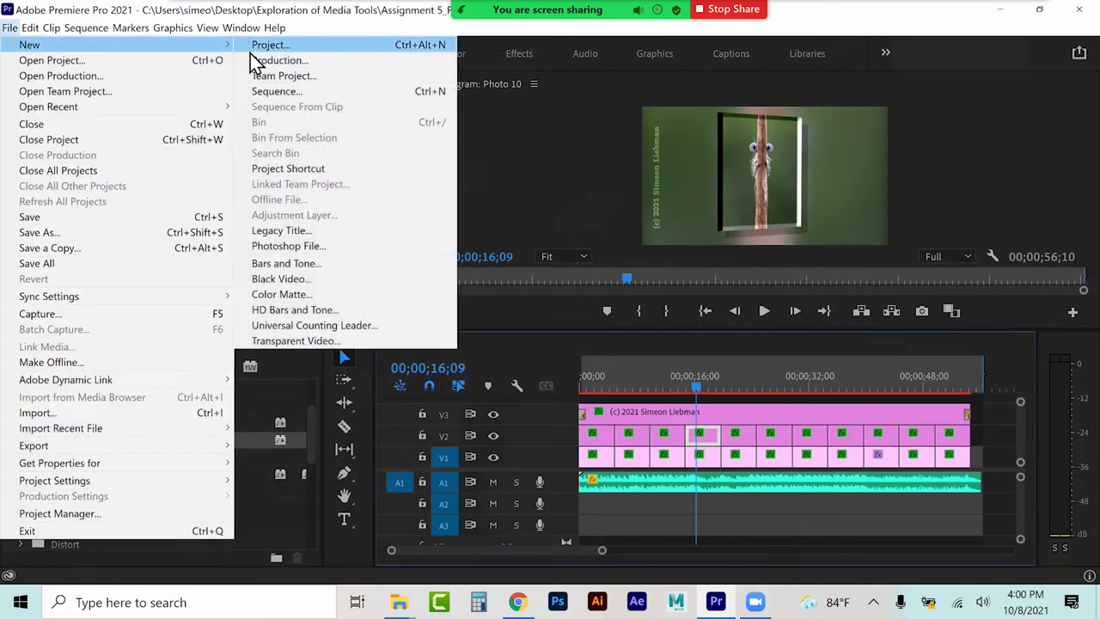
click(303, 49)
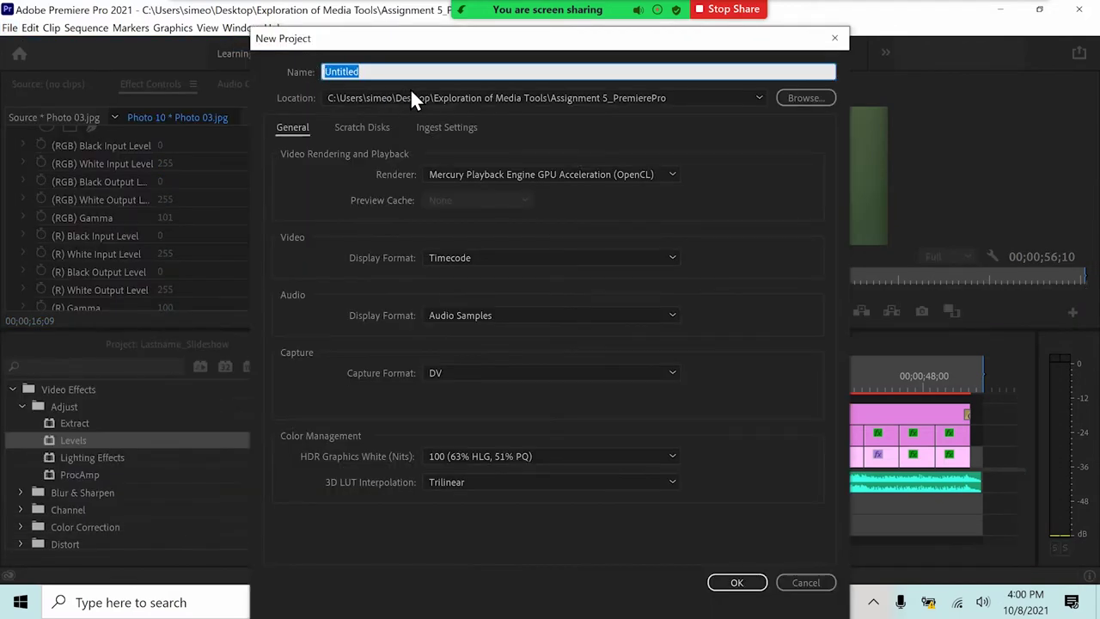
text(Lastname_VFXtutoria)
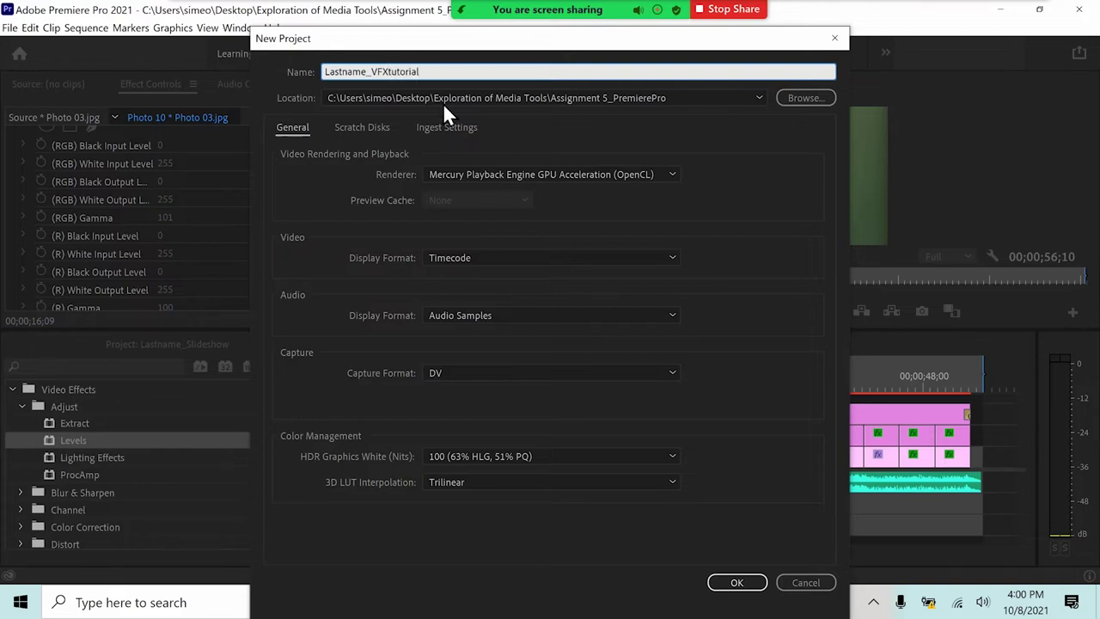
click(736, 581)
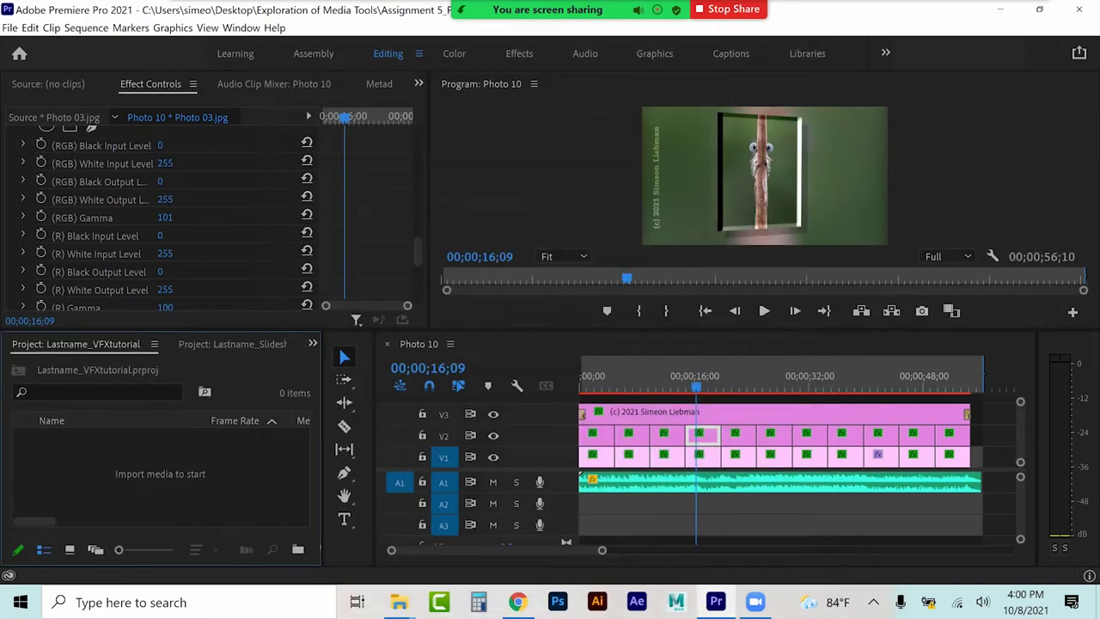
Step: Close the Lastname_Slideshow project panel and bring the Lastname_VFXtutorial project to the front
click(194, 345)
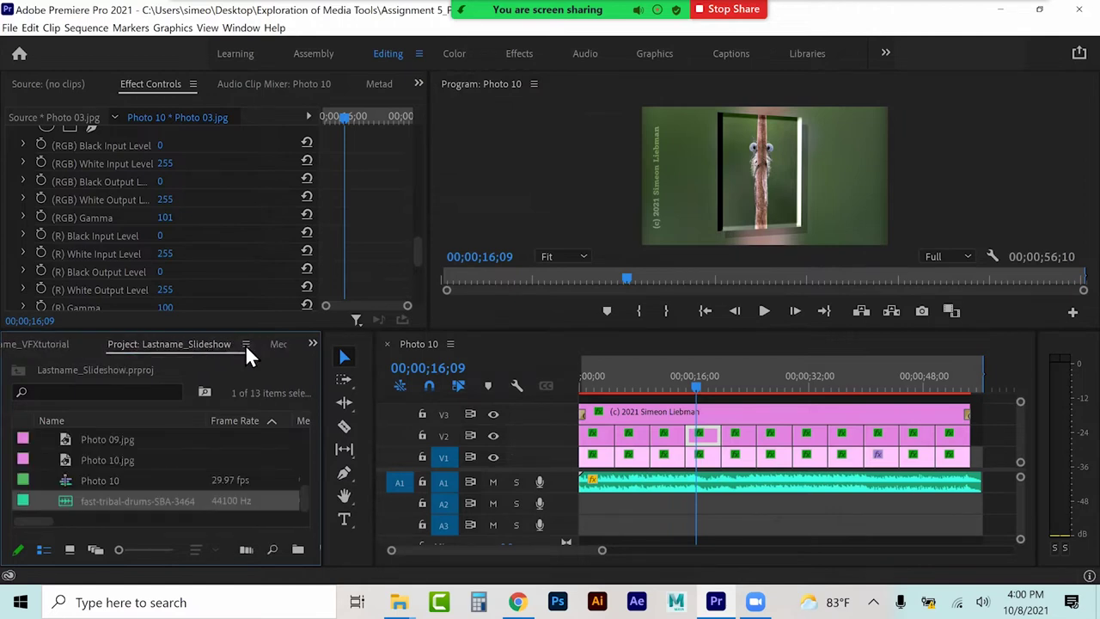
click(246, 343)
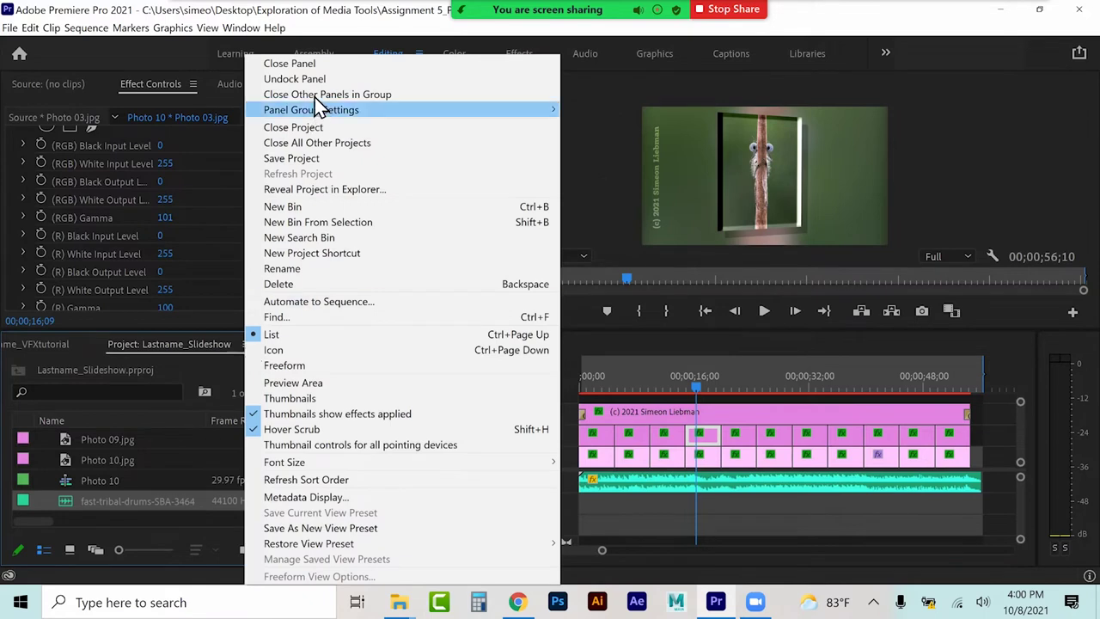
click(320, 65)
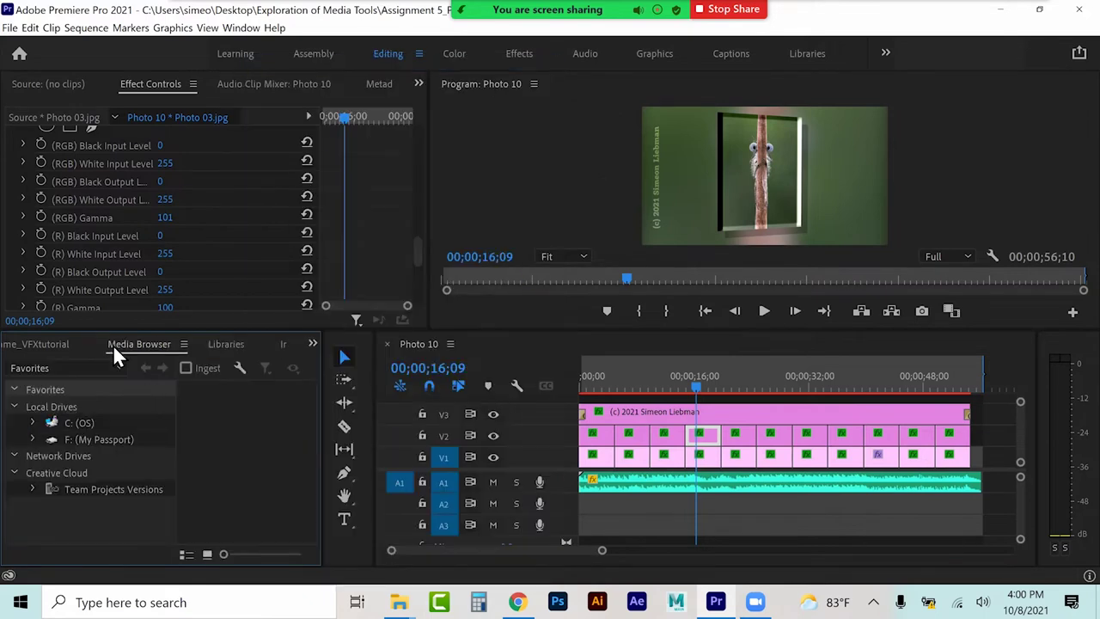
click(46, 343)
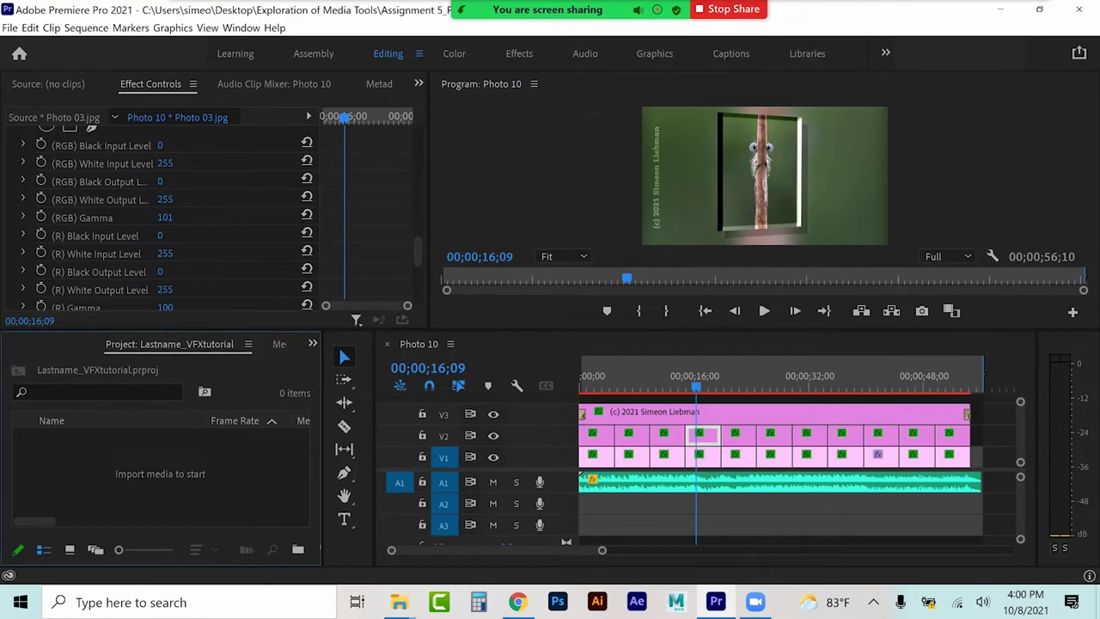
Step: Delete all clips from the Photo 10 sequence and return the playhead to 00;00;00;00
drag(593, 513, 949, 409)
key(Delete)
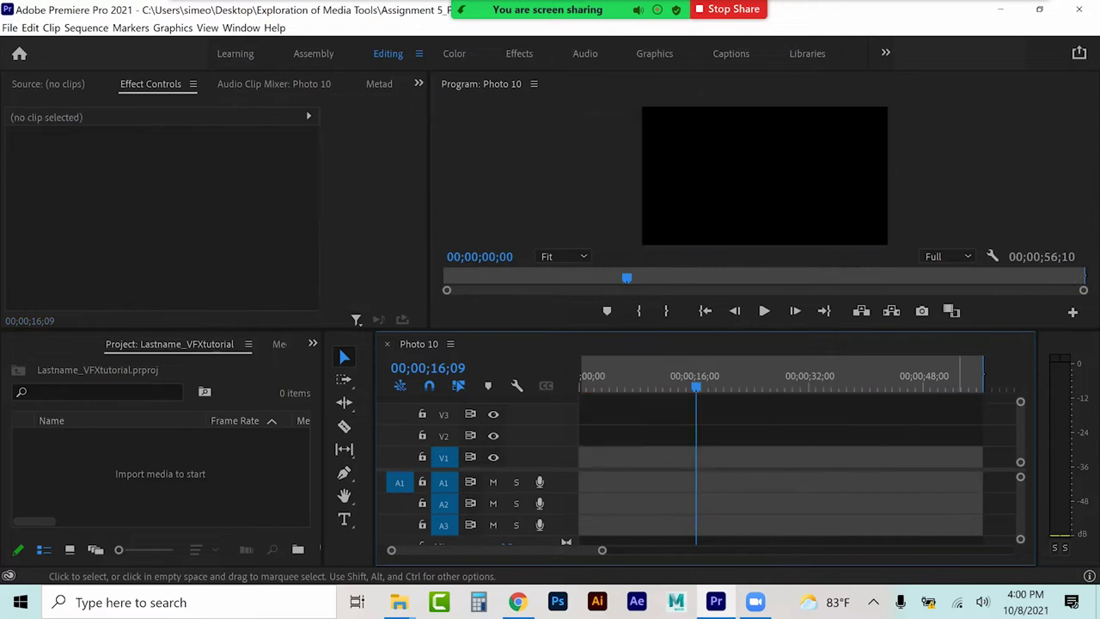
drag(675, 386, 506, 384)
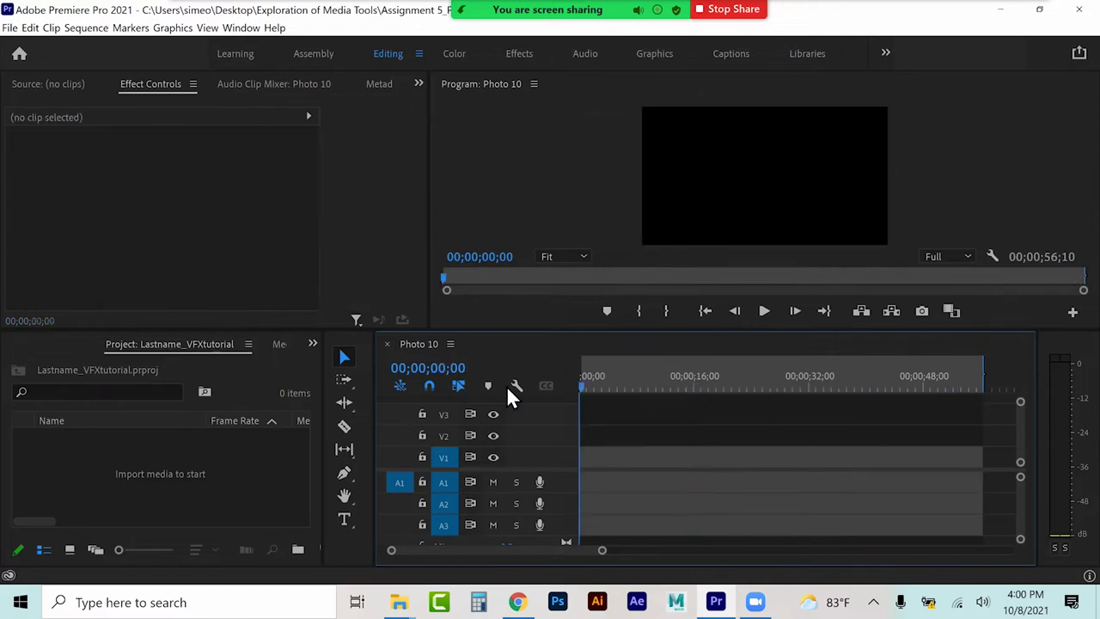
Step: Change the Photo 10 sequence's editing mode to AVCHD 1080p square pixel
click(96, 30)
click(110, 43)
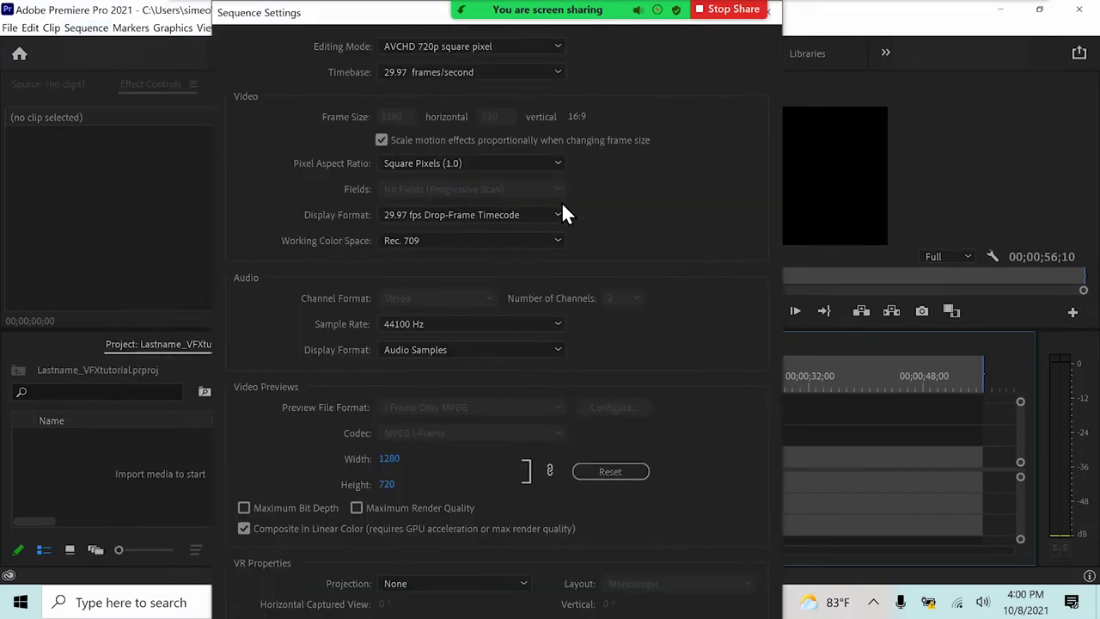
click(437, 46)
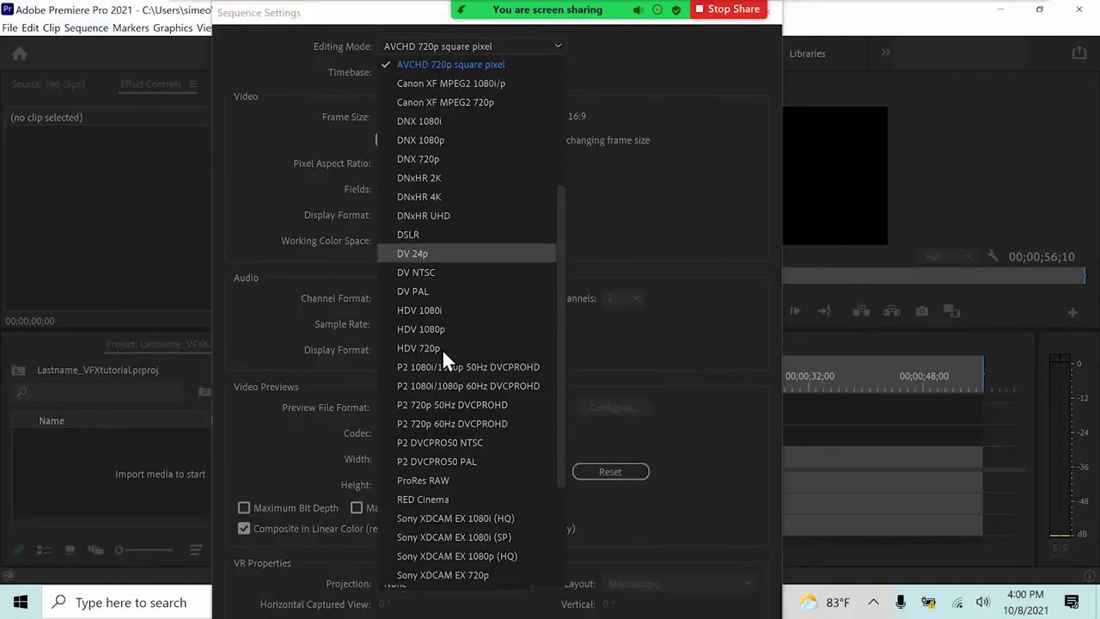
scroll(450, 385, up, 4)
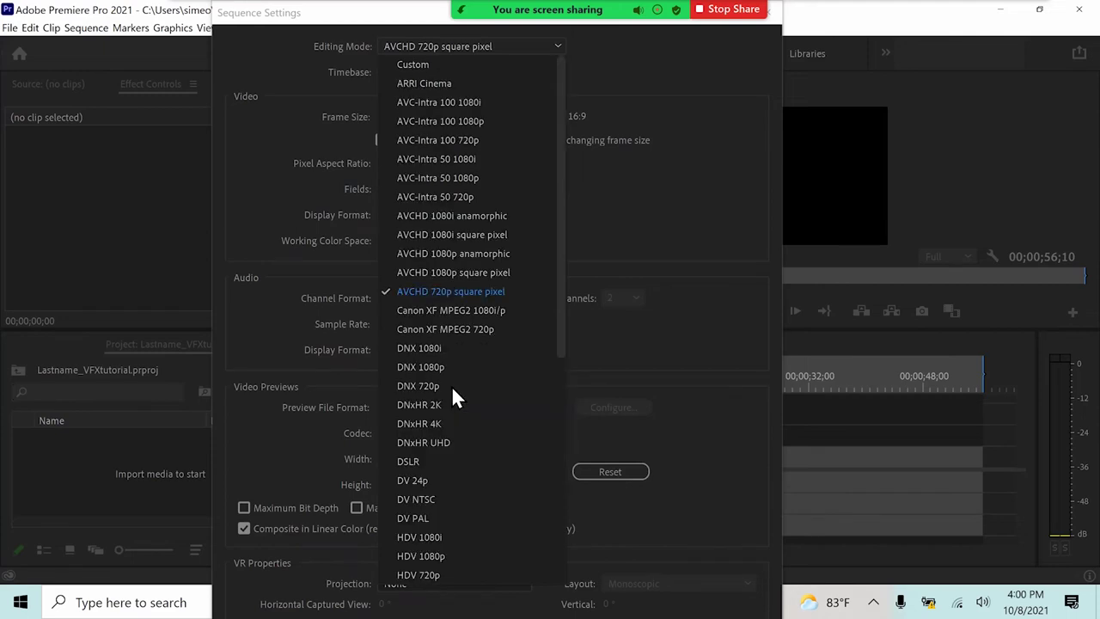
click(441, 268)
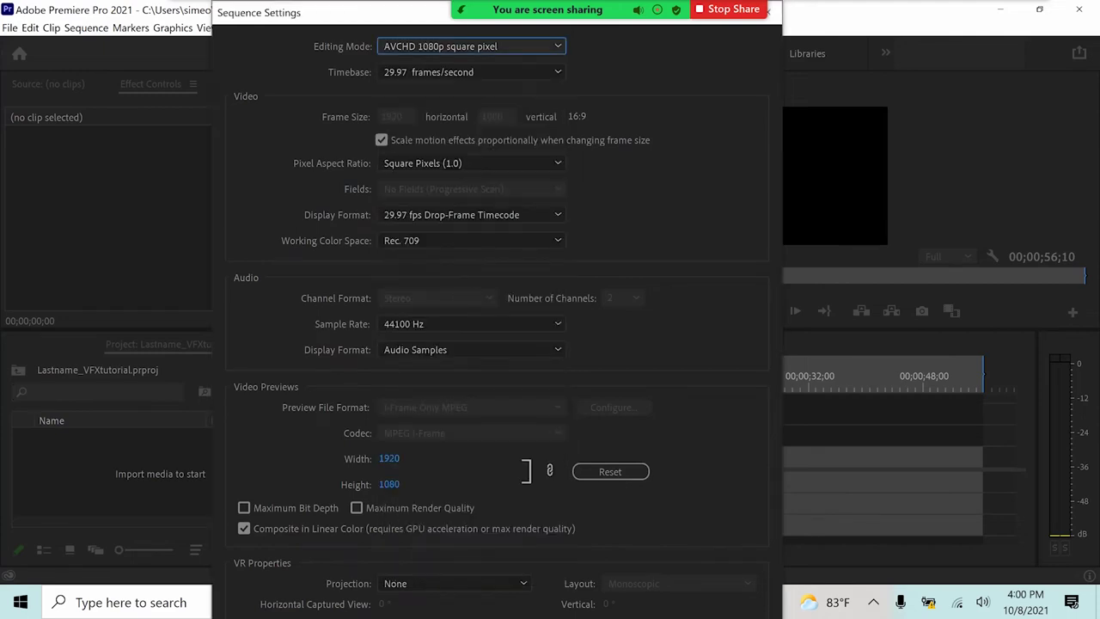
key(Return)
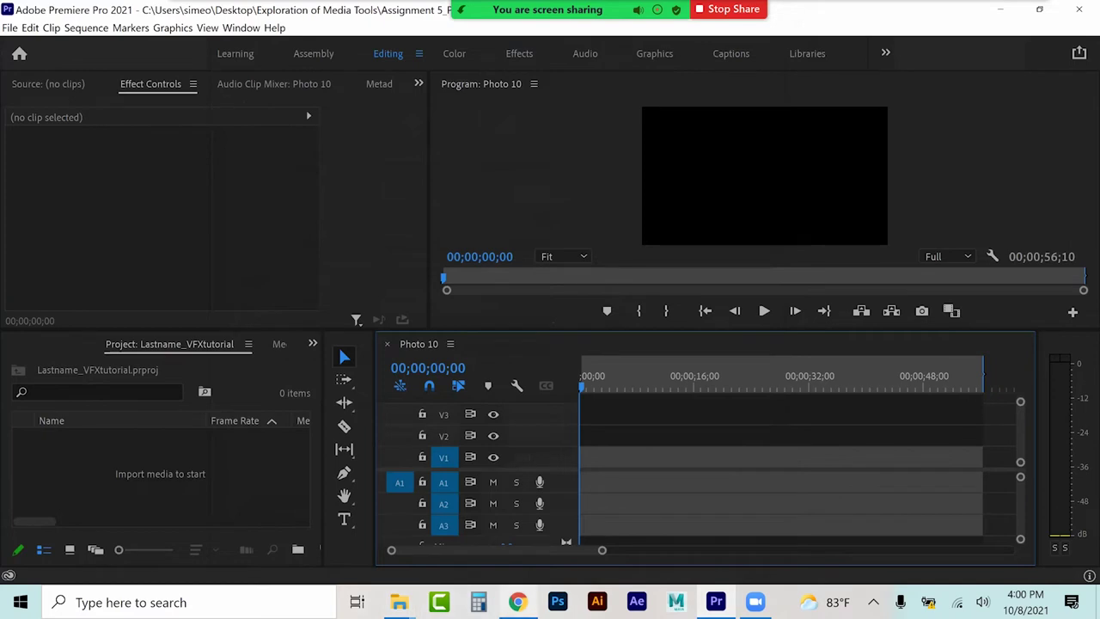
Step: Switch to Chrome and open the video "5 FAST & EASY VISUAL EFFECTS in Premiere Pro" from the YouTube results for VFX Premiere tutorials
click(517, 601)
scroll(642, 335, up, 10)
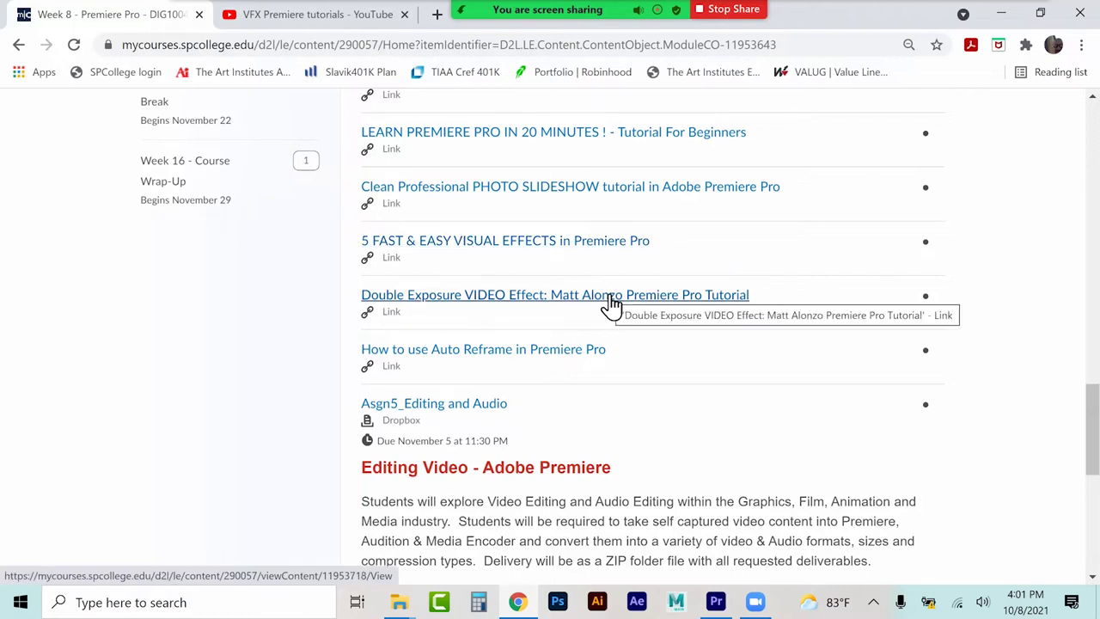
click(345, 17)
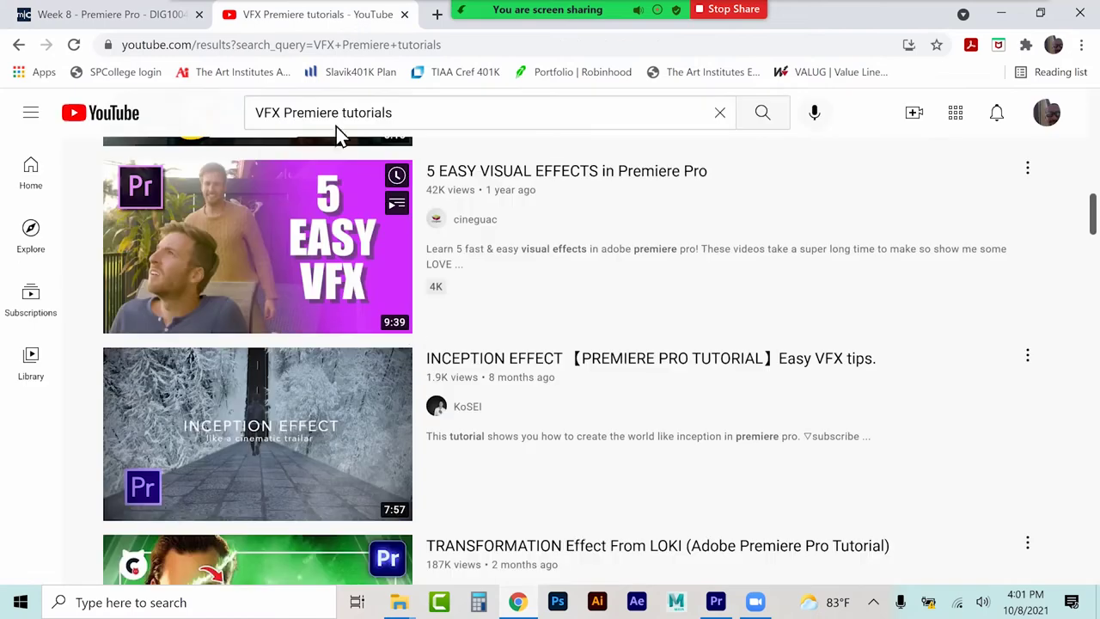
scroll(541, 310, up, 5)
mouse_move(379, 347)
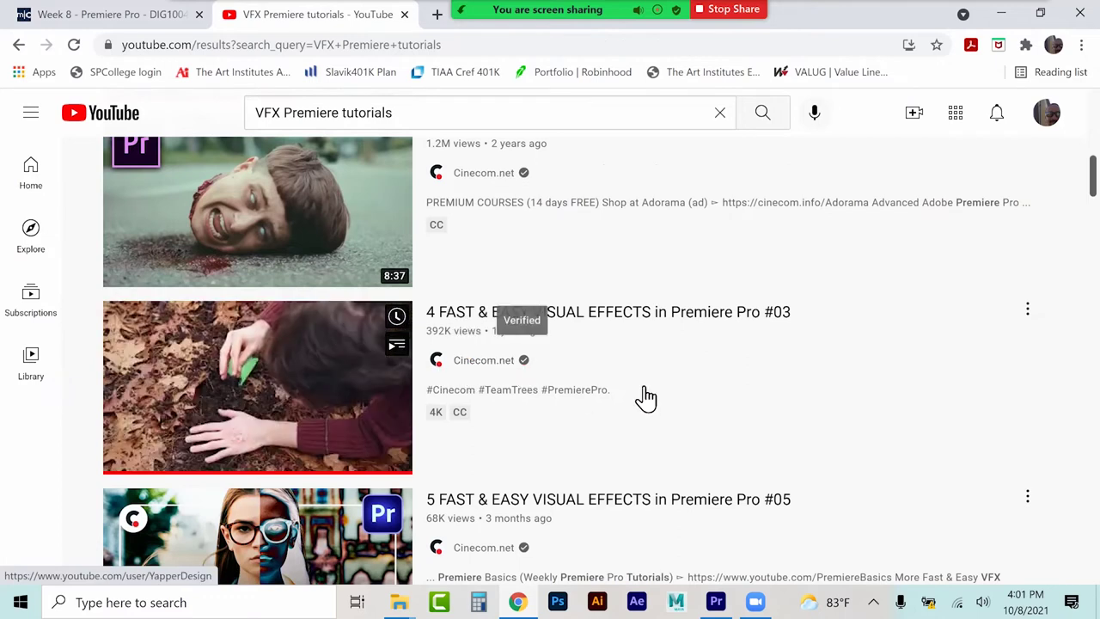
scroll(645, 398, up, 2)
mouse_move(290, 362)
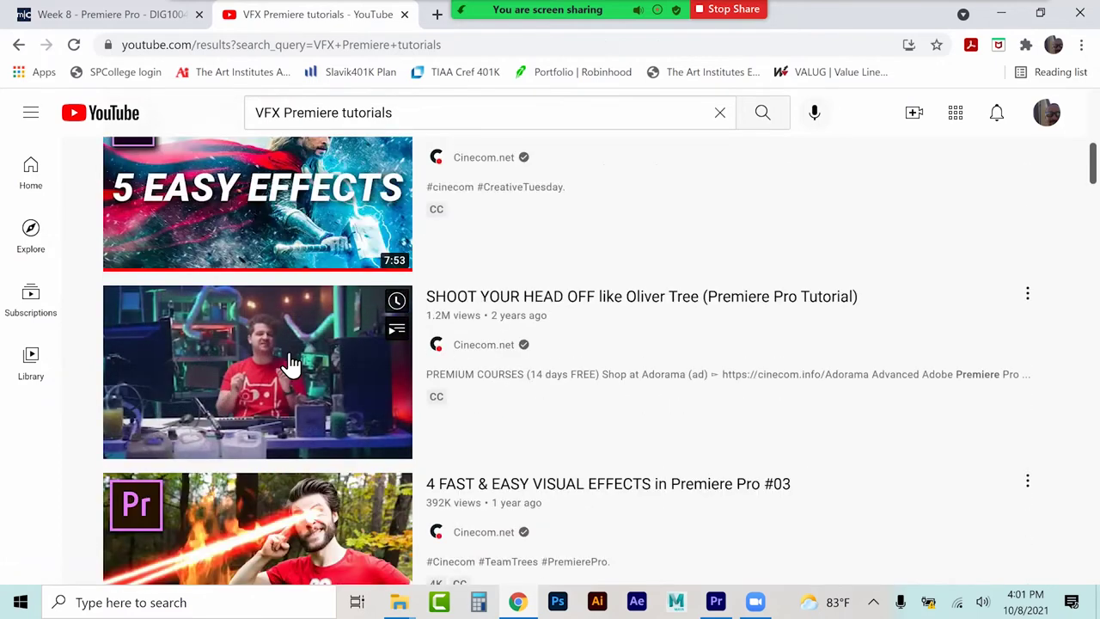
scroll(399, 382, up, 2)
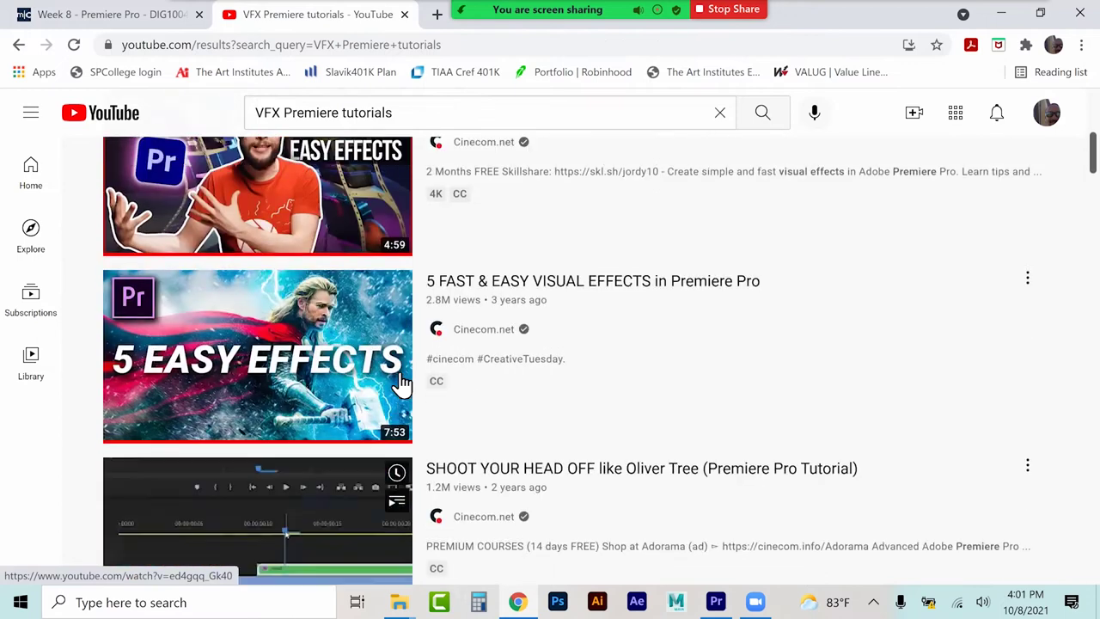
scroll(400, 383, up, 2)
mouse_move(388, 383)
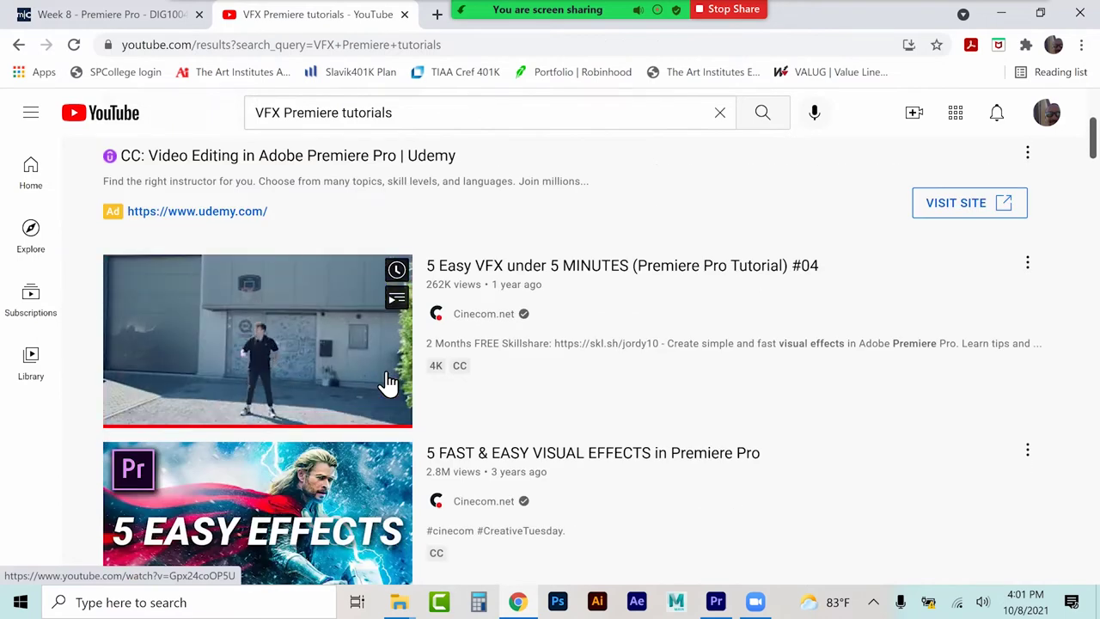
scroll(388, 383, down, 1)
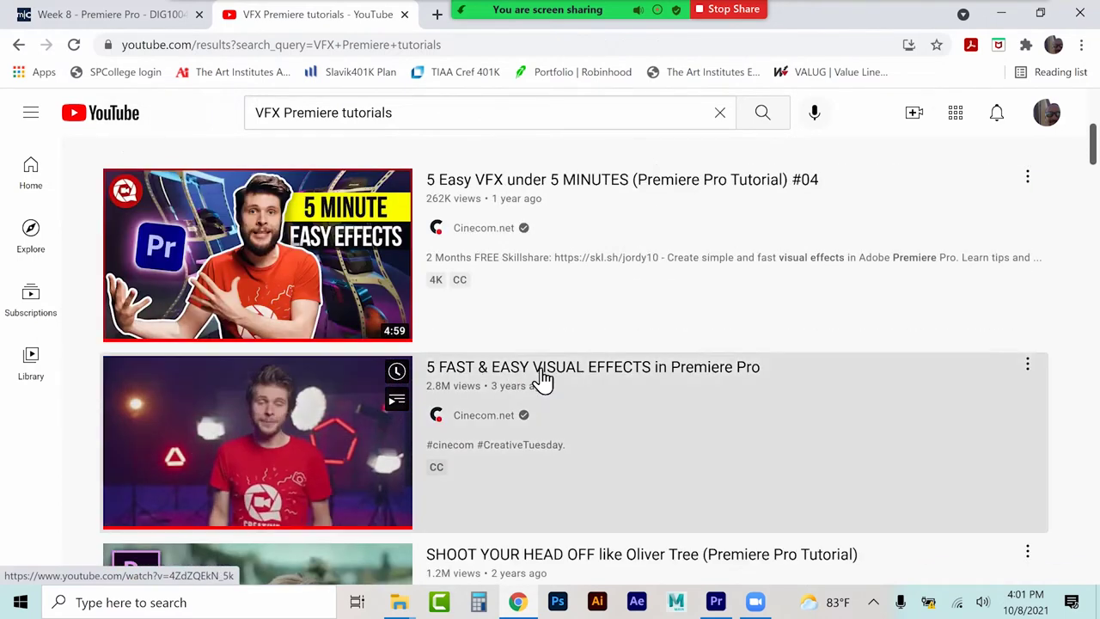
click(542, 378)
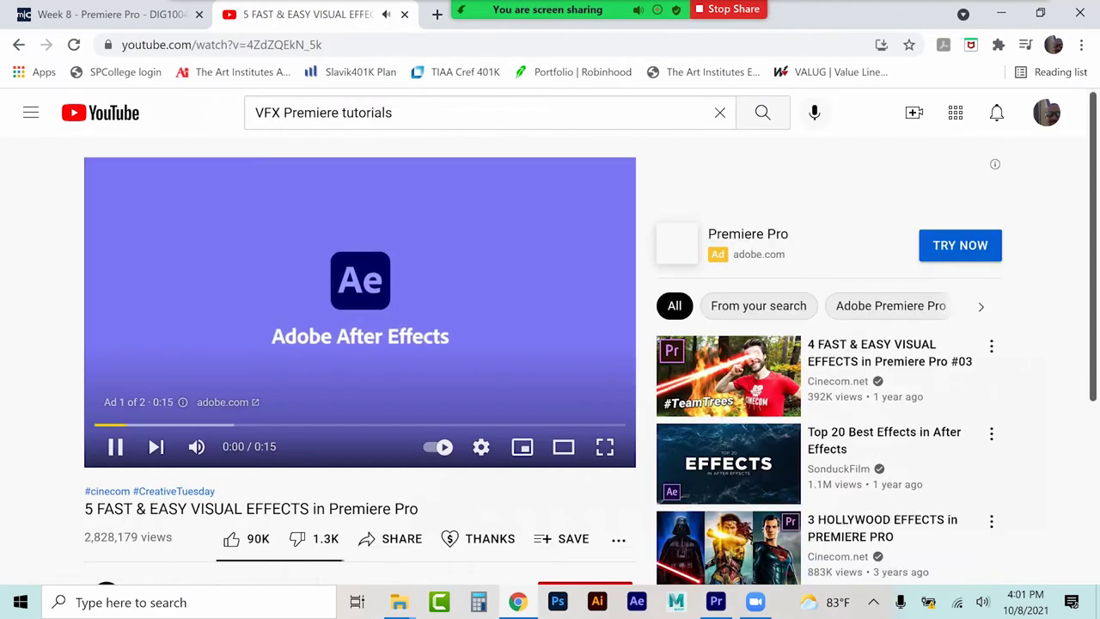
Step: Mute and skip the ad, and advance the tutorial video to the first effect at 0:52
click(197, 446)
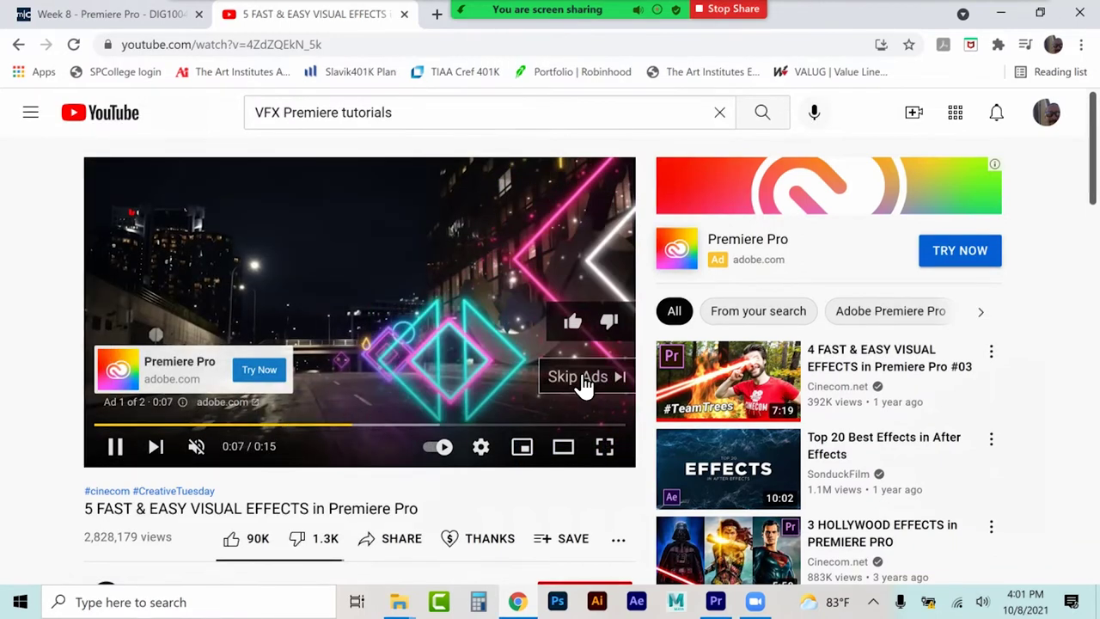
click(582, 378)
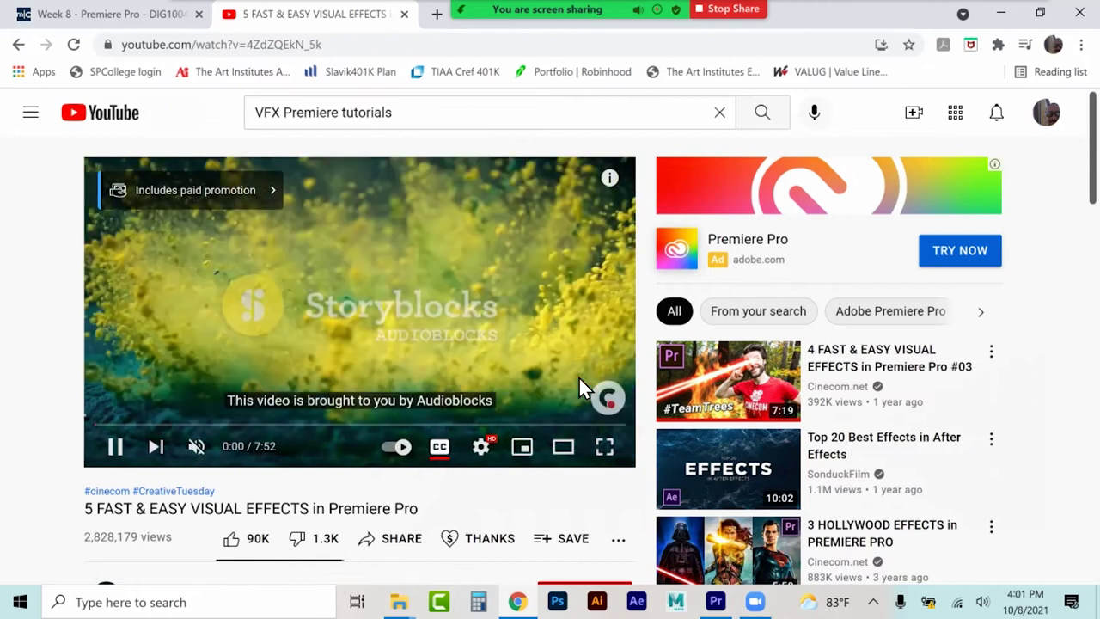
drag(102, 424, 130, 424)
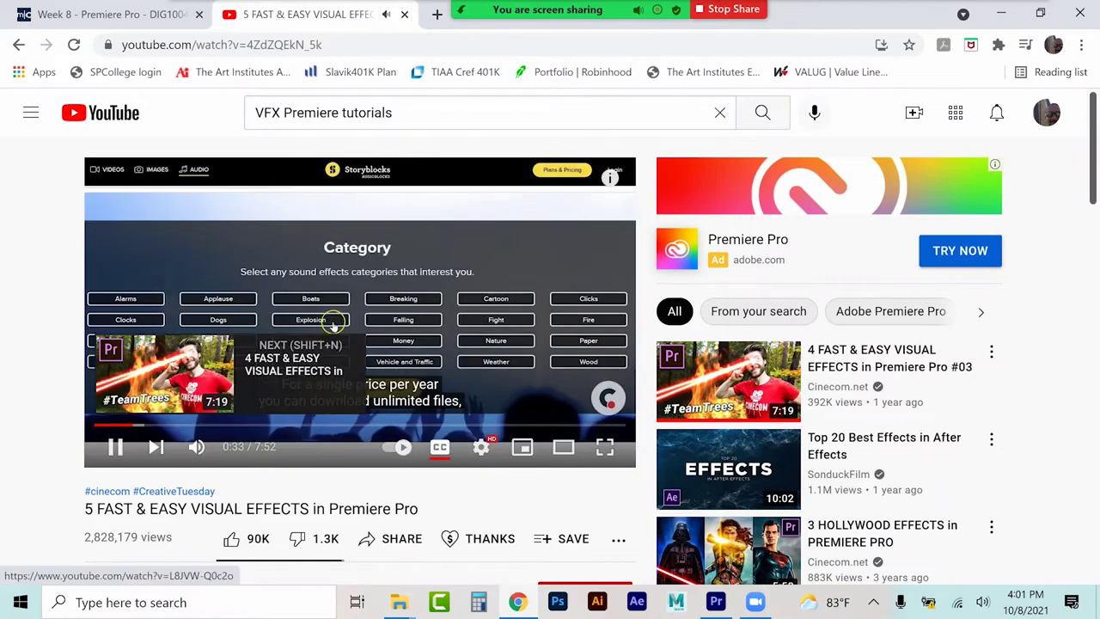
drag(141, 424, 153, 424)
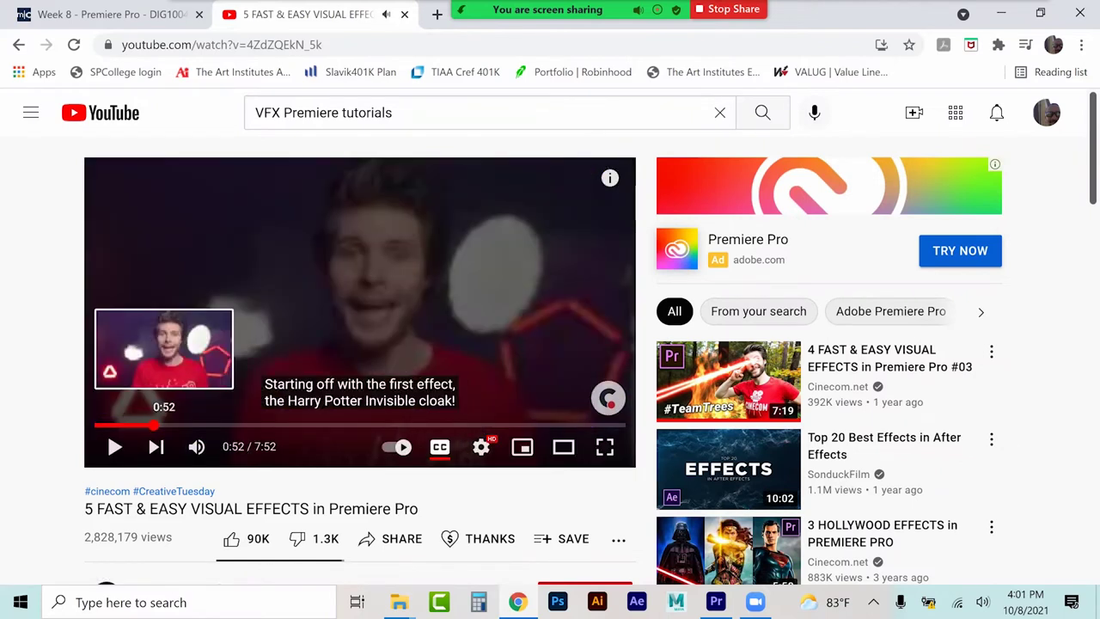
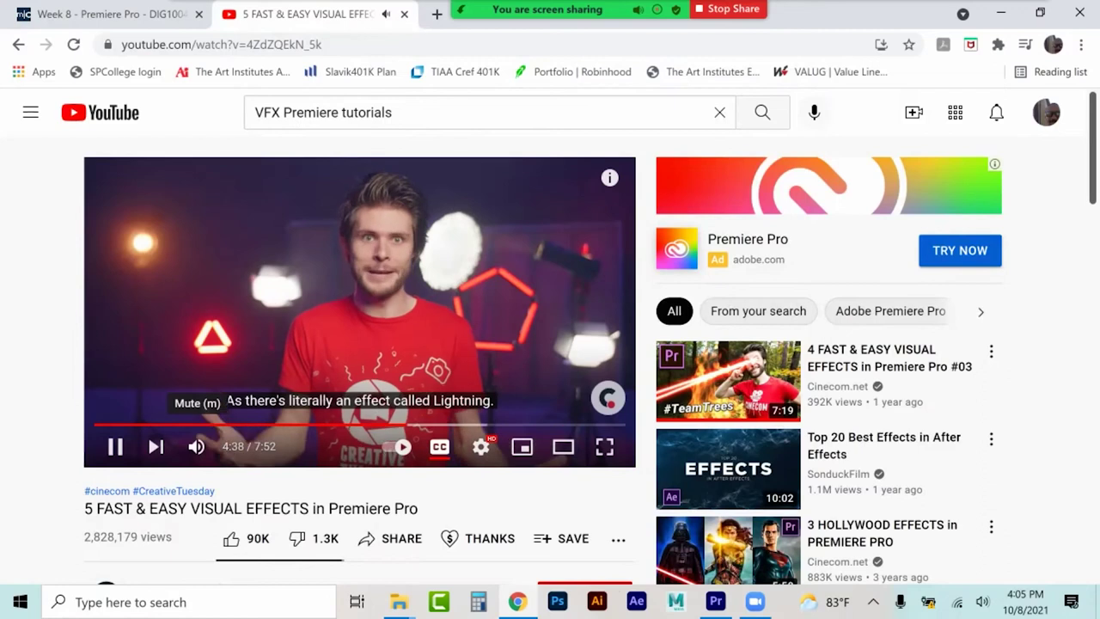
Step: Pause the tutorial video and skip ahead to 6:52
click(115, 446)
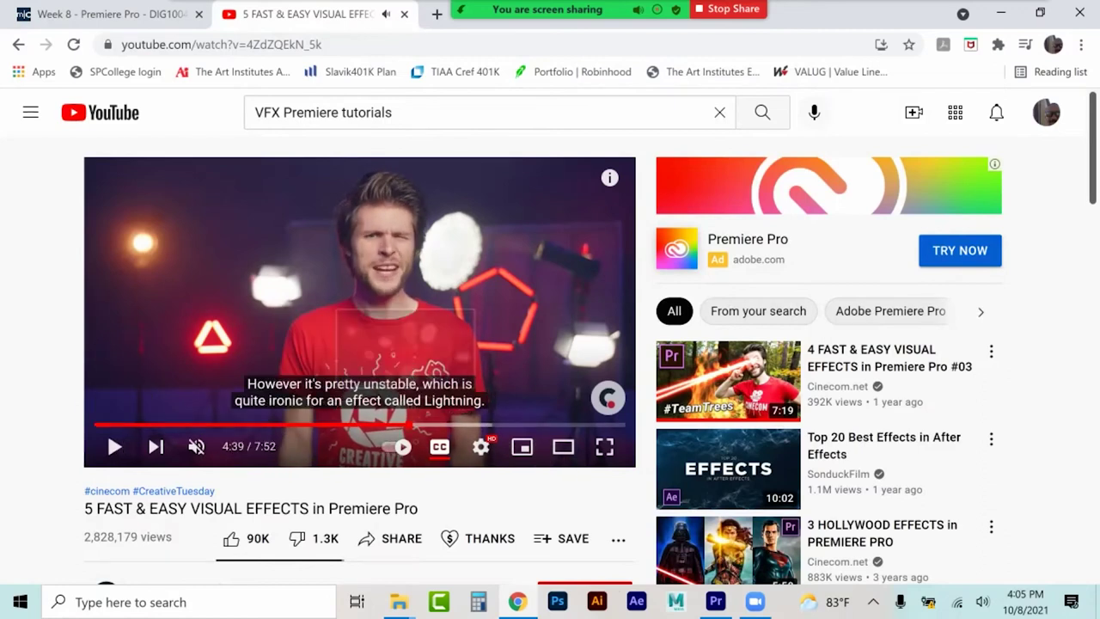
click(415, 424)
drag(415, 423, 558, 385)
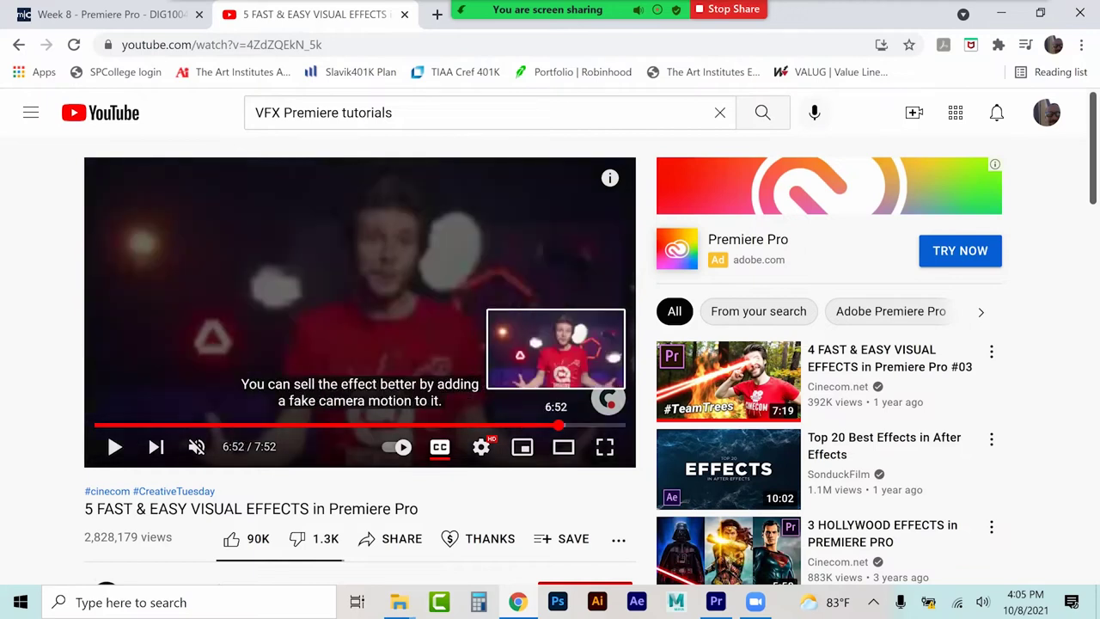
Step: Scrub the visual effects tutorial video to about 6:59 and return to the Week 8 course page
drag(559, 424, 570, 425)
drag(573, 424, 566, 424)
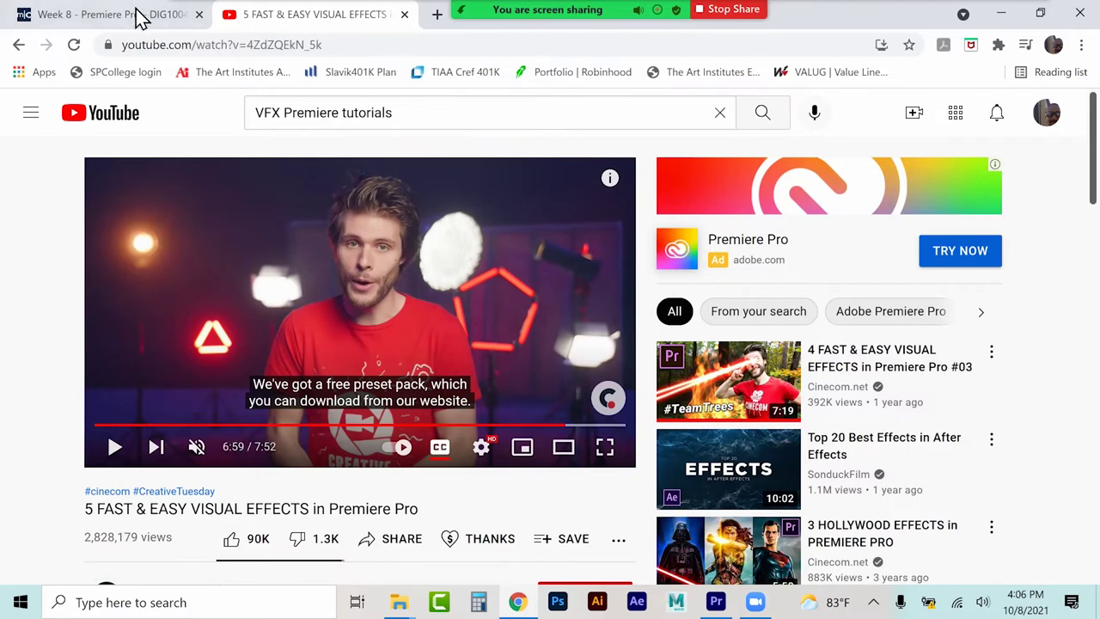
click(172, 17)
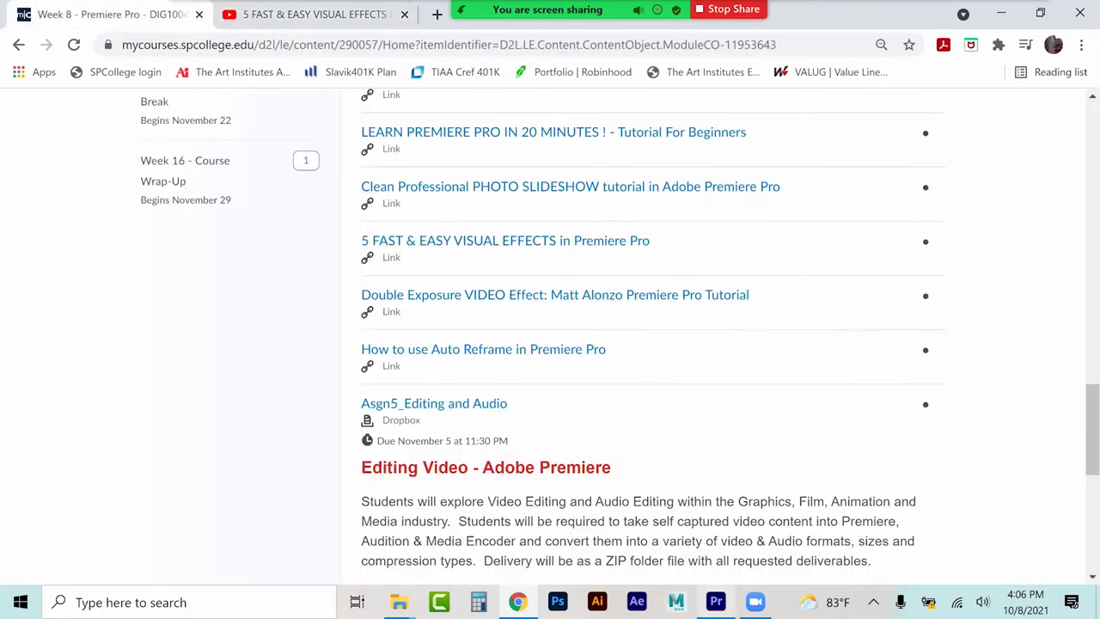
Step: Switch to Premiere Pro and open the VFX Shots folder inside Assignment 5_PremierePro
click(716, 601)
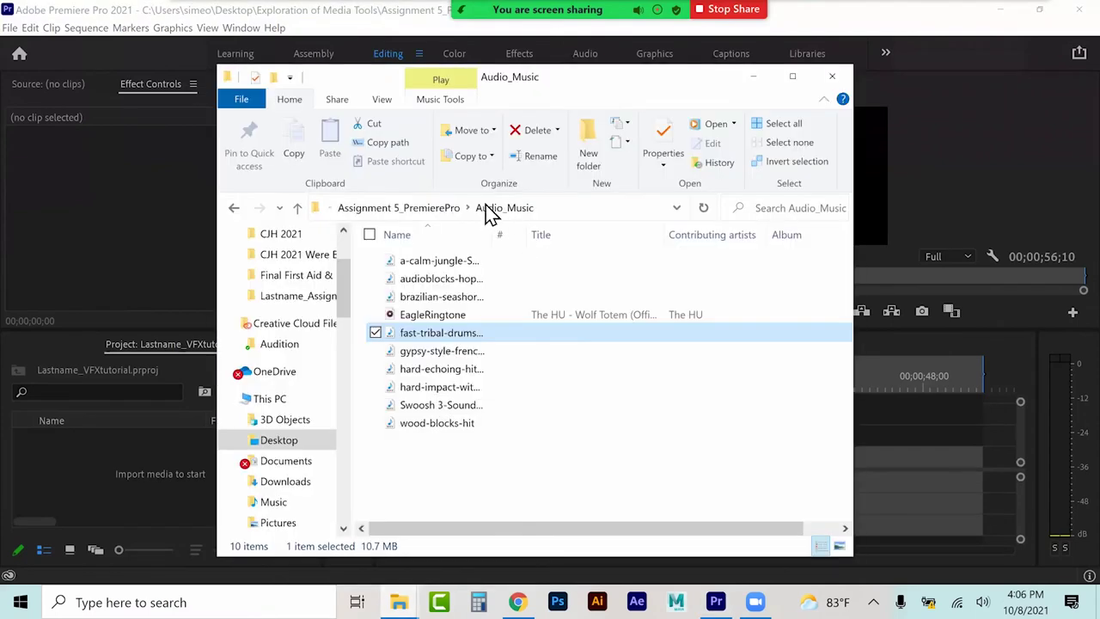
click(426, 211)
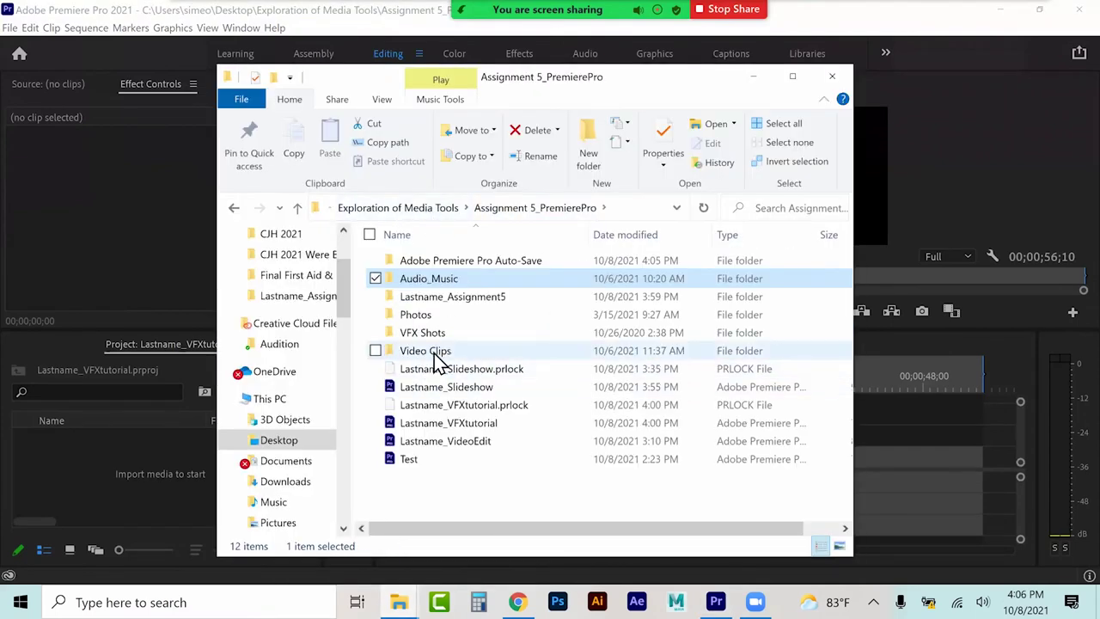
double_click(439, 333)
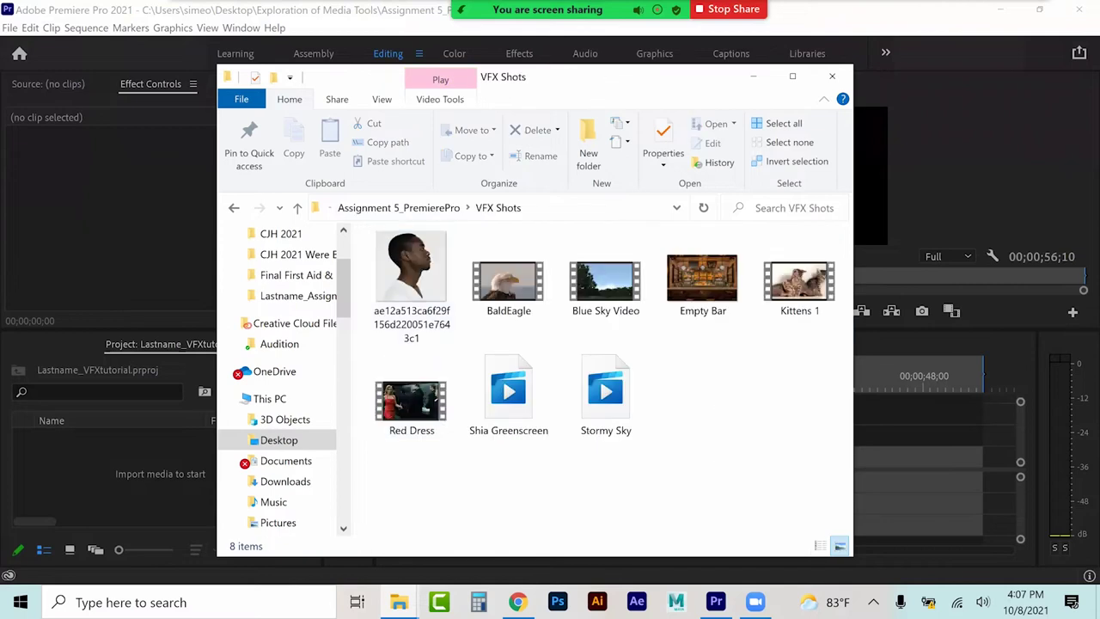
Step: Import the profile portrait photo, Kittens 1 and Stormy Sky from the VFX Shots folder into the project and minimize the folder window
click(425, 291)
drag(412, 283, 159, 482)
drag(799, 284, 128, 486)
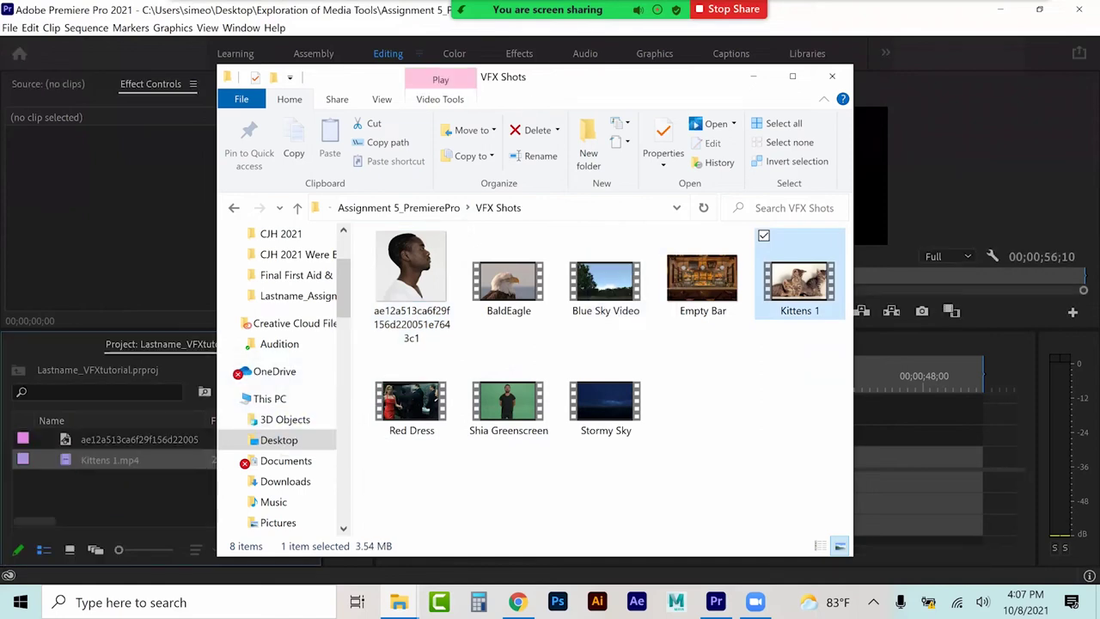
click(610, 395)
drag(610, 395, 143, 486)
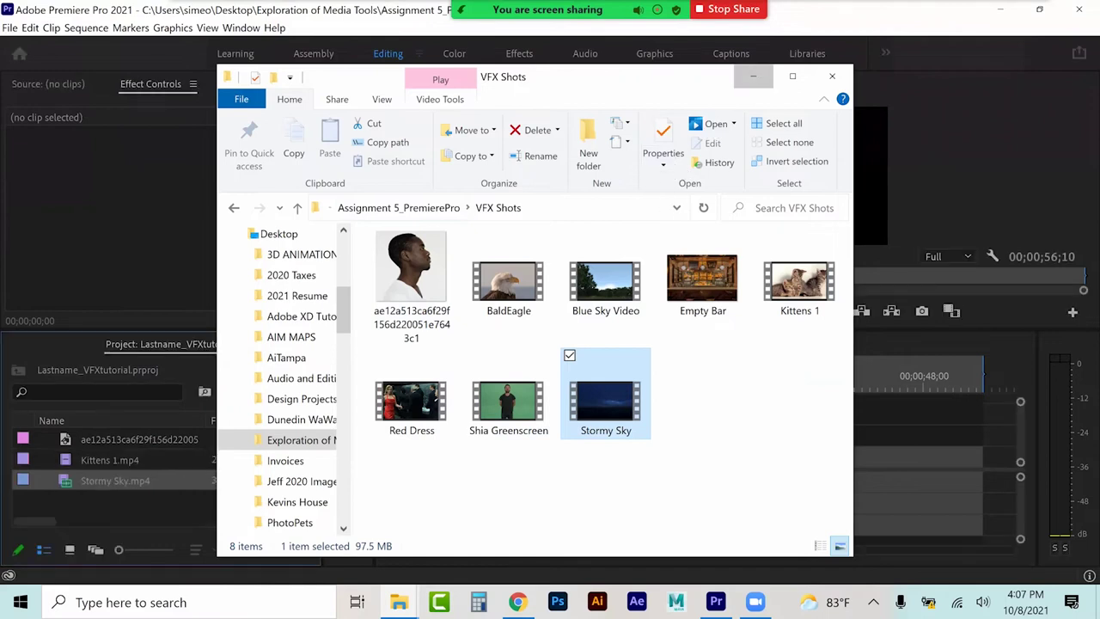
click(752, 76)
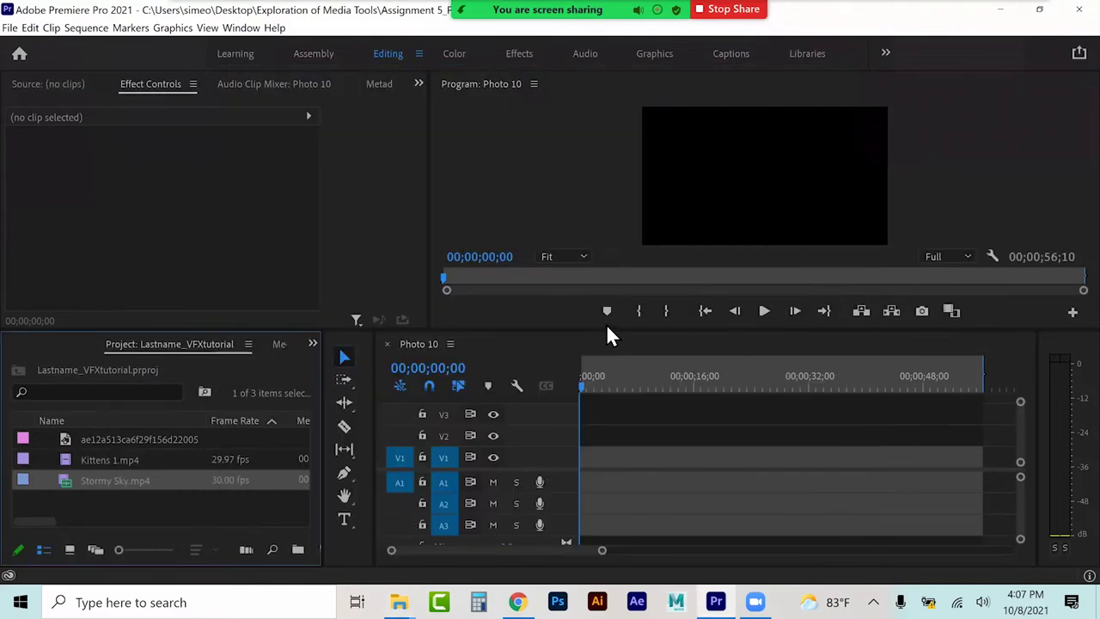
Step: Place Stormy Sky.mp4 at the start of track V1, keeping the existing sequence settings
click(580, 389)
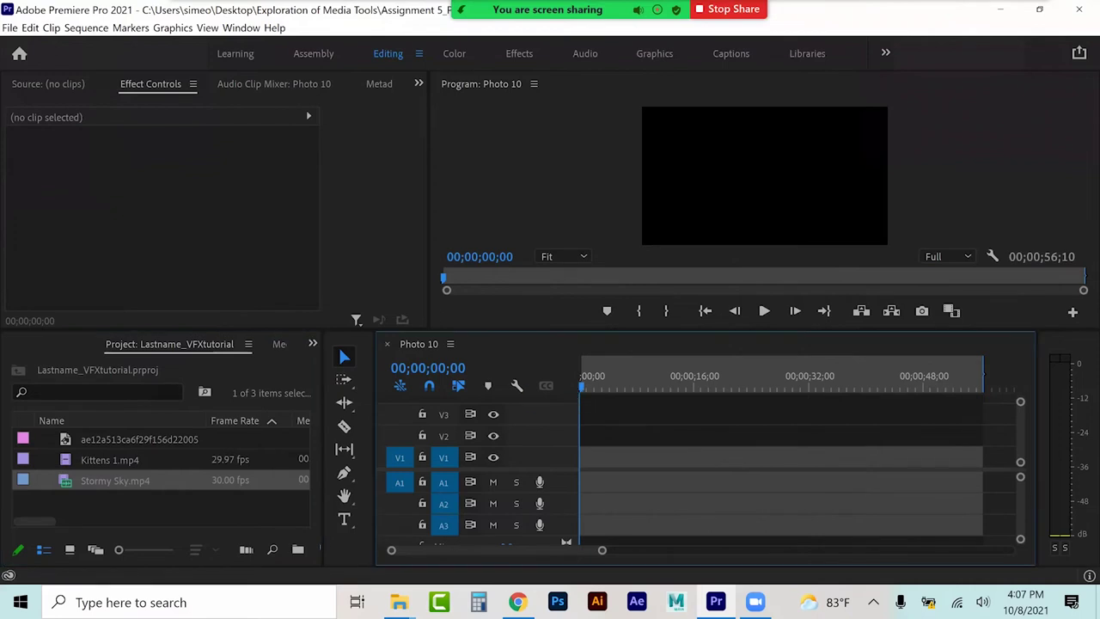
drag(115, 480, 580, 464)
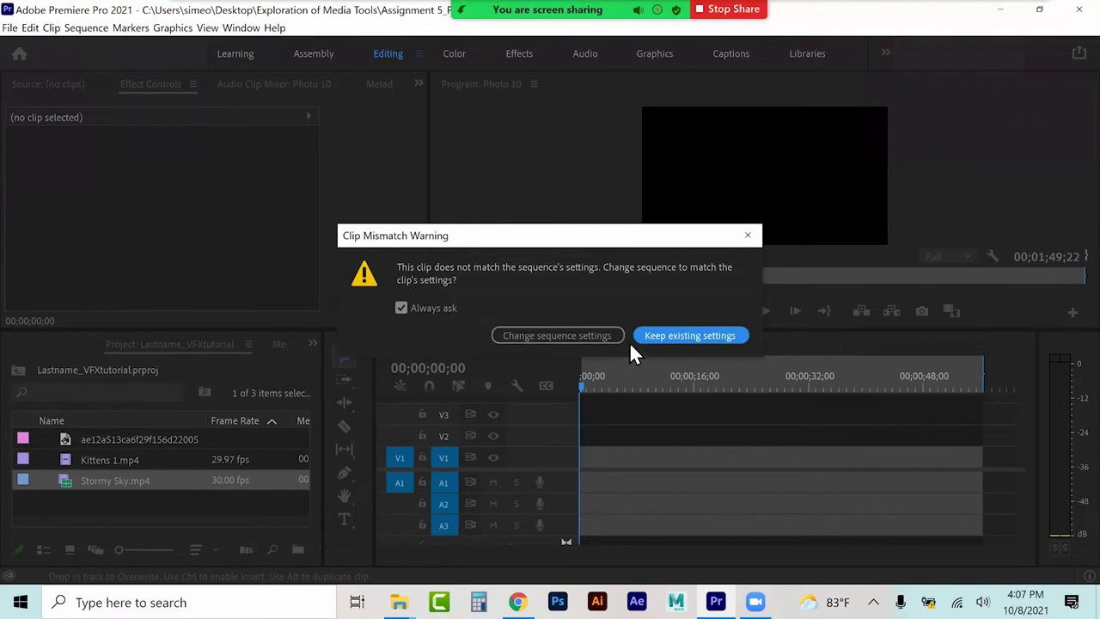
click(657, 336)
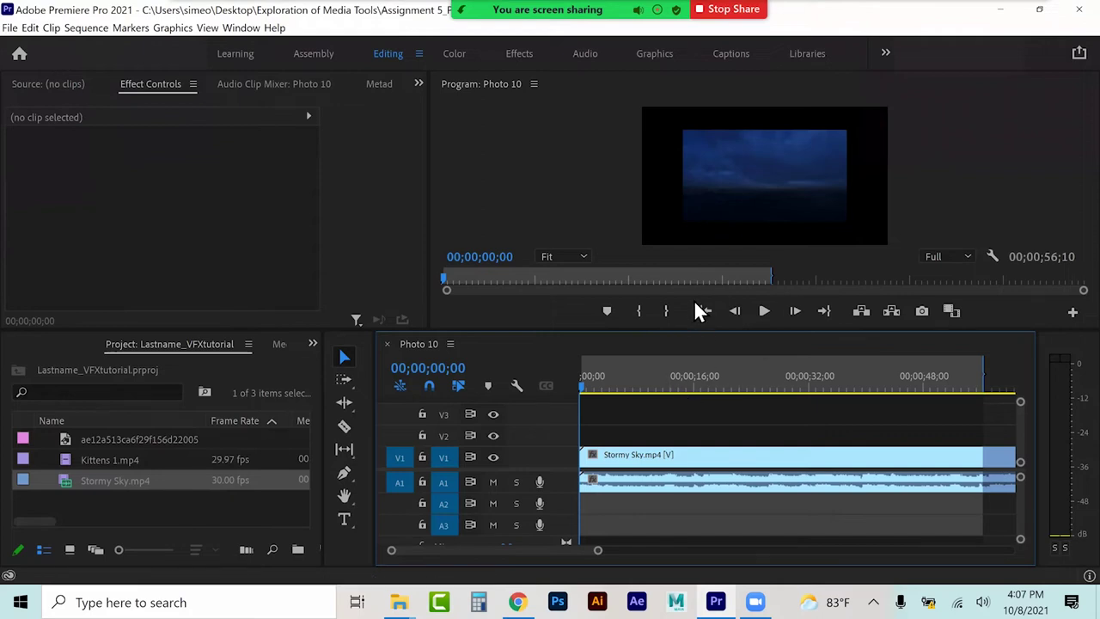
Step: Mark the sequence's out point at 00;00;57;08
click(665, 310)
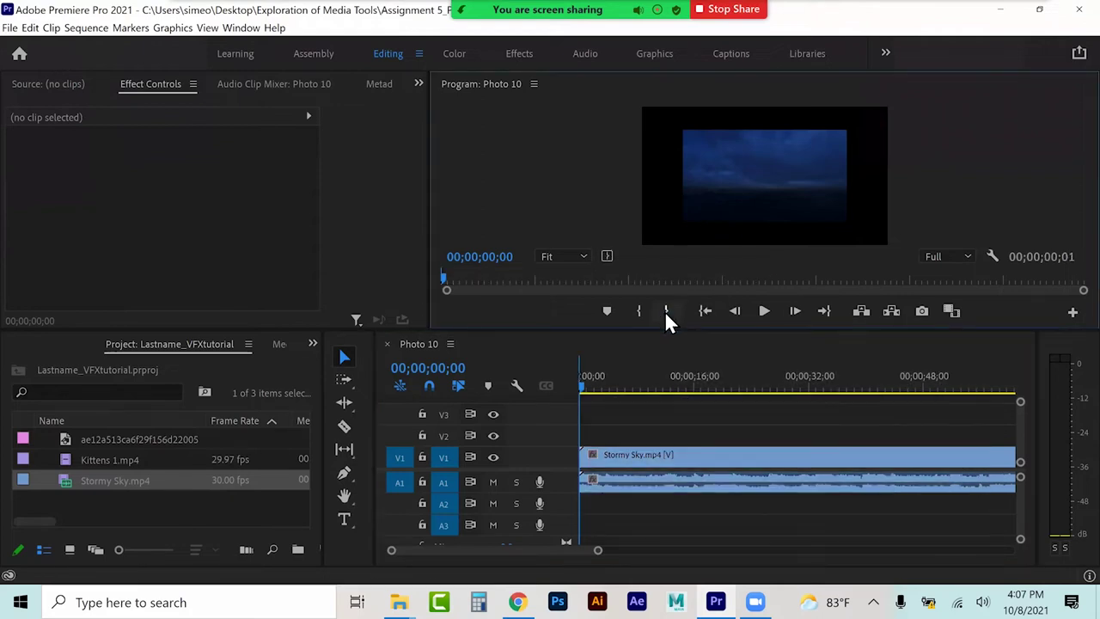
drag(598, 382, 988, 387)
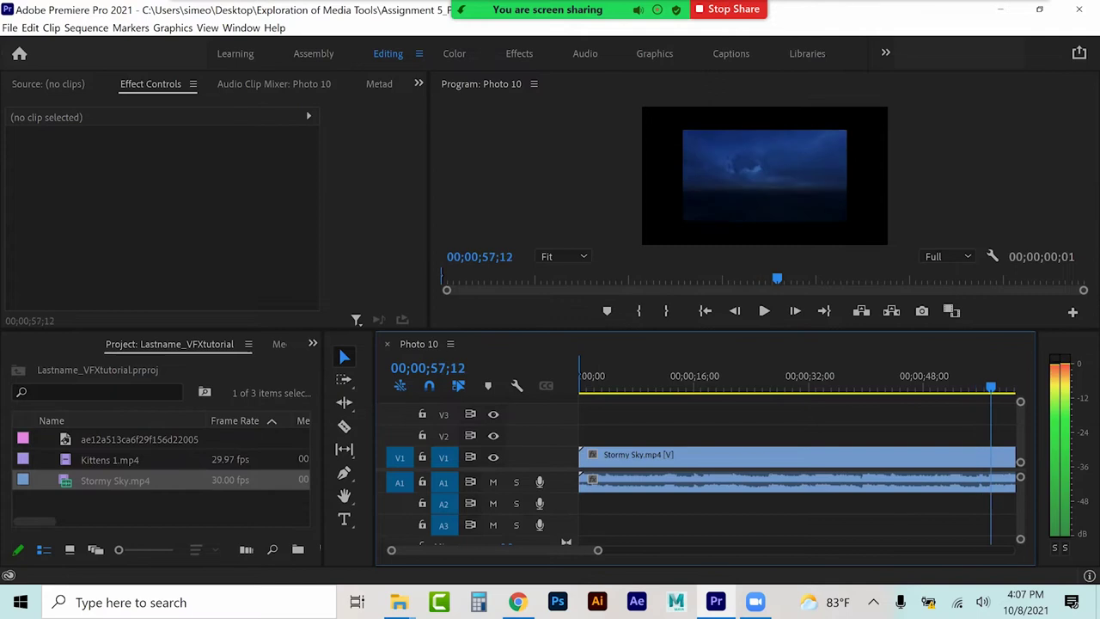
click(666, 310)
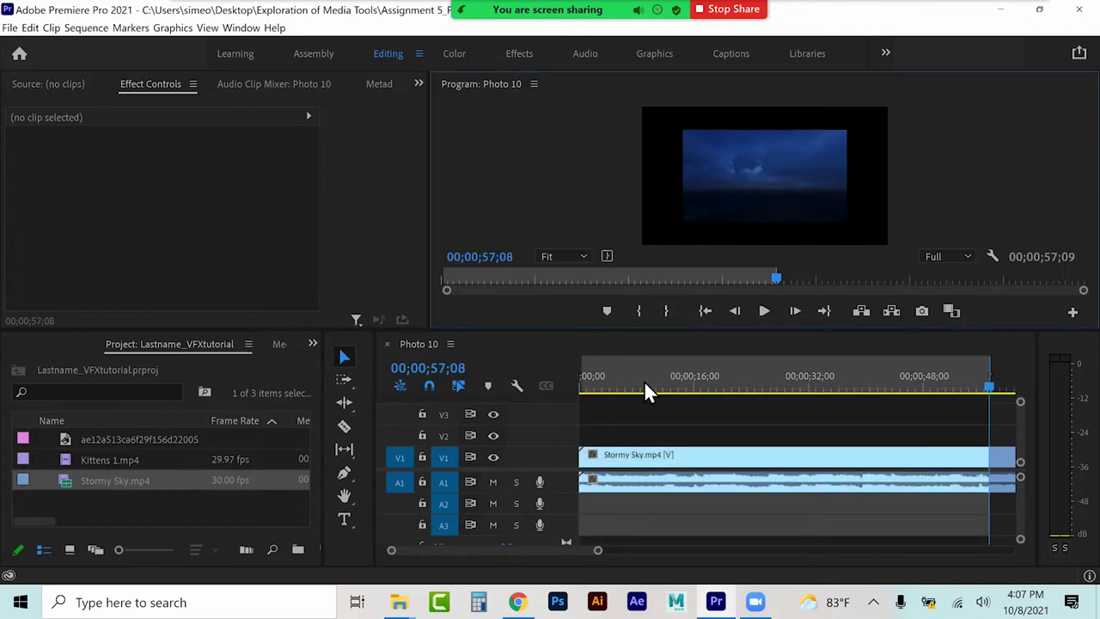
Step: Set the audio volume level of the Stormy Sky clip to -6 dB
click(633, 382)
click(661, 457)
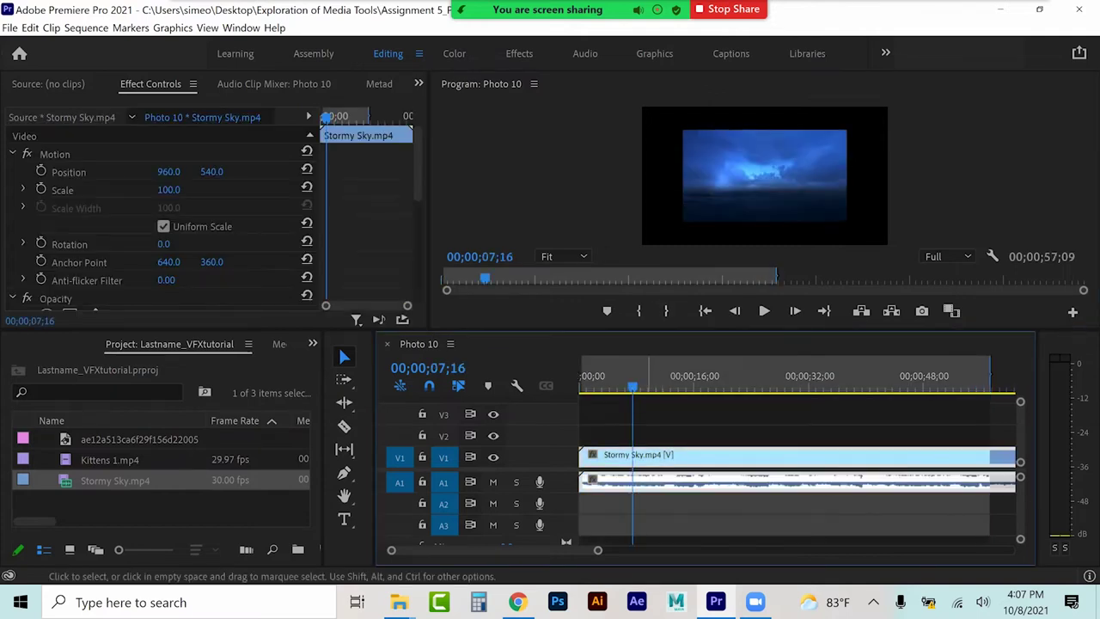
scroll(146, 277, down, 5)
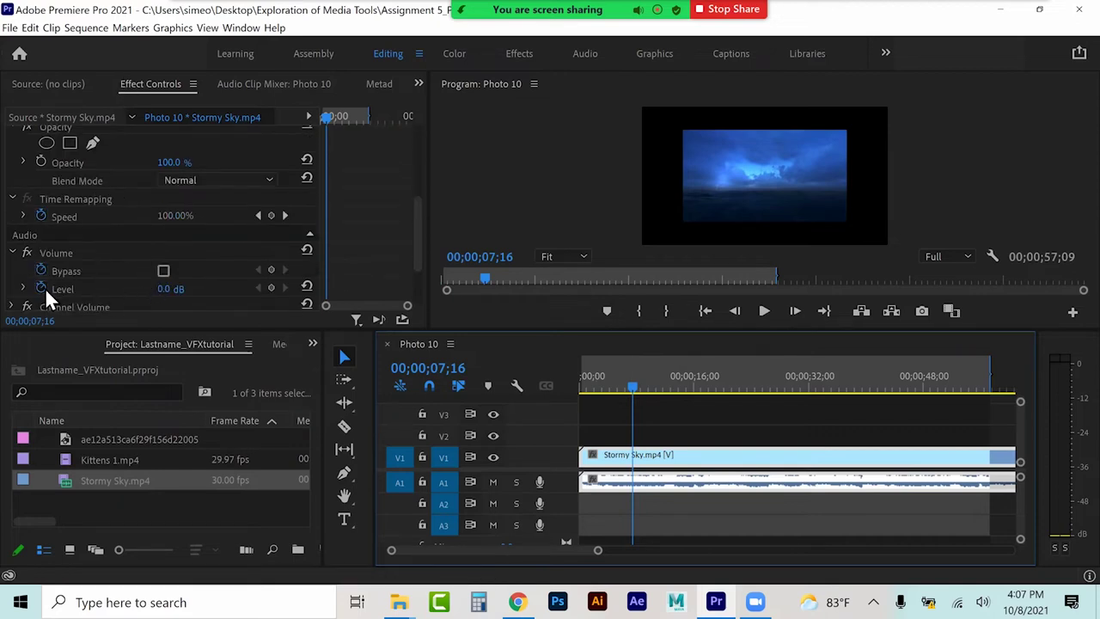
click(163, 290)
text(-6)
key(Return)
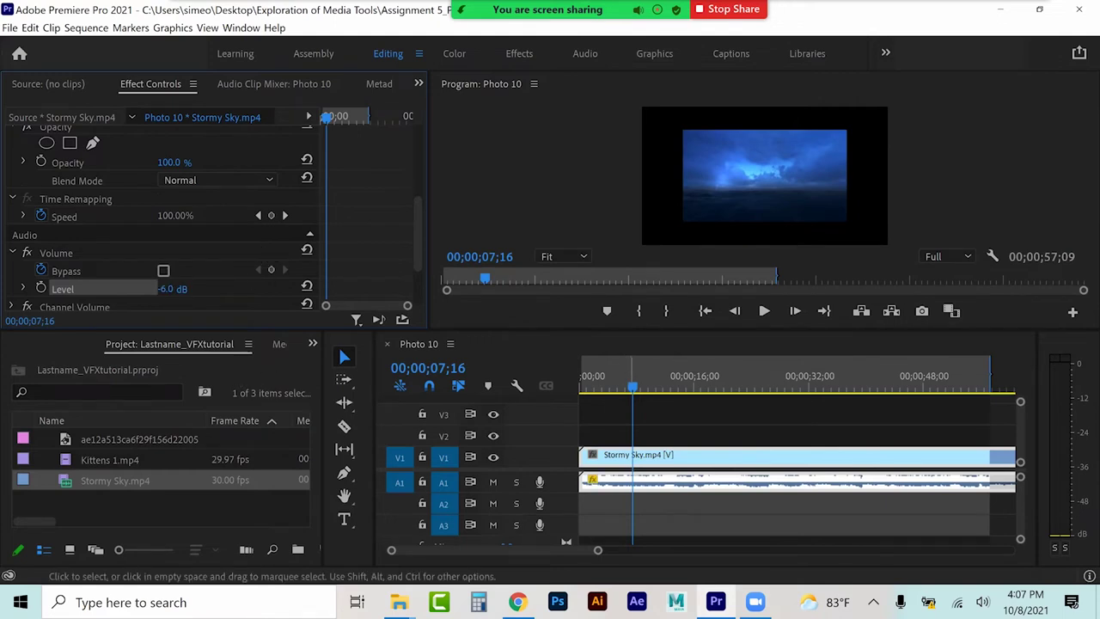
Step: Scale the Stormy Sky clip to 154 so that it fills the frame
click(625, 456)
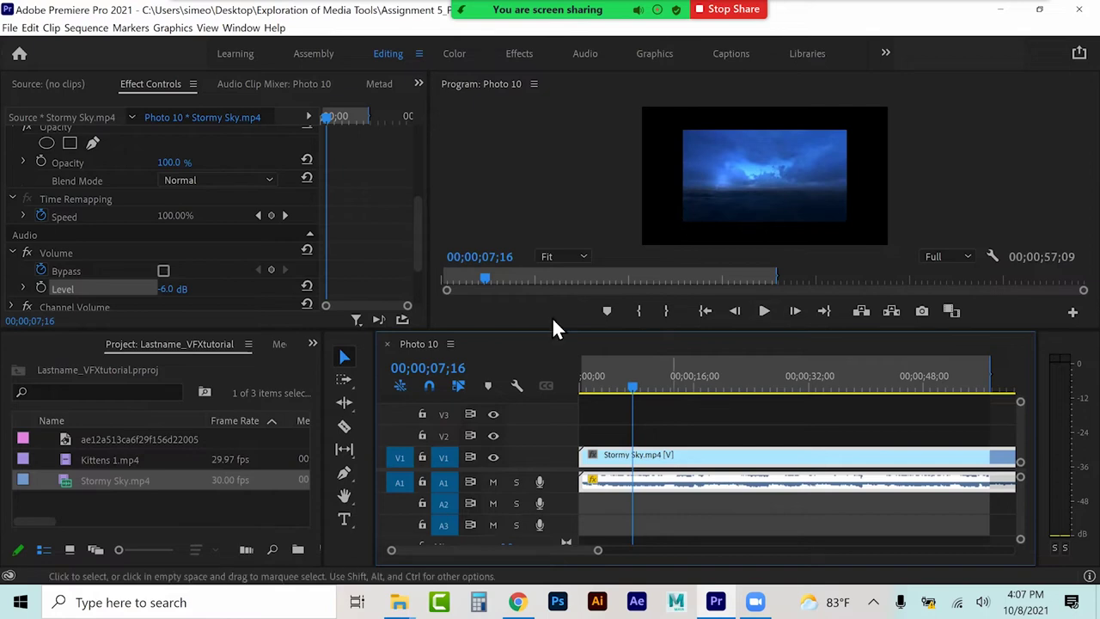
scroll(165, 258, up, 5)
click(168, 189)
text(119)
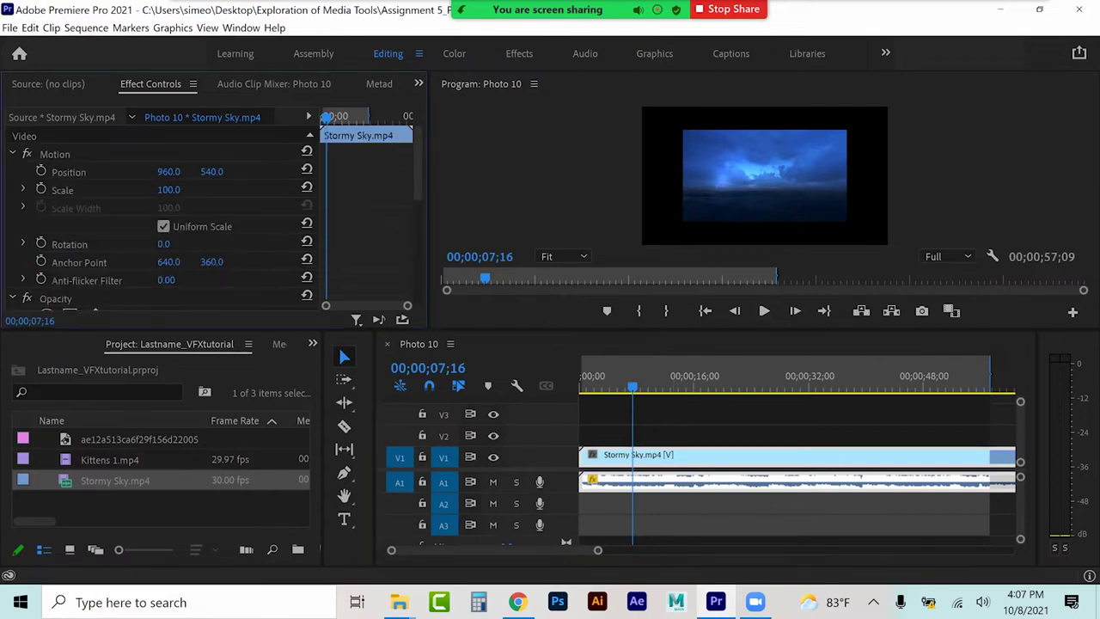
key(Return)
drag(185, 189, 215, 190)
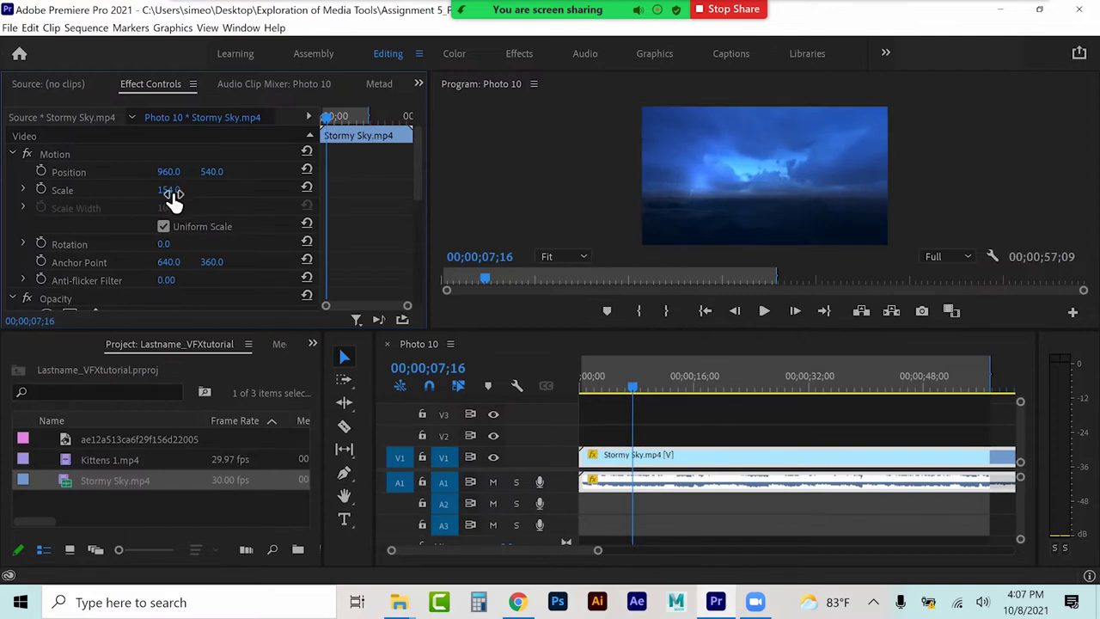
Step: Place the profile portrait photo on track V2 above the sky clip, running from the start to about 36 seconds
click(138, 439)
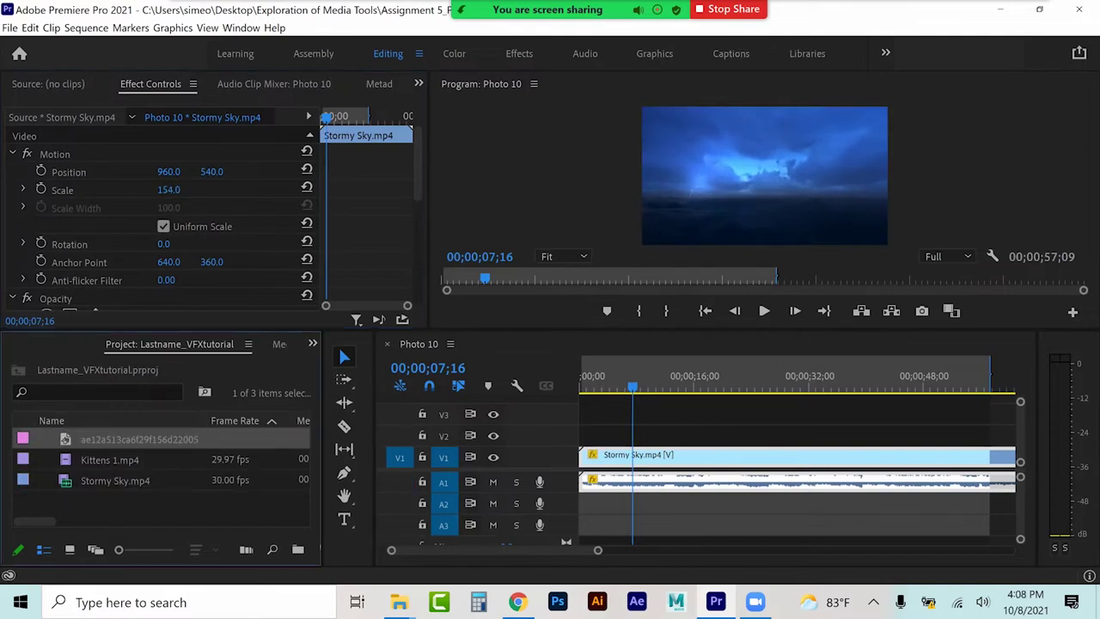
drag(139, 439, 838, 434)
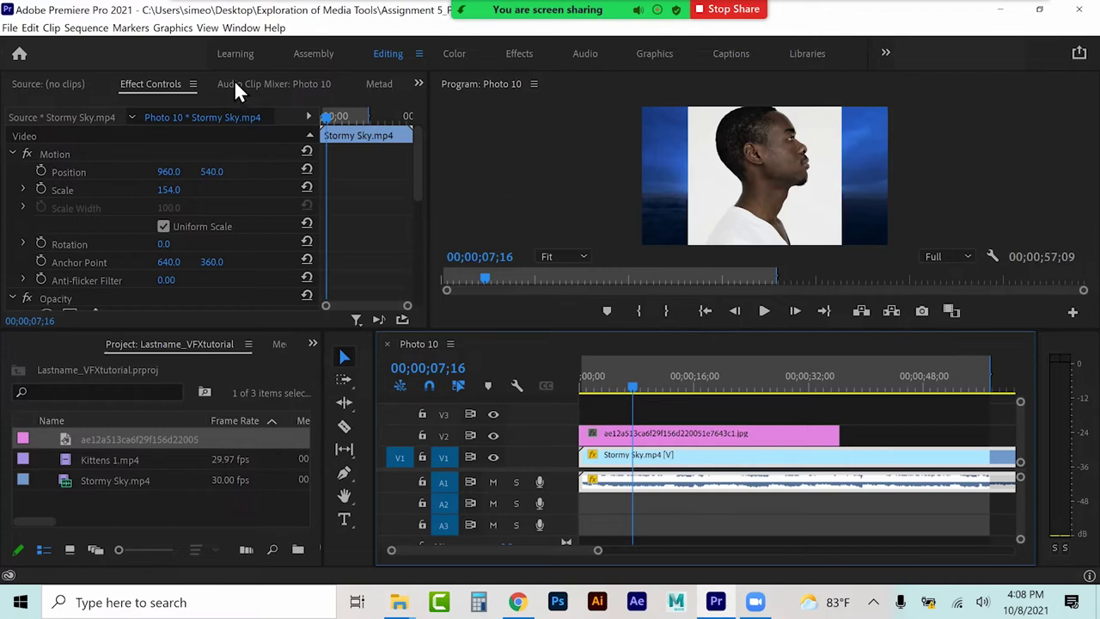
Step: Try the Multiply blend mode on the portrait photo clip
scroll(106, 248, down, 5)
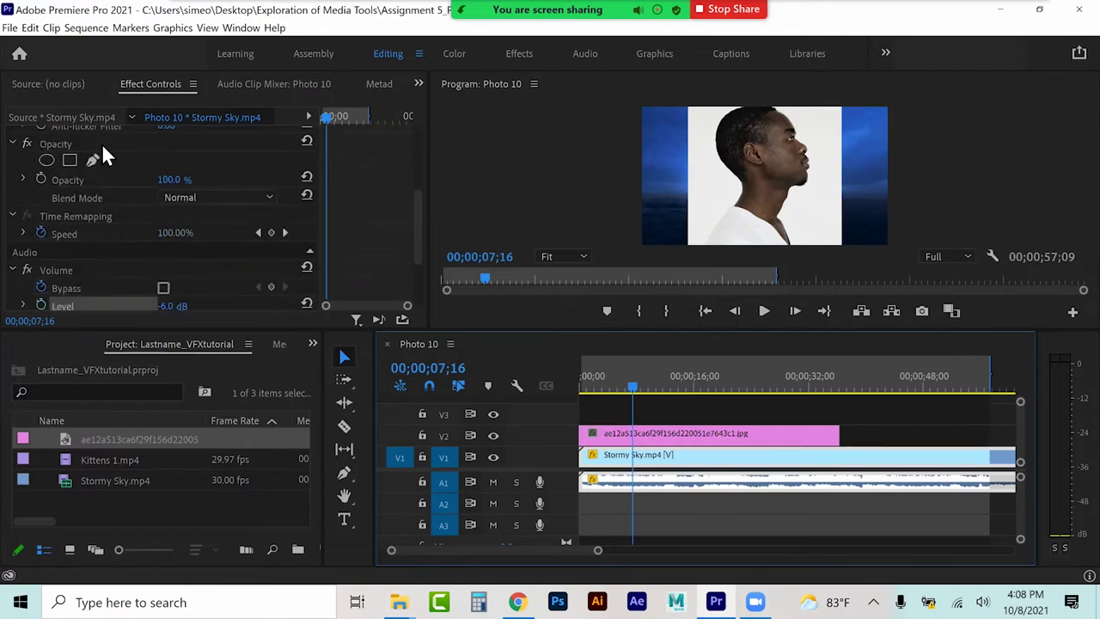
click(214, 199)
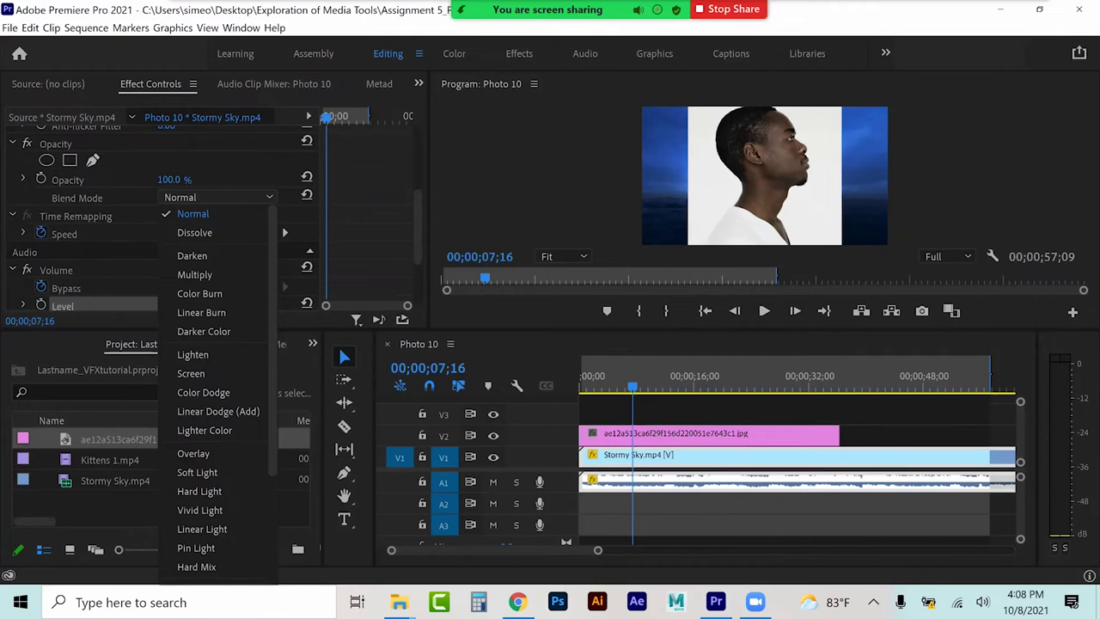
click(601, 433)
scroll(233, 240, down, 4)
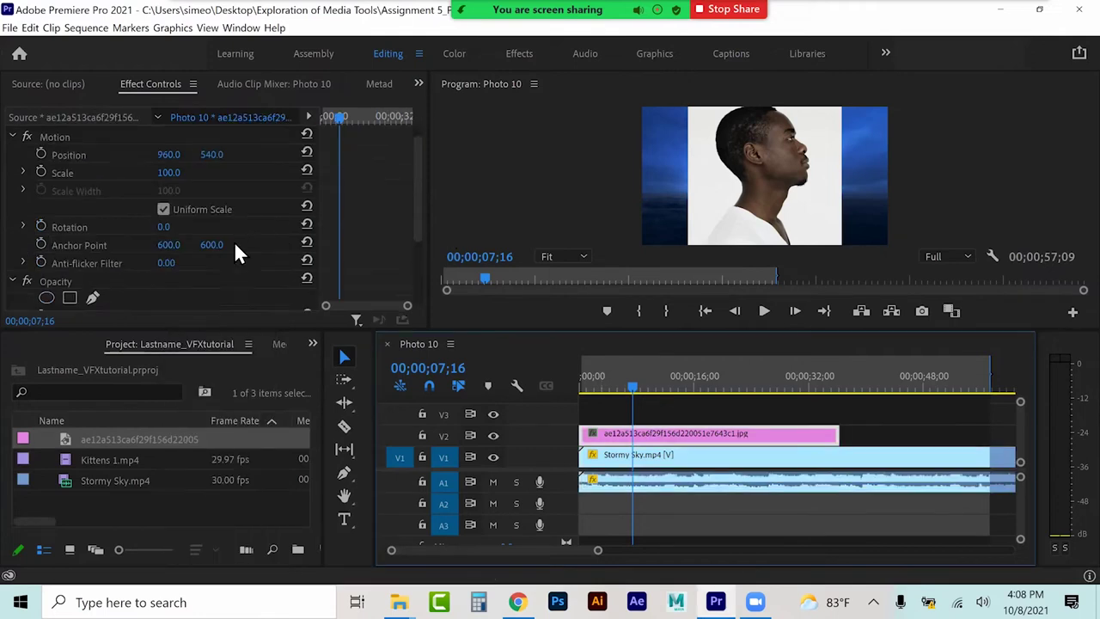
click(218, 263)
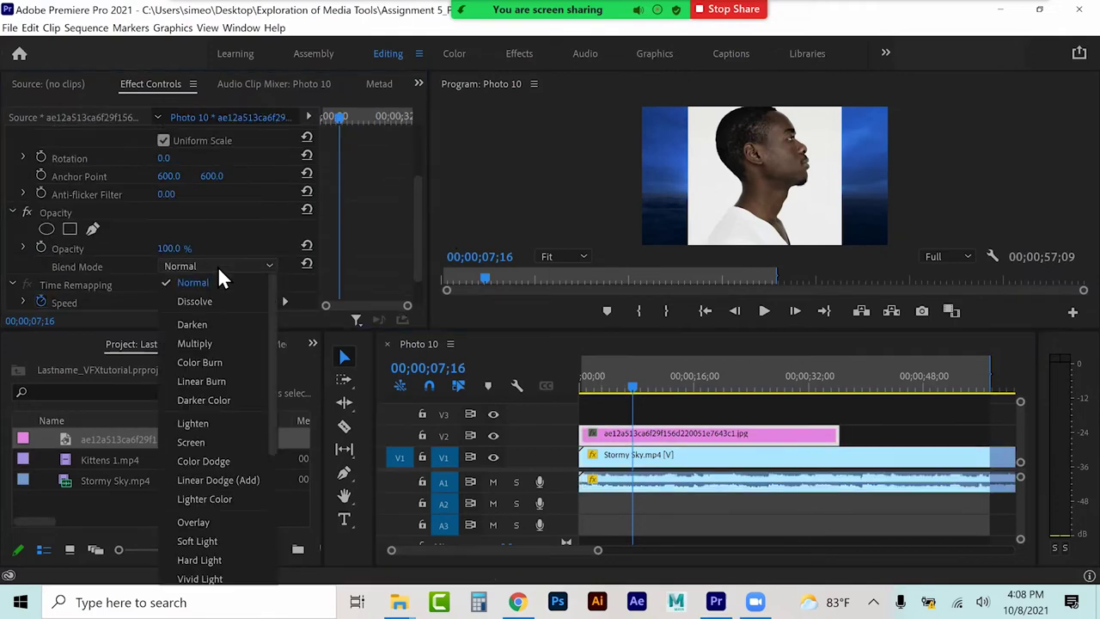
click(201, 343)
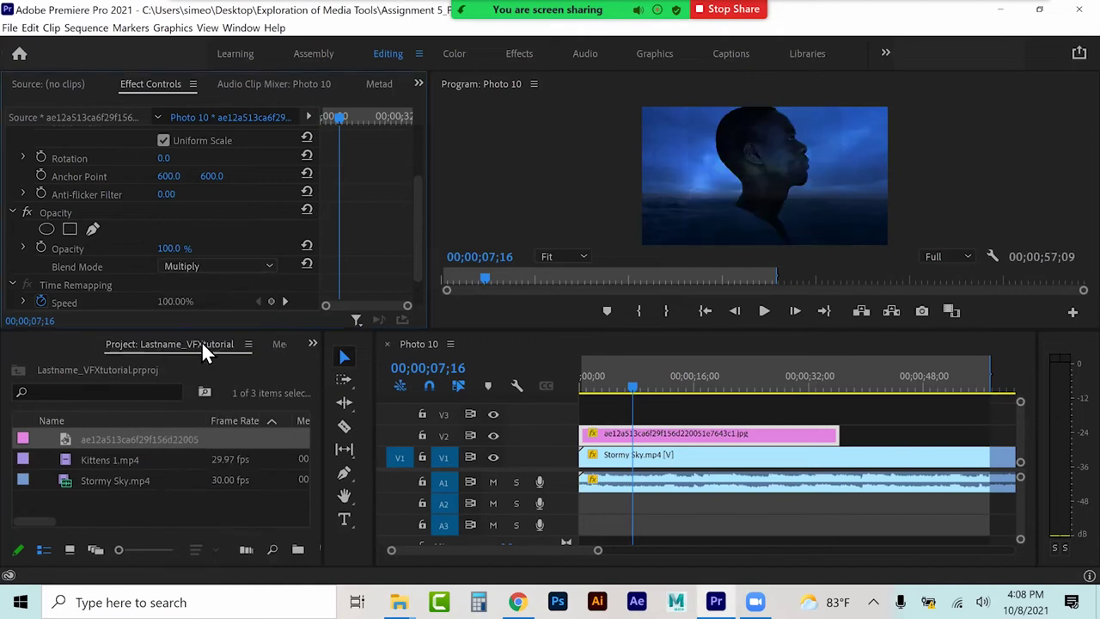
Step: Try the Lighten and Overlay blend modes on the portrait photo, checking the composite at about 15 seconds
click(229, 266)
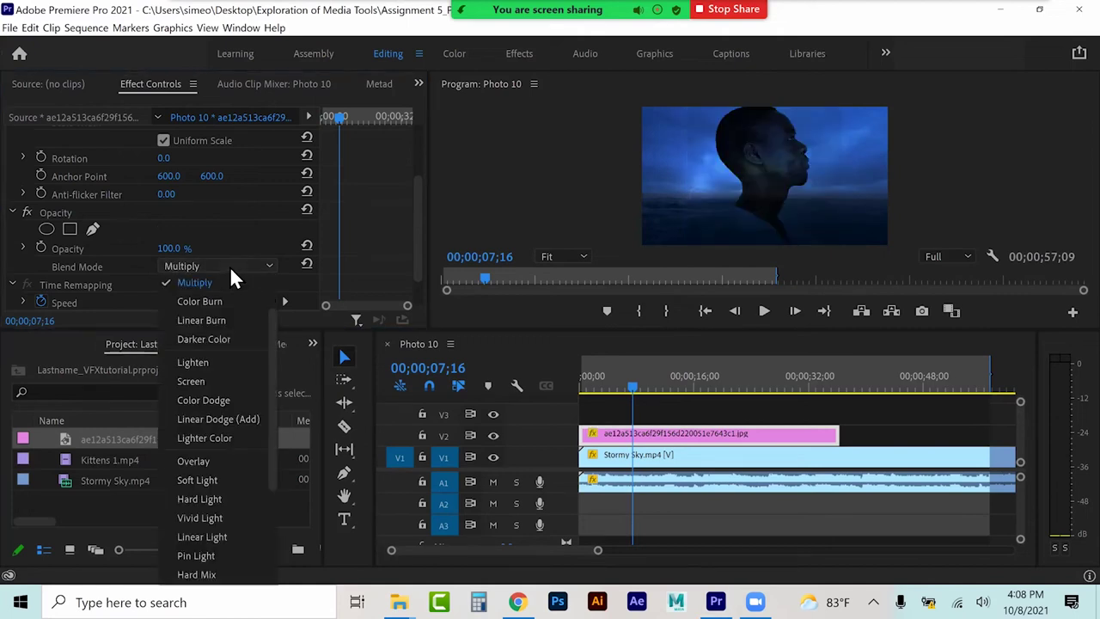
click(203, 363)
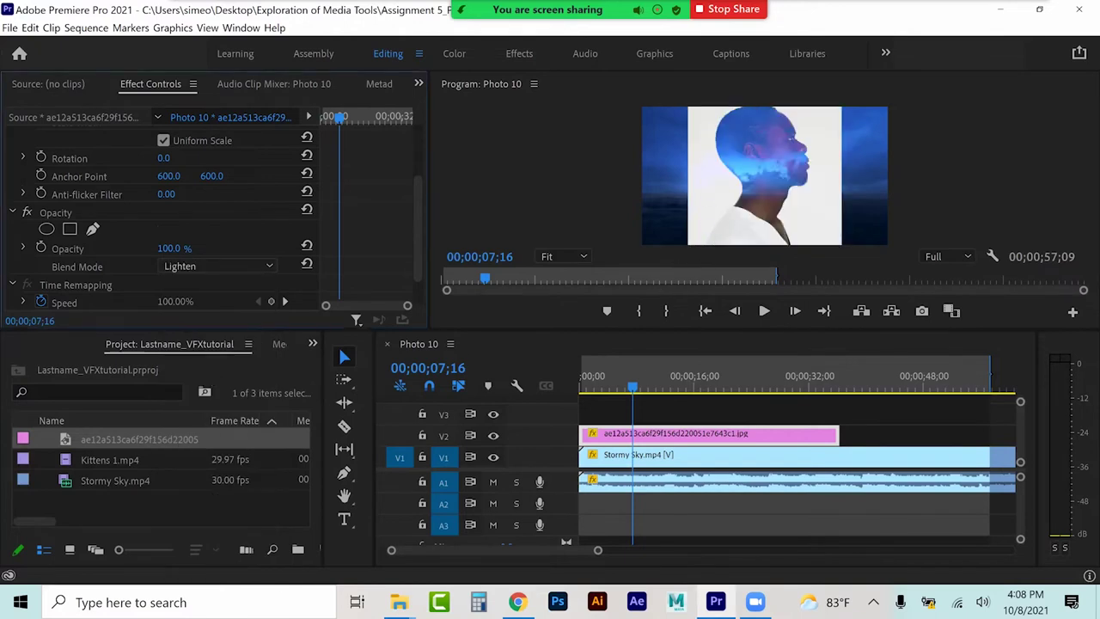
drag(635, 386, 689, 378)
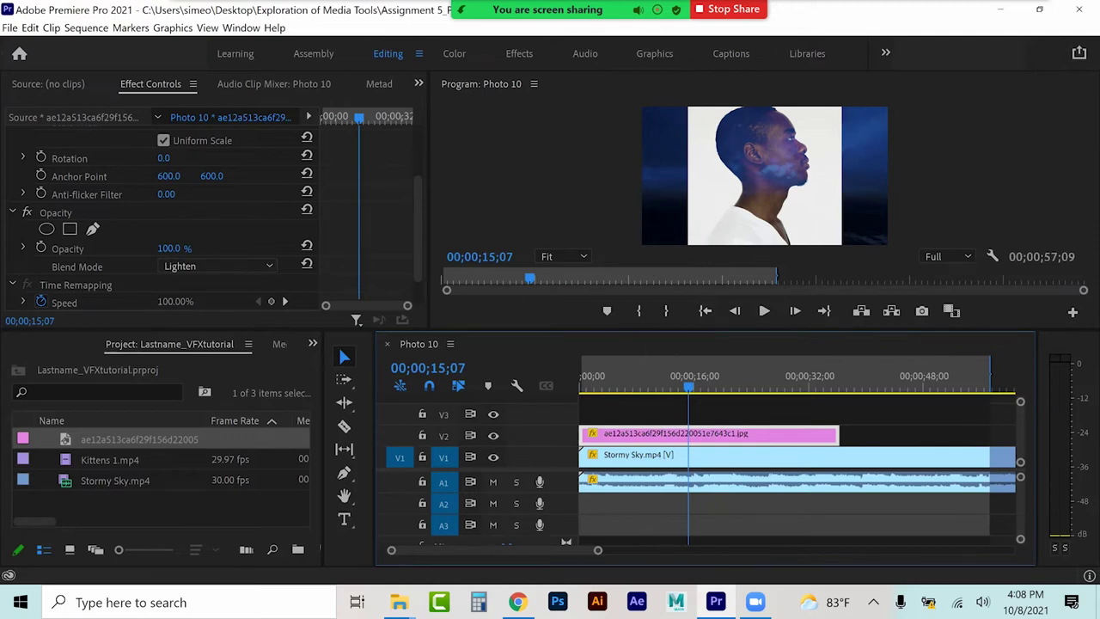
click(226, 267)
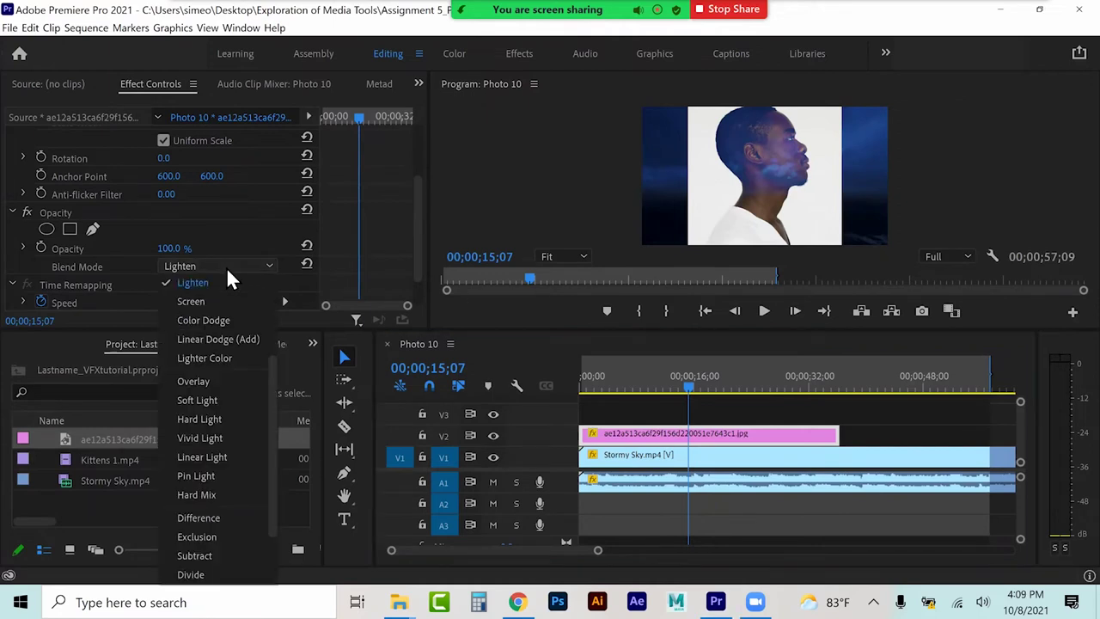
click(204, 388)
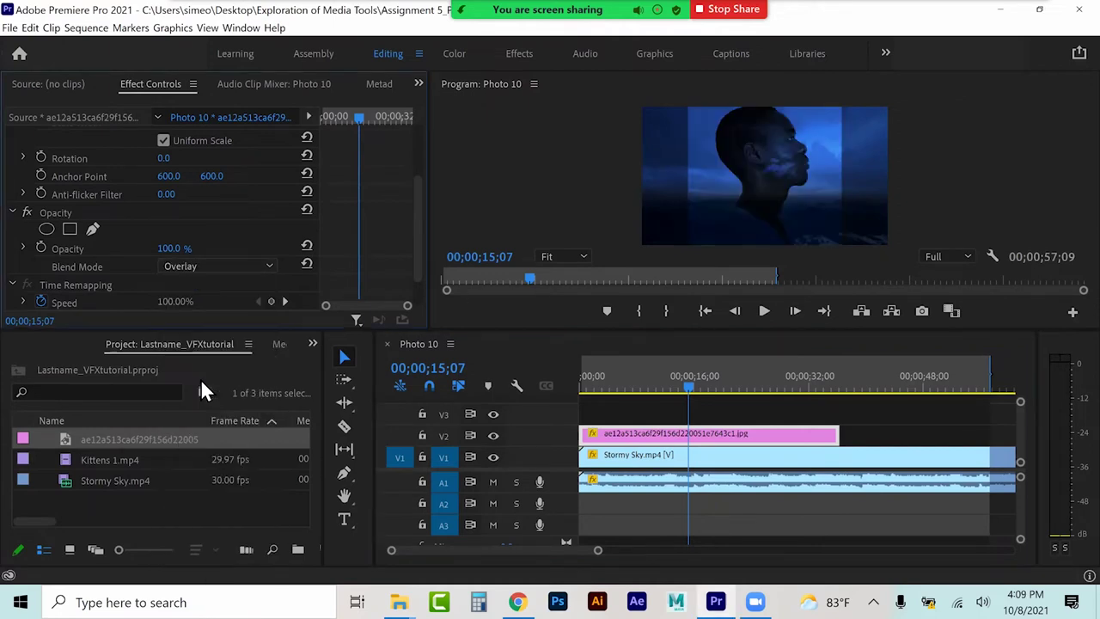
Step: Set the portrait photo's blend mode to Screen and preview the double exposure back to about 5 seconds
click(222, 265)
scroll(198, 387, up, 4)
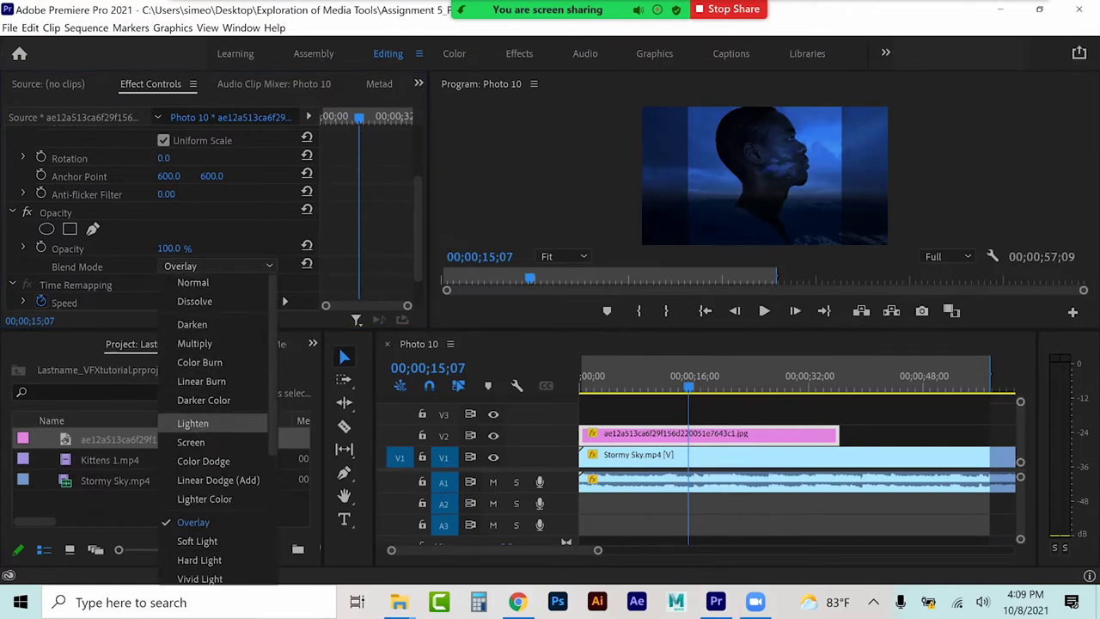
click(212, 442)
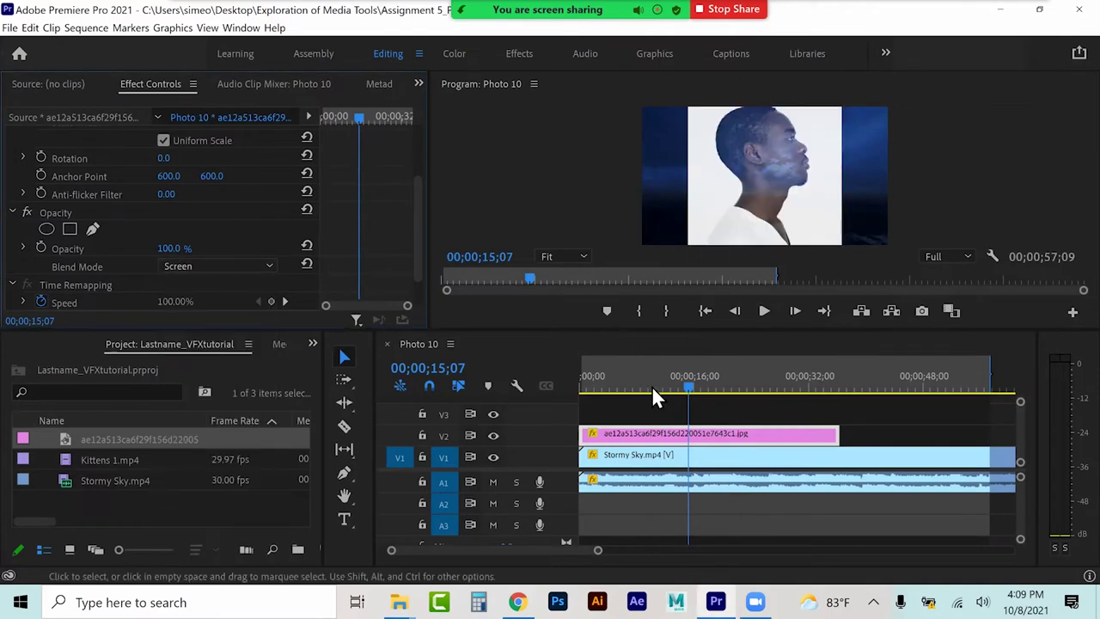
click(688, 381)
drag(647, 387, 616, 387)
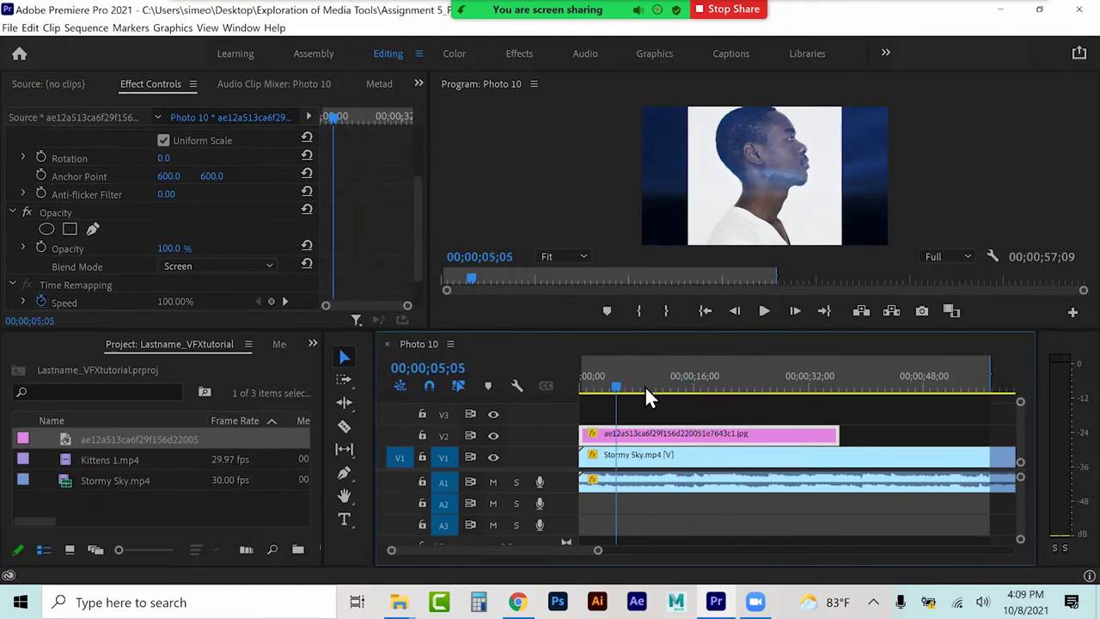
Step: Replace the portrait photo with Kittens 1.mp4 at the start of track V2, and mark the sequence's out point at 00;00;10;09
key(Delete)
key(Delete)
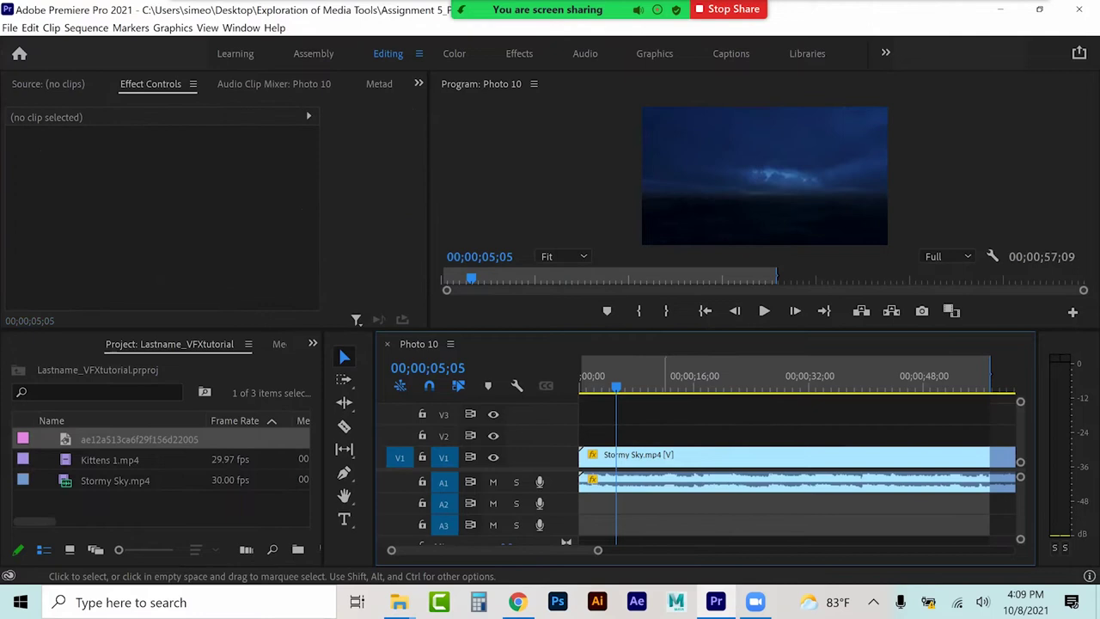
drag(109, 460, 605, 433)
click(655, 376)
click(669, 312)
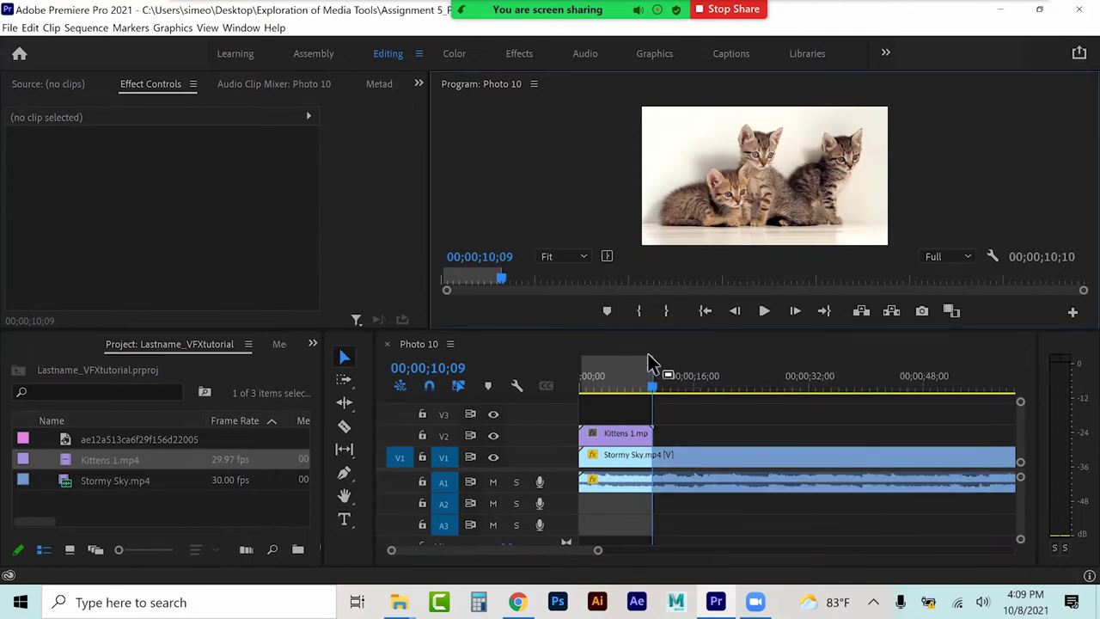
drag(653, 385, 643, 391)
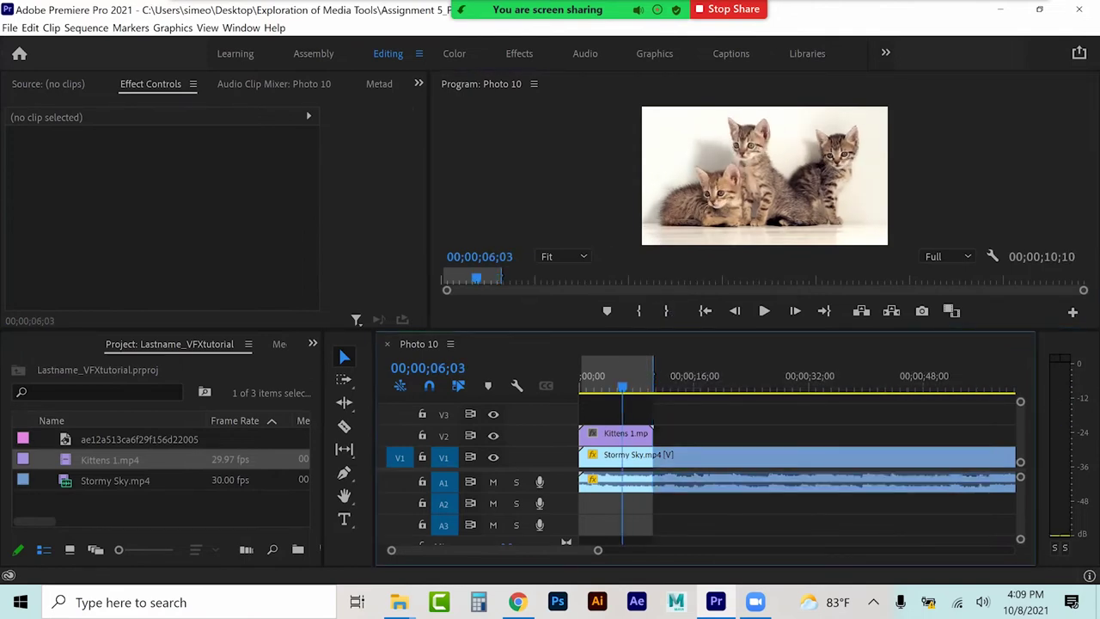
Step: Try the Multiply blend mode on the Kittens 1.mp4 clip
drag(598, 550, 479, 550)
click(653, 433)
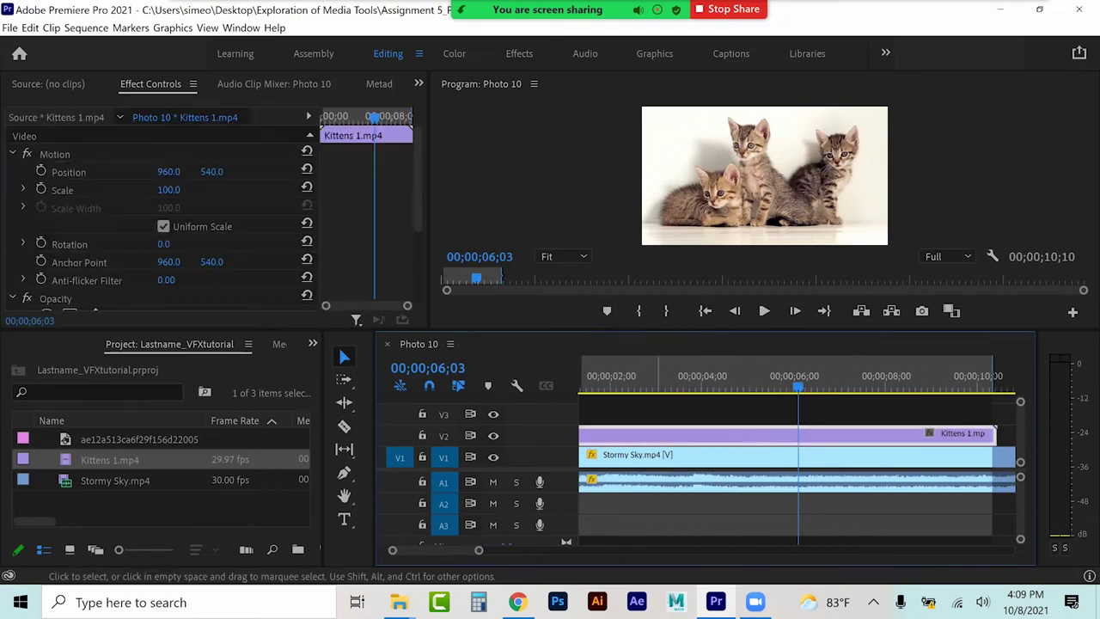
scroll(217, 255, down, 5)
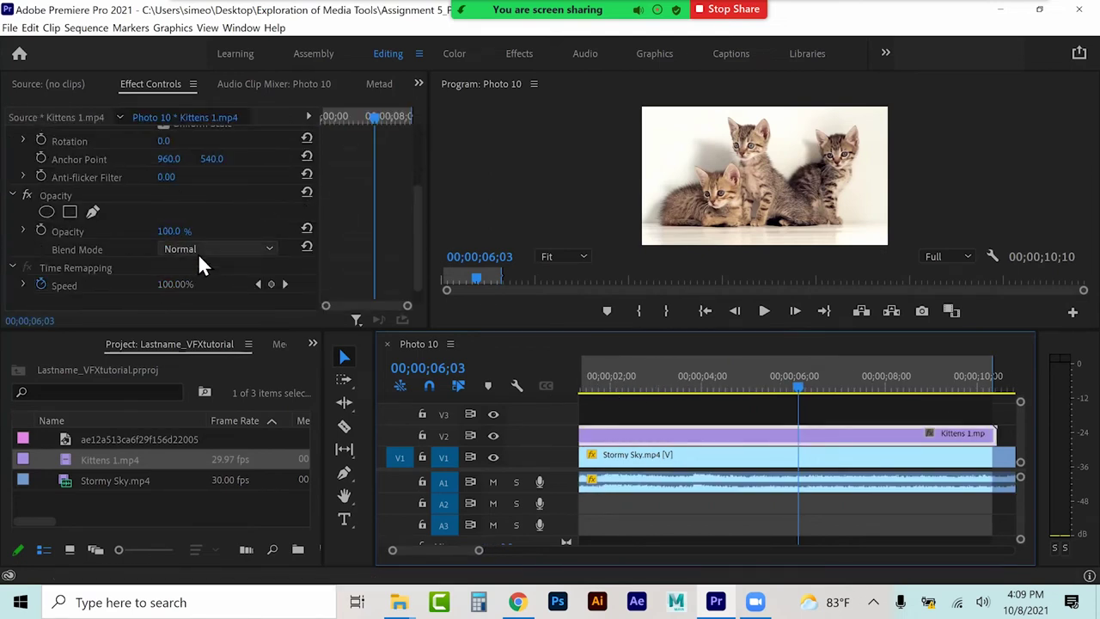
click(198, 252)
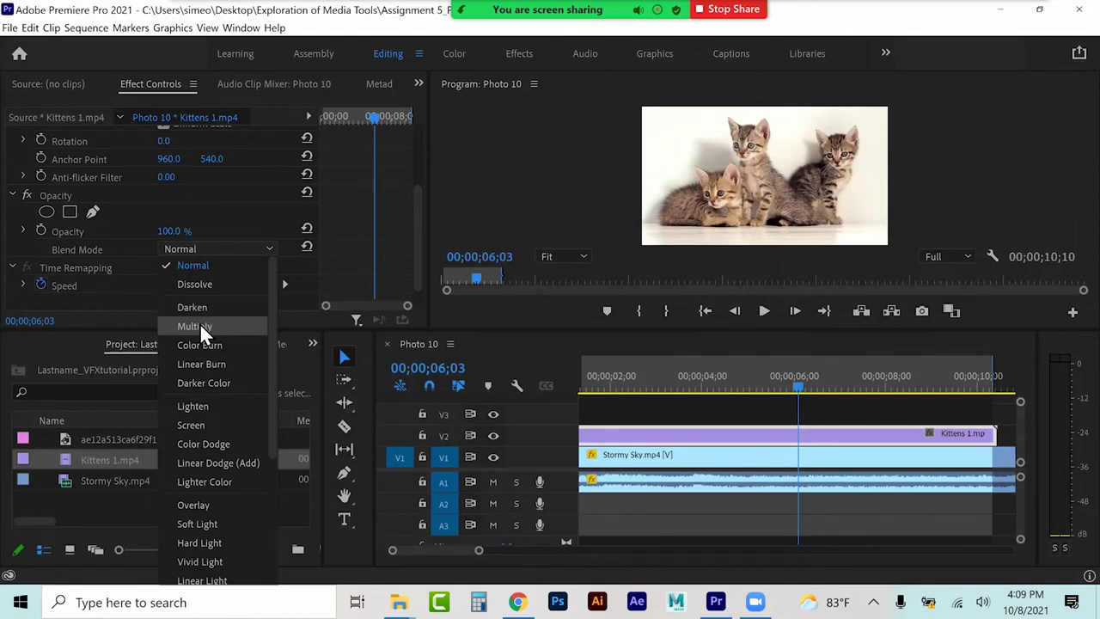
click(199, 323)
Step: Try the Lighten blend mode on the kittens clip and play the composite through to about 7 seconds
click(222, 249)
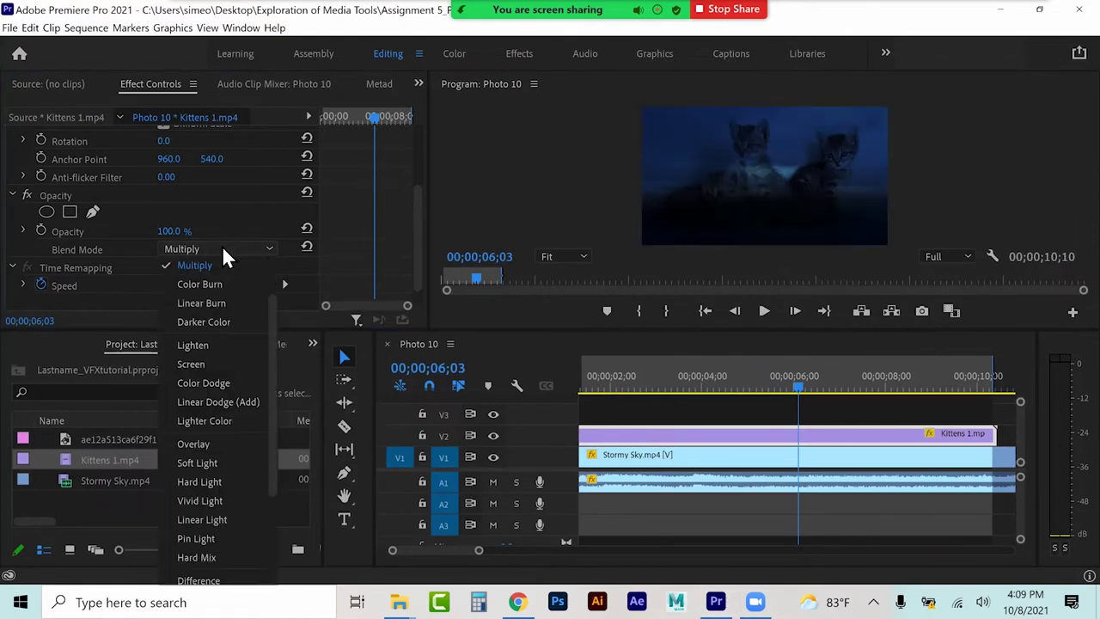
key(Escape)
click(199, 346)
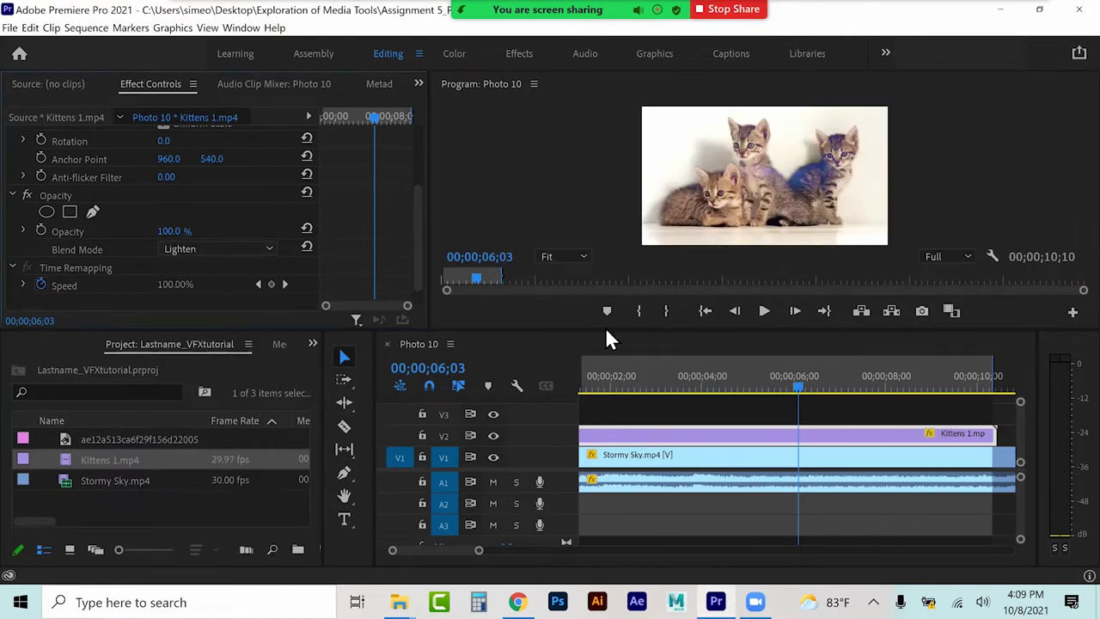
click(662, 387)
key(space)
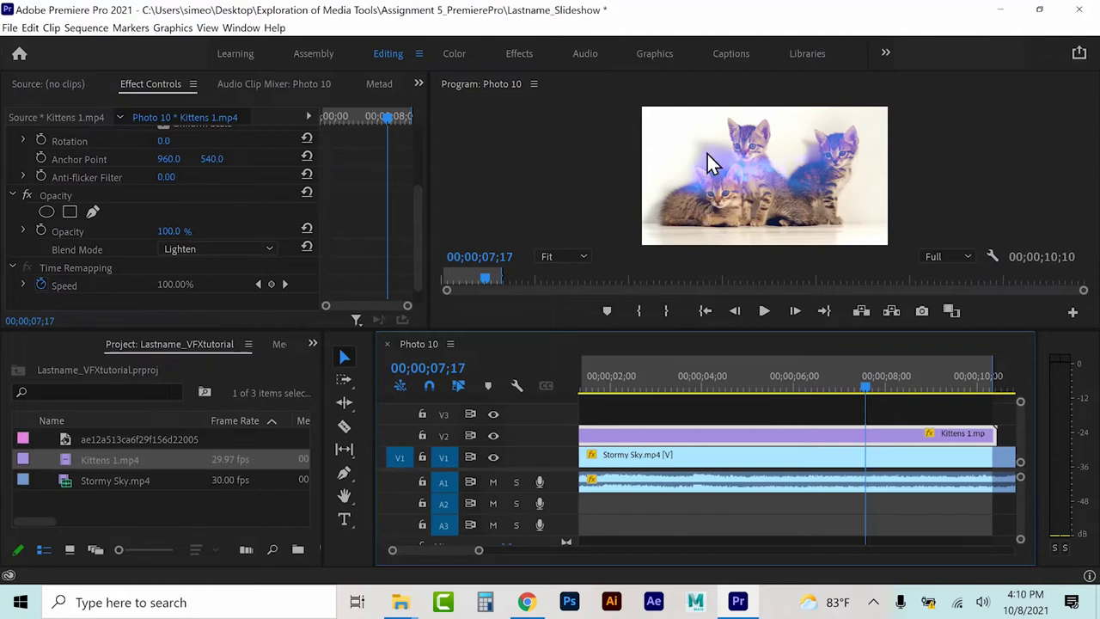
Step: Compare the Overlay, Multiply and Lighten blend modes on the kittens clip, ending on Overlay
click(197, 249)
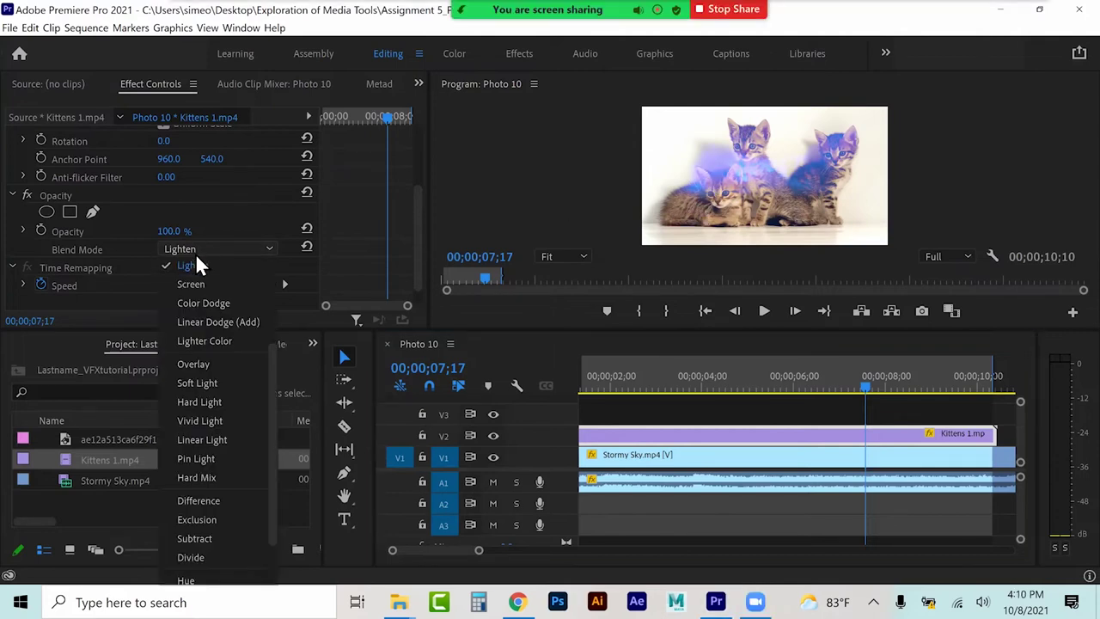
click(189, 365)
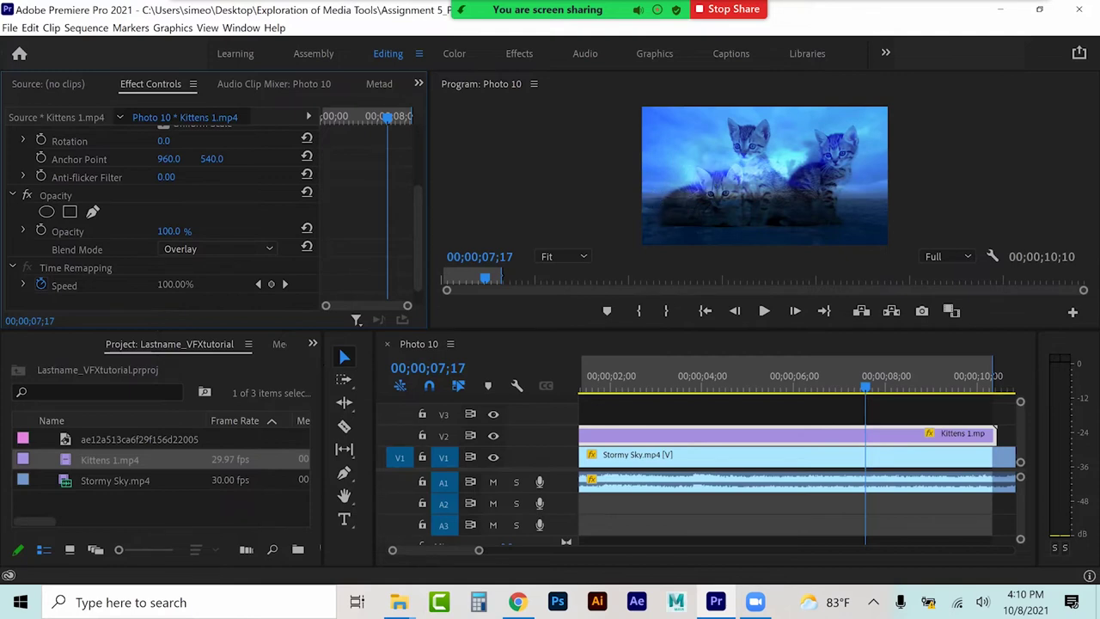
click(220, 249)
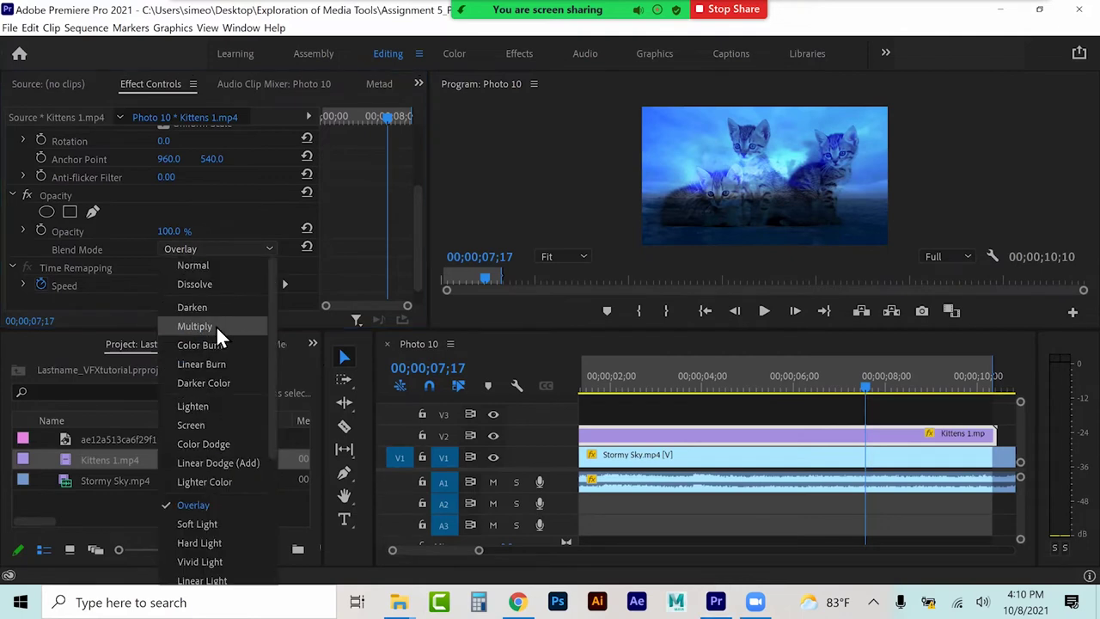
click(216, 328)
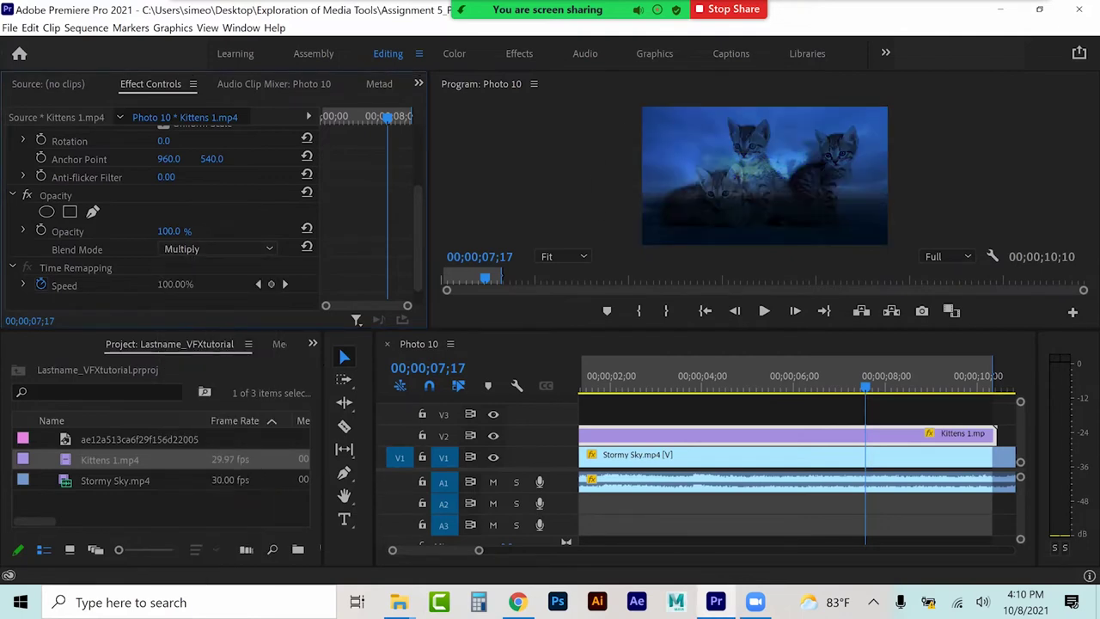
click(221, 248)
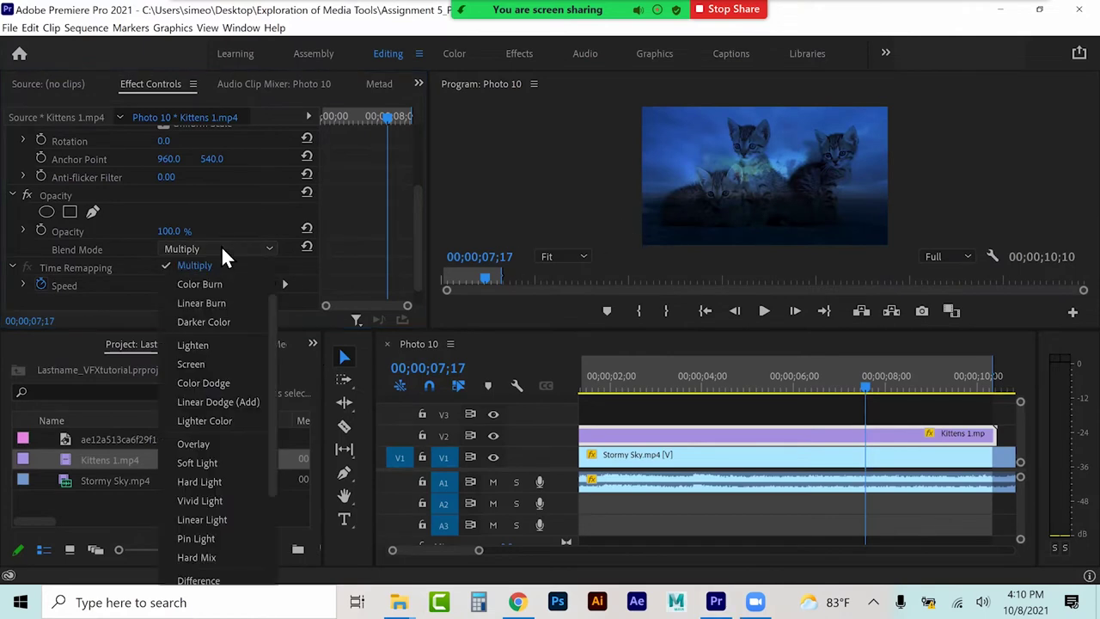
click(200, 347)
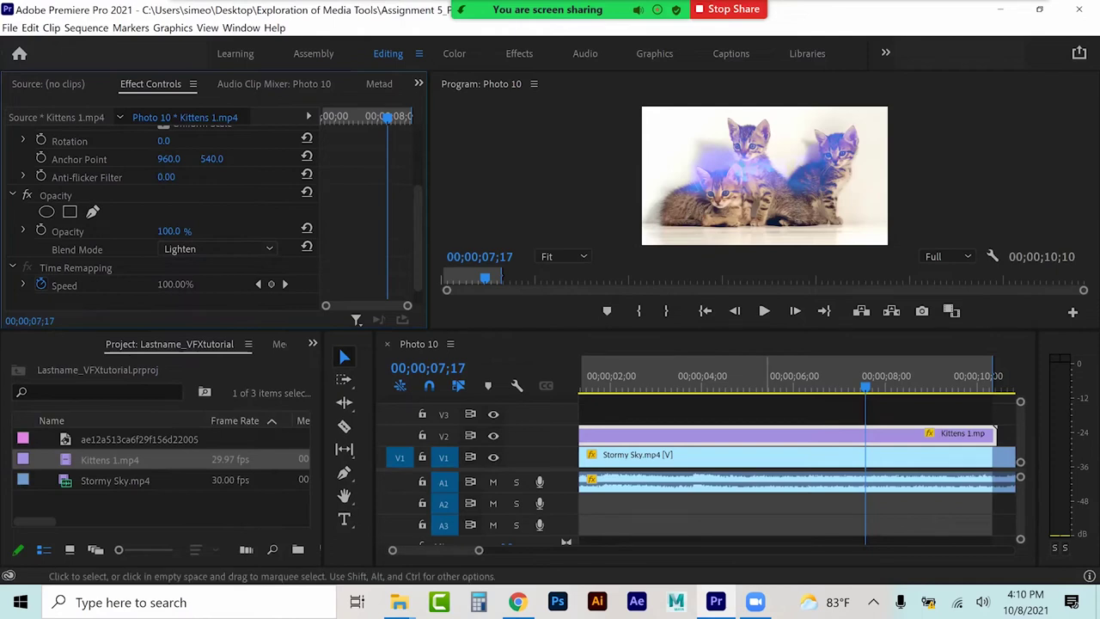
click(219, 248)
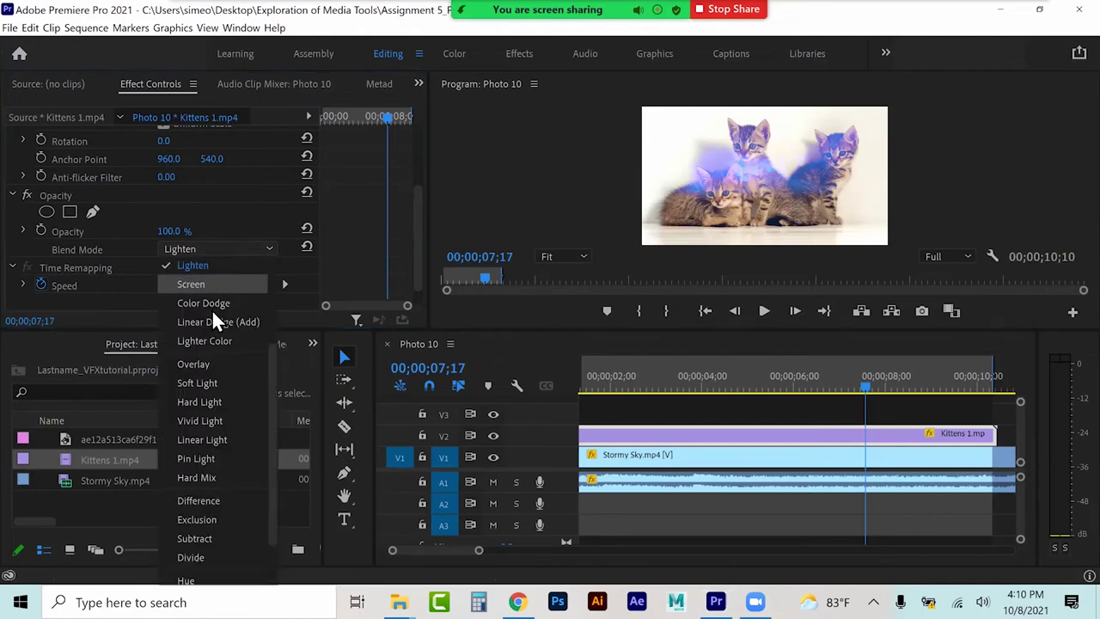
click(211, 364)
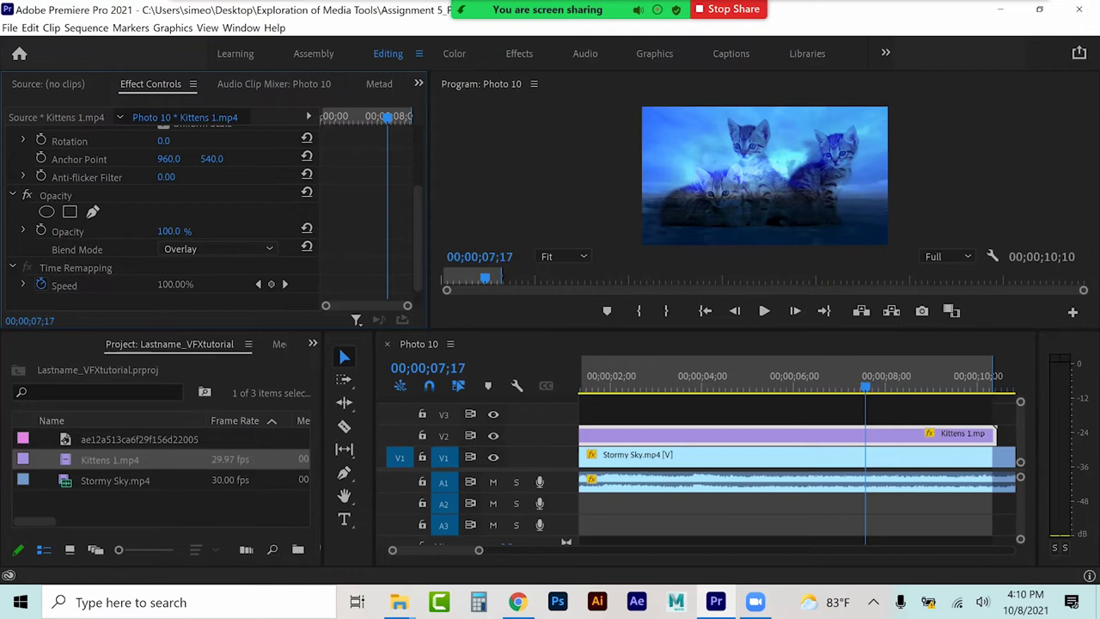
Step: Apply the Brightness & Contrast video effect from the Color Correction group to the kittens clip on V2
key(shift+3)
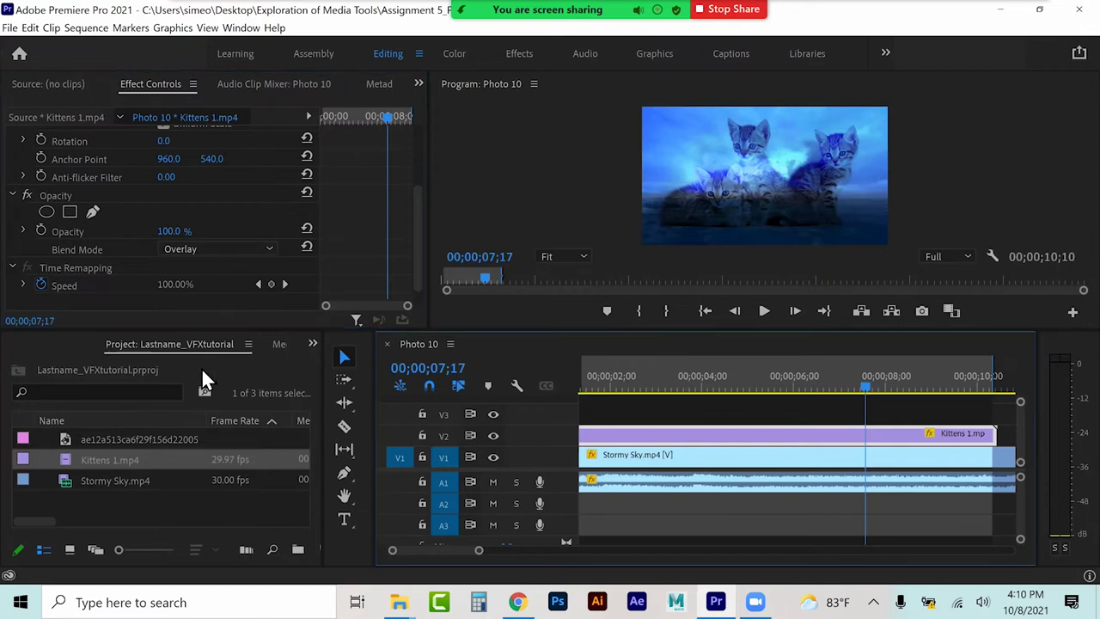
click(313, 344)
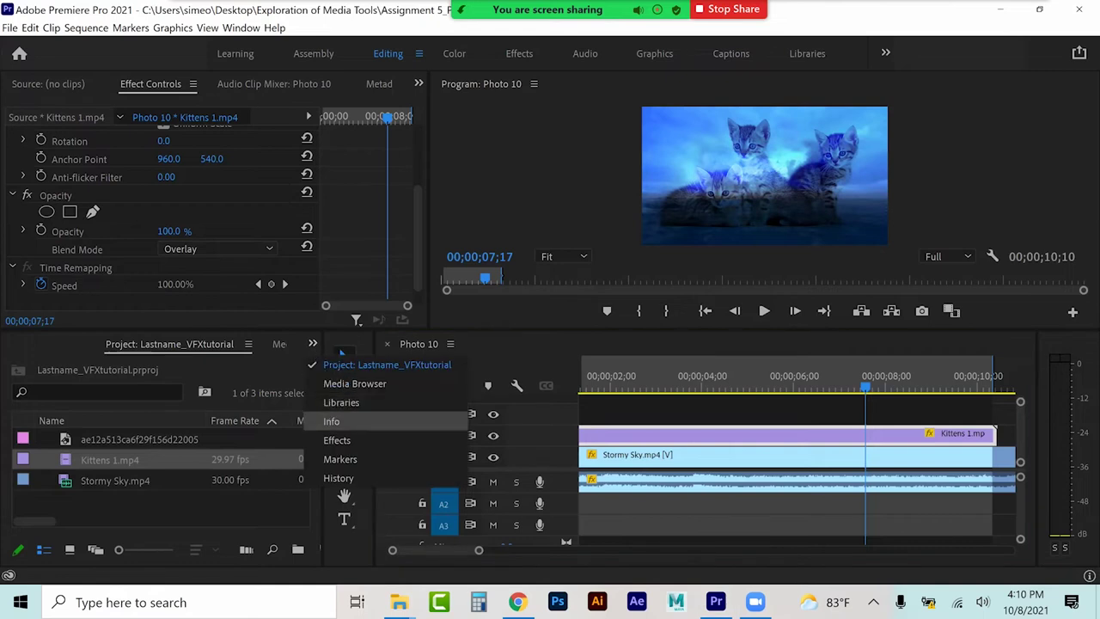
click(337, 440)
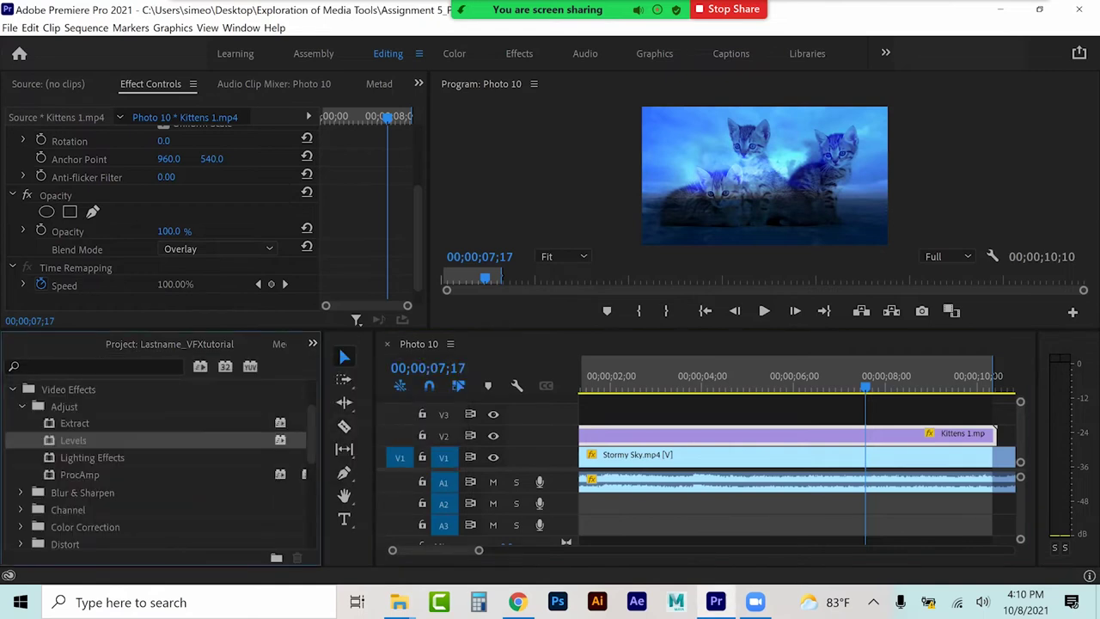
scroll(28, 381, down, 1)
click(23, 388)
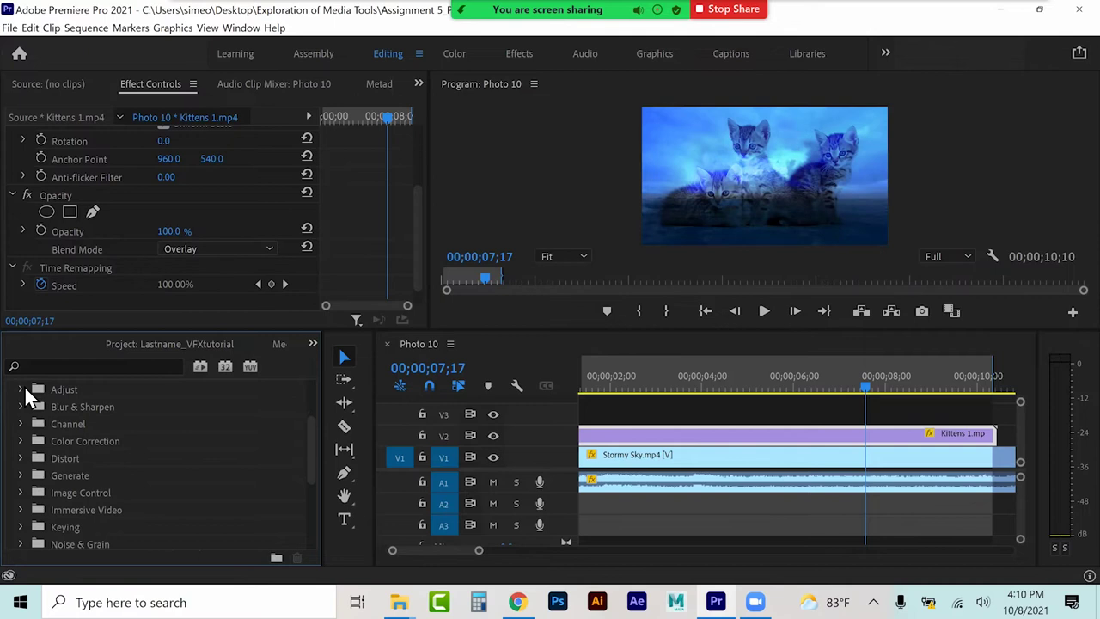
click(20, 440)
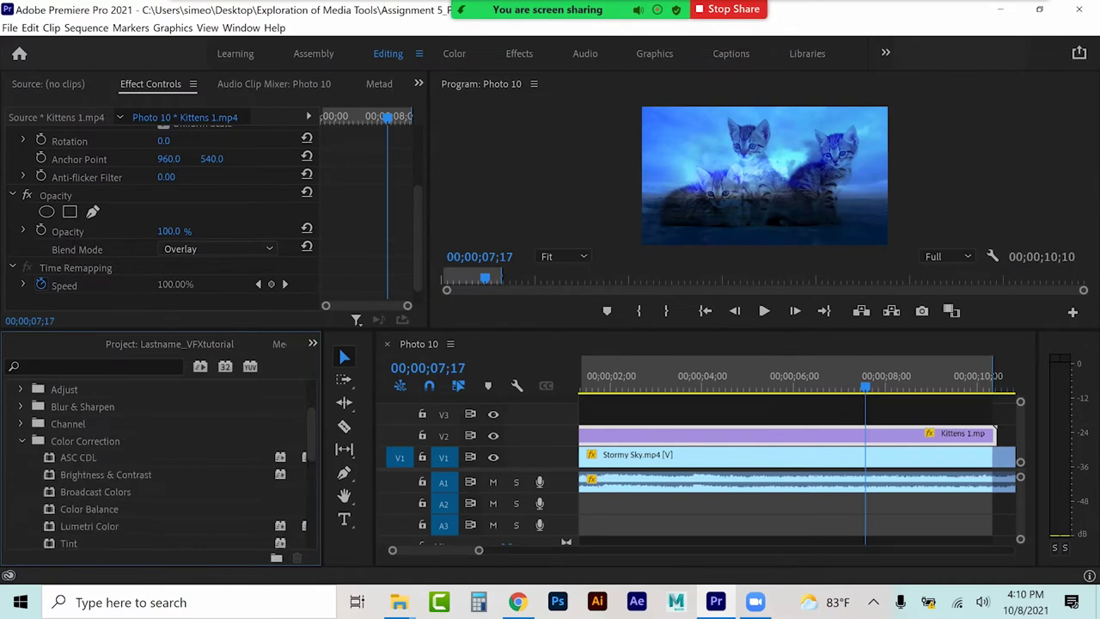
drag(106, 474, 791, 433)
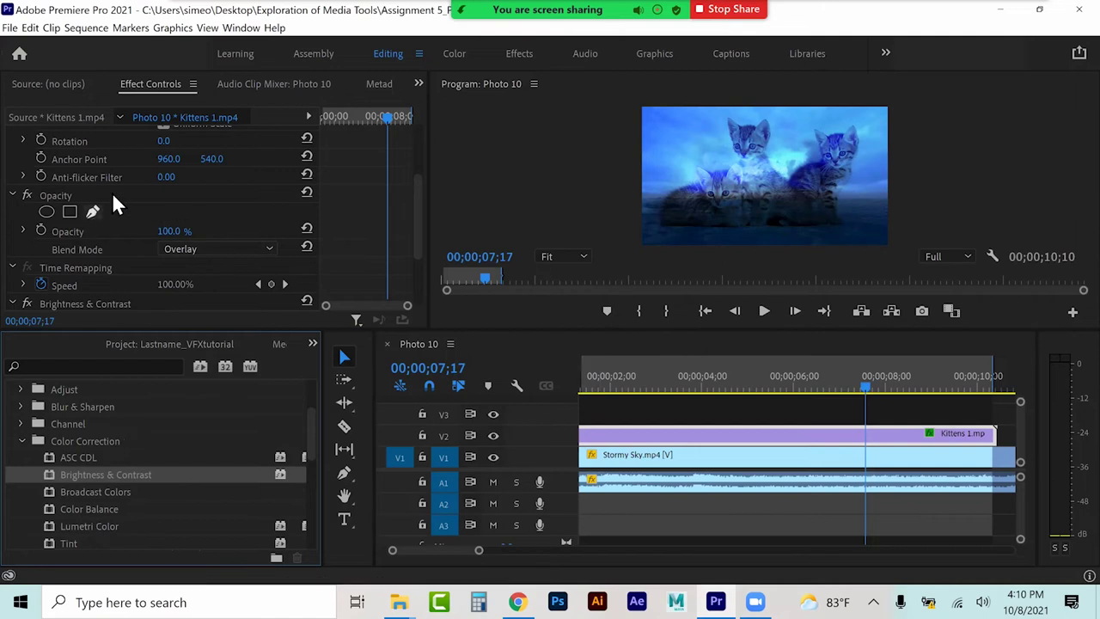
scroll(140, 216, down, 3)
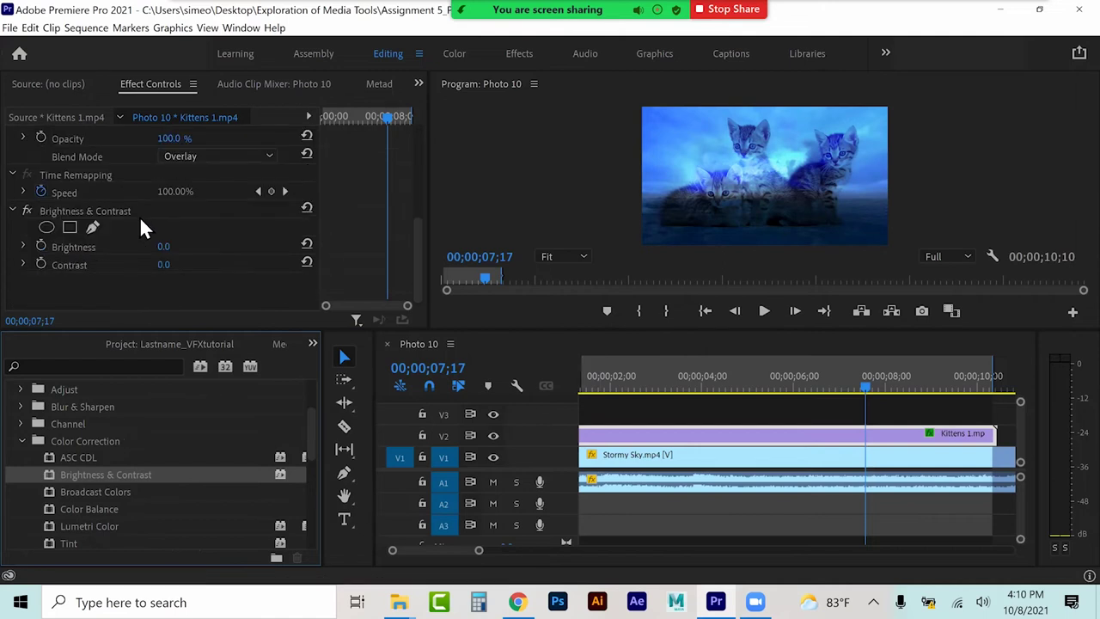
Step: Try a Contrast of 78 with Brightness at 0 in the kittens clip's Brightness & Contrast effect
mouse_move(164, 247)
mouse_down()
mouse_move(250, 248)
mouse_move(78, 247)
mouse_move(157, 258)
mouse_up()
click(184, 246)
text(0)
key(Return)
drag(163, 264, 230, 264)
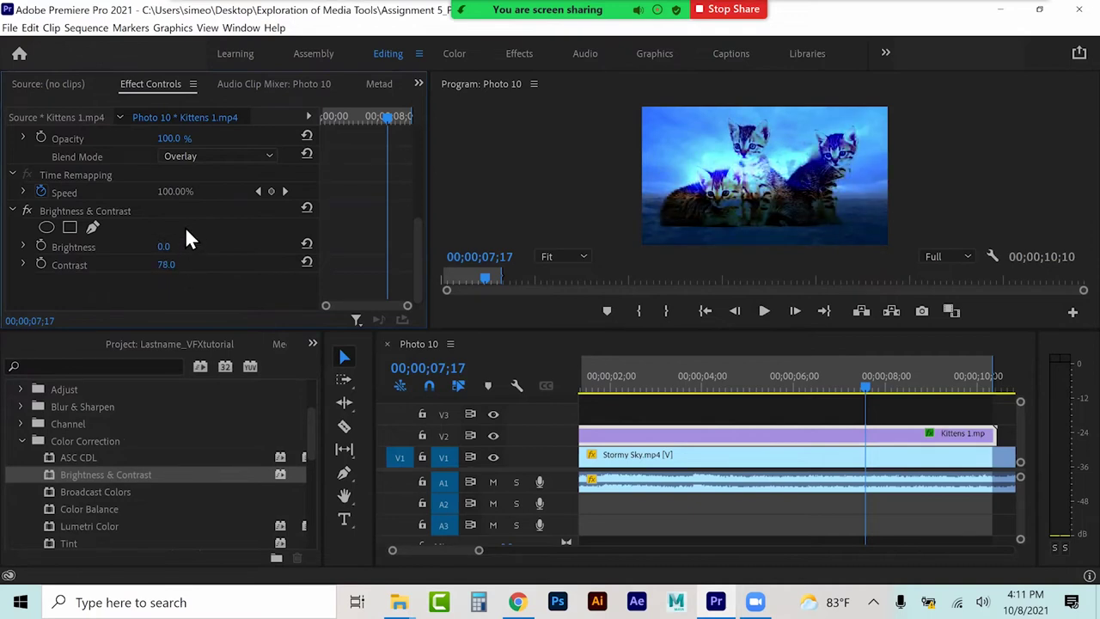
Step: Set the kittens clip's blend mode to Lighten and check the composite back at about 3 seconds
click(204, 156)
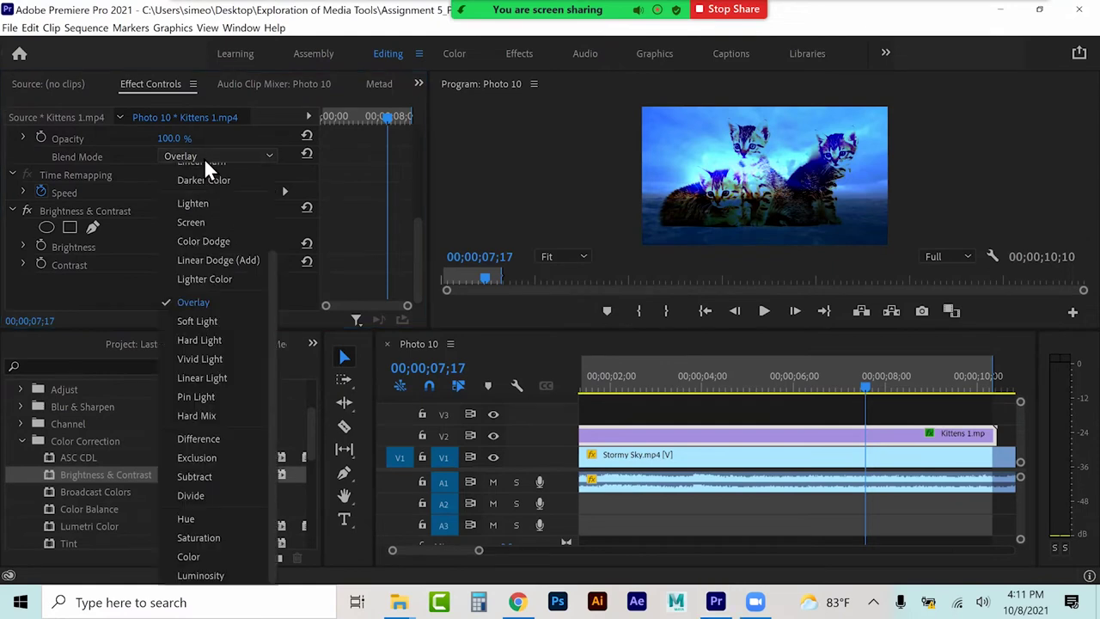
click(204, 207)
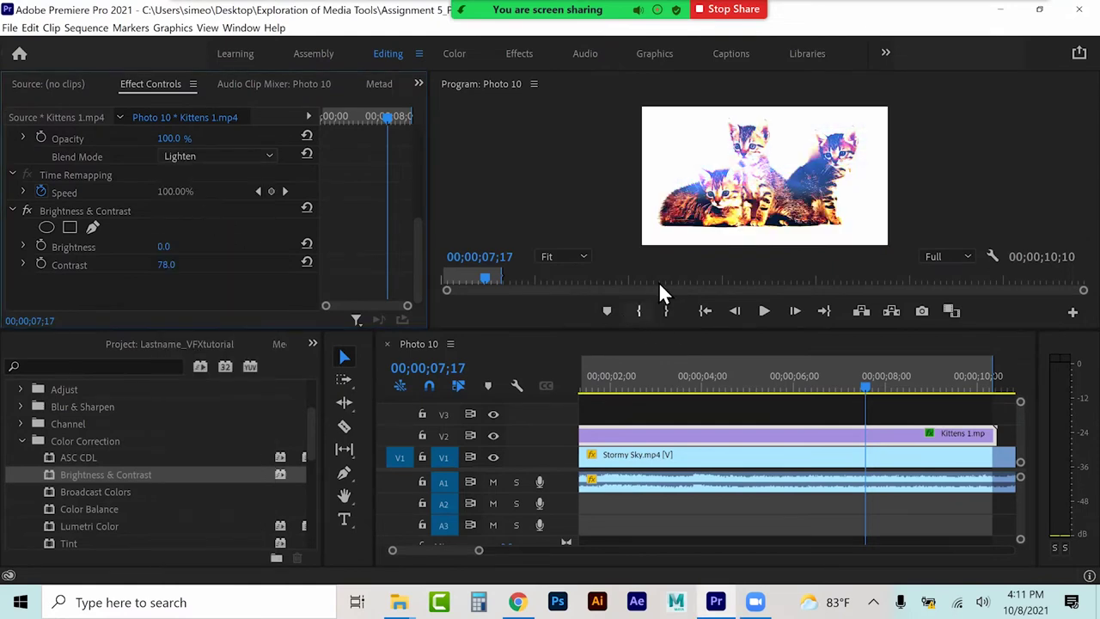
drag(863, 380, 662, 387)
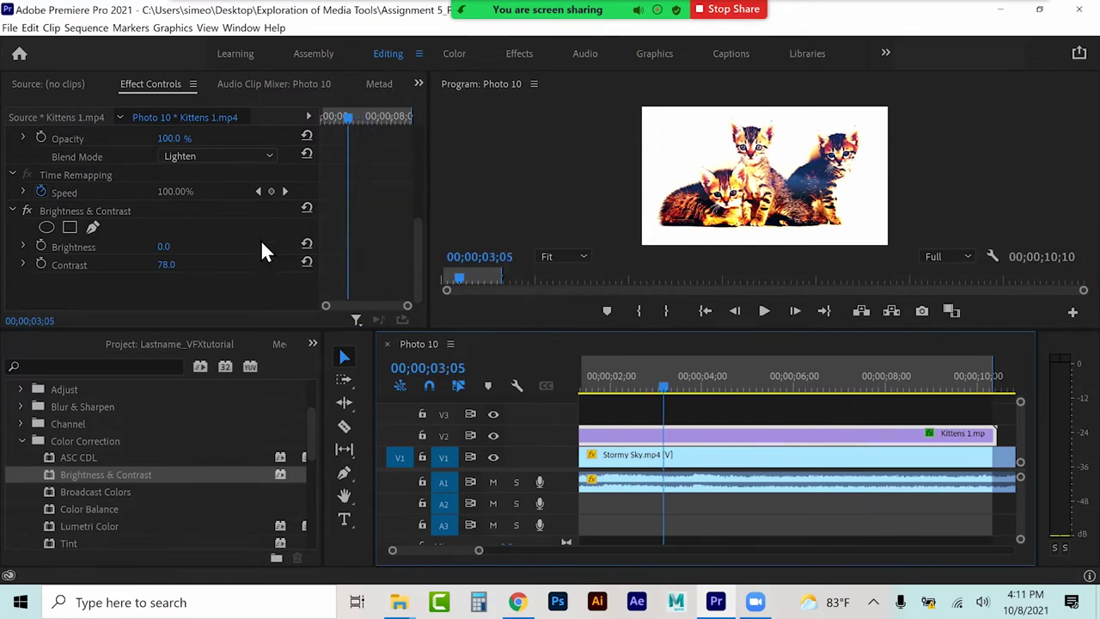
Step: Set the kittens clip's Brightness to -97 and Contrast to 34, and play the composite to about 8 seconds
drag(167, 269, 122, 246)
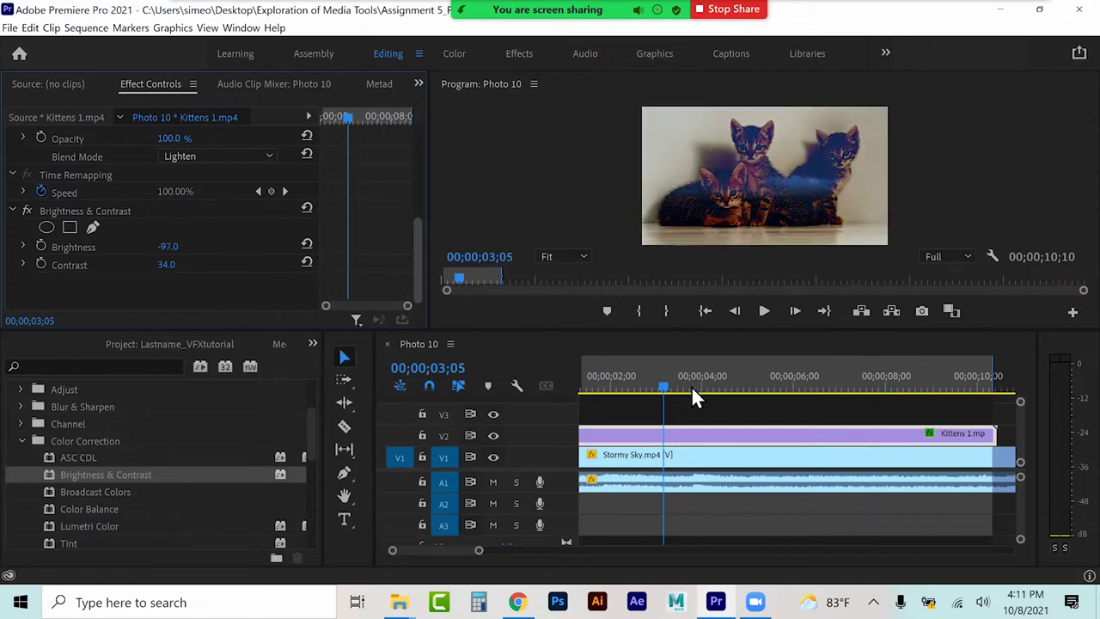
drag(715, 384, 707, 380)
key(space)
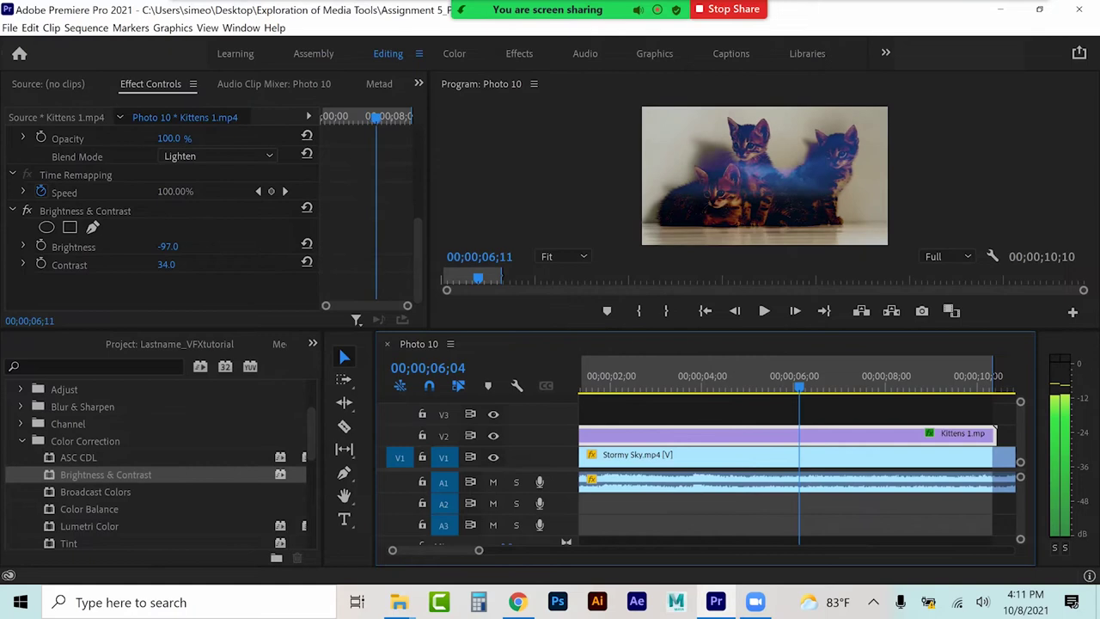
key(space)
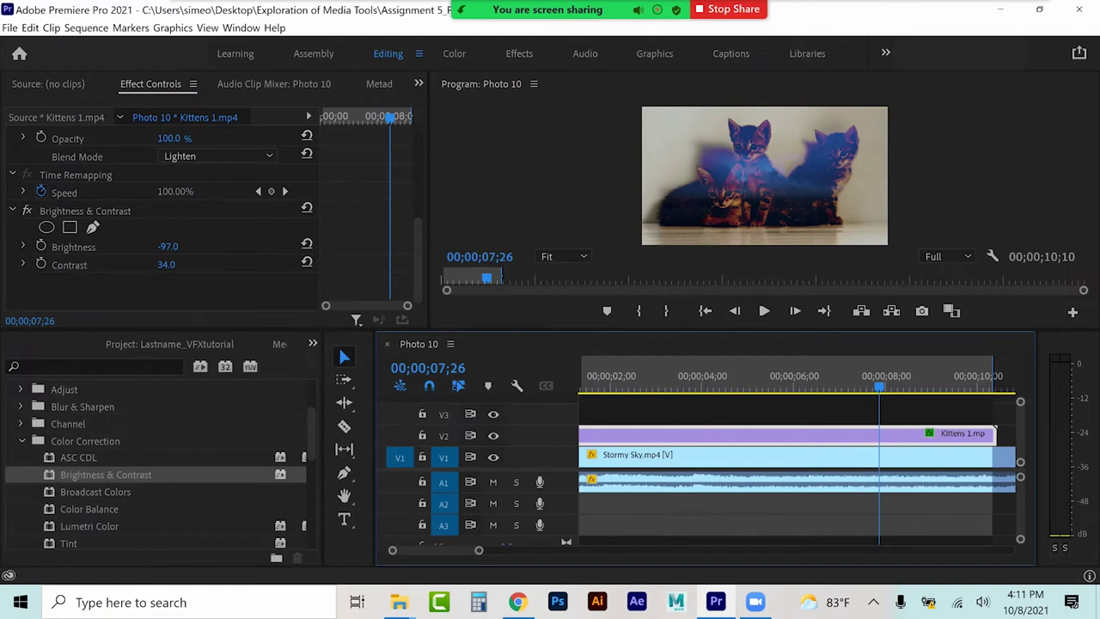
Step: Collapse the Color Correction effects group and delete the Kittens 1.mp4 clip from track V2
click(22, 441)
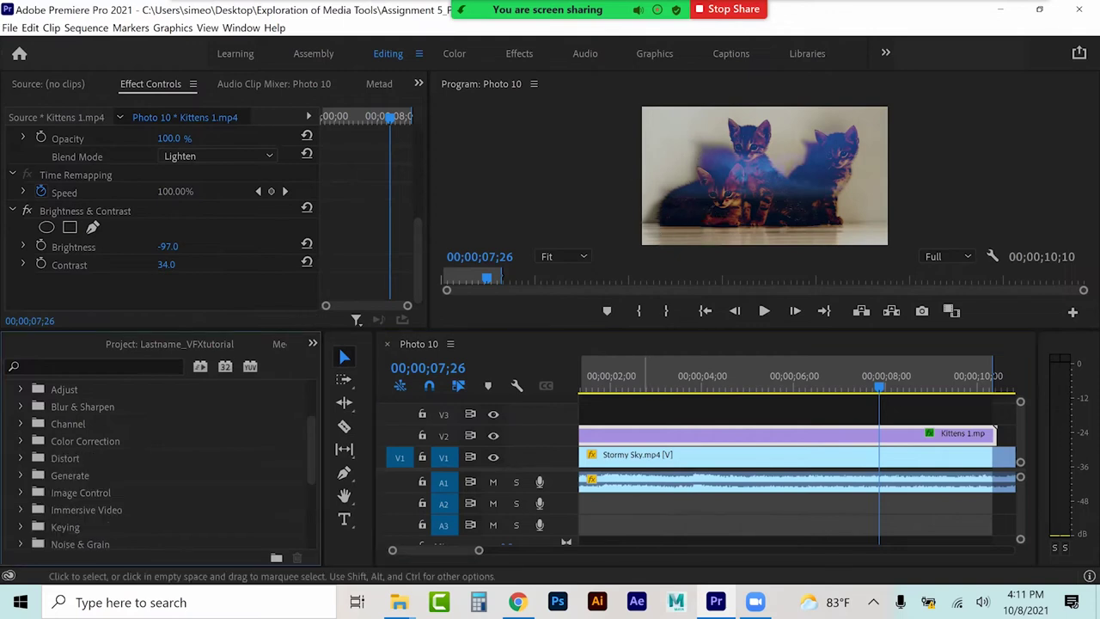
click(651, 457)
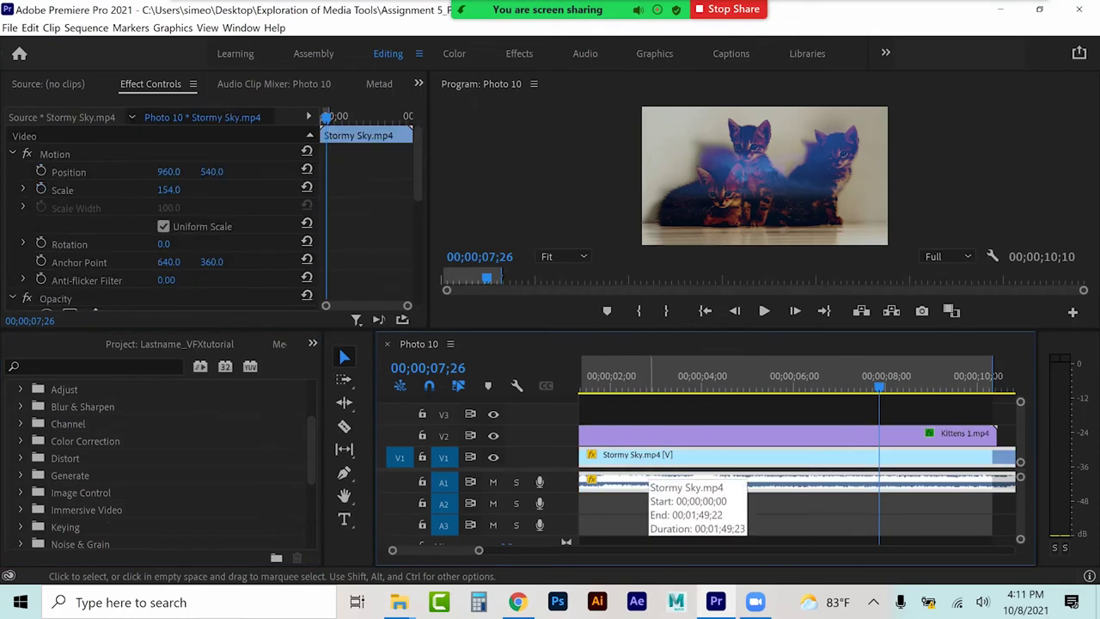
click(653, 434)
key(Delete)
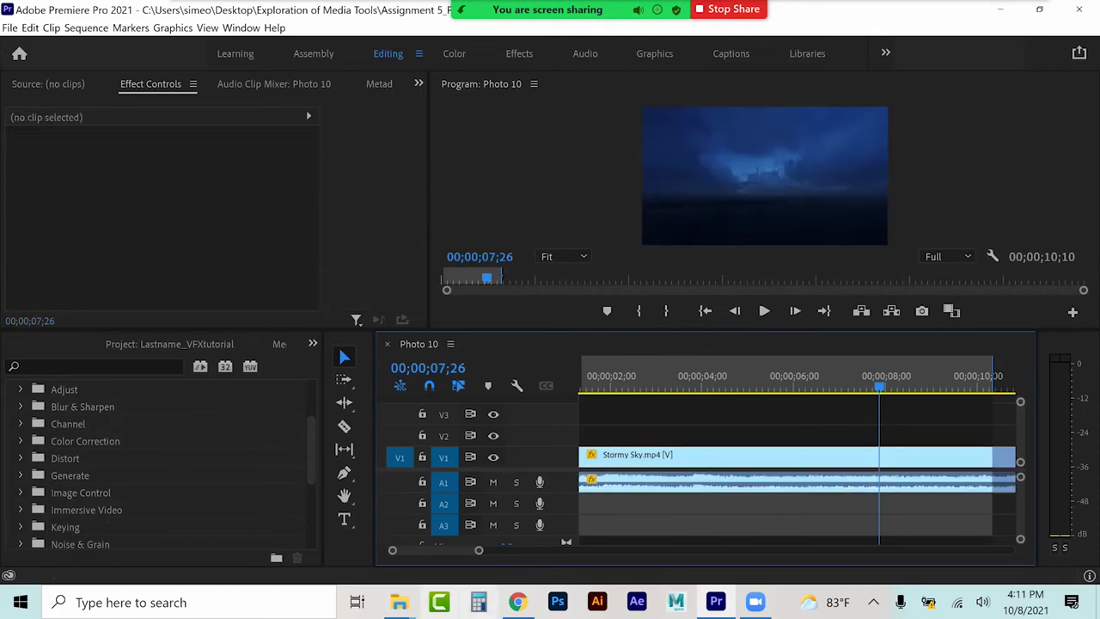
mouse_move(399, 601)
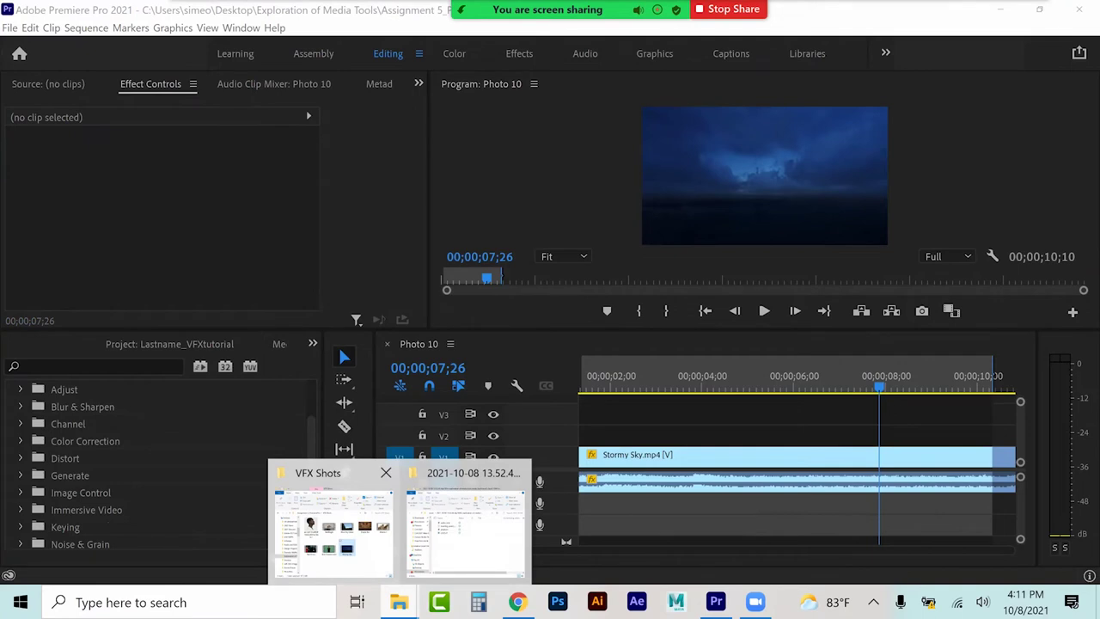
Step: Import Blue Sky Video from the VFX Shots folder into the project
click(331, 524)
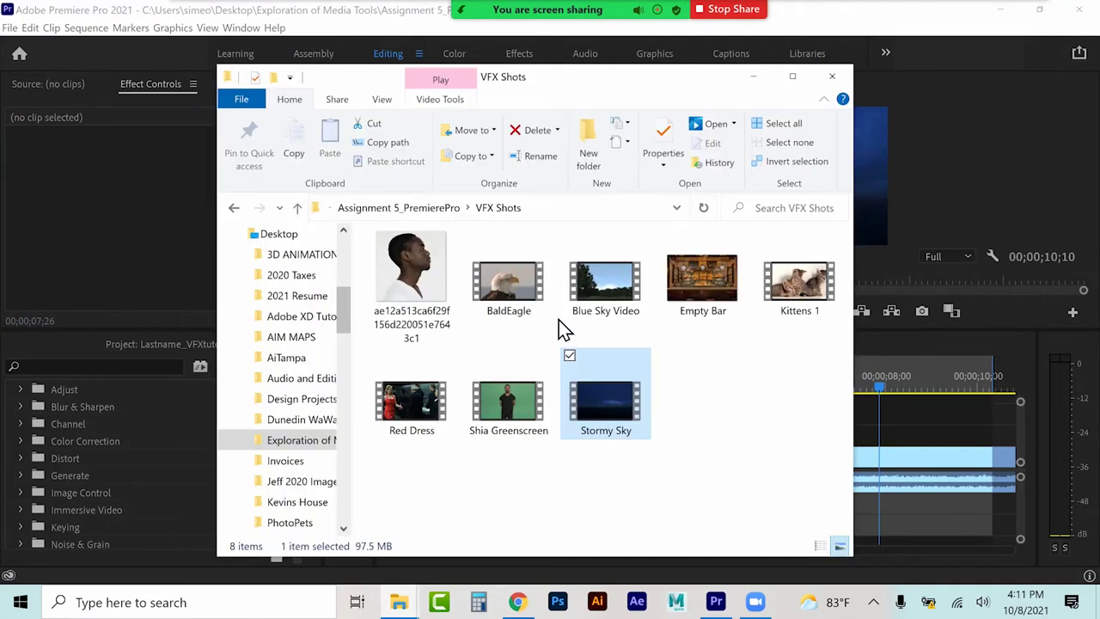
click(614, 285)
drag(583, 77, 884, 82)
click(144, 342)
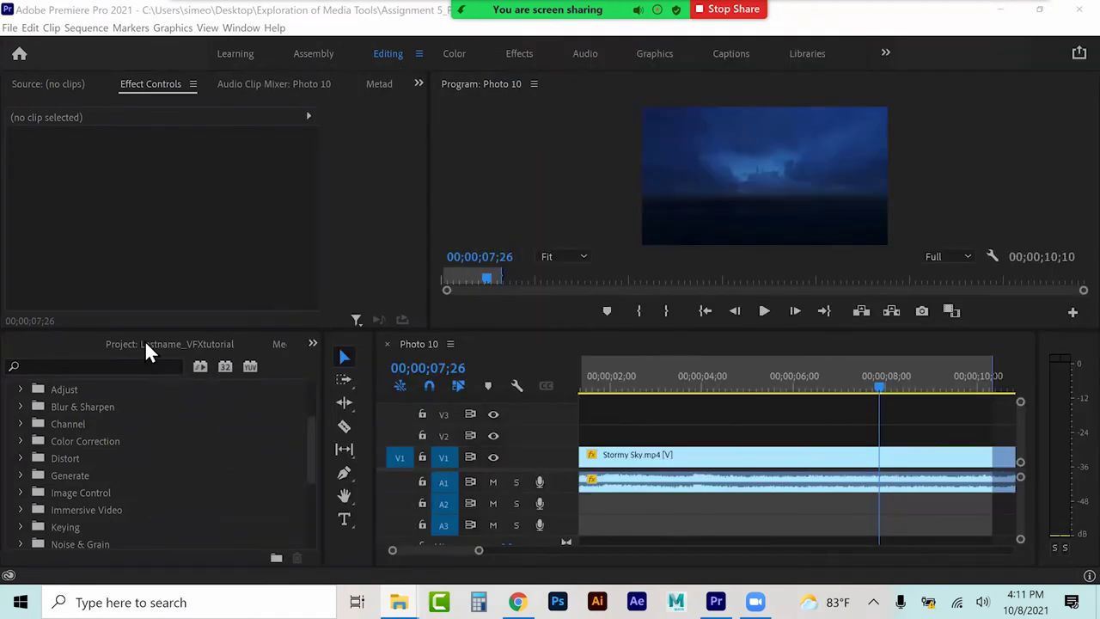
mouse_move(398, 601)
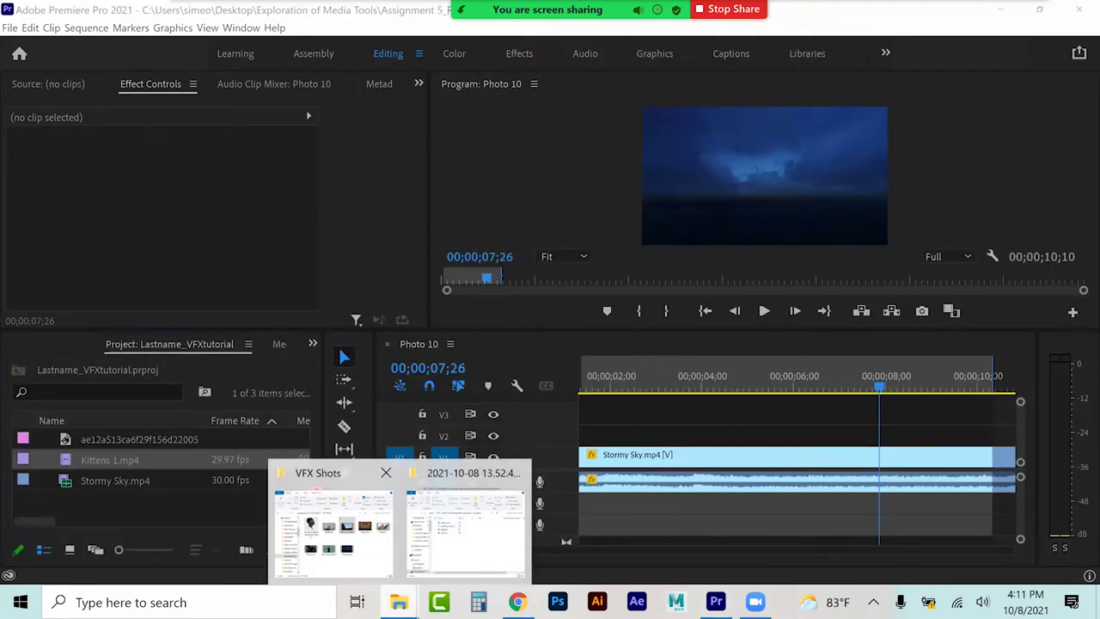
click(334, 526)
drag(518, 393, 199, 508)
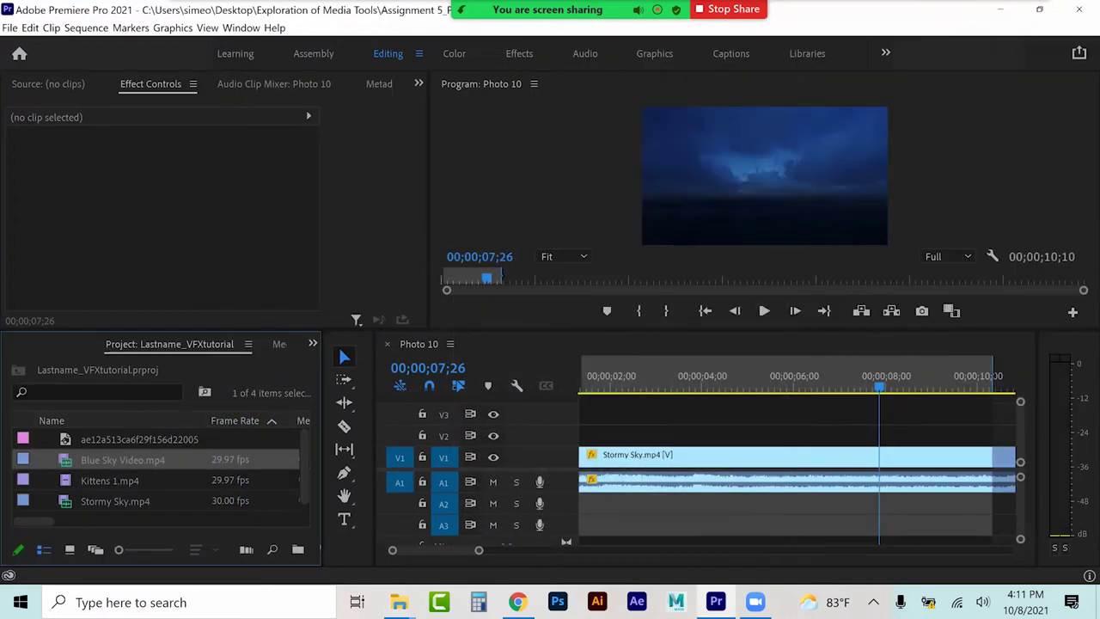
Step: Place Blue Sky Video.mp4 on track V2 above the Stormy Sky clip and set its Scale to 150
drag(122, 460, 570, 435)
click(601, 433)
drag(171, 193, 214, 194)
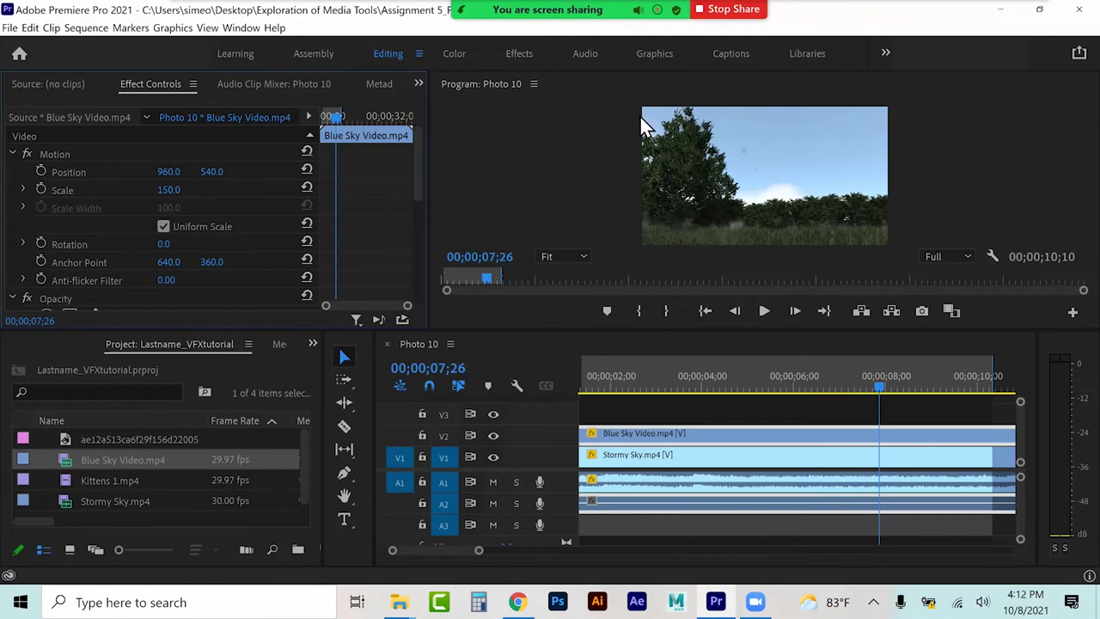
Step: Apply the Color Key effect from the Keying group to the Blue Sky Video.mp4 clip on V2
click(335, 353)
click(313, 344)
click(339, 439)
scroll(163, 464, down, 2)
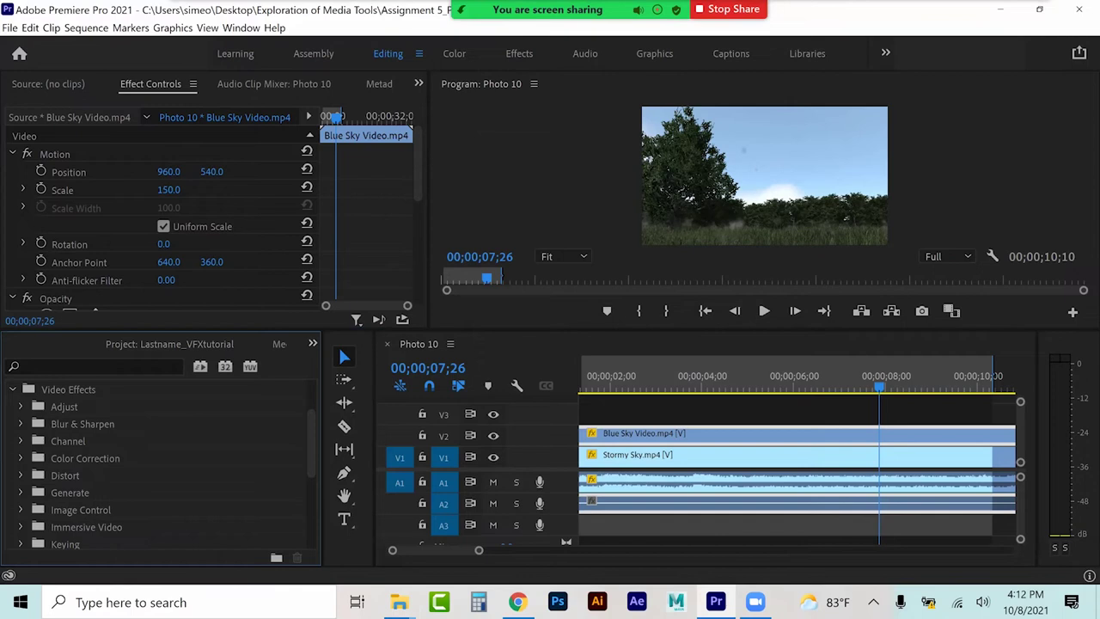
click(20, 493)
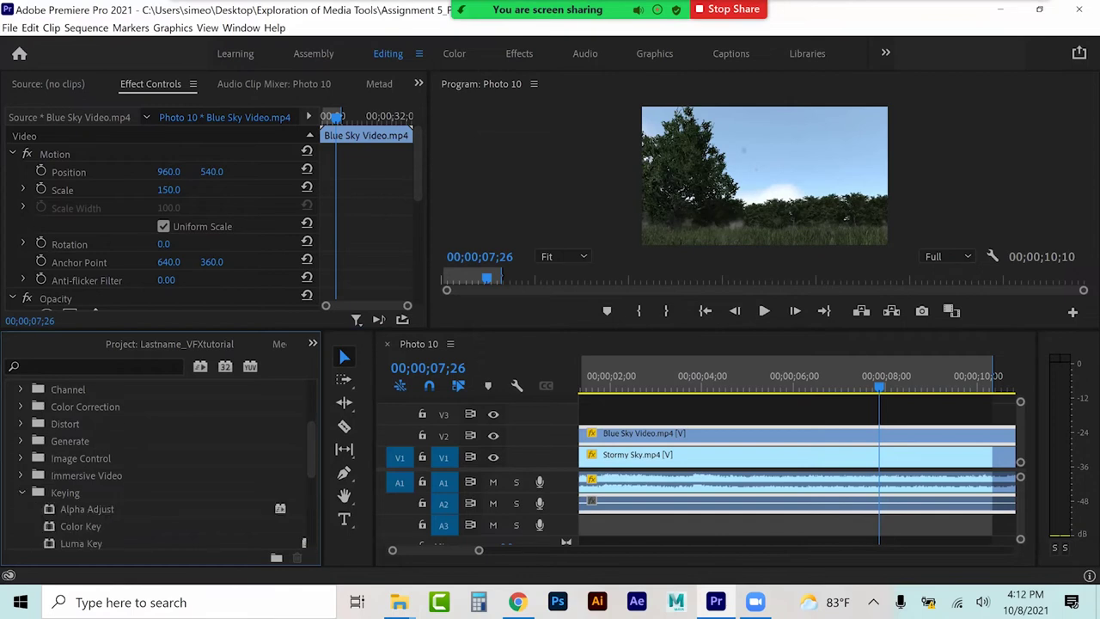
scroll(160, 464, down, 3)
scroll(163, 464, down, 2)
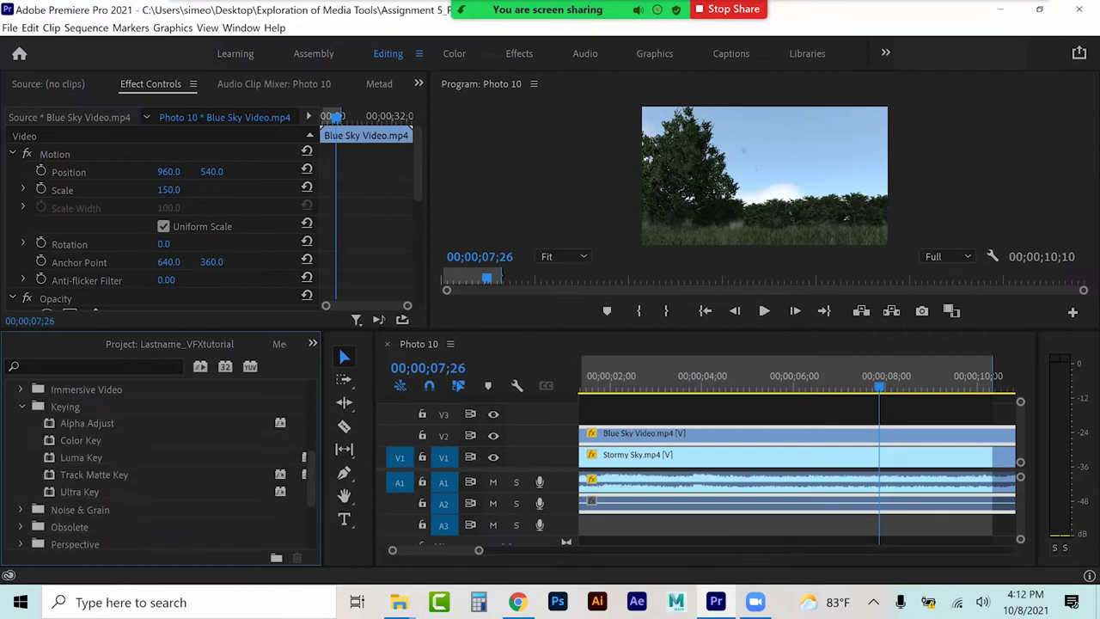
click(79, 492)
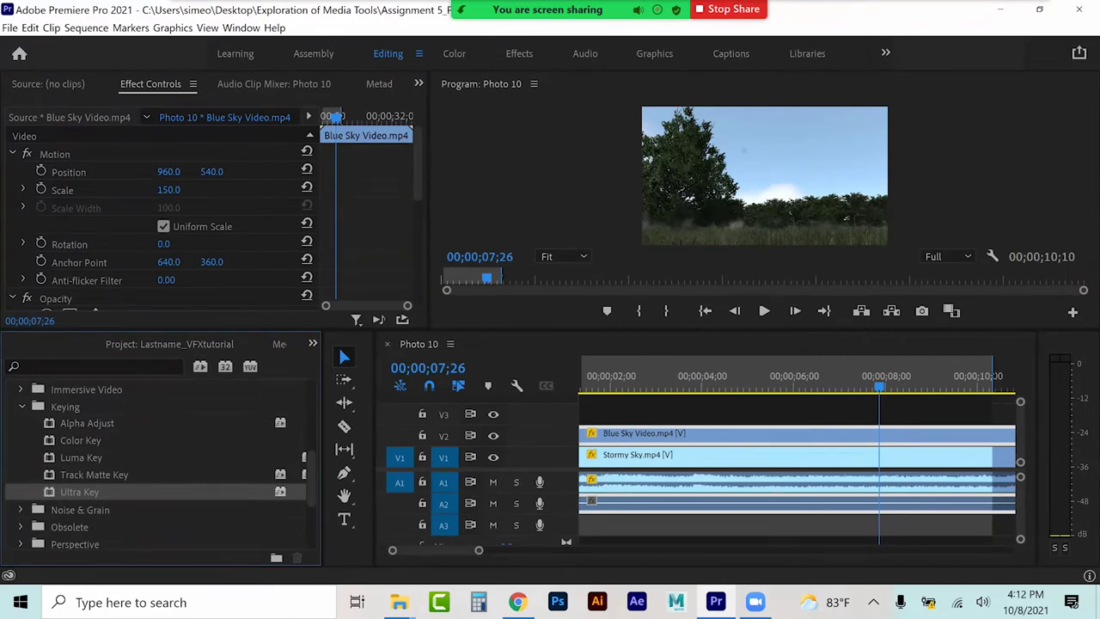
click(81, 440)
mouse_move(81, 440)
mouse_down()
mouse_move(158, 404)
mouse_move(619, 406)
mouse_move(624, 434)
mouse_up()
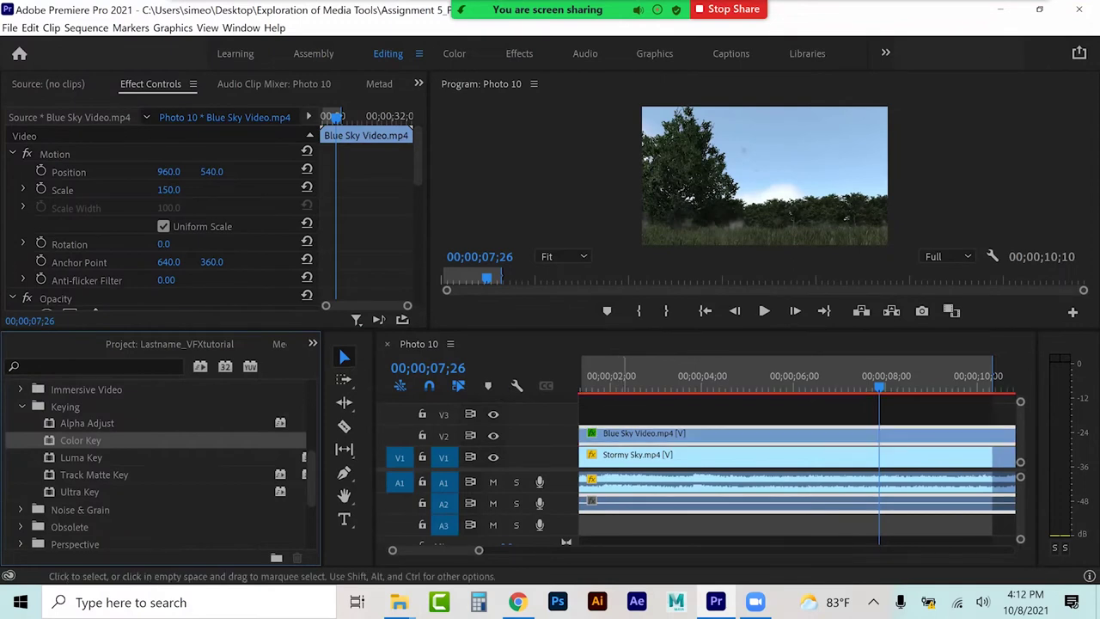
Step: Sample the light blue sky as the Color Key's Key Color and set Color Tolerance to 156
scroll(181, 223, down, 3)
scroll(182, 232, down, 2)
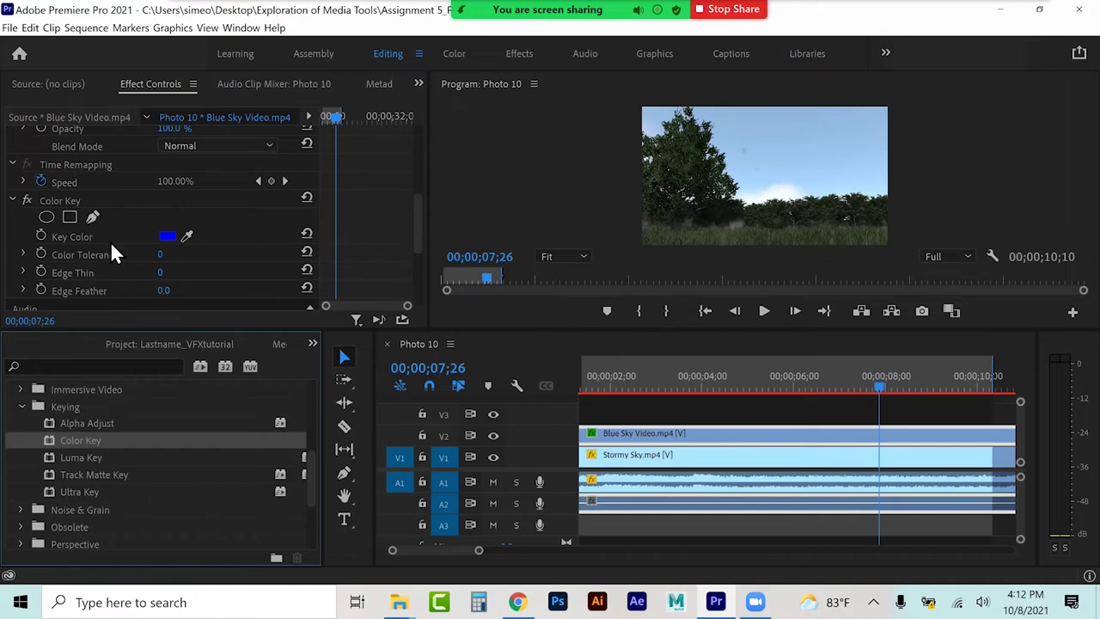
click(187, 237)
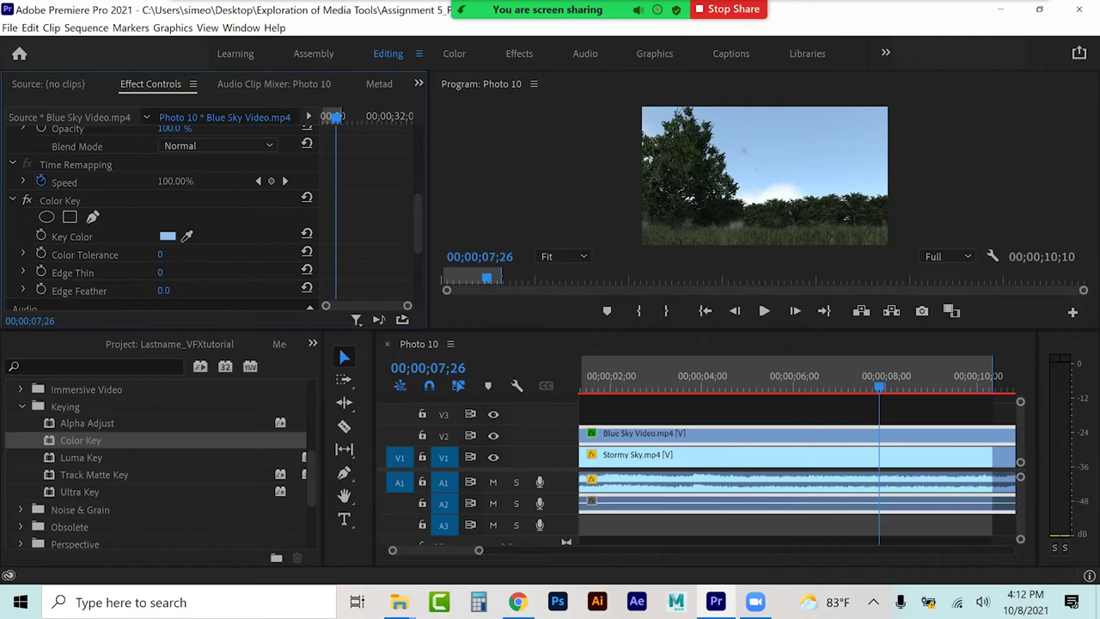
drag(160, 254, 293, 255)
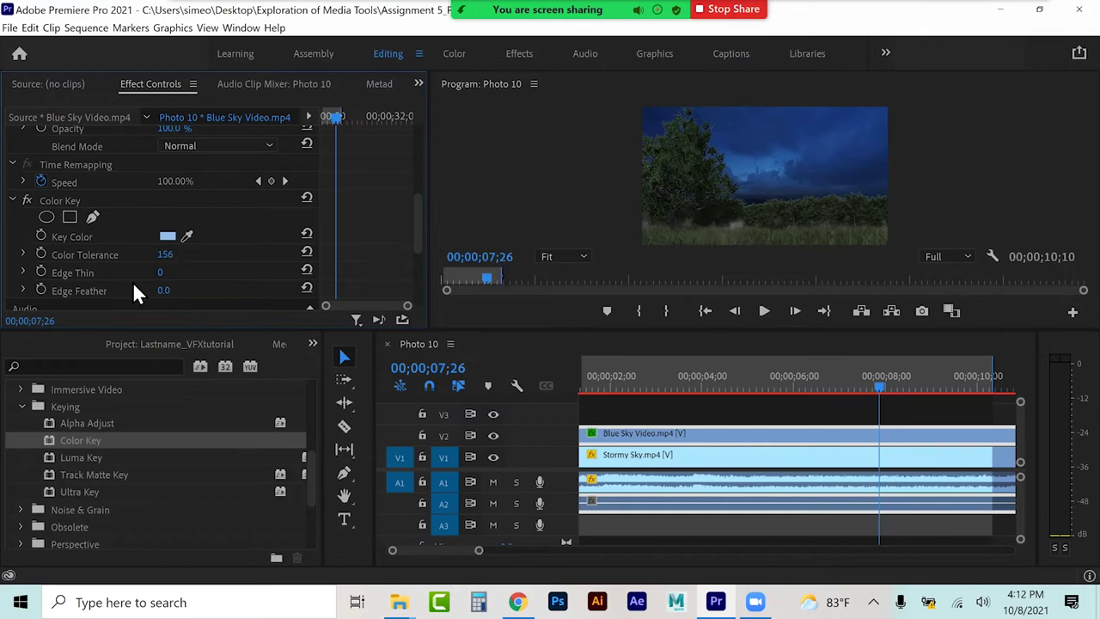
Step: Play the keyed composite briefly from the start of the sequence
drag(613, 384, 557, 387)
key(Home)
key(space)
key(space)
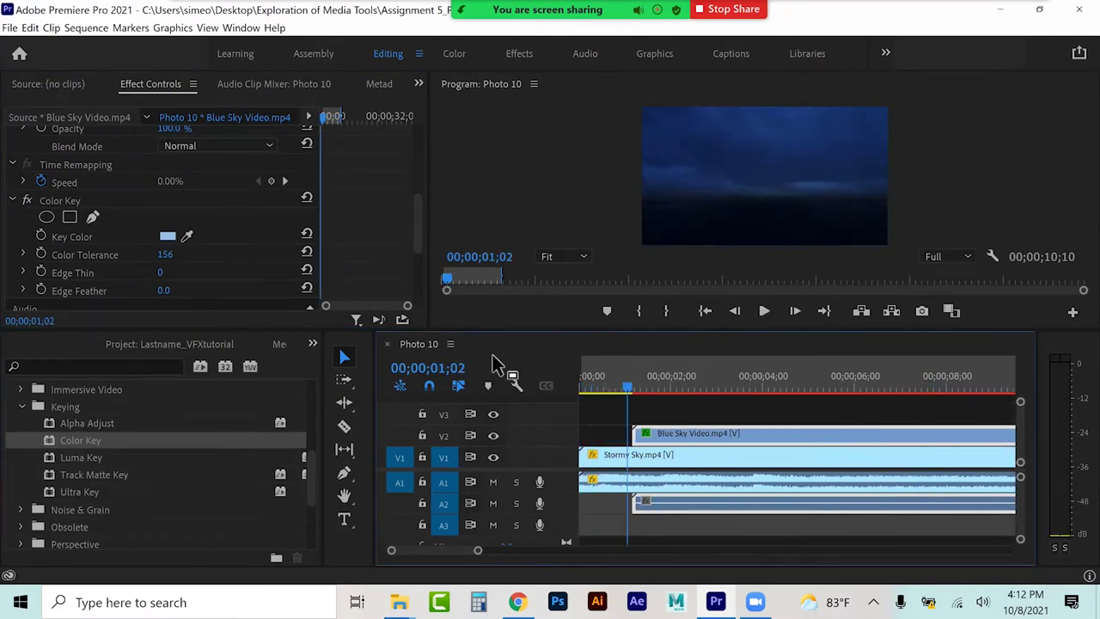
Step: Mark the sequence's Out point at 00;00;06;29 and play back the sky replacement
drag(647, 386, 899, 387)
click(670, 311)
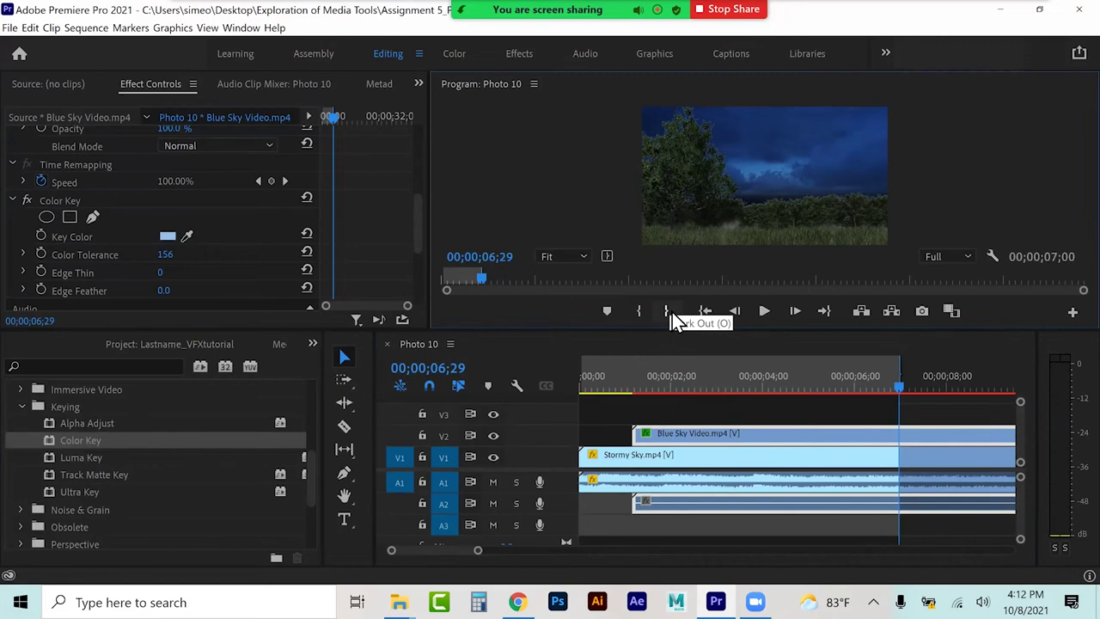
click(648, 367)
key(space)
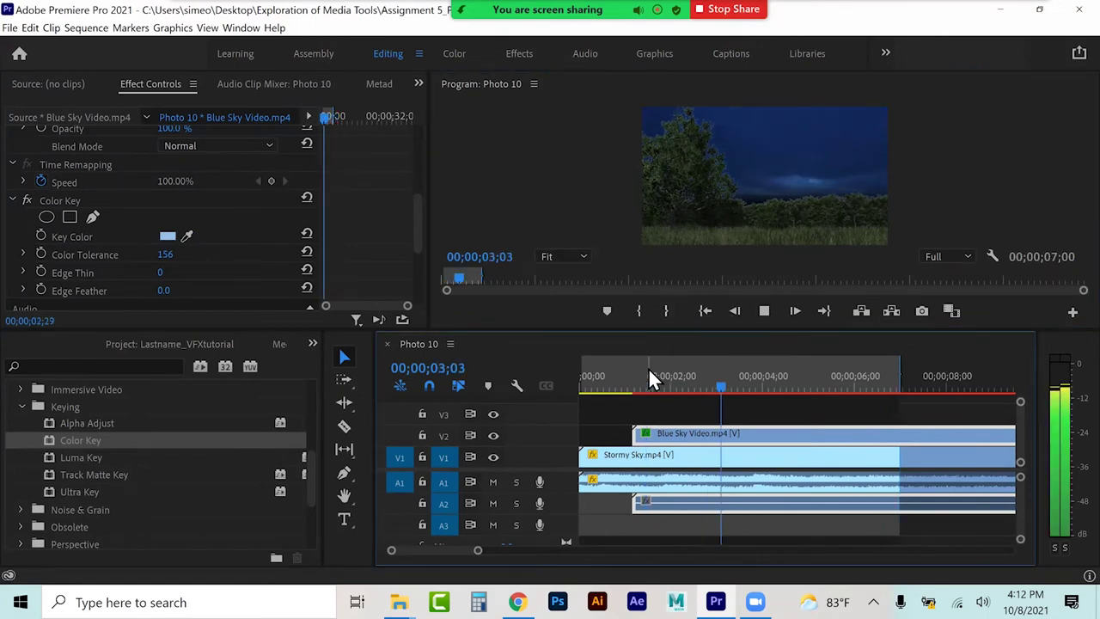
key(space)
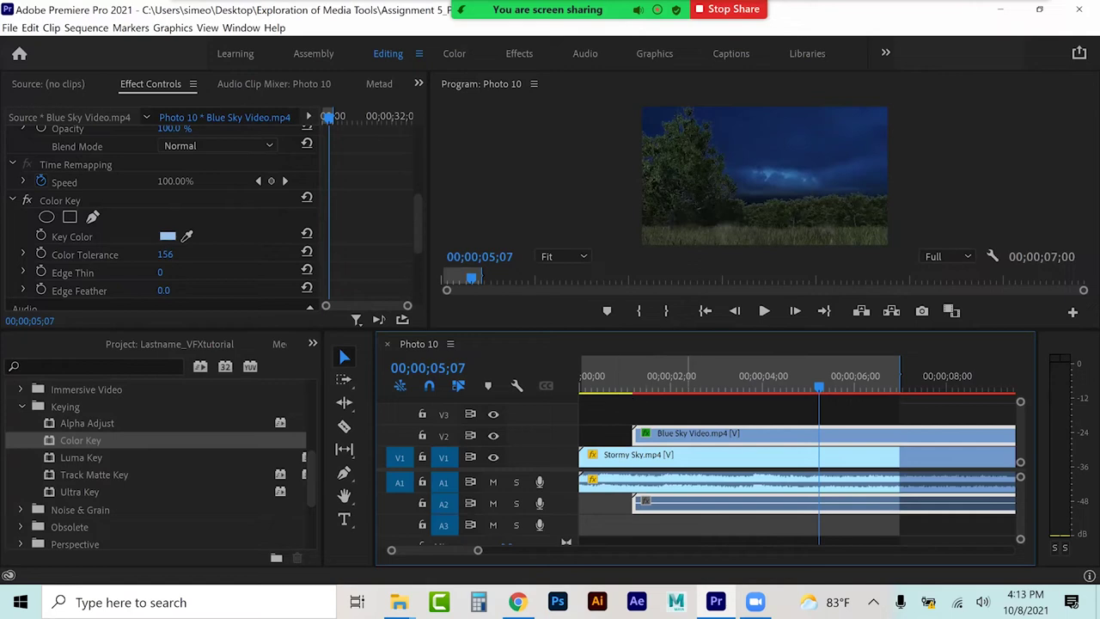
Step: Delete the Blue Sky Video.mp4 and Stormy Sky.mp4 clips from the timeline
mouse_move(649, 386)
mouse_down()
mouse_move(613, 389)
mouse_move(628, 389)
mouse_up()
key(ctrl+z)
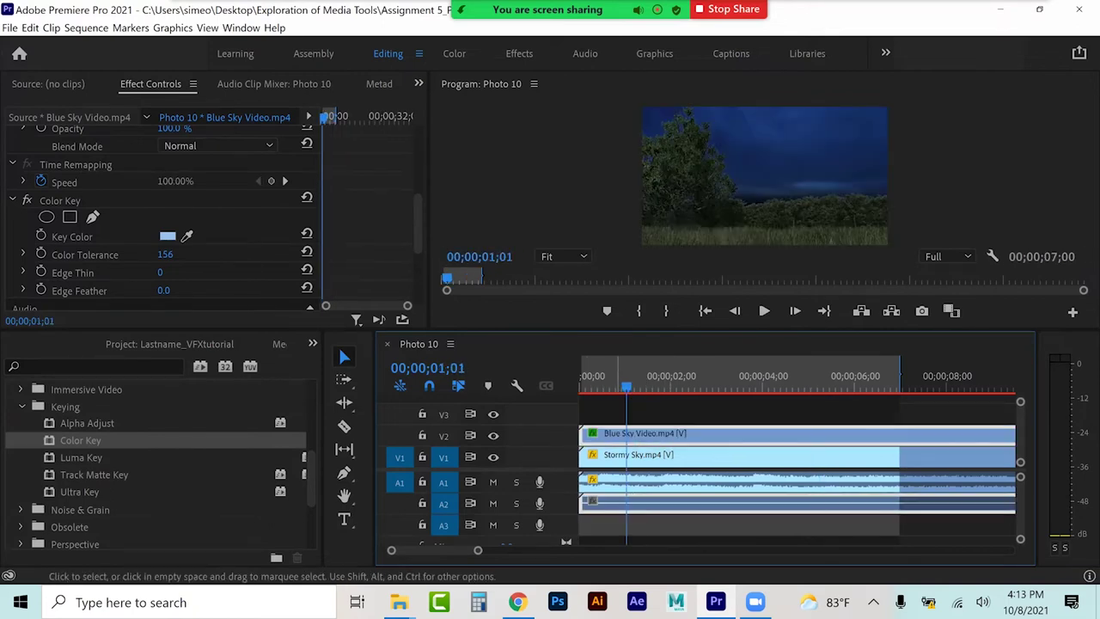
key(Delete)
click(653, 456)
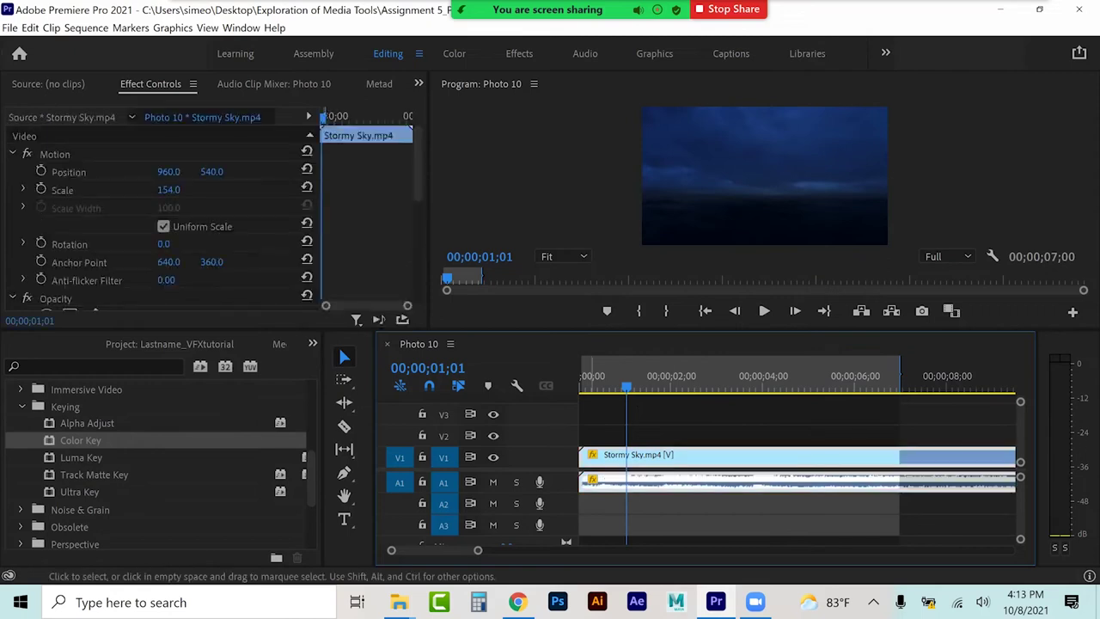
key(ctrl+z)
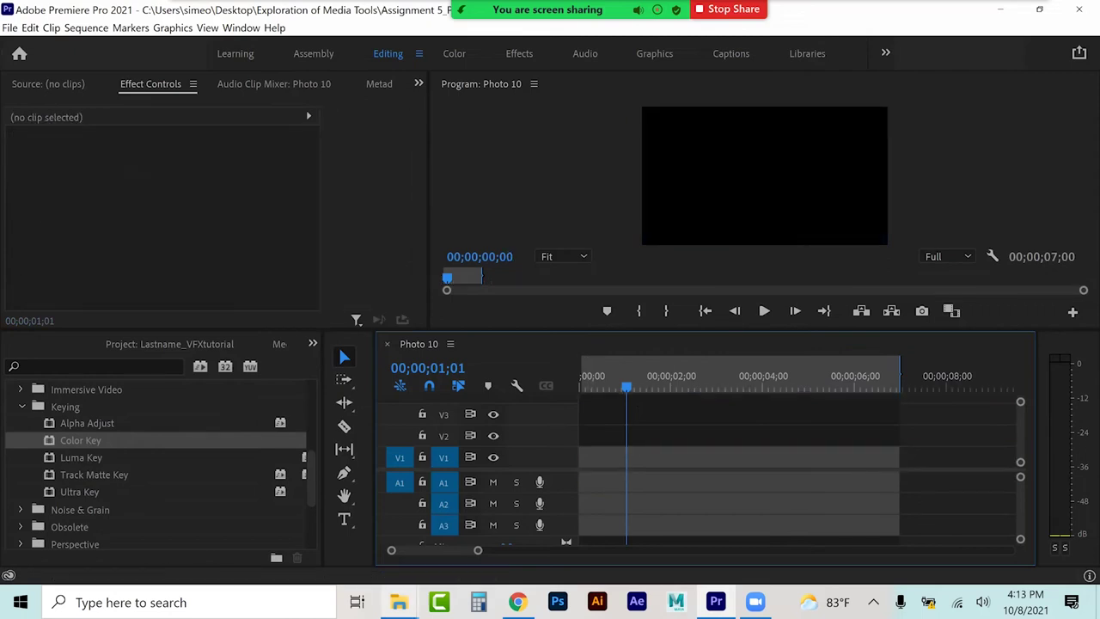
Step: Delete all the imported media from the project
click(149, 344)
click(115, 501)
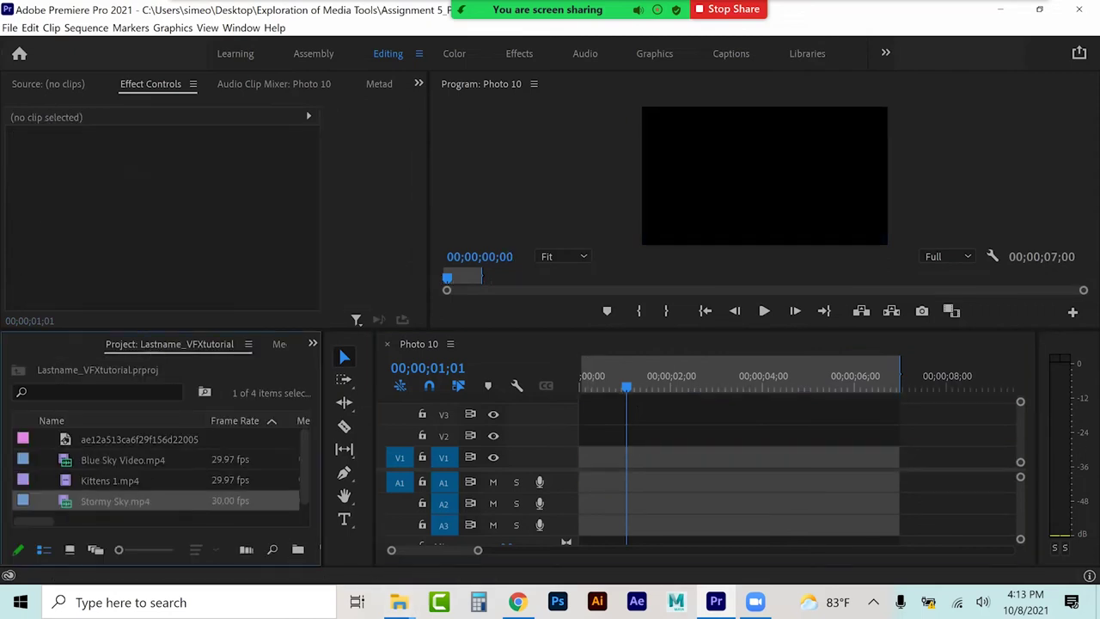
key(ctrl+a)
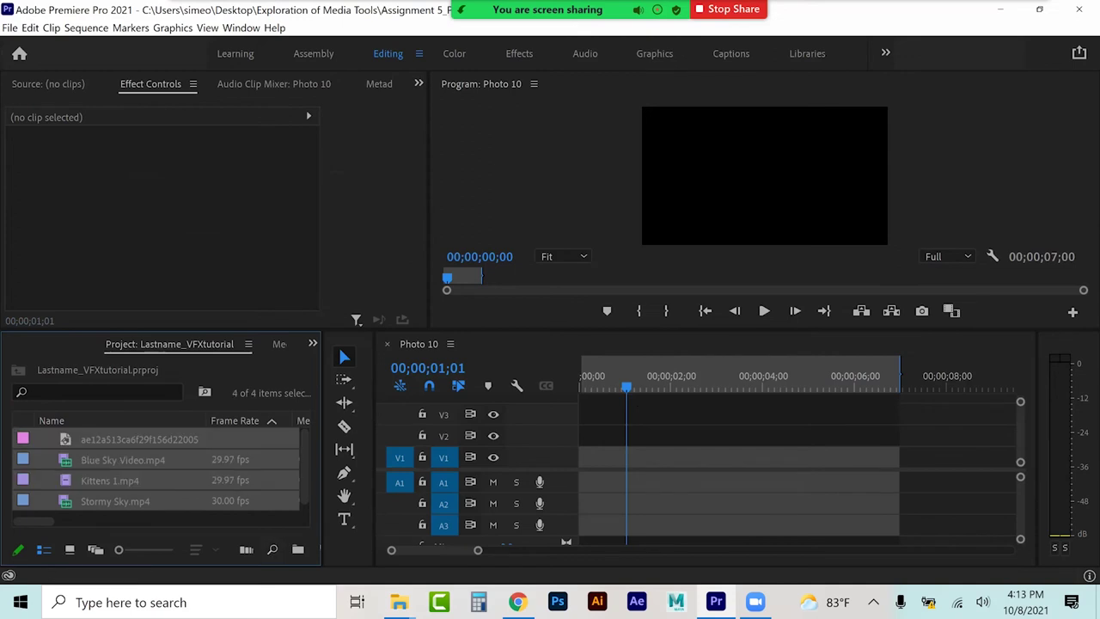
key(Delete)
Step: Import the Red Dress video from the VFX Shots folder into the project
click(398, 602)
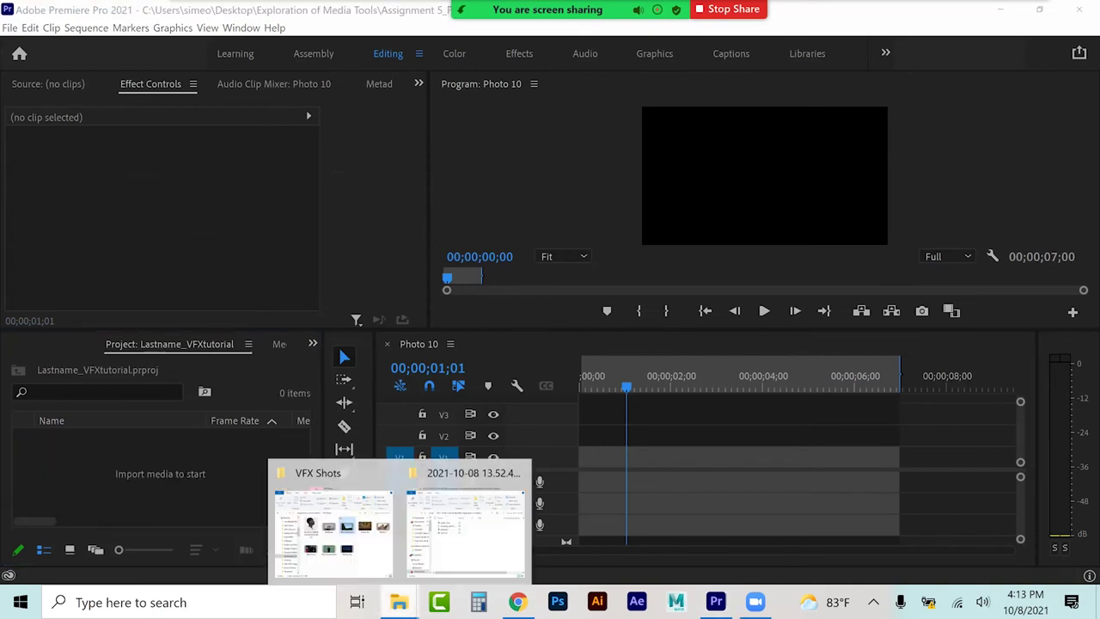
click(334, 521)
drag(707, 369, 222, 495)
drag(851, 47, 623, 87)
click(823, 87)
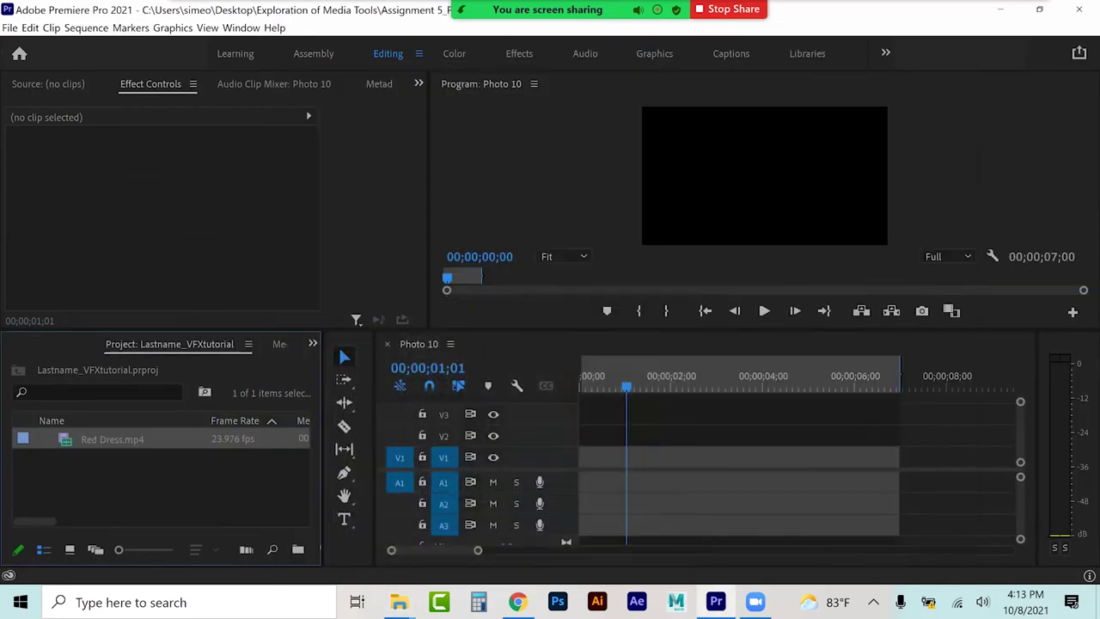
Step: Place Red Dress.mp4 at the start of track V1, keeping the existing sequence settings, and move the playhead to 00;00;03;00
drag(112, 439, 602, 460)
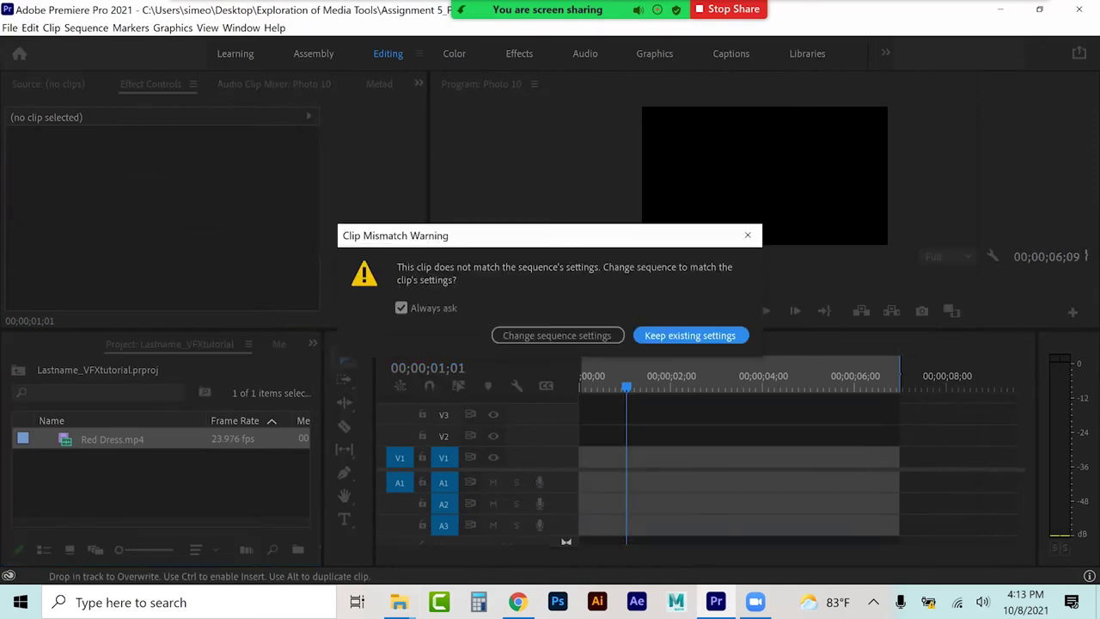
click(679, 335)
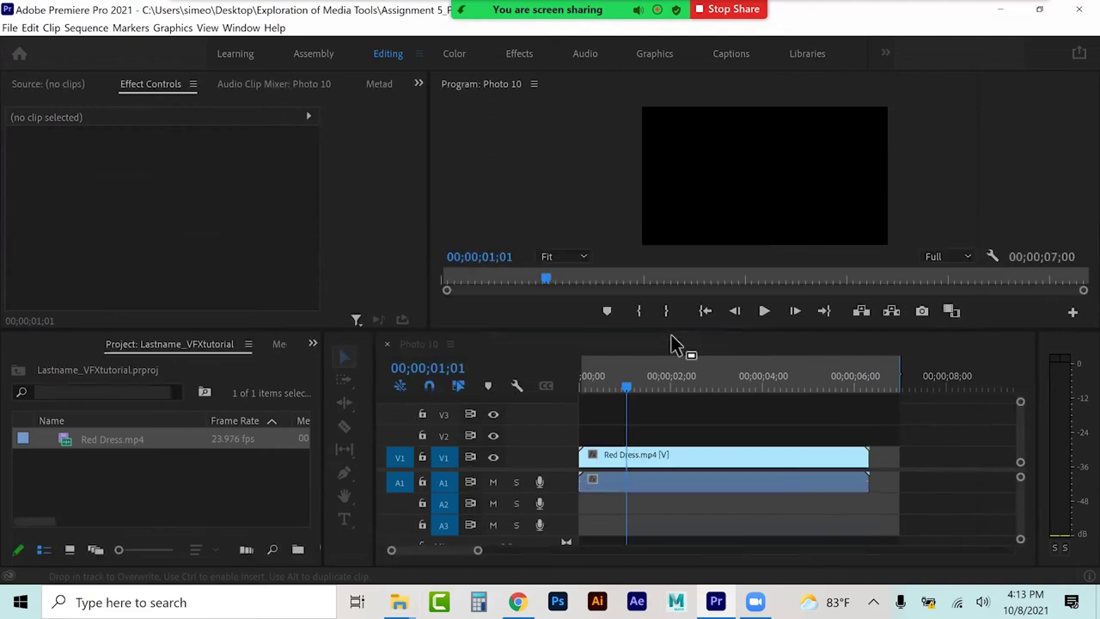
drag(631, 388, 717, 388)
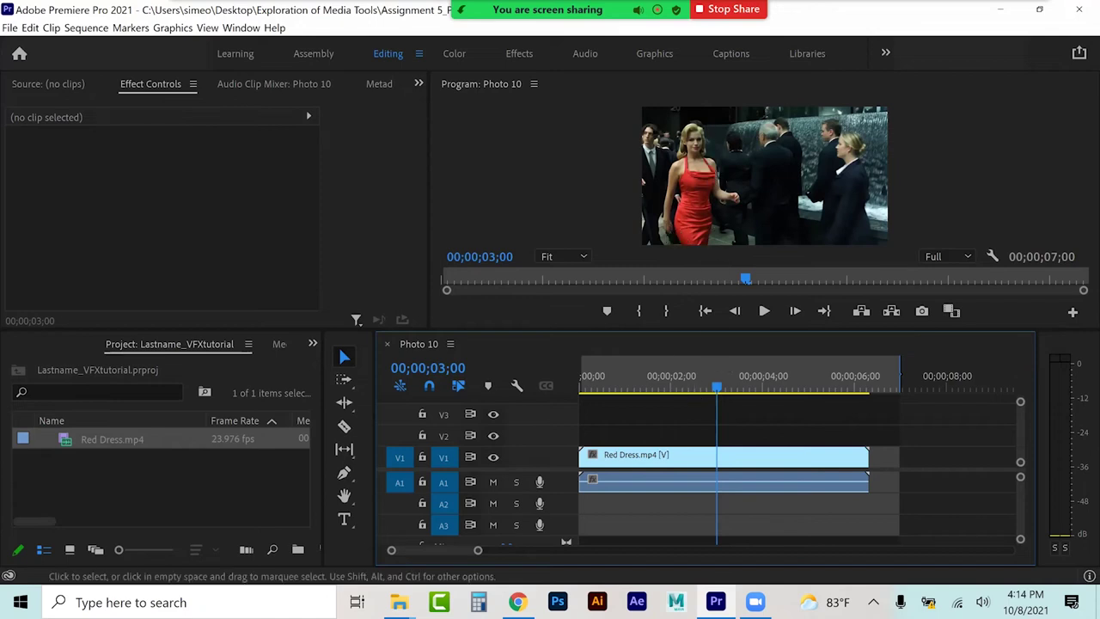
Step: Apply the Lumetri Color effect from the Color Correction group to the Red Dress.mp4 clip
click(693, 201)
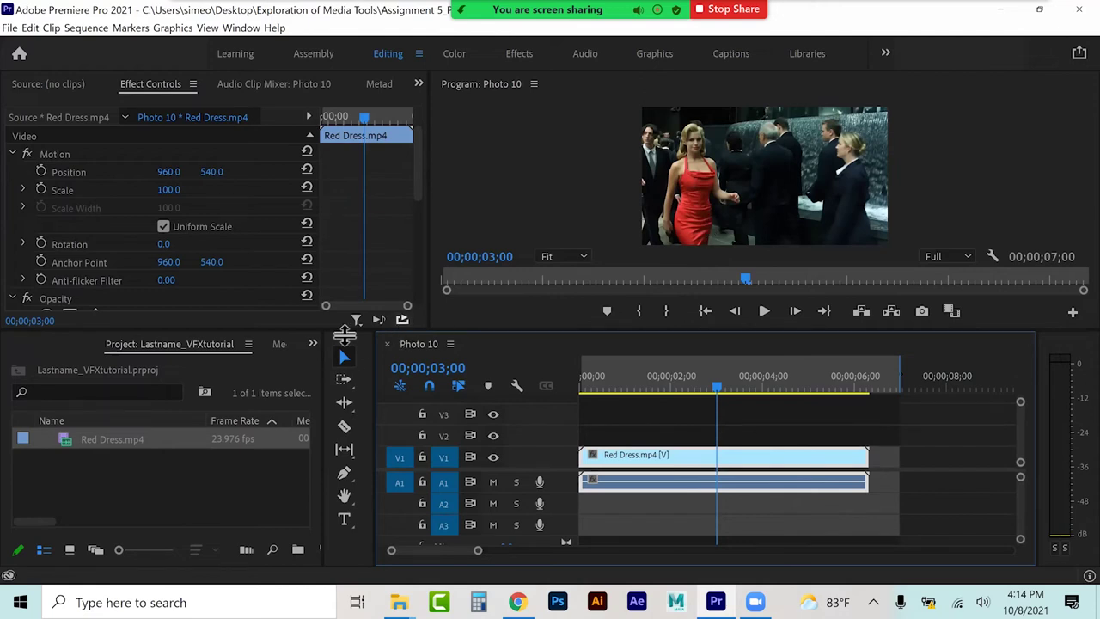
click(313, 343)
click(337, 440)
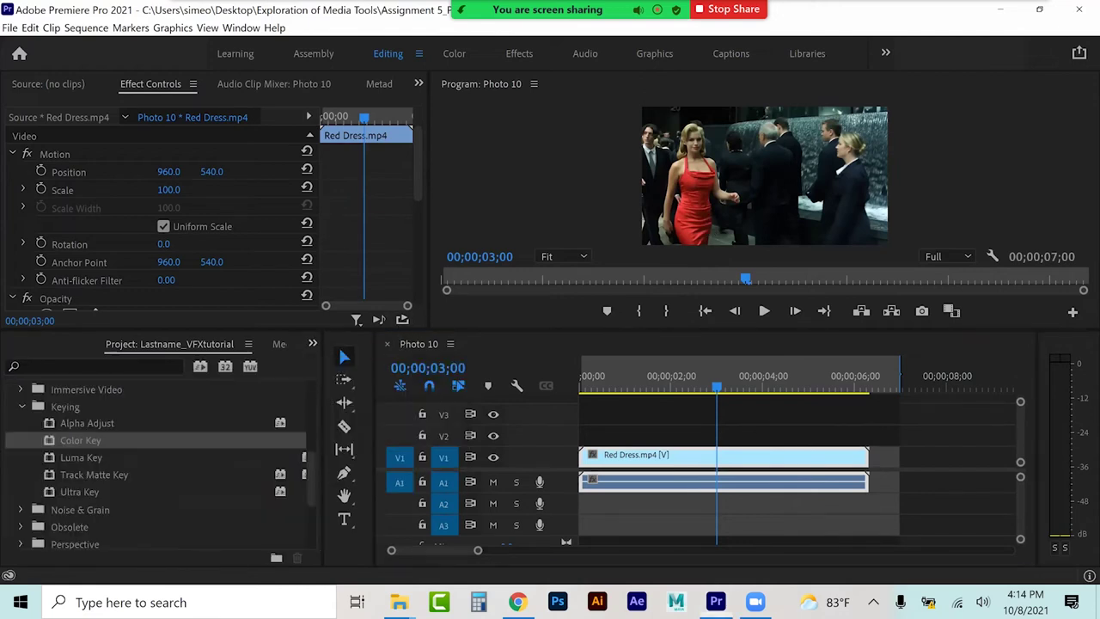
click(21, 405)
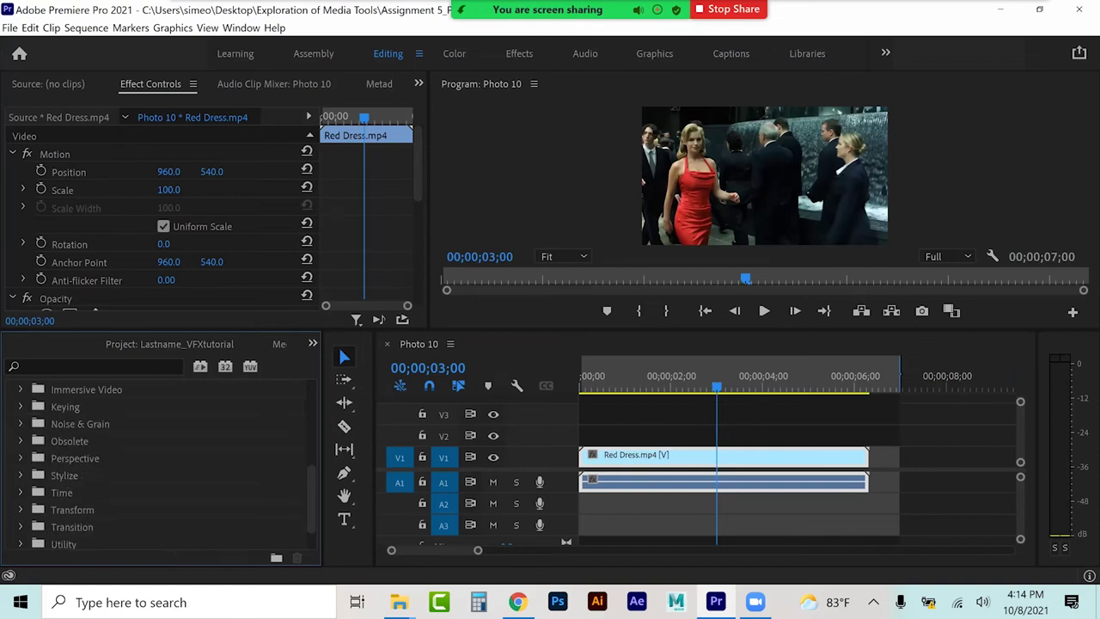
scroll(155, 464, up, 3)
scroll(26, 404, up, 2)
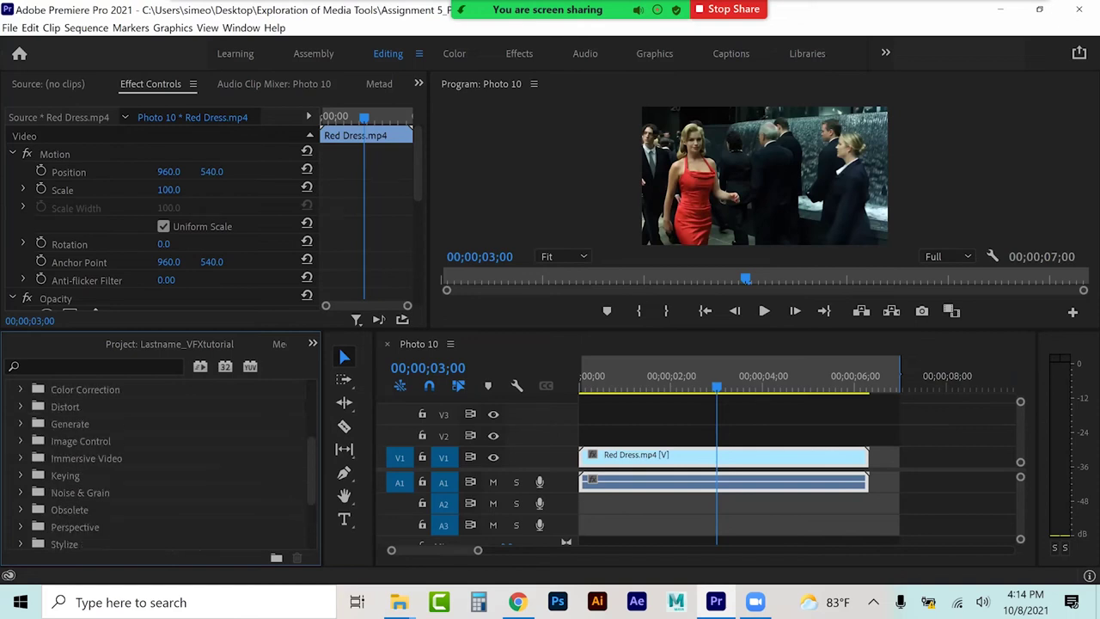
click(21, 405)
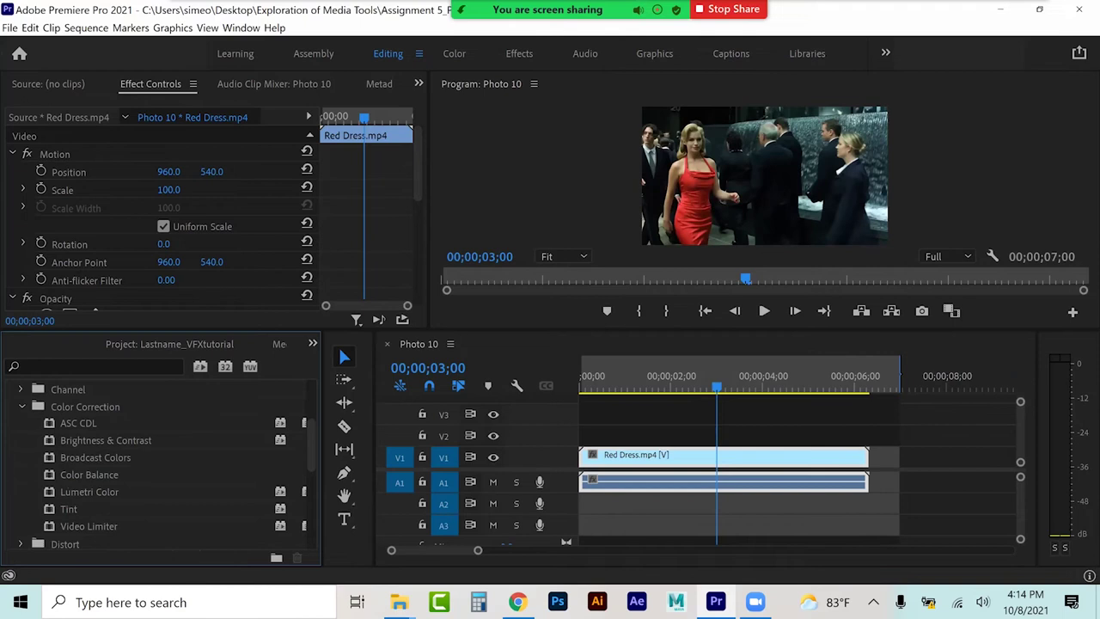
click(90, 492)
drag(90, 492, 653, 456)
Step: Sample the red of the woman's dress as the key colour in Lumetri Color's HSL Secondary
scroll(180, 205, down, 5)
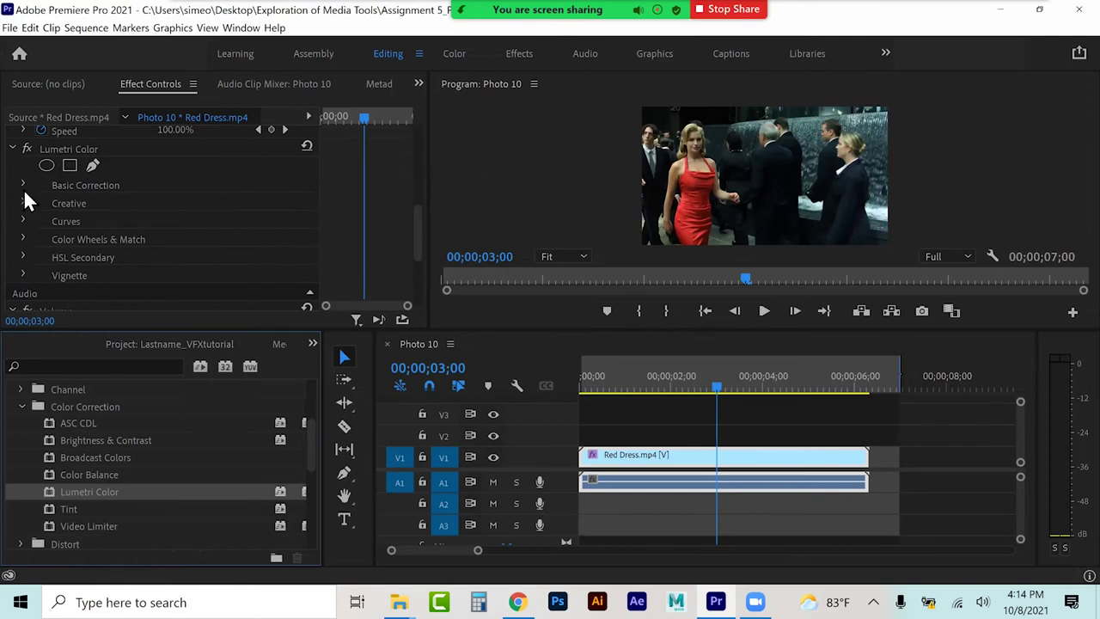
click(23, 257)
scroll(180, 214, down, 2)
scroll(191, 216, down, 1)
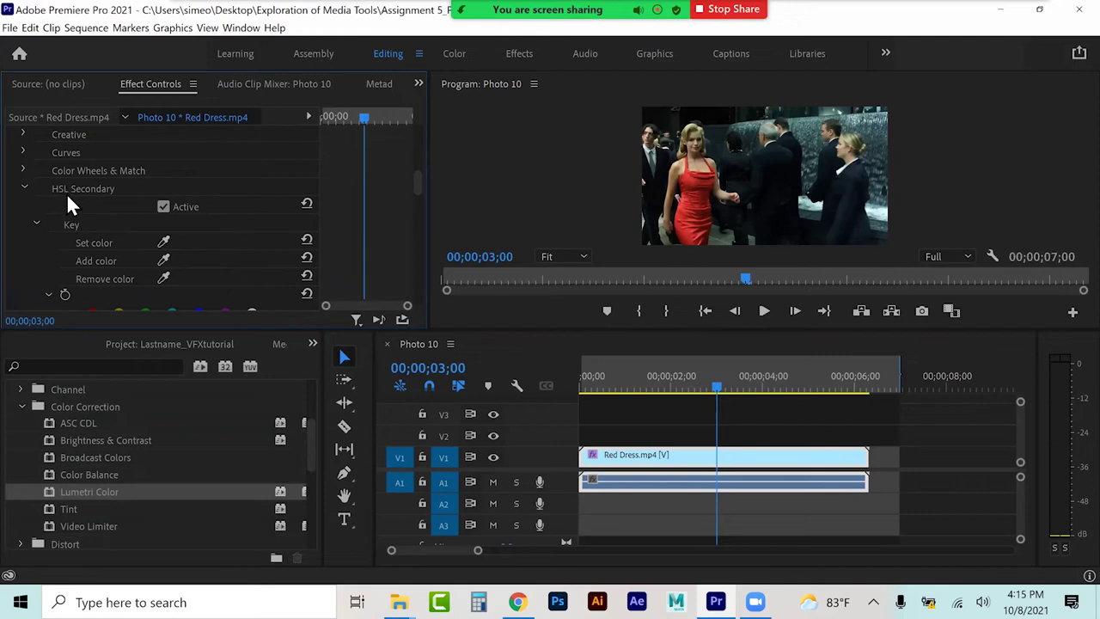
click(164, 242)
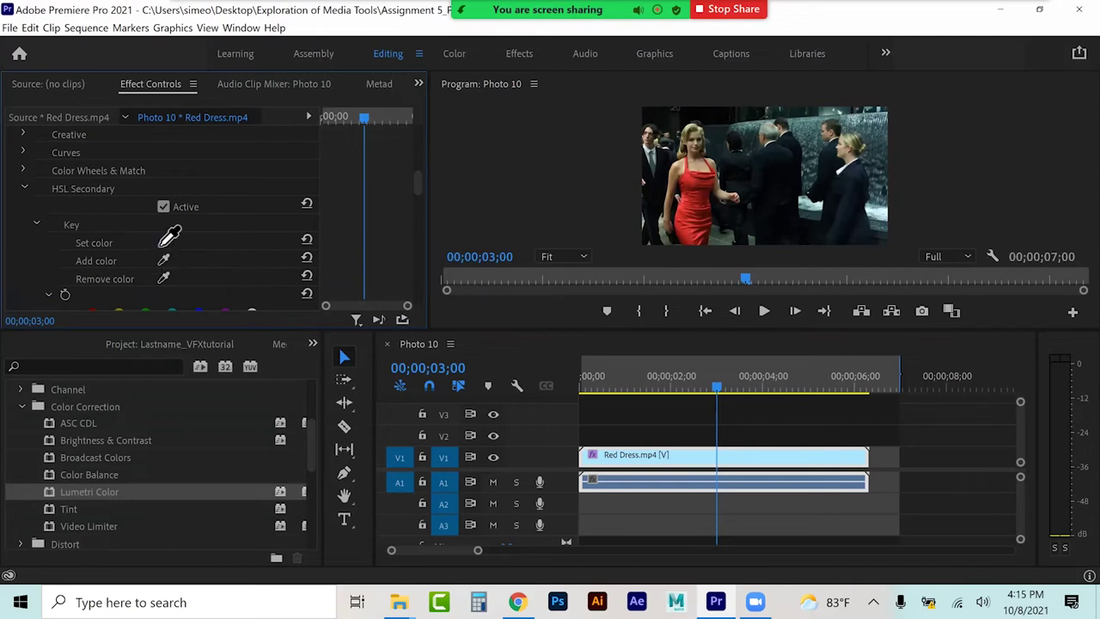
click(693, 199)
Step: Show the HSL Secondary mask over the Color/Gray background
scroll(203, 249, down, 4)
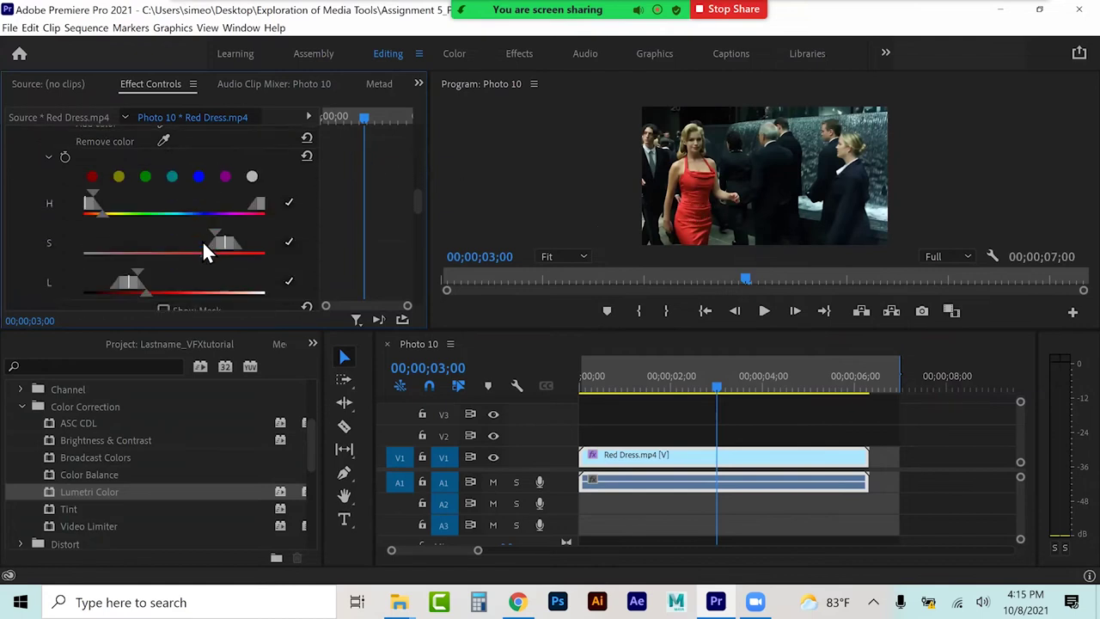
scroll(203, 249, down, 1)
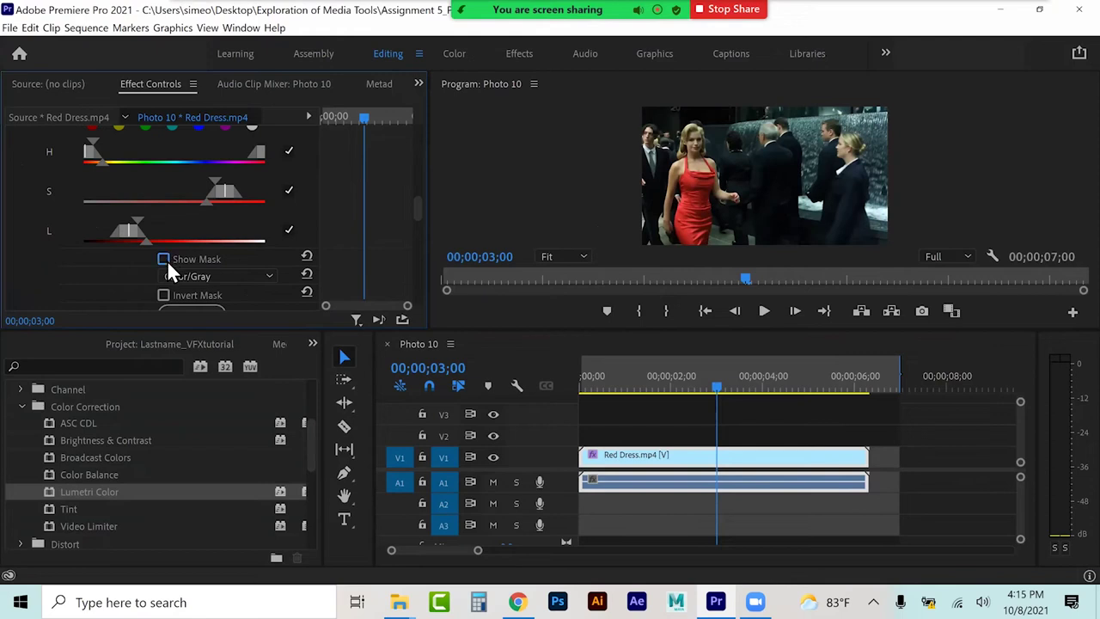
click(164, 259)
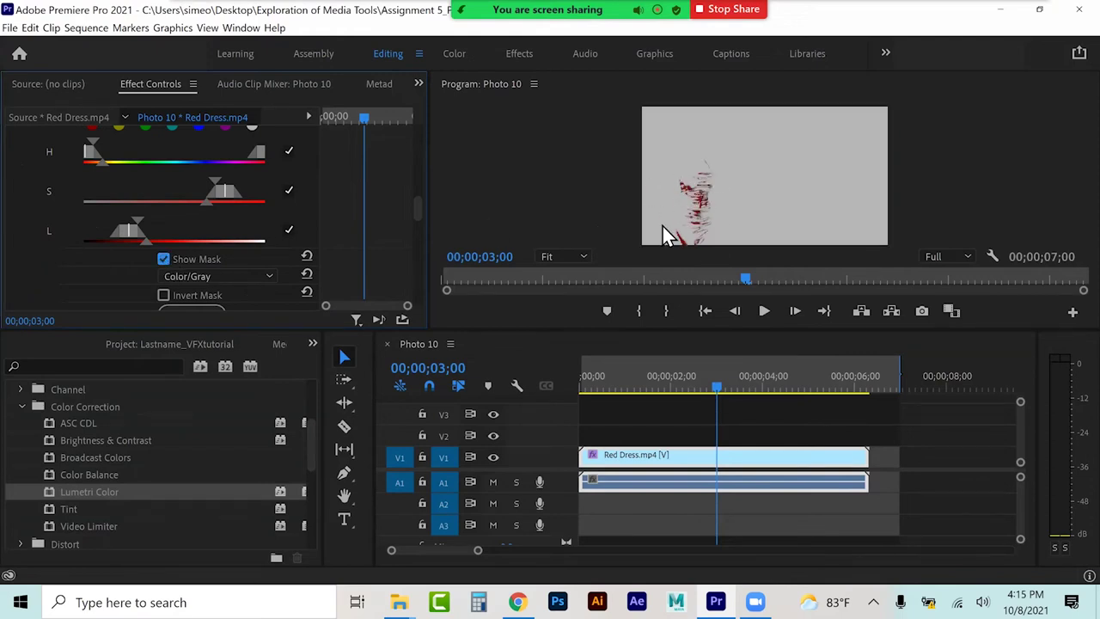
Step: Add several more red shades sampled across the dress to the HSL Secondary key to fill the gaps in its mask
scroll(286, 244, up, 2)
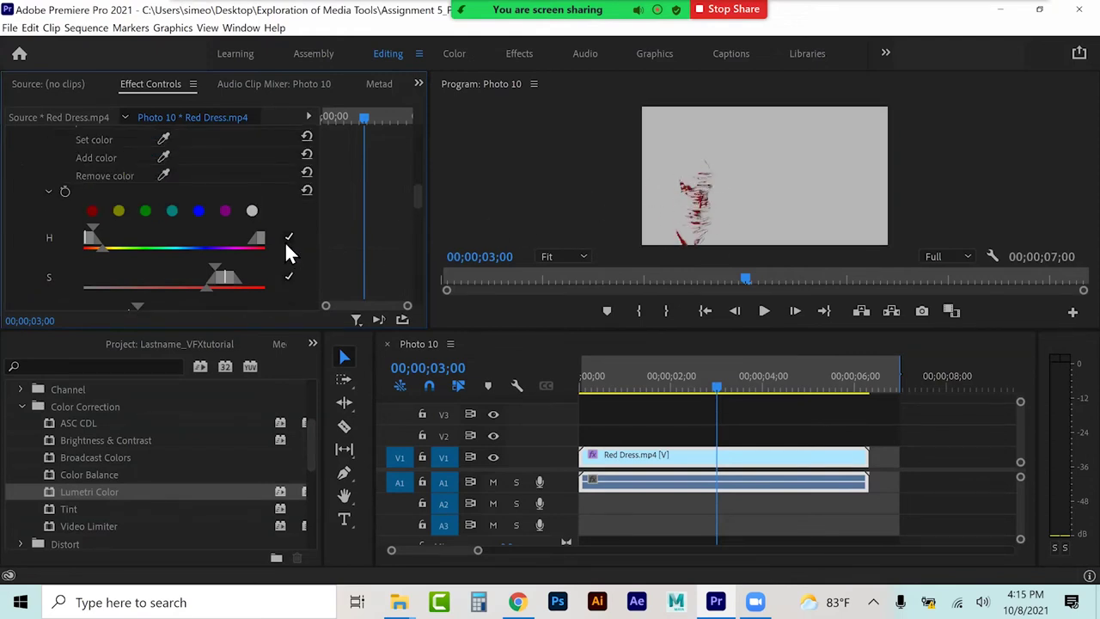
click(163, 174)
click(694, 196)
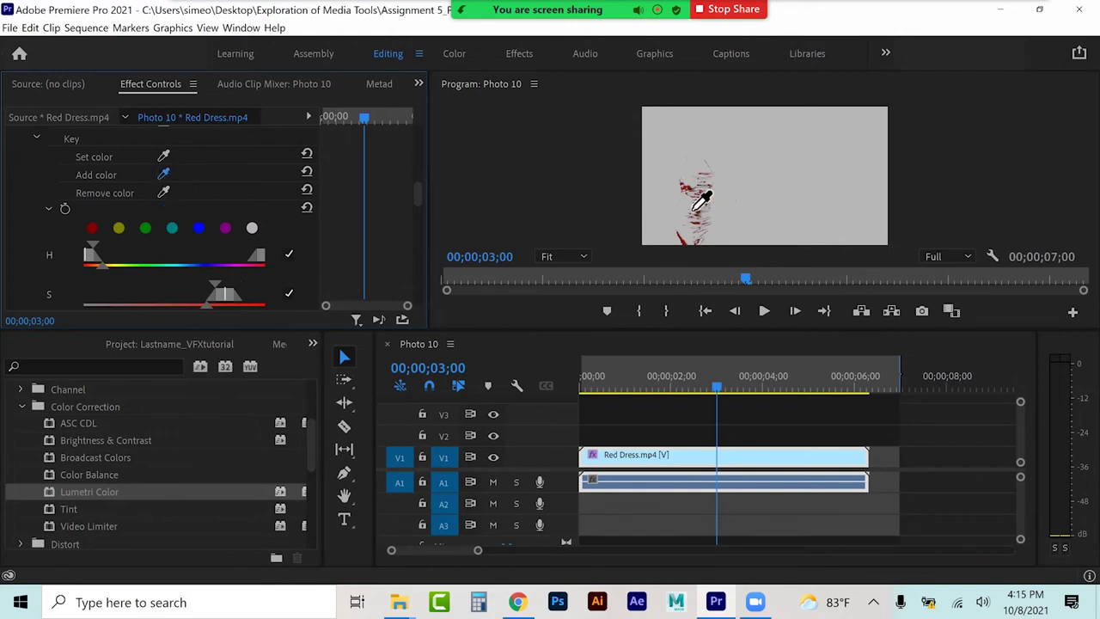
click(694, 225)
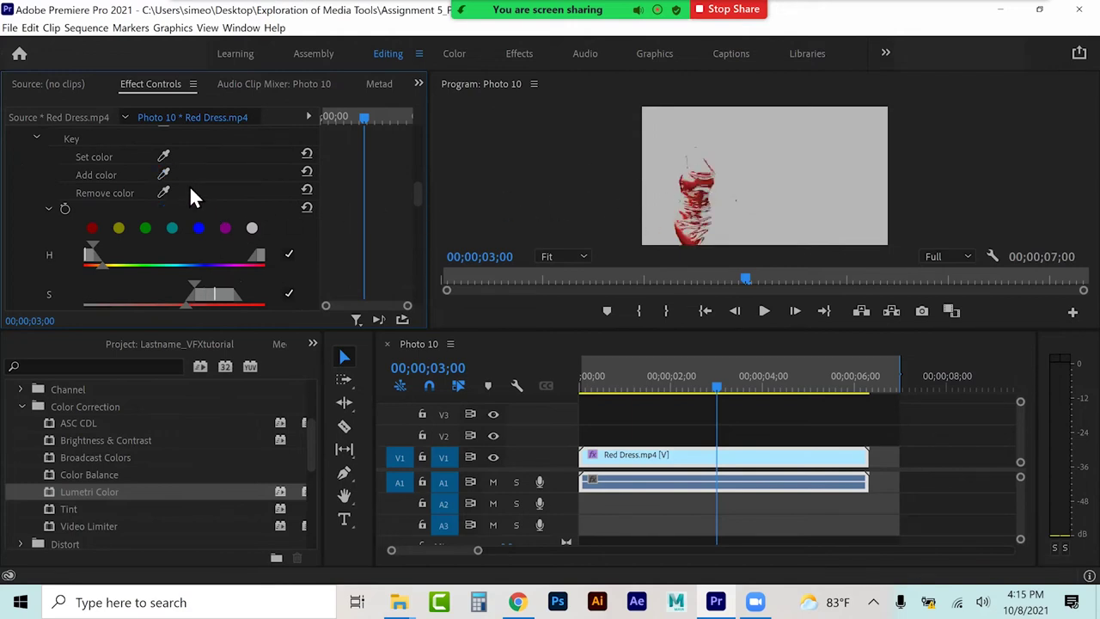
click(694, 211)
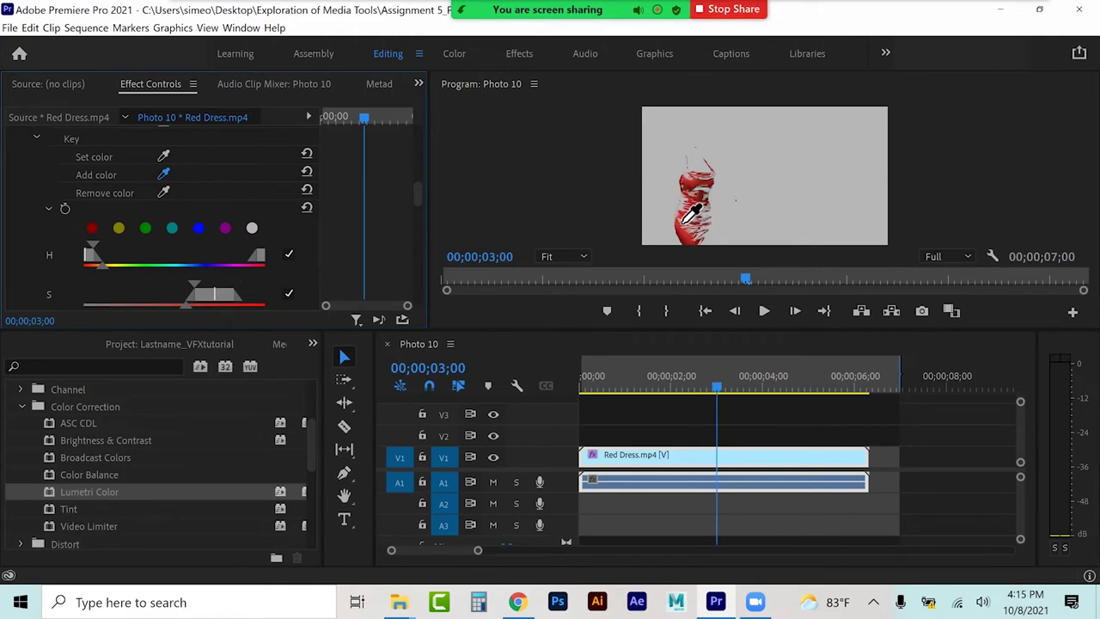
click(164, 176)
click(641, 216)
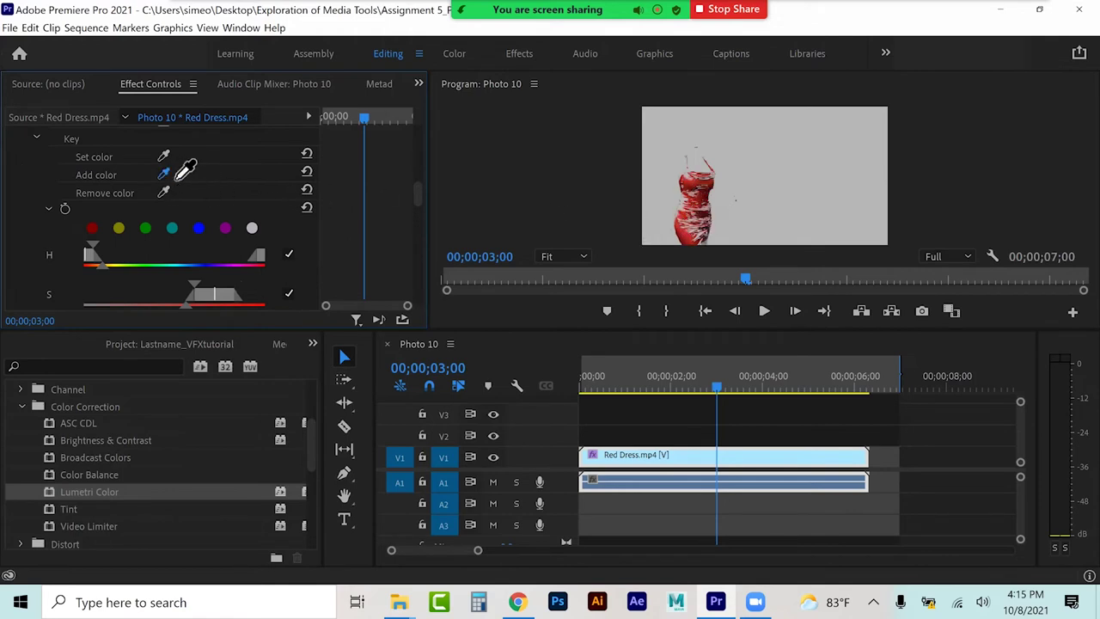
click(689, 198)
click(164, 175)
click(690, 214)
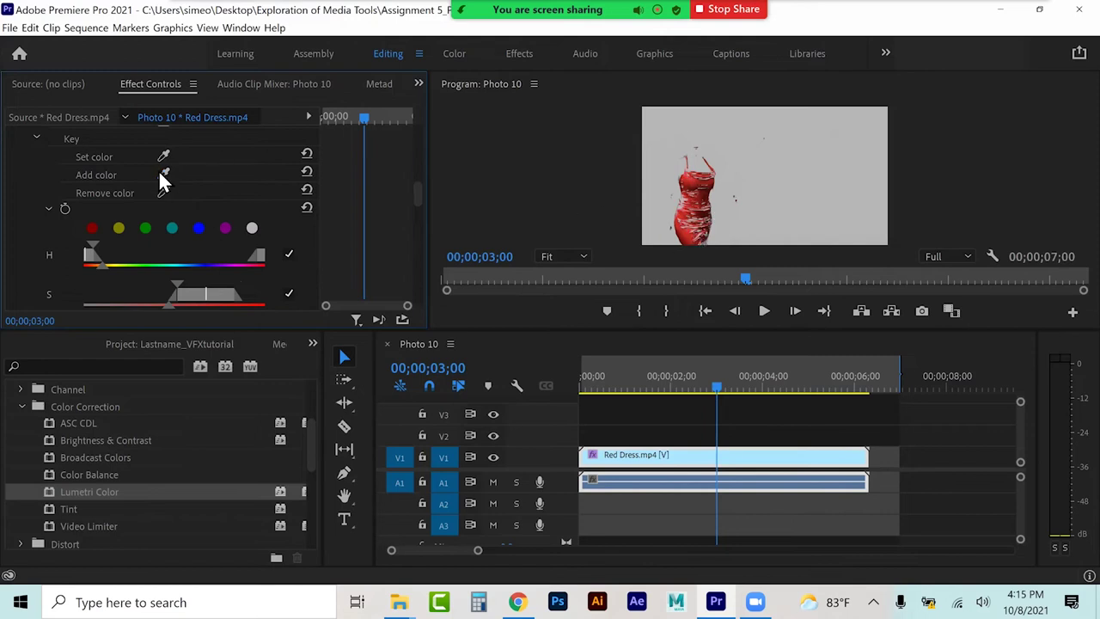
click(682, 206)
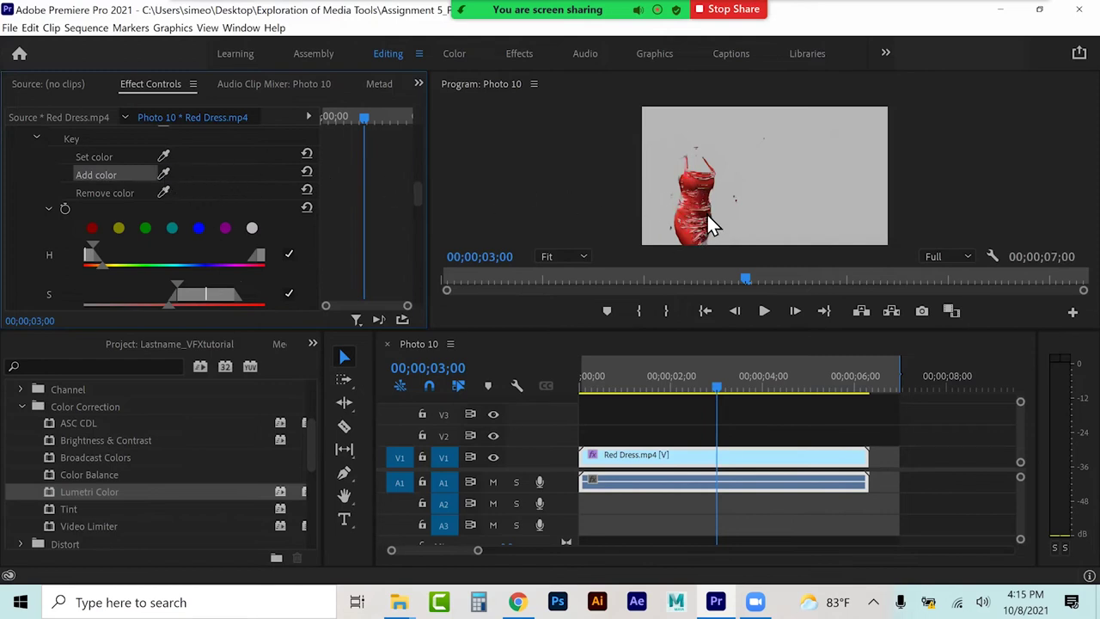
click(163, 175)
click(685, 206)
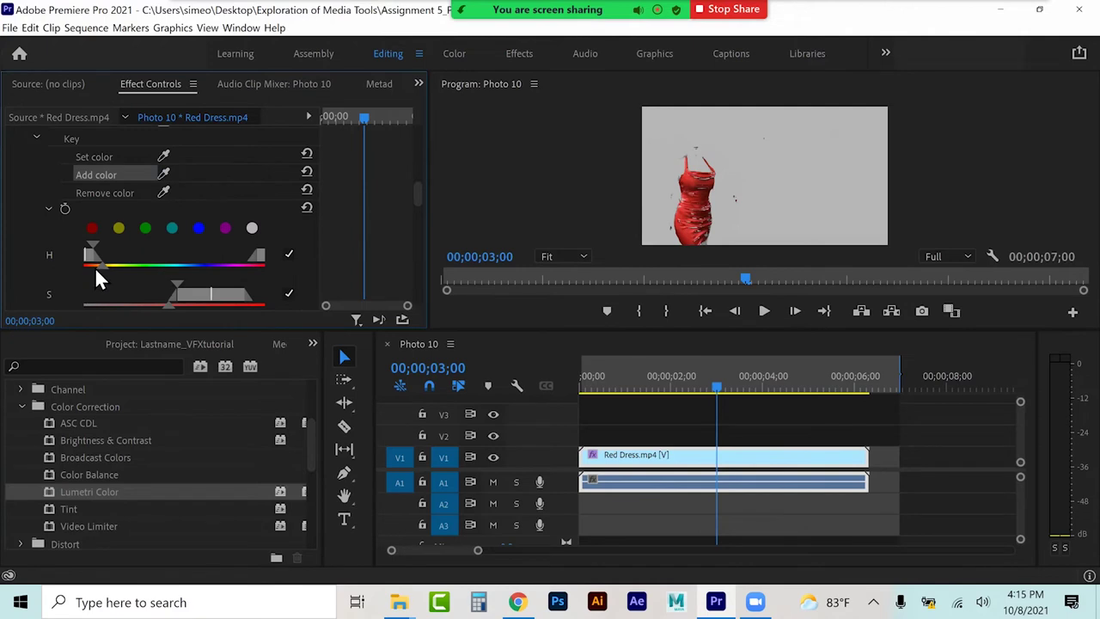
Step: Widen the key's hue range and its softness, and raise the lower limit of the saturation range slightly
drag(105, 268, 118, 247)
drag(176, 286, 197, 287)
mouse_move(183, 284)
mouse_down()
mouse_move(164, 287)
mouse_move(180, 281)
mouse_move(164, 309)
mouse_move(186, 282)
mouse_up()
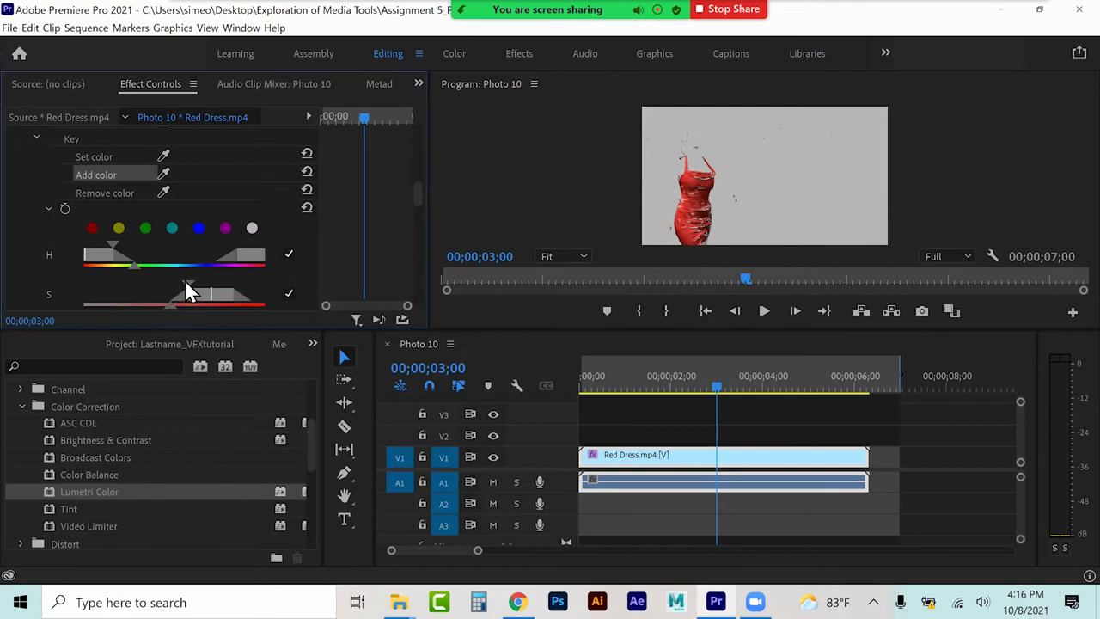
Step: Extend the upper end of the key's lightness range slightly and fine-tune its falloff, undoing the excessive adjustment
scroll(184, 281, down, 3)
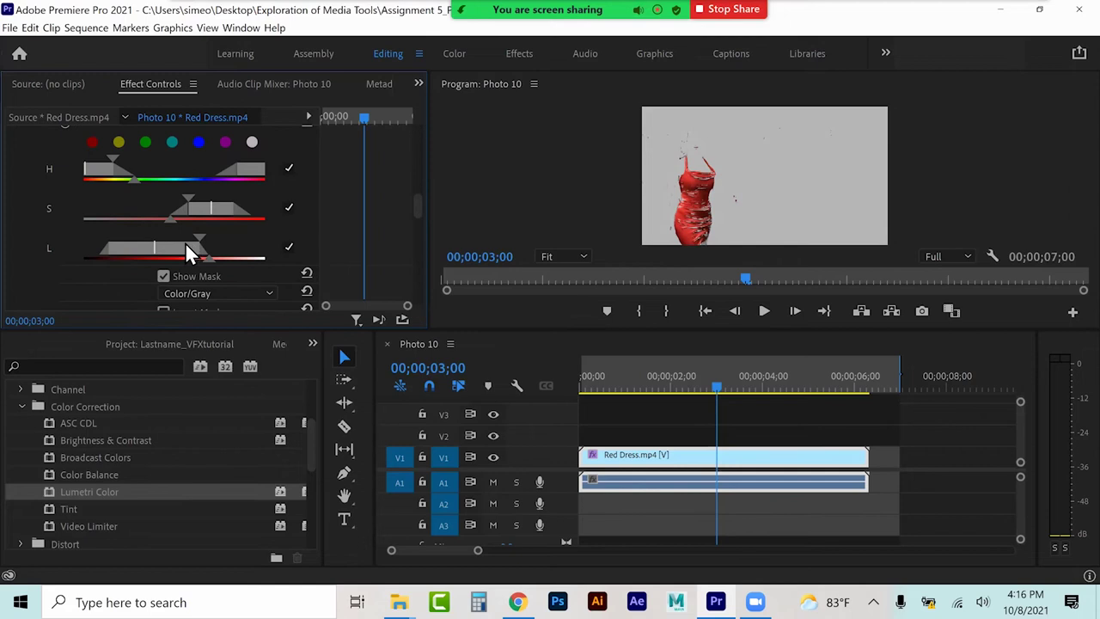
mouse_move(198, 235)
mouse_down()
mouse_move(184, 234)
mouse_move(213, 236)
mouse_up()
drag(213, 238, 227, 257)
double_click(216, 257)
key(ctrl+z)
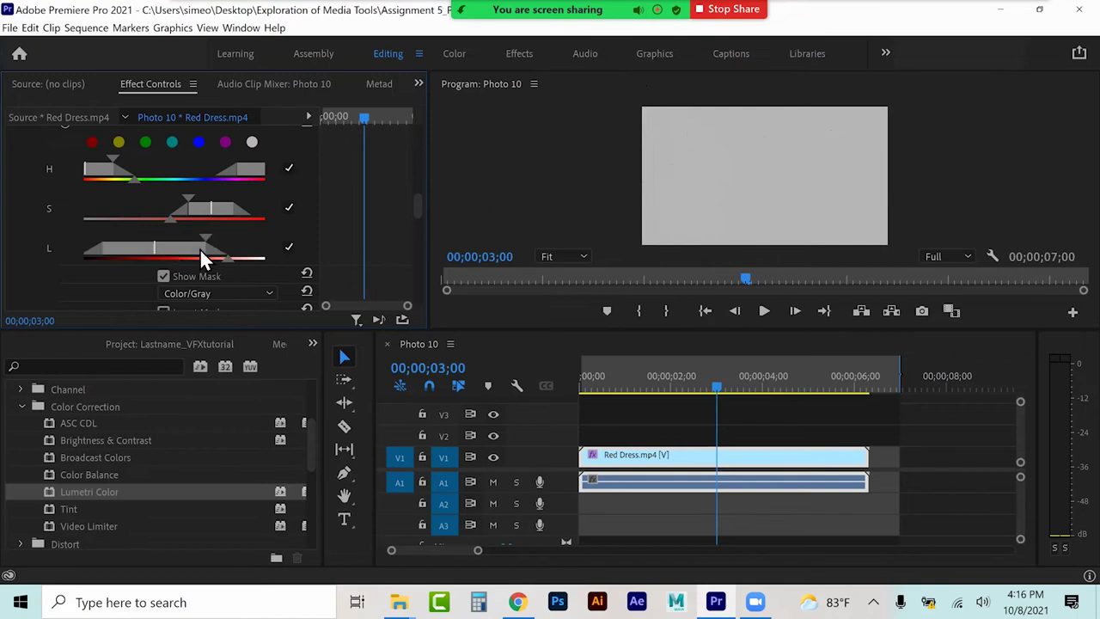
drag(209, 241, 203, 235)
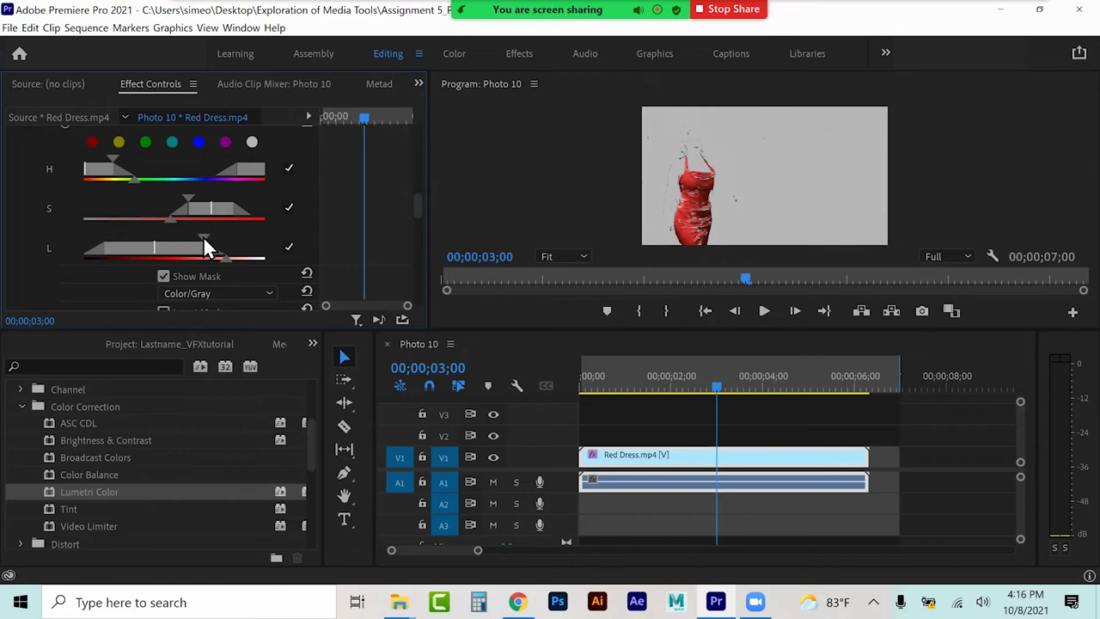
click(222, 261)
Step: Refine the dress mask with Denoise 100 and Blur 2, and hide the mask display
scroll(284, 271, down, 4)
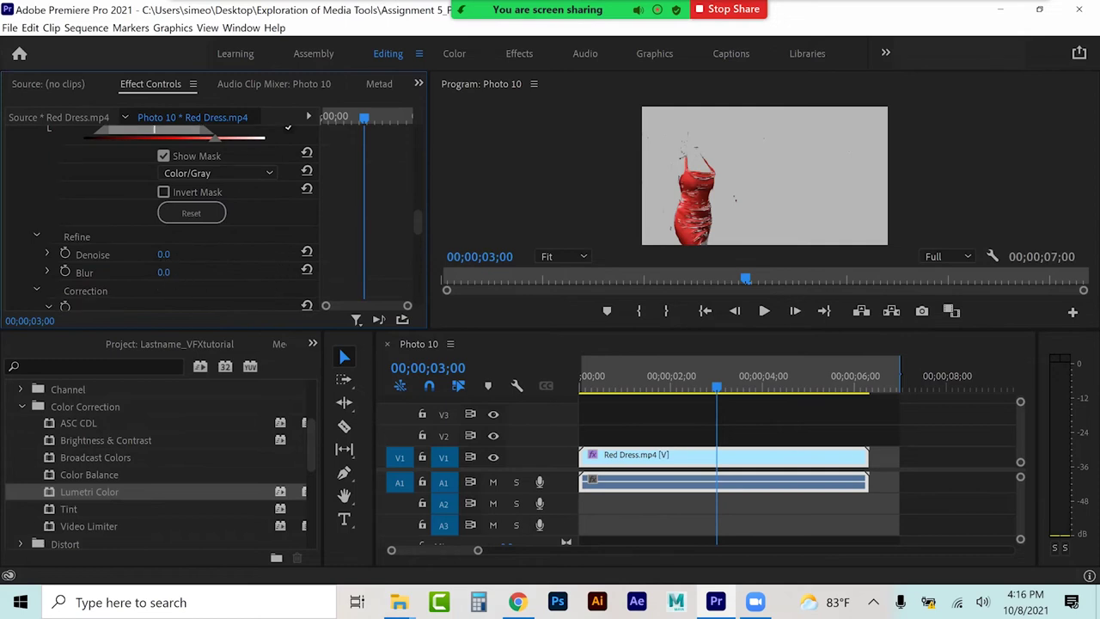
drag(163, 254, 243, 254)
drag(163, 272, 178, 272)
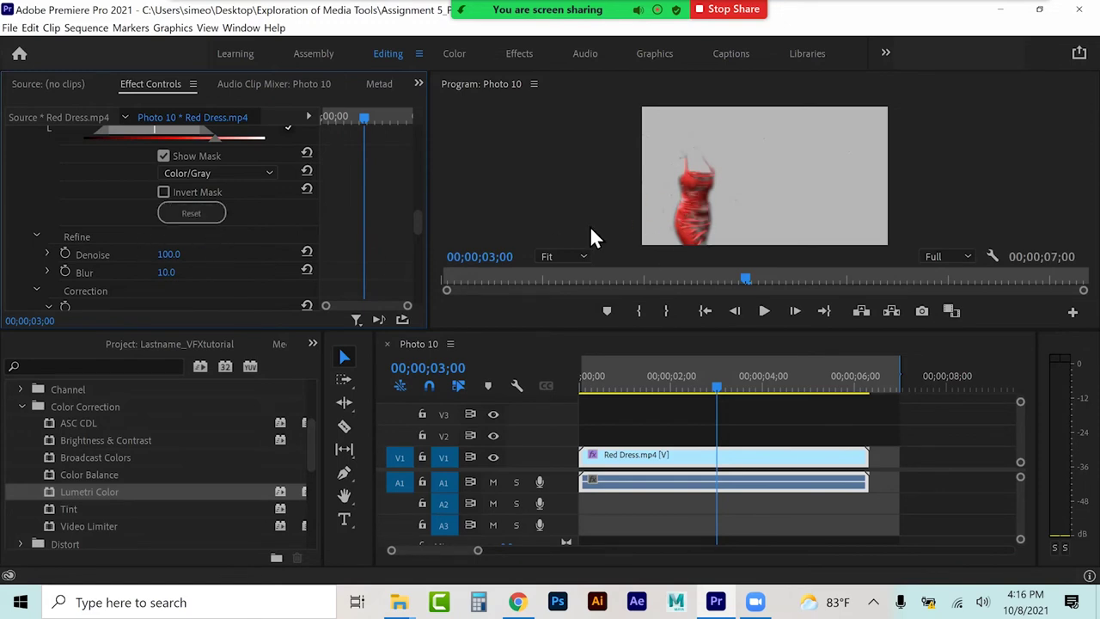
click(177, 272)
key(Return)
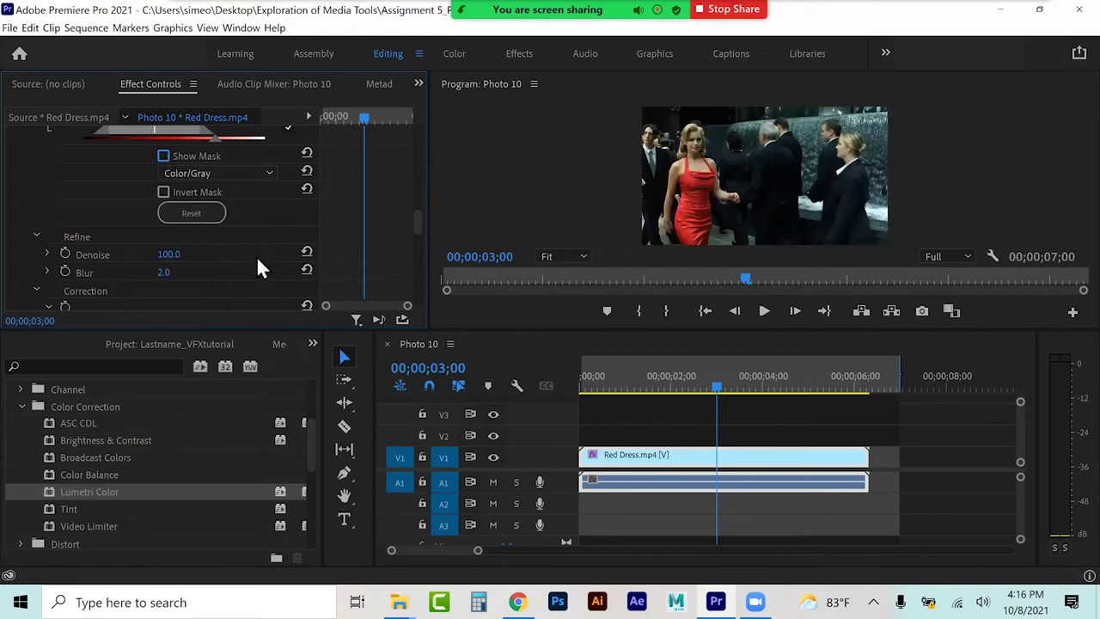
Step: Brighten the keyed dress slightly and shift its correction colour towards blue for a pink look
scroll(256, 255, down, 8)
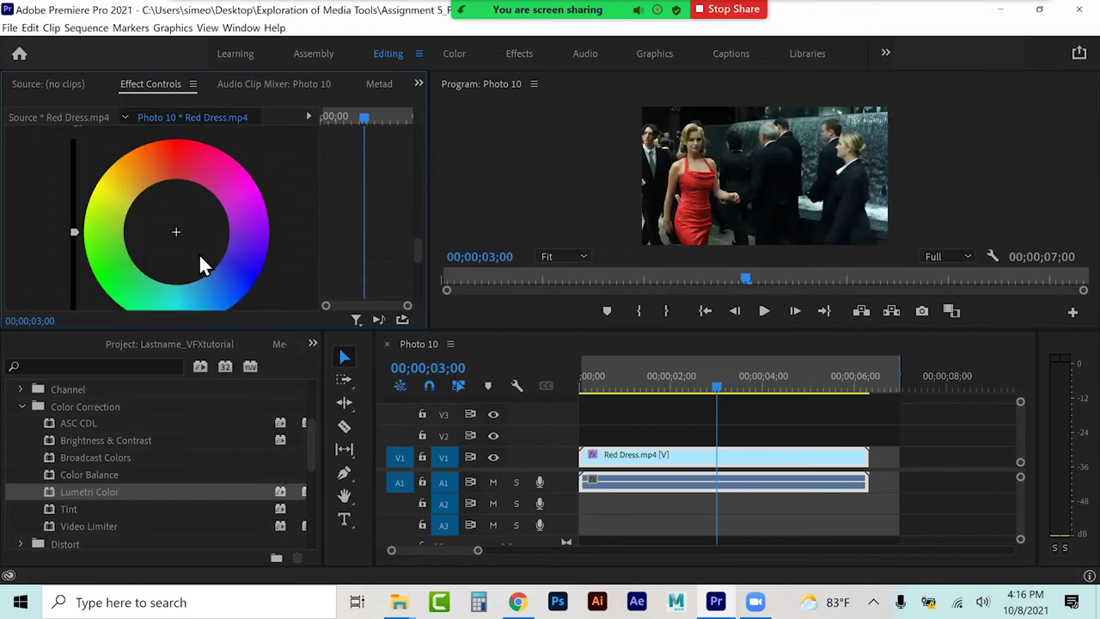
drag(76, 231, 75, 210)
drag(176, 231, 196, 279)
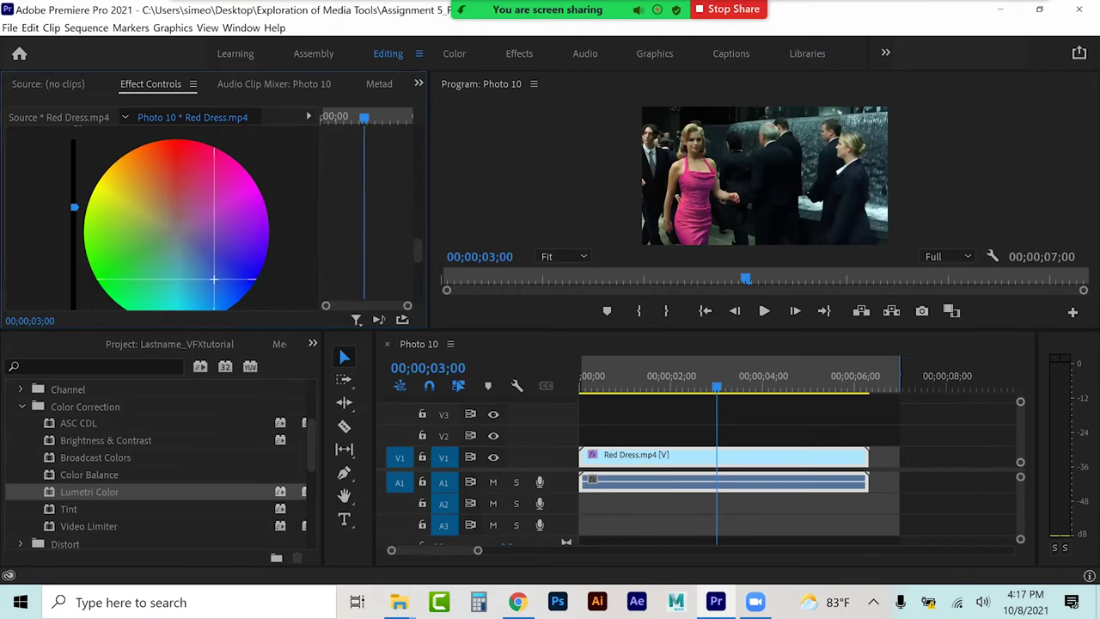
Step: Set the dress correction's Temperature to 116, Tint to -13 and Saturation to 106
scroll(275, 221, up, 2)
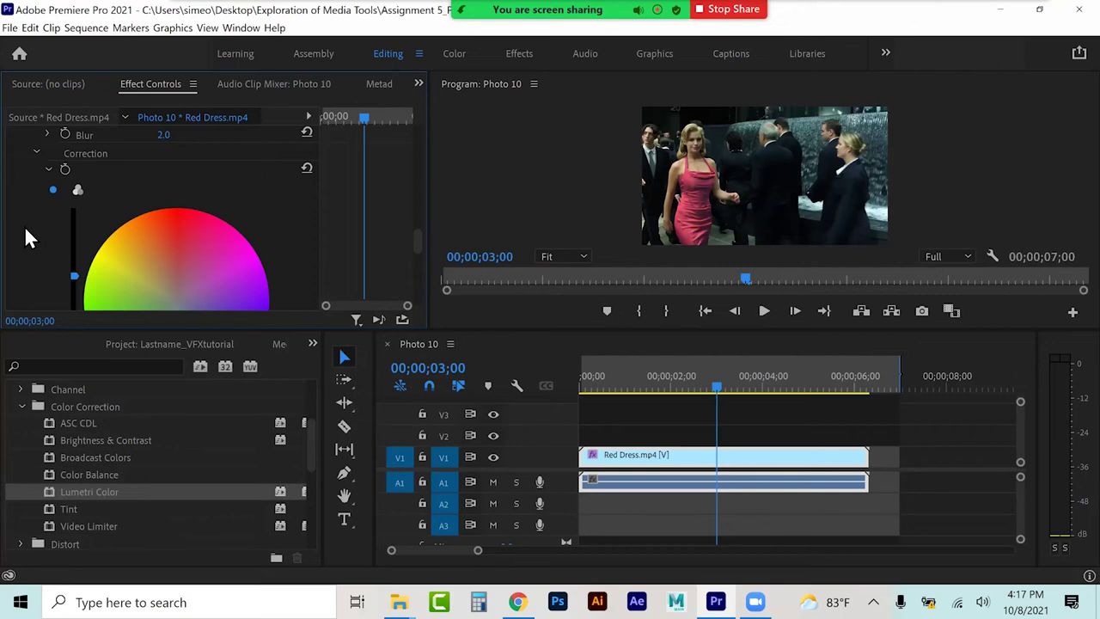
scroll(26, 236, down, 5)
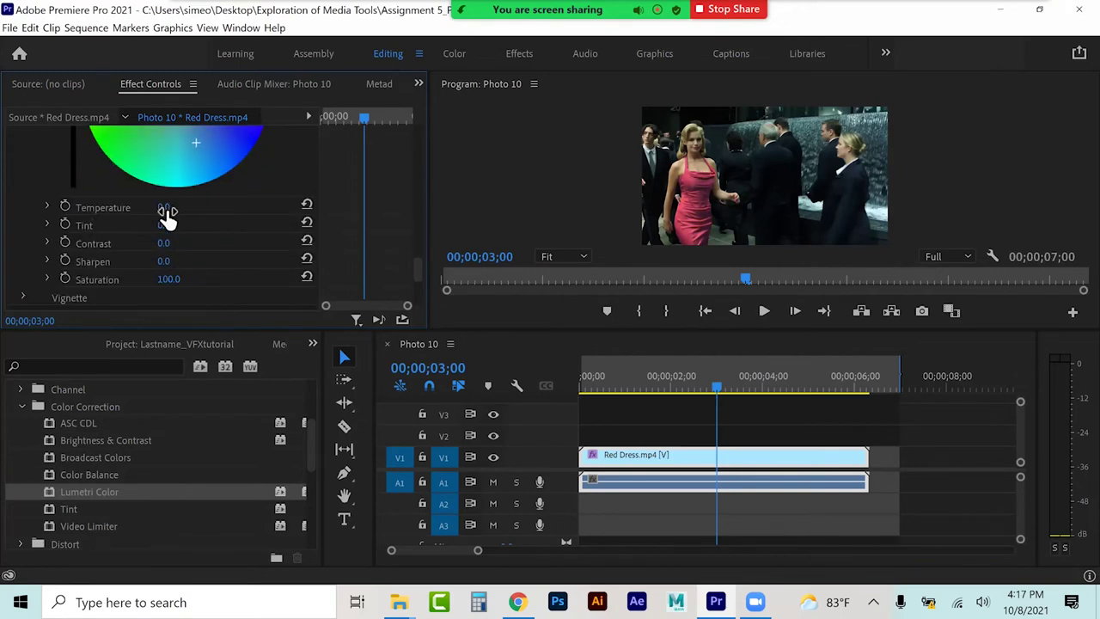
drag(168, 209, 267, 209)
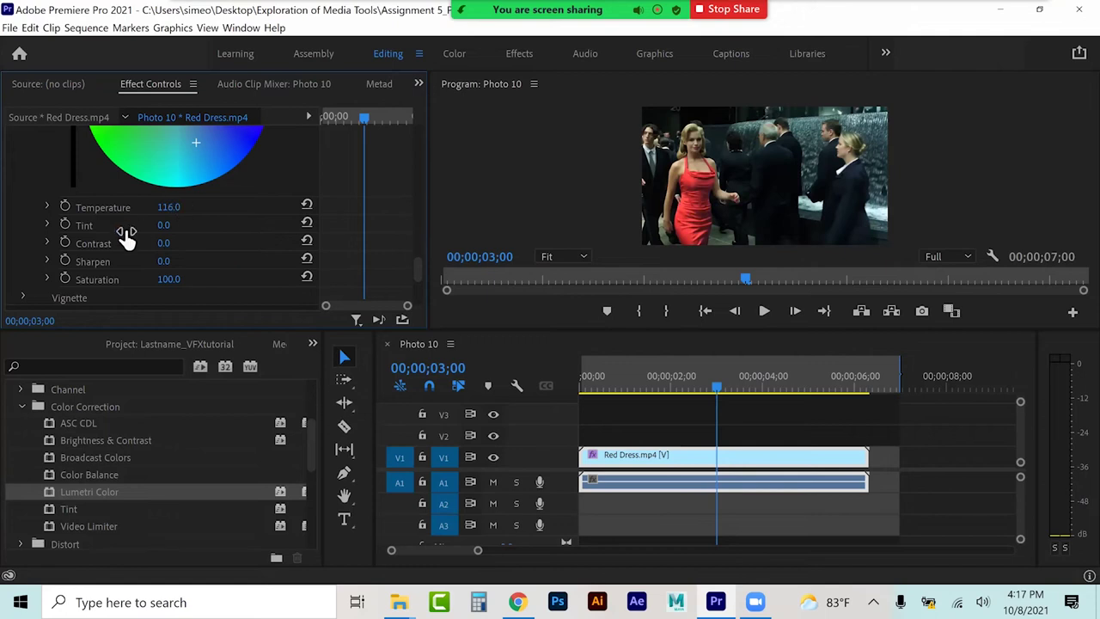
drag(169, 225, 351, 226)
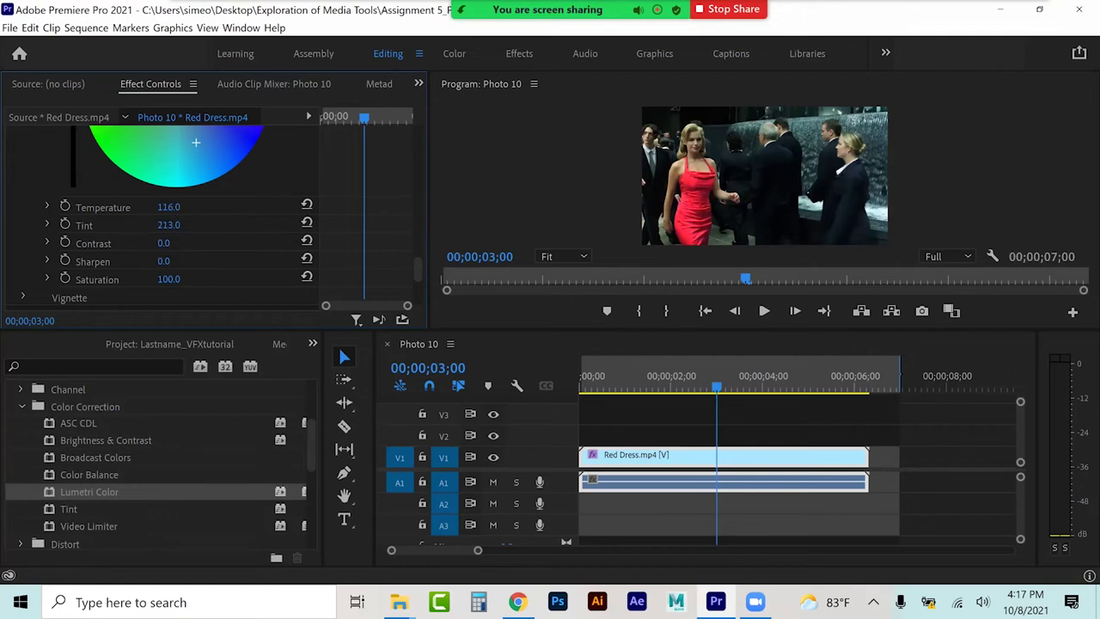
drag(168, 225, 137, 225)
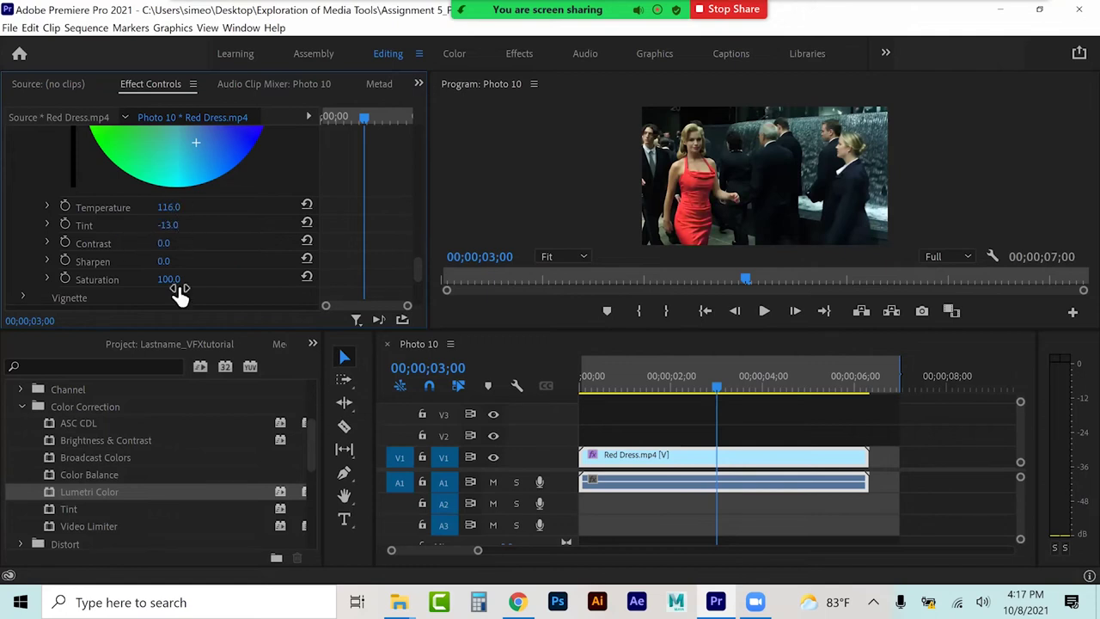
mouse_move(170, 280)
mouse_down()
mouse_move(160, 280)
mouse_move(184, 278)
mouse_up()
Step: Darken the keyed dress and shift its correction colour towards green
scroll(245, 255, up, 2)
scroll(235, 248, up, 1)
drag(76, 172, 125, 231)
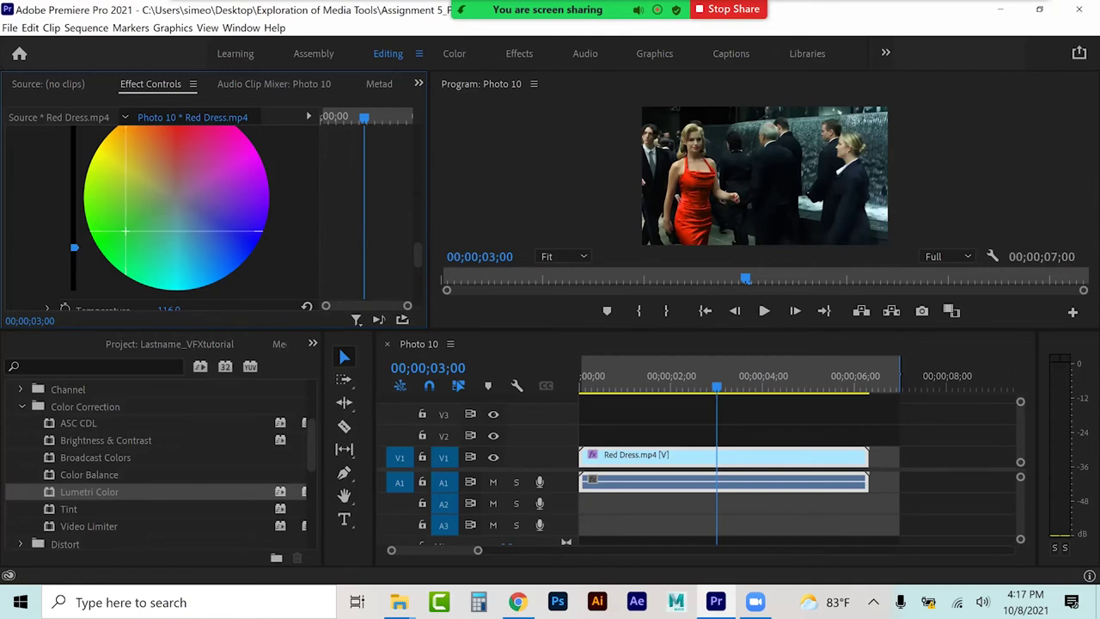
Step: Set the dress mask's Denoise to 95
scroll(299, 253, down, 5)
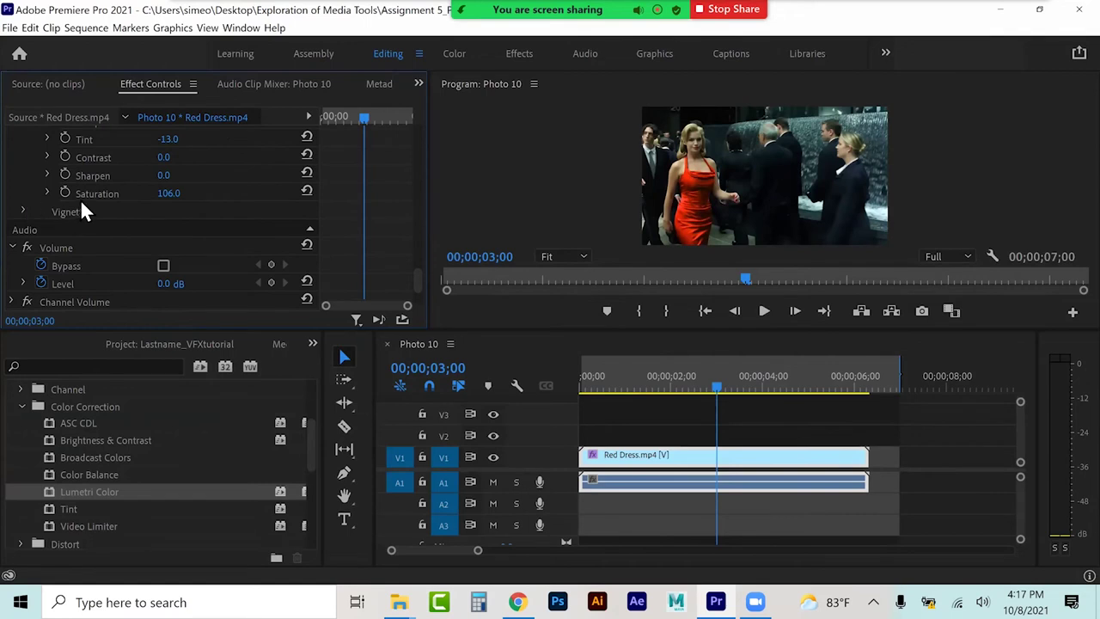
scroll(103, 203, up, 5)
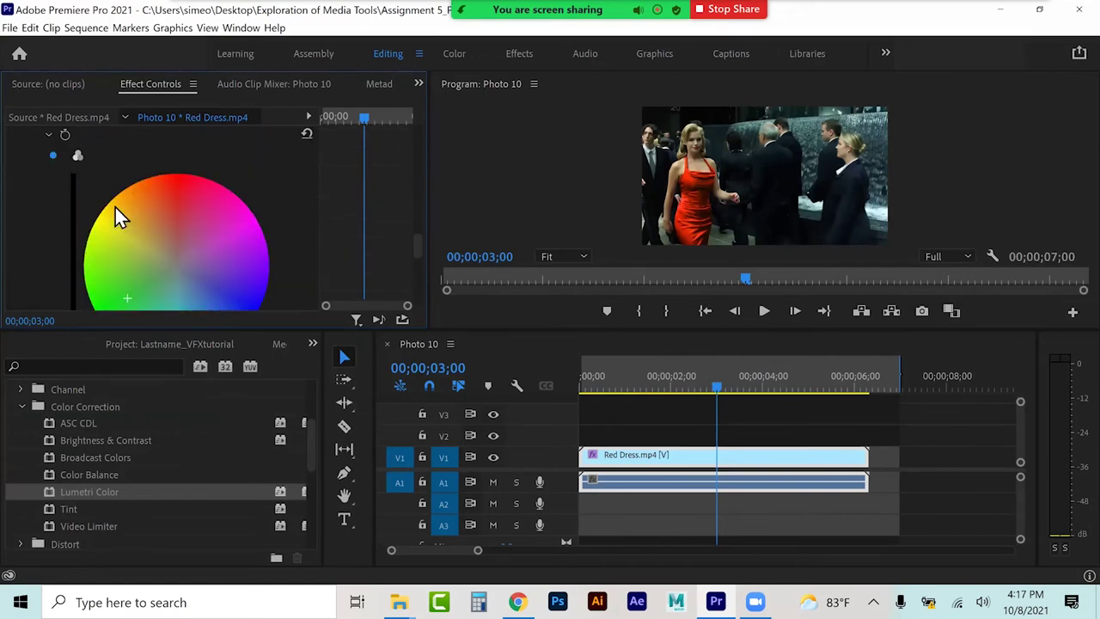
scroll(115, 207, up, 5)
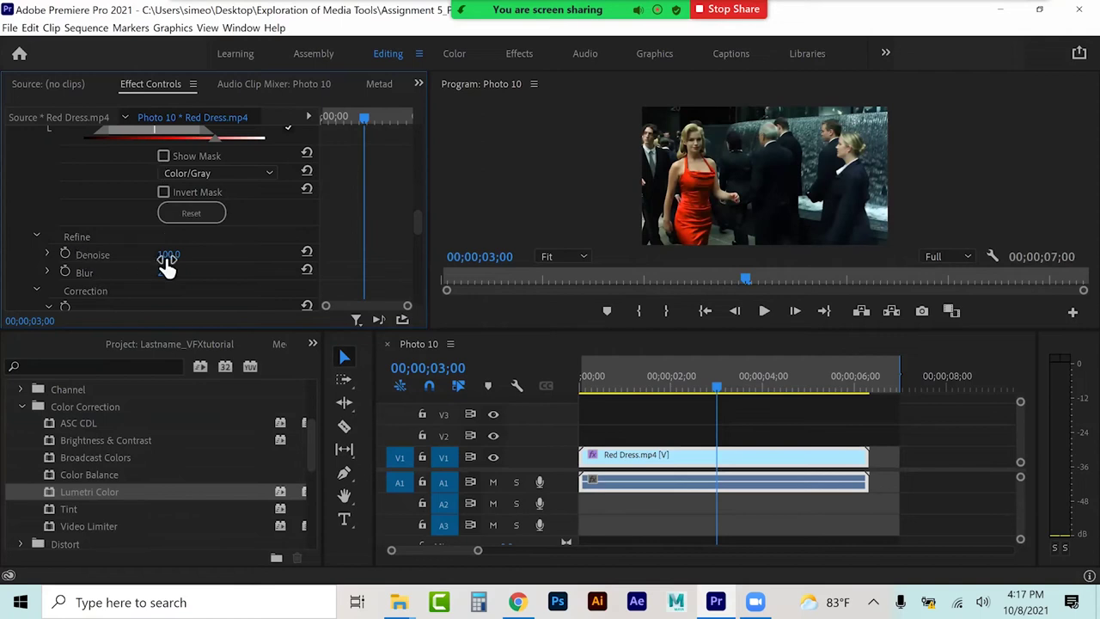
drag(172, 256, 168, 256)
Step: Shift the dress's correction colour to yellow-green on the colour wheel
scroll(177, 257, down, 2)
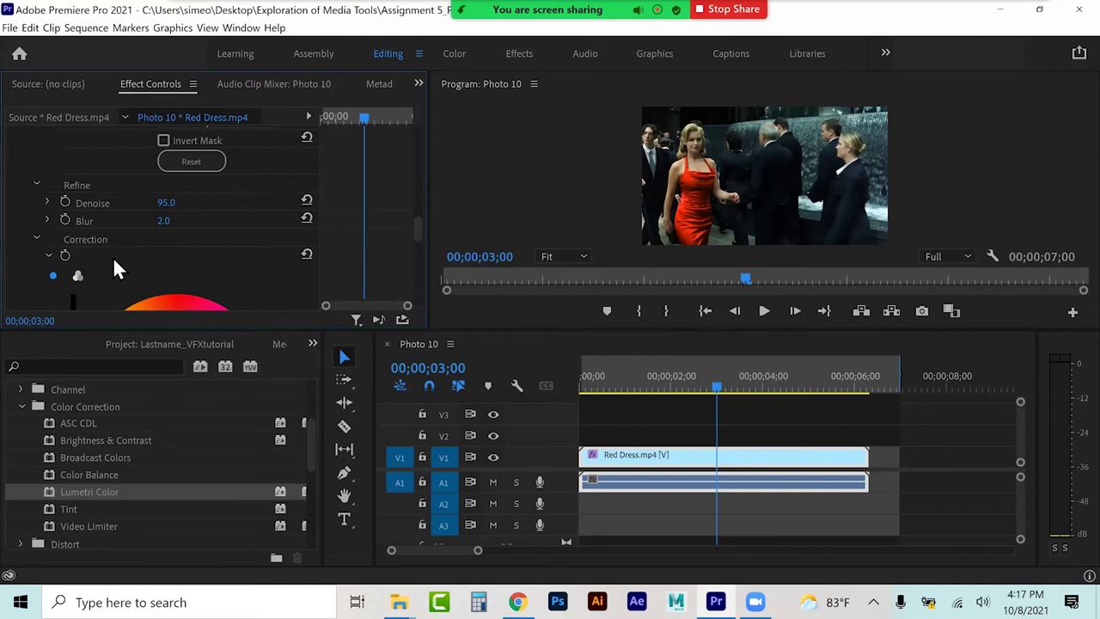
scroll(153, 261, down, 3)
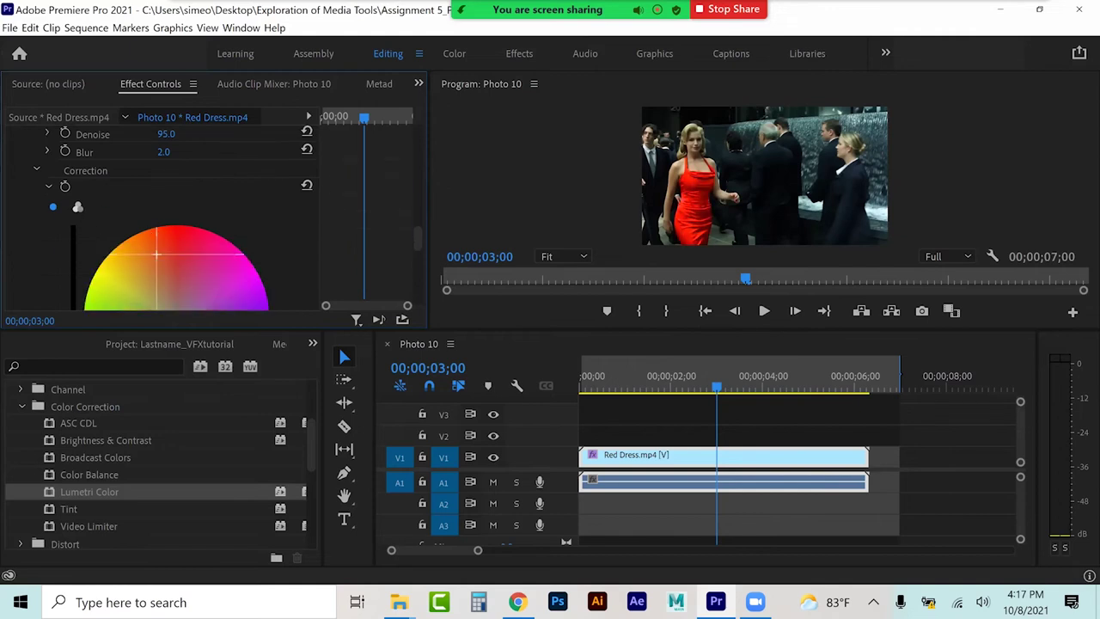
mouse_move(146, 251)
mouse_down()
mouse_move(128, 260)
mouse_move(114, 304)
mouse_up()
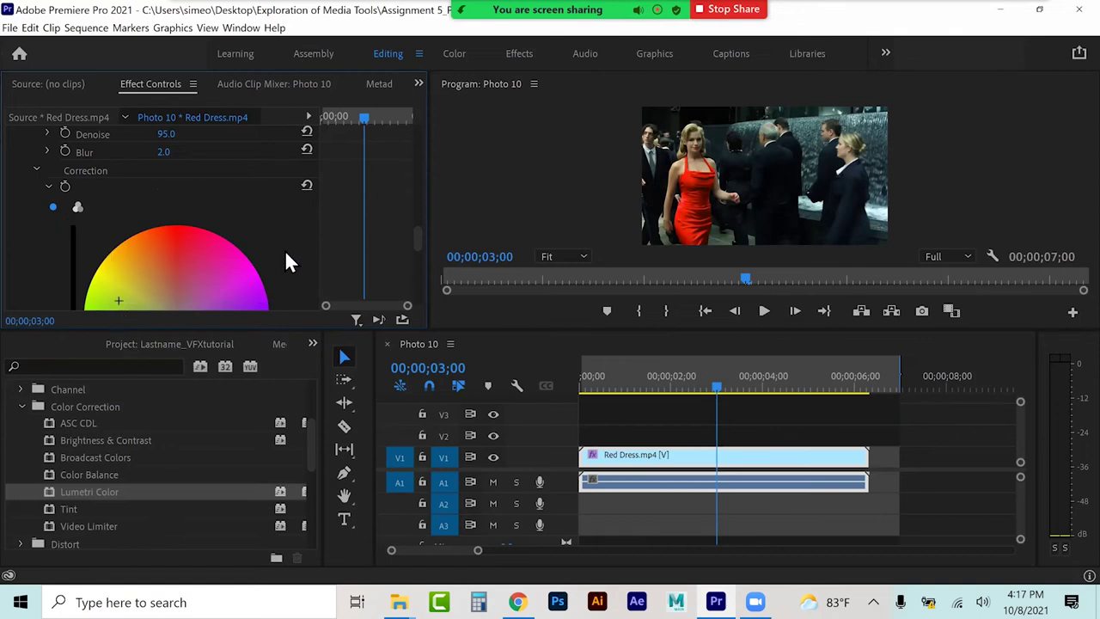
Step: Review the HSL Secondary key, mask refinement and correction settings applied to the red dress
scroll(266, 248, up, 5)
scroll(266, 247, up, 5)
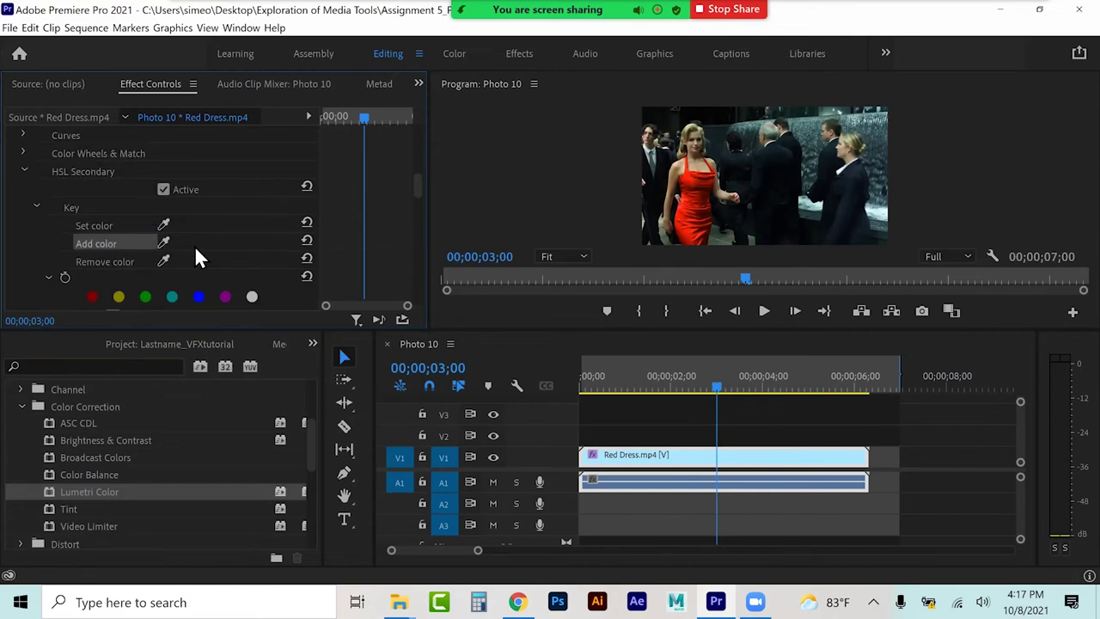
scroll(195, 250, up, 1)
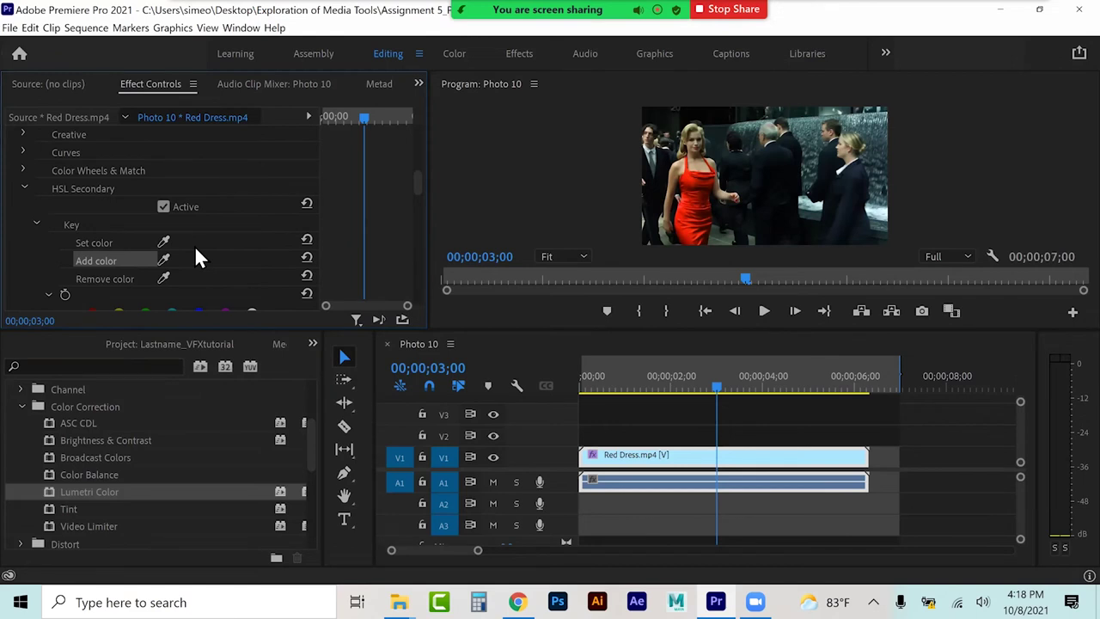
scroll(225, 234, down, 10)
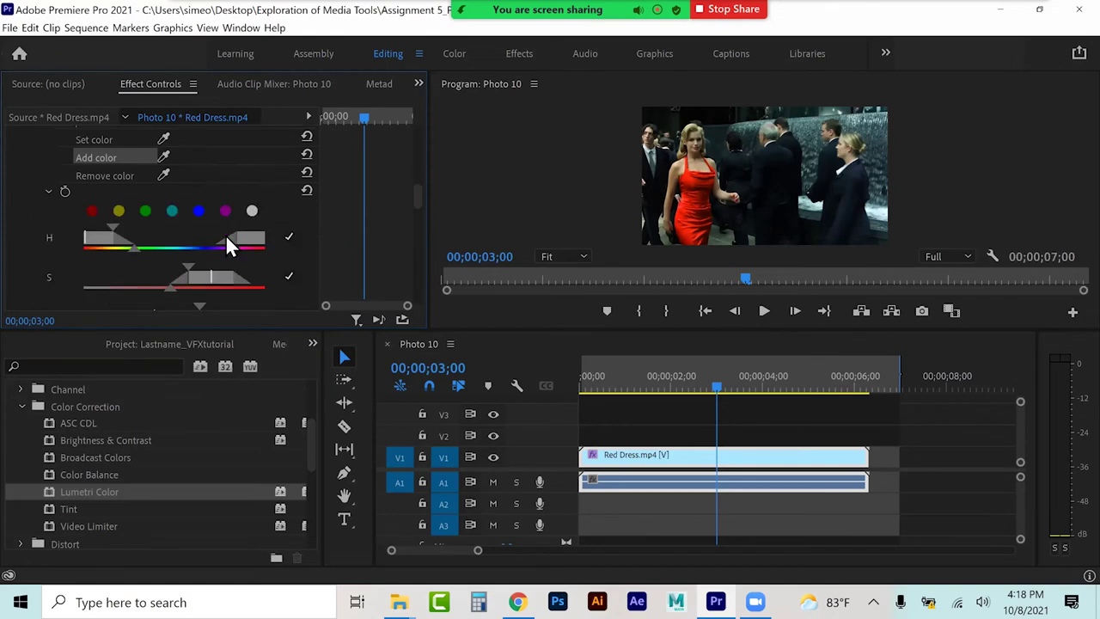
scroll(226, 240, down, 5)
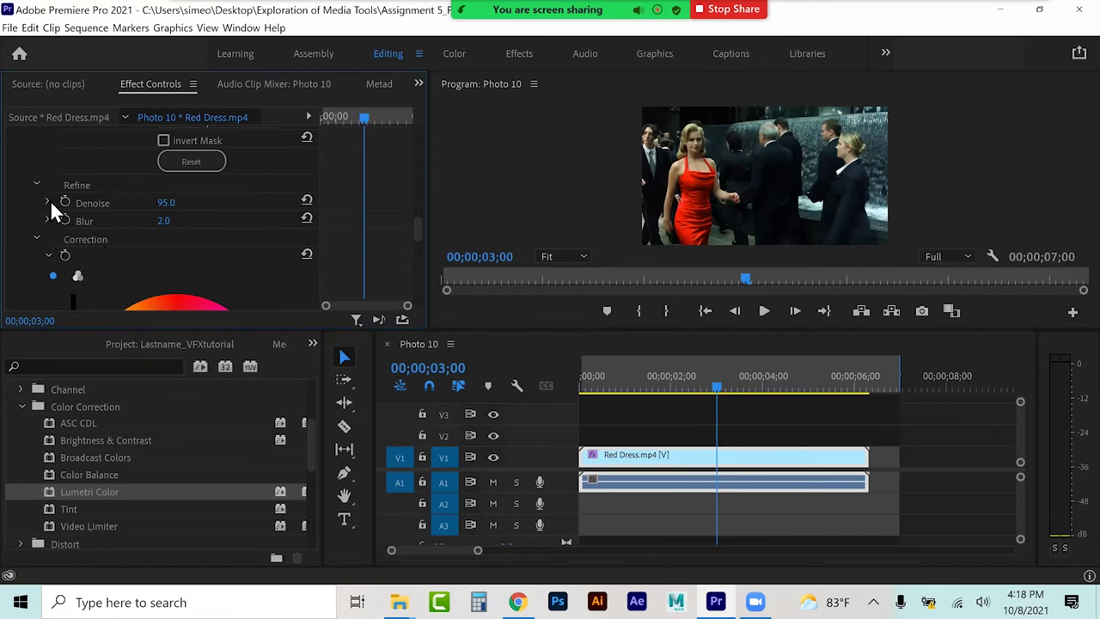
click(48, 203)
click(48, 203)
scroll(27, 256, down, 2)
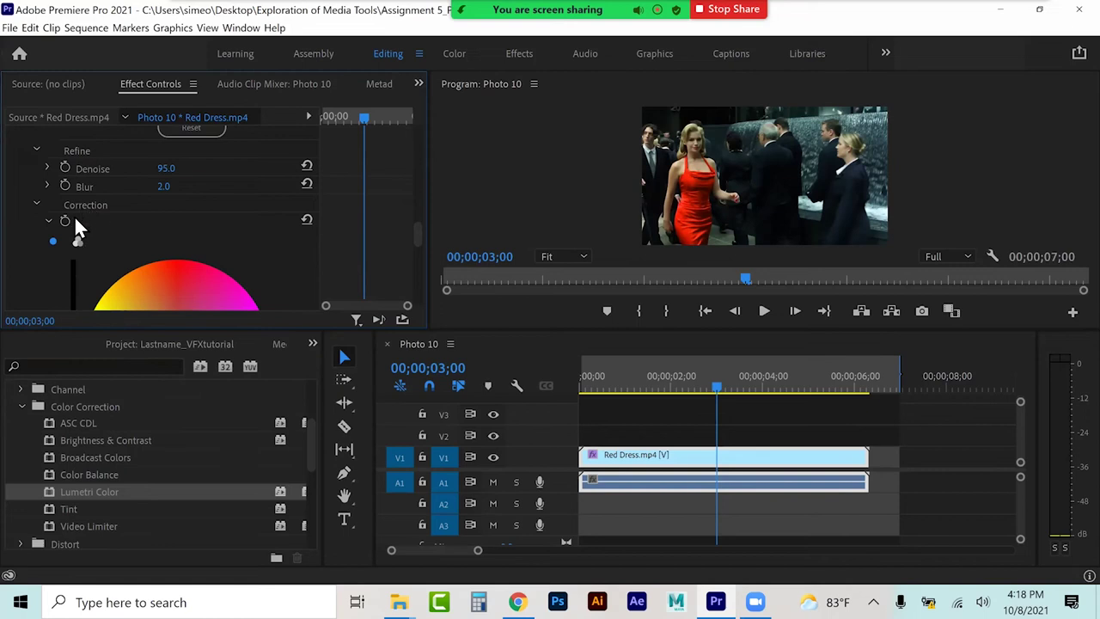
click(49, 220)
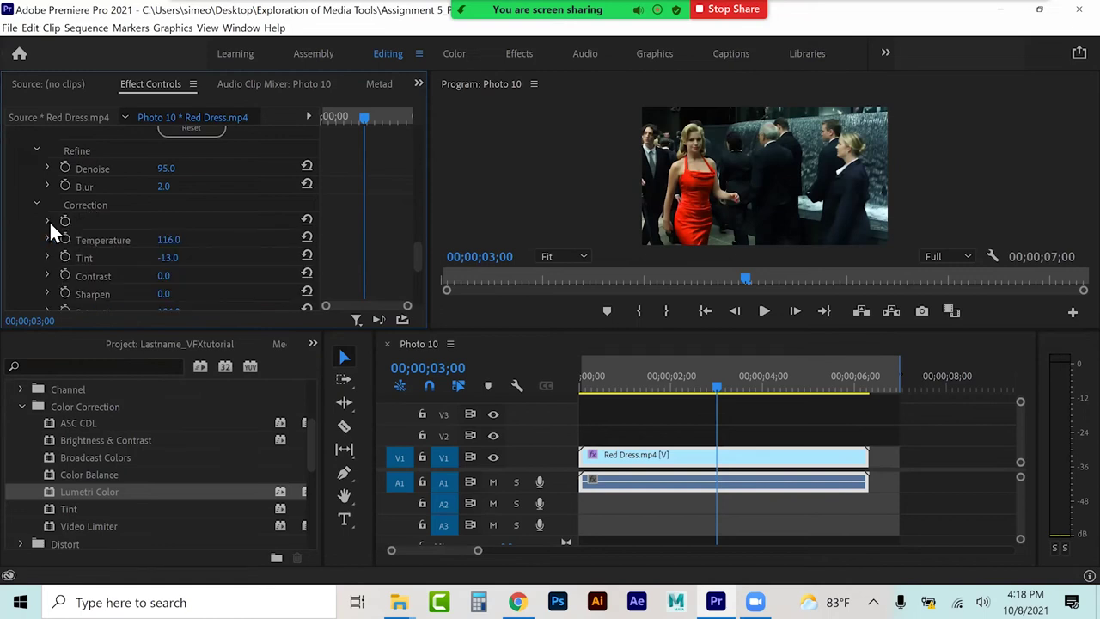
click(49, 220)
Step: Shift the dress's correction colour to blue on the colour wheel
scroll(129, 242, down, 2)
scroll(146, 245, down, 5)
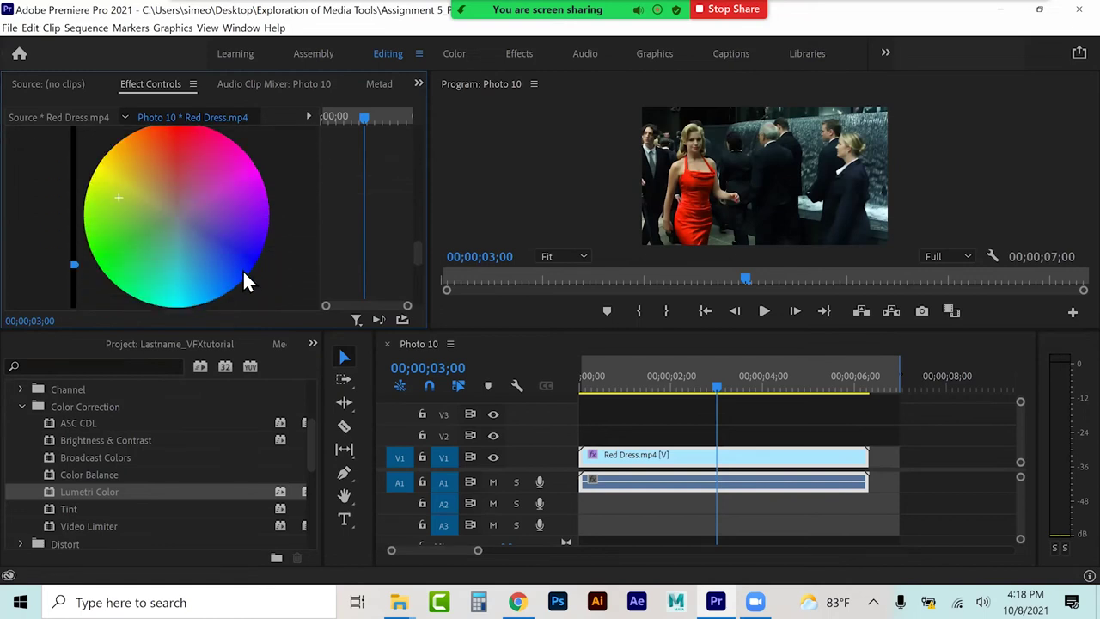
click(221, 248)
drag(222, 253, 235, 270)
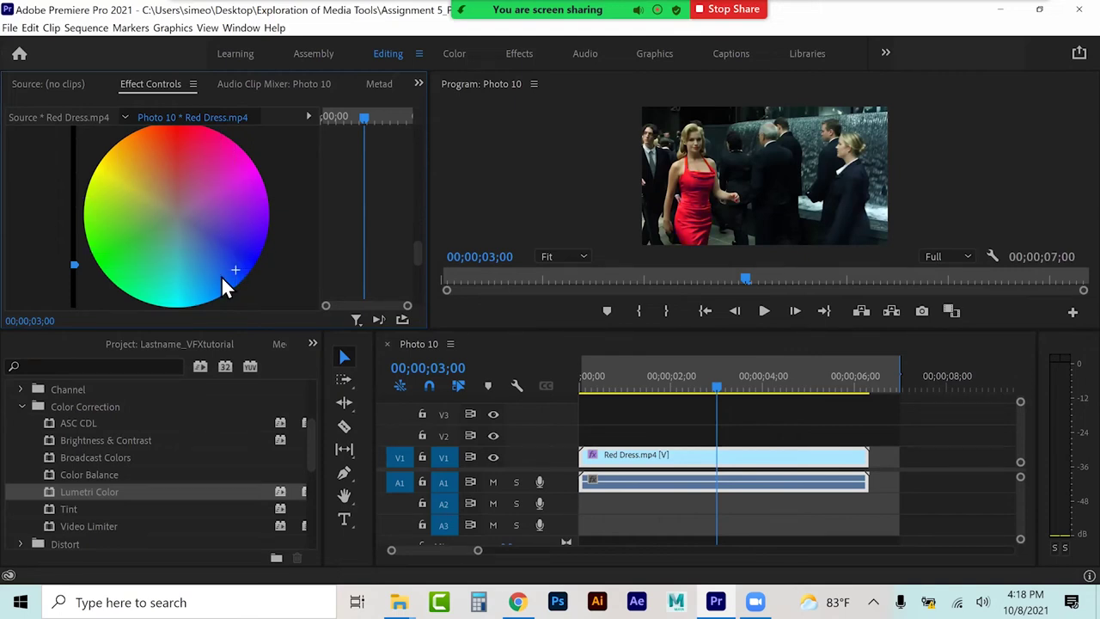
Step: Set the dress correction's Temperature to -23, Tint to -31 and Contrast to -65
scroll(86, 288, down, 5)
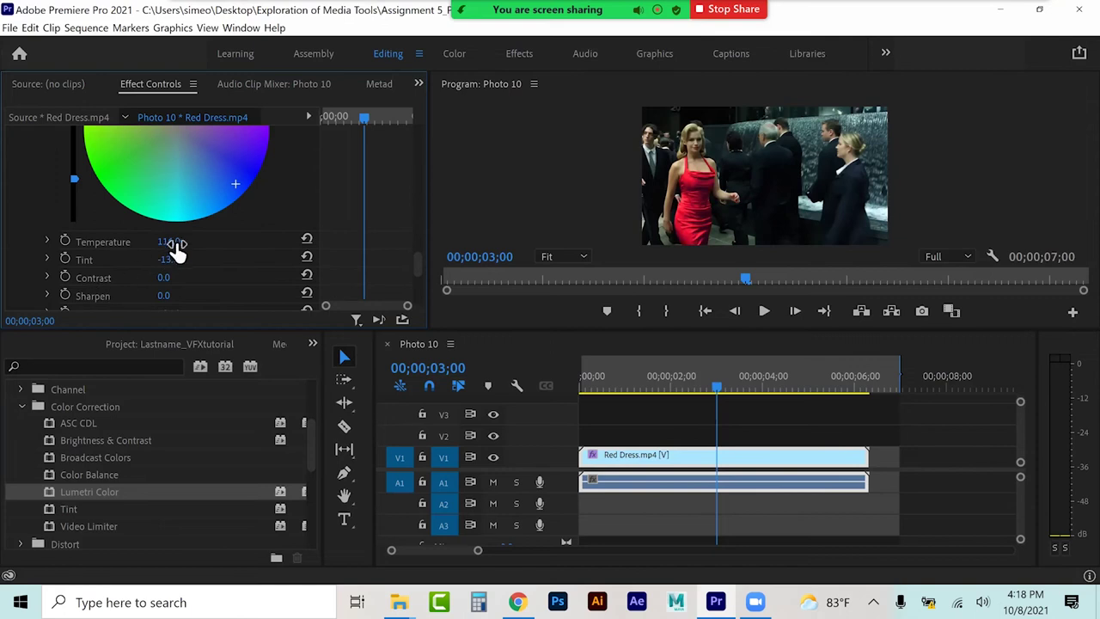
drag(169, 242, 51, 241)
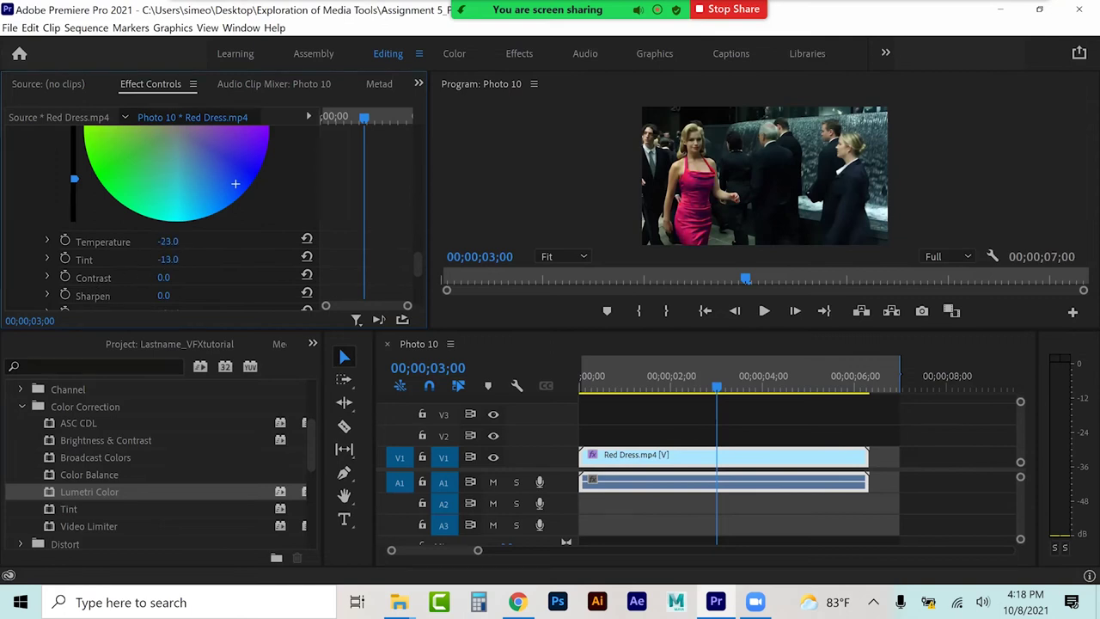
drag(167, 259, 111, 278)
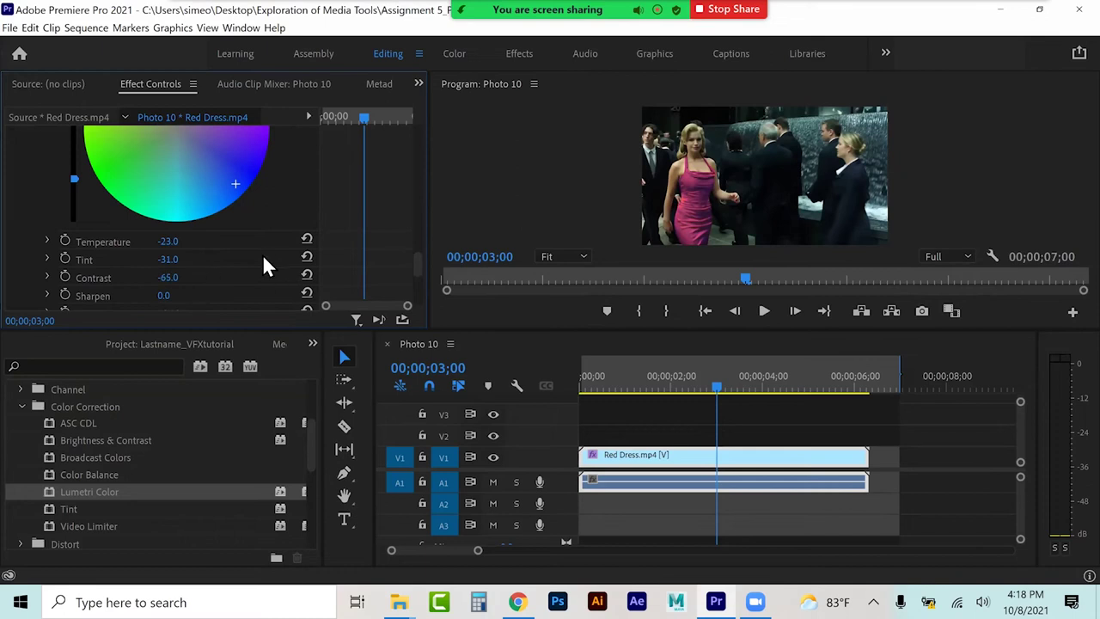
scroll(264, 258, down, 2)
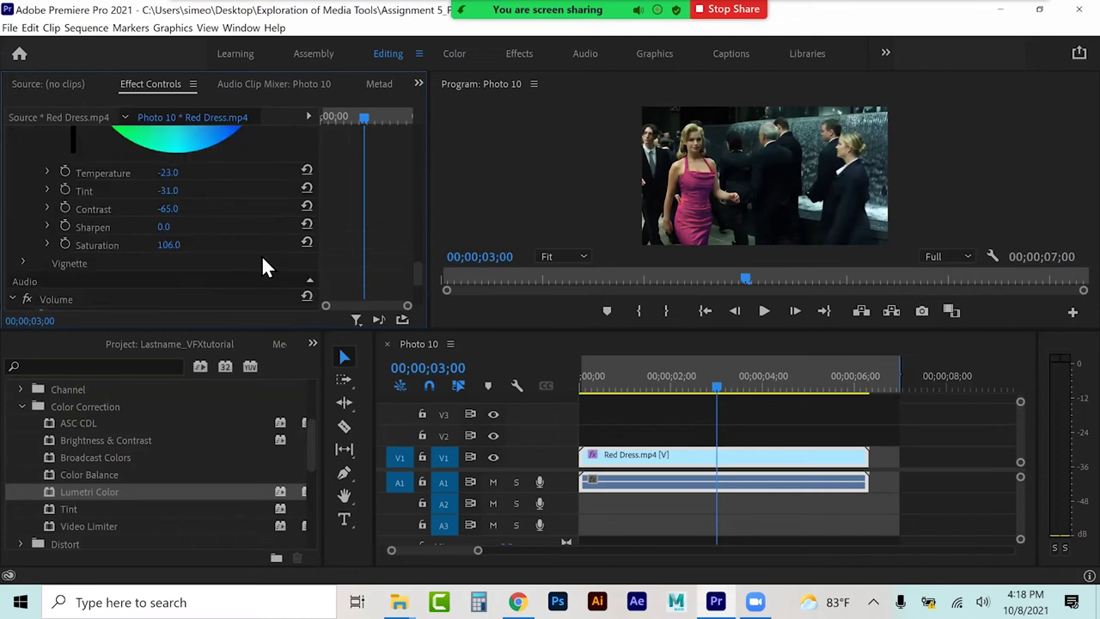
click(24, 262)
scroll(24, 262, down, 1)
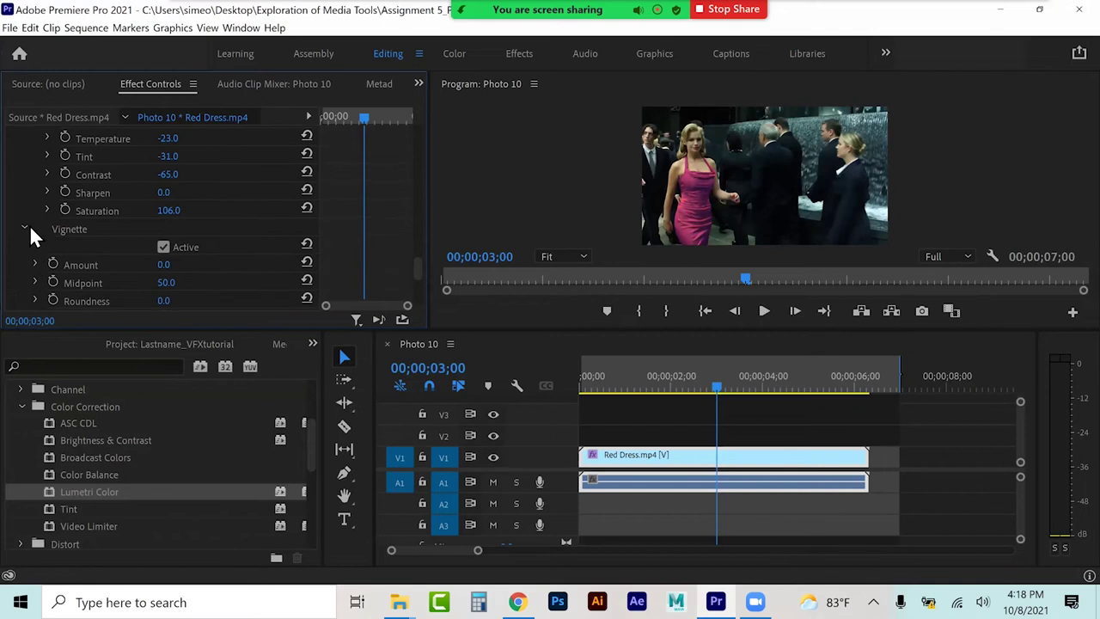
click(26, 230)
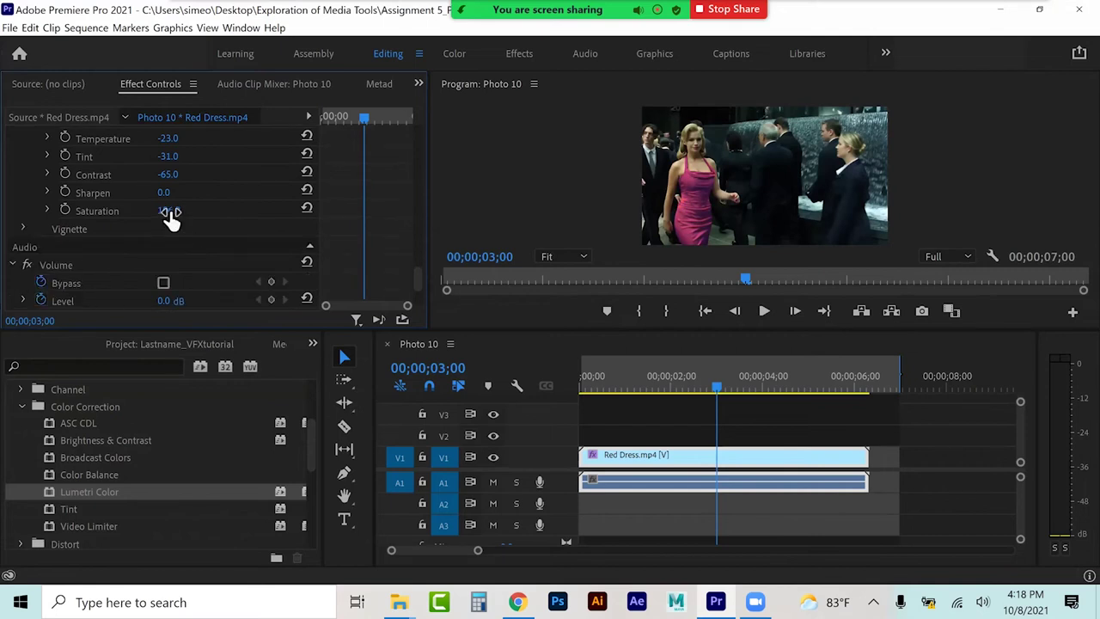
Step: Scrub and play through the Red Dress clip to check the recoloured dress across its shots
mouse_move(699, 383)
mouse_down()
mouse_move(581, 385)
mouse_move(706, 385)
mouse_up()
drag(582, 385, 788, 384)
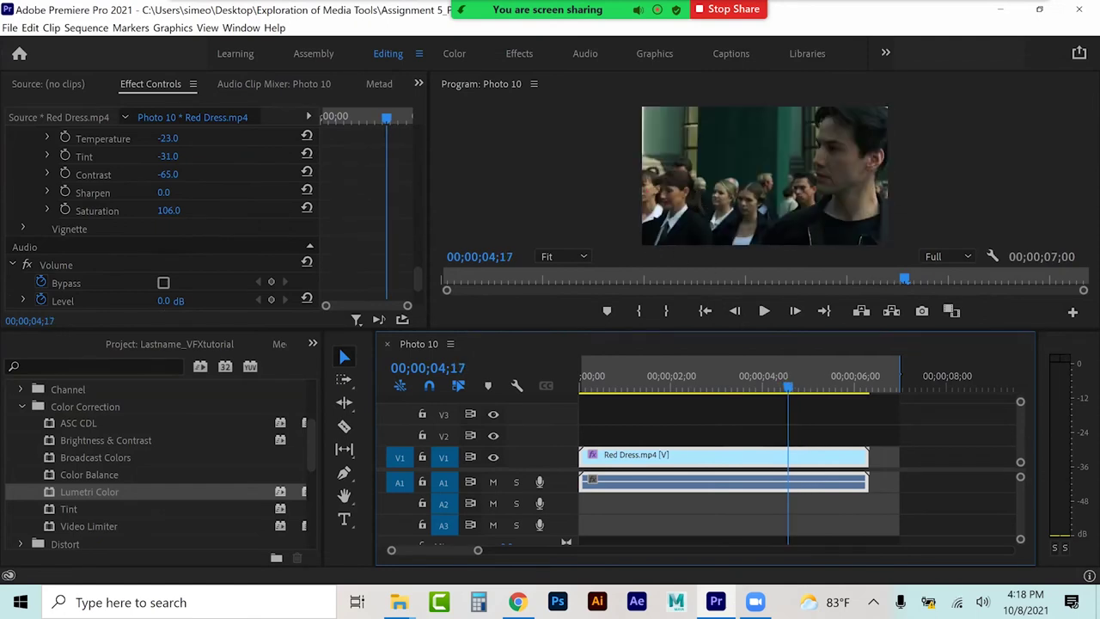
key(space)
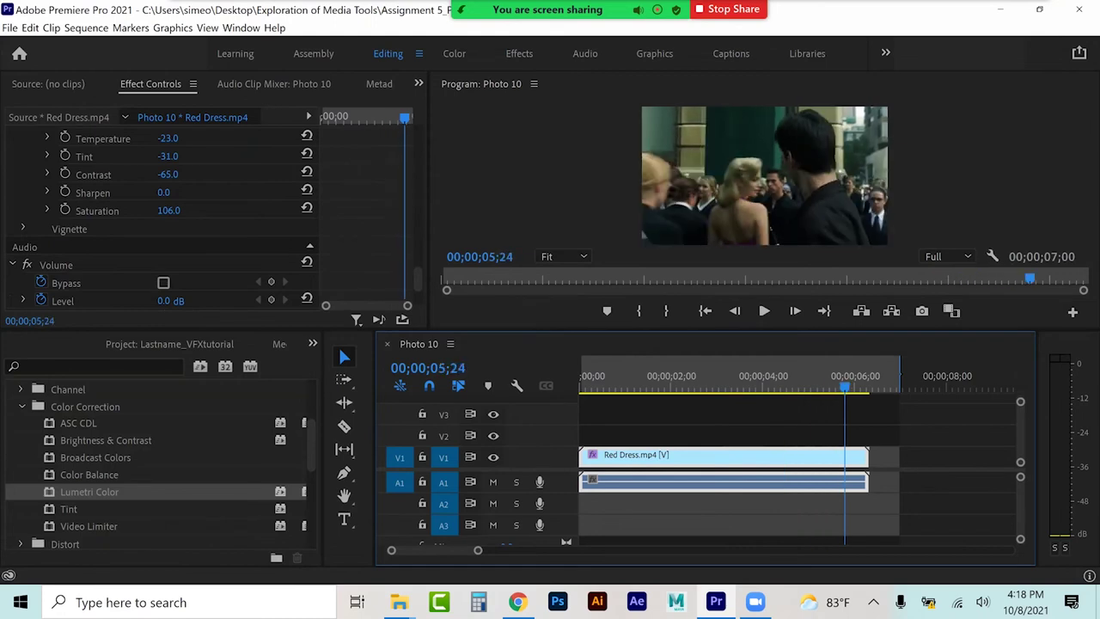
drag(854, 385, 814, 384)
drag(962, 279, 842, 279)
key(k)
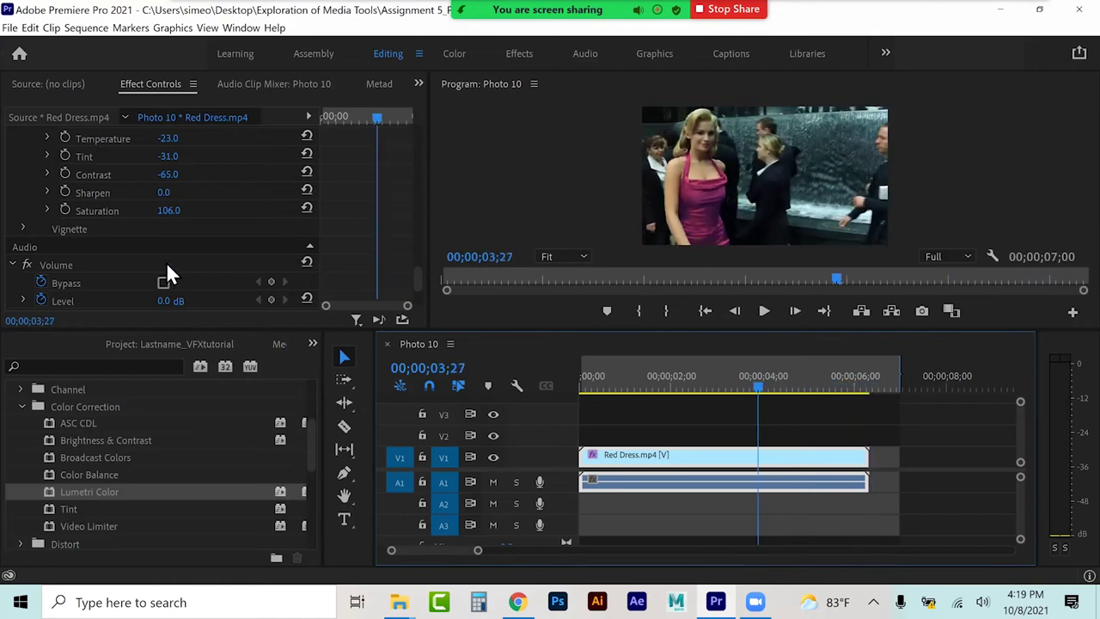
Step: Invert the HSL Secondary mask and set the correction's Saturation to 0 to desaturate everything except the dress
scroll(231, 262, up, 1)
scroll(231, 260, up, 8)
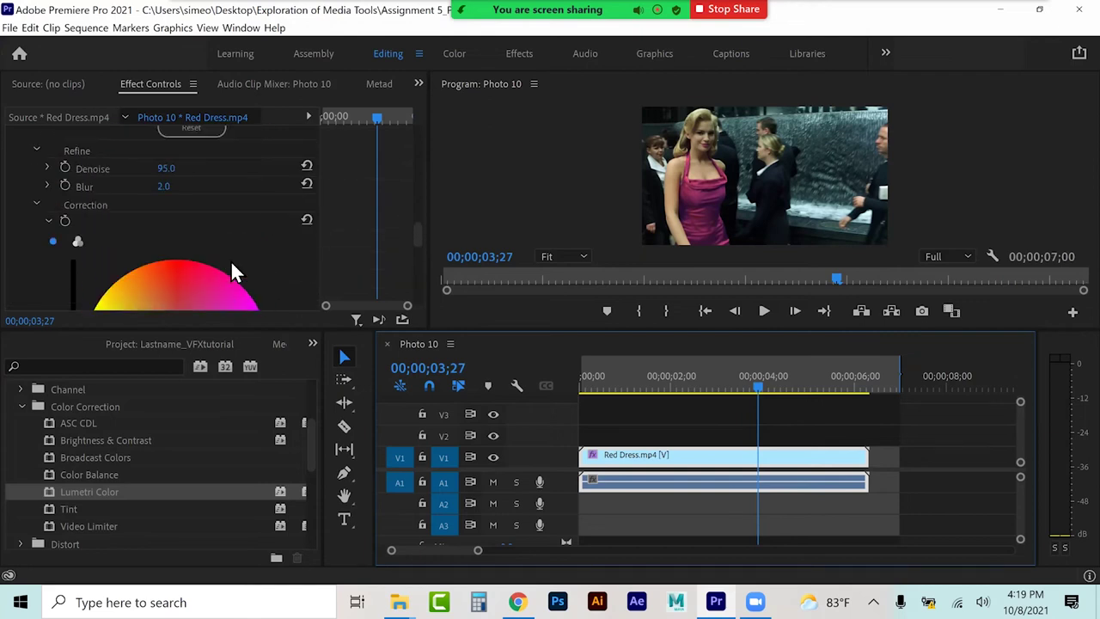
click(166, 210)
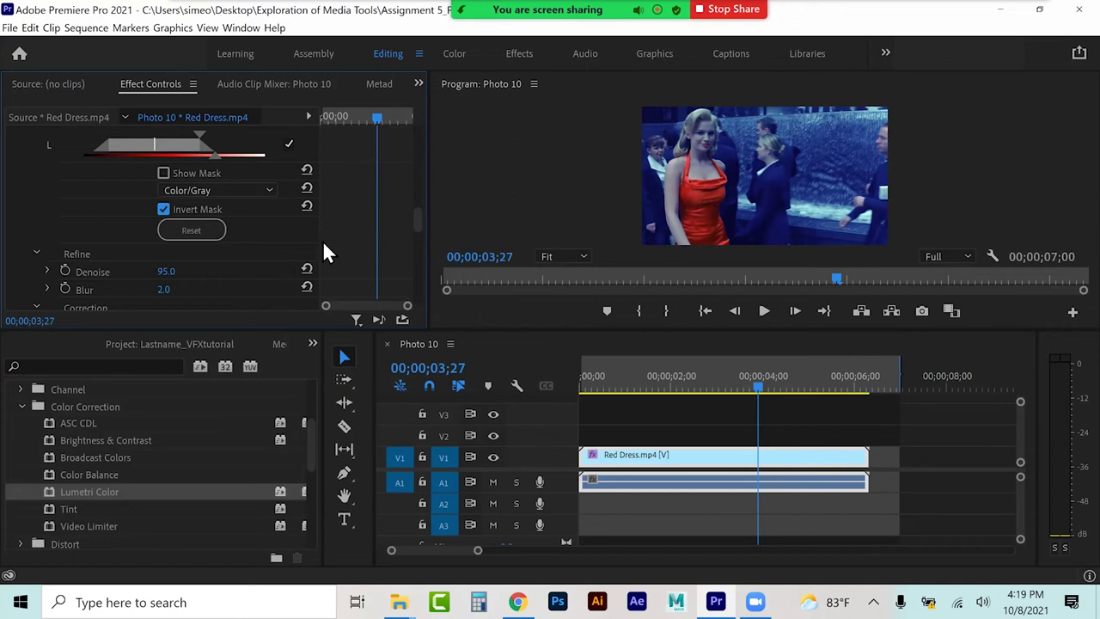
scroll(324, 244, down, 8)
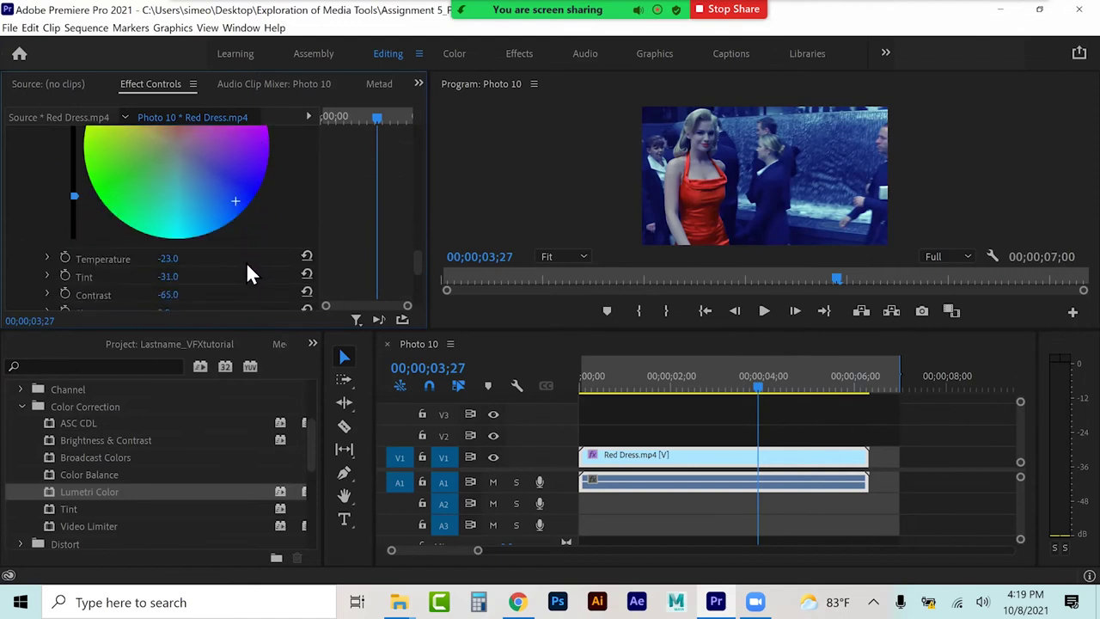
scroll(246, 261, down, 3)
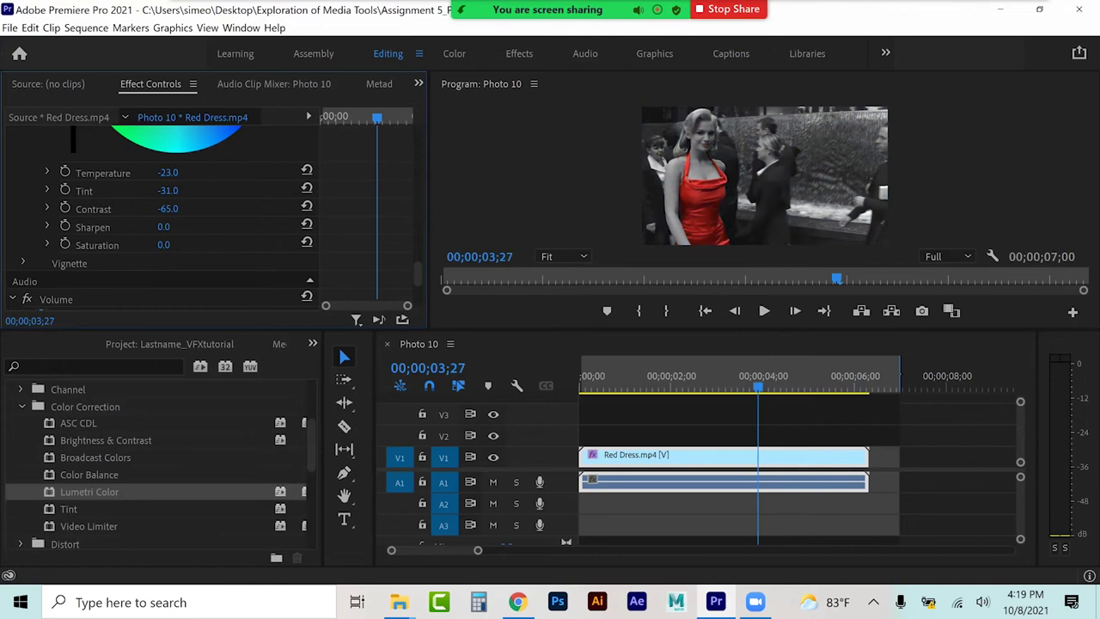
Step: Play back the Red Dress clip from several points to check the selective-colour effect
click(621, 385)
key(space)
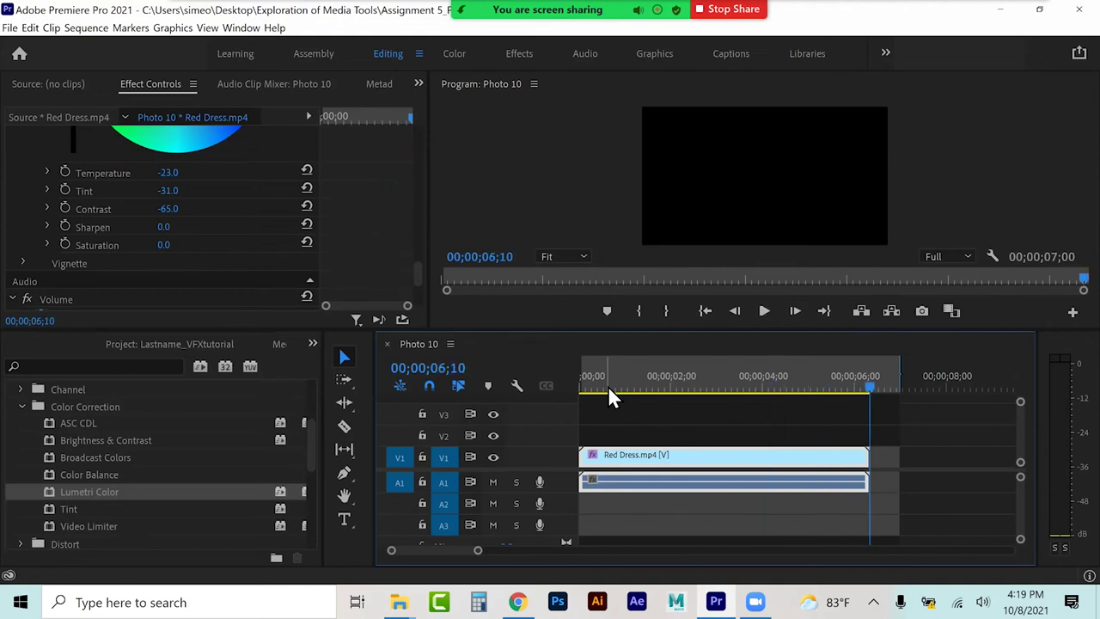
click(646, 384)
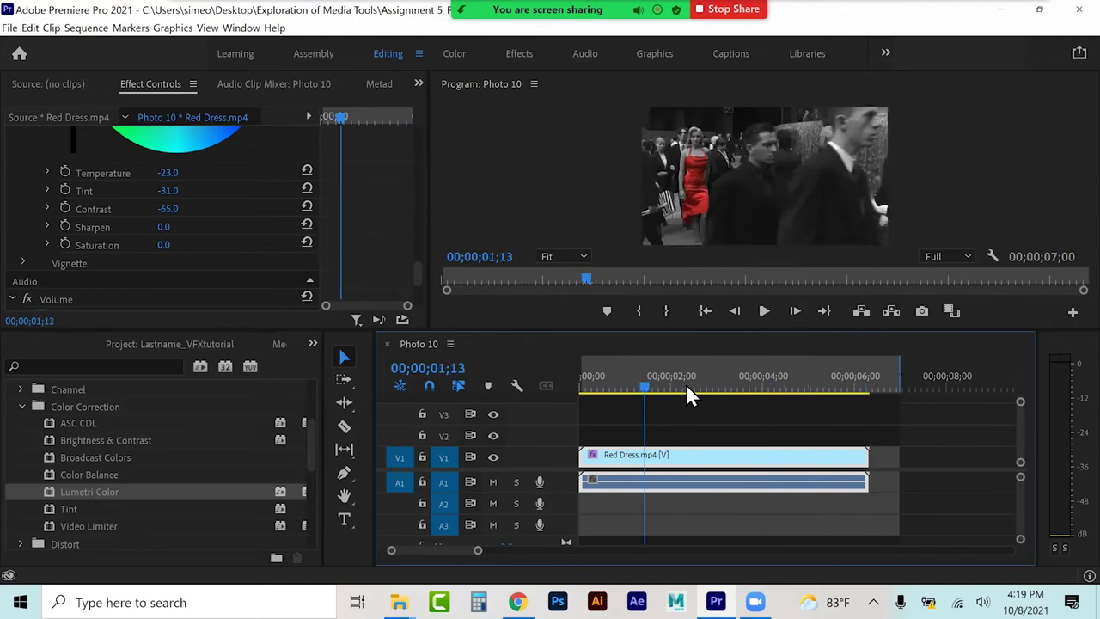
click(707, 387)
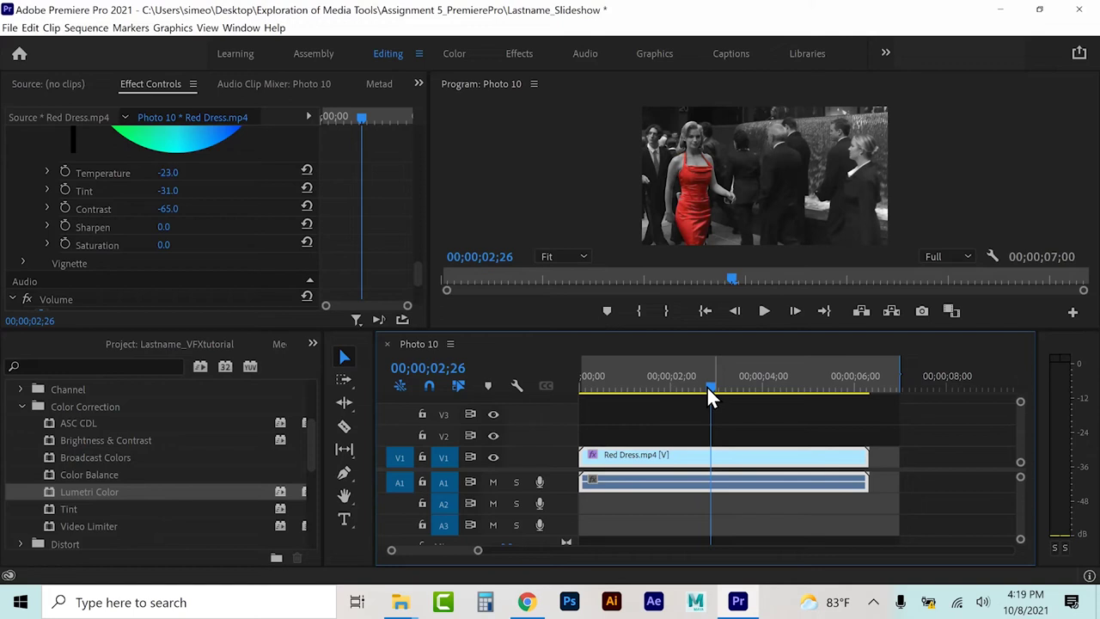
key(space)
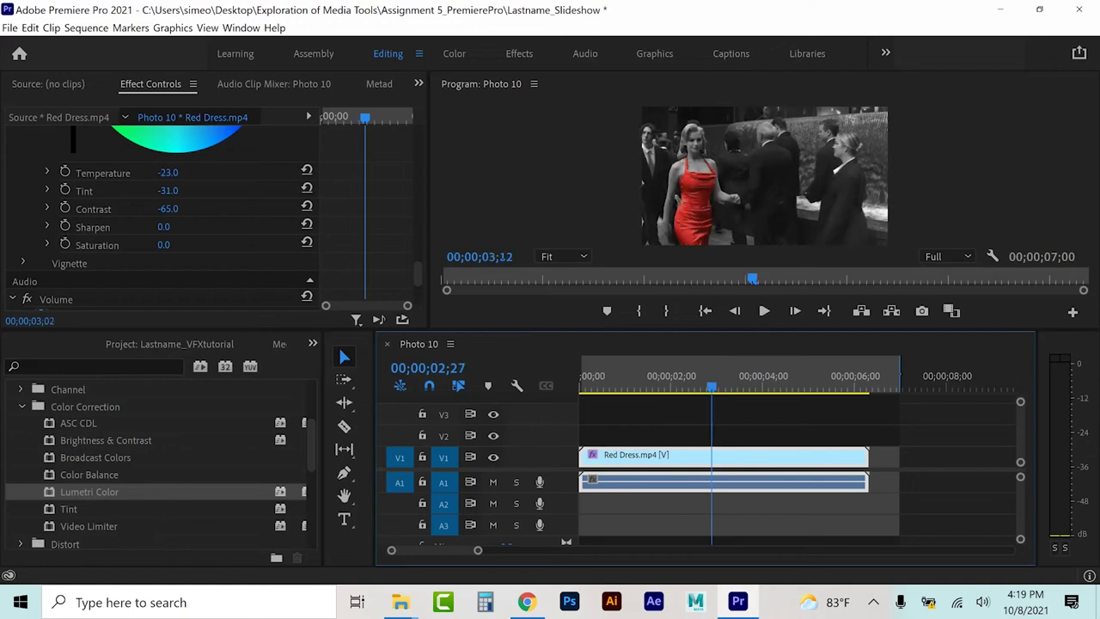
key(space)
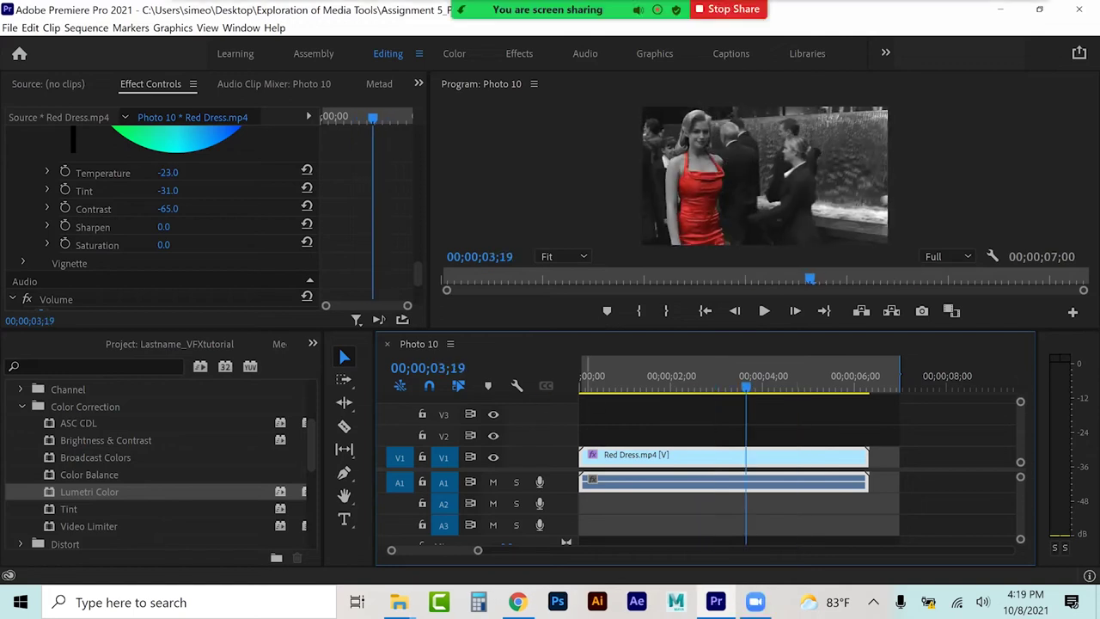
Step: Delete Red Dress.mp4 from the project, including its clip in the Photo 10 sequence
click(143, 344)
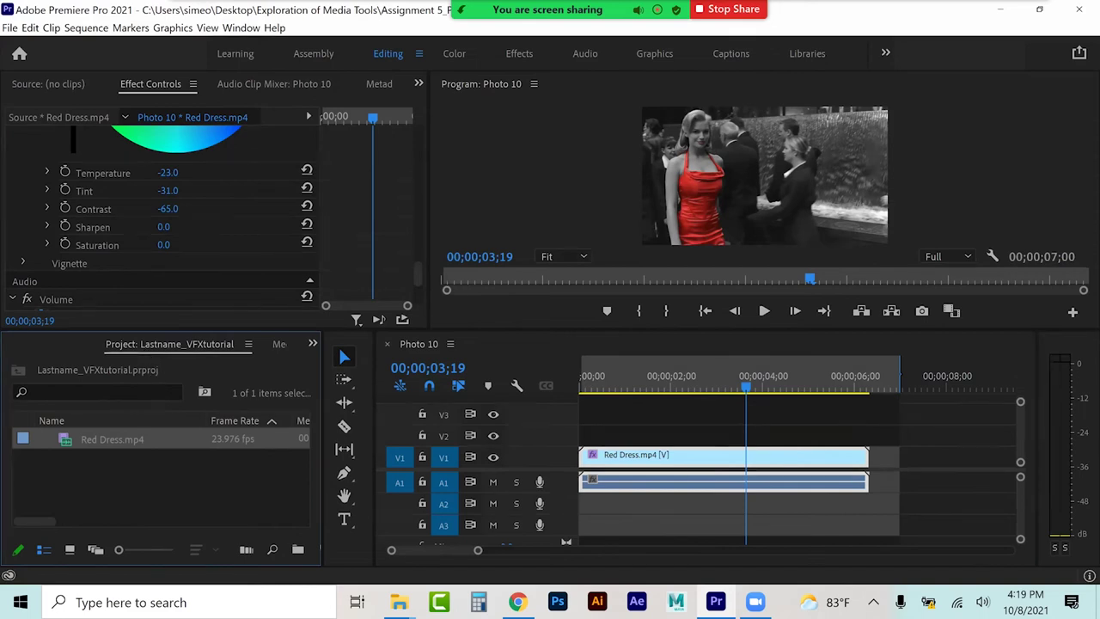
click(129, 439)
click(129, 473)
click(65, 439)
key(Delete)
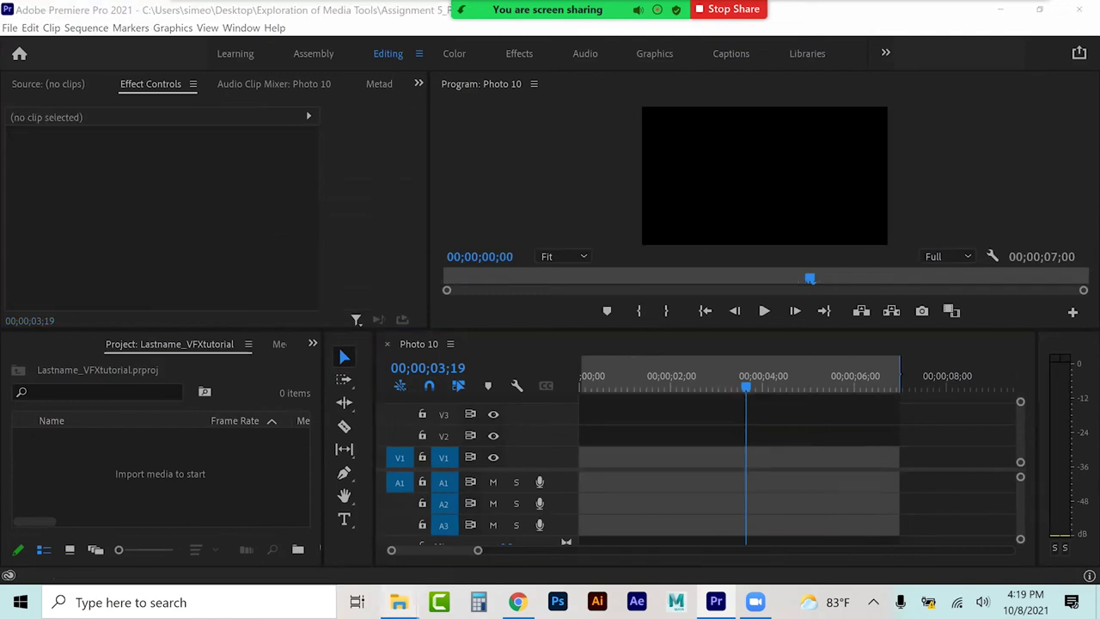
Step: Import the Shia Greenscreen video and the Empty Bar image from the VFX Shots folder into the project
click(399, 601)
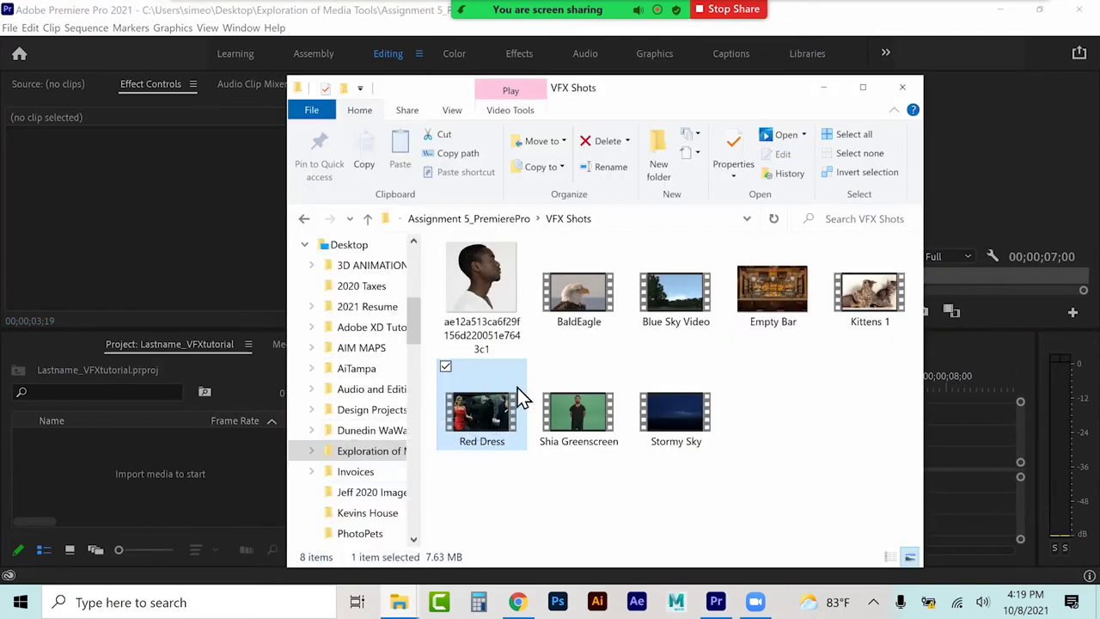
drag(589, 397, 163, 464)
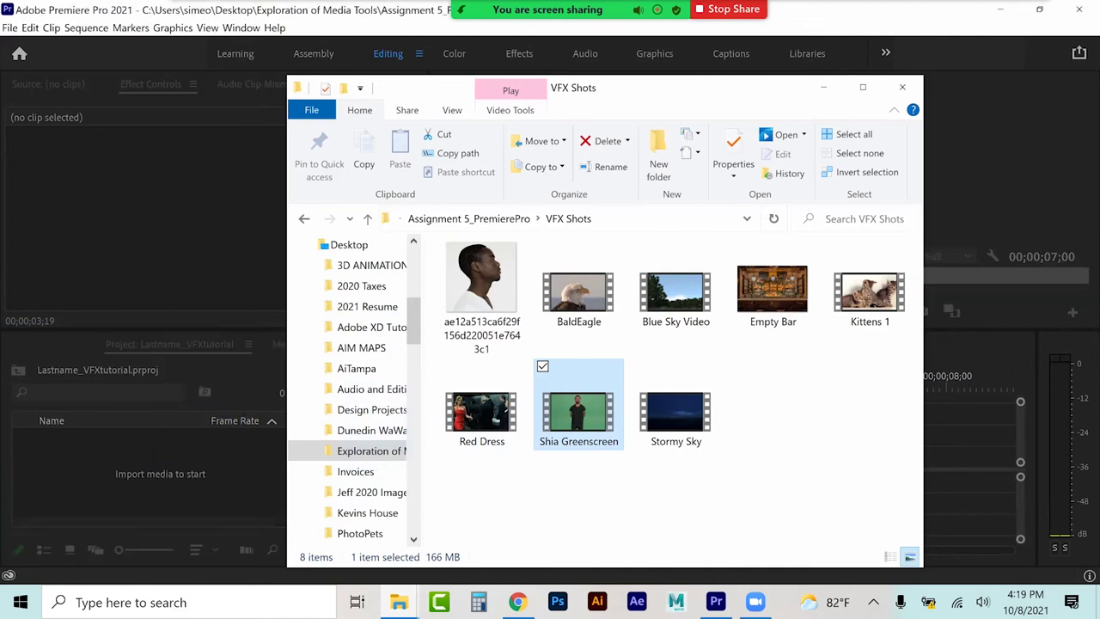
drag(773, 292, 167, 448)
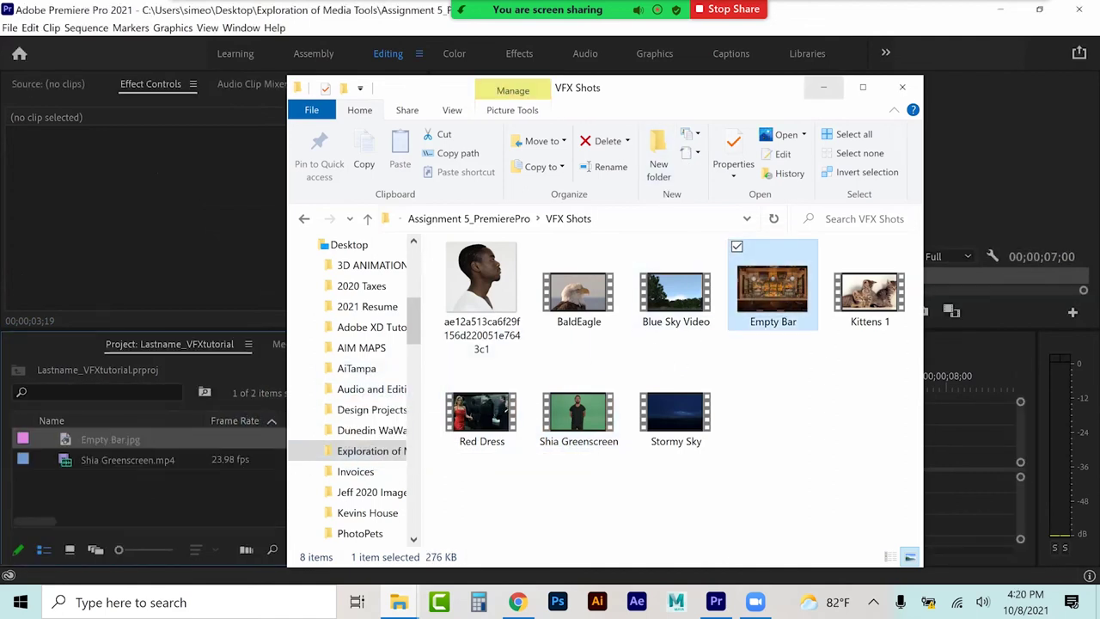
click(823, 87)
Step: Place Shia Greenscreen.mp4 at the start of track V1, keeping the existing sequence settings, and set its Scale to 125
drag(127, 460, 602, 463)
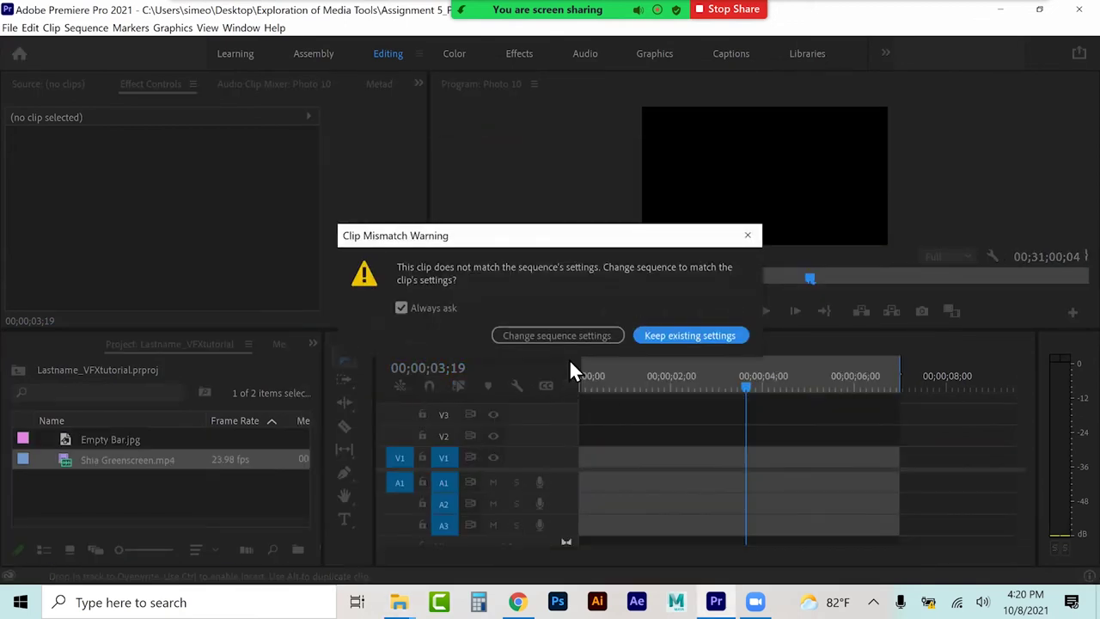
click(683, 341)
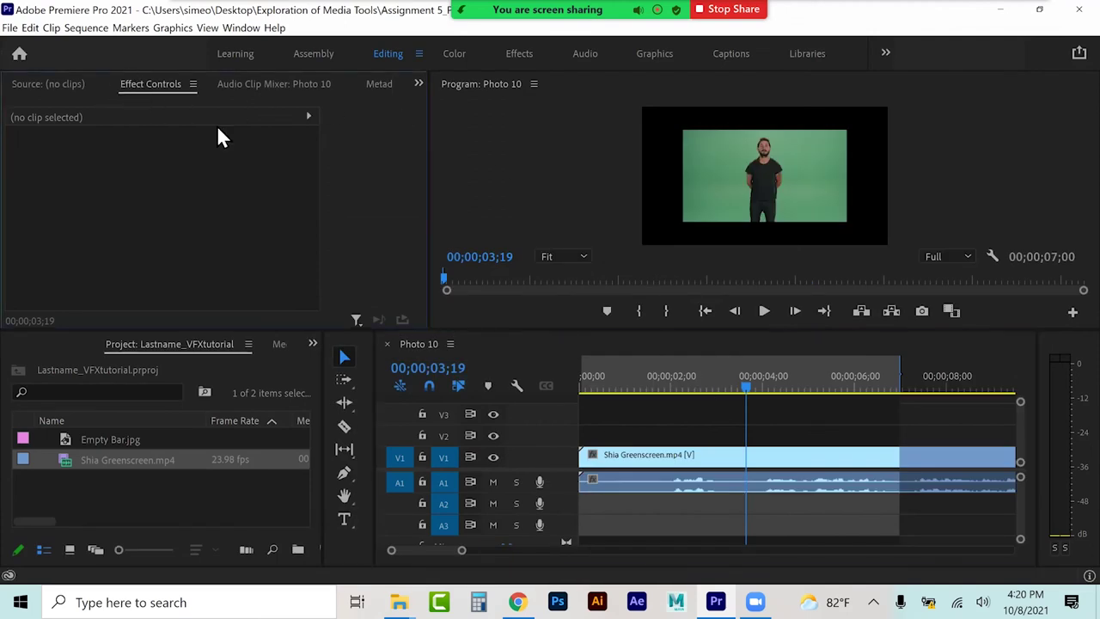
click(632, 457)
drag(168, 189, 190, 189)
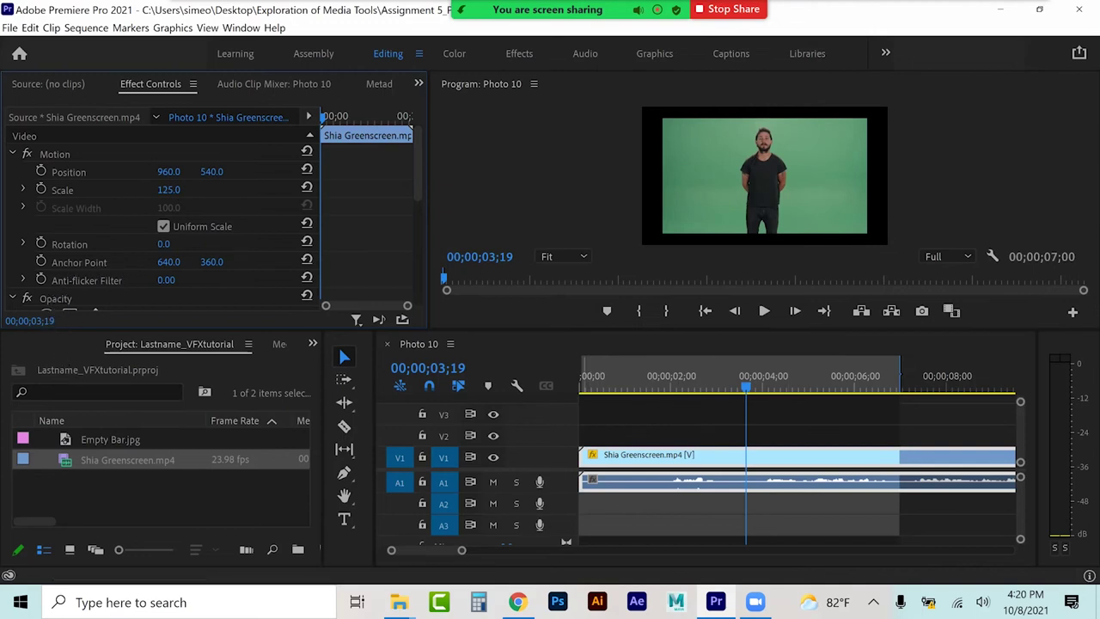
Step: Trim the beginning of Shia Greenscreen.mp4 up to 00;00;33;17 and move the remaining clip back to the start of V1
drag(461, 550, 519, 550)
drag(621, 388, 938, 387)
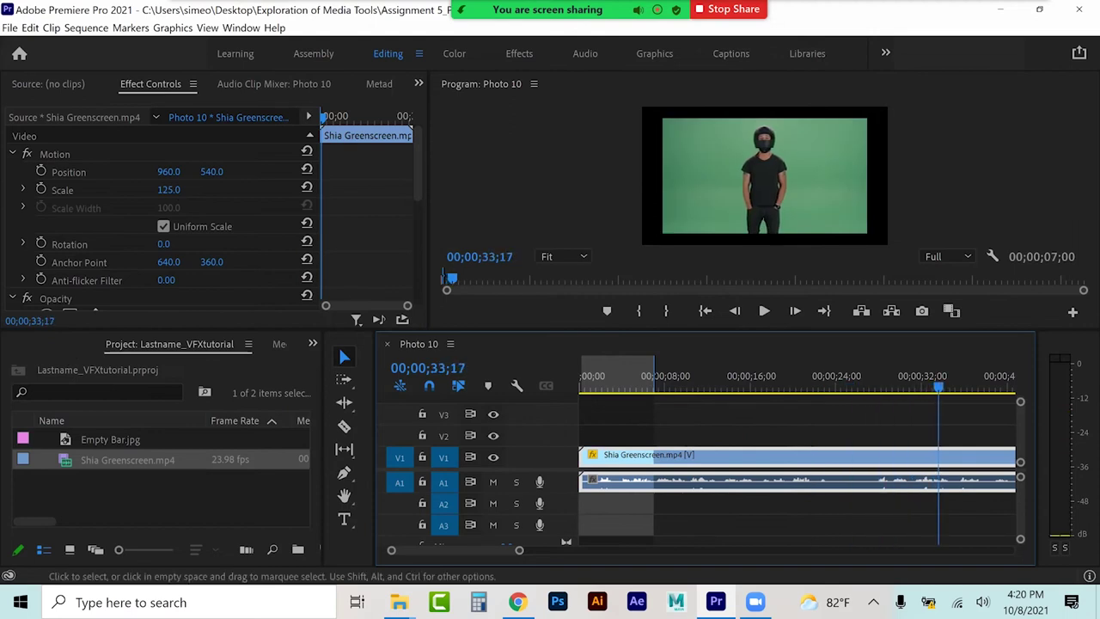
drag(581, 455, 940, 454)
drag(940, 455, 579, 454)
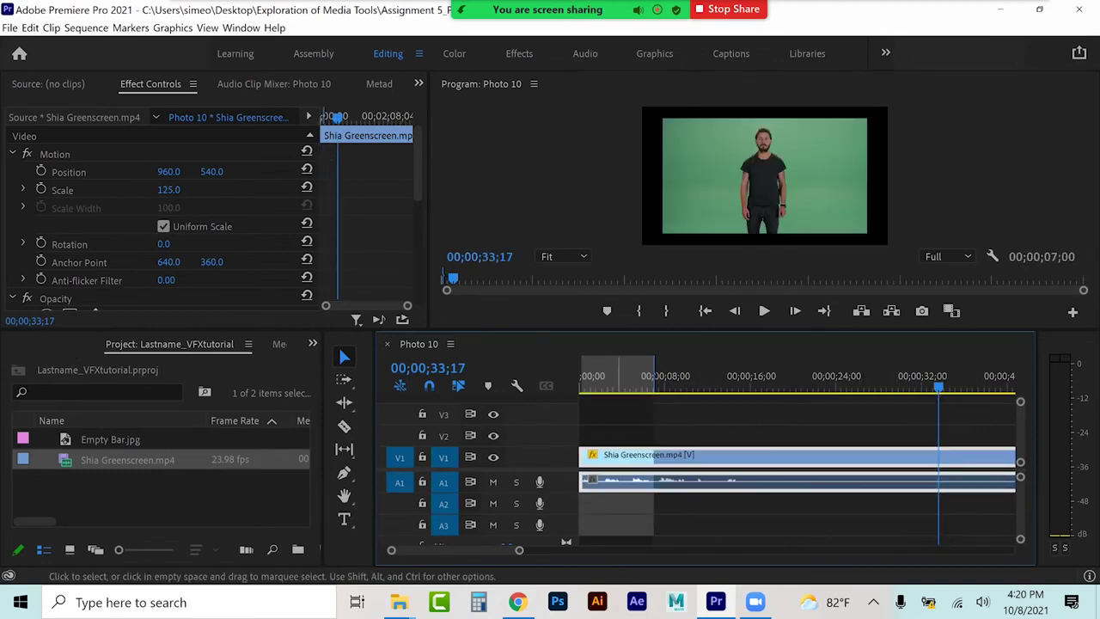
Step: Remove two more opening sections of the clip, up to 00;00;35;05 and 00;00;24;00, returning it to the sequence start each time
drag(622, 383, 953, 386)
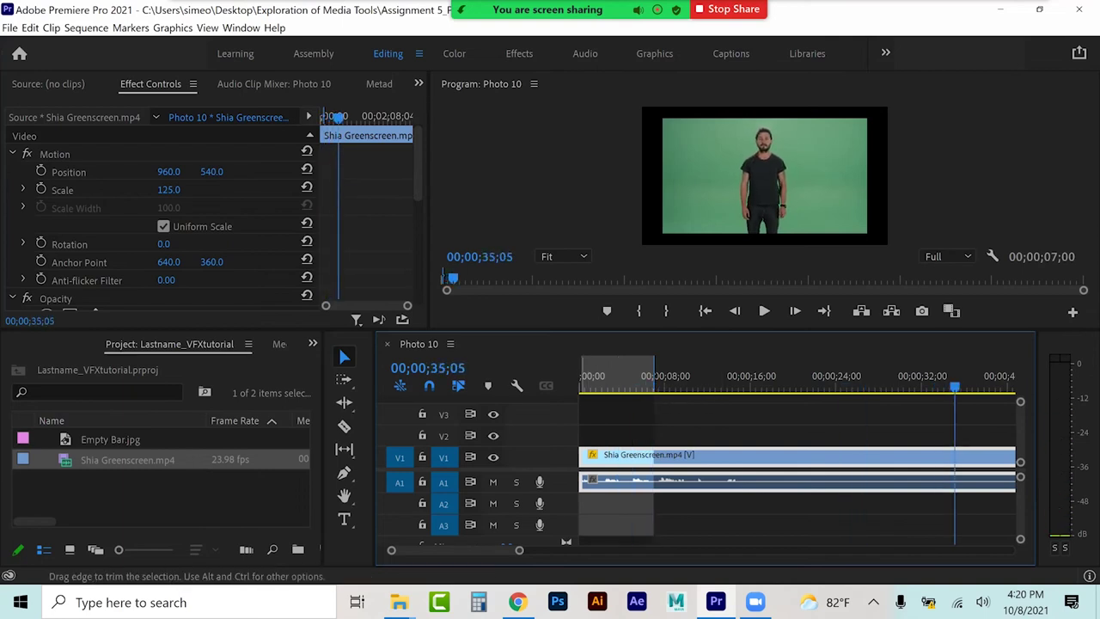
drag(580, 455, 609, 456)
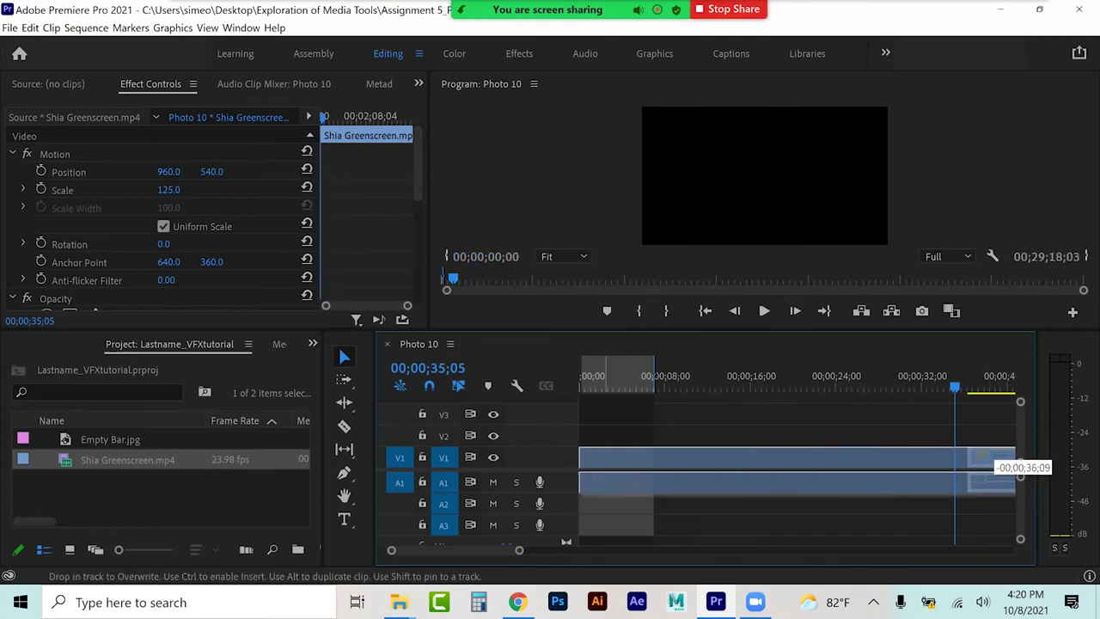
drag(993, 460, 992, 460)
drag(660, 386, 835, 387)
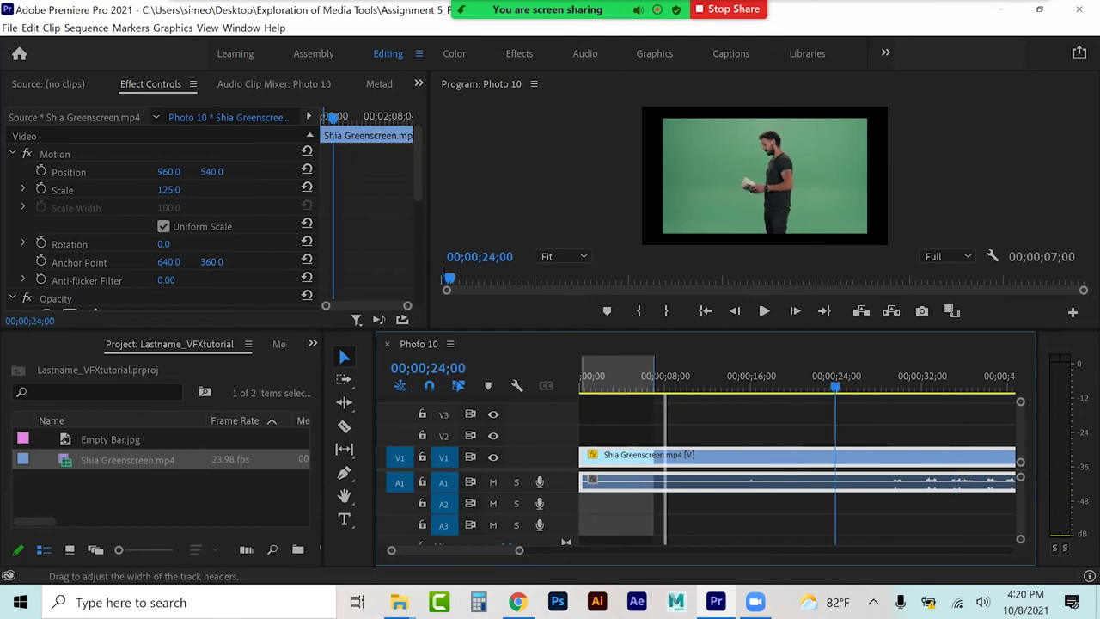
mouse_move(582, 457)
mouse_down()
mouse_move(974, 457)
mouse_move(612, 457)
mouse_up()
Step: Trim the greenscreen clip's opening up to 00;04;33;10 and shift the remainder to the start of the sequence
drag(519, 549, 679, 549)
drag(631, 380, 957, 387)
mouse_move(583, 460)
mouse_down()
mouse_move(1001, 460)
mouse_move(602, 457)
mouse_up()
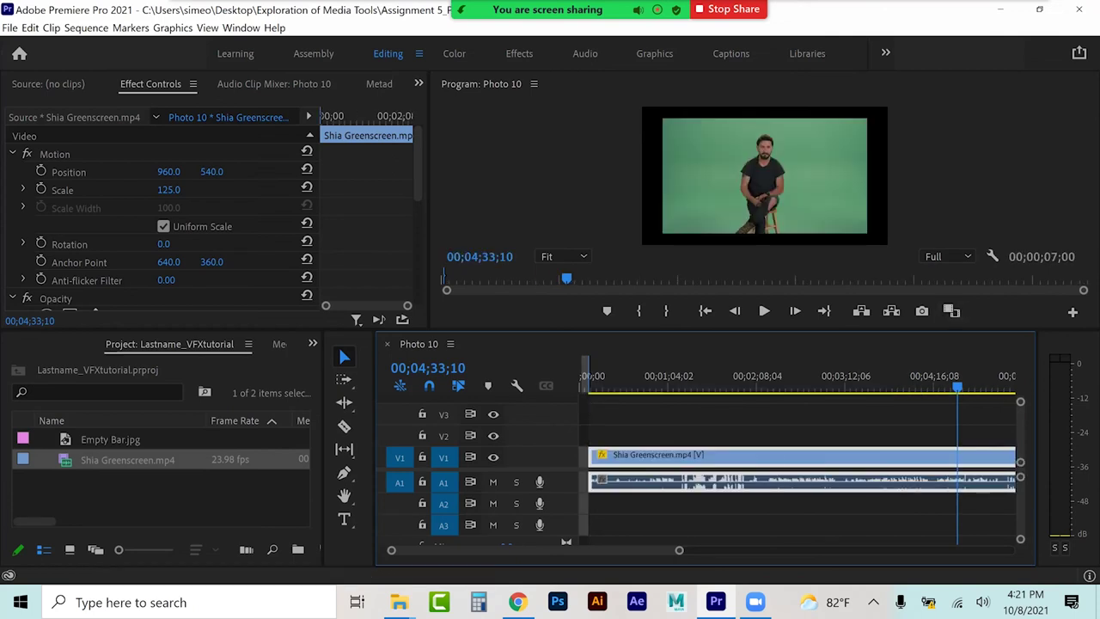
Step: Split the greenscreen clip with the Razor tool at 00;01;12;02 and again slightly less than a minute further along
mouse_move(675, 386)
mouse_down()
mouse_move(704, 386)
mouse_move(679, 387)
mouse_up()
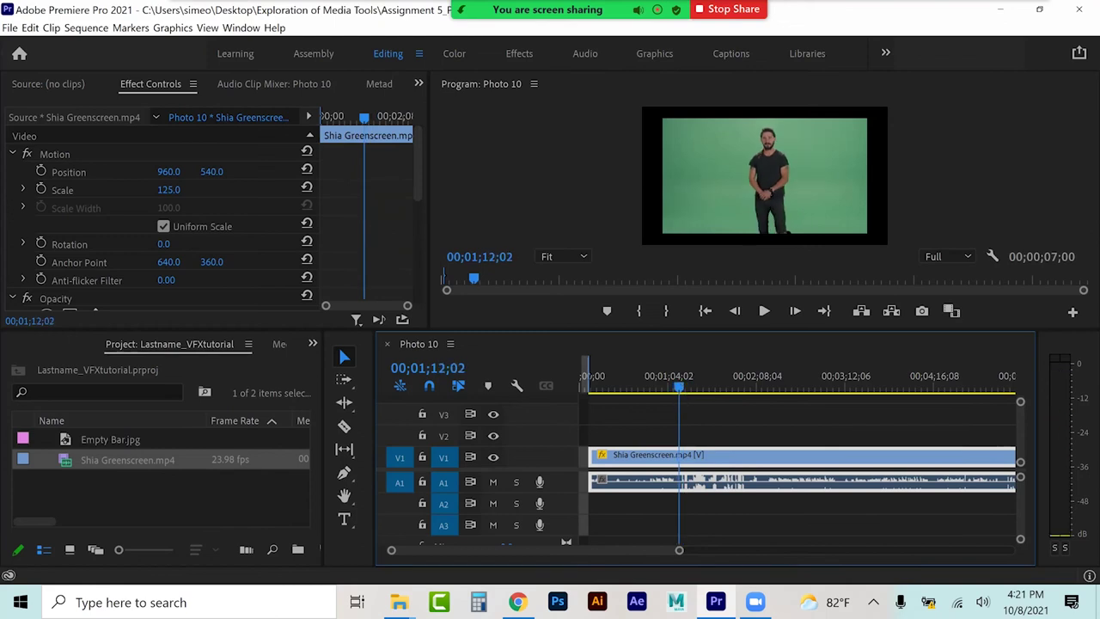
key(c)
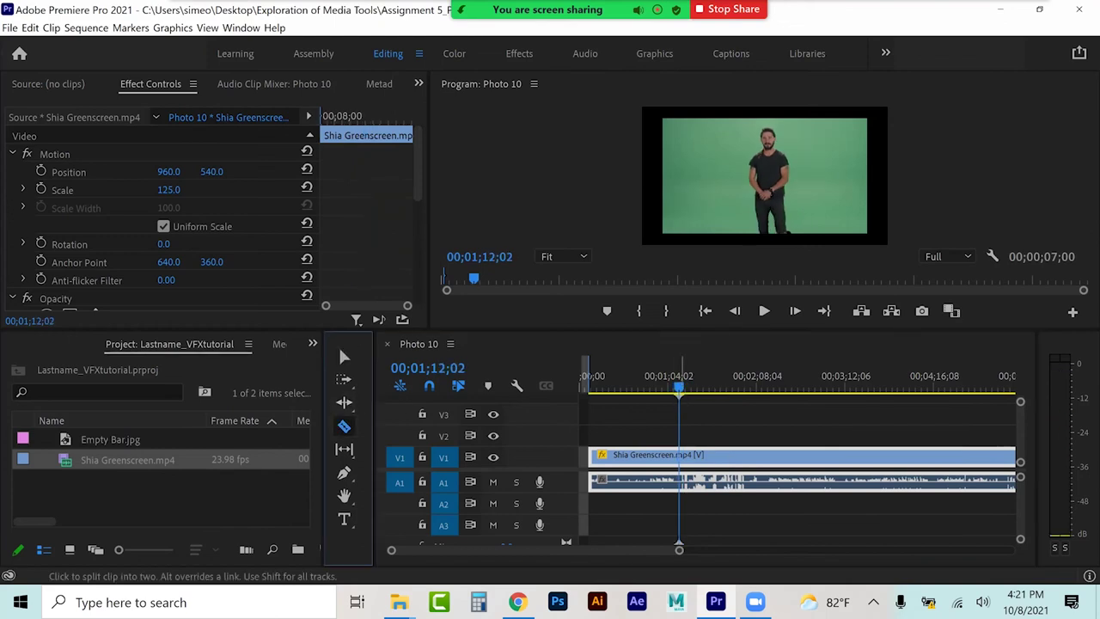
click(678, 455)
click(747, 456)
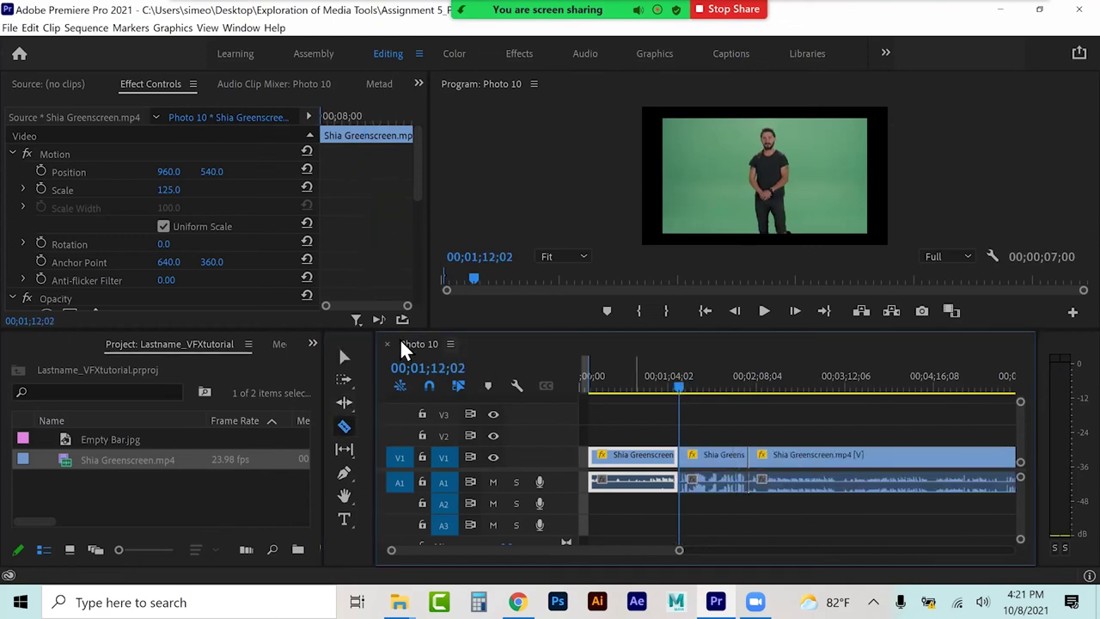
Step: Delete the first and last sections of the split clip and move the middle section to the start of track V2
click(343, 357)
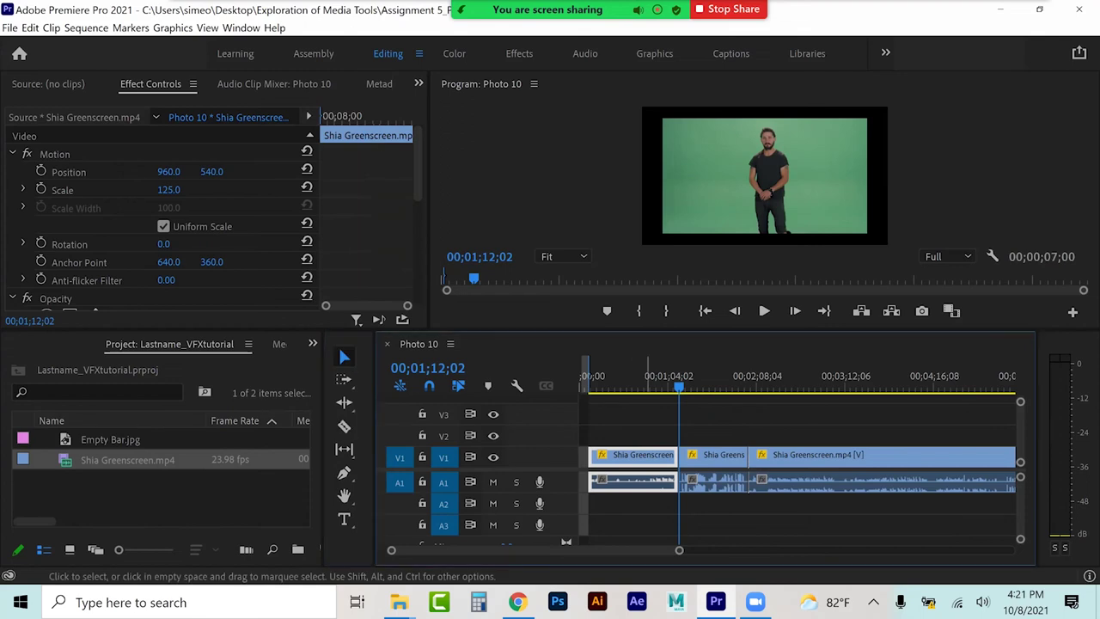
key(Delete)
key(Delete)
click(707, 455)
drag(713, 455, 622, 433)
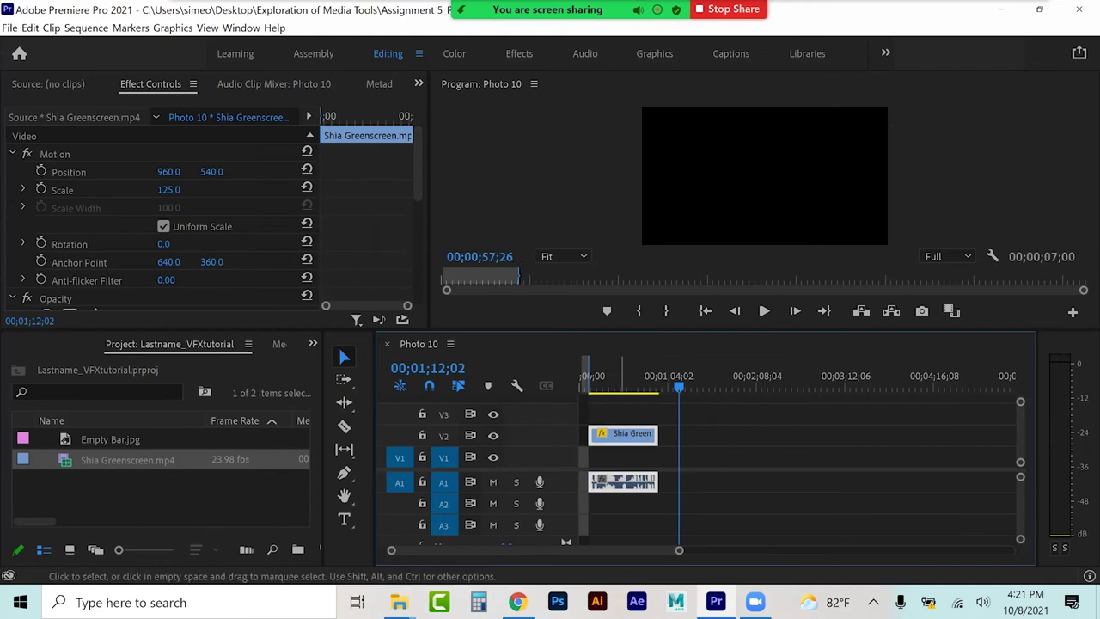
Step: Place the playhead at 00;00;23;17 and enlarge the program preview for a closer view of the greenscreen shot
click(622, 389)
drag(611, 388, 613, 385)
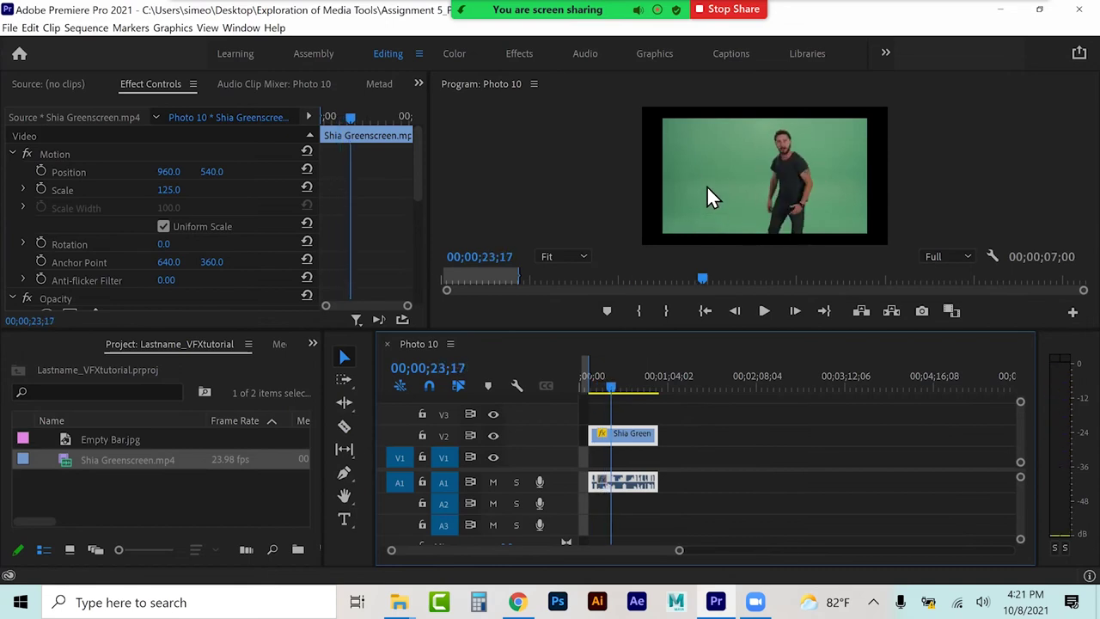
click(313, 344)
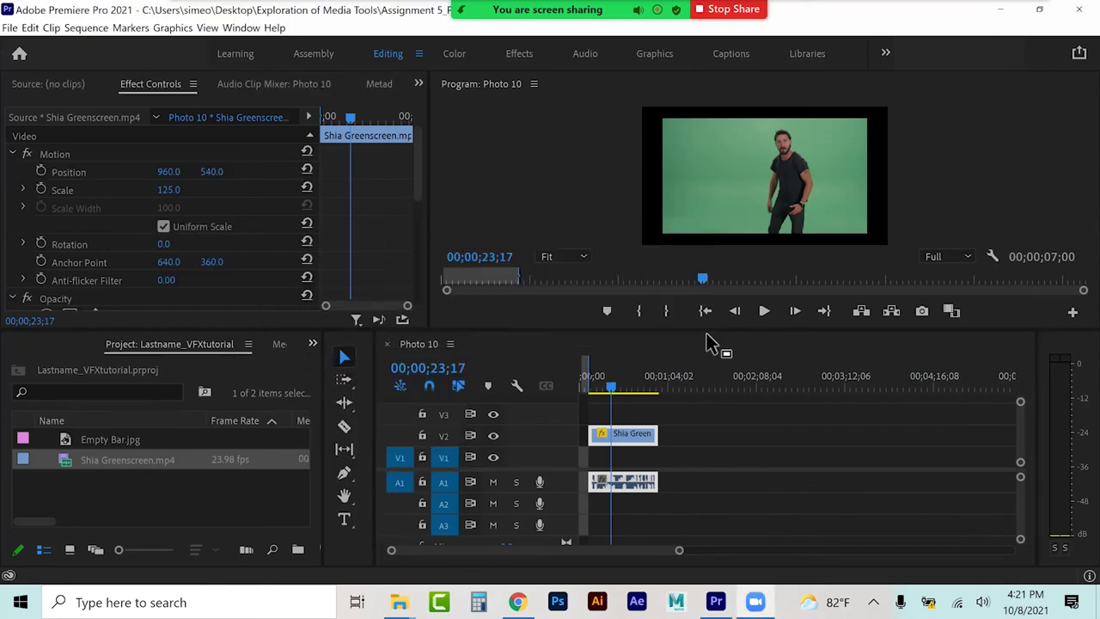
drag(718, 332, 717, 421)
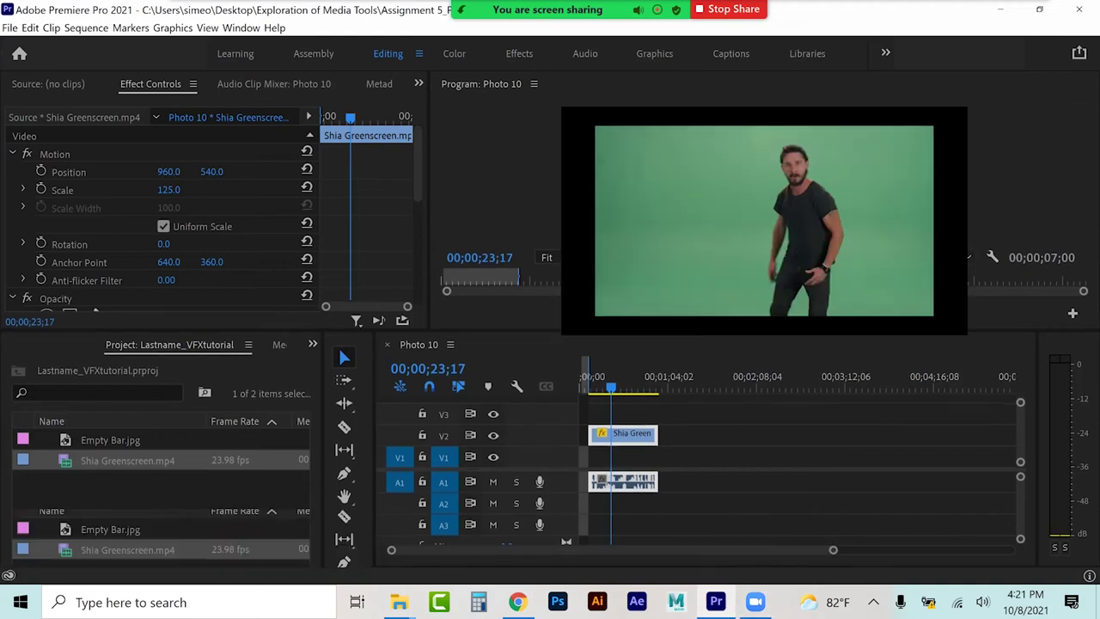
Step: Find Ultra Key among the keying video effects and apply it to the Shia Greenscreen clip on V2
click(313, 433)
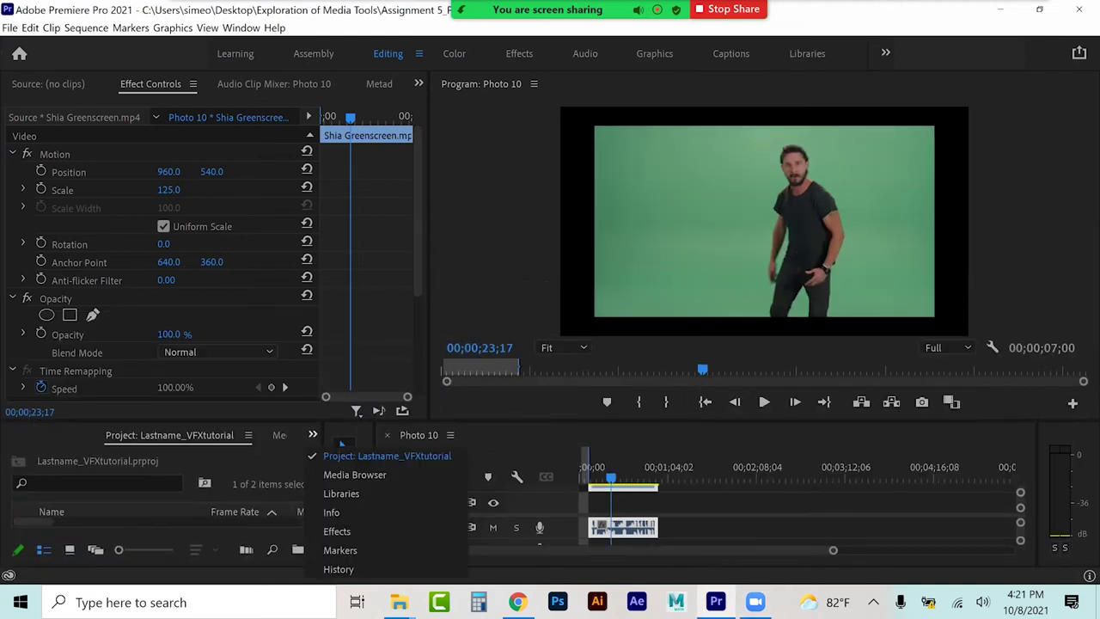
click(337, 531)
scroll(155, 512, down, 4)
click(21, 532)
scroll(155, 511, down, 4)
scroll(154, 511, down, 1)
click(79, 531)
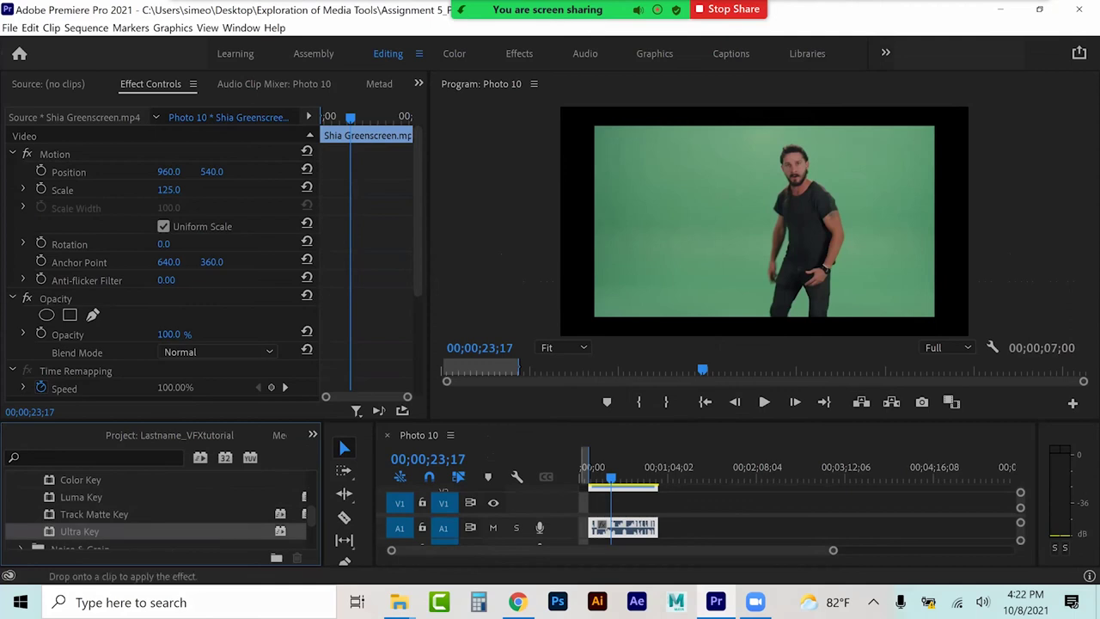
drag(622, 488, 633, 498)
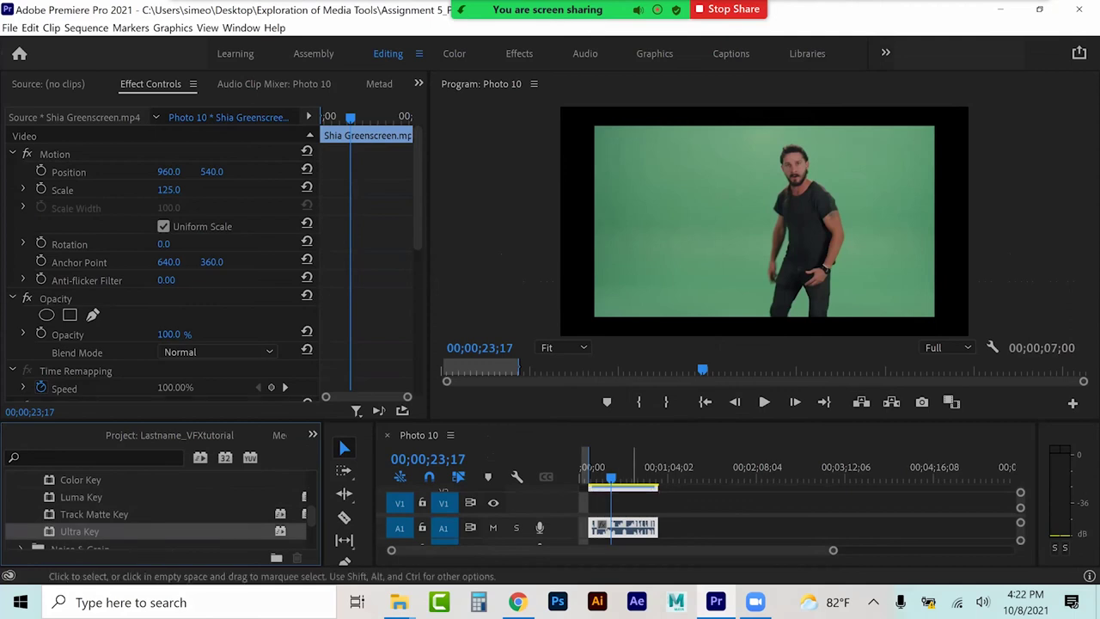
Step: Sample the green backdrop beside the man as the Ultra Key effect's Key Color
scroll(623, 505, right, 1)
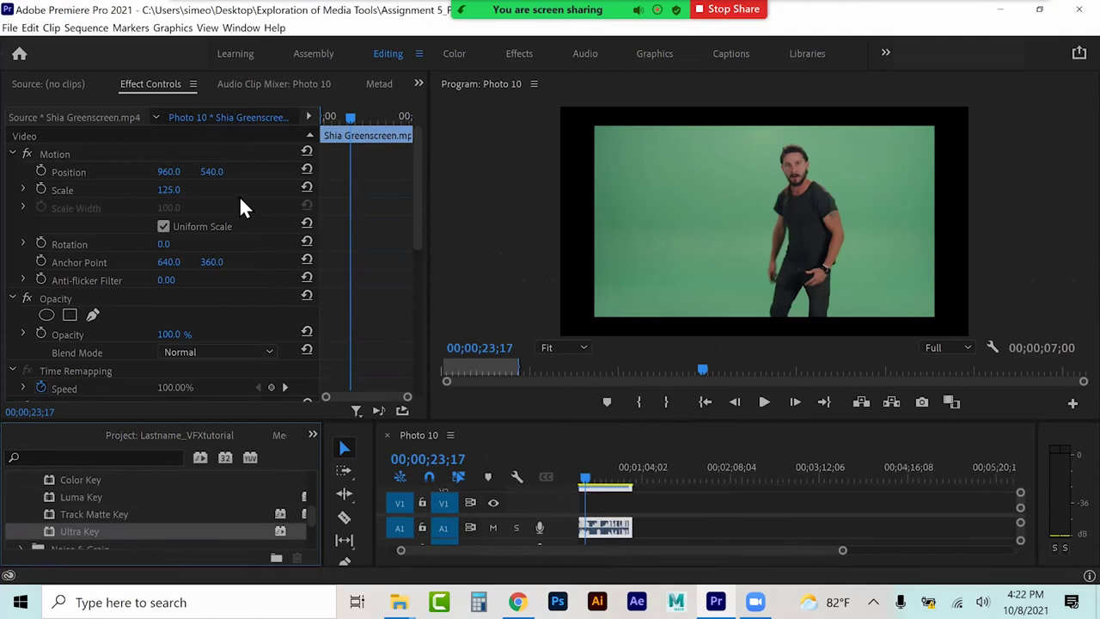
scroll(240, 206, down, 6)
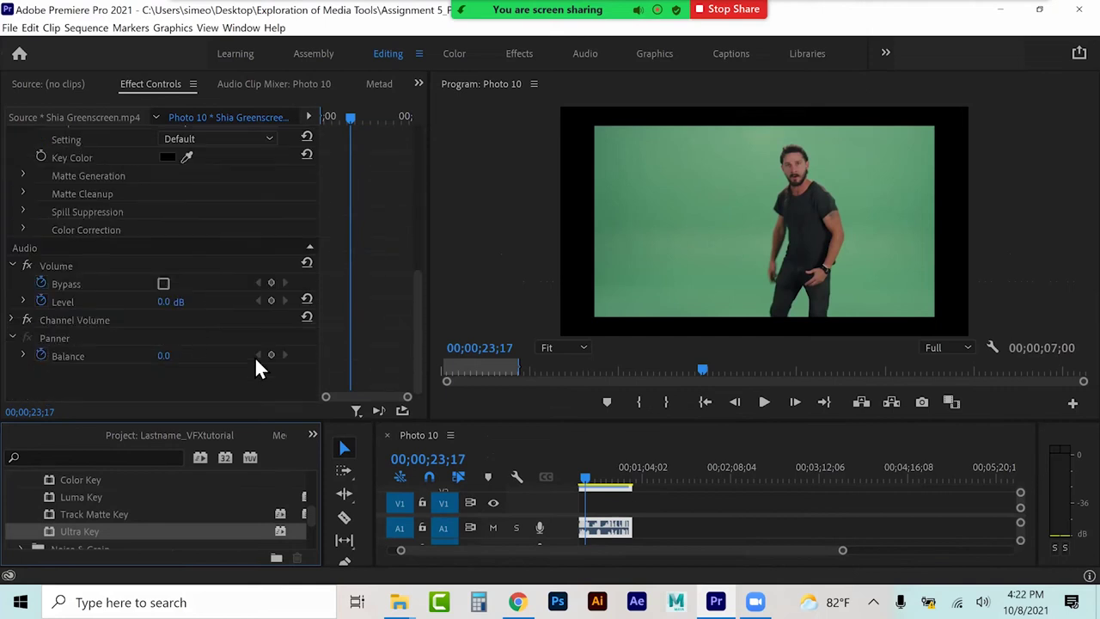
scroll(213, 316, up, 3)
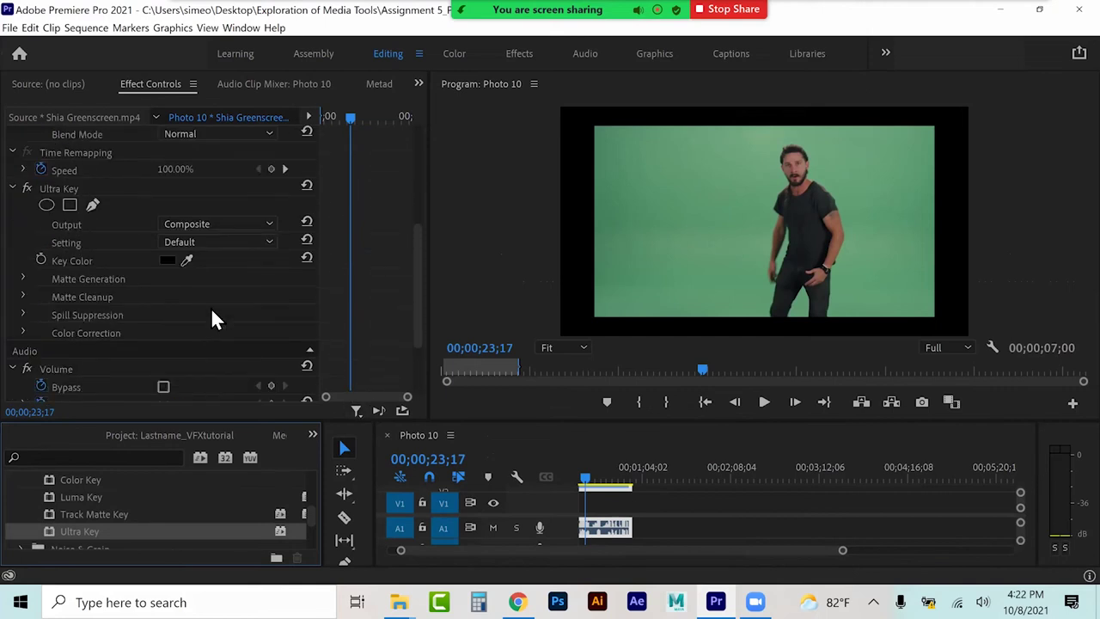
click(186, 262)
click(712, 229)
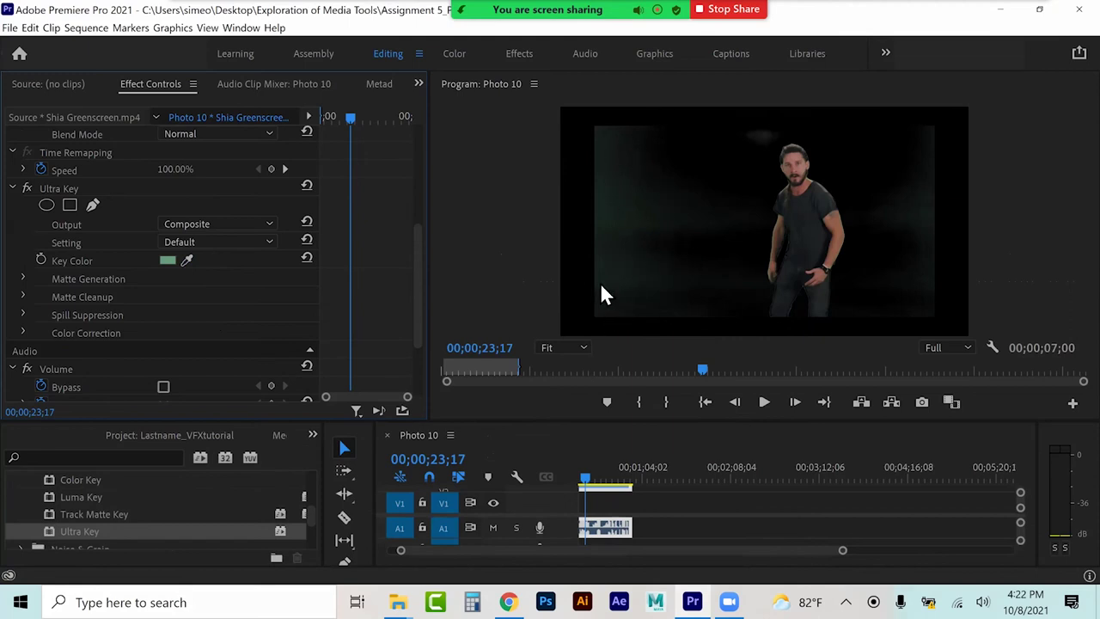
Step: Refine Ultra Key's Matte Generation with Transparency 52, Highlight 3 and Tolerance 99
click(23, 276)
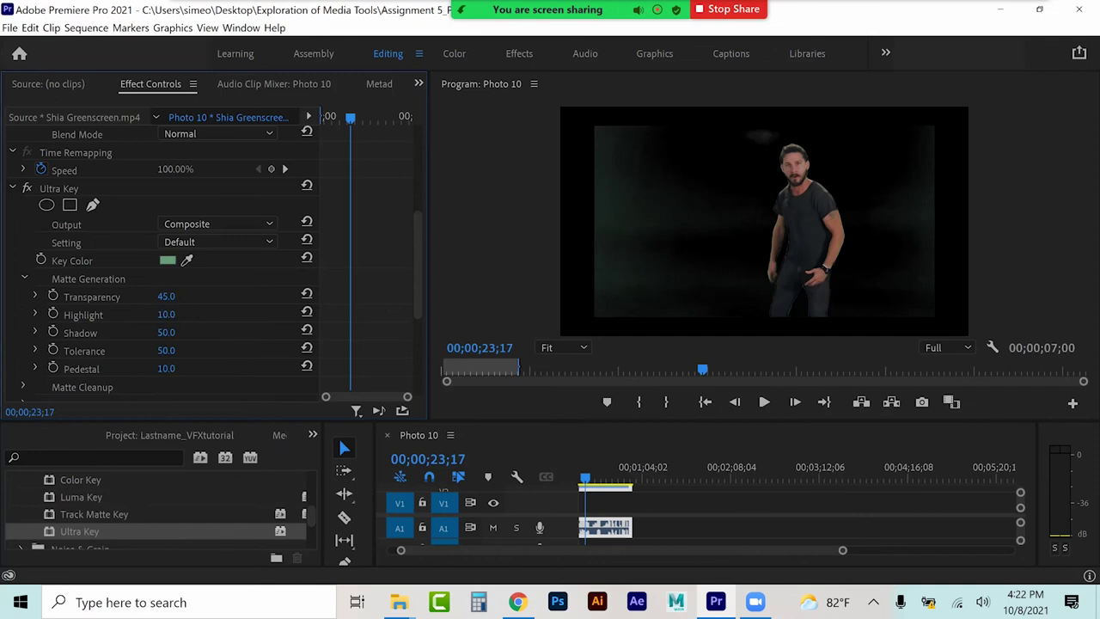
drag(167, 315, 182, 296)
click(24, 387)
scroll(232, 339, down, 2)
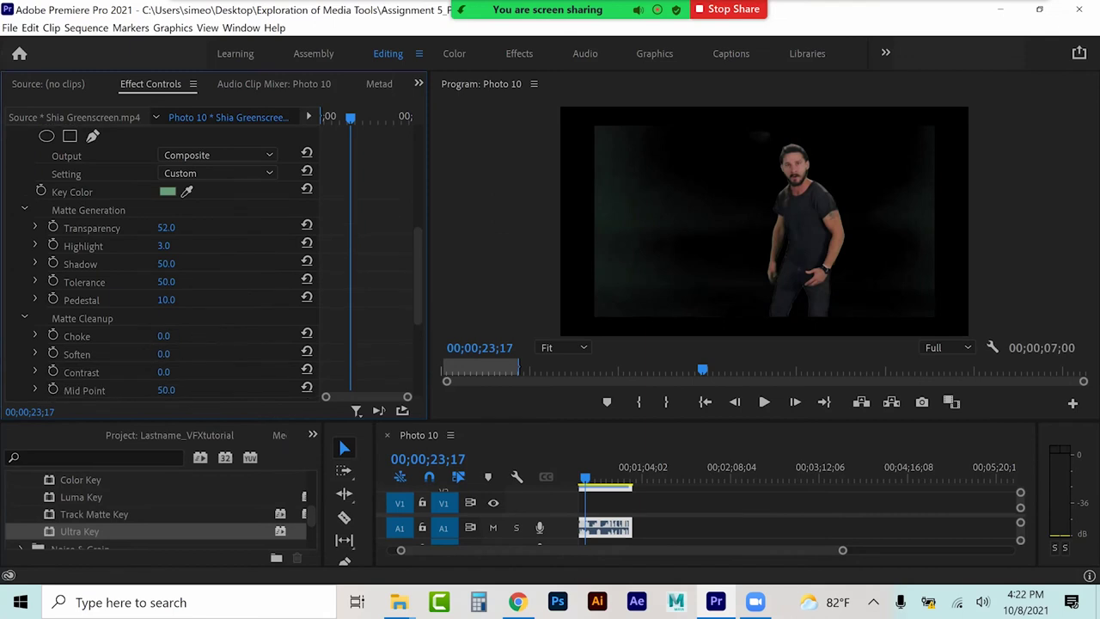
mouse_move(169, 336)
mouse_down()
mouse_move(249, 336)
mouse_move(163, 336)
mouse_up()
drag(169, 283, 191, 284)
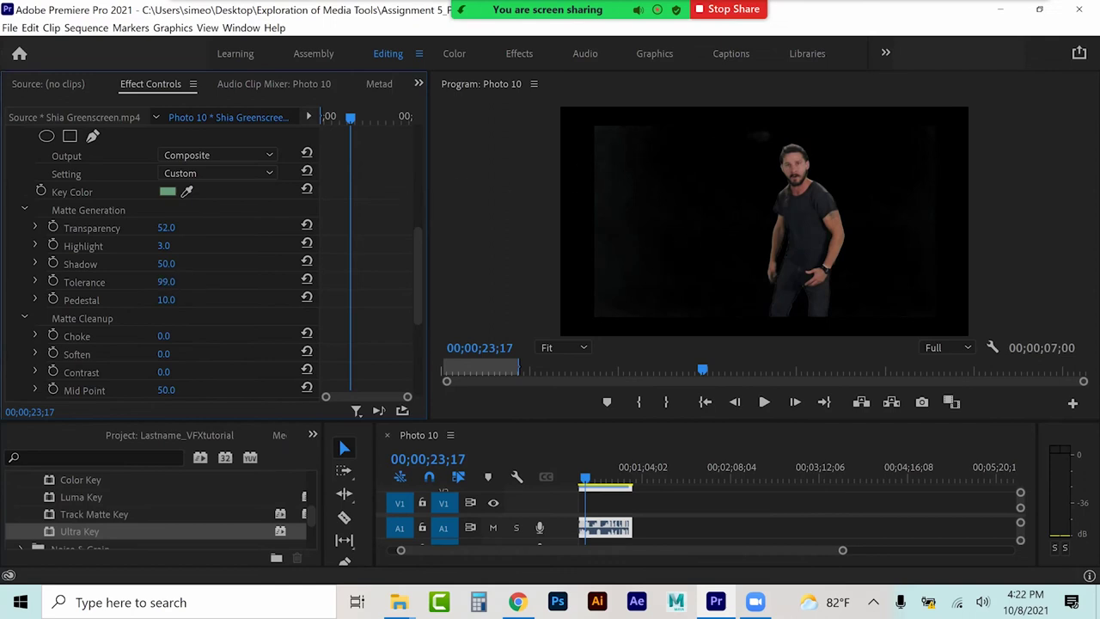
Step: Set Desaturate to 76 in Ultra Key's Spill Suppression
scroll(206, 339, down, 3)
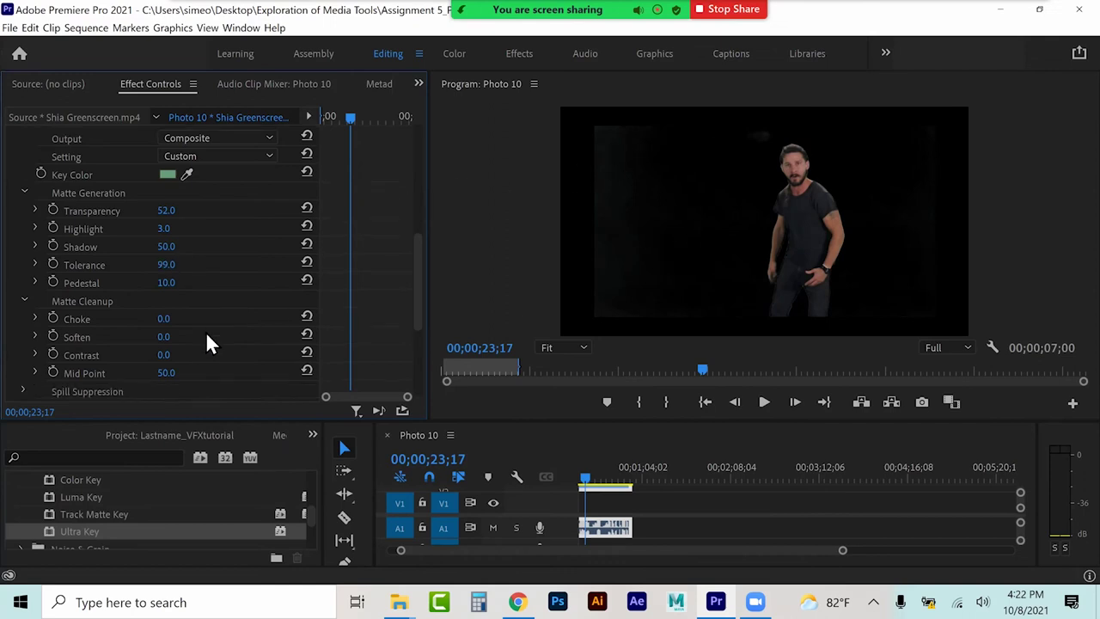
click(21, 338)
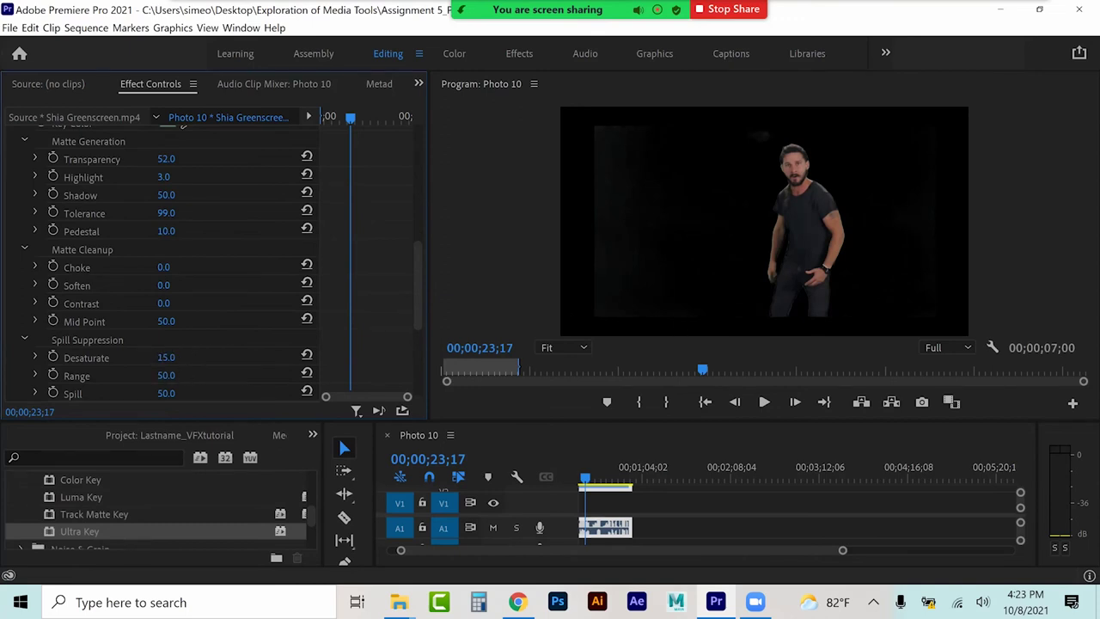
drag(166, 357, 182, 360)
scroll(200, 313, down, 2)
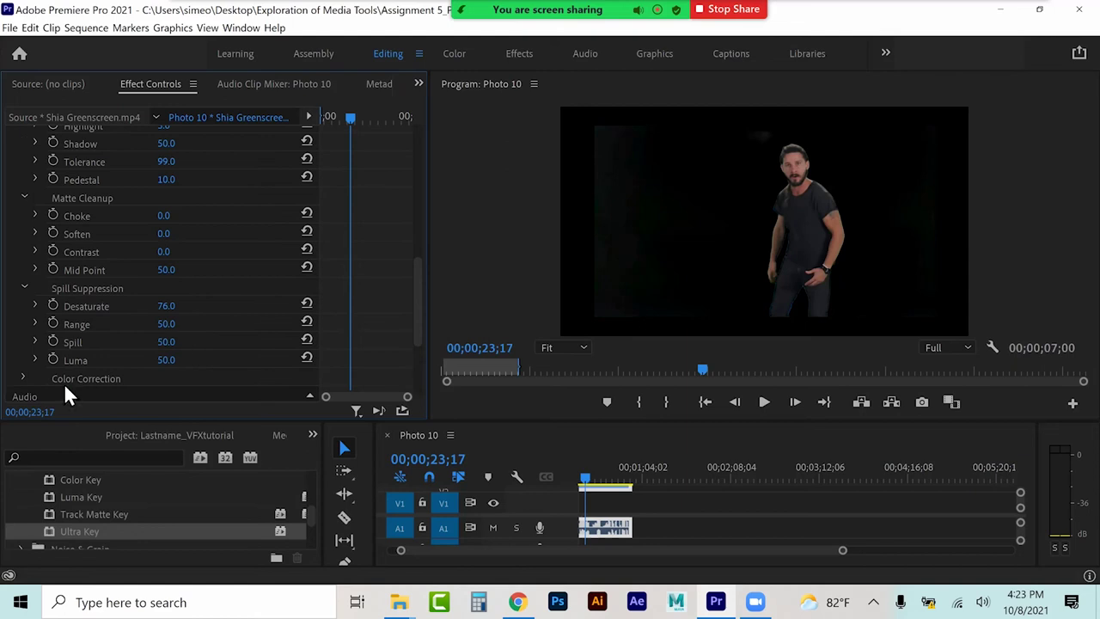
Step: Adjust the Hue and Saturation in Ultra Key's Color Correction settings, then deselect the clip
click(21, 378)
scroll(220, 332, down, 3)
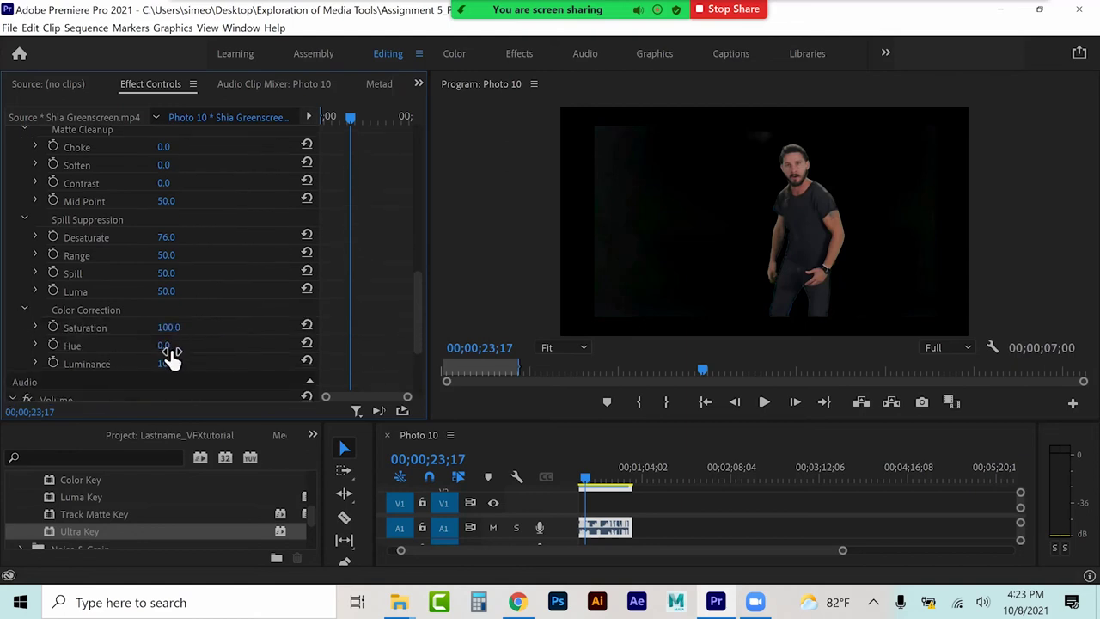
mouse_move(163, 345)
mouse_down()
mouse_move(179, 345)
mouse_move(155, 346)
mouse_up()
drag(168, 327, 186, 327)
click(712, 507)
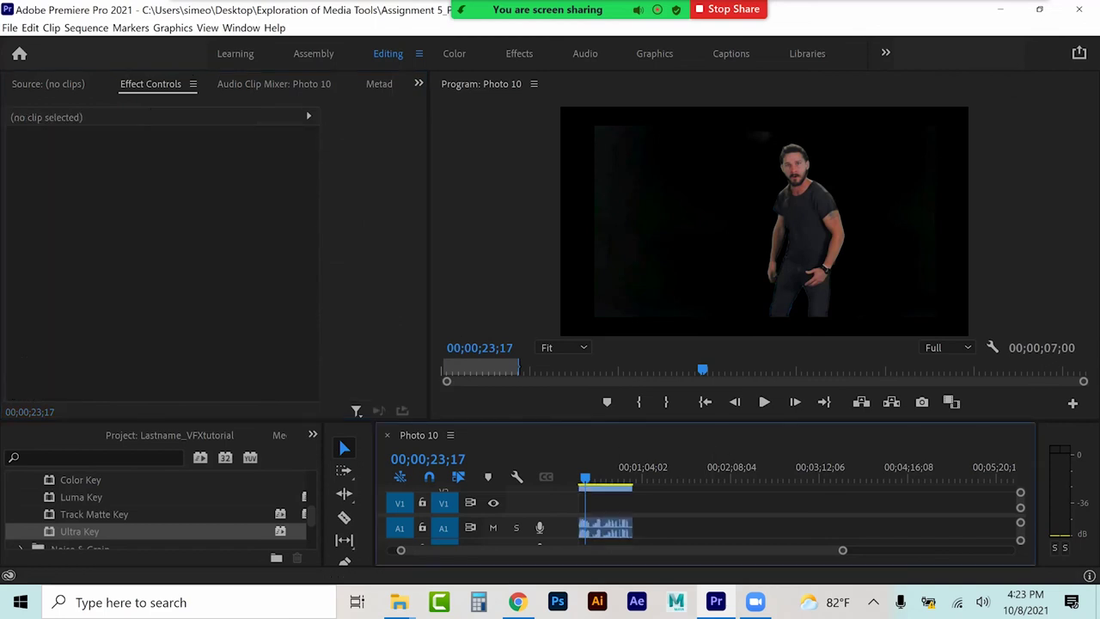
Step: Place Empty Bar.jpg on V1 beneath the keyed clip, matching its length, and set the image's Scale to 196
key(shift+1)
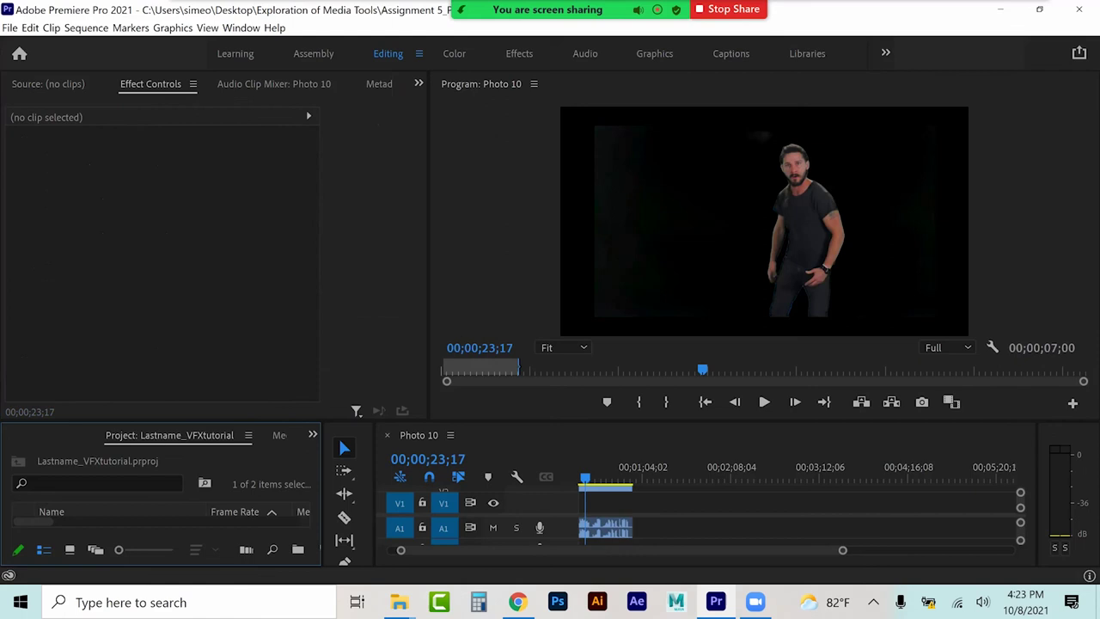
drag(160, 421, 160, 392)
scroll(156, 501, down, 1)
scroll(155, 500, up, 1)
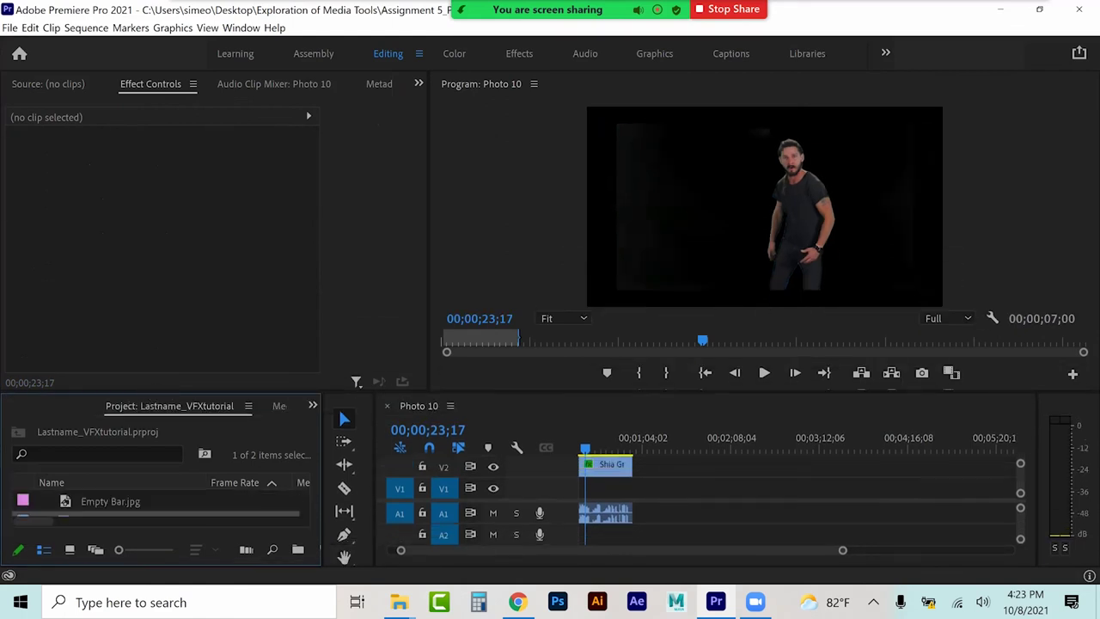
click(110, 501)
drag(110, 501, 632, 488)
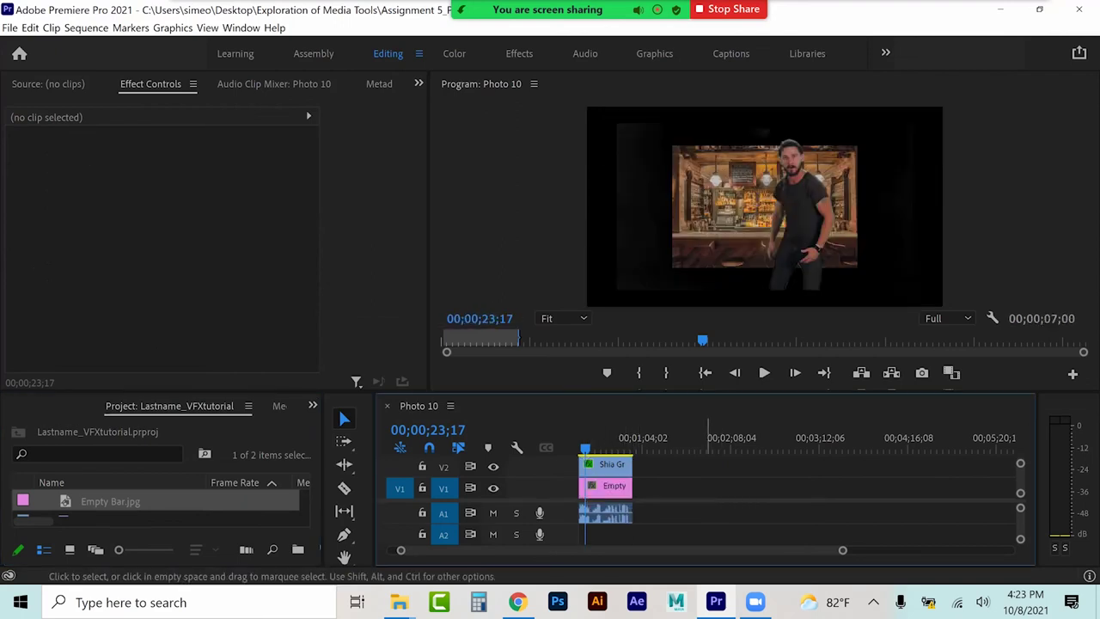
click(610, 486)
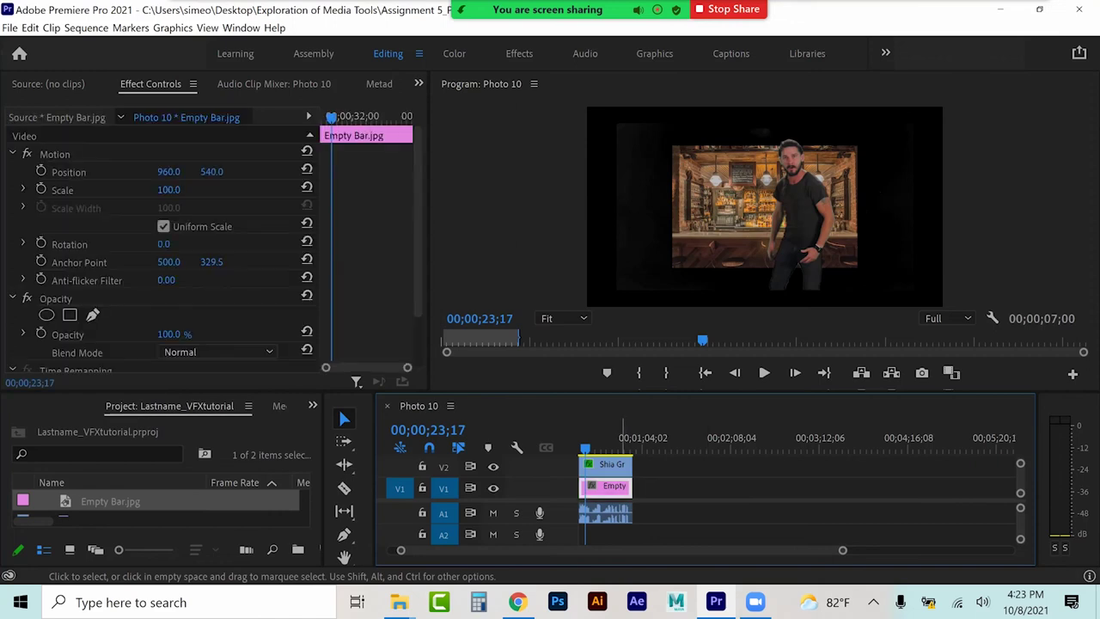
drag(172, 196, 255, 196)
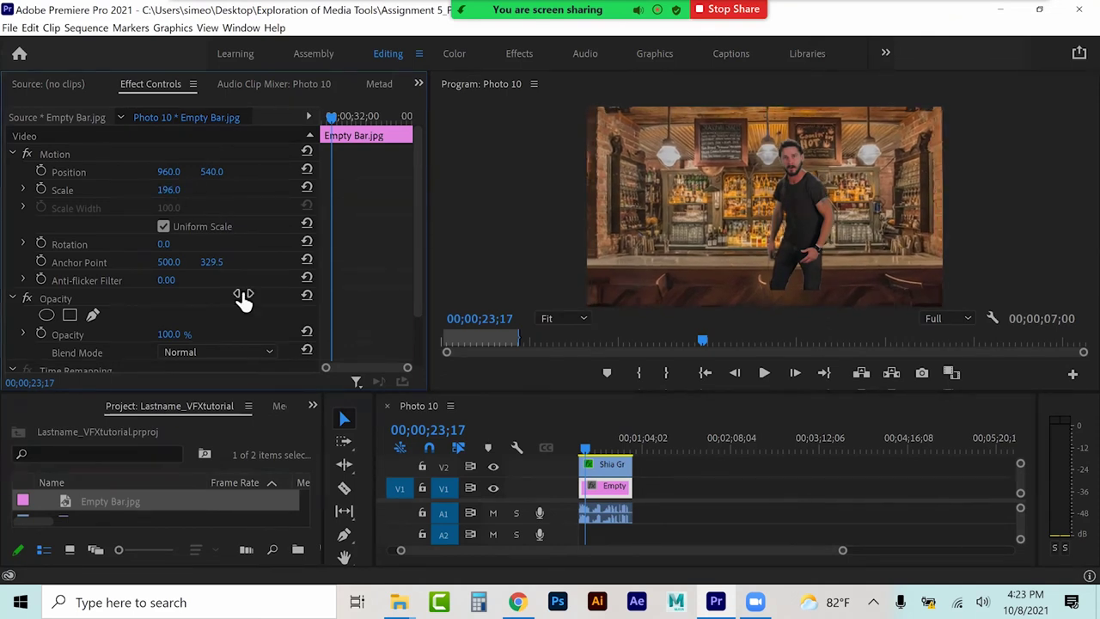
Step: Set the Shia Greenscreen clip's Scale to 93 and its vertical Position to 601
click(601, 465)
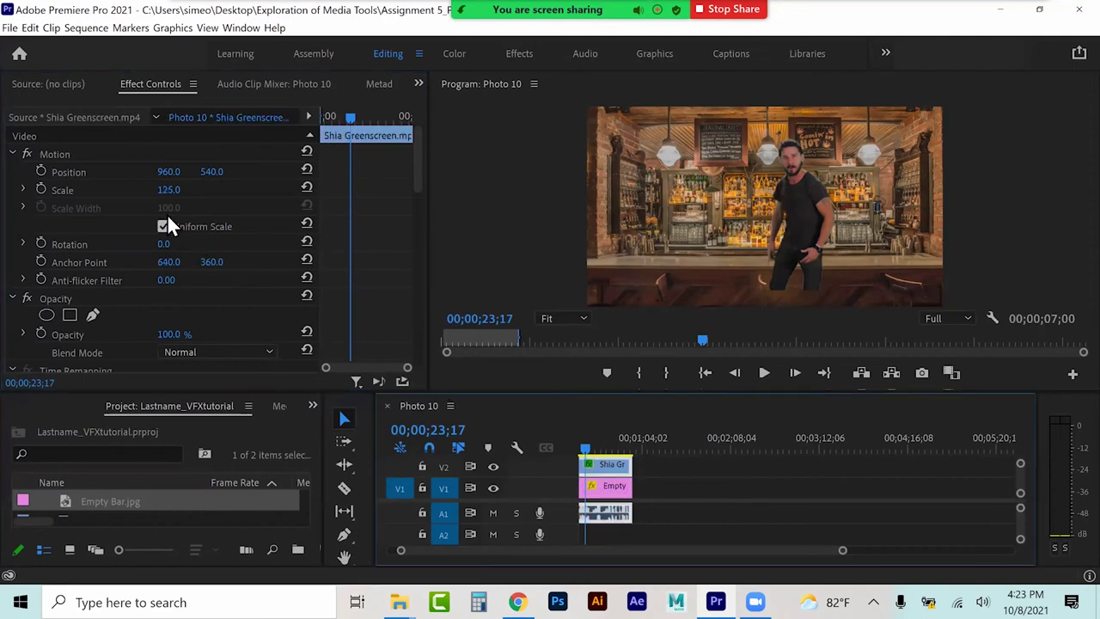
drag(170, 190, 138, 189)
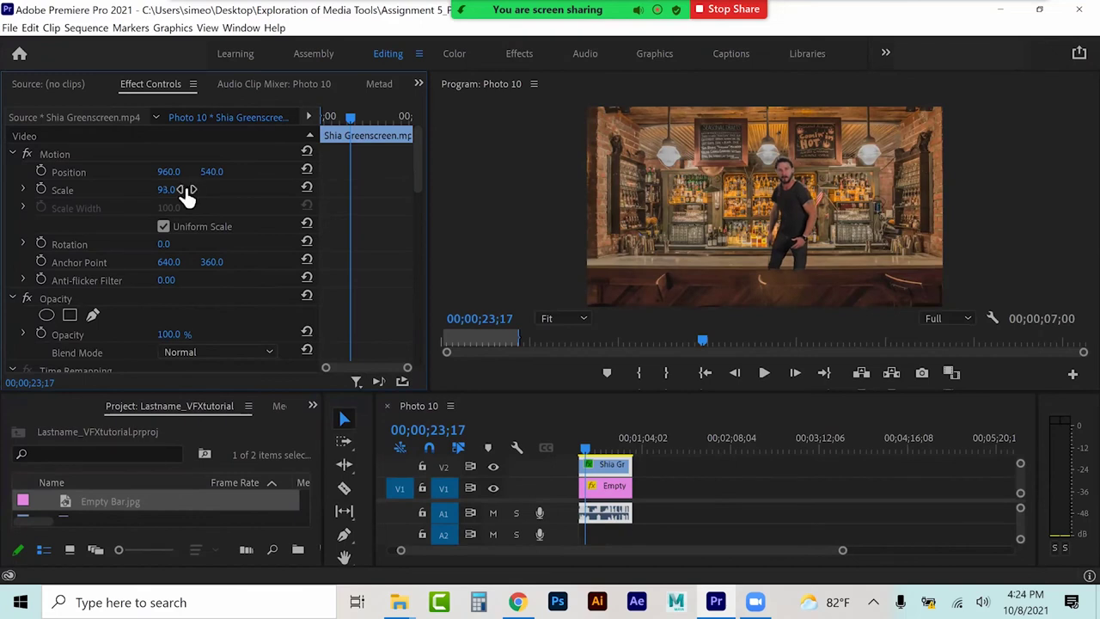
mouse_move(214, 173)
mouse_down()
mouse_move(262, 173)
mouse_move(221, 172)
mouse_up()
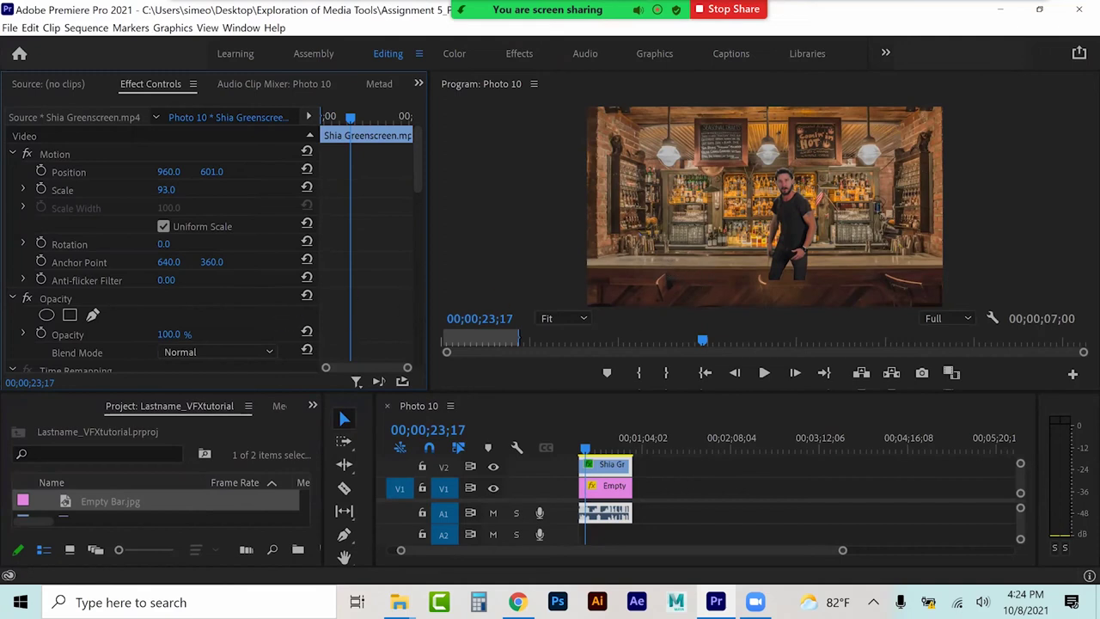
Step: Add a rectangular opacity mask to the greenscreen clip and reshape it to cover the full width of the bar counter
click(71, 316)
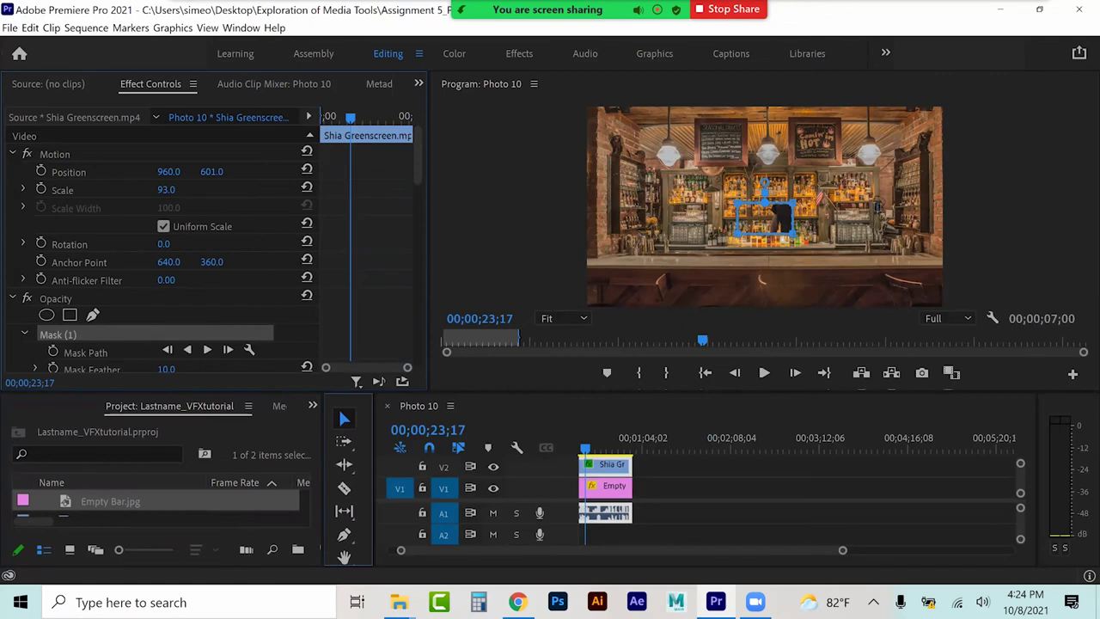
click(877, 207)
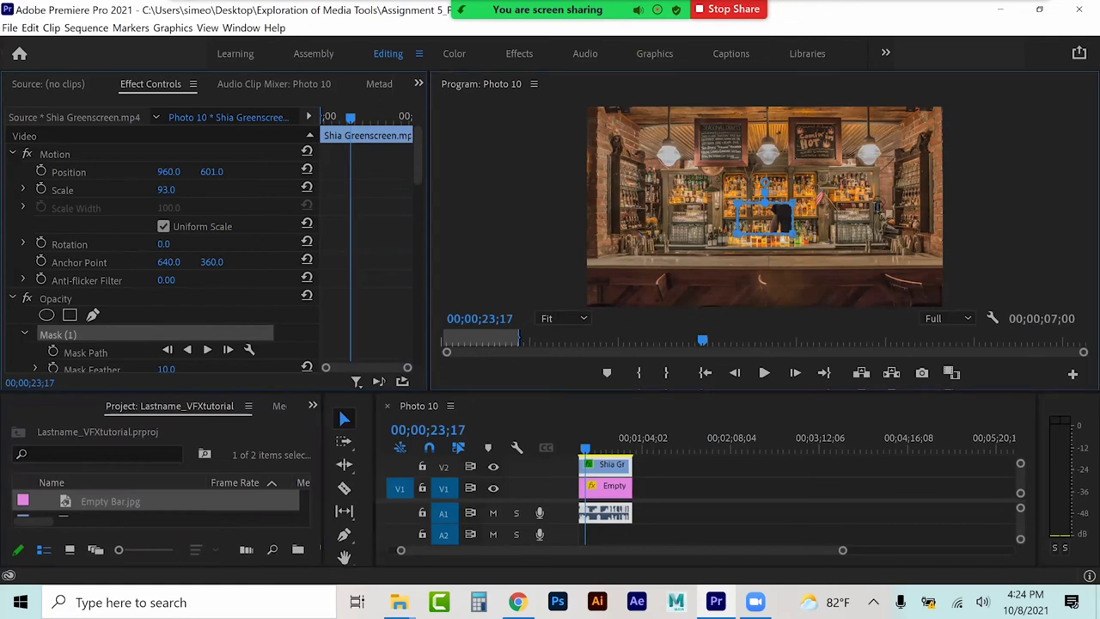
drag(764, 233, 763, 302)
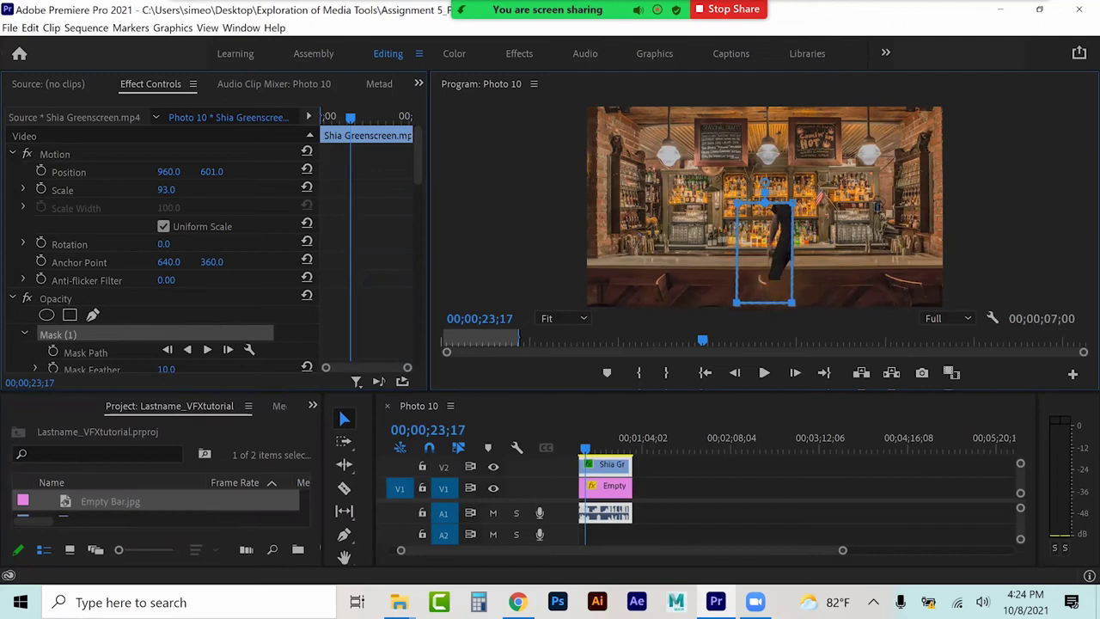
drag(792, 202, 770, 260)
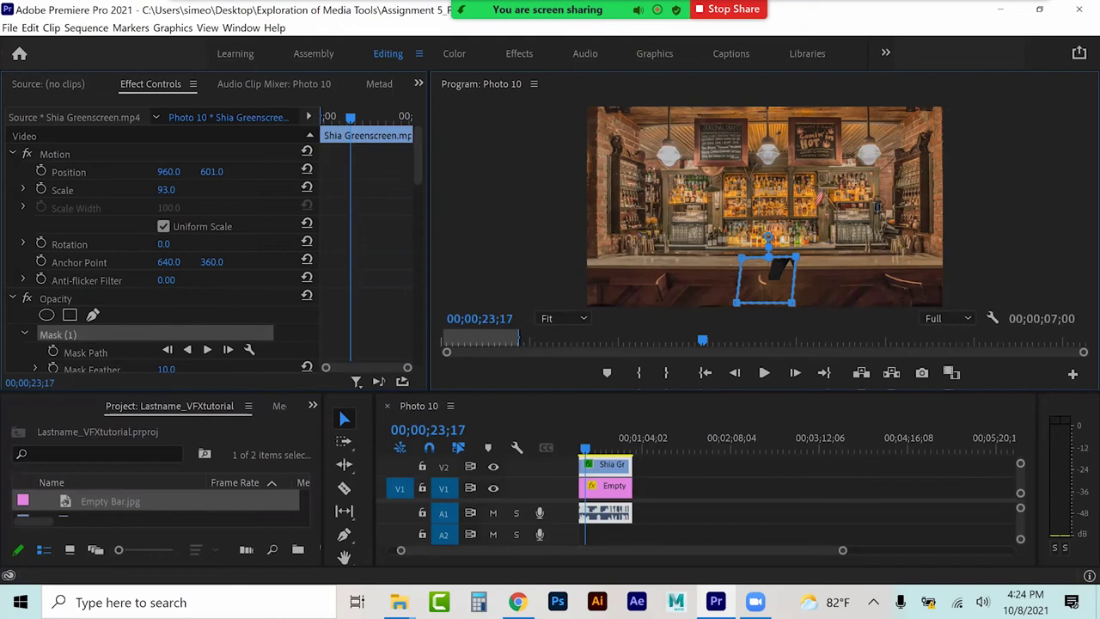
drag(793, 279, 790, 281)
key(ctrl+z)
drag(793, 279, 939, 276)
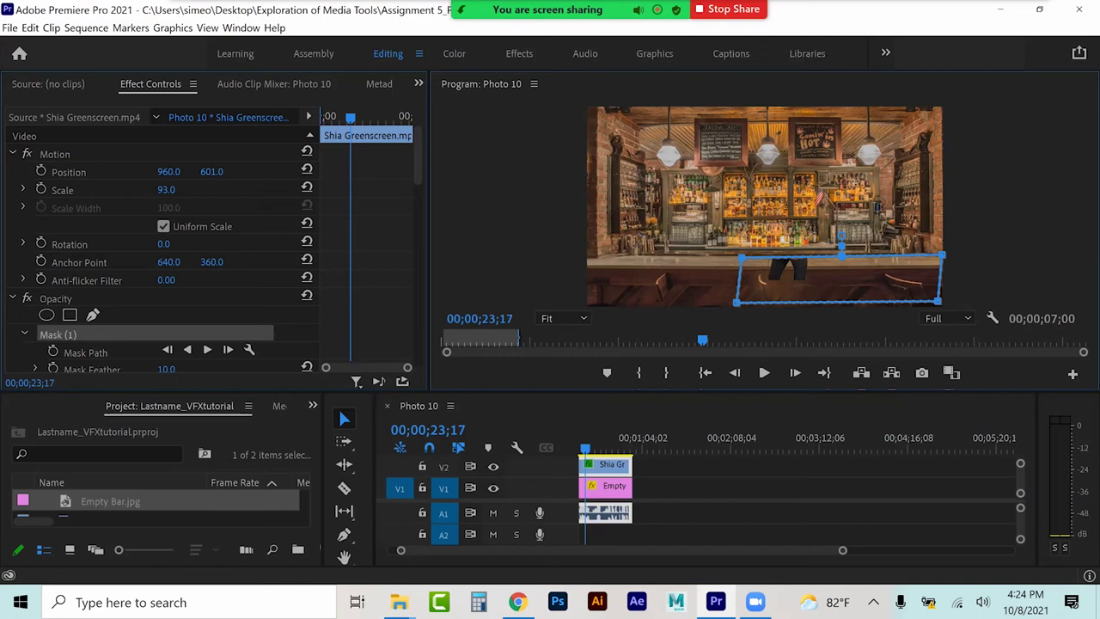
drag(709, 312, 589, 305)
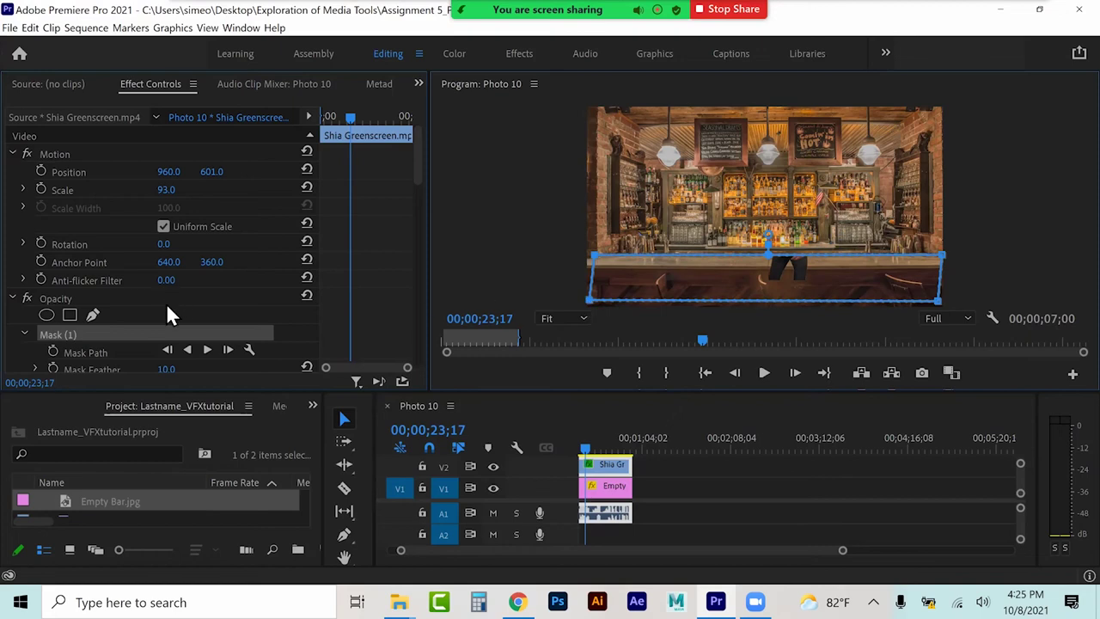
Step: Invert the greenscreen clip's opacity mask and deselect the clip
scroll(189, 331, down, 4)
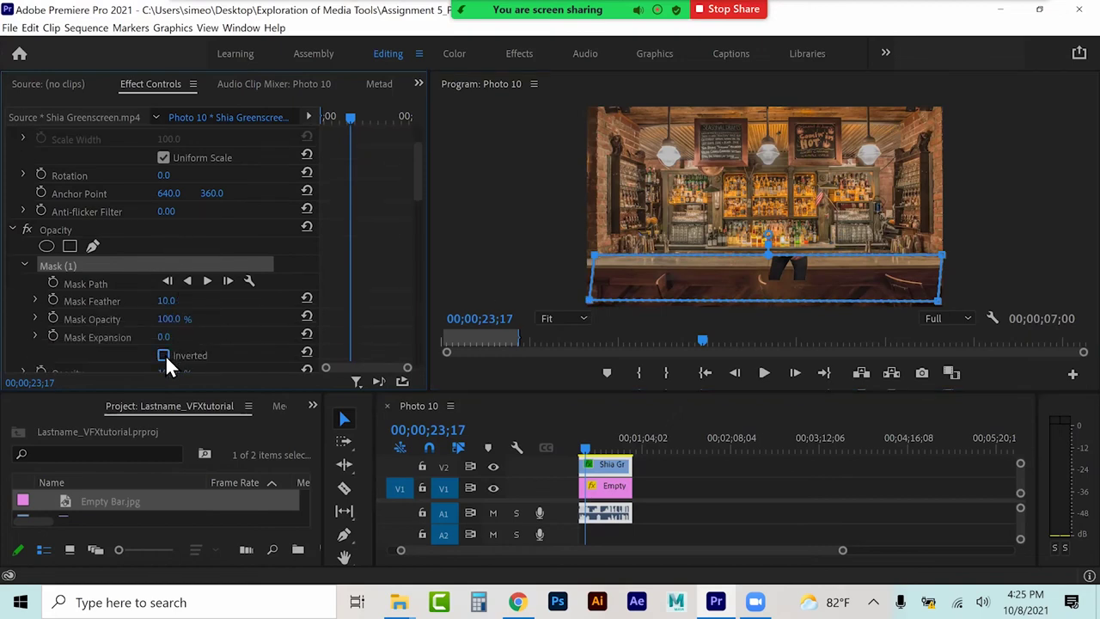
click(165, 354)
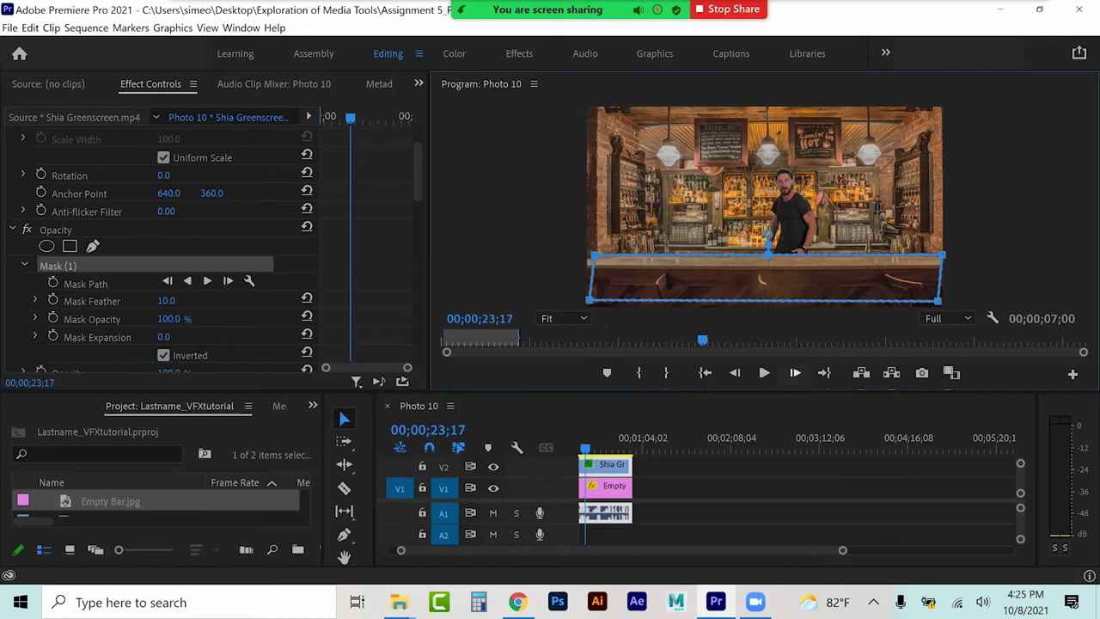
click(767, 477)
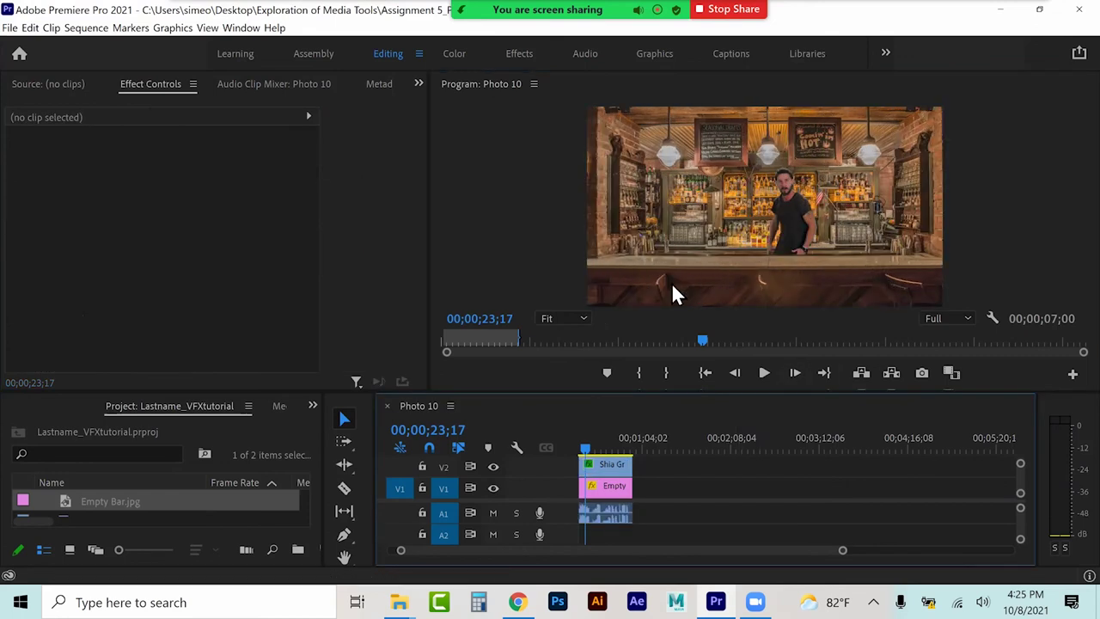
Step: Extend the start of Empty Bar.jpg on V1 back to the start of the greenscreen clip
click(581, 447)
key(Home)
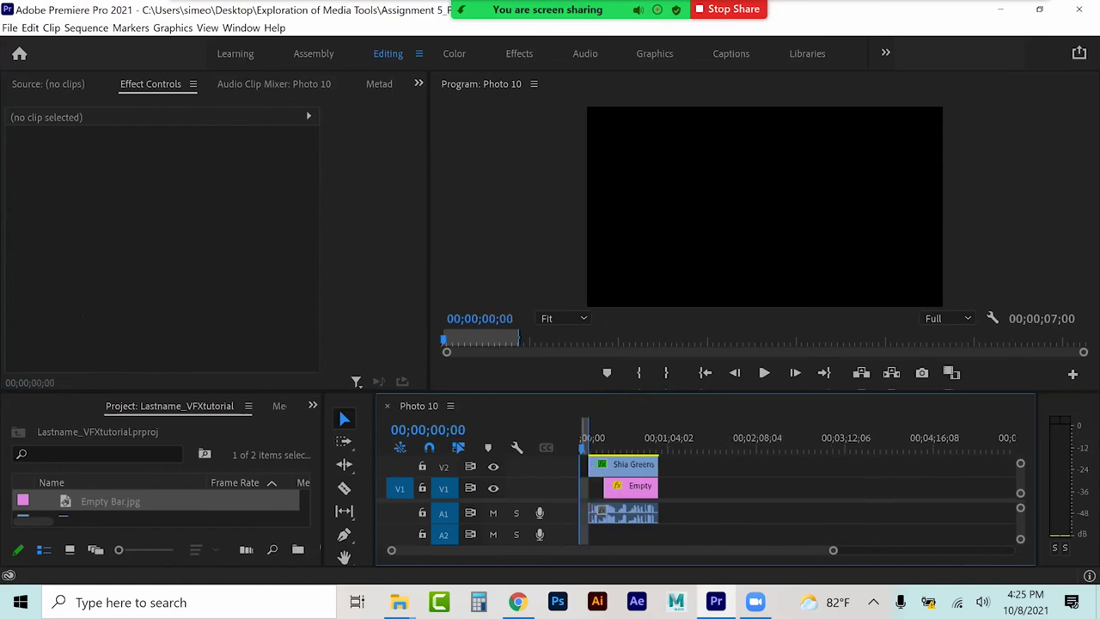
drag(604, 486, 588, 486)
drag(832, 549, 609, 550)
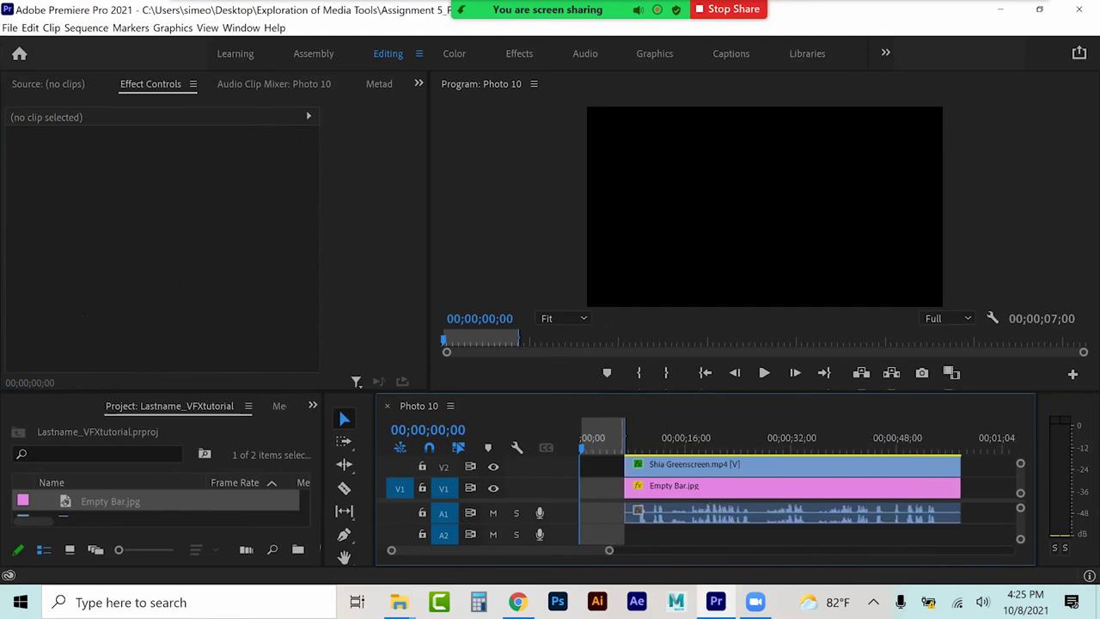
Step: Set the sequence's In and Out points to the start and end of the clips, and briefly play the range
drag(518, 337, 661, 337)
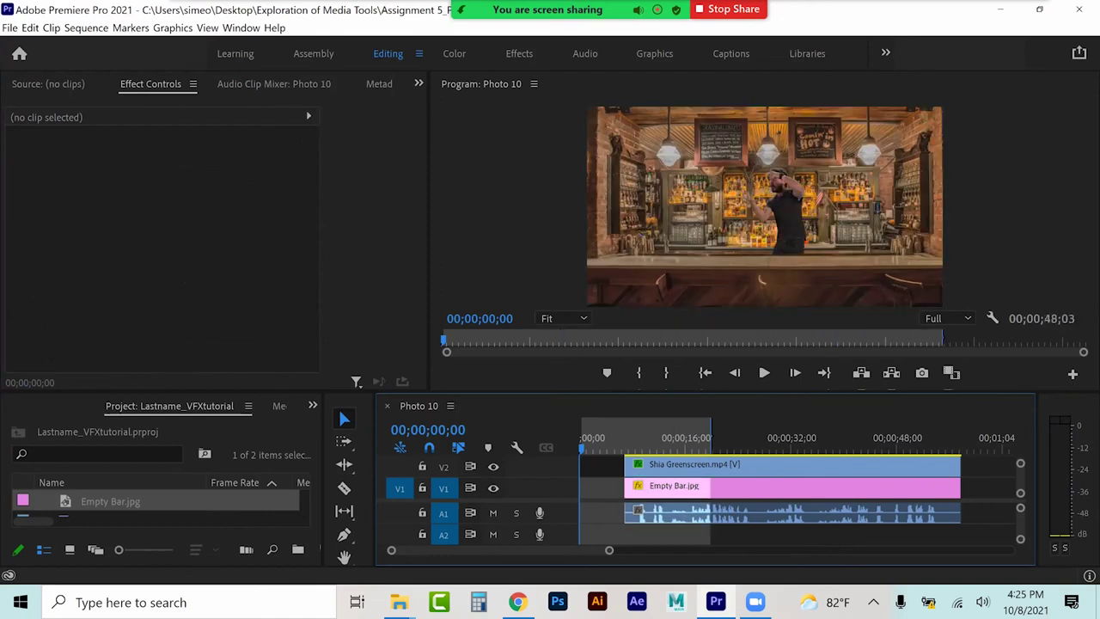
drag(957, 438, 960, 439)
click(627, 438)
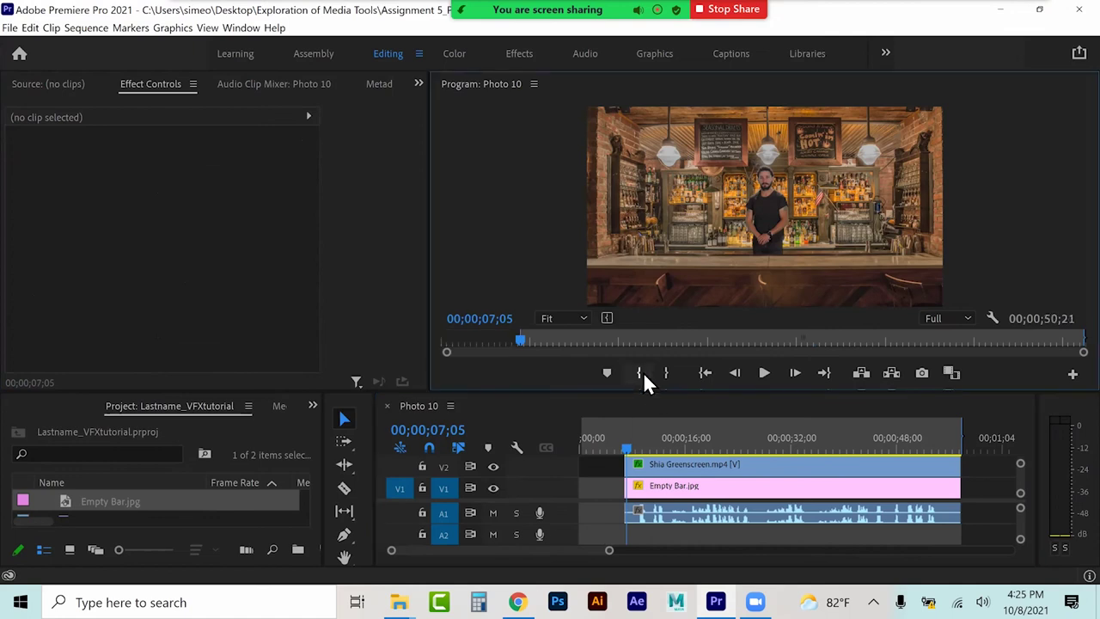
click(639, 372)
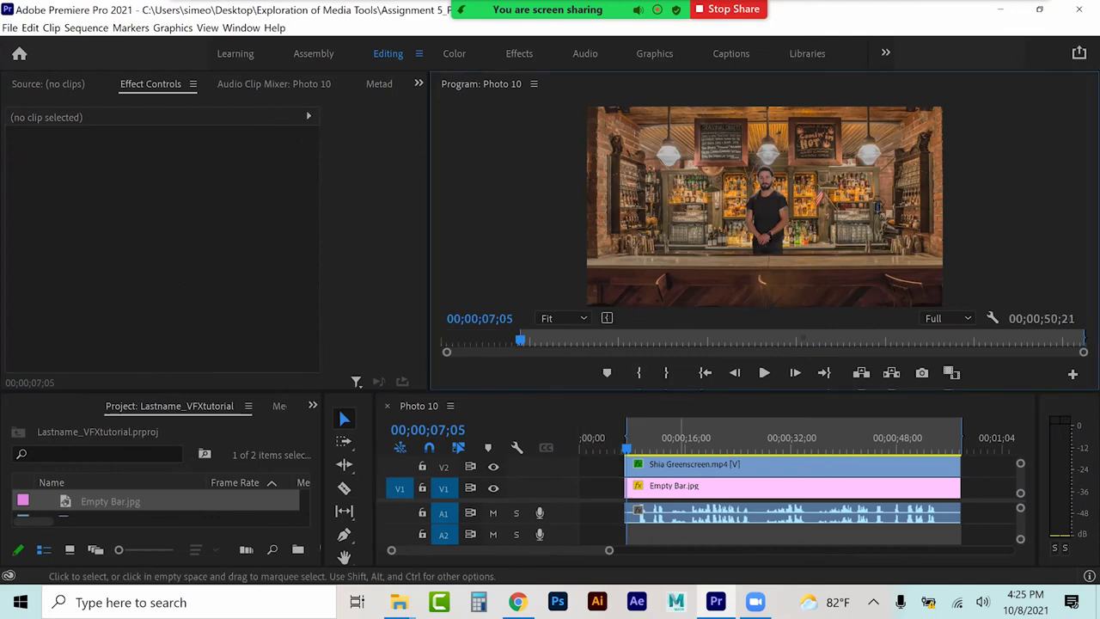
key(space)
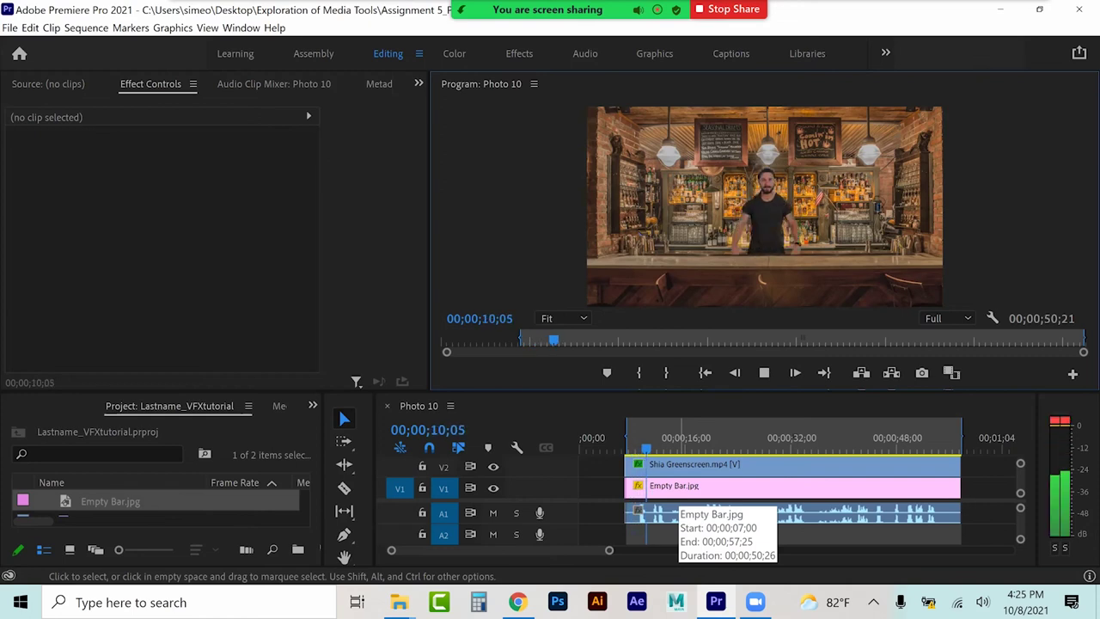
key(space)
Step: Set the greenscreen clip's audio Volume Level to -6 dB
click(690, 464)
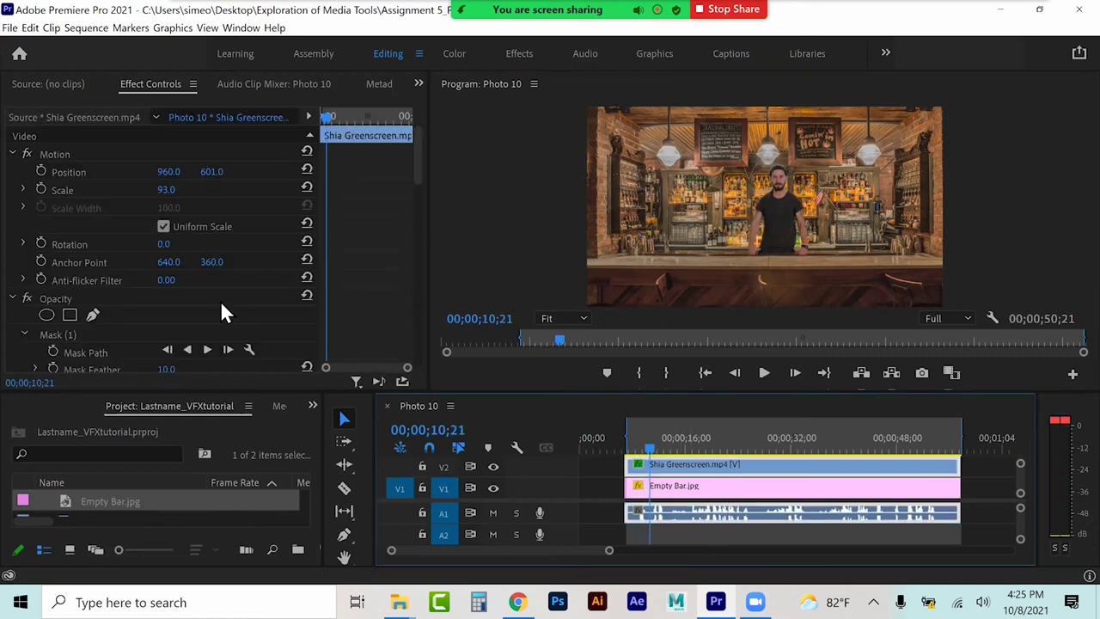
scroll(210, 274, down, 5)
scroll(197, 329, down, 15)
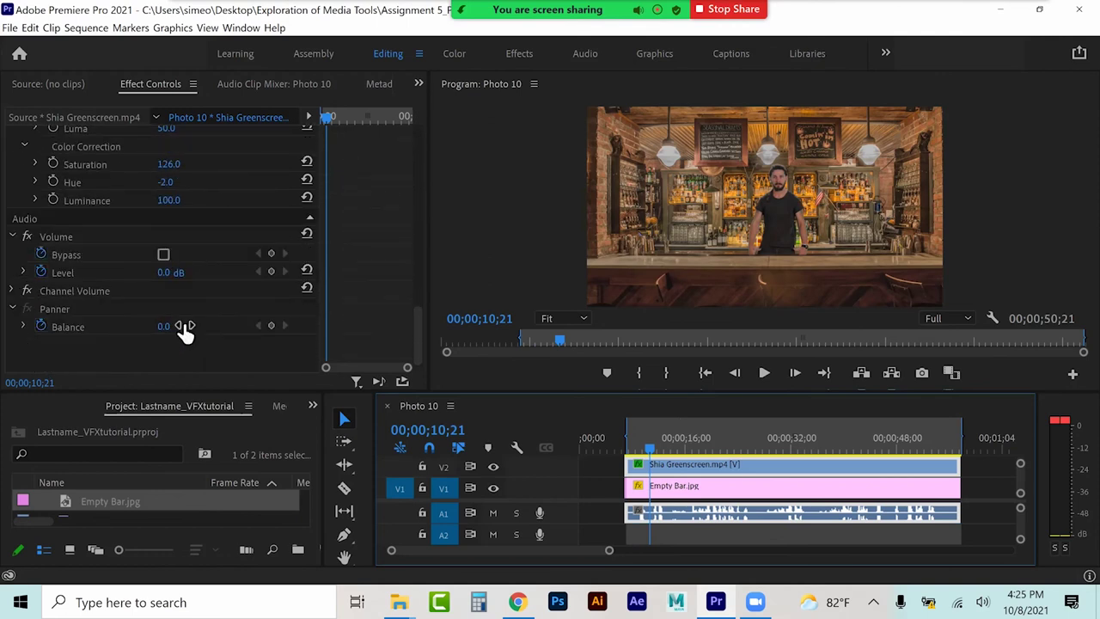
click(164, 272)
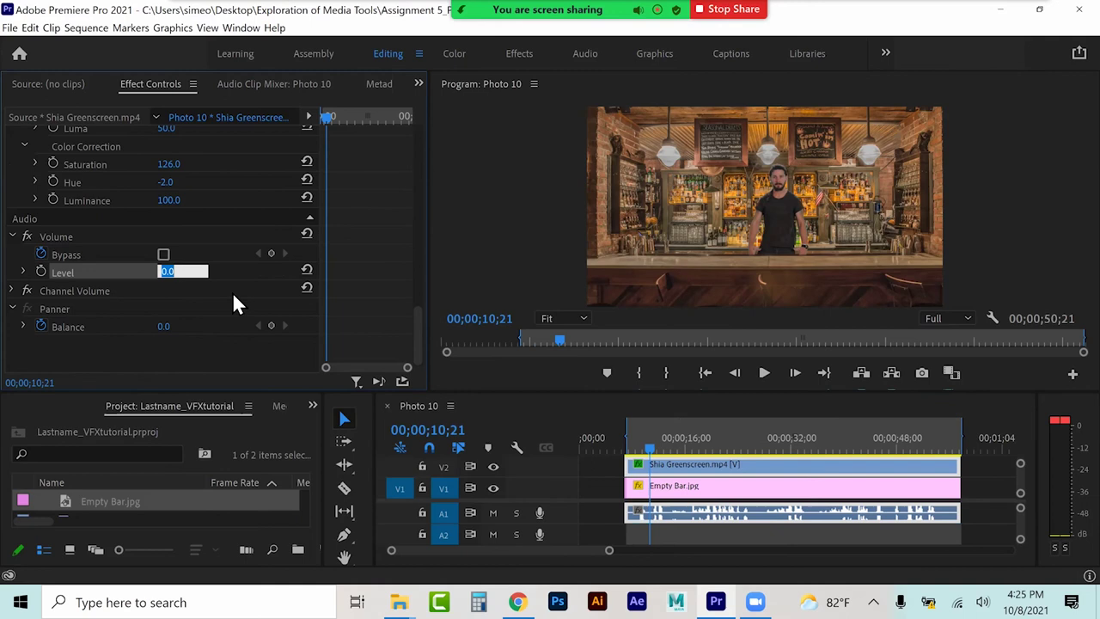
text(-6)
key(Return)
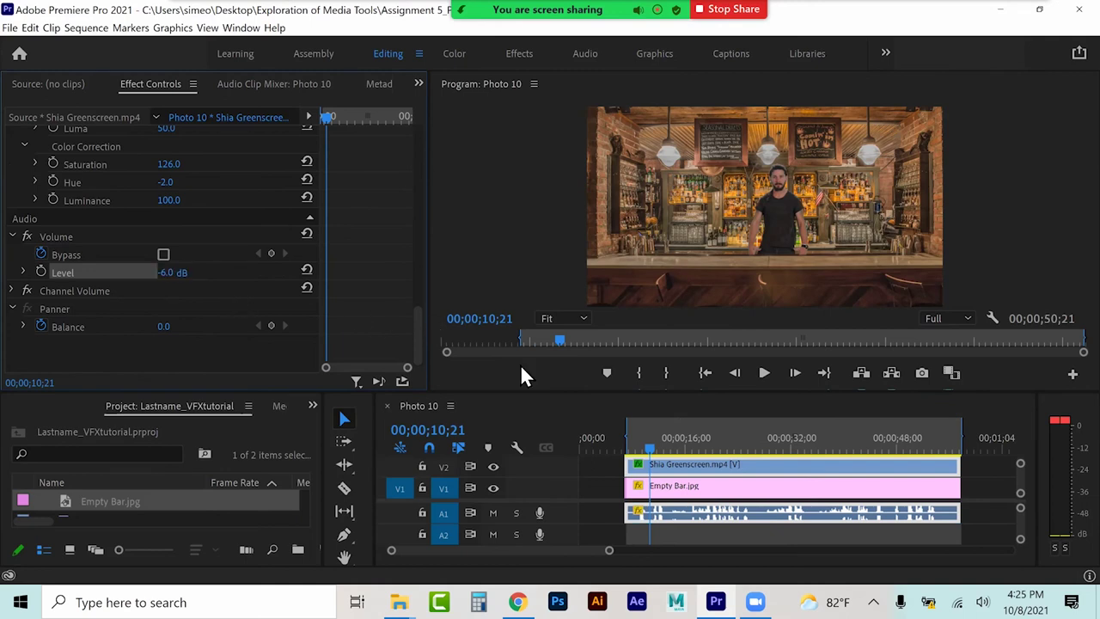
Step: Play the keyed bar composite from the start of the clips to check picture and sound
click(627, 438)
key(space)
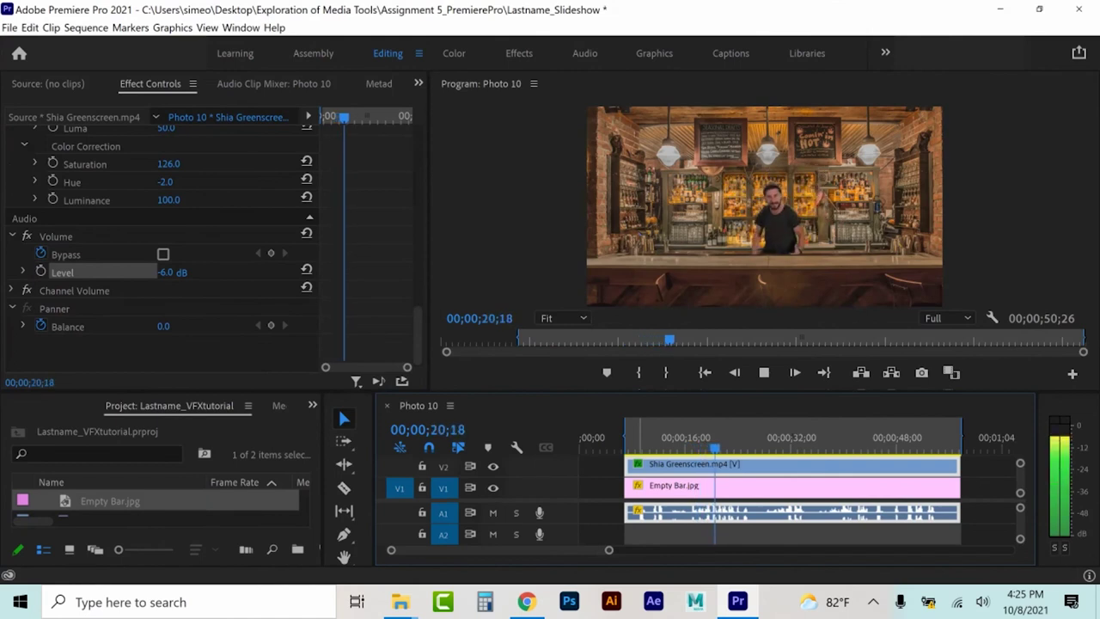
key(space)
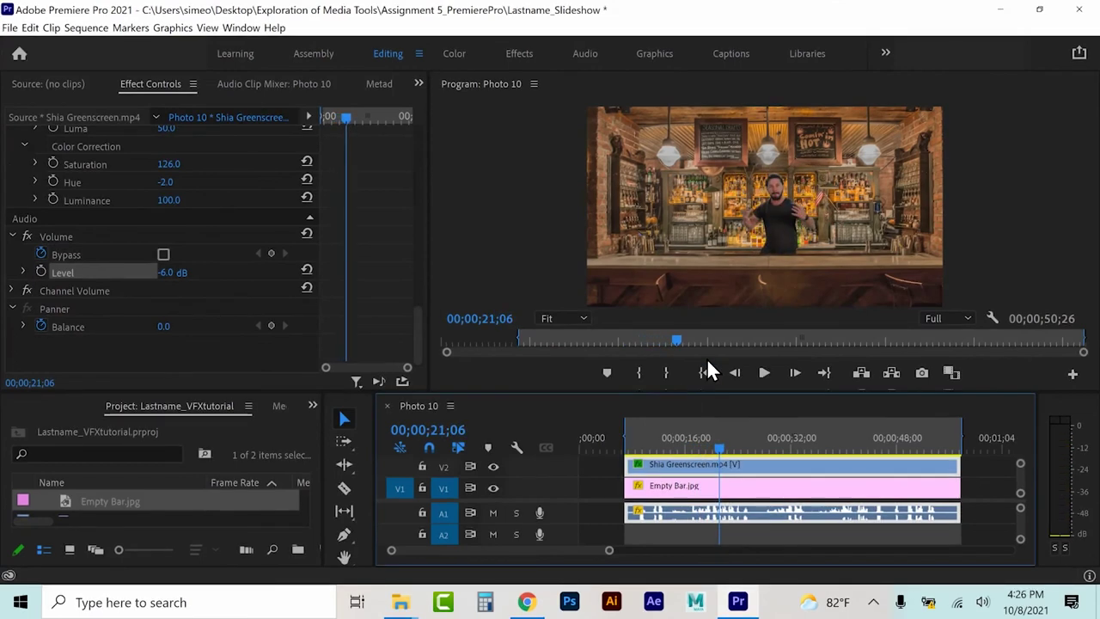
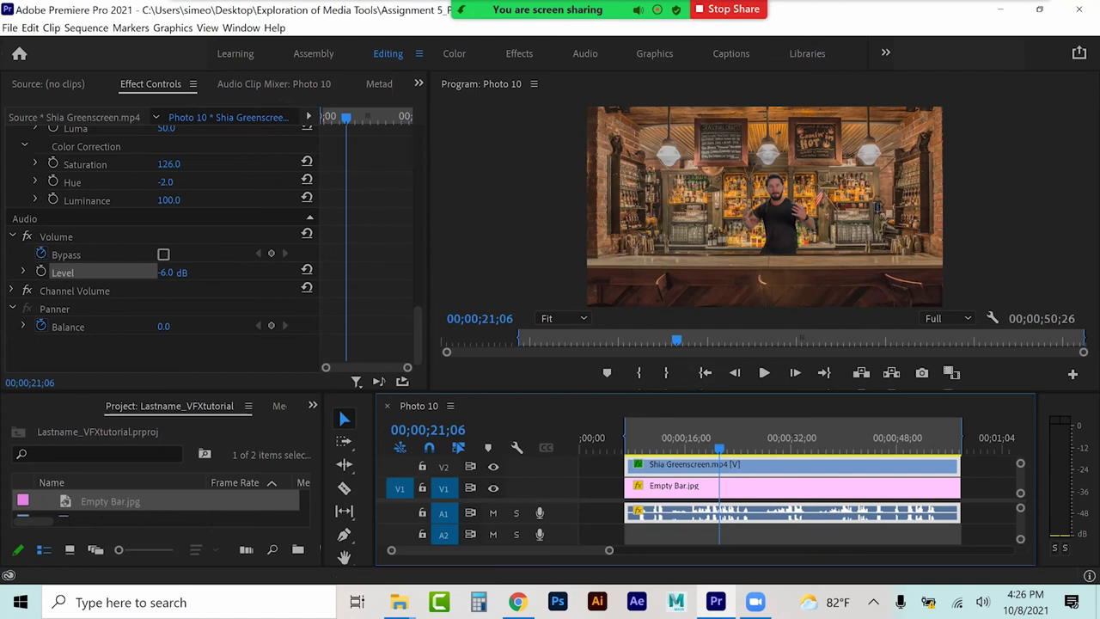
Step: Enlarge the lower half of the workspace, show the effects list and collapse its Keying category
drag(180, 392, 181, 302)
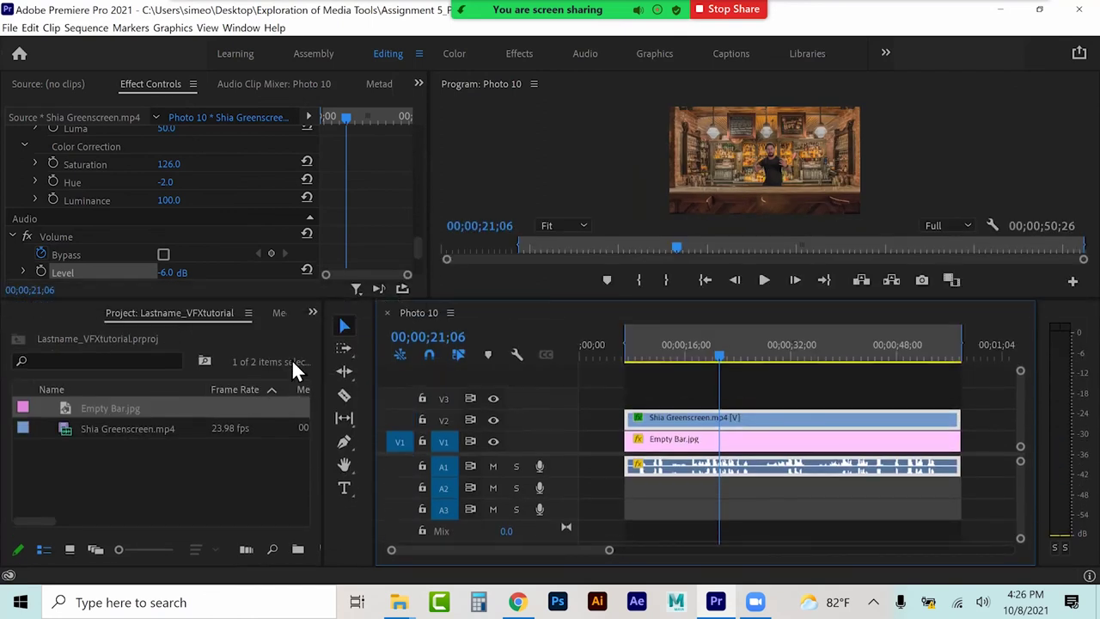
click(313, 311)
click(344, 393)
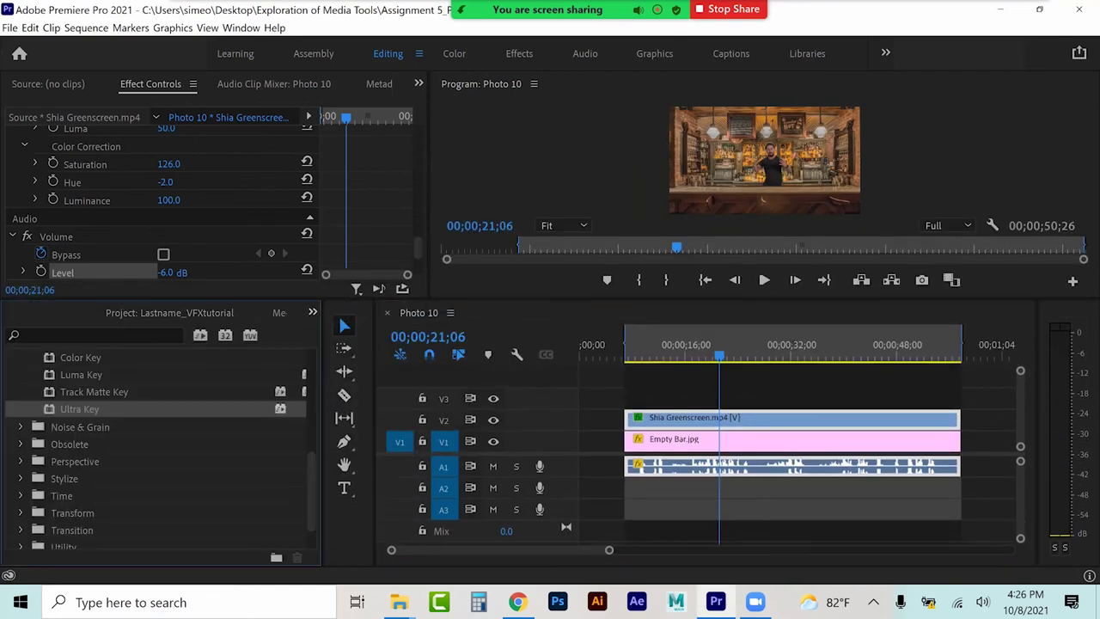
scroll(155, 430, up, 1)
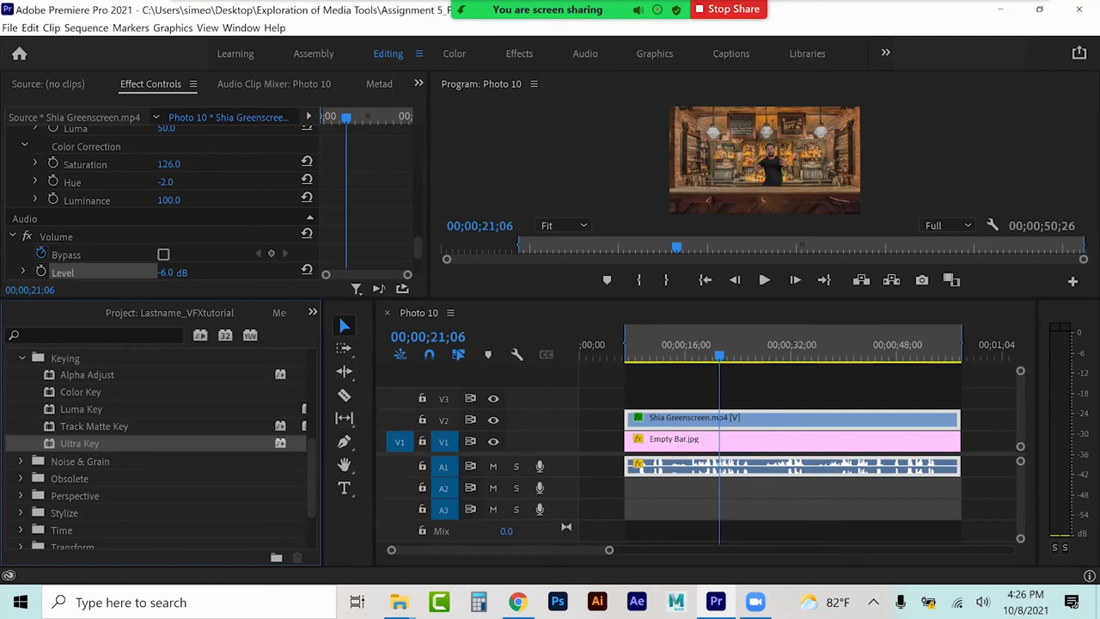
click(21, 359)
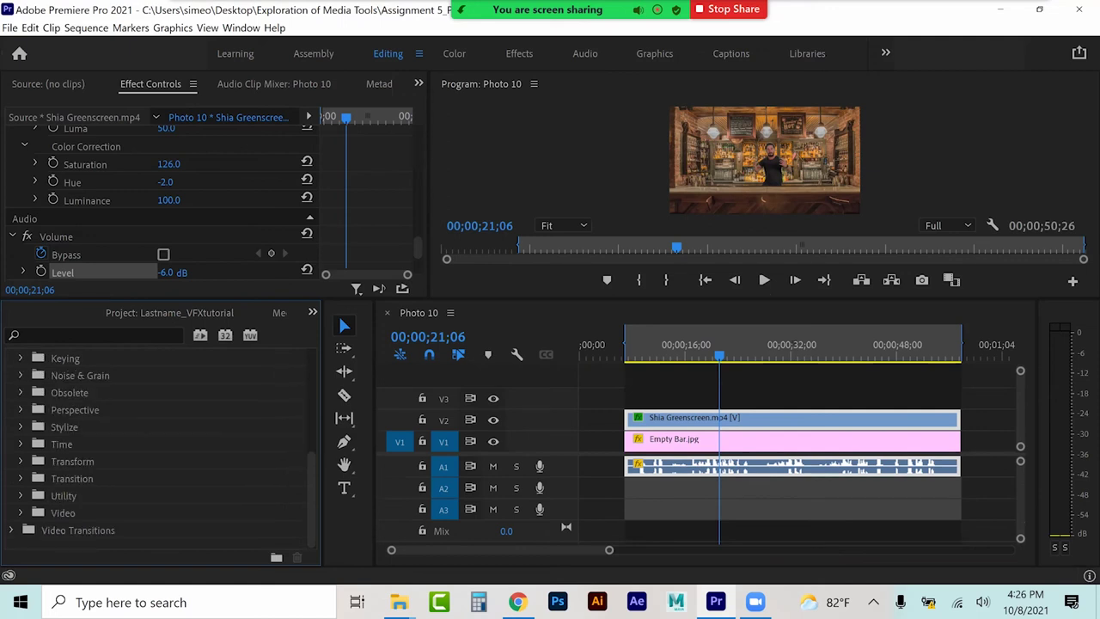
Step: Look through the effects in the Stylize, Time, Transform, Transition, Utility and Video categories
click(23, 387)
click(23, 388)
click(21, 426)
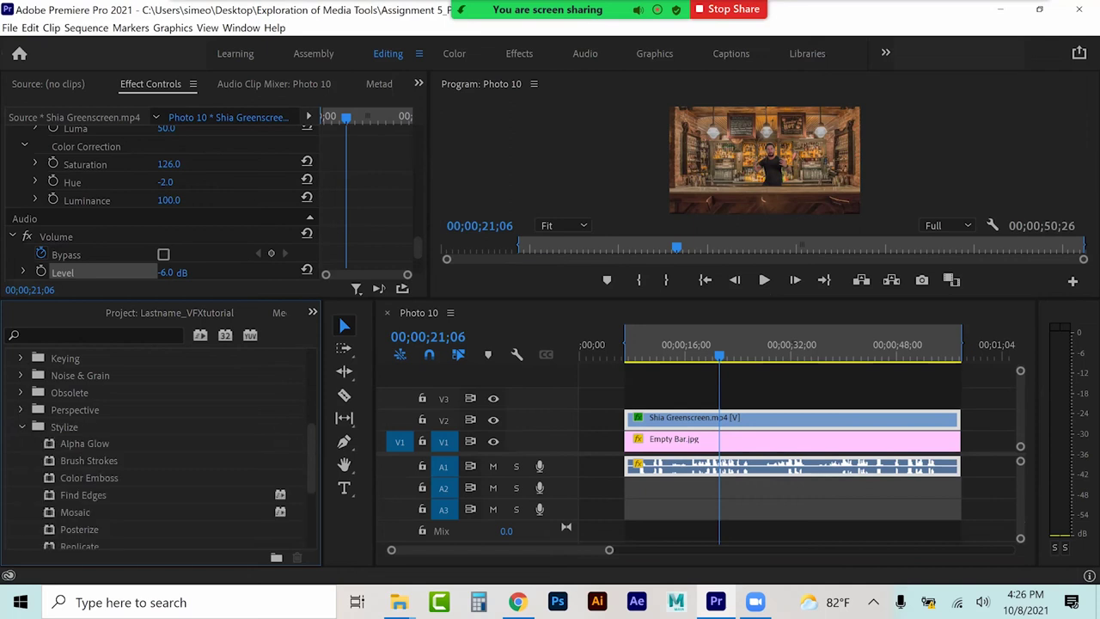
click(21, 427)
click(21, 444)
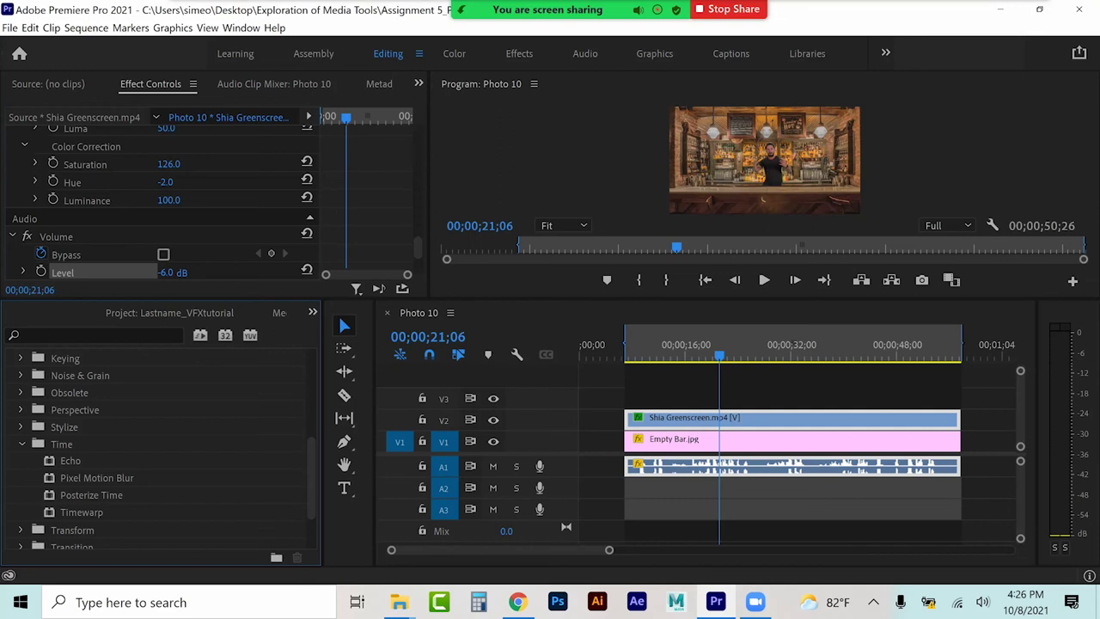
click(21, 444)
click(20, 461)
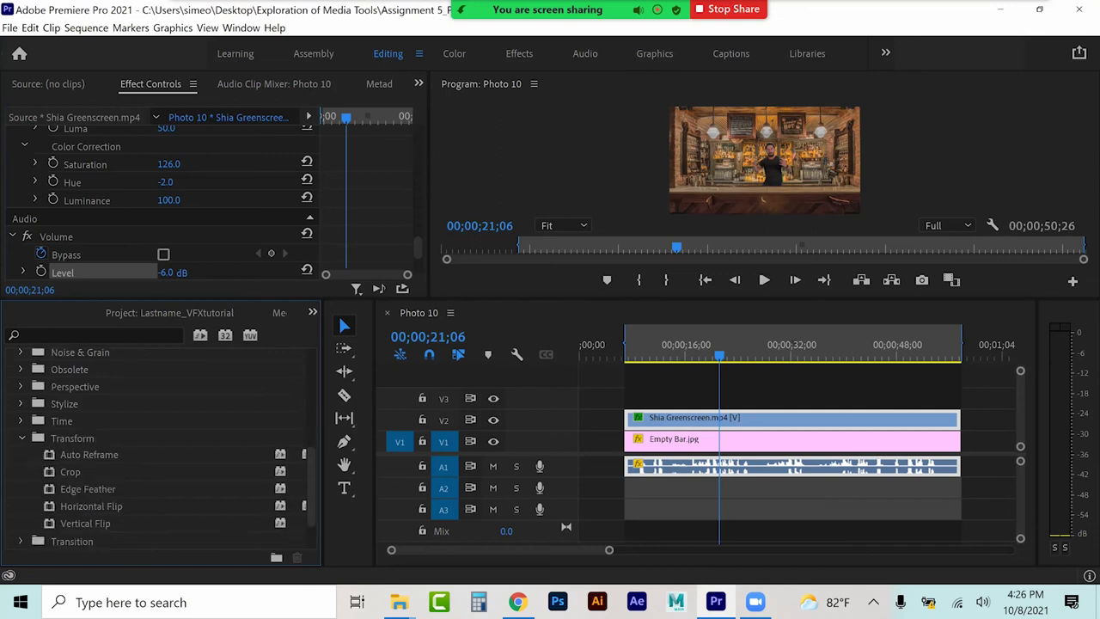
scroll(163, 447, down, 1)
click(20, 420)
click(20, 437)
click(21, 438)
click(20, 454)
click(20, 454)
click(21, 472)
click(21, 472)
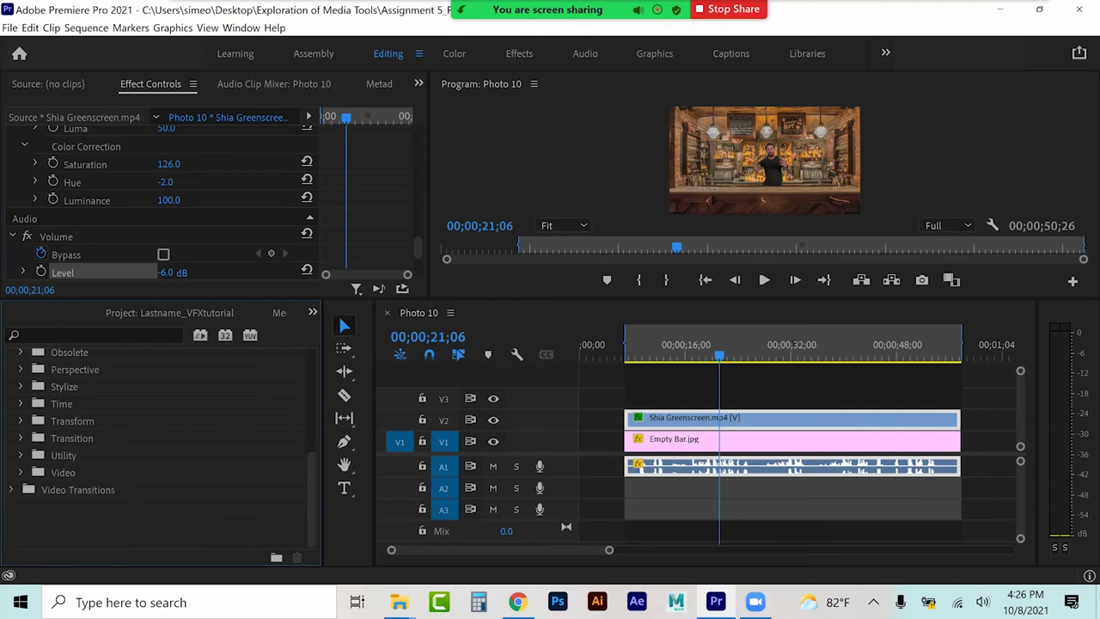
Step: Look through the effects in the Image Control and Generate categories
scroll(163, 447, up, 5)
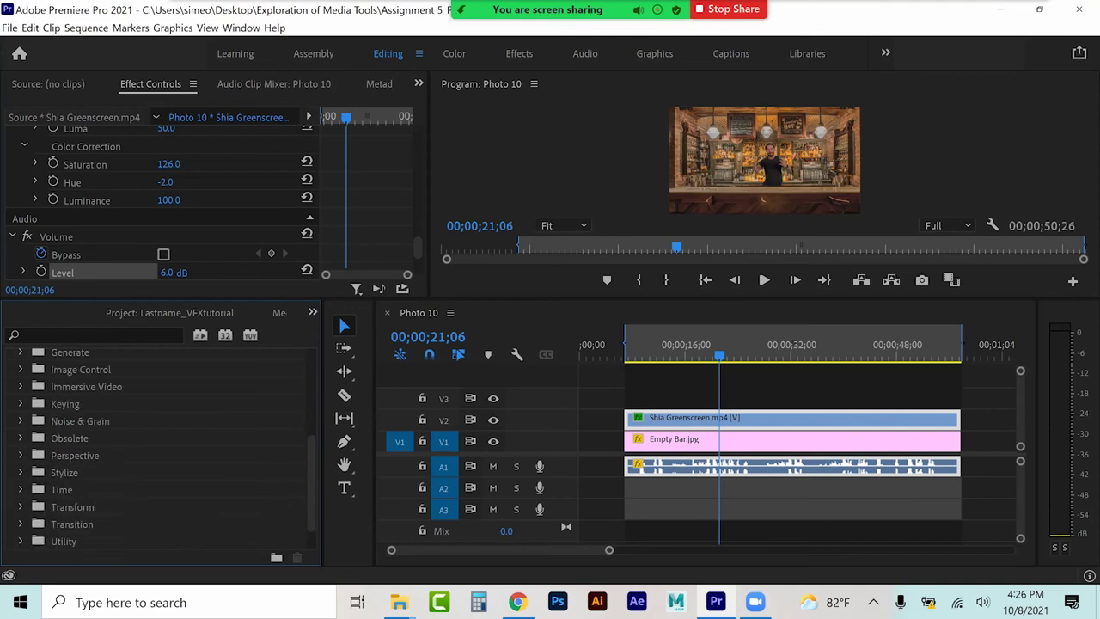
click(22, 369)
click(22, 369)
click(20, 353)
scroll(29, 385, up, 2)
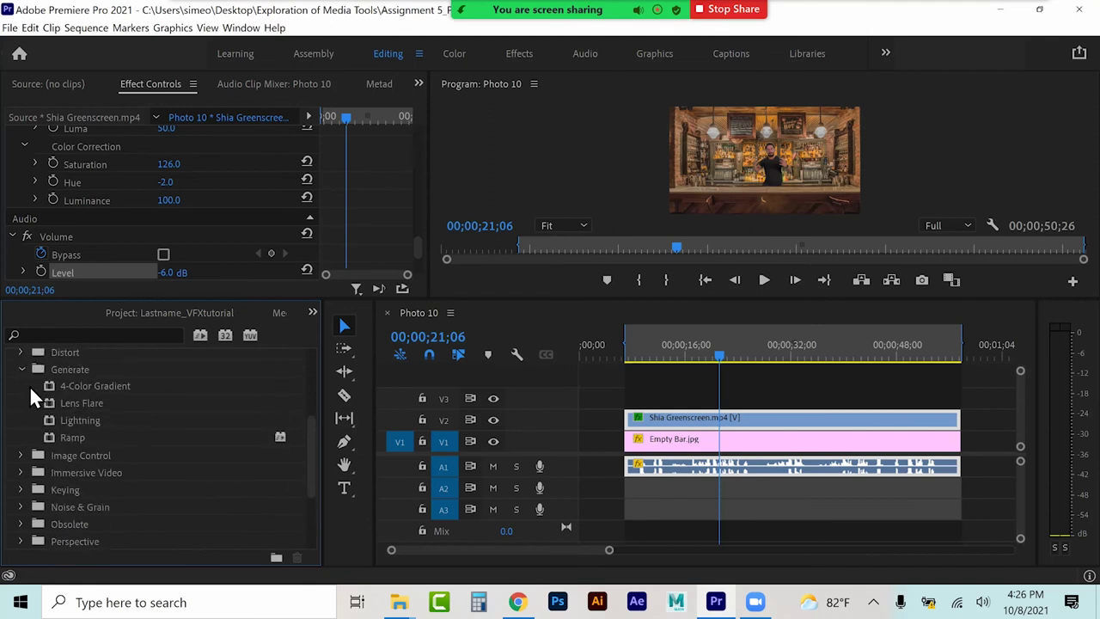
Step: Apply the Mirror effect from the Distort category to the greenscreen clip on V2 and enlarge the preview area
click(21, 386)
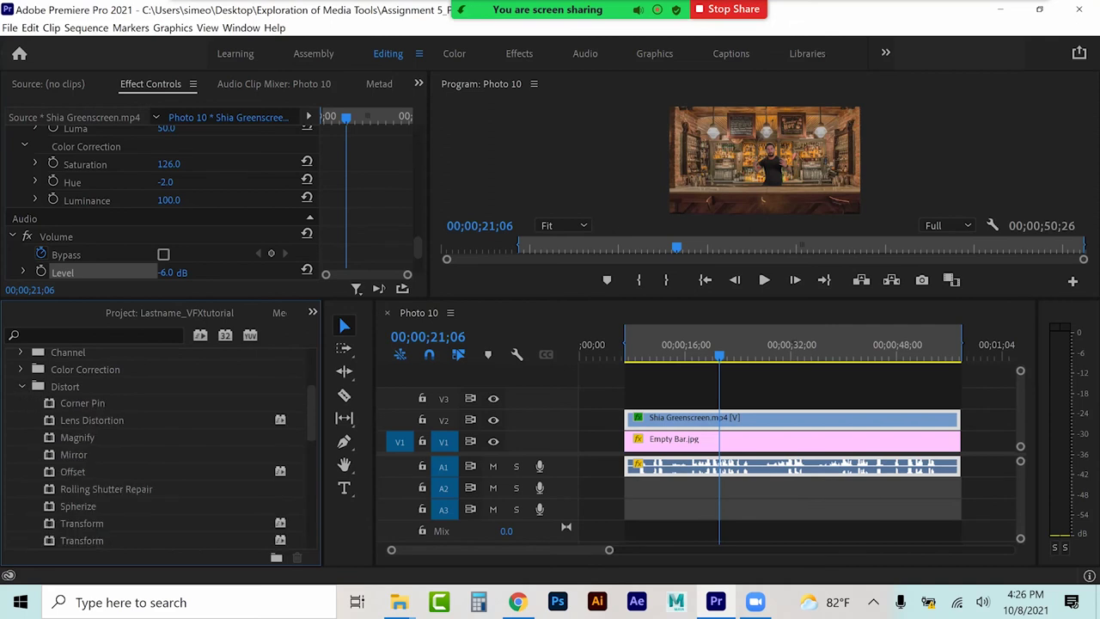
click(74, 455)
drag(74, 454, 664, 406)
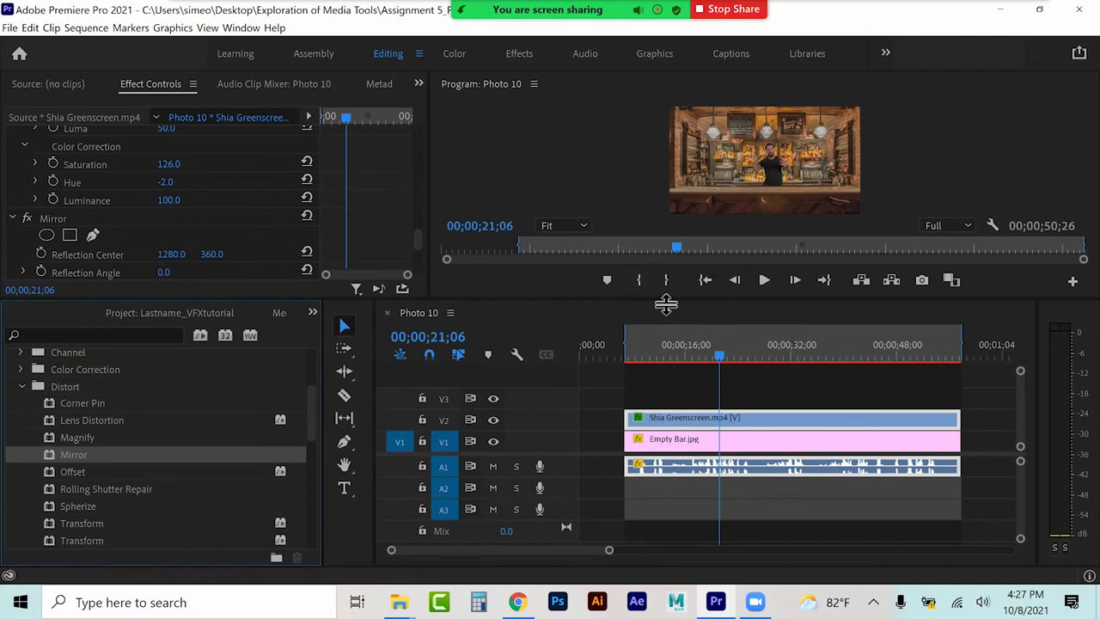
drag(680, 395, 682, 401)
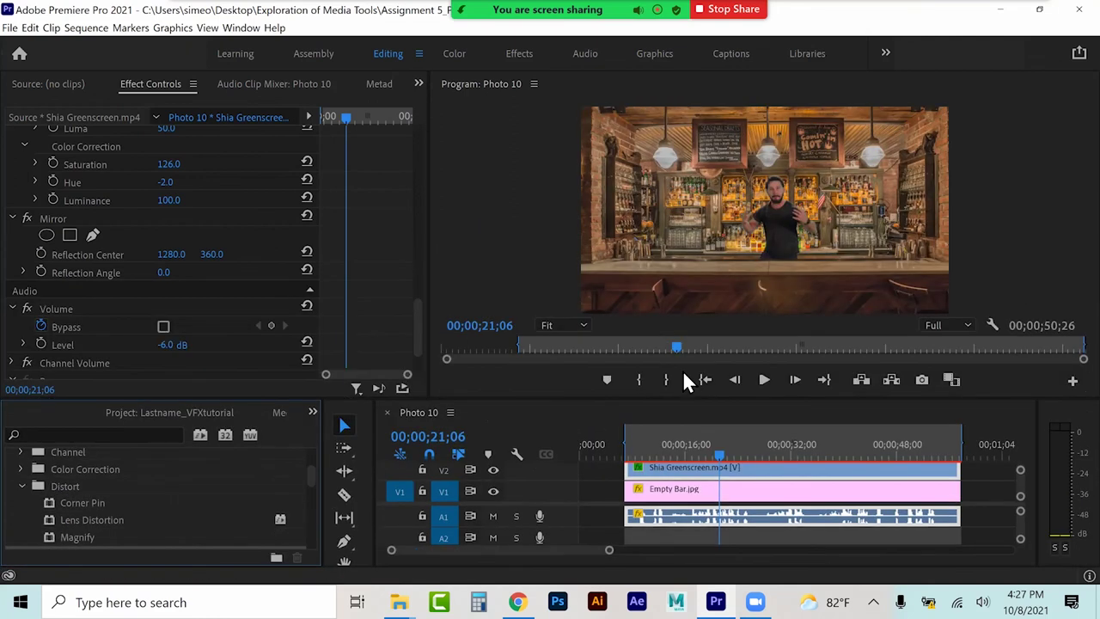
Step: Expand the Mirror effect's Reflection Angle and try rotating it to about 39° and about 181°
scroll(99, 253, down, 2)
scroll(93, 258, up, 2)
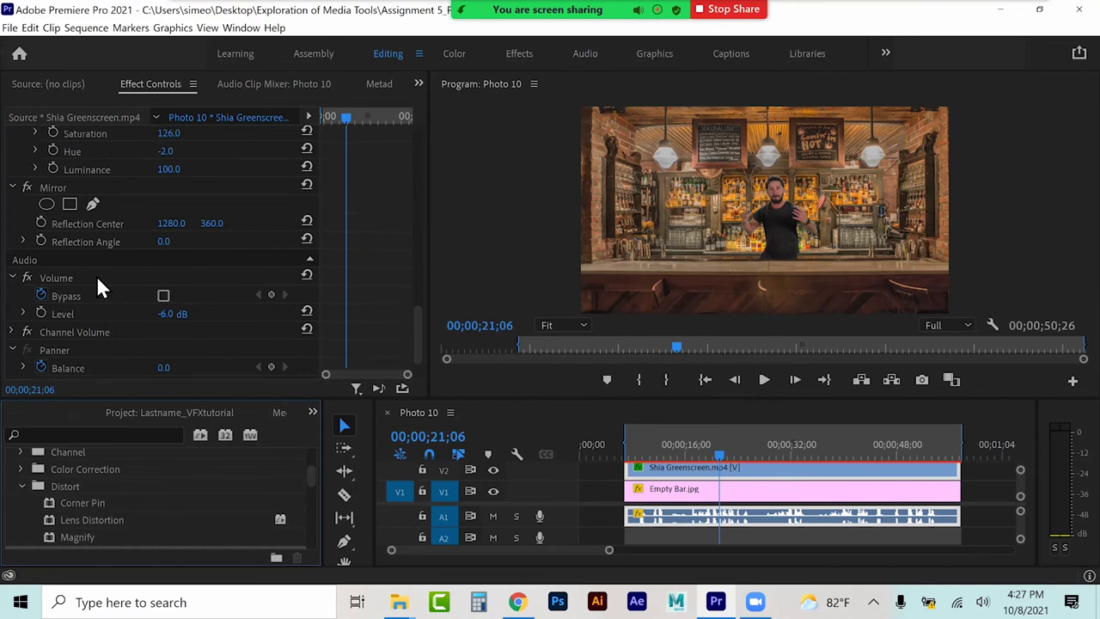
click(55, 222)
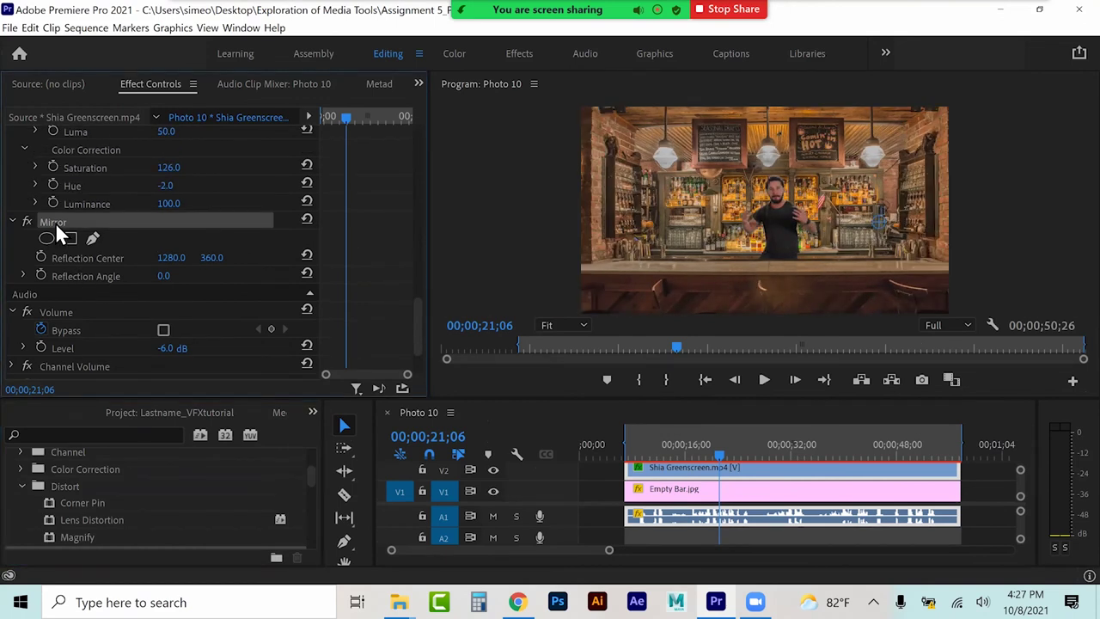
click(91, 258)
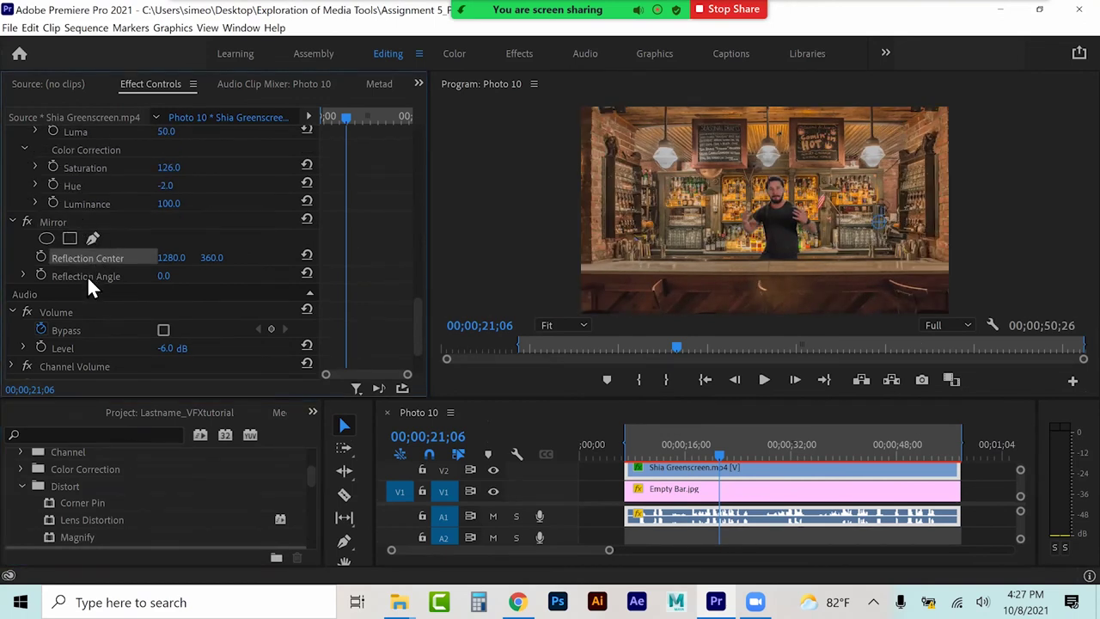
click(88, 277)
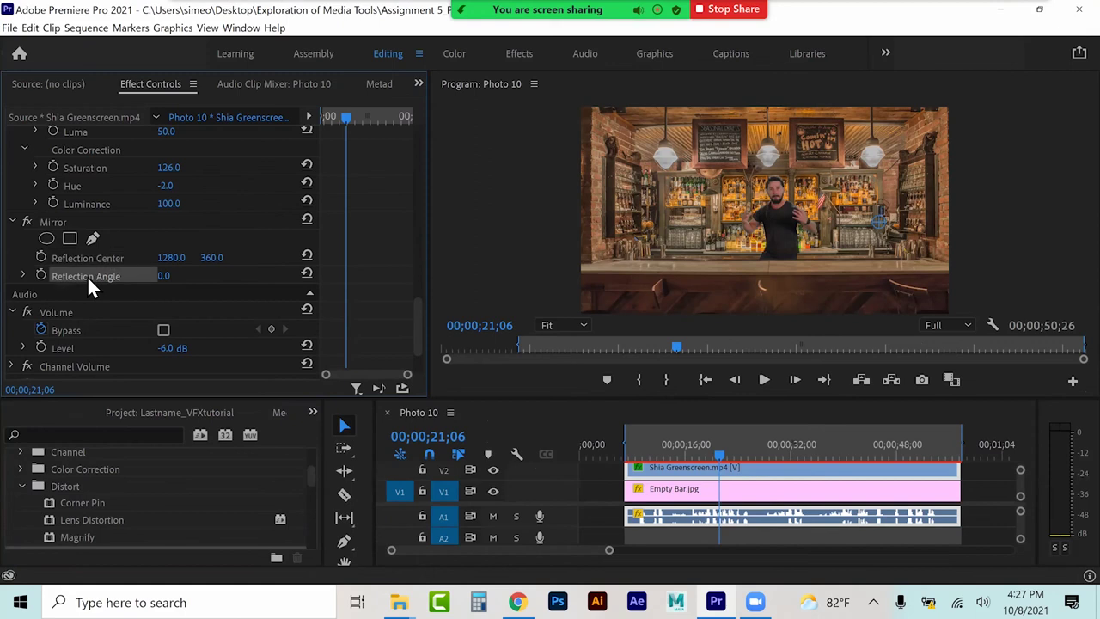
click(24, 274)
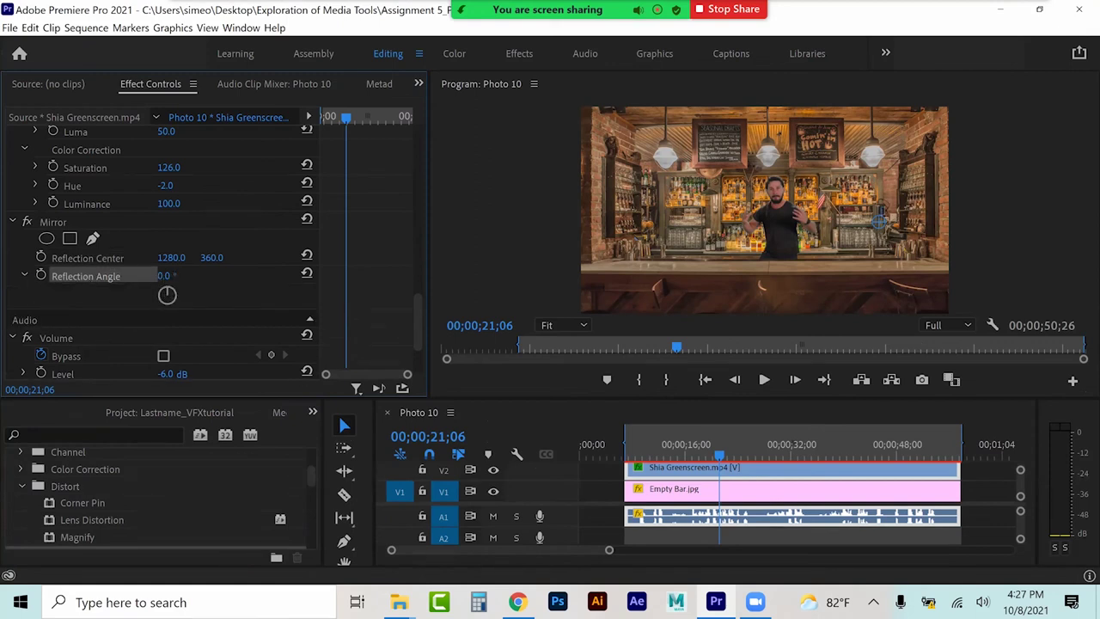
click(172, 276)
click(229, 279)
mouse_move(176, 276)
mouse_down()
mouse_move(198, 276)
mouse_move(180, 282)
mouse_up()
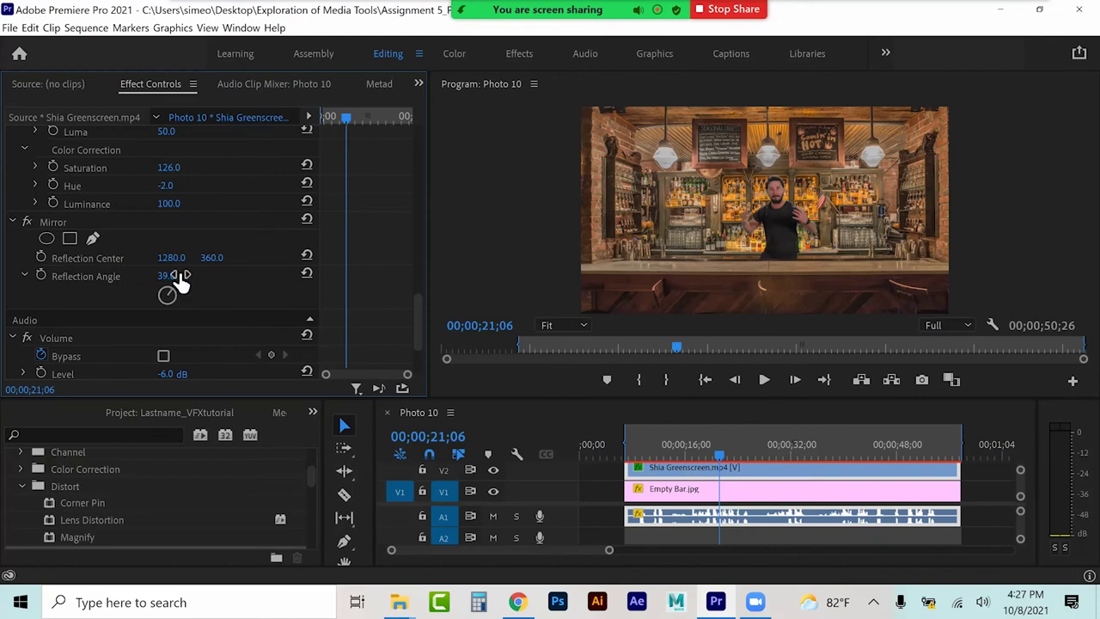
drag(171, 276, 197, 275)
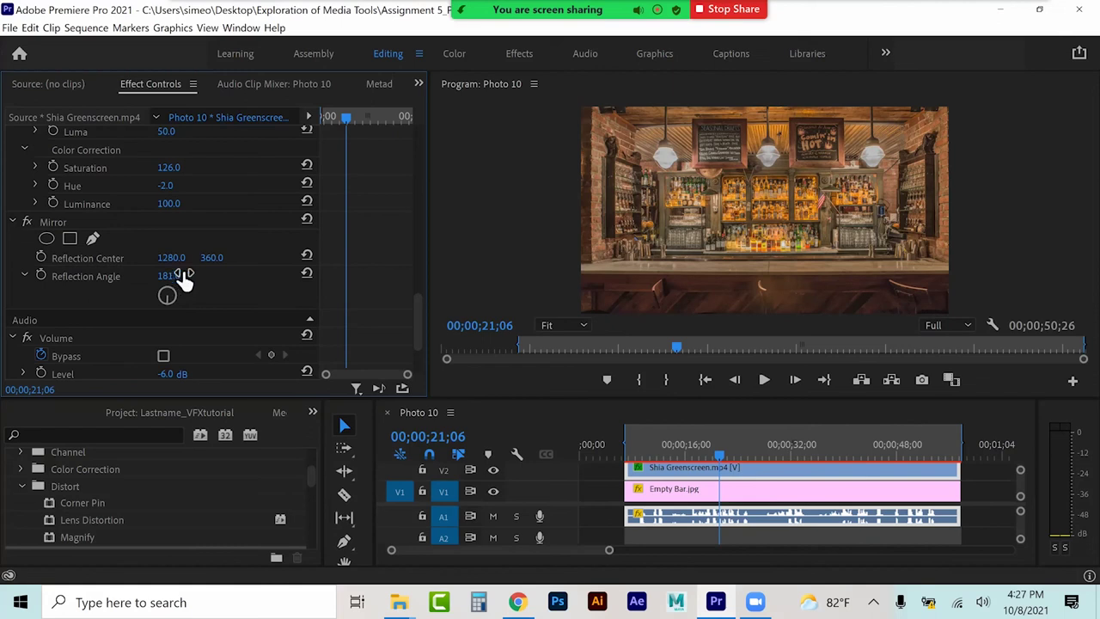
Step: Reset the Mirror effect's parameters, and set its Reflection Angle to 86° and the vertical Reflection Center to 436
mouse_move(211, 257)
mouse_down()
mouse_move(177, 257)
mouse_move(221, 261)
mouse_up()
click(307, 256)
click(308, 271)
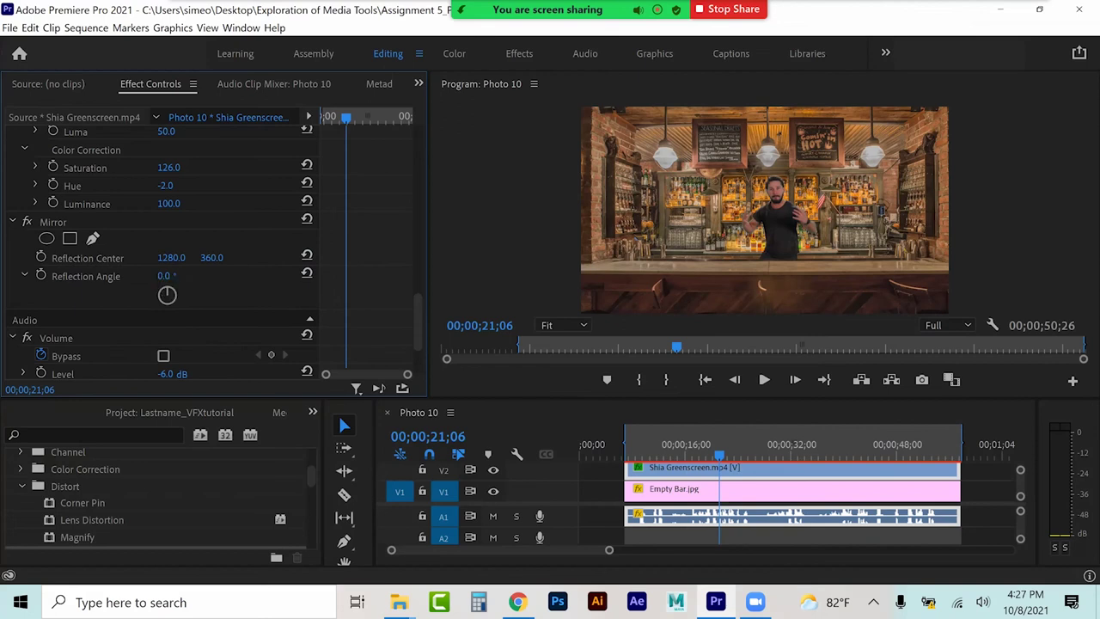
drag(166, 276, 220, 275)
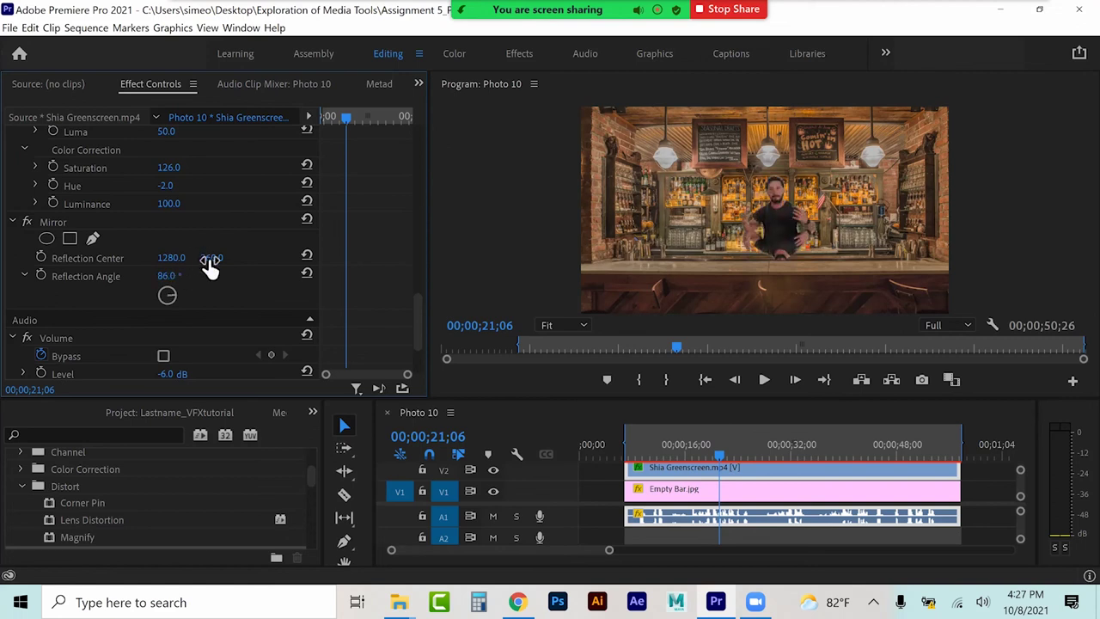
drag(211, 257, 280, 257)
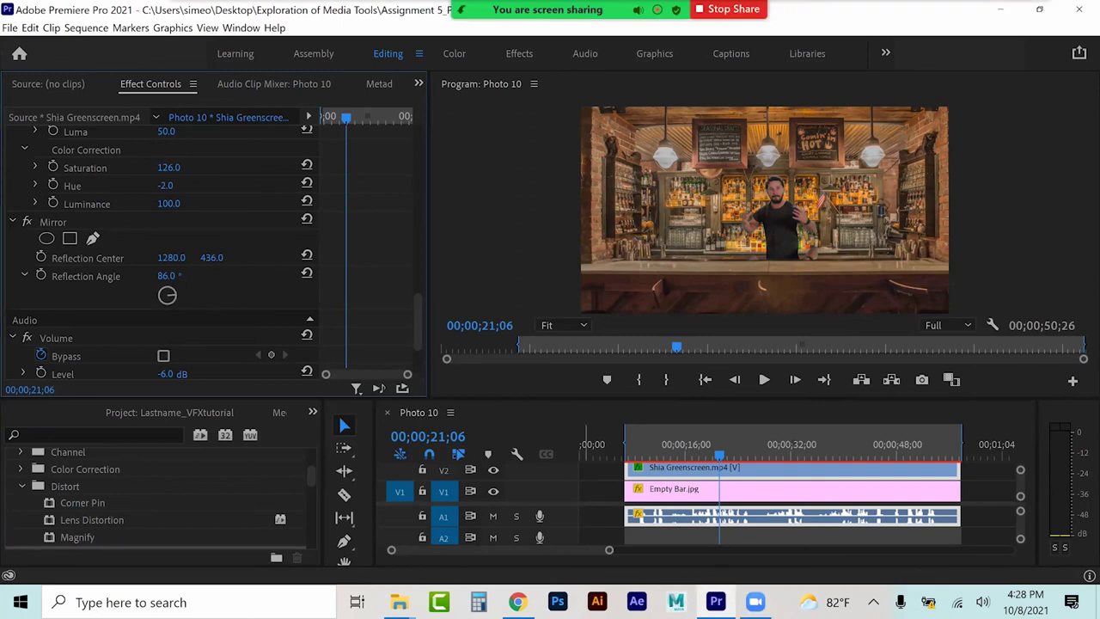
Step: Unlink the greenscreen clip's video from its audio, select only the video and enlarge the timeline area
right_click(683, 469)
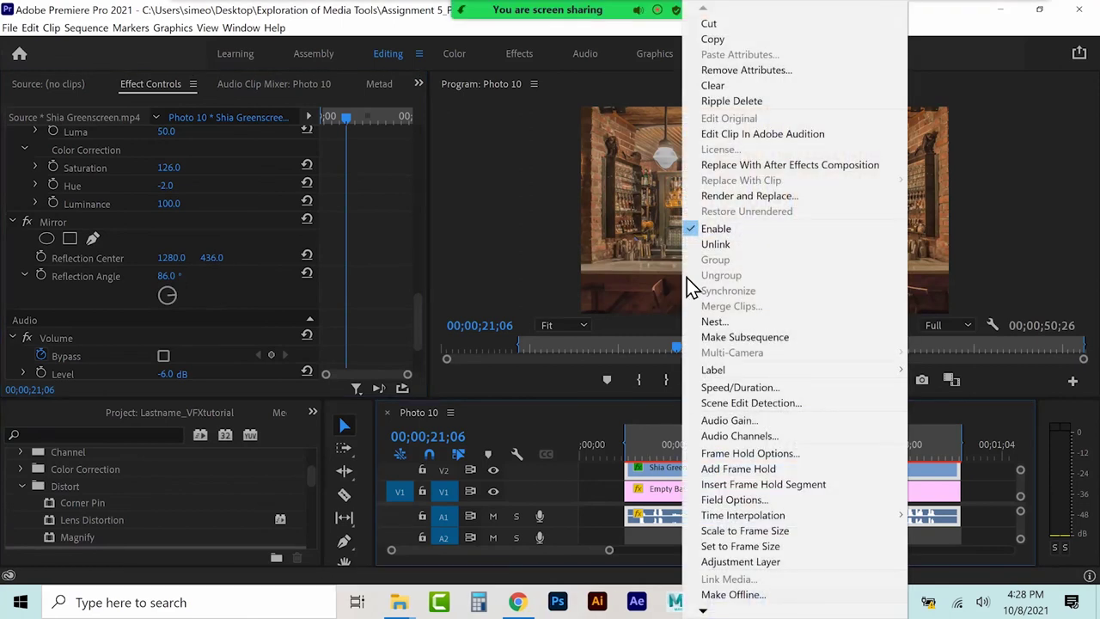
click(707, 244)
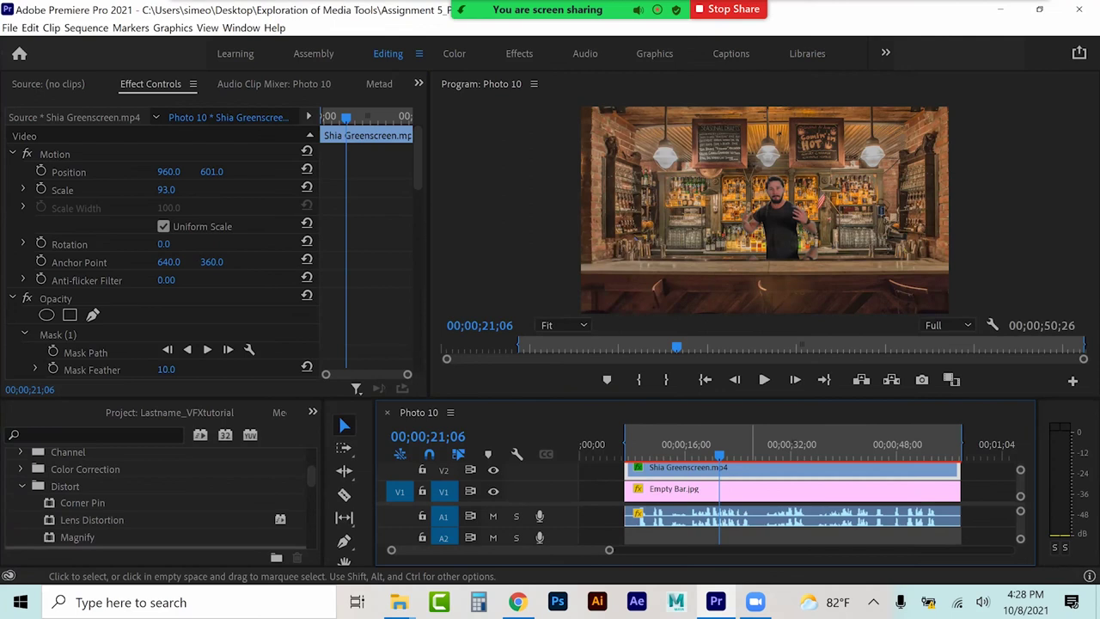
click(972, 490)
click(932, 469)
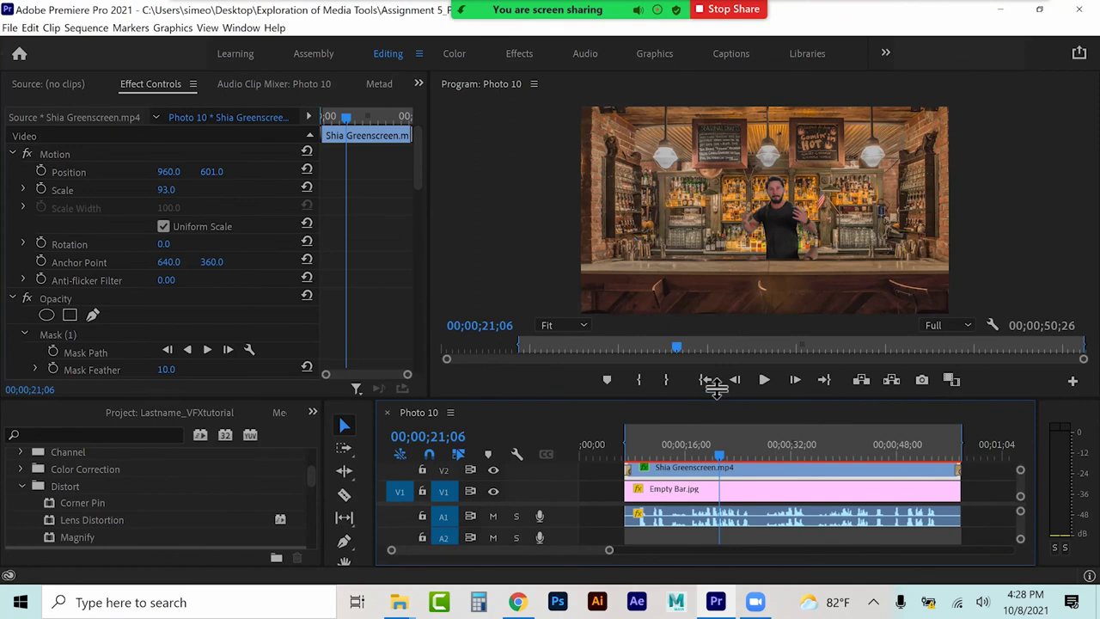
drag(716, 388, 715, 340)
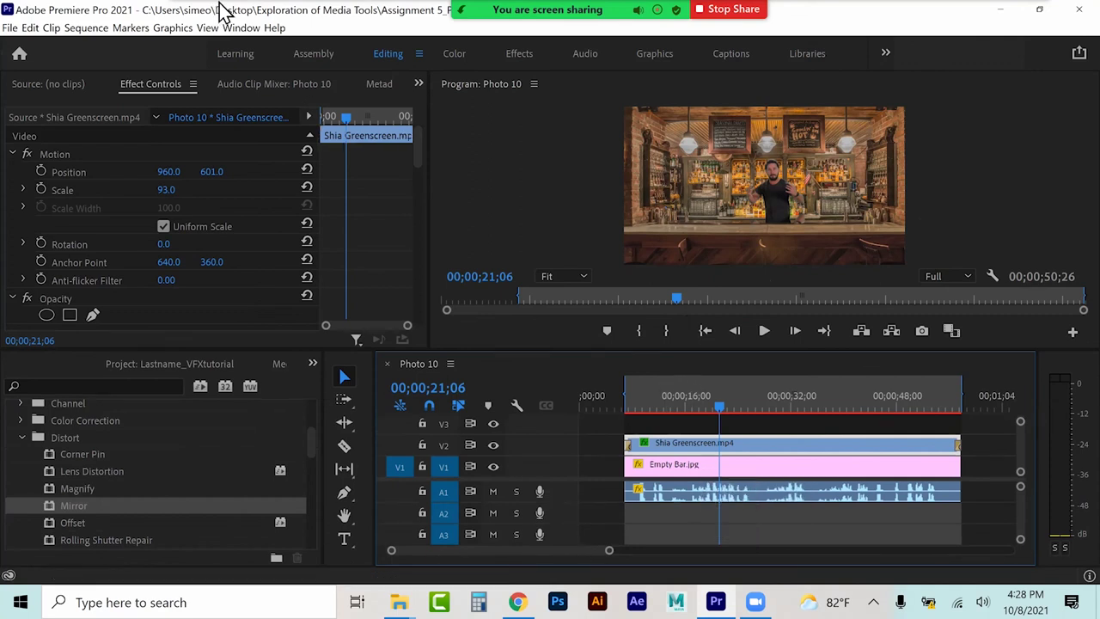
Step: Look through the clip and edit commands for a way to duplicate the greenscreen video clip
click(52, 27)
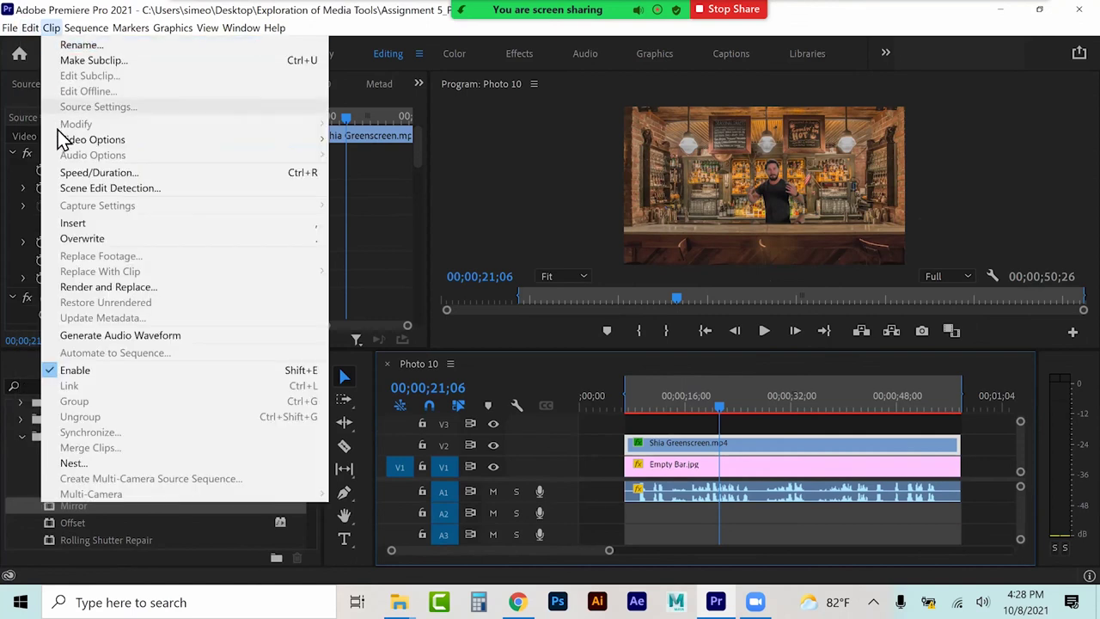
mouse_move(31, 27)
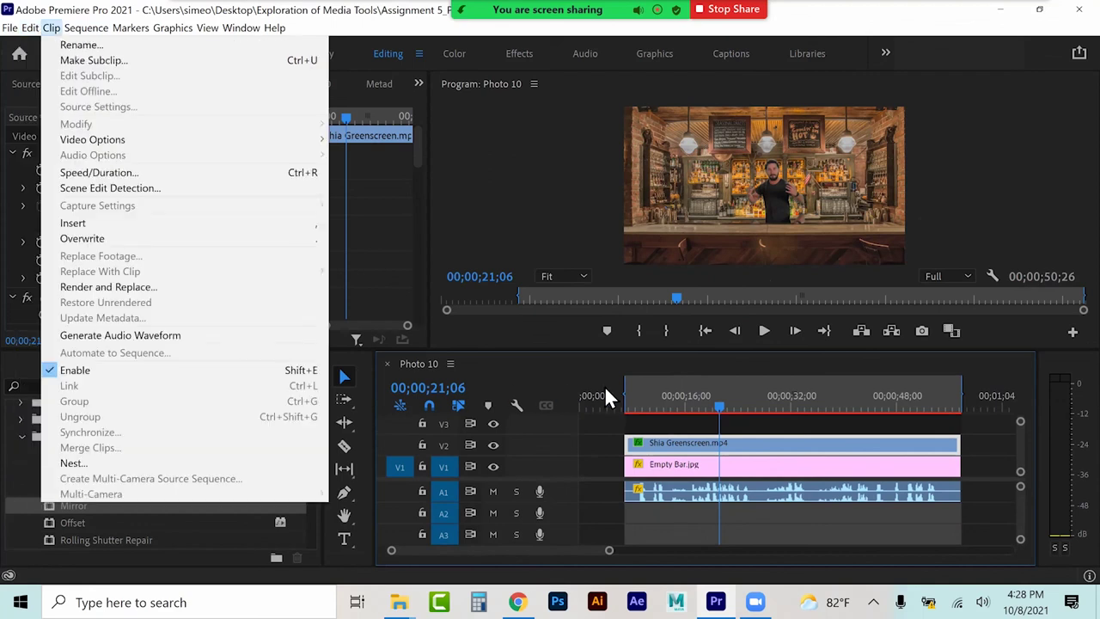
click(658, 395)
click(761, 423)
click(763, 443)
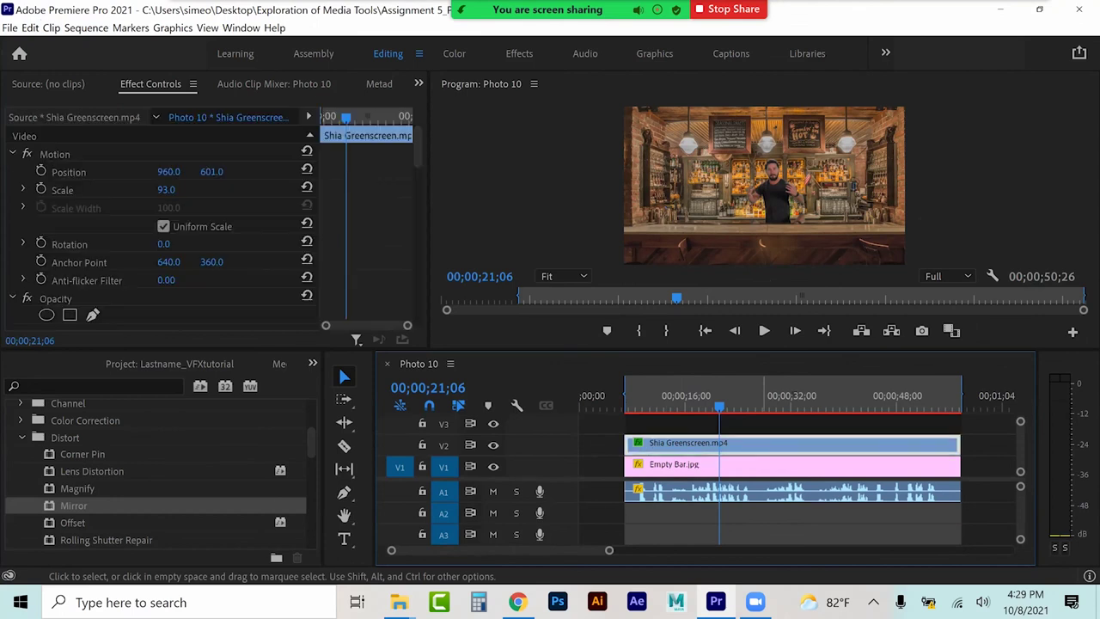
click(30, 28)
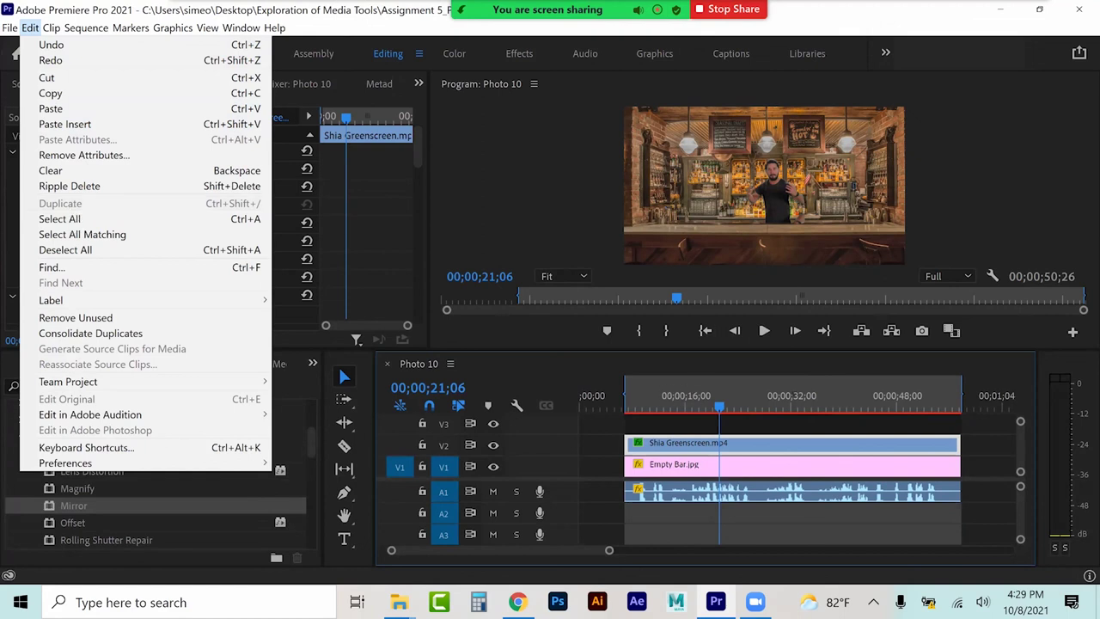
click(658, 391)
click(680, 491)
click(680, 513)
click(679, 491)
click(774, 442)
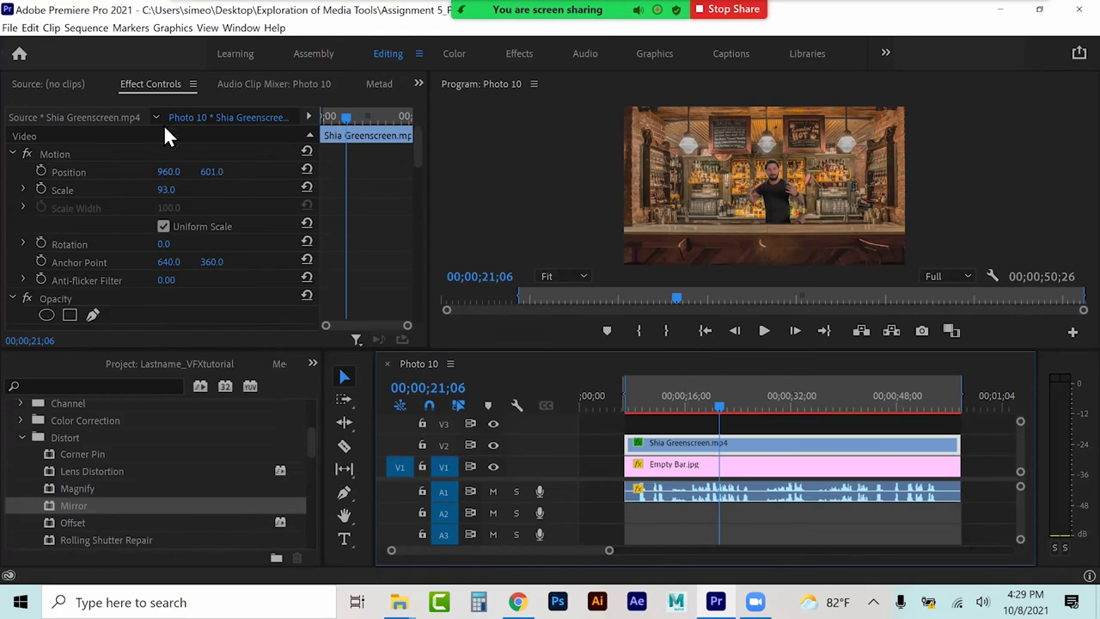
click(30, 28)
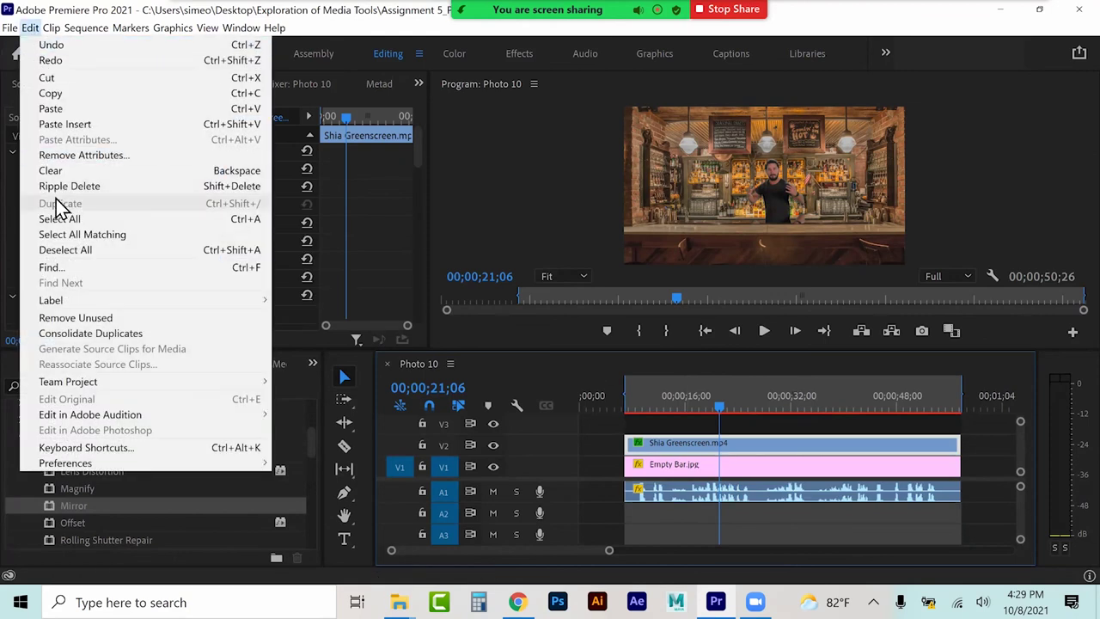
click(610, 444)
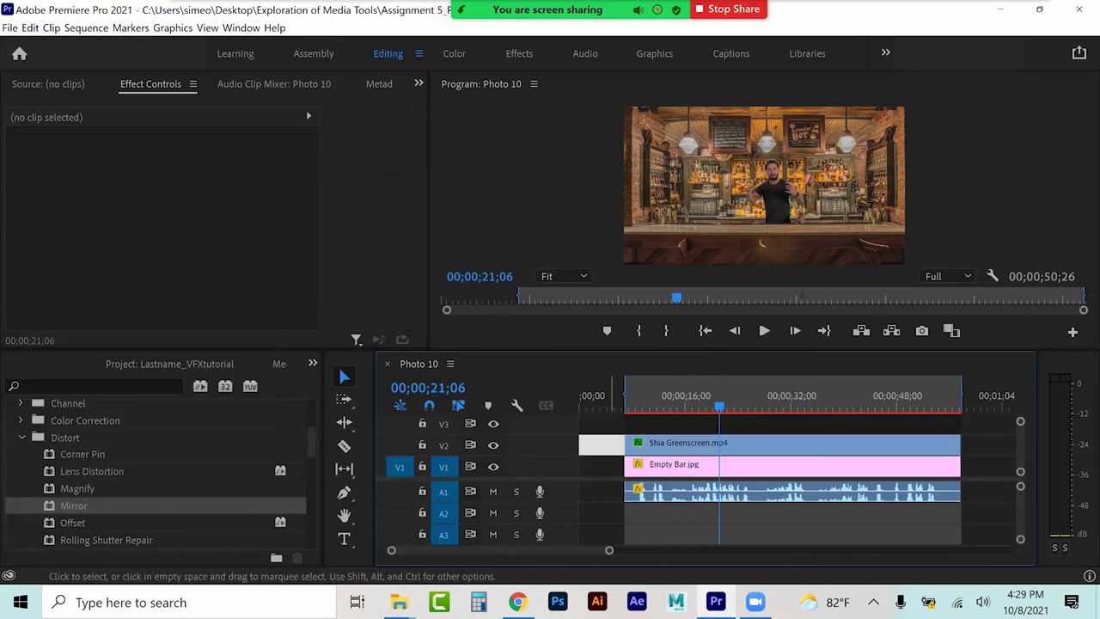
Step: Try Reflection Angles of 87° and 84° in the greenscreen video's Mirror effect, and delete the effect
click(678, 444)
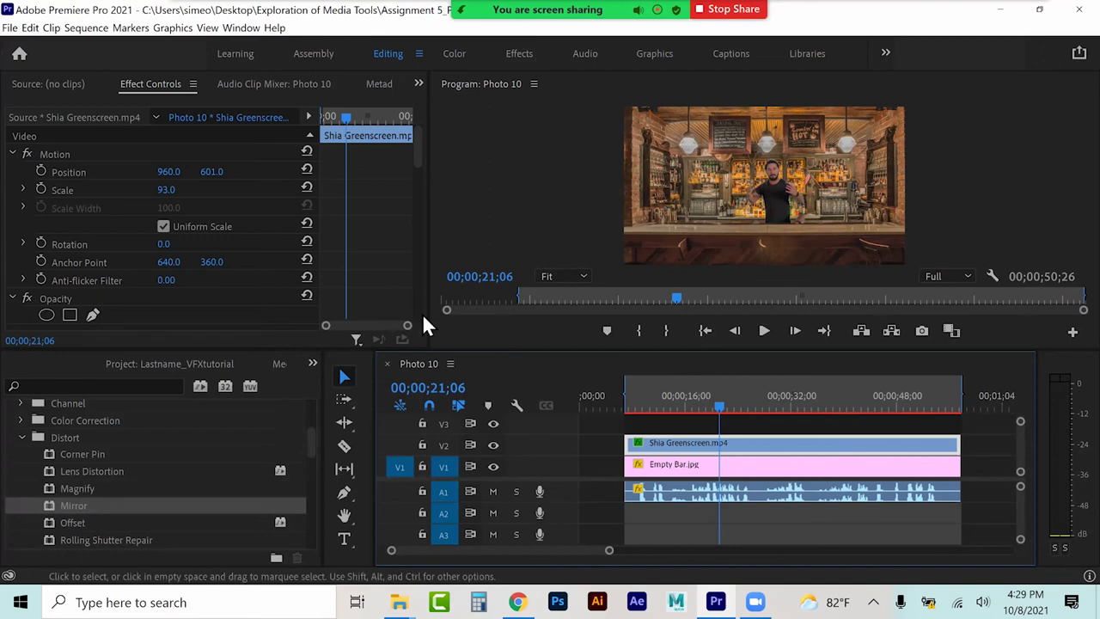
scroll(157, 229, down, 2)
scroll(146, 245, down, 10)
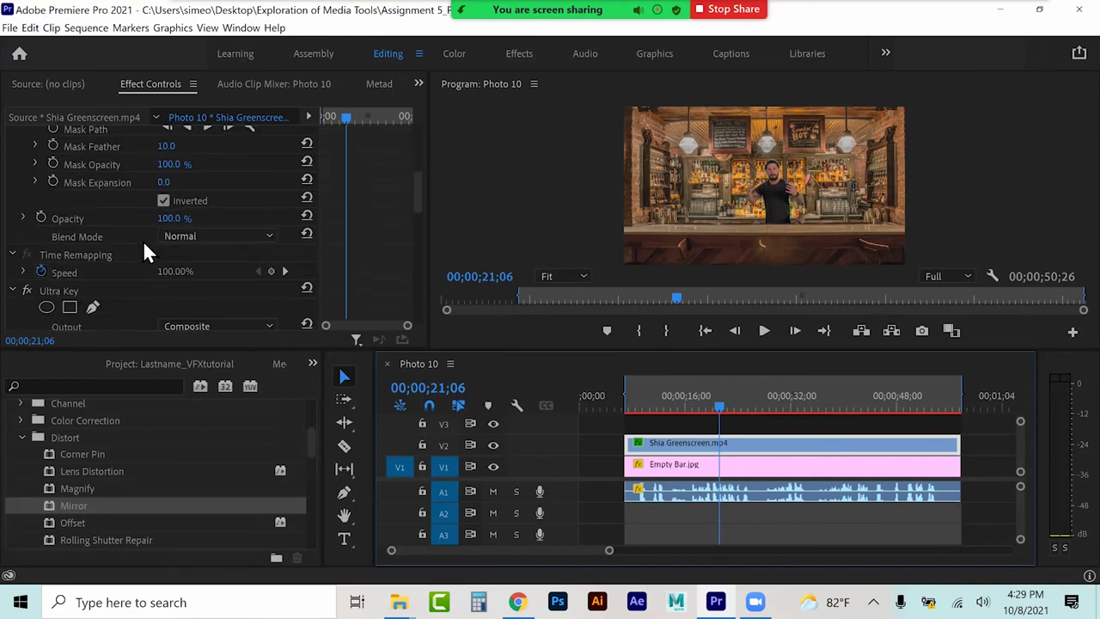
scroll(143, 245, down, 10)
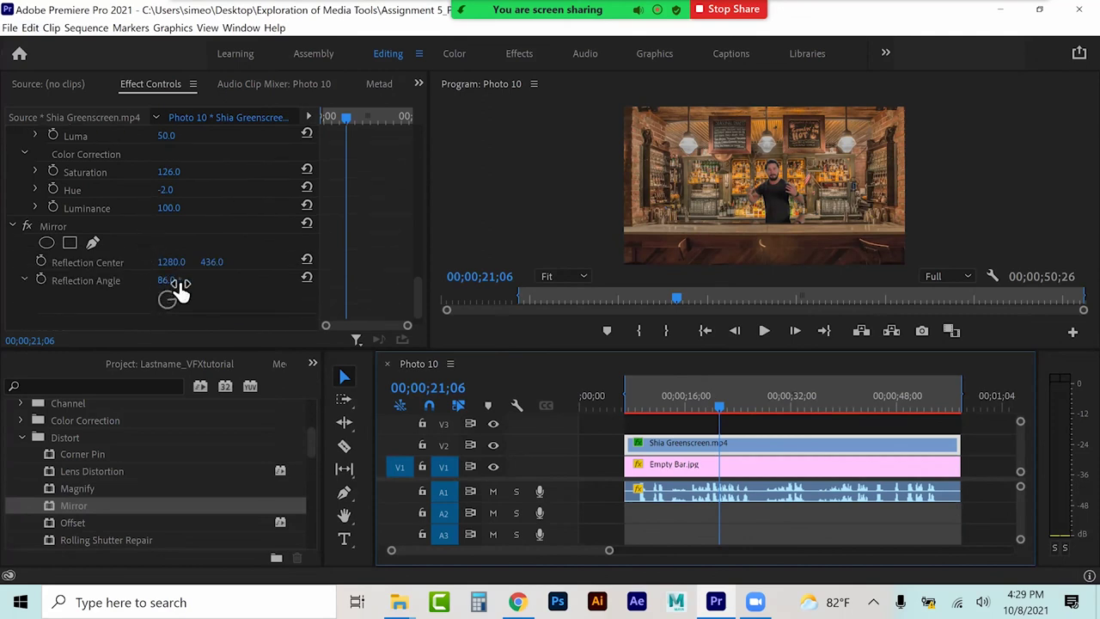
mouse_move(172, 282)
mouse_down()
mouse_move(187, 281)
mouse_move(172, 280)
mouse_up()
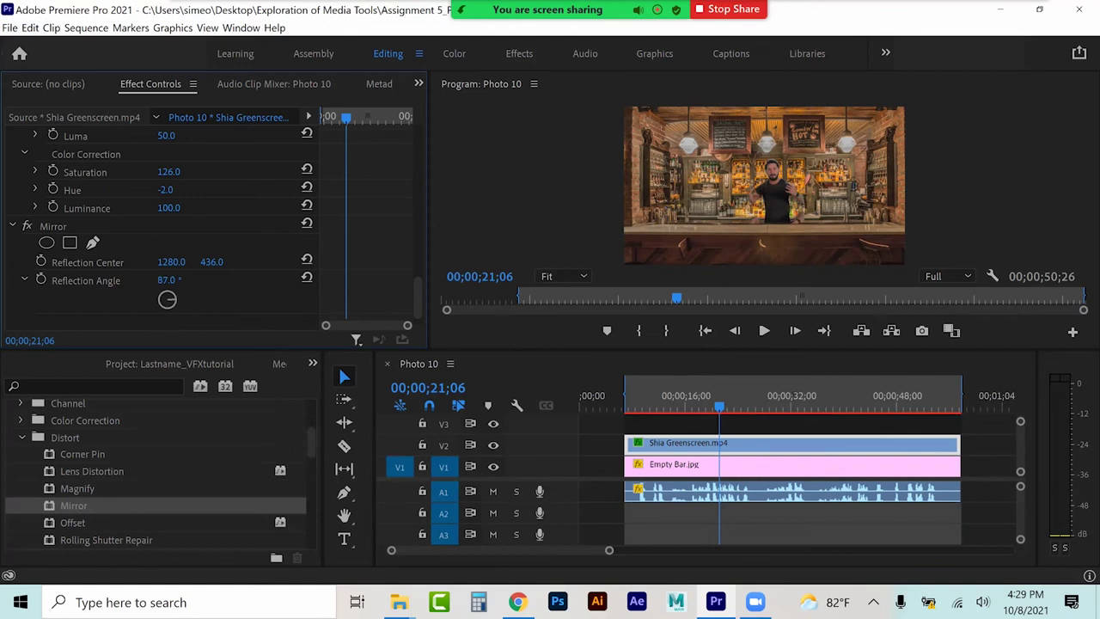
click(646, 395)
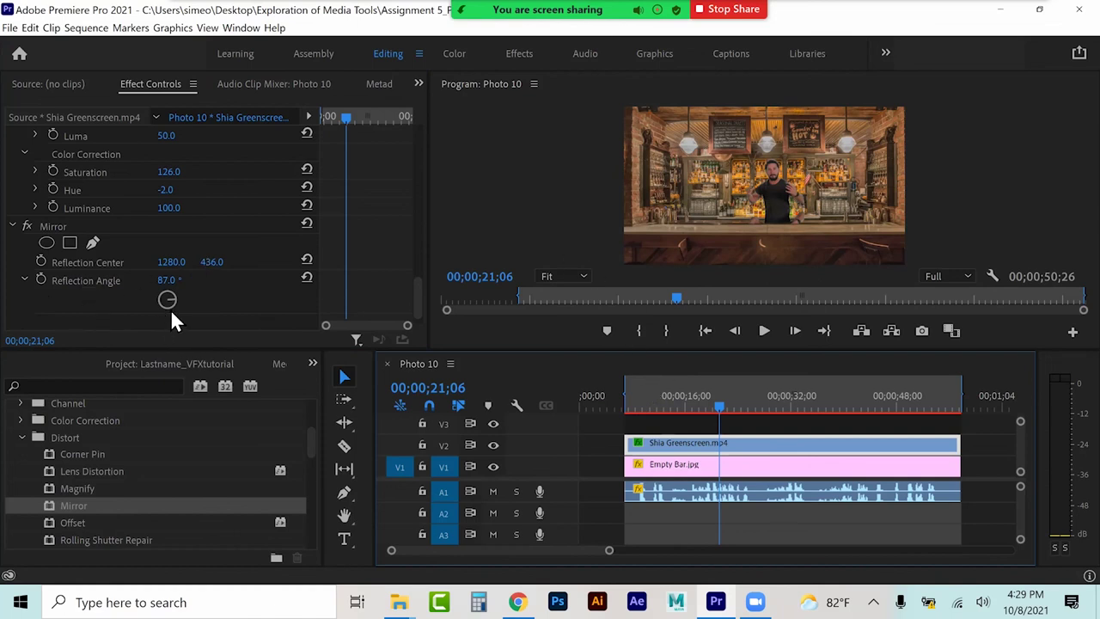
mouse_move(168, 280)
mouse_down()
mouse_move(130, 280)
mouse_move(192, 280)
mouse_move(173, 295)
mouse_up()
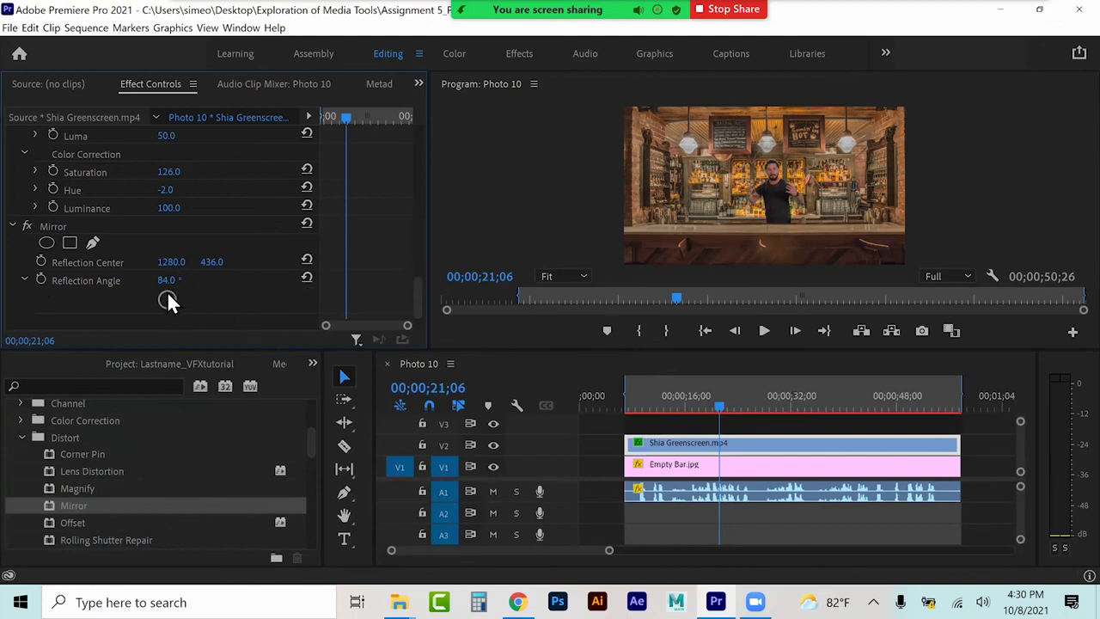
click(55, 226)
key(Delete)
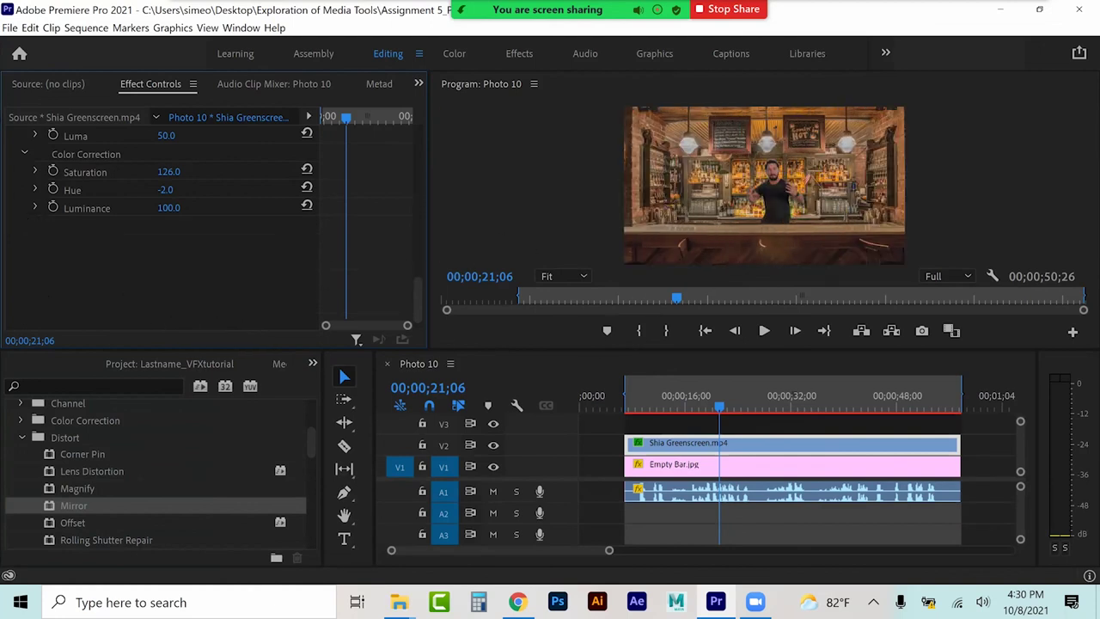
Step: Duplicate the greenscreen video clip from V2 onto track V3, keeping the same start time
click(734, 395)
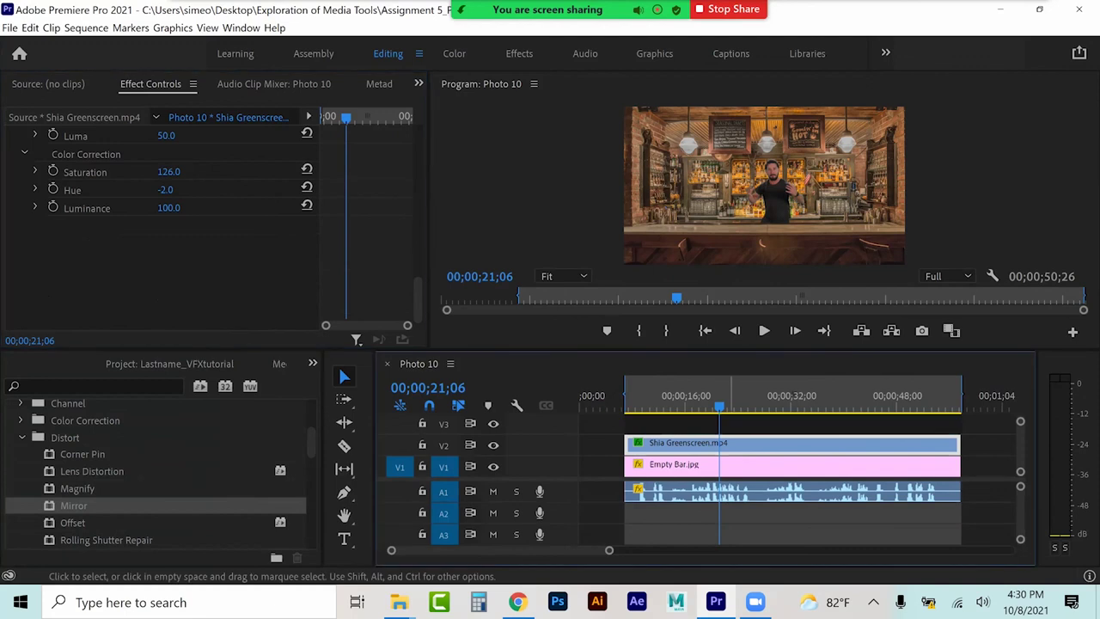
drag(730, 444, 730, 421)
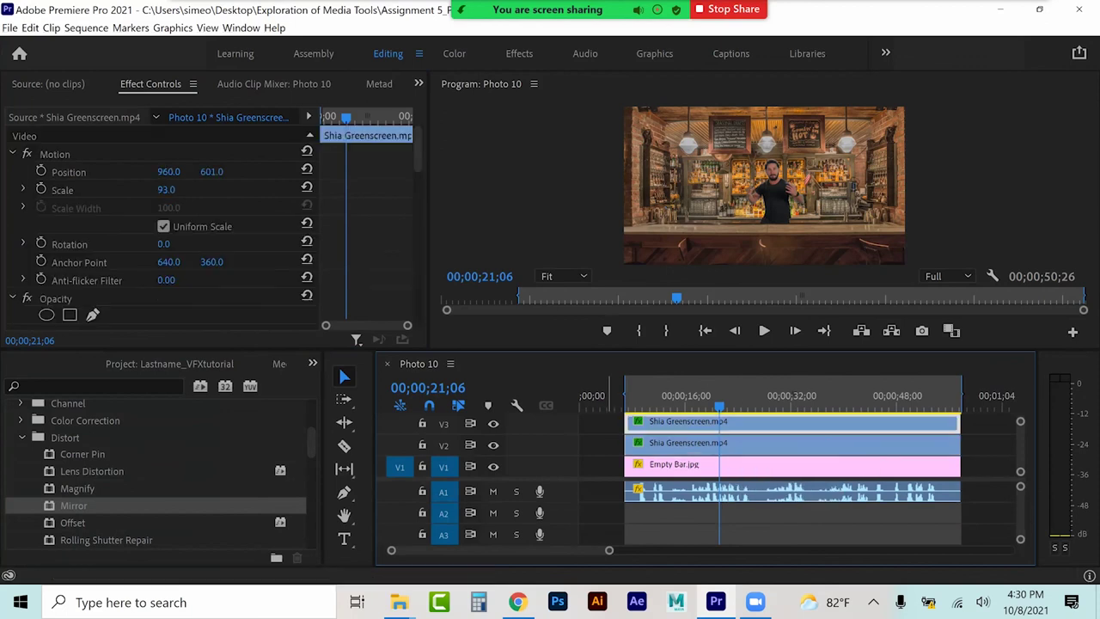
Step: Delete the opacity mask from the duplicated greenscreen clip on V3
scroll(114, 195, down, 2)
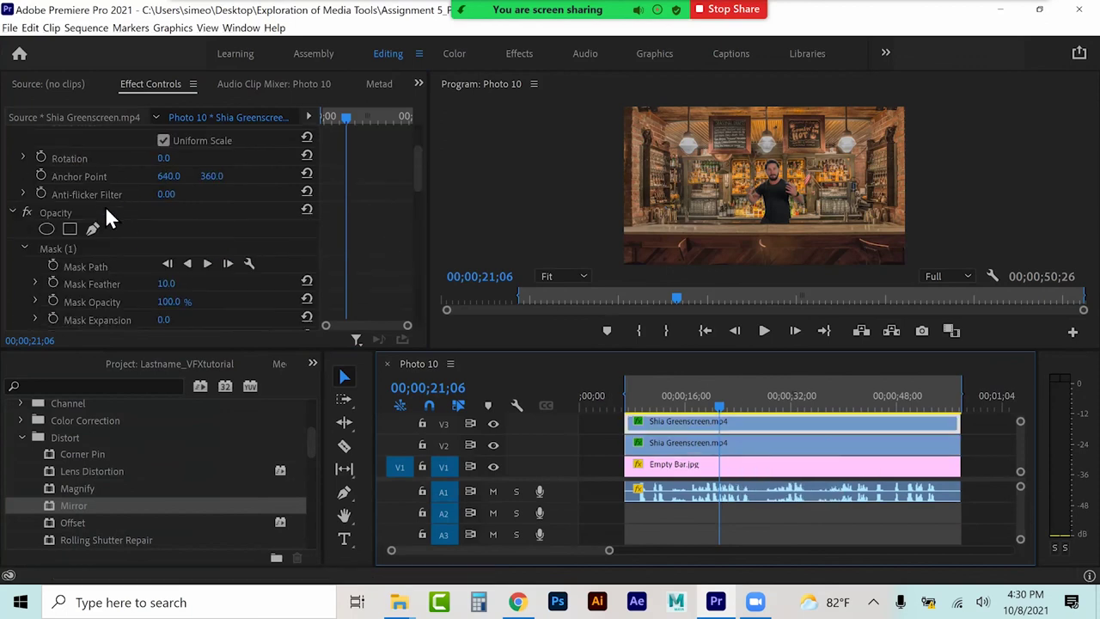
click(65, 248)
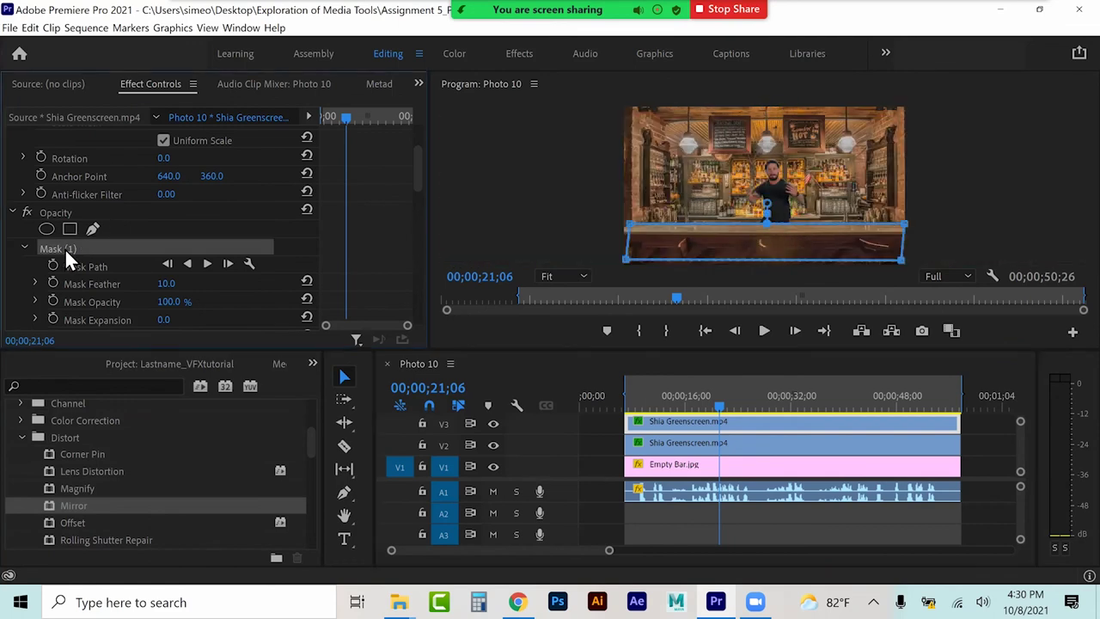
key(Delete)
click(687, 394)
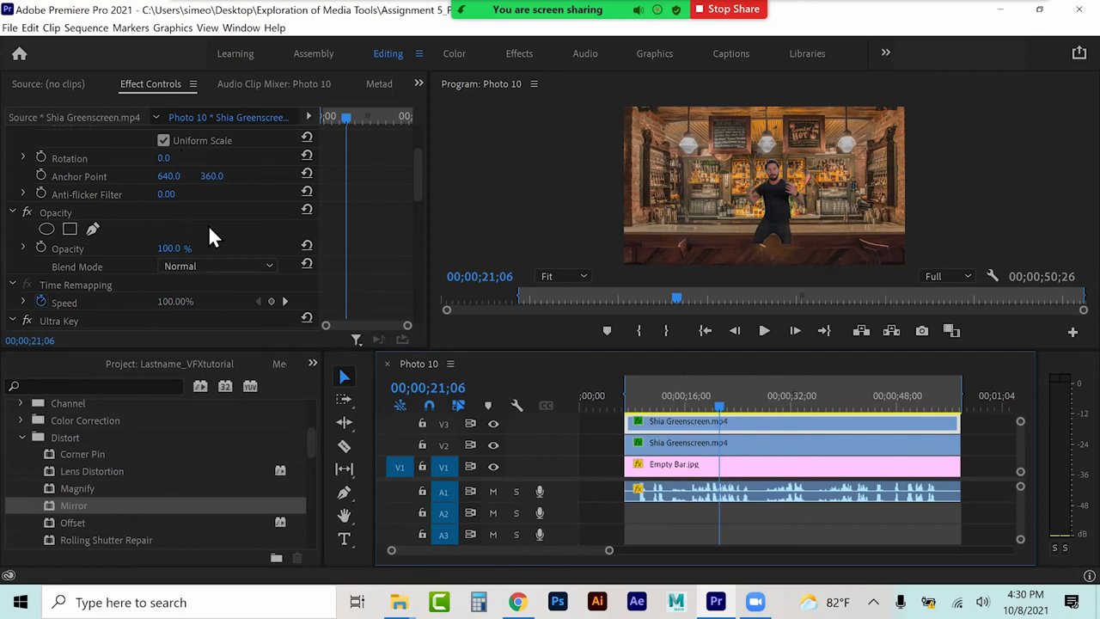
Step: Review the V3 copy's Ultra Key settings, and hide and show track V3 to compare the picture
scroll(208, 225, down, 5)
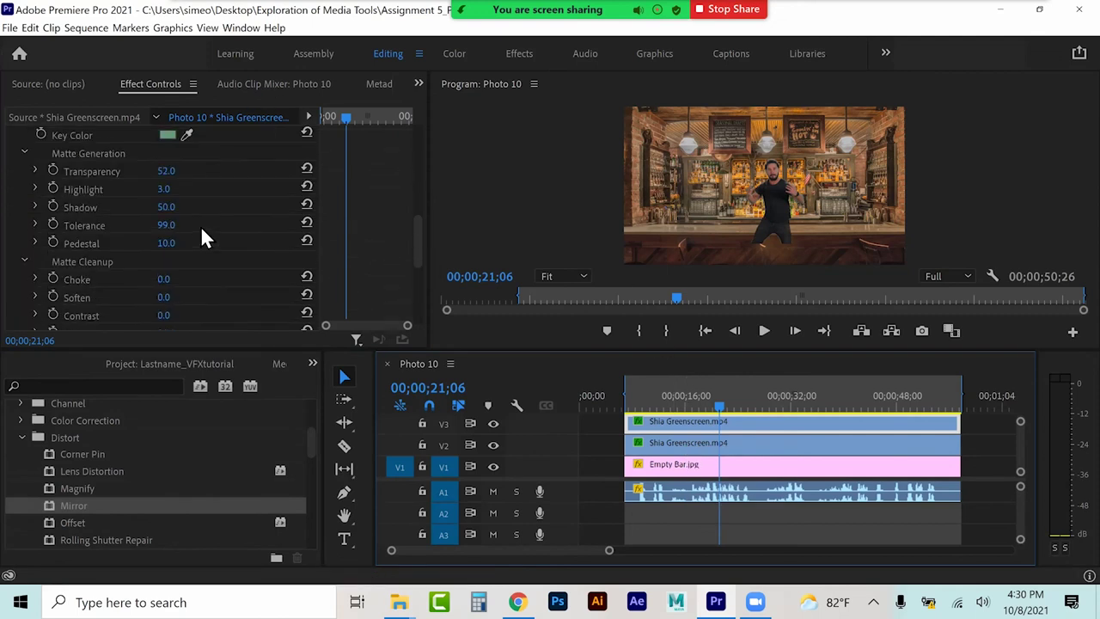
scroll(205, 237, down, 4)
scroll(202, 234, up, 4)
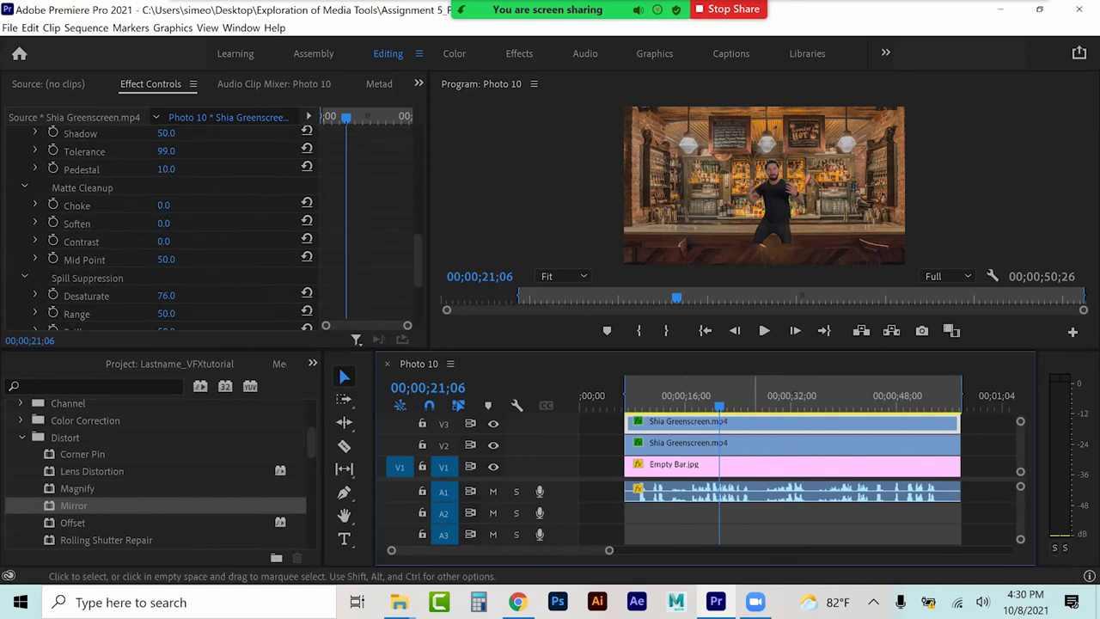
click(493, 423)
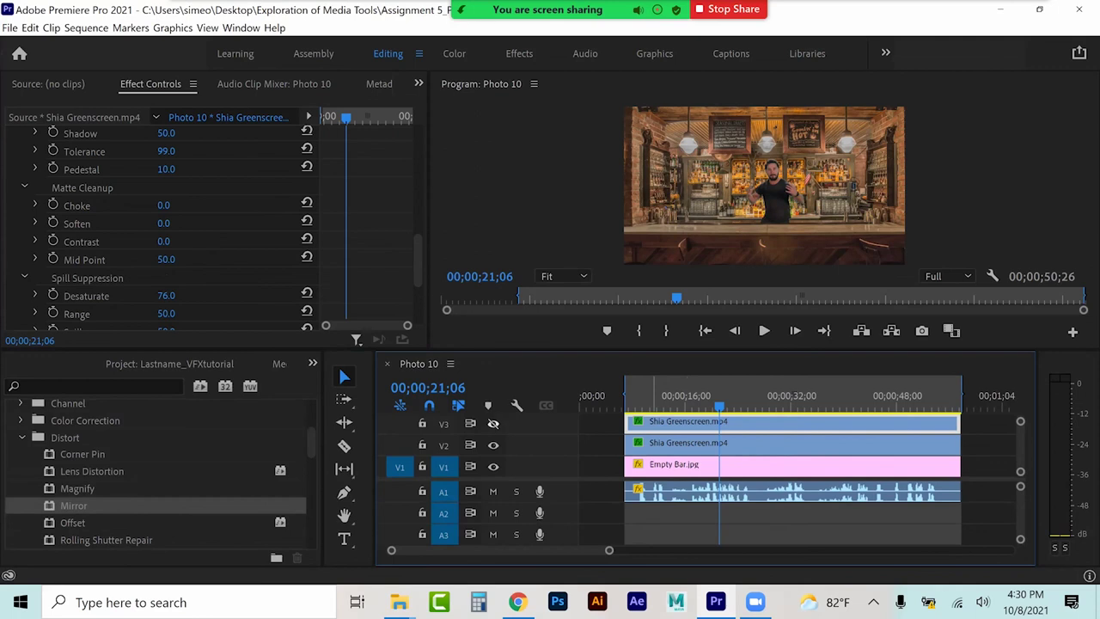
click(493, 423)
Step: Apply the Transform distort effect to the greenscreen clip on V3
scroll(155, 471, down, 1)
scroll(155, 470, down, 1)
drag(81, 522, 667, 421)
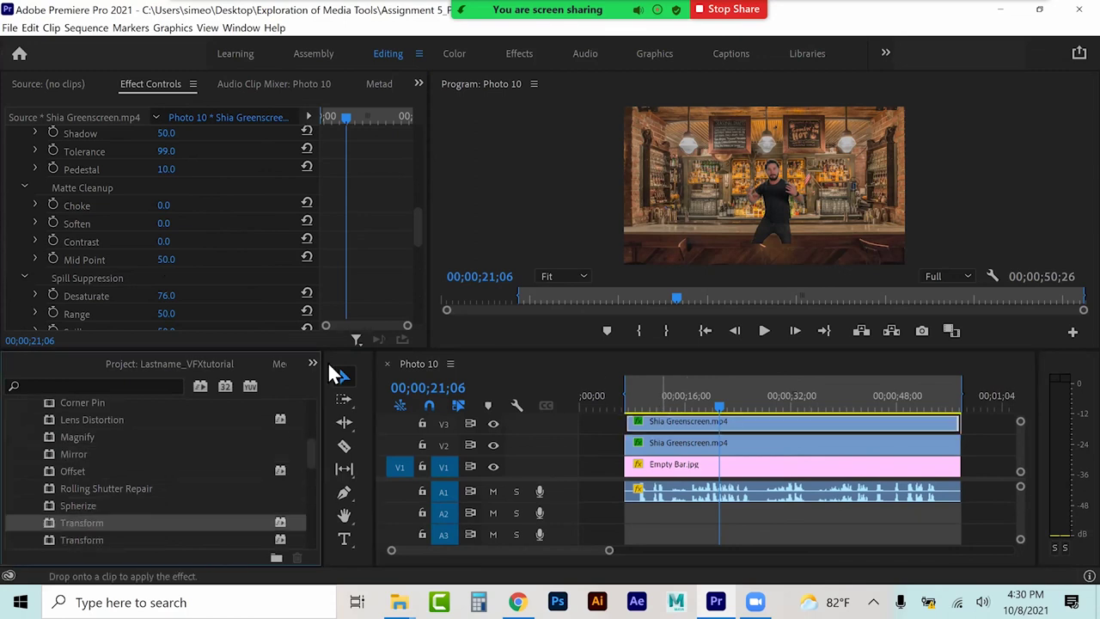
Step: Flip the V3 copy vertically by adjusting Scale Height in its Transform effect
scroll(181, 232, down, 8)
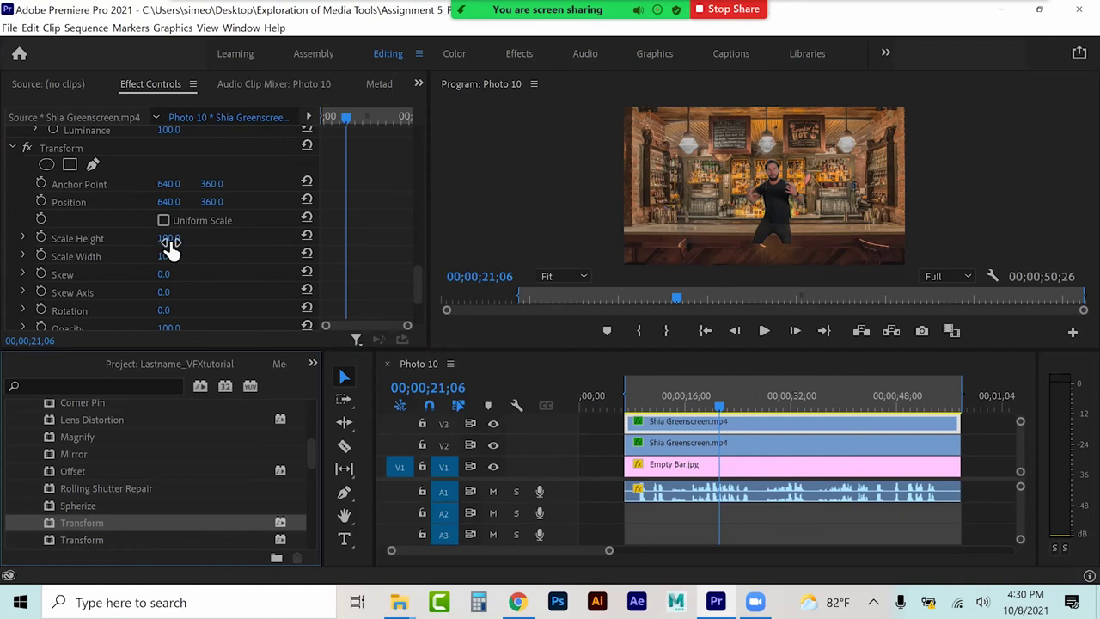
click(165, 238)
text(-86)
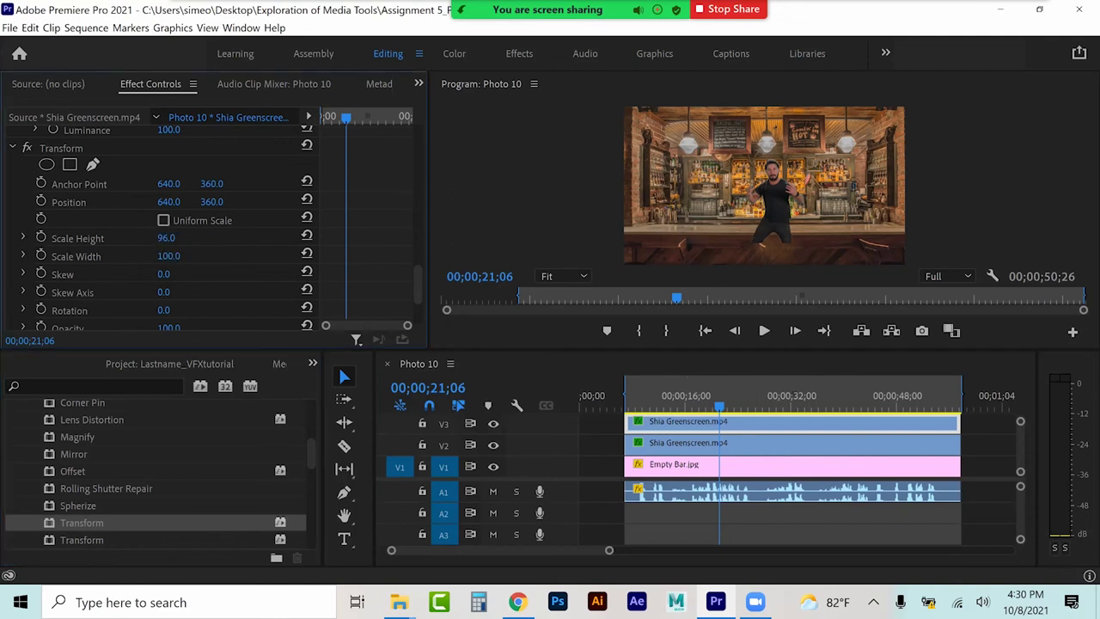
key(Return)
drag(156, 238, 348, 205)
mouse_move(169, 238)
mouse_down()
mouse_move(158, 238)
mouse_move(182, 238)
mouse_up()
Step: Adjust the Transform effect's Position and Scale Width to line up the flipped copy beneath the man at the bar
drag(212, 201, 198, 201)
drag(176, 261, 179, 254)
drag(171, 204, 177, 201)
Step: Set the V3 clip's blend mode to Overlay and its opacity to 71%
scroll(190, 257, up, 4)
scroll(201, 264, up, 10)
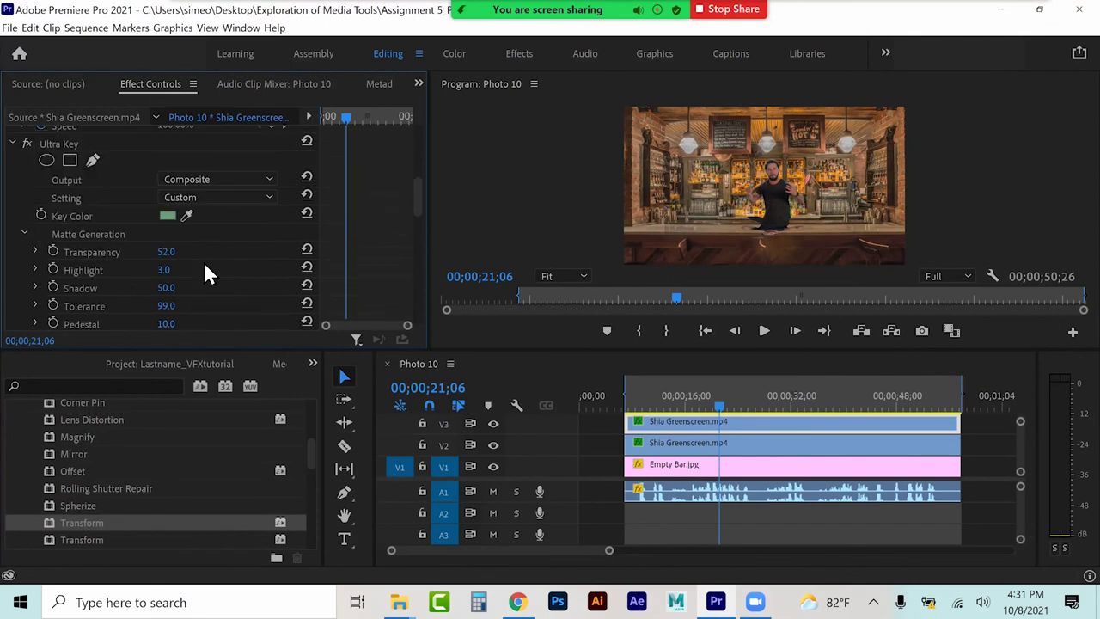
scroll(209, 264, up, 4)
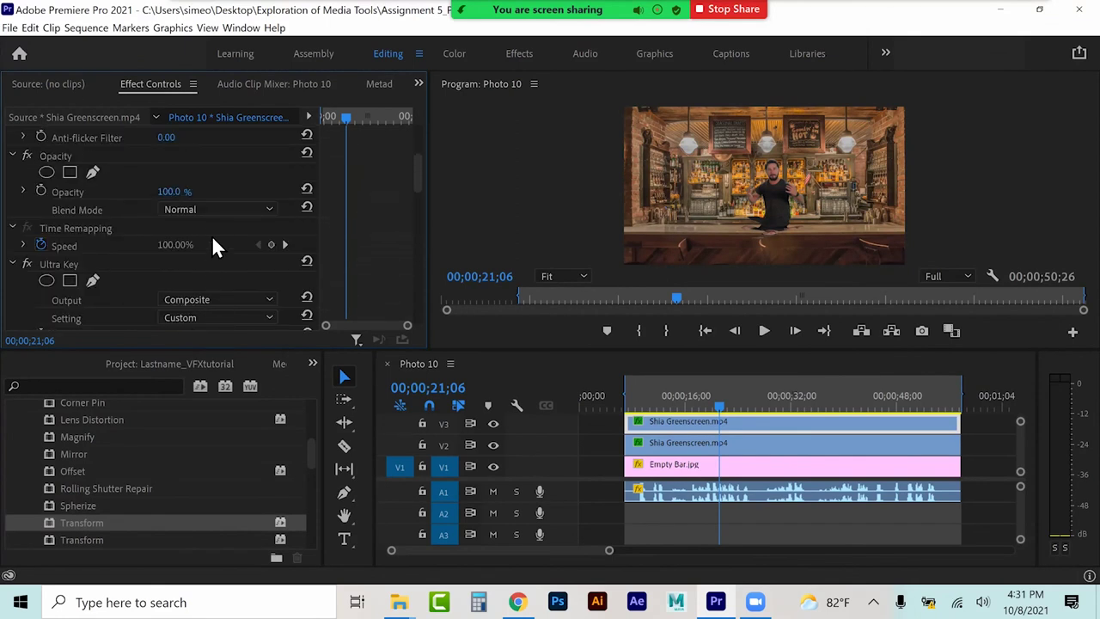
click(219, 208)
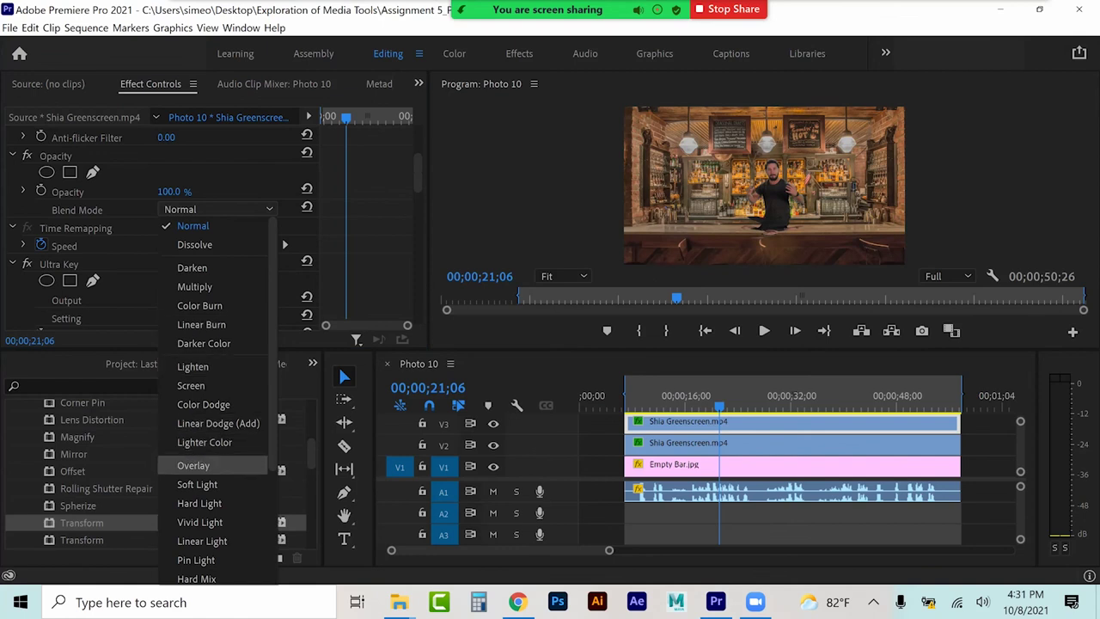
click(193, 464)
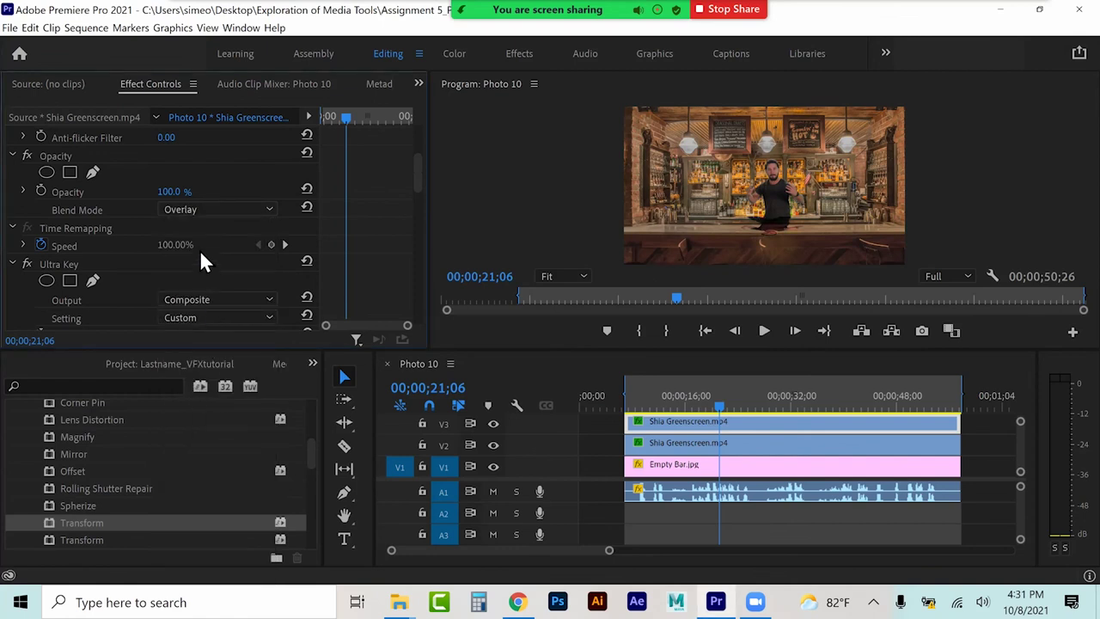
drag(176, 192, 155, 192)
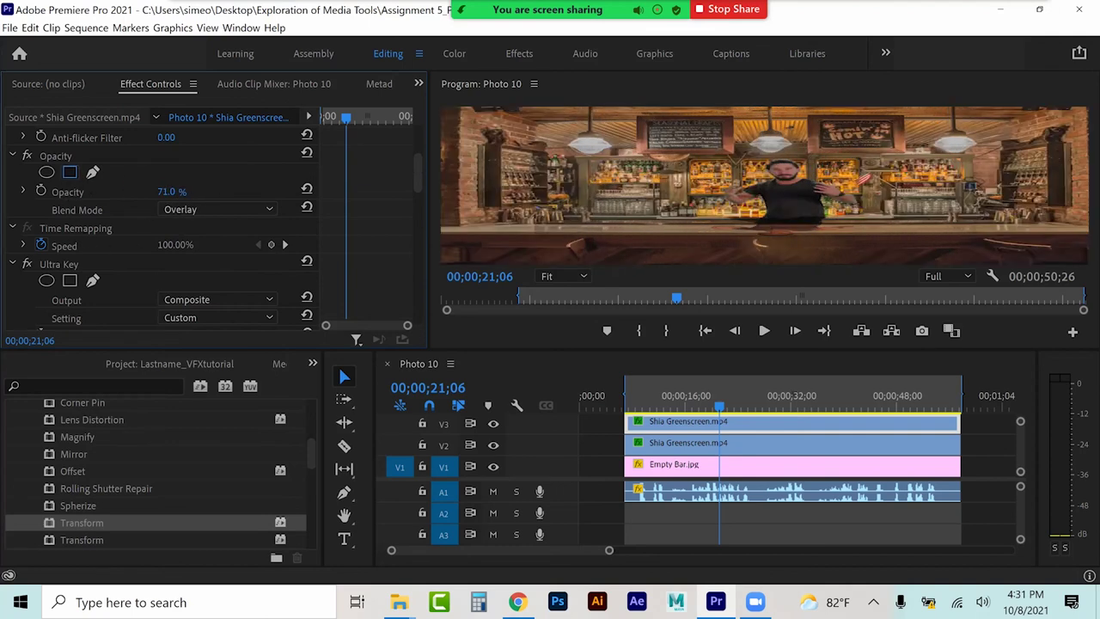
Step: Add a rectangular opacity mask to the V3 clip and reshape it into a thin strip along the bar's countertop
click(71, 171)
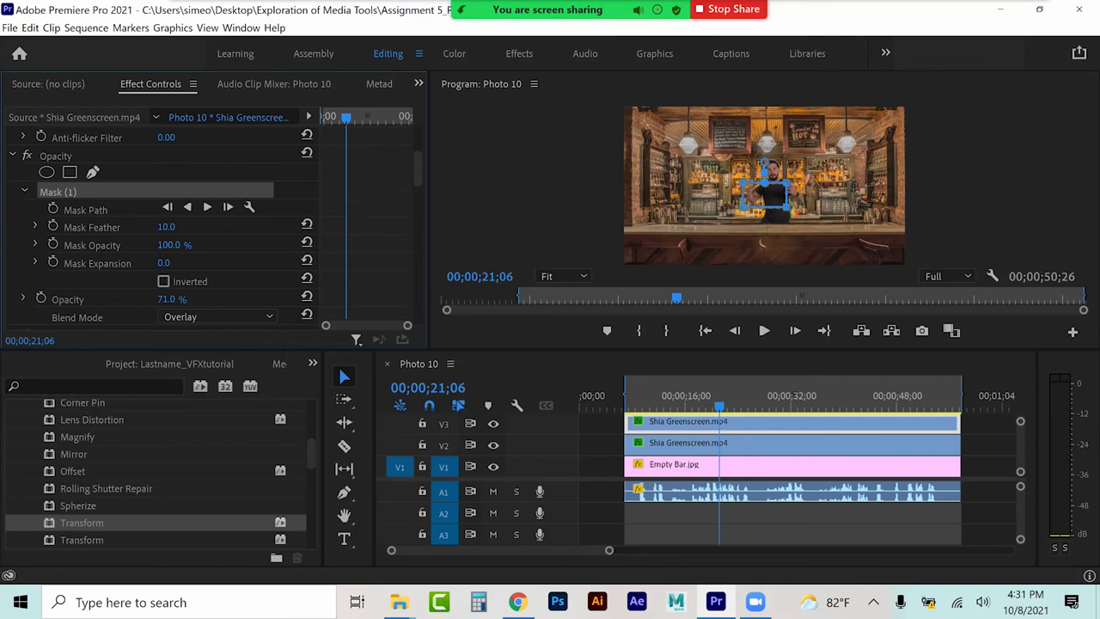
drag(788, 206, 804, 236)
drag(743, 209, 731, 232)
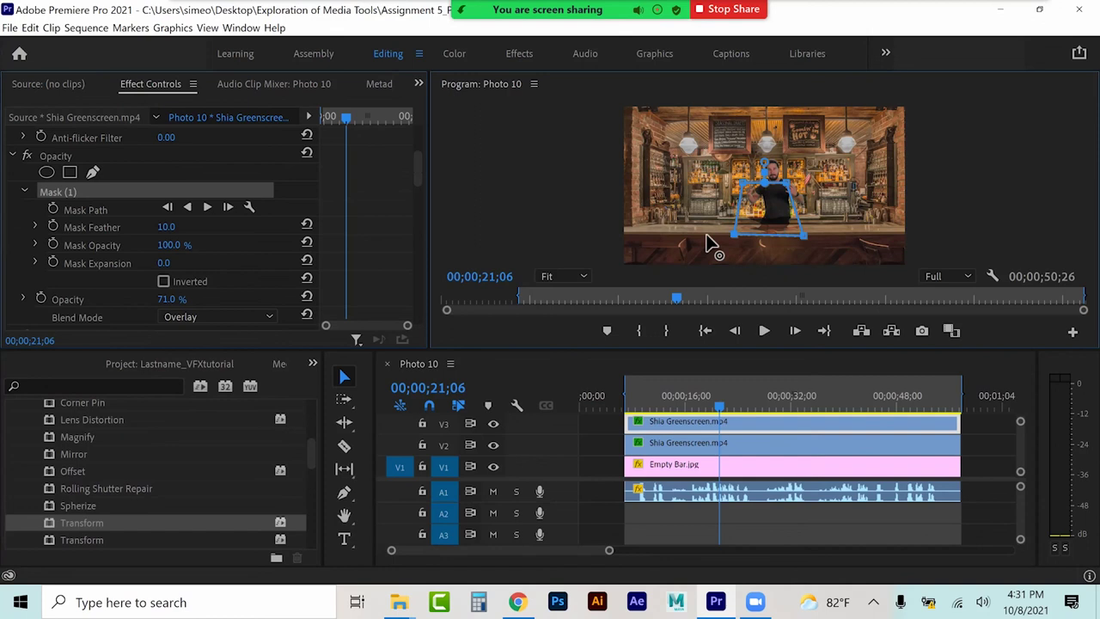
drag(786, 183, 801, 225)
drag(743, 183, 651, 223)
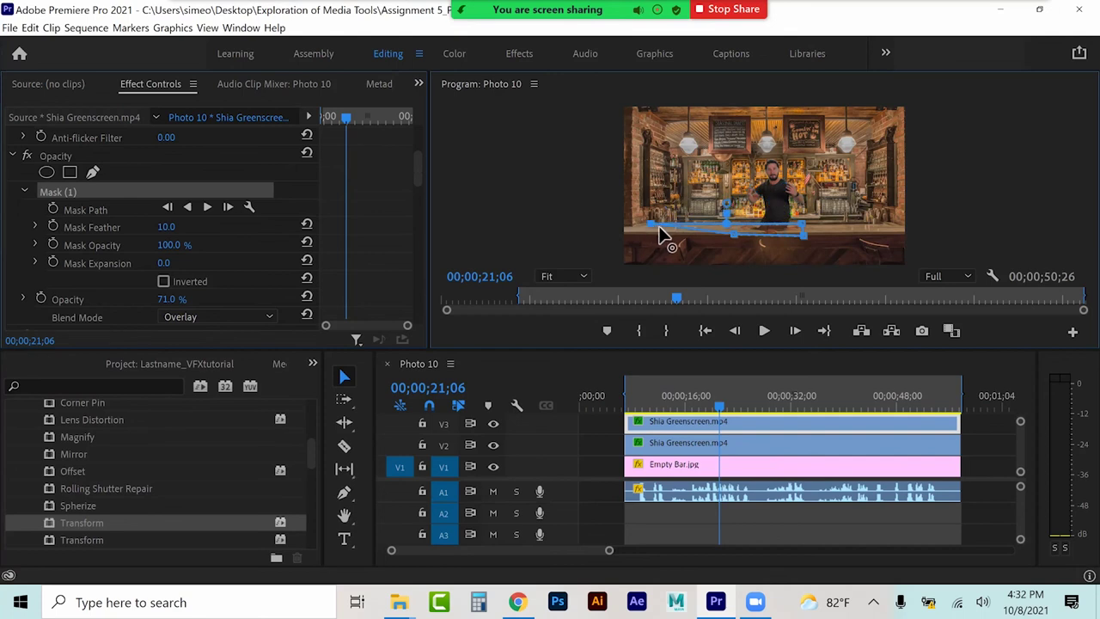
drag(652, 225, 650, 221)
drag(734, 233, 641, 233)
drag(801, 224, 876, 225)
drag(804, 236, 877, 224)
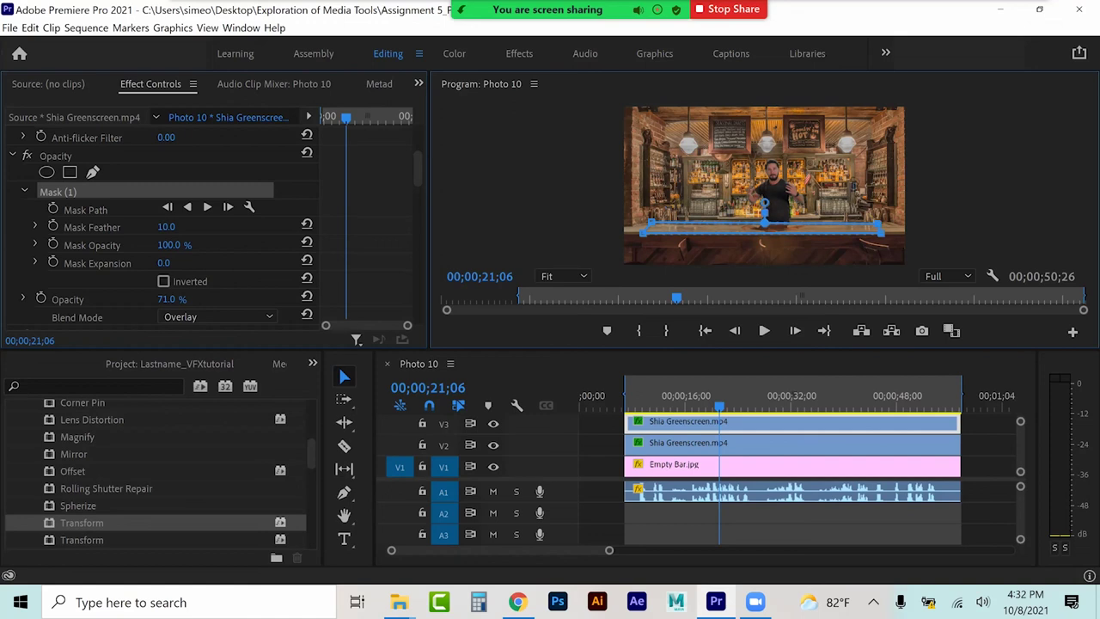
click(844, 513)
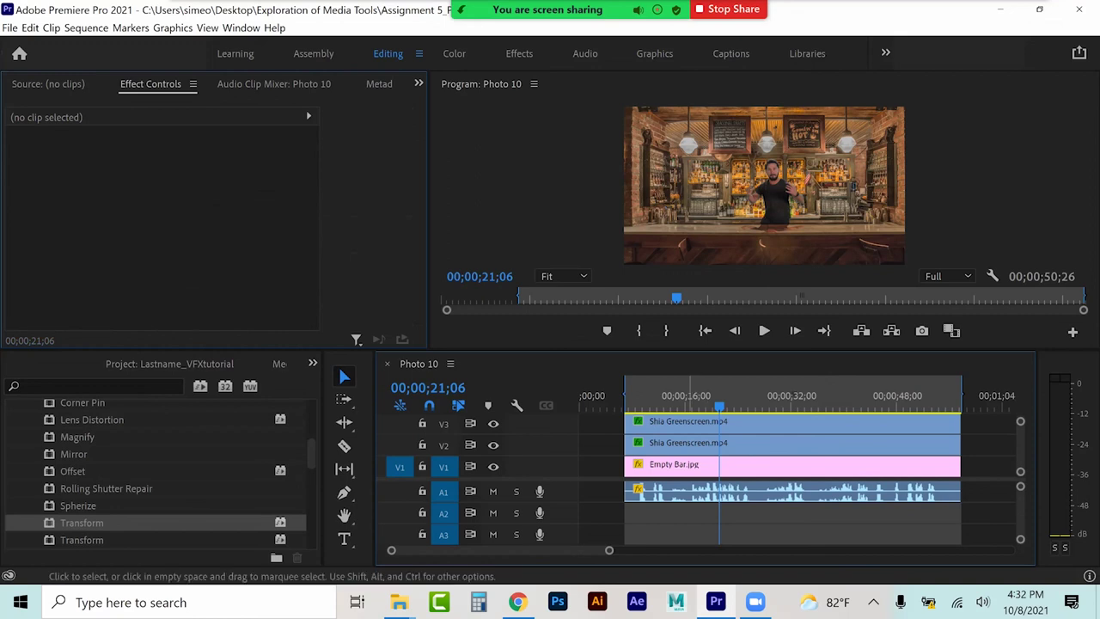
Step: Set the V3 clip's opacity to 60%
click(692, 421)
scroll(199, 267, down, 2)
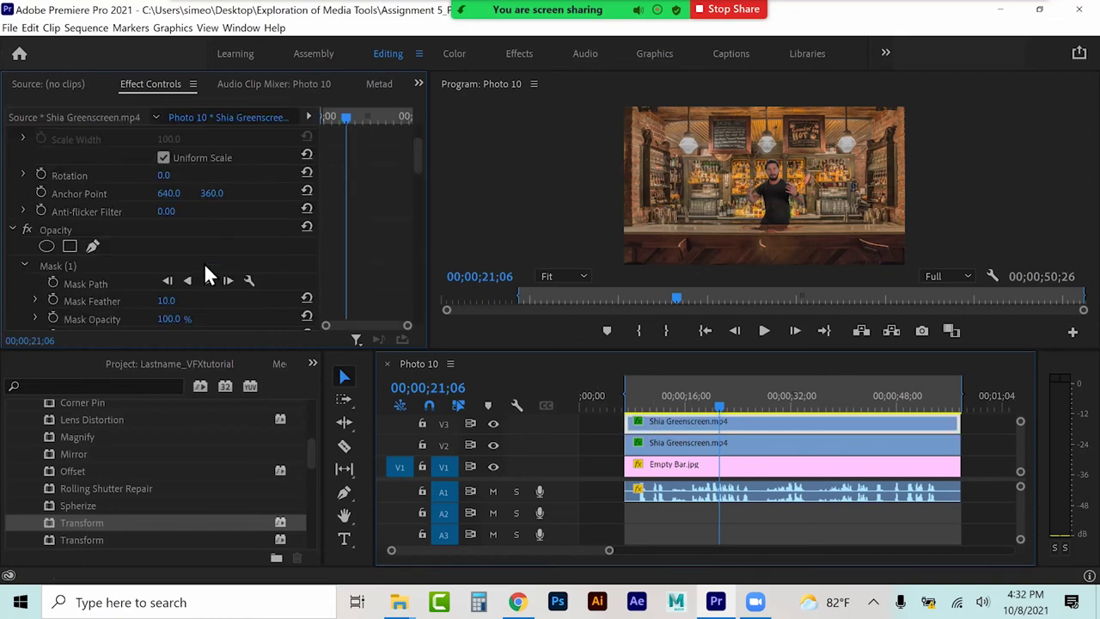
scroll(226, 290, down, 2)
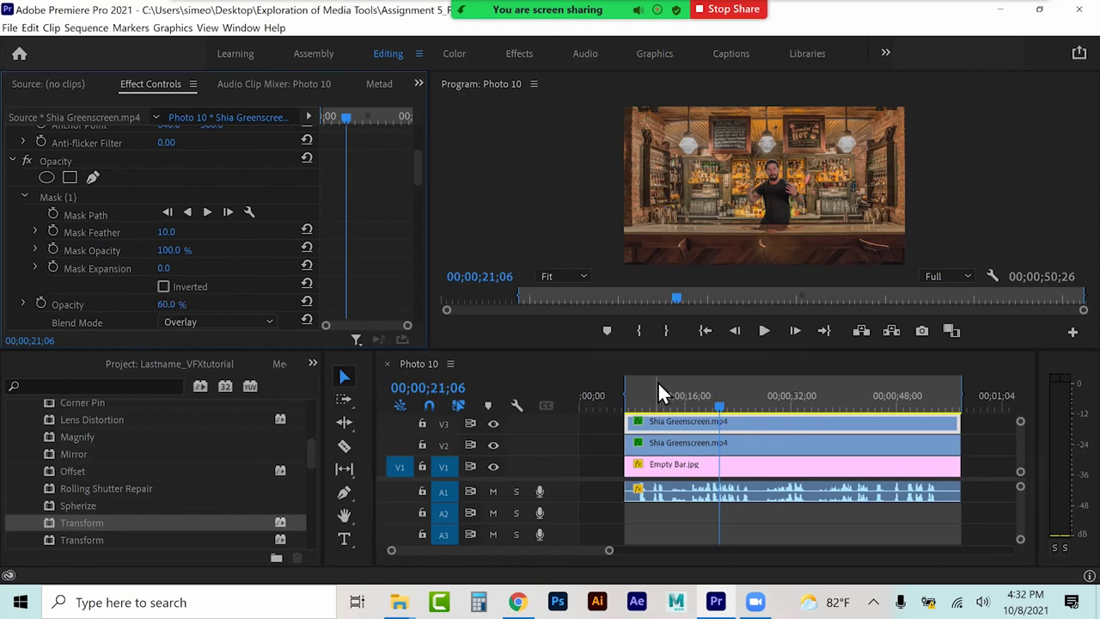
Step: Play the sequence from near the start of the clips to check the reflection on the bar
click(634, 388)
key(space)
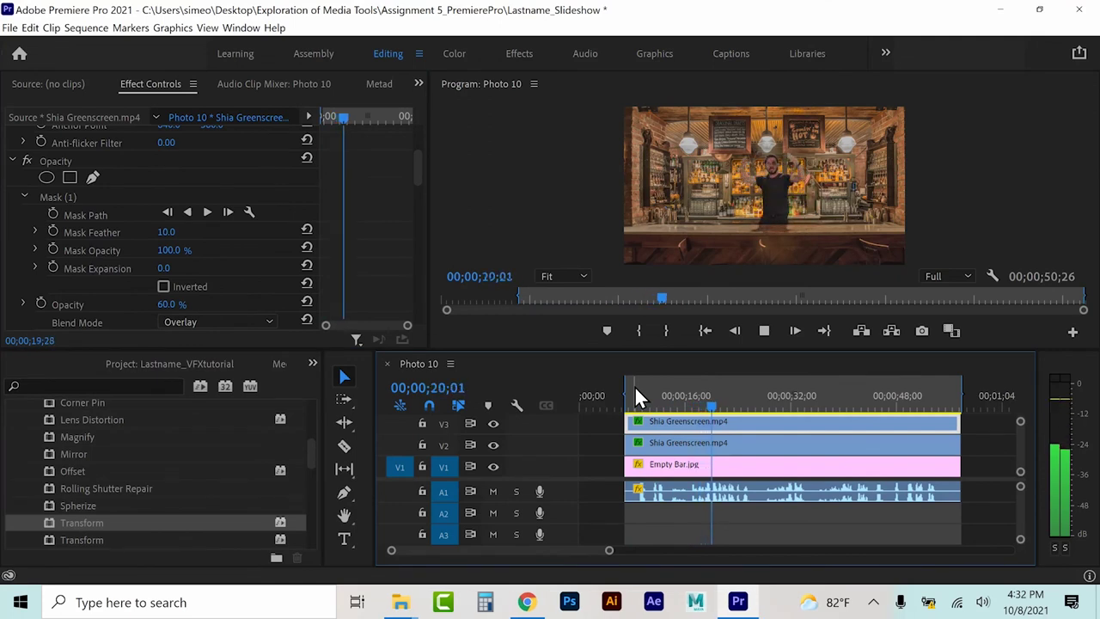
key(space)
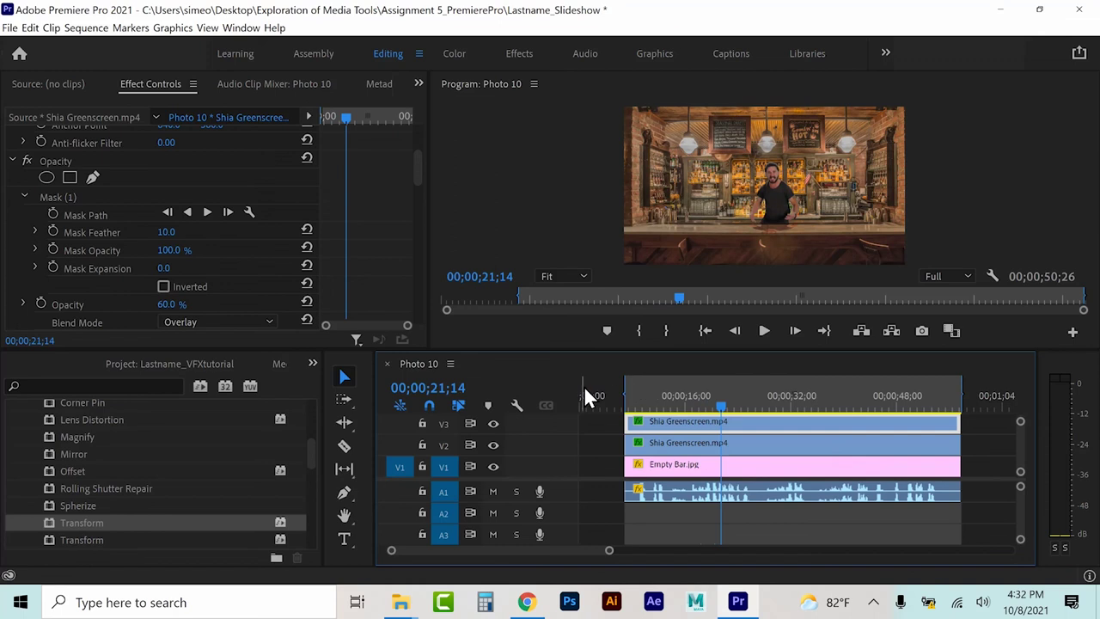
Step: View the available export options for the sequence and close them without choosing one
click(12, 28)
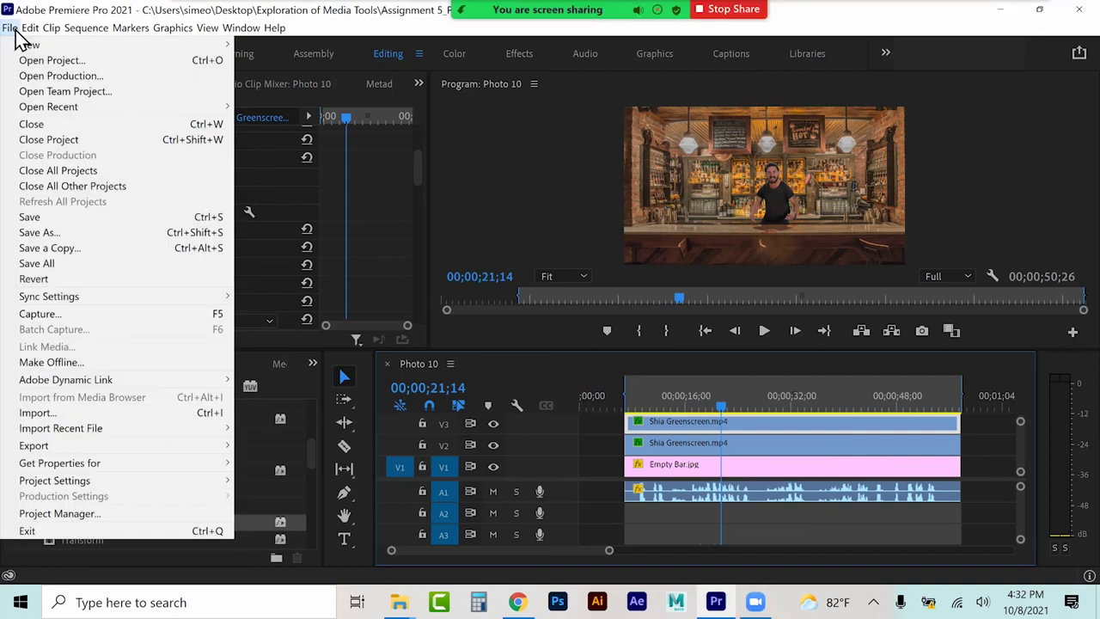
mouse_move(34, 445)
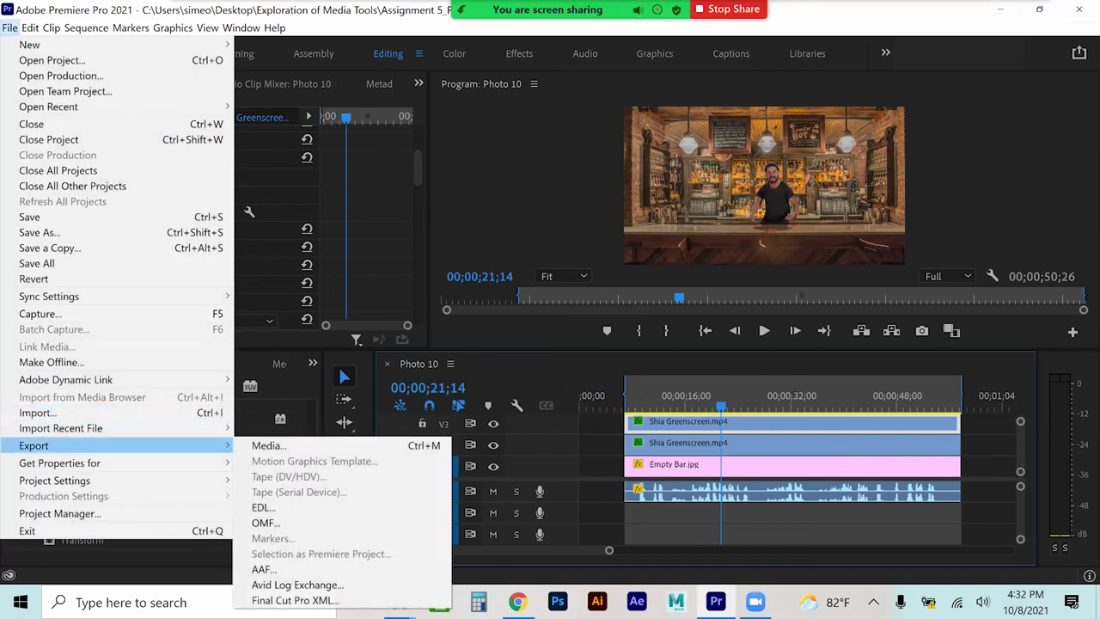
click(495, 211)
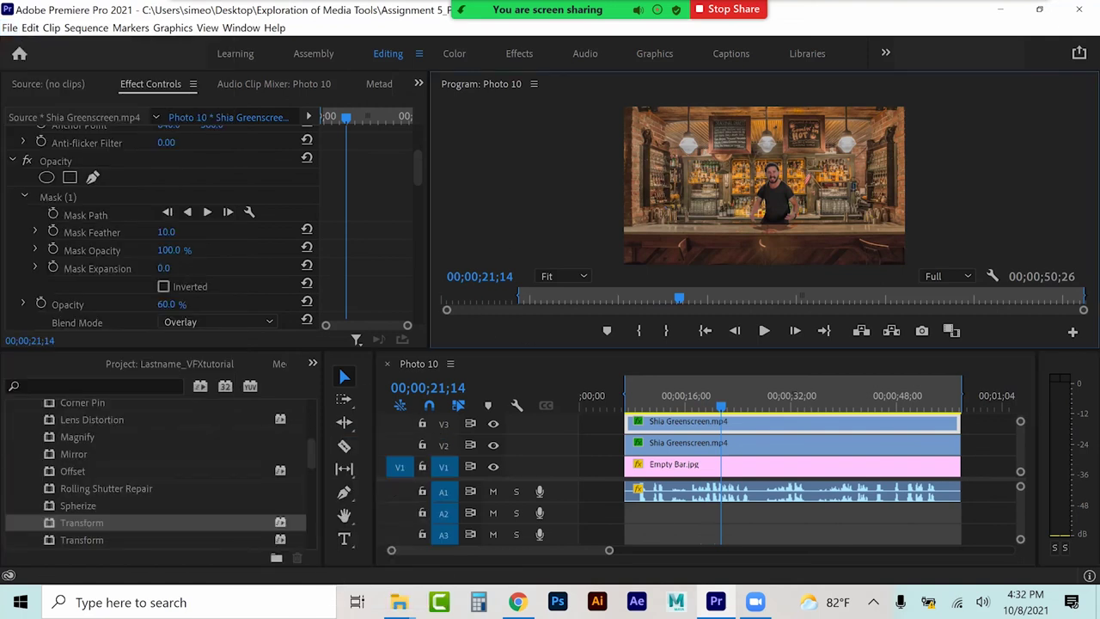